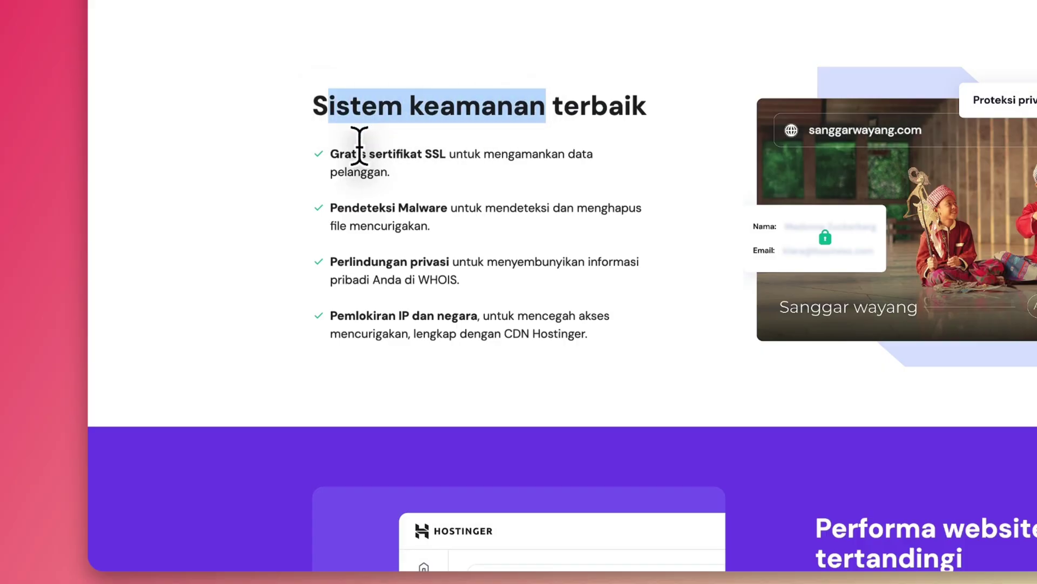
- Examine the hosting page's security features and its performance points, including NVMe Storage, LiteSpeed and unlimited bandwidth
{"action": "left_click_drag", "start_coordinate": [331, 154], "coordinate": [440, 153]}
{"action": "left_click_drag", "start_coordinate": [344, 208], "coordinate": [435, 209]}
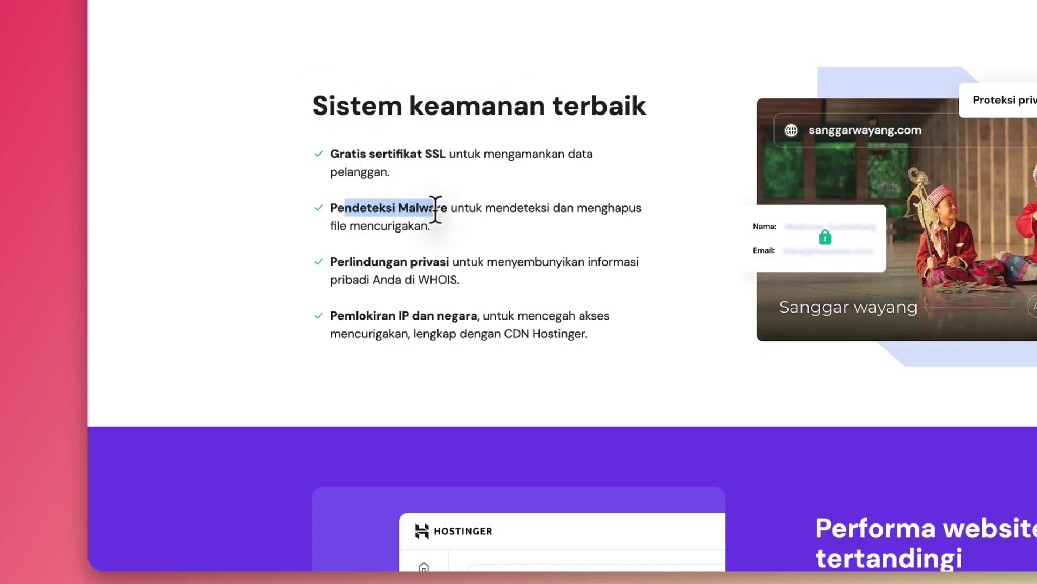
{"action": "left_click_drag", "start_coordinate": [353, 262], "coordinate": [440, 262]}
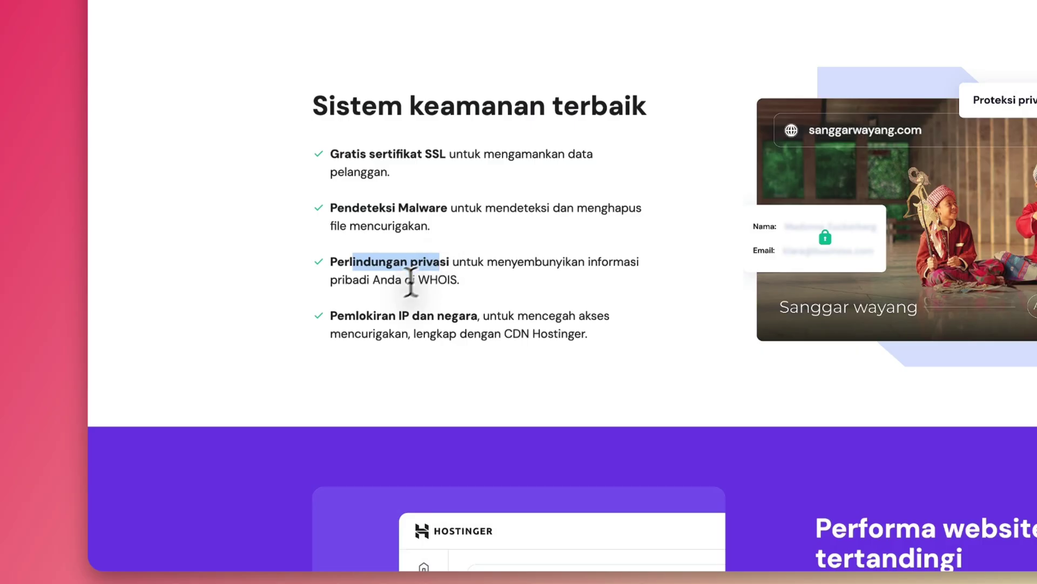
{"action": "left_click_drag", "start_coordinate": [353, 313], "coordinate": [561, 315]}
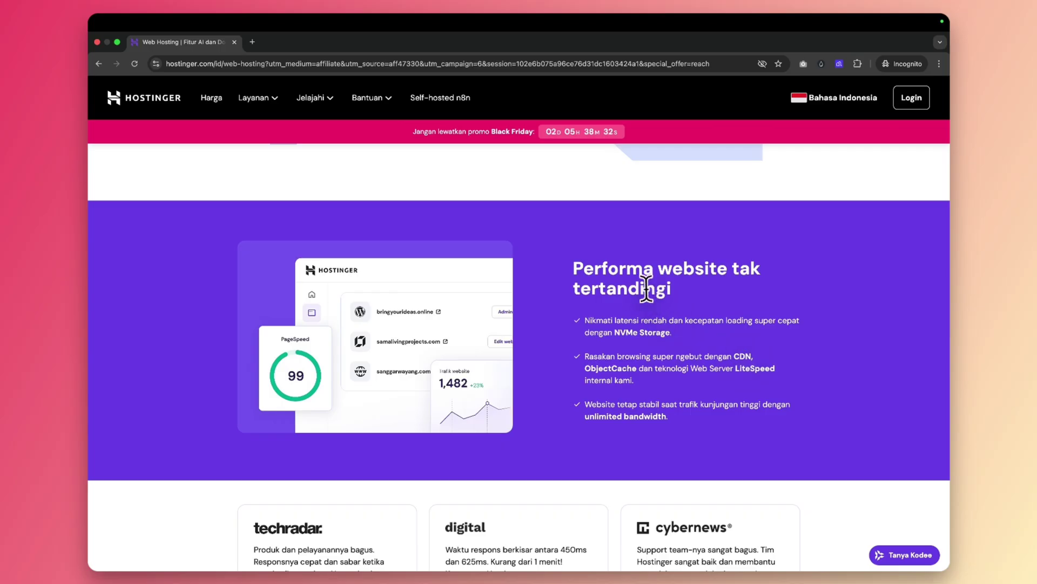
{"action": "scroll", "coordinate": [617, 330], "scroll_direction": "down", "scroll_amount": 1}
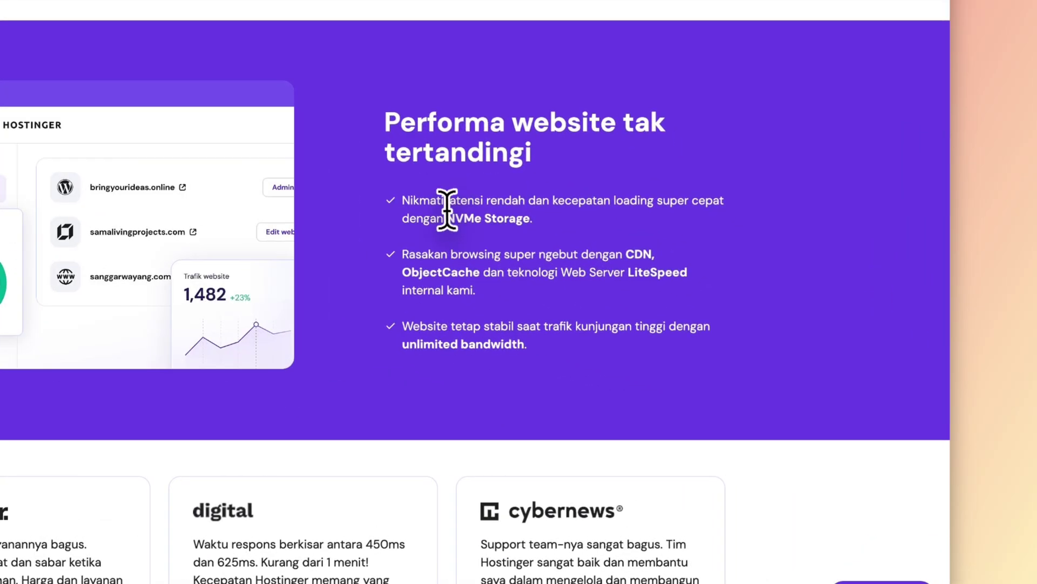
{"action": "left_click_drag", "start_coordinate": [615, 297], "coordinate": [661, 302]}
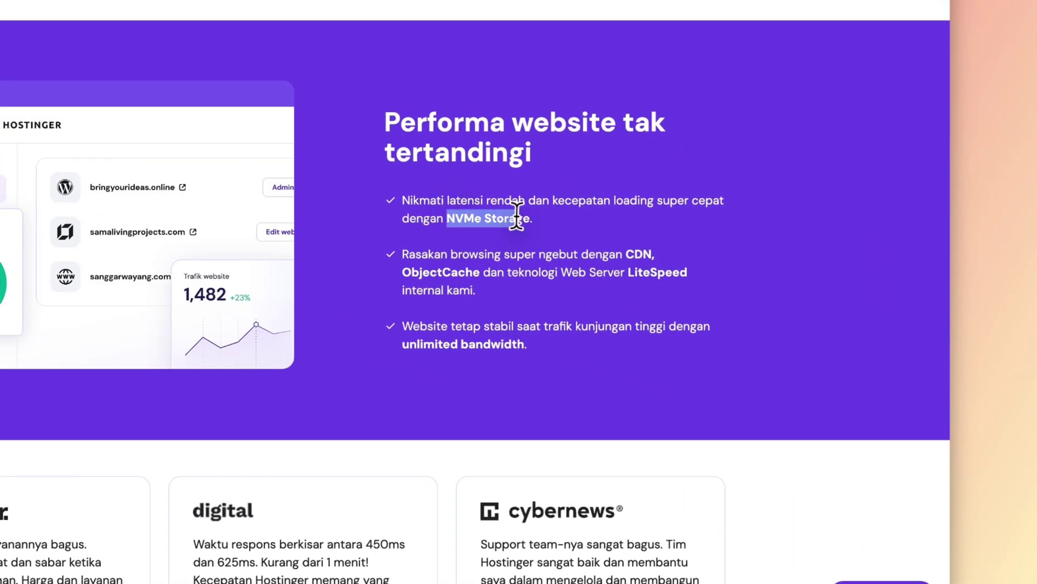
{"action": "left_click", "coordinate": [606, 199]}
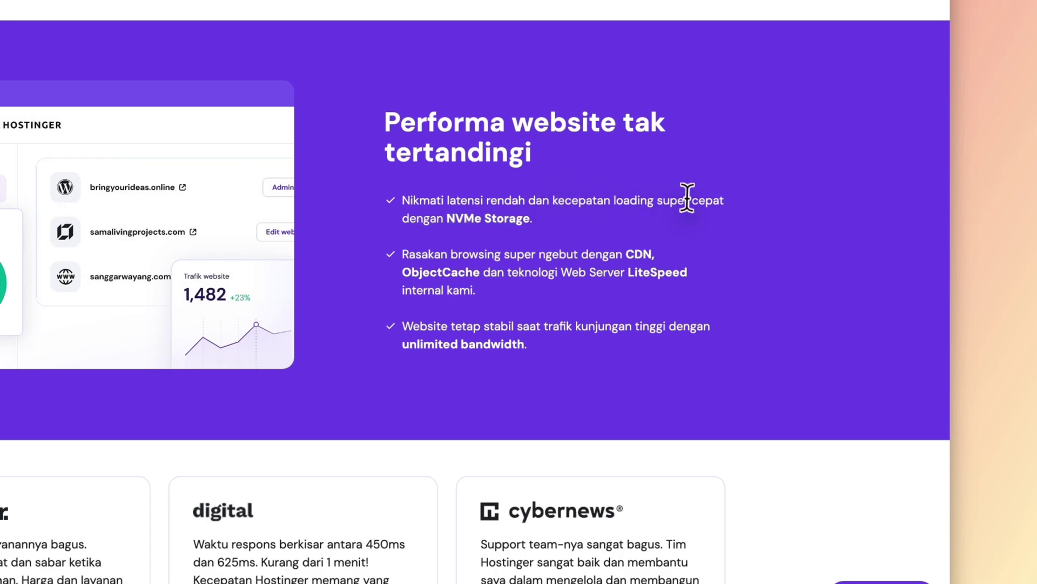
{"action": "left_click_drag", "start_coordinate": [559, 200], "coordinate": [698, 200]}
{"action": "left_click_drag", "start_coordinate": [626, 253], "coordinate": [671, 268]}
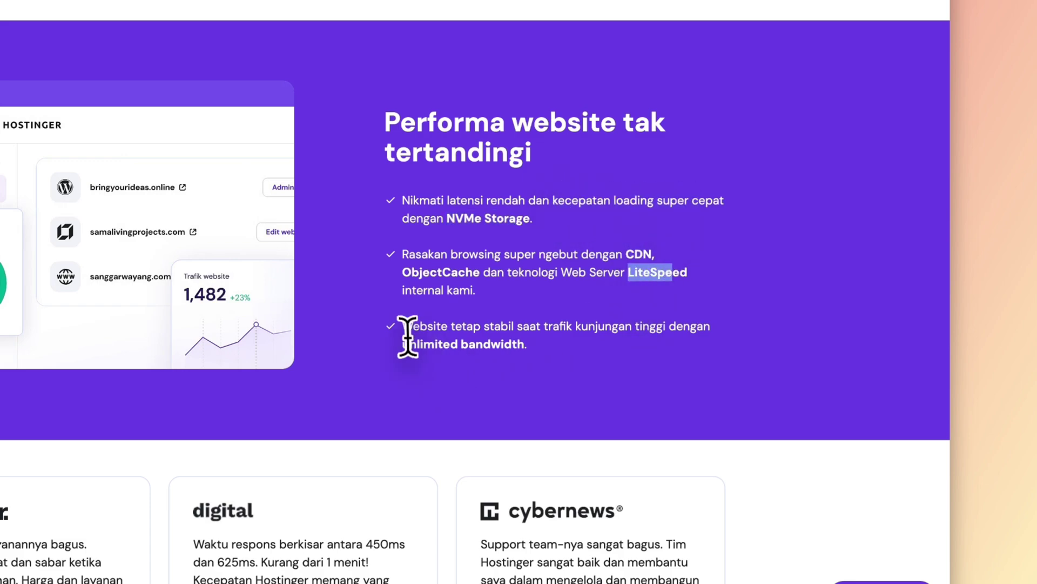
{"action": "left_click_drag", "start_coordinate": [408, 337], "coordinate": [507, 343]}
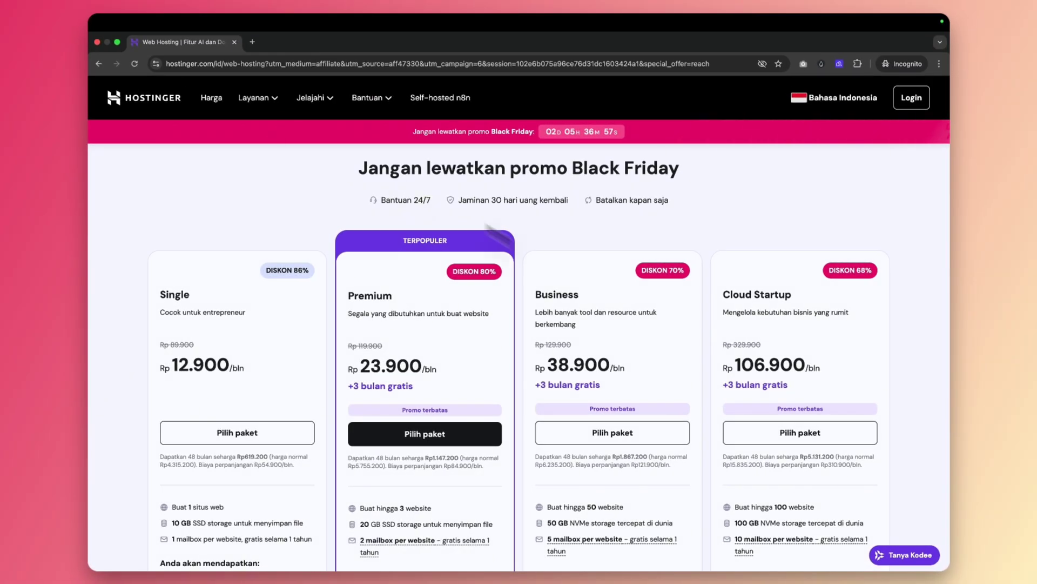
- Compare the Single, Premium, Business and Cloud Startup hosting plans by price, website limits, storage and included bonuses
{"action": "scroll", "coordinate": [504, 393], "scroll_direction": "down", "scroll_amount": 1}
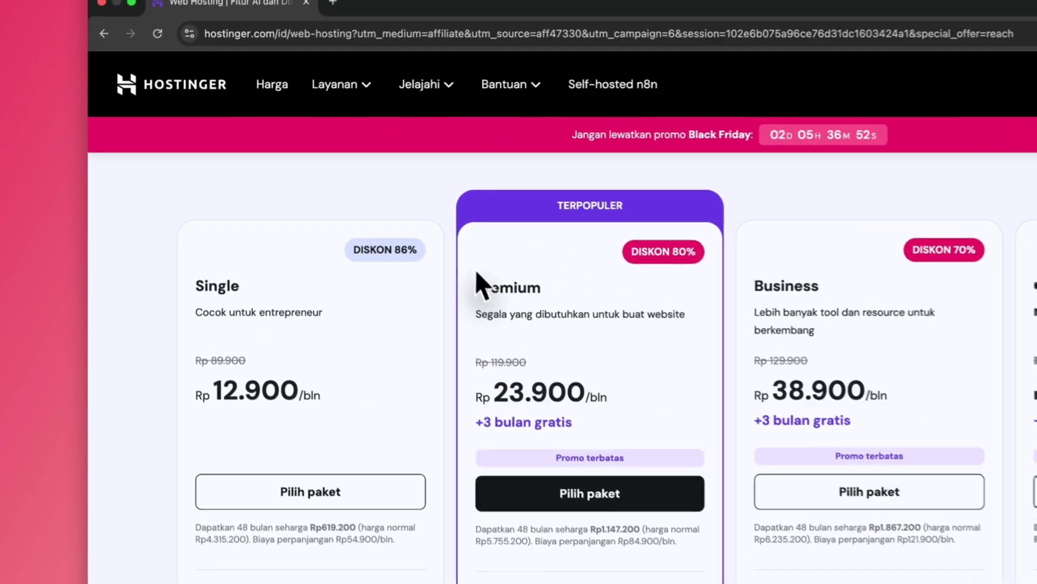
{"action": "left_click_drag", "start_coordinate": [482, 281], "coordinate": [516, 284]}
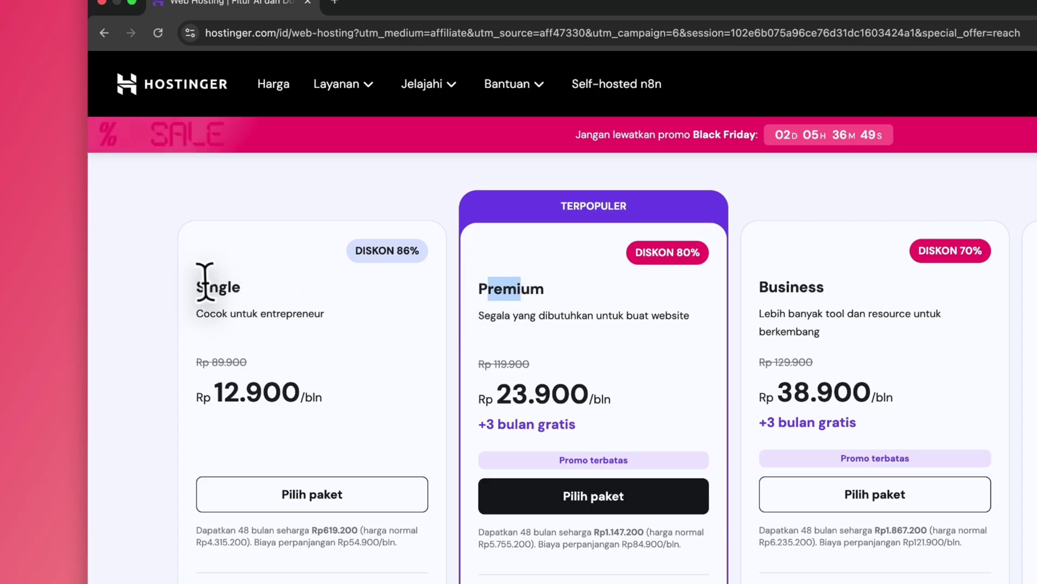
{"action": "left_click_drag", "start_coordinate": [204, 281], "coordinate": [241, 286]}
{"action": "scroll", "coordinate": [519, 367], "scroll_direction": "down", "scroll_amount": 2}
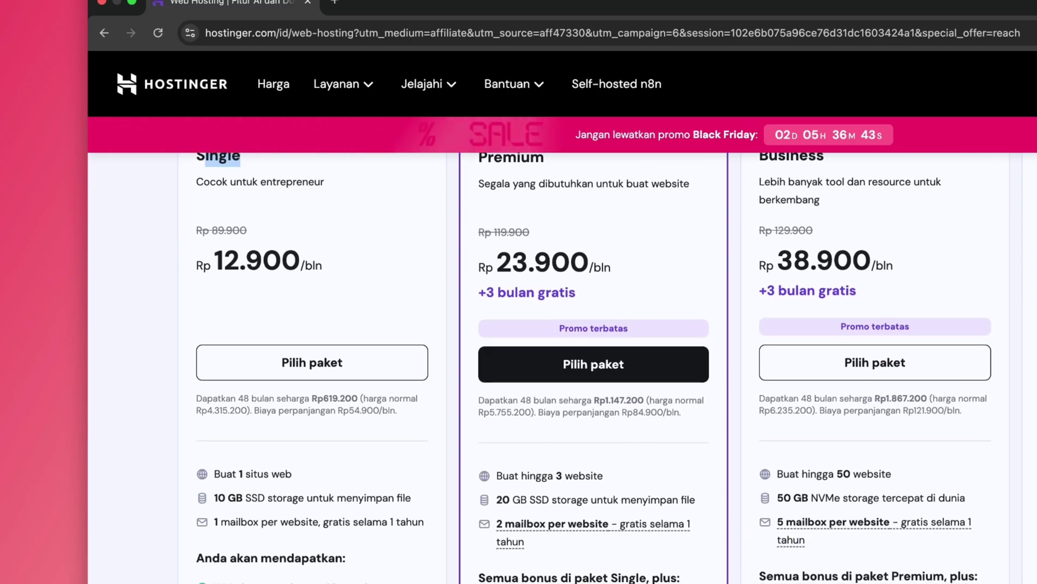
{"action": "scroll", "coordinate": [408, 301], "scroll_direction": "up", "scroll_amount": 2}
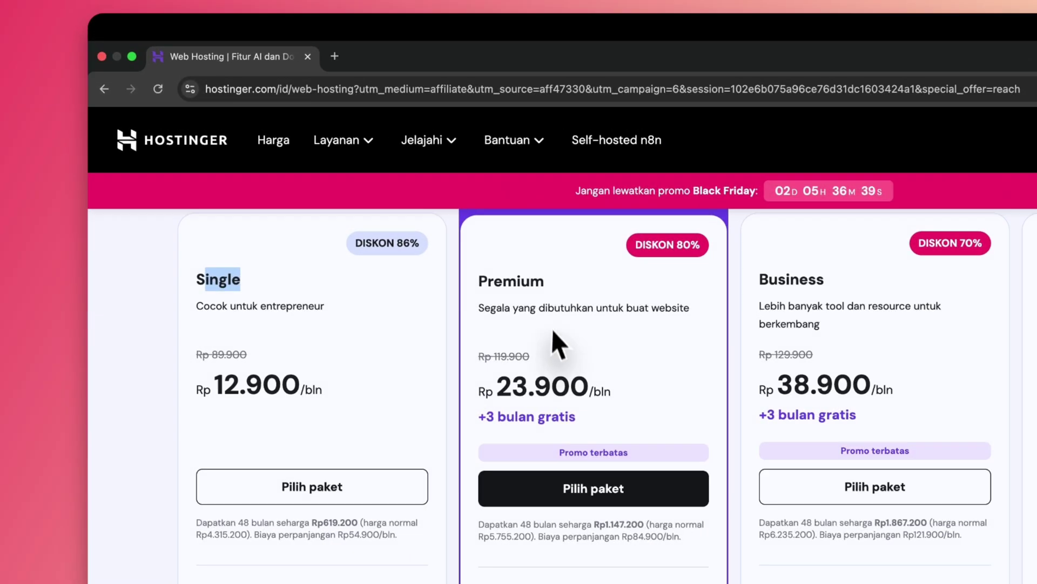
{"action": "left_click_drag", "start_coordinate": [544, 282], "coordinate": [494, 282]}
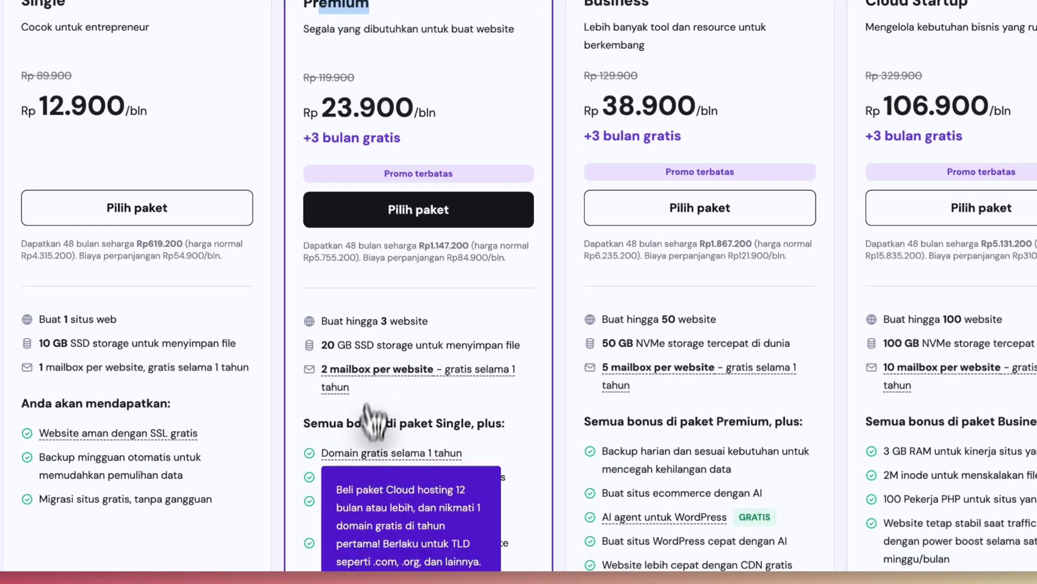
{"action": "left_click", "coordinate": [473, 452]}
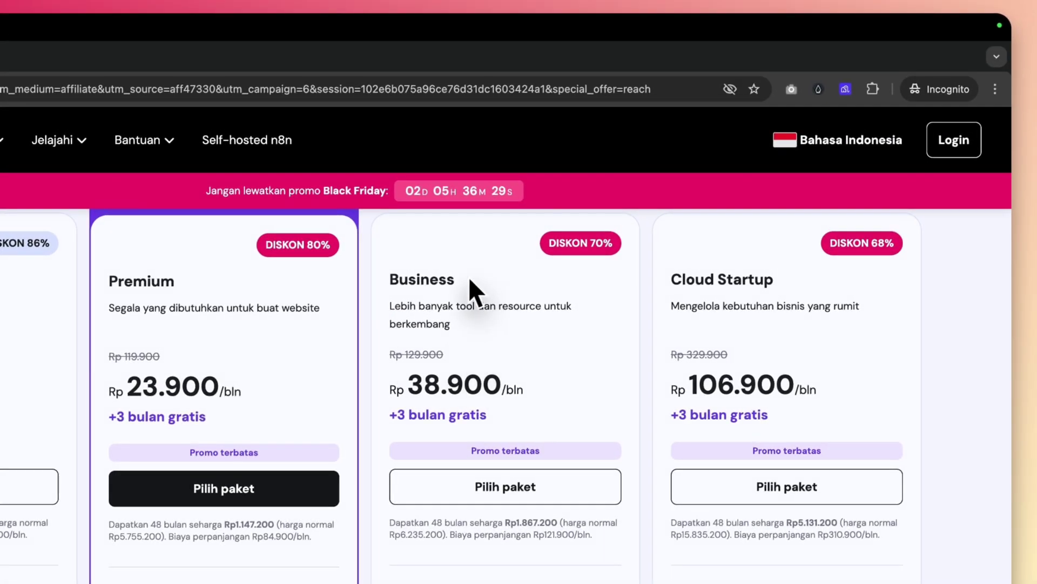
{"action": "left_click_drag", "start_coordinate": [468, 286], "coordinate": [394, 278]}
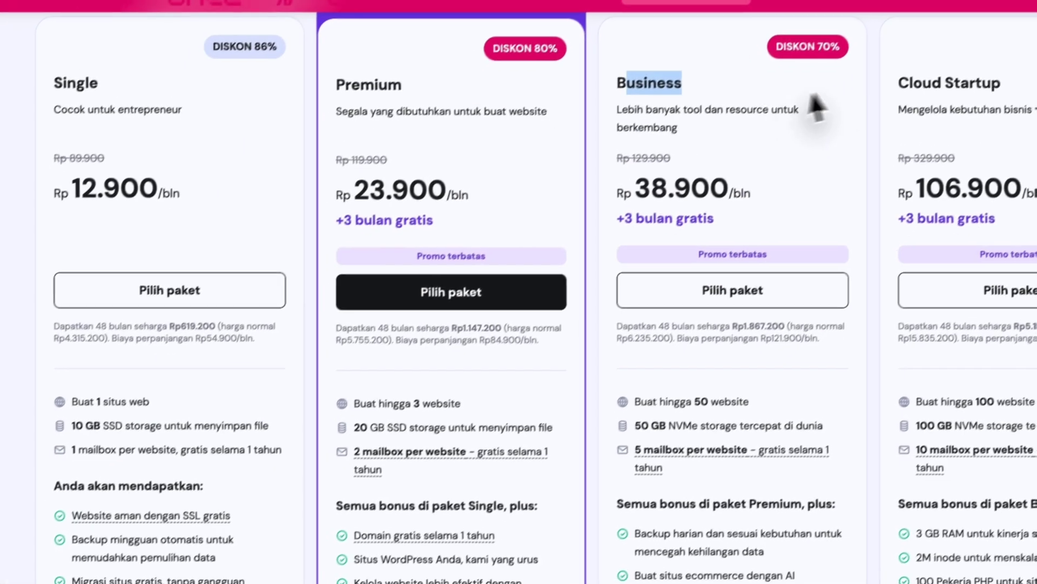
{"action": "left_click_drag", "start_coordinate": [673, 278], "coordinate": [750, 278]}
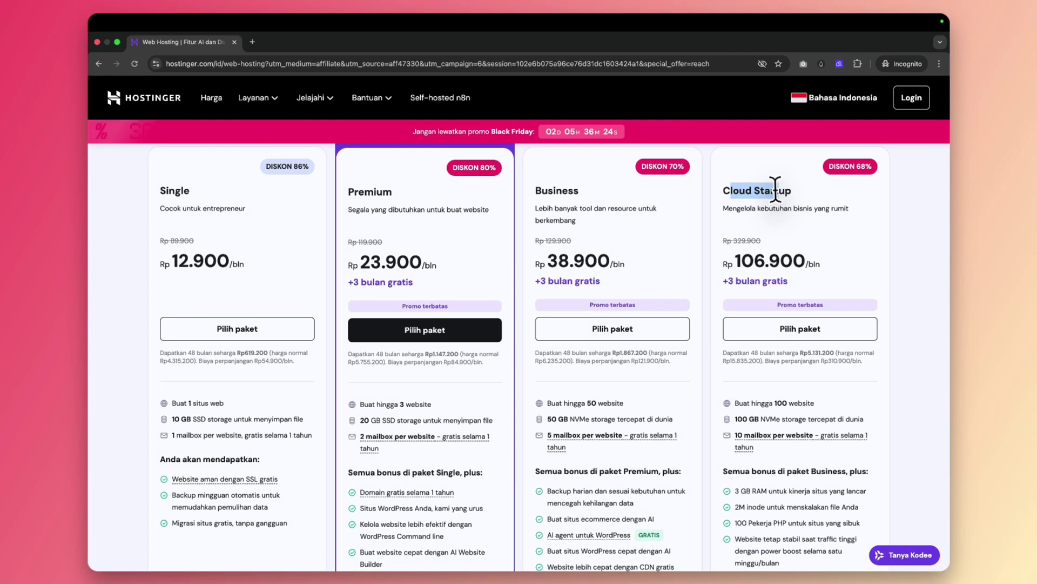
{"action": "left_click", "coordinate": [980, 84]}
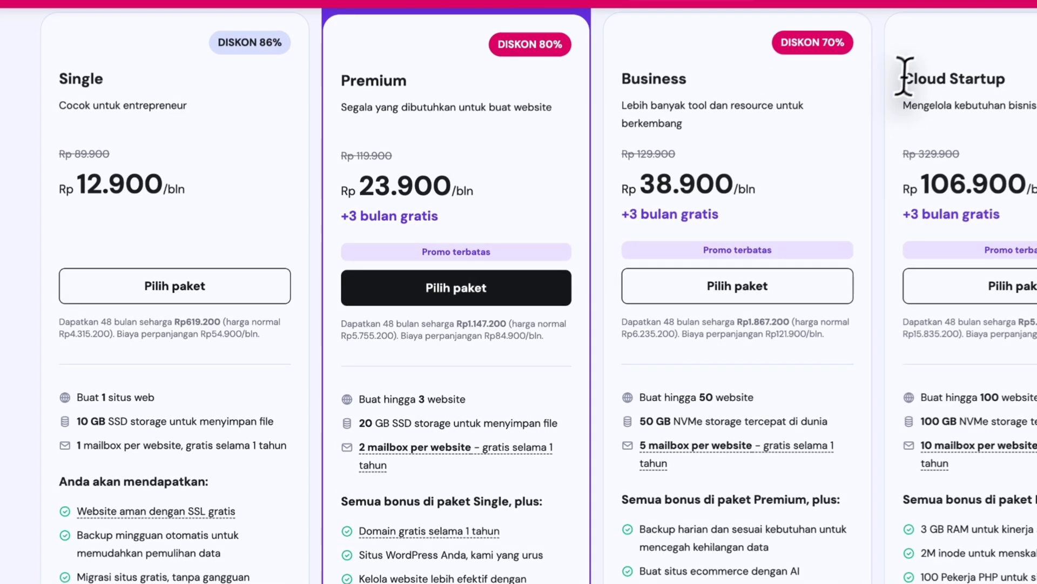
{"action": "left_click_drag", "start_coordinate": [904, 75], "coordinate": [984, 70]}
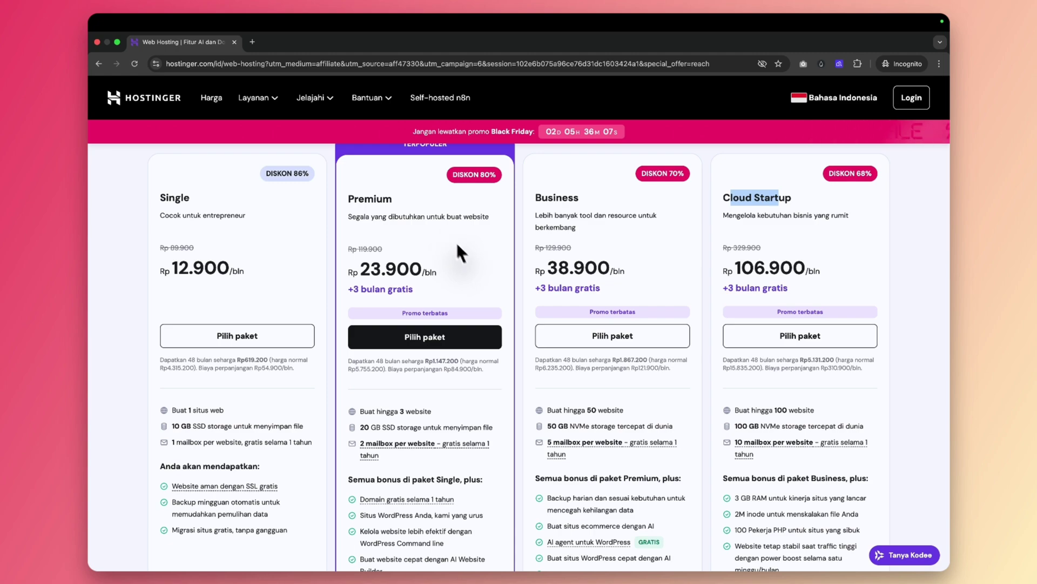
- Choose the Premium hosting plan and select a 48 bulan duration in the cart
{"action": "left_click", "coordinate": [465, 340]}
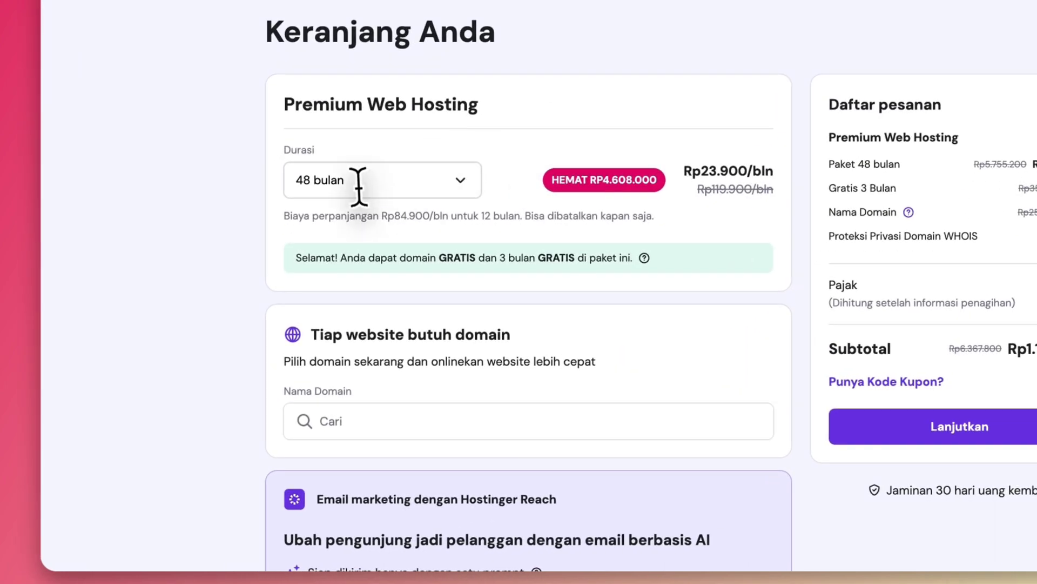
{"action": "left_click", "coordinate": [302, 318]}
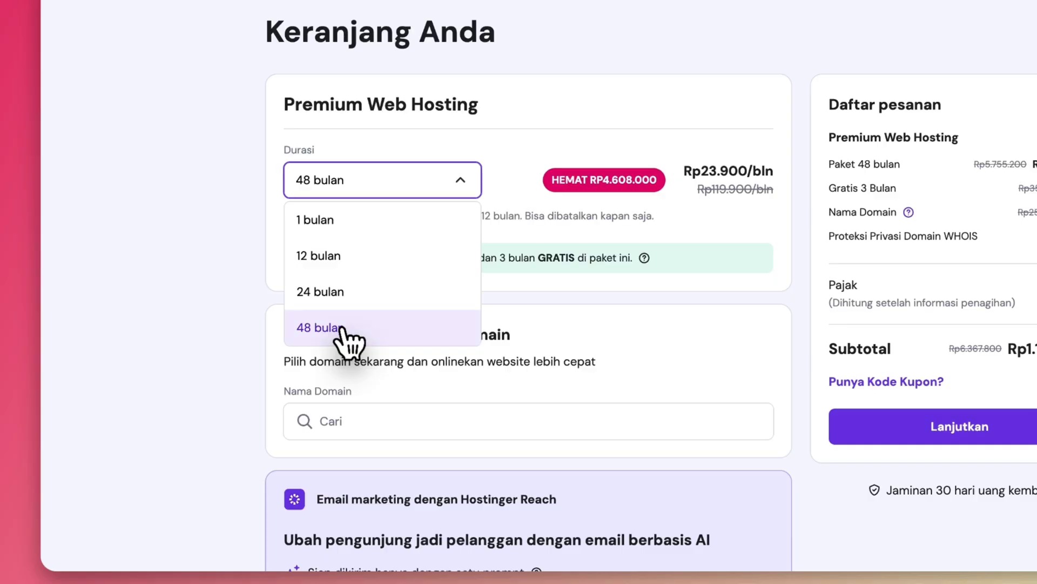
{"action": "left_click", "coordinate": [288, 410]}
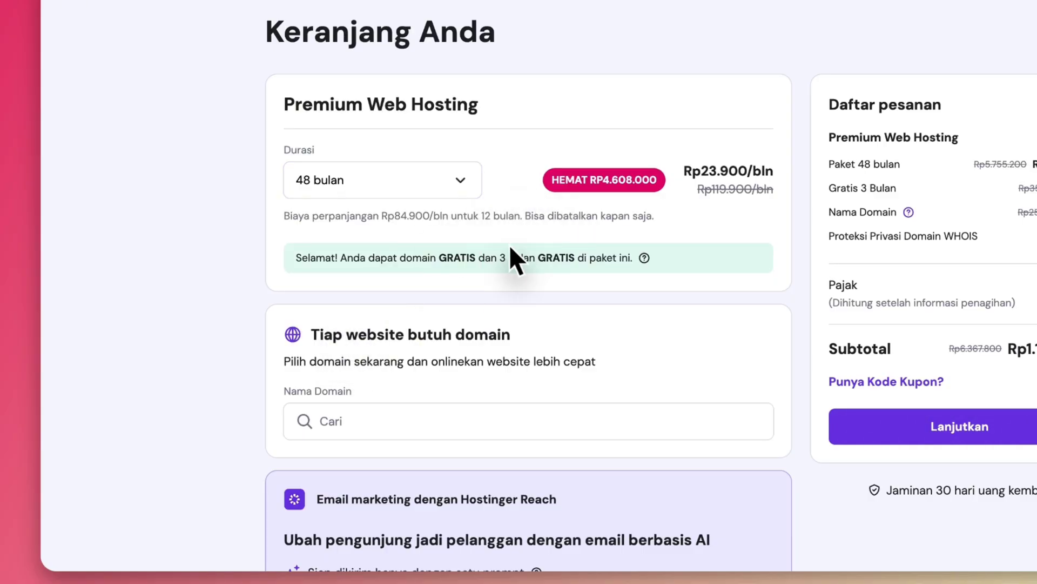
{"action": "left_click_drag", "start_coordinate": [434, 257], "coordinate": [562, 257]}
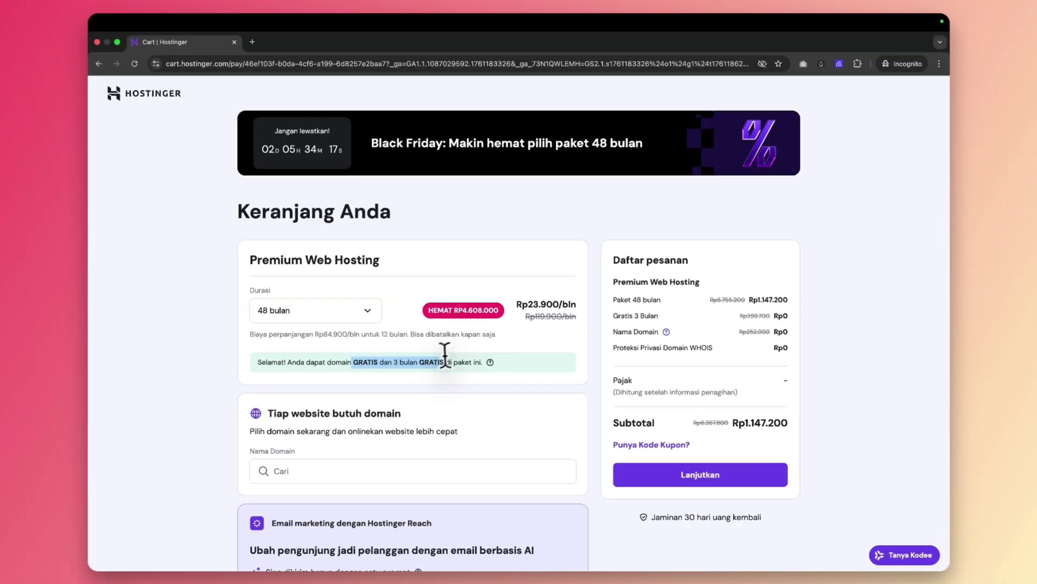
- Search for the domain yokobomb.id in the cart and add it to the order
{"action": "scroll", "coordinate": [576, 459], "scroll_direction": "down", "scroll_amount": 3}
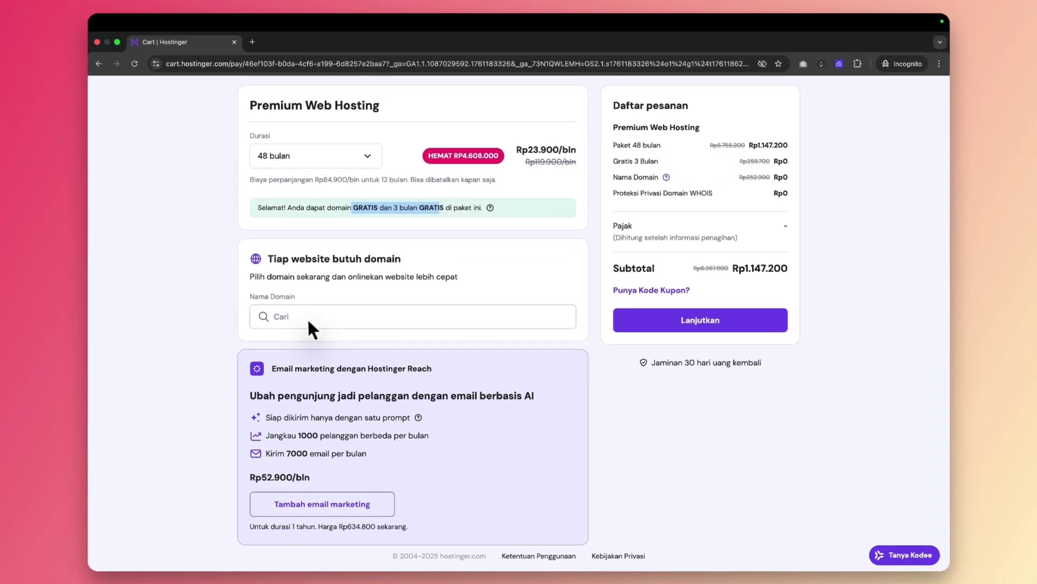
{"action": "left_click", "coordinate": [274, 315]}
{"action": "type", "text": "yokobomb.id"}
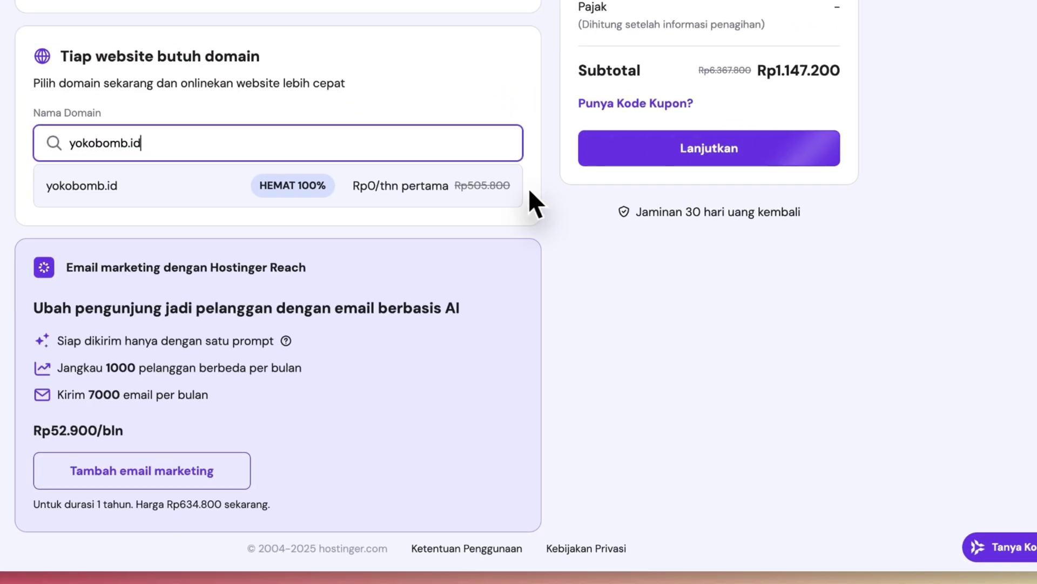
{"action": "left_click_drag", "start_coordinate": [580, 315], "coordinate": [461, 314]}
{"action": "left_click", "coordinate": [373, 141]}
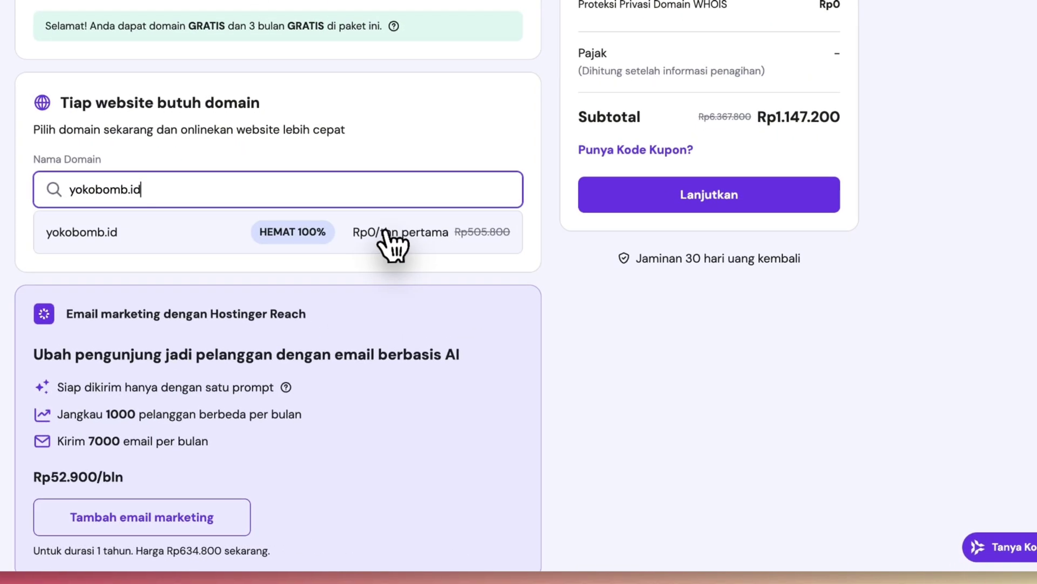
{"action": "left_click", "coordinate": [487, 349]}
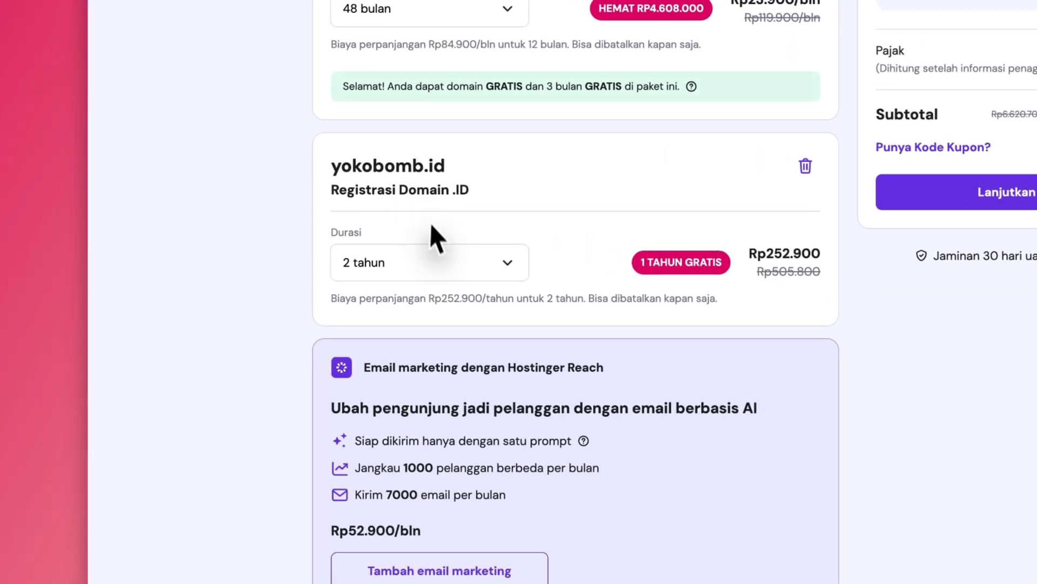
- Set the yokobomb.id domain registration to 1 tahun and check its price and the order subtotal
{"action": "left_click", "coordinate": [345, 234]}
{"action": "left_click", "coordinate": [384, 303]}
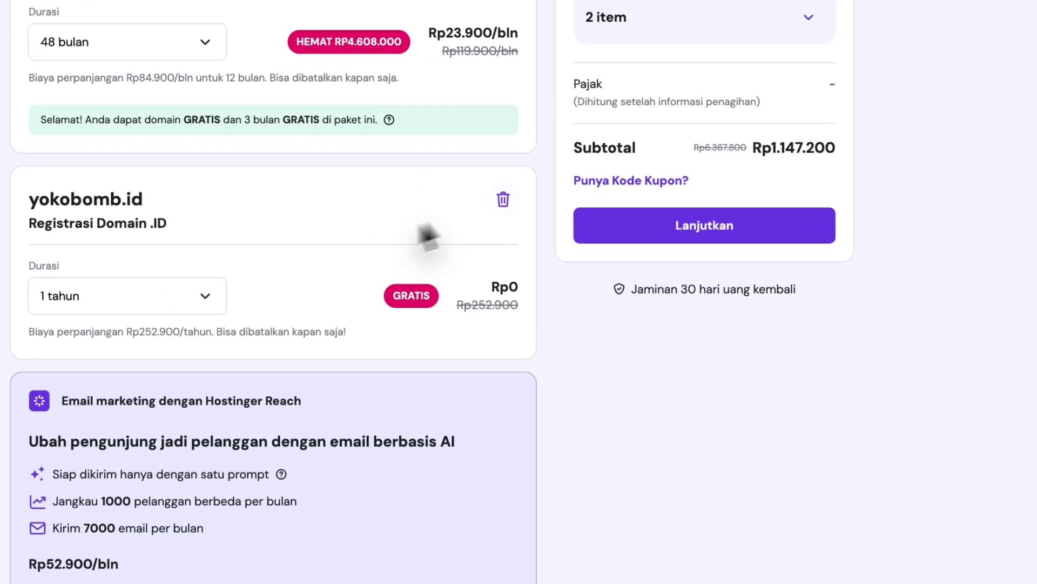
{"action": "left_click_drag", "start_coordinate": [510, 285], "coordinate": [522, 295]}
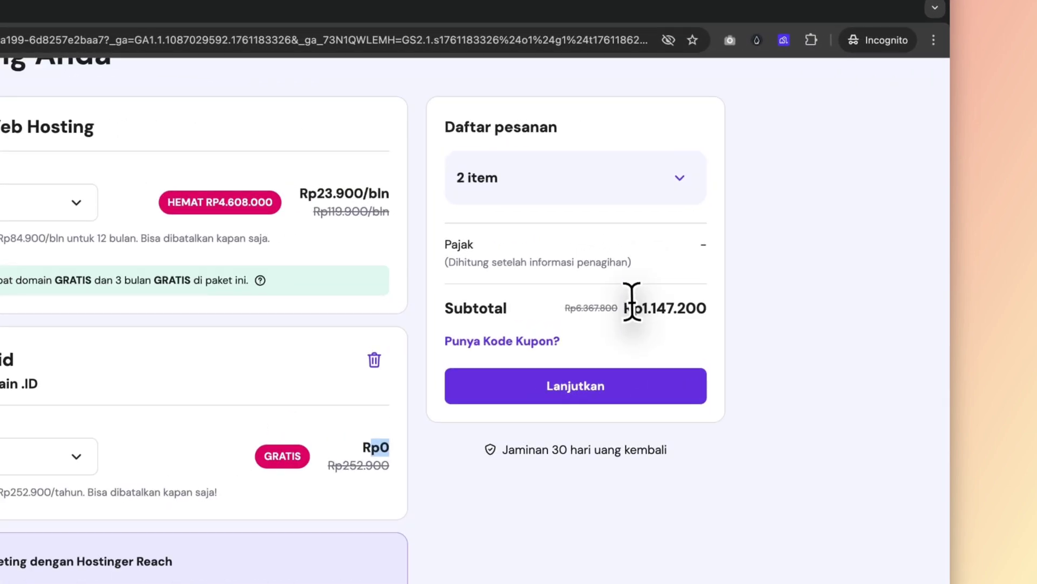
{"action": "left_click_drag", "start_coordinate": [738, 242], "coordinate": [795, 246]}
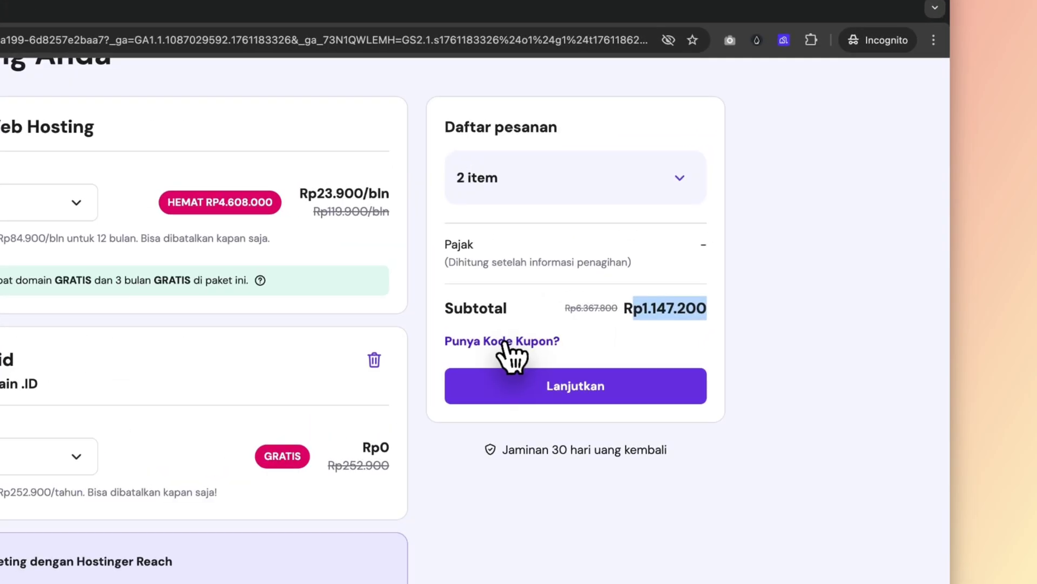
- Apply the coupon code YOKOBOMB to the order
{"action": "left_click", "coordinate": [656, 265]}
{"action": "type", "text": "YOKOBOMB"}
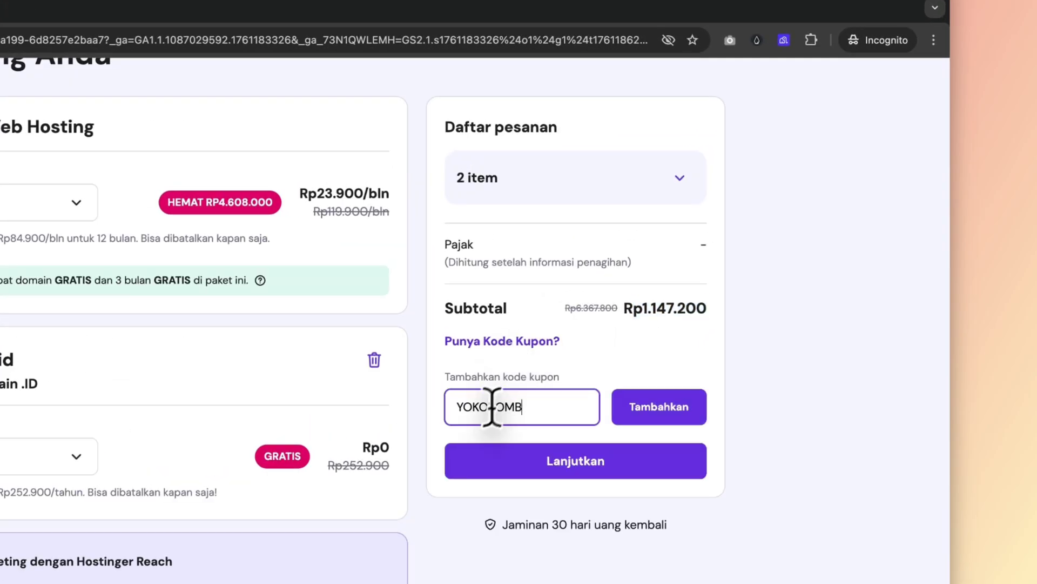
{"action": "left_click_drag", "start_coordinate": [542, 408], "coordinate": [453, 403]}
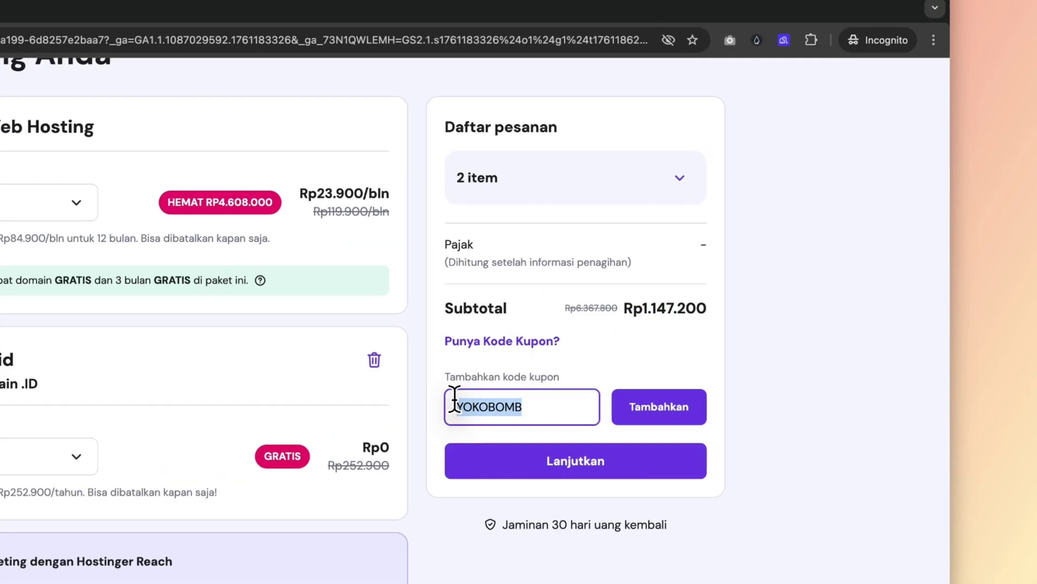
{"action": "left_click", "coordinate": [674, 413]}
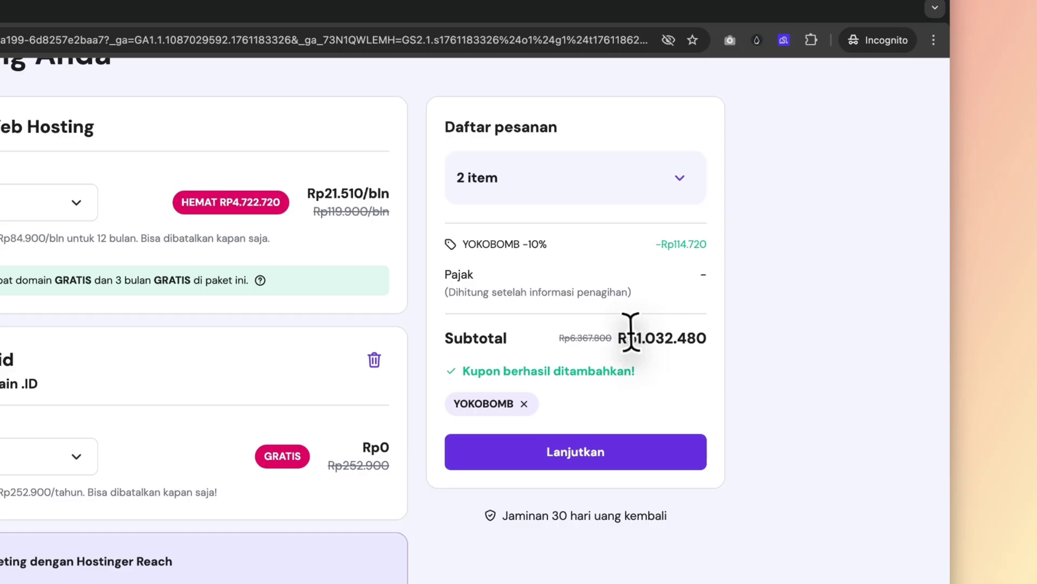
- Check the discounted subtotal and coupon percentage, and continue from the cart to account registration
{"action": "left_click_drag", "start_coordinate": [636, 336], "coordinate": [697, 335]}
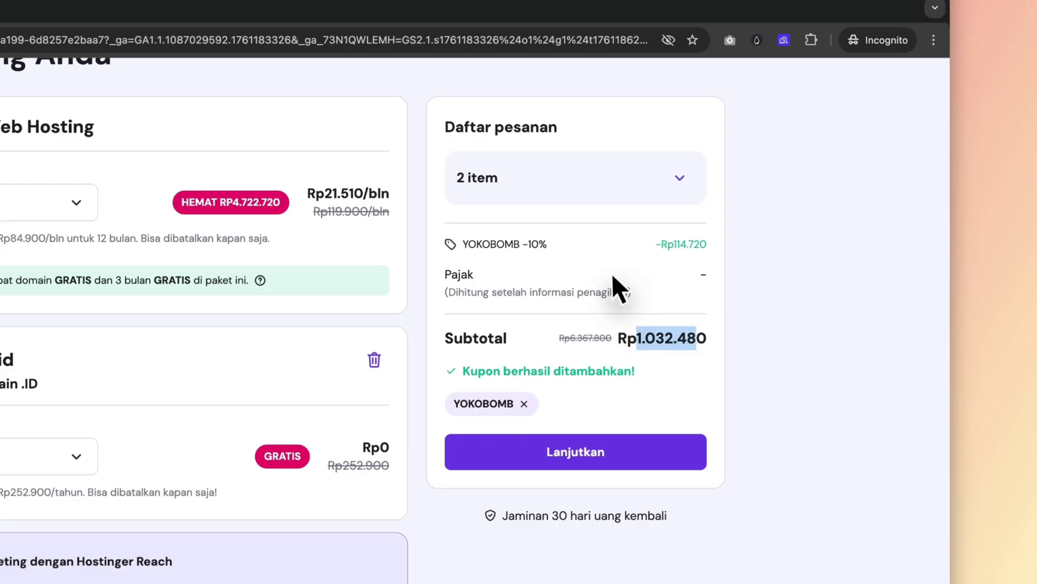
{"action": "left_click_drag", "start_coordinate": [549, 241], "coordinate": [522, 244]}
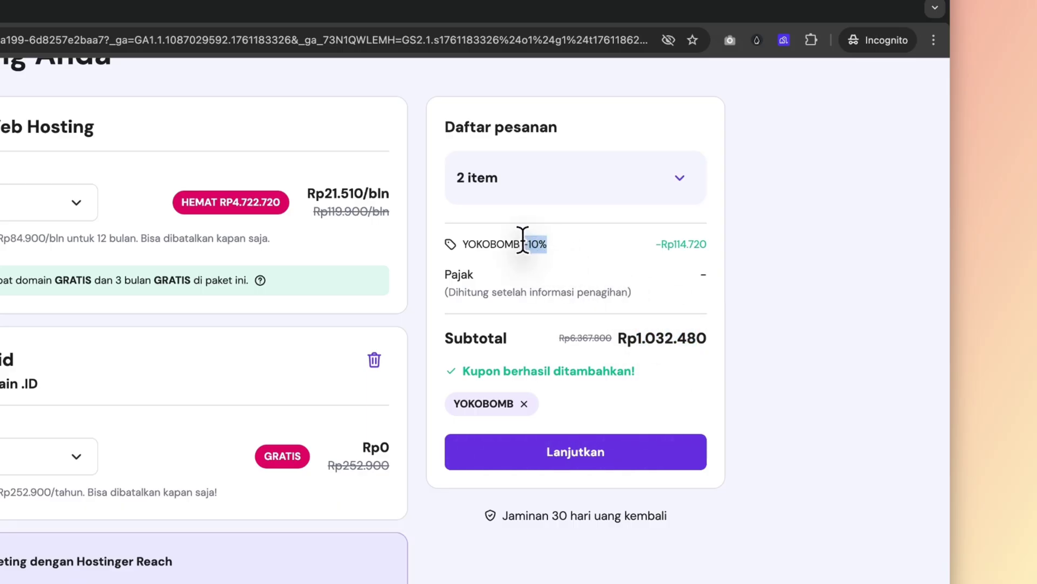
{"action": "left_click", "coordinate": [523, 243]}
{"action": "left_click", "coordinate": [627, 450]}
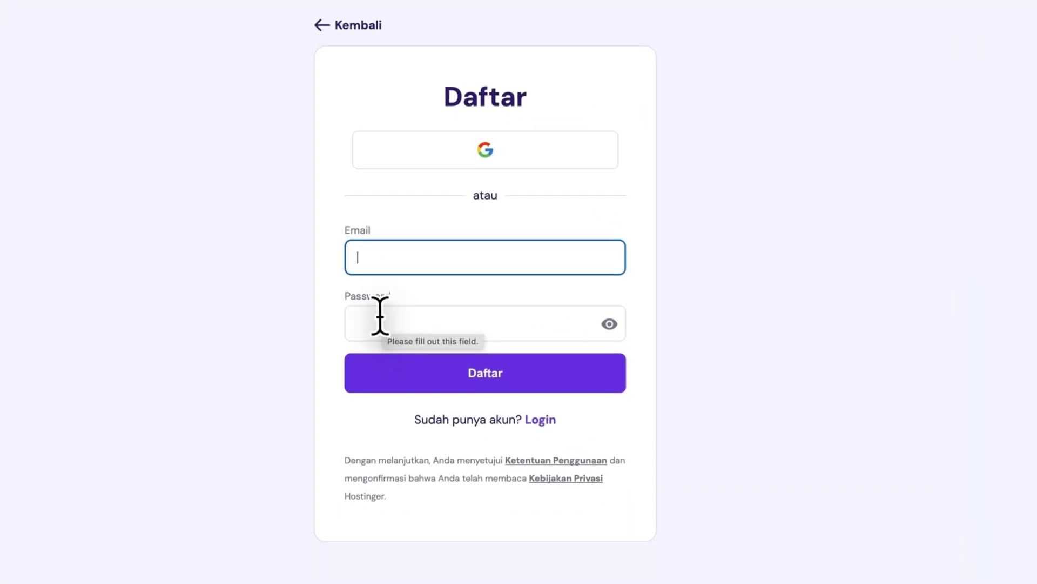
- Complete the account registration and submit the billing address with Indonesia as the country to reach payment
{"action": "left_click", "coordinate": [454, 329]}
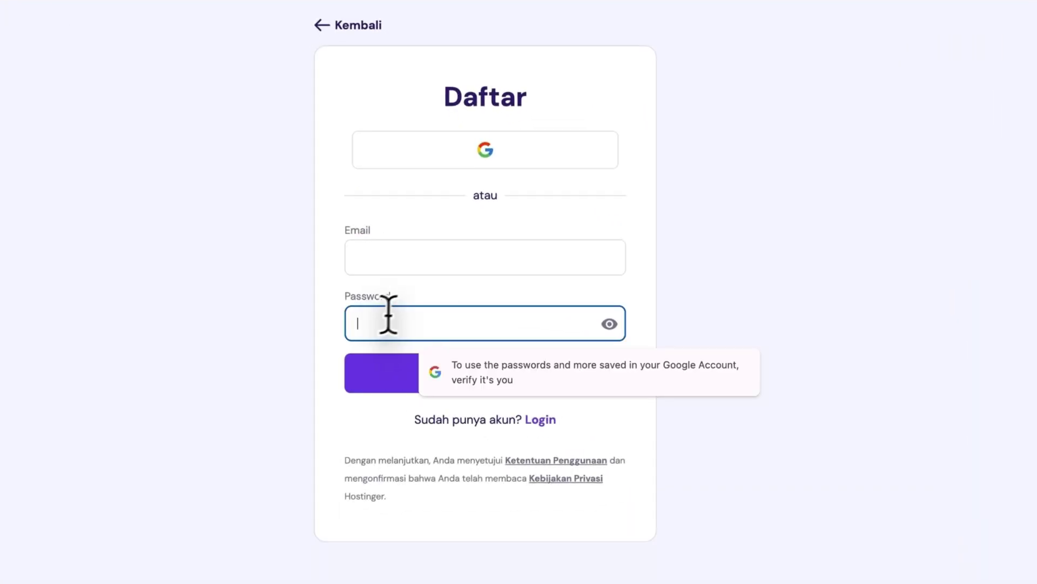
{"action": "left_click", "coordinate": [716, 242]}
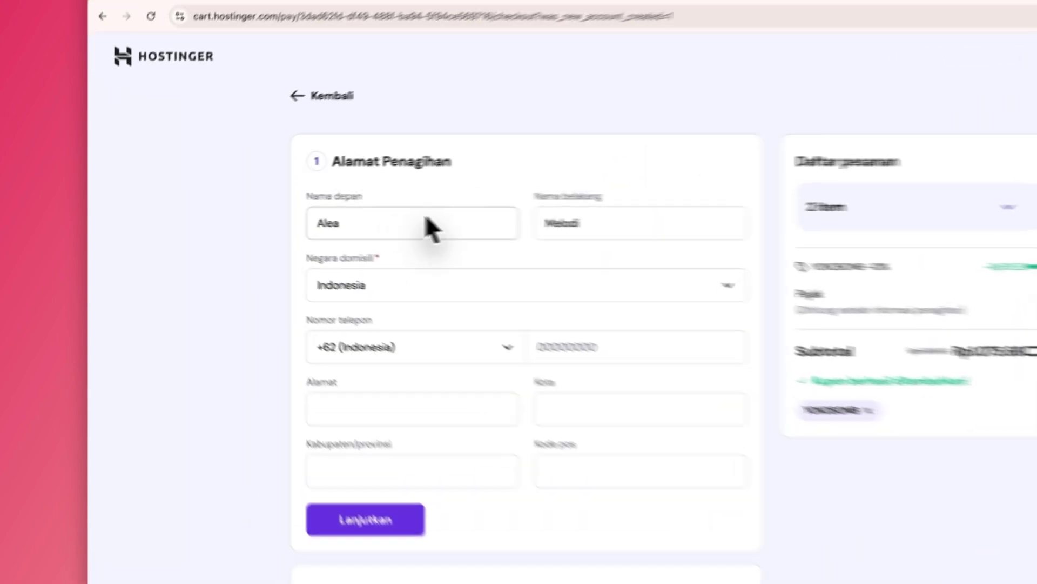
{"action": "left_click_drag", "start_coordinate": [299, 171], "coordinate": [336, 174]}
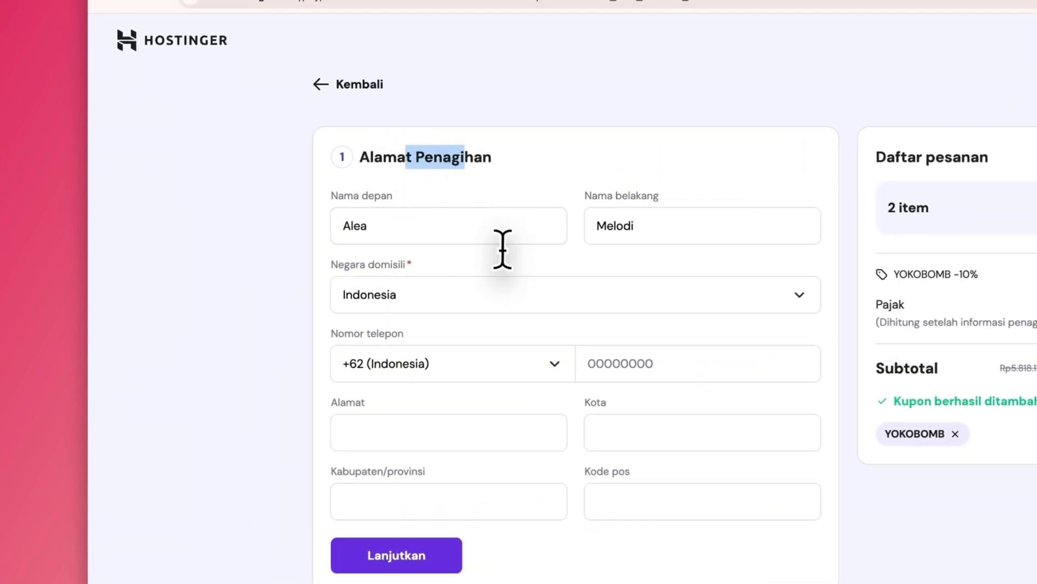
{"action": "left_click", "coordinate": [410, 372]}
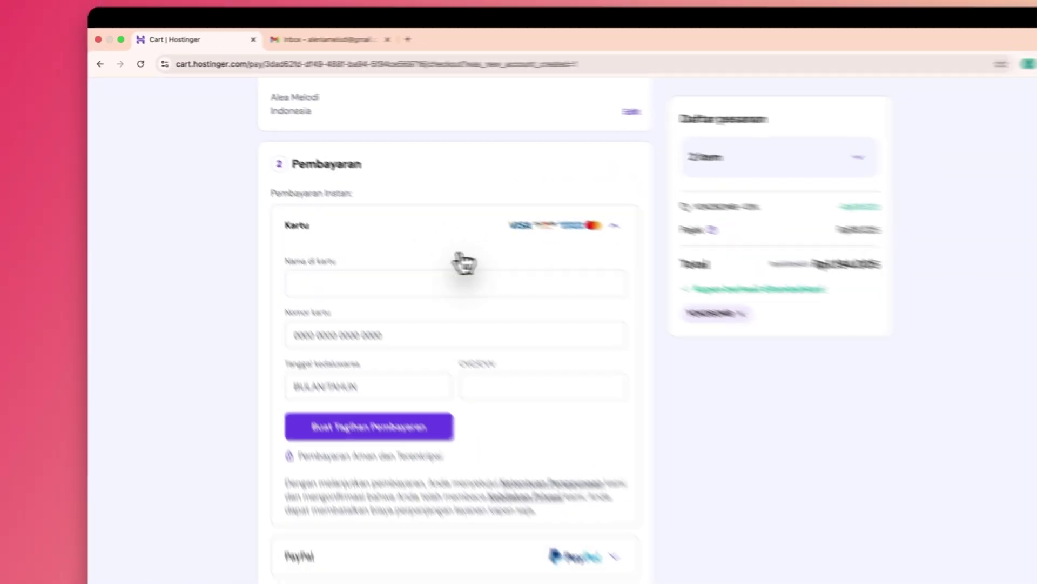
- Review the available payment methods and select QRIS for the order
{"action": "scroll", "coordinate": [522, 549], "scroll_direction": "down", "scroll_amount": 3}
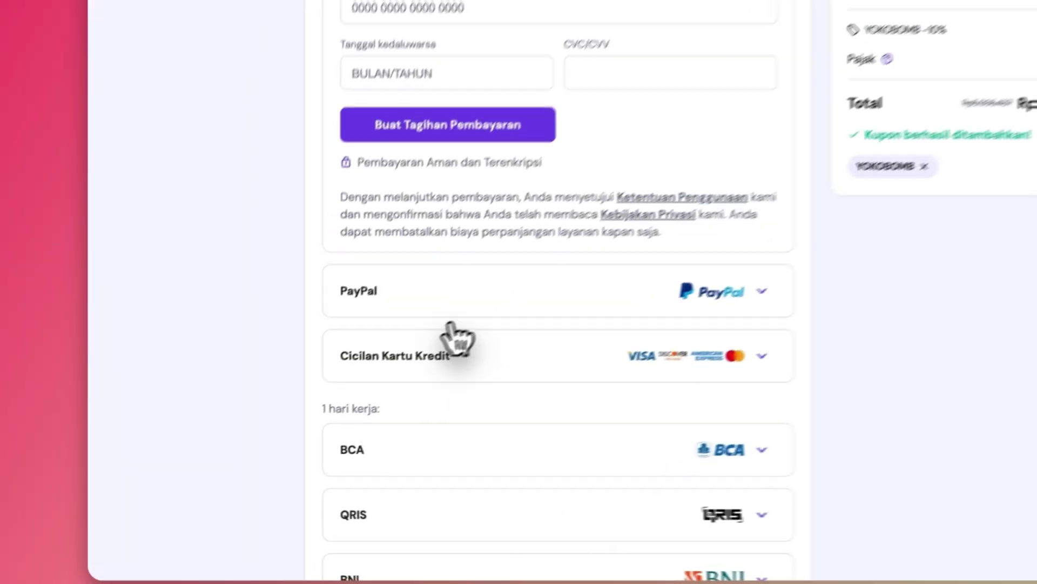
{"action": "scroll", "coordinate": [453, 337], "scroll_direction": "down", "scroll_amount": 5}
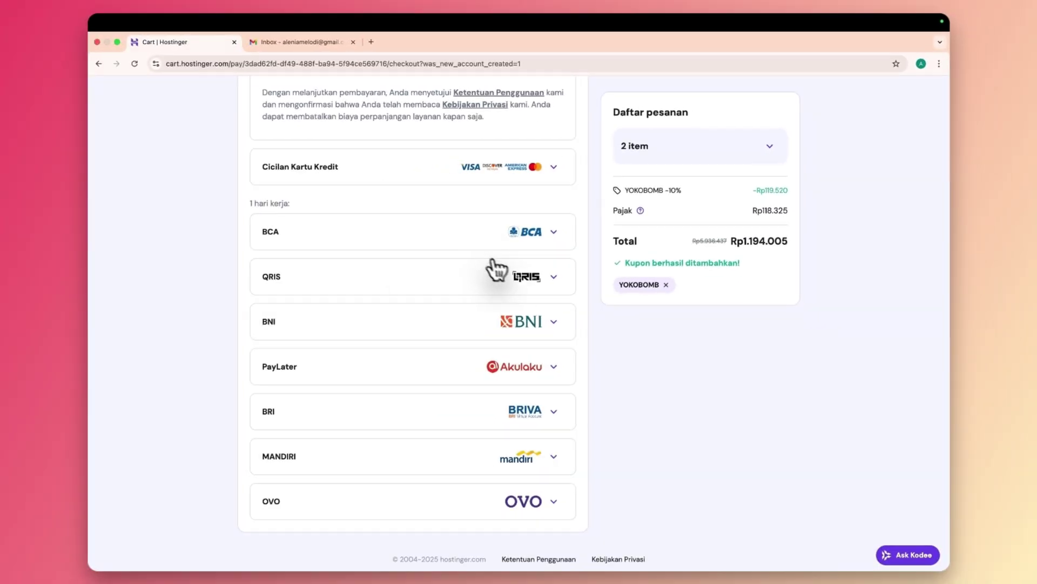
{"action": "left_click", "coordinate": [349, 344]}
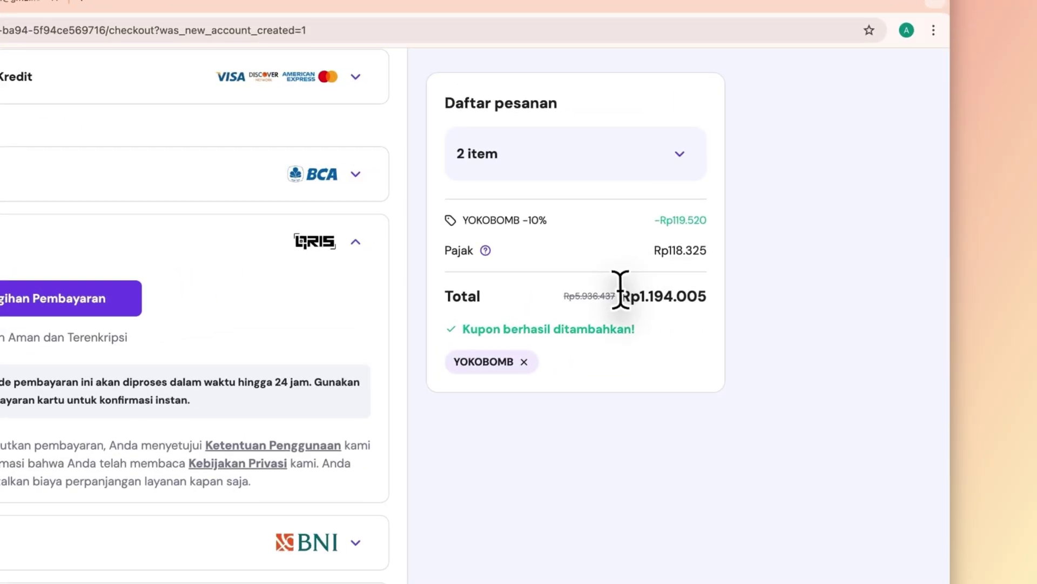
- Check the order total, and create the QRIS payment bill to display its QR code
{"action": "left_click_drag", "start_coordinate": [731, 238], "coordinate": [774, 238]}
{"action": "left_click_drag", "start_coordinate": [685, 290], "coordinate": [701, 290]}
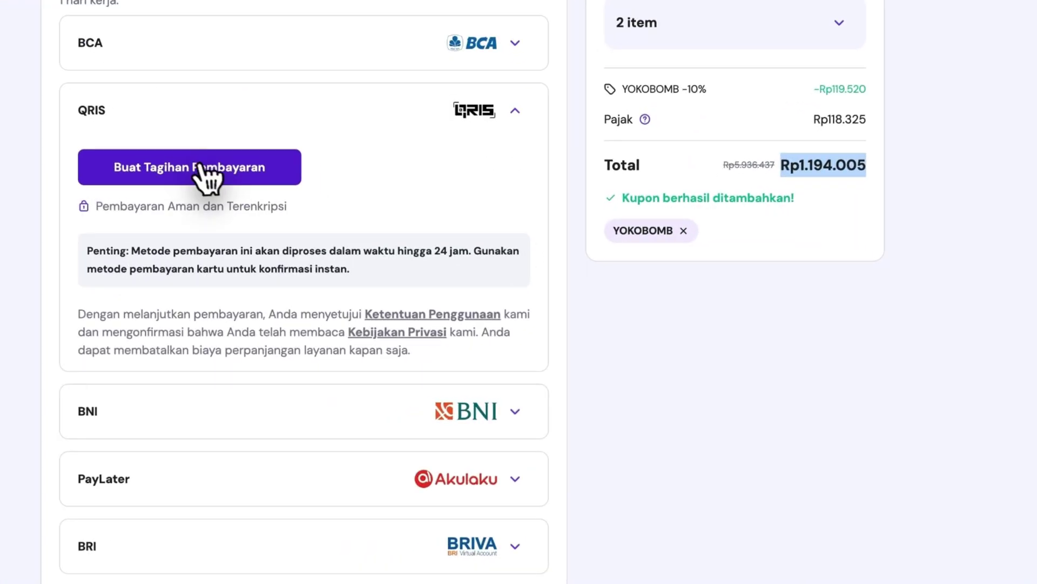
{"action": "left_click", "coordinate": [346, 246]}
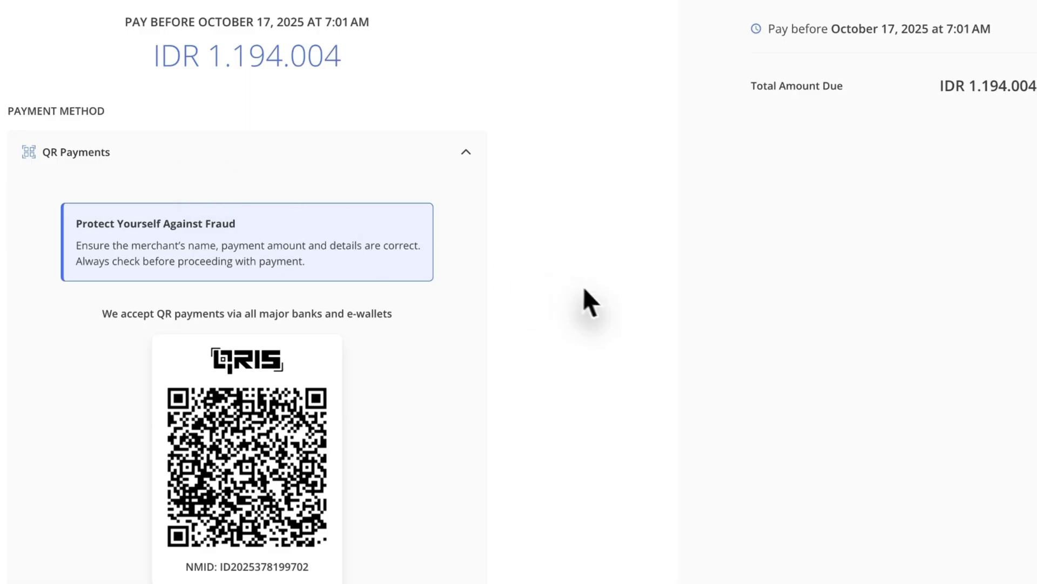
{"action": "scroll", "coordinate": [589, 302], "scroll_direction": "down", "scroll_amount": 1}
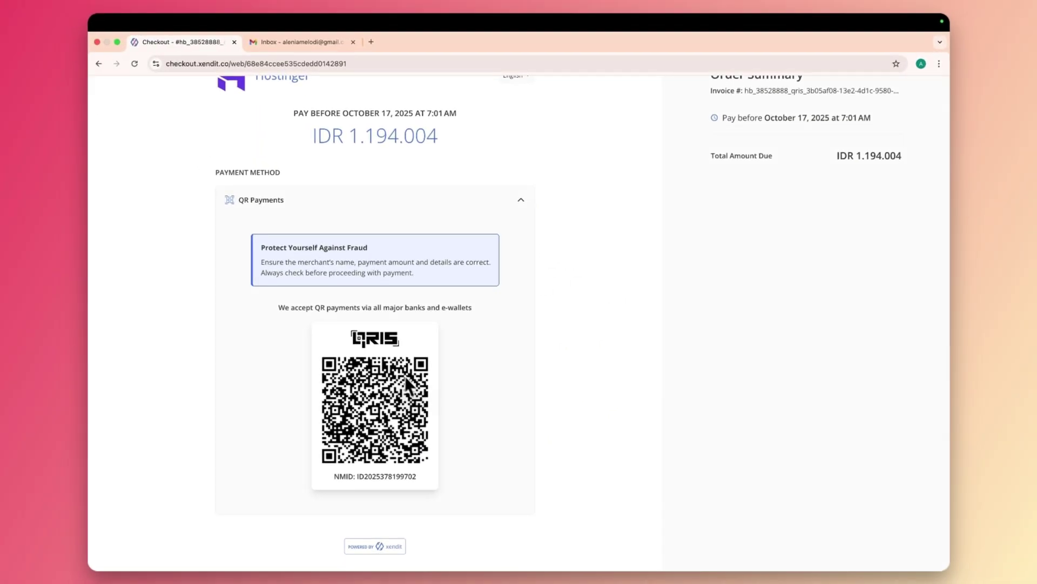
{"action": "scroll", "coordinate": [420, 401], "scroll_direction": "down", "scroll_amount": 1}
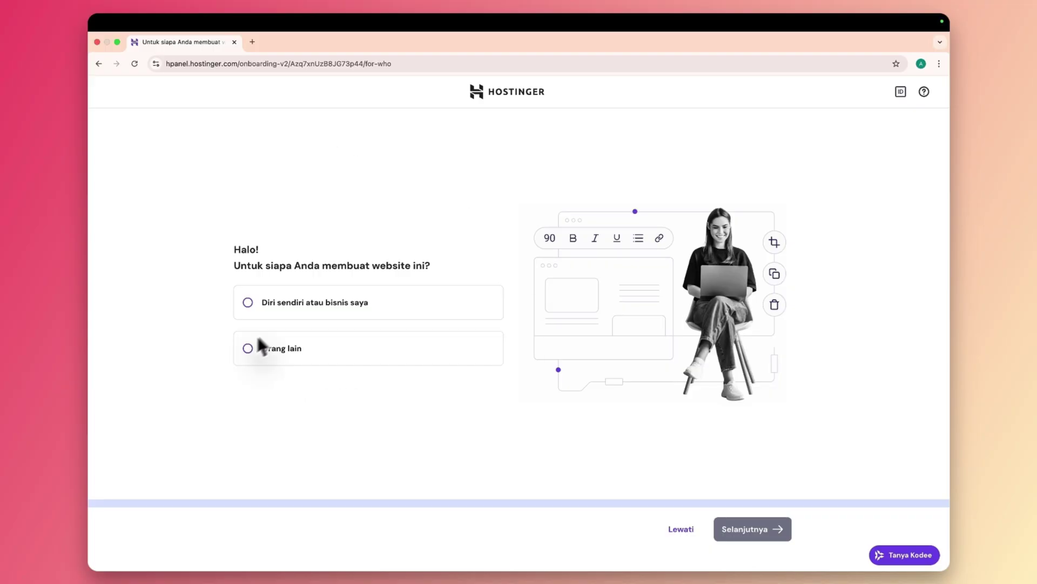
- Answer the website onboarding with Diri sendiri atau bisnis saya, Buat website, and WordPress as the platform
{"action": "left_click", "coordinate": [308, 304]}
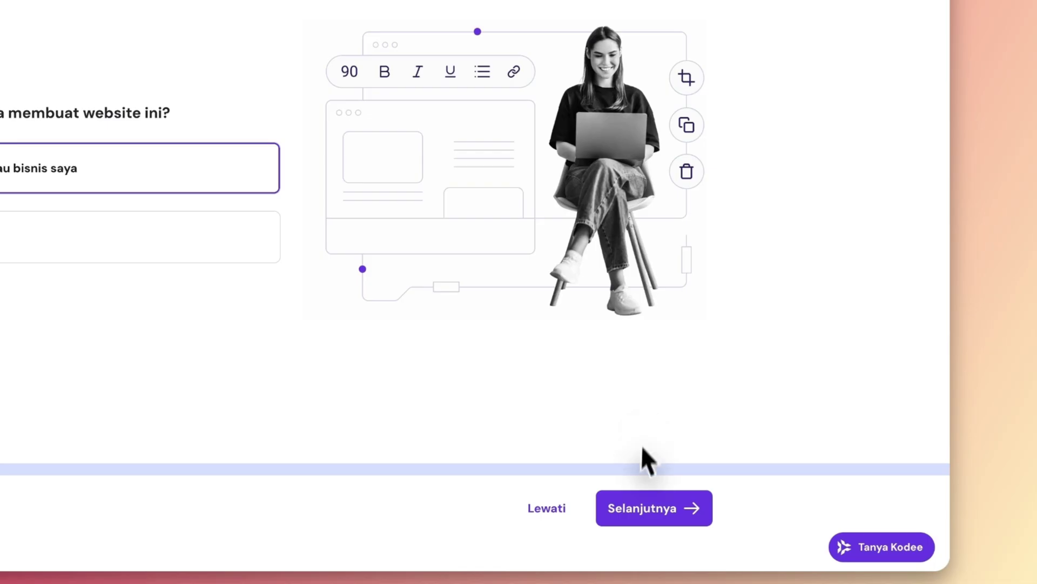
{"action": "left_click", "coordinate": [654, 511]}
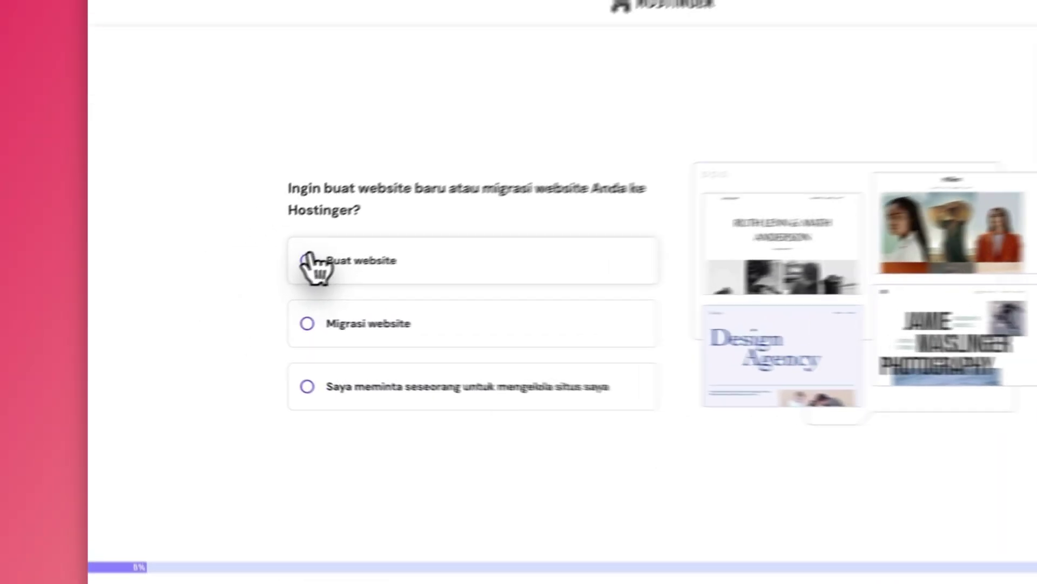
{"action": "left_click", "coordinate": [299, 275]}
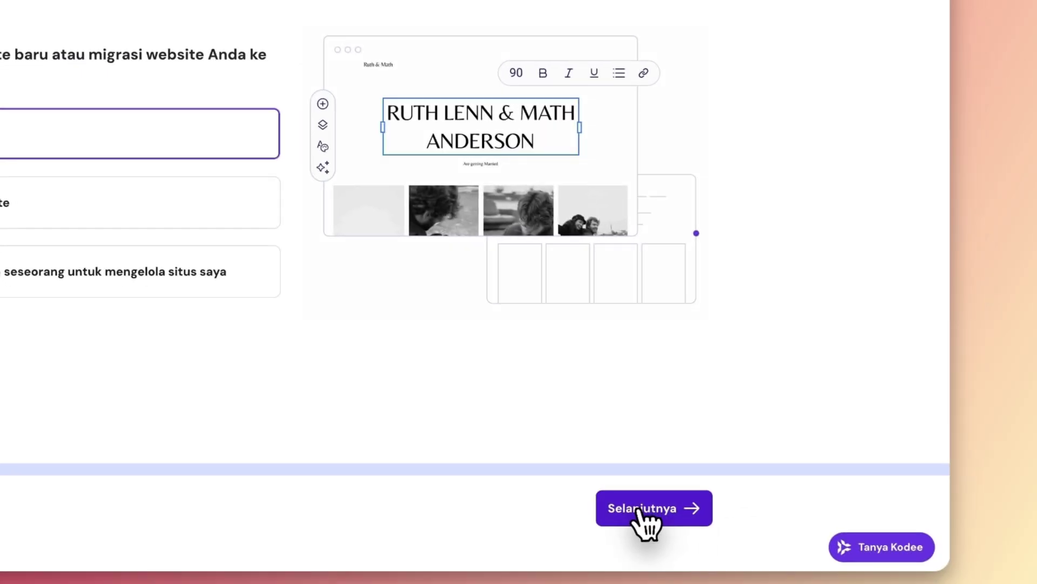
{"action": "left_click", "coordinate": [638, 512]}
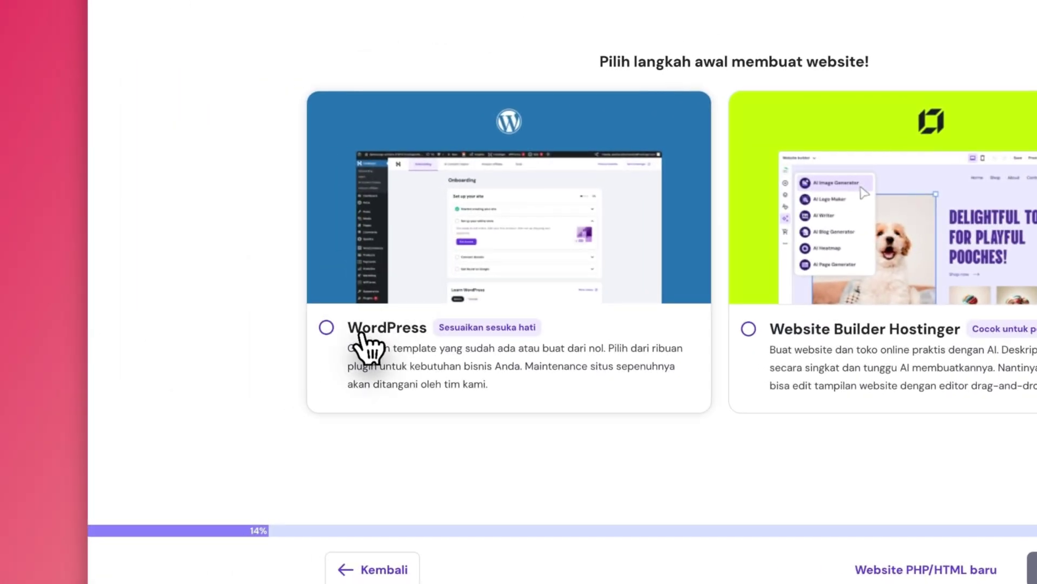
{"action": "left_click", "coordinate": [361, 335]}
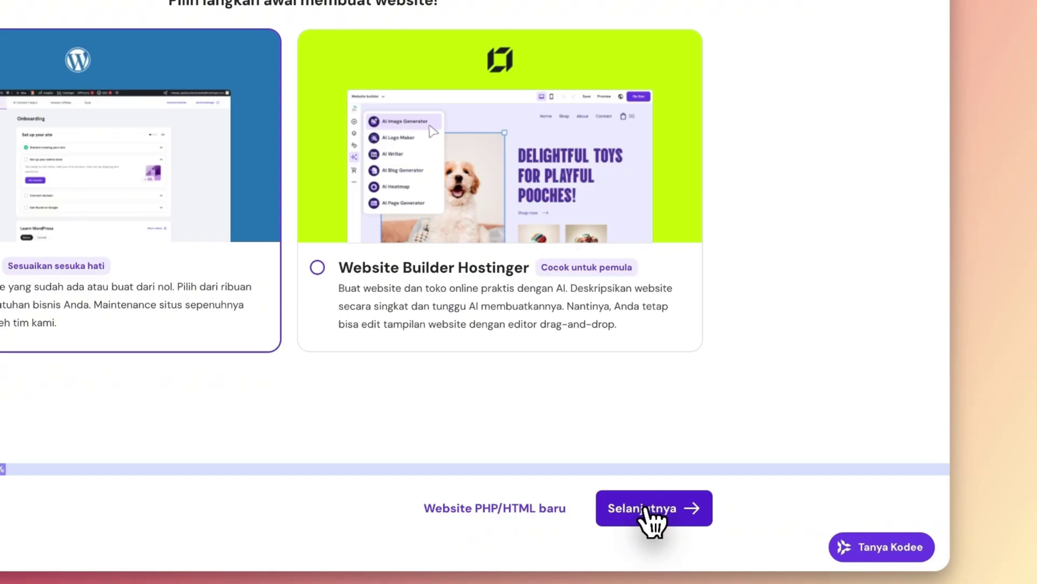
{"action": "left_click", "coordinate": [644, 510]}
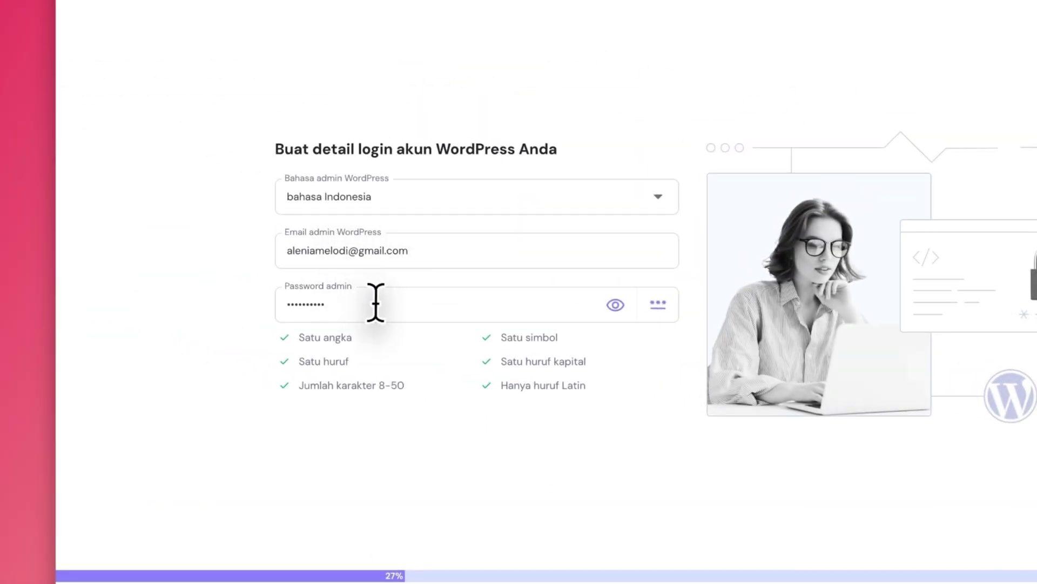
- Replace the WordPress admin password with a new one, check it against the password requirements, and submit the login details
{"action": "left_click", "coordinate": [375, 302]}
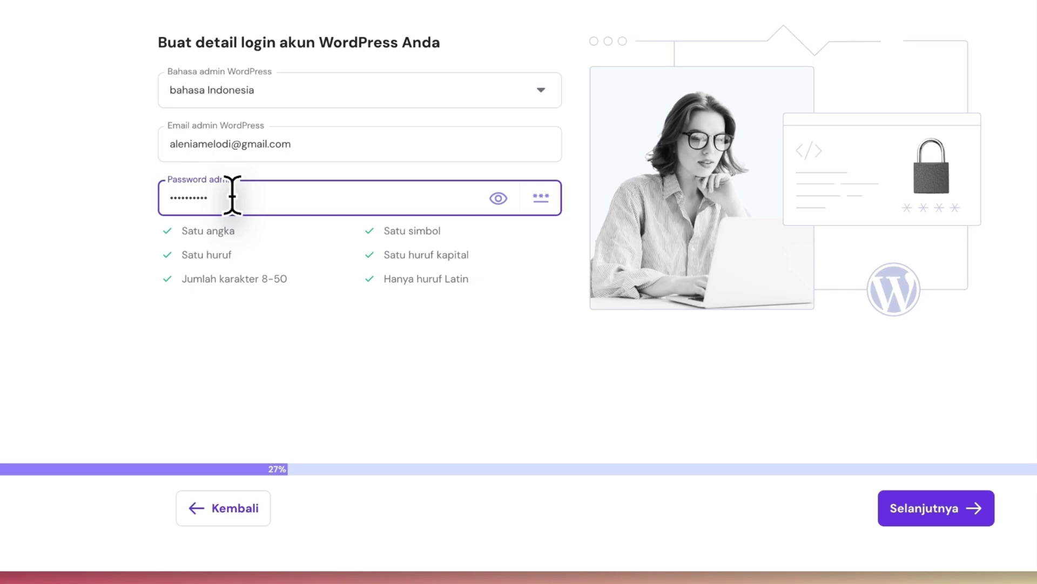
{"action": "left_click_drag", "start_coordinate": [285, 321], "coordinate": [242, 320]}
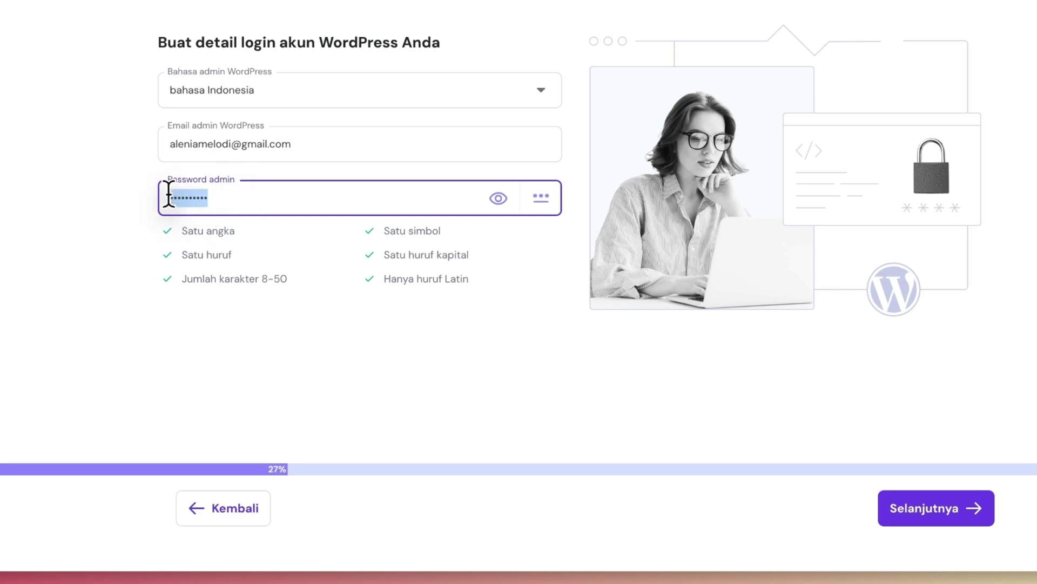
{"action": "key", "text": "BackSpace"}
{"action": "key", "text": "ctrl+v"}
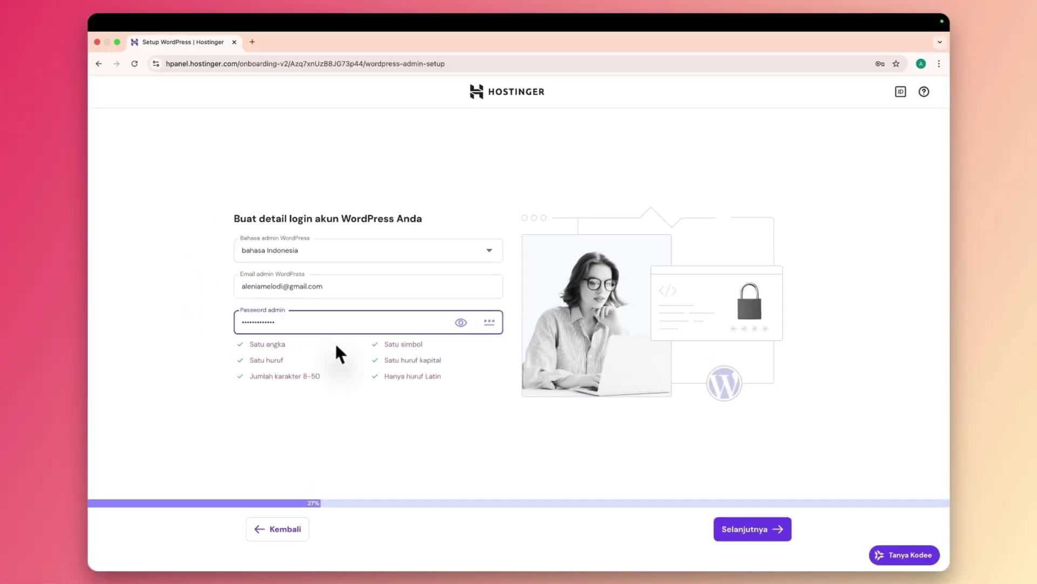
{"action": "left_click_drag", "start_coordinate": [195, 225], "coordinate": [231, 241]}
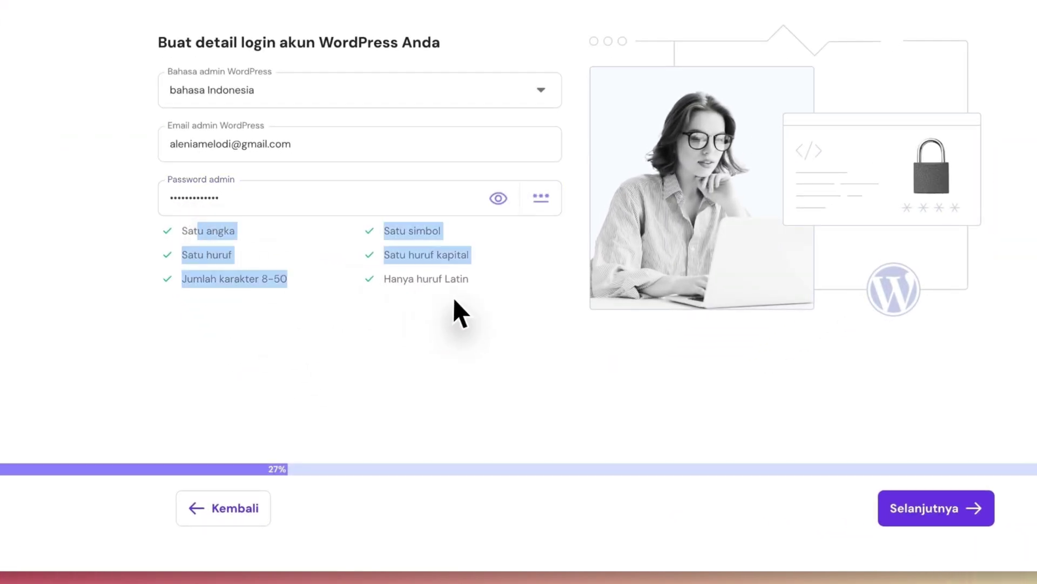
{"action": "left_click", "coordinate": [460, 281]}
{"action": "left_click_drag", "start_coordinate": [476, 283], "coordinate": [401, 238]}
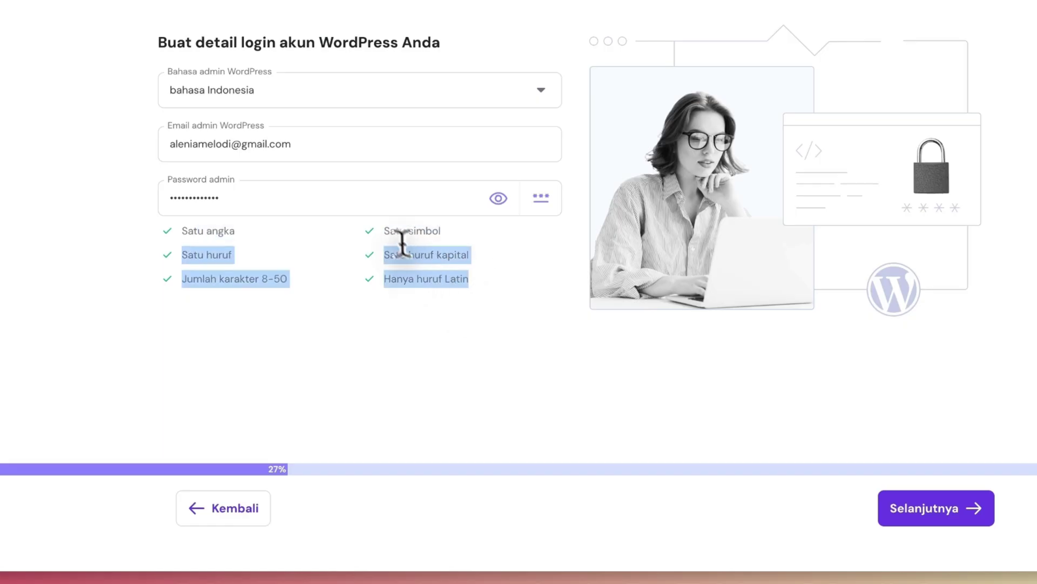
{"action": "left_click", "coordinate": [401, 238]}
{"action": "left_click", "coordinate": [650, 509]}
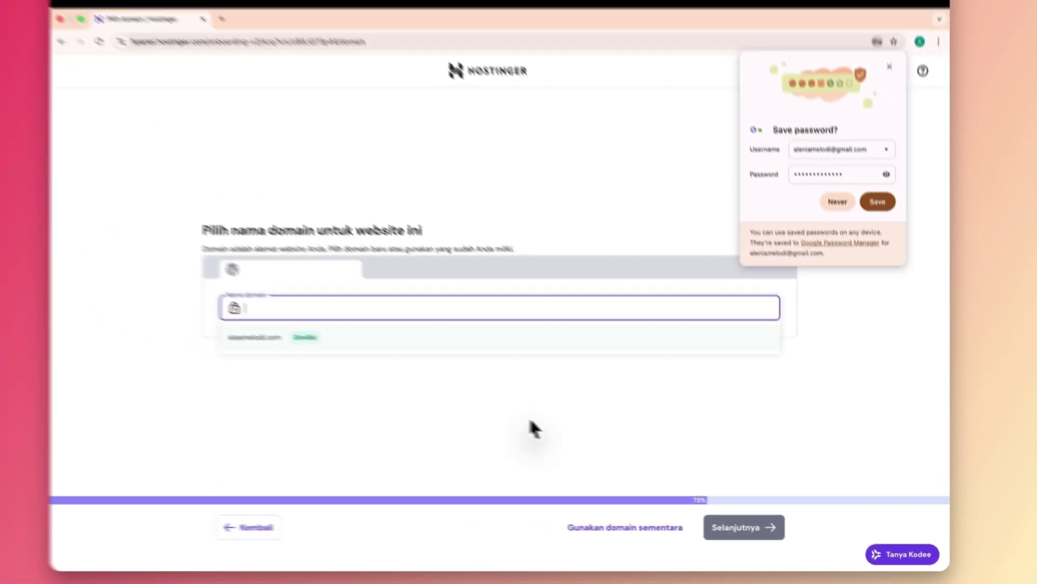
- Use the suggested domain for the website and complete its registration as Pribadi in Indonesia with the filled-in contact information
{"action": "left_click", "coordinate": [402, 350]}
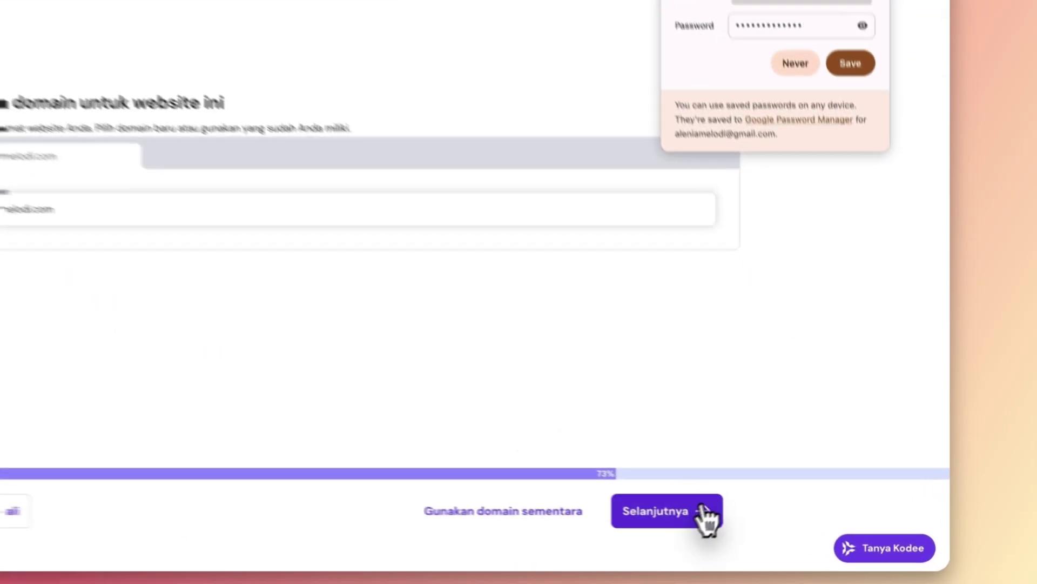
{"action": "left_click", "coordinate": [753, 529]}
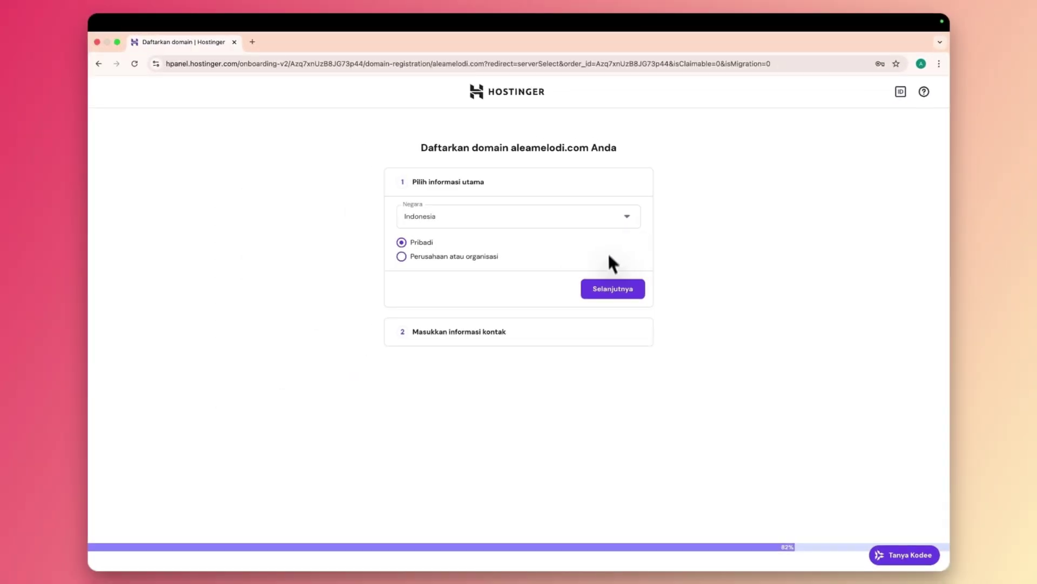
{"action": "left_click", "coordinate": [616, 291]}
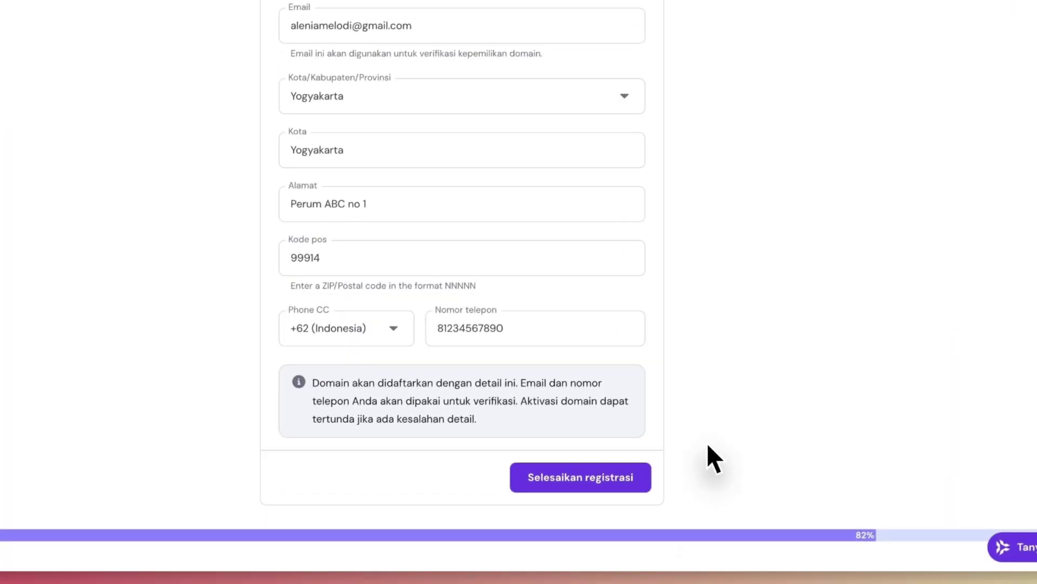
{"action": "left_click", "coordinate": [581, 484]}
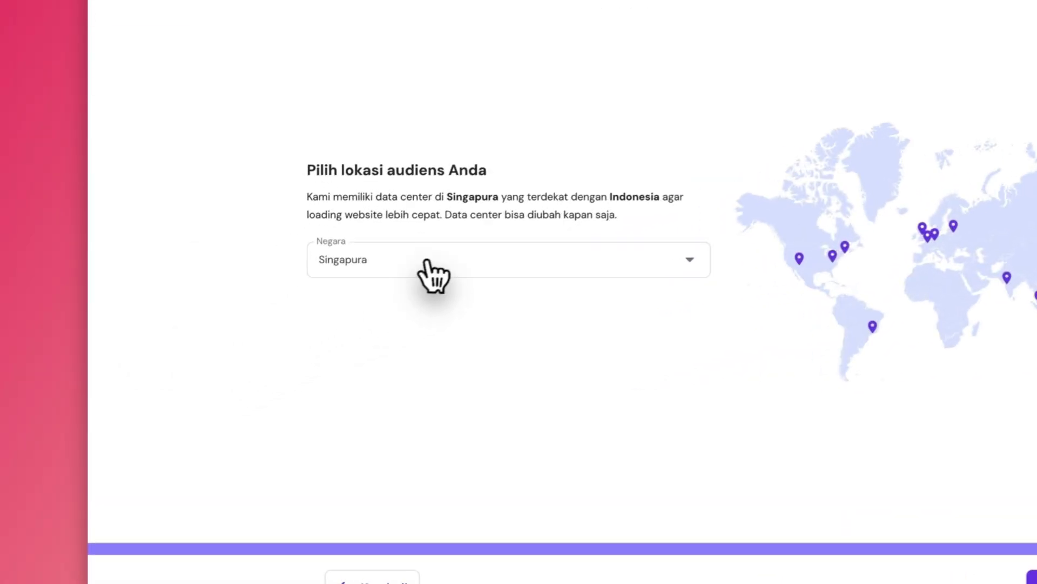
- Set the audience data center location to Indonesia and finish onboarding to reach the WordPress dashboard
{"action": "left_click", "coordinate": [319, 309]}
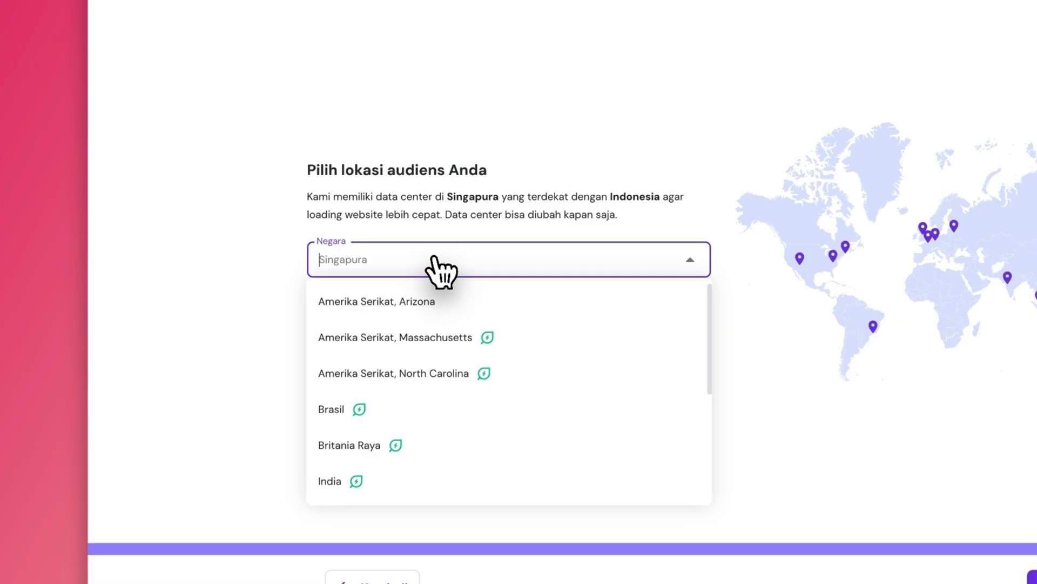
{"action": "scroll", "coordinate": [454, 445], "scroll_direction": "down", "scroll_amount": 3}
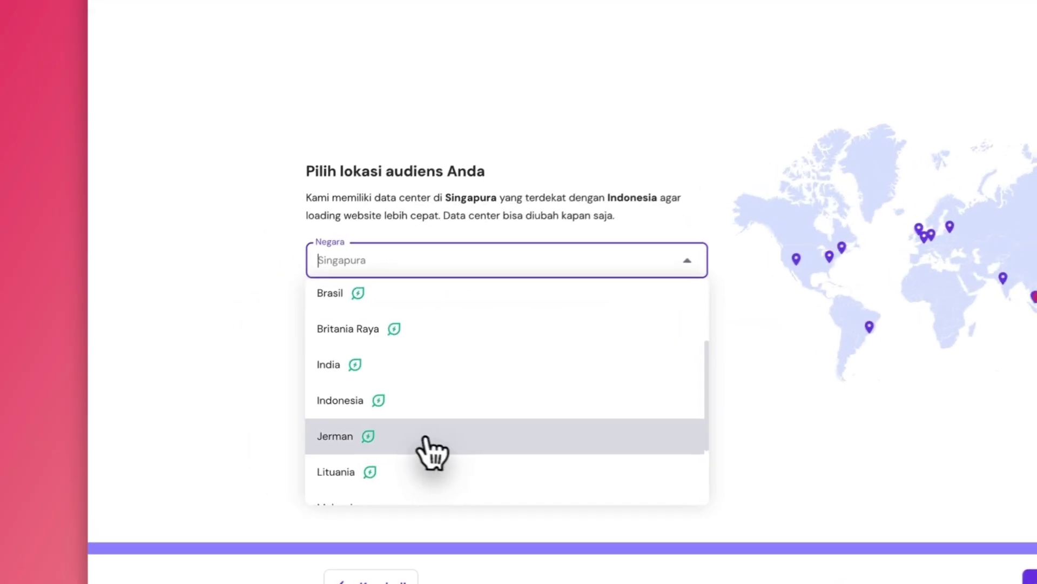
{"action": "left_click", "coordinate": [443, 401]}
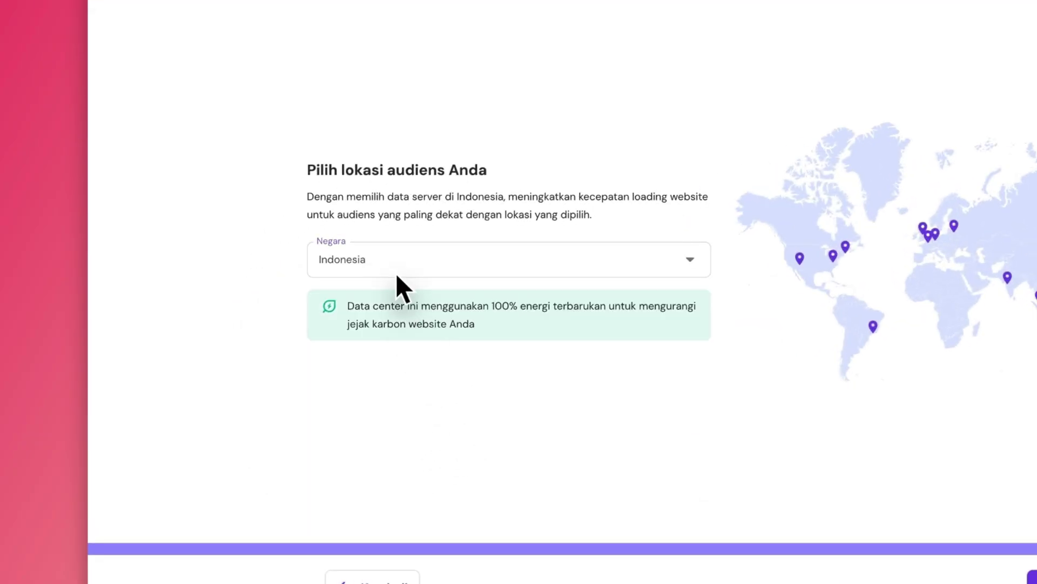
{"action": "left_click", "coordinate": [465, 260]}
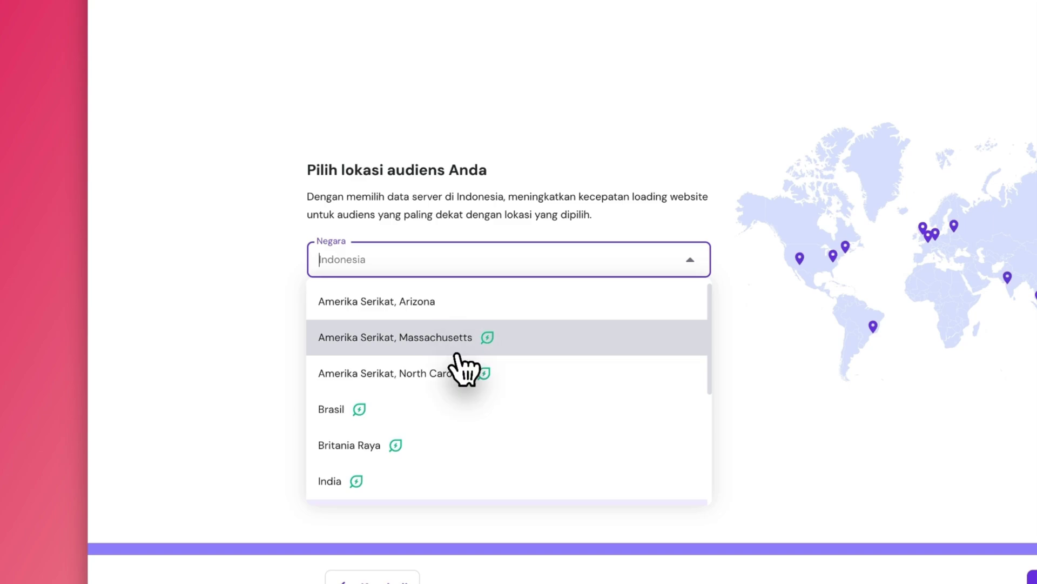
{"action": "scroll", "coordinate": [463, 428], "scroll_direction": "down", "scroll_amount": 3}
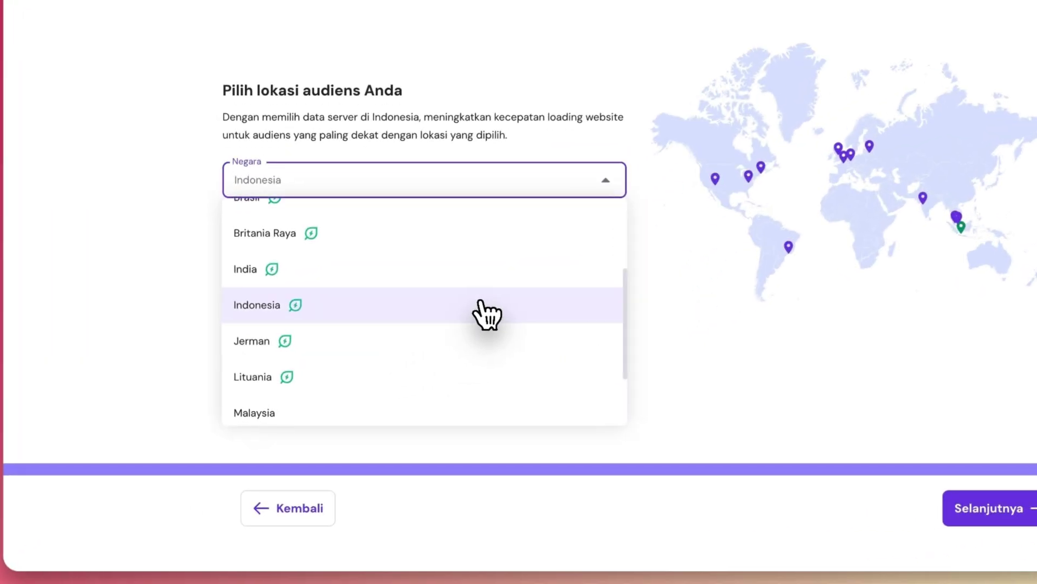
{"action": "left_click", "coordinate": [408, 394]}
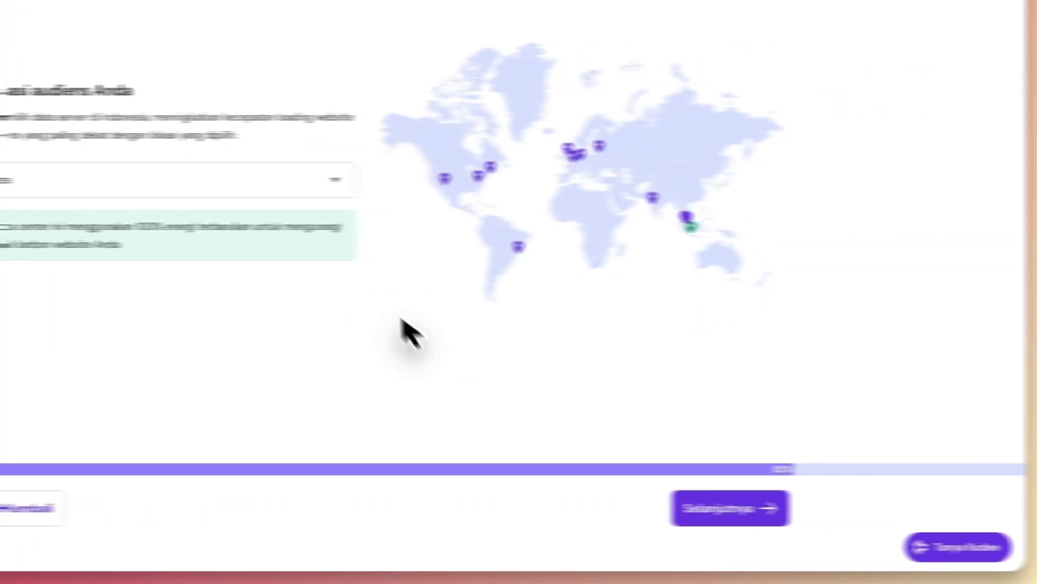
{"action": "left_click", "coordinate": [722, 507]}
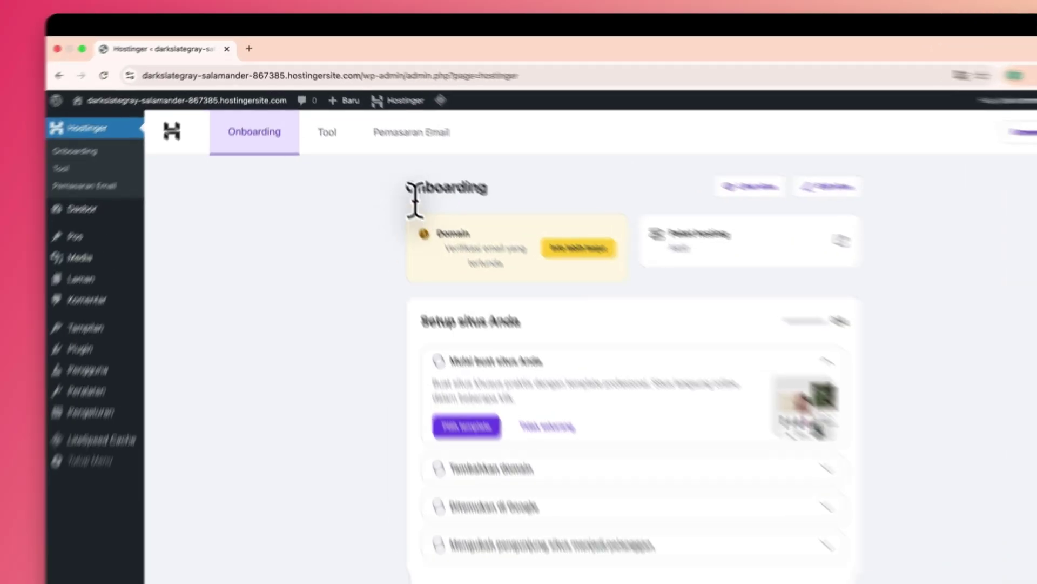
{"action": "left_click_drag", "start_coordinate": [410, 191], "coordinate": [420, 191]}
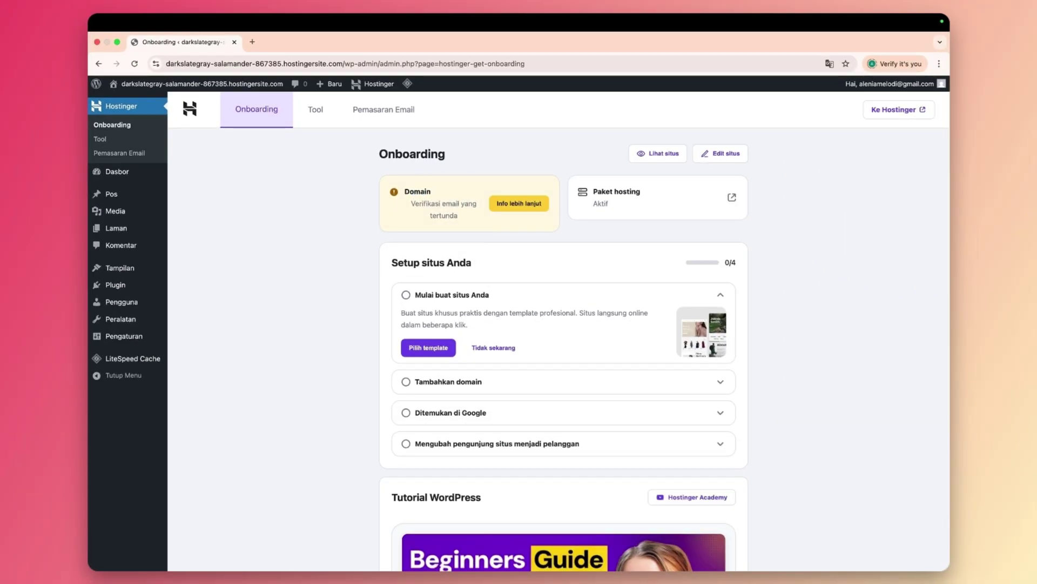
- In the general site settings, set the site title to Zip Digital and the tagline to Toko Produk Digital No #1 di Indonesia
{"action": "mouse_move", "coordinate": [119, 177]}
{"action": "left_click", "coordinate": [186, 173]}
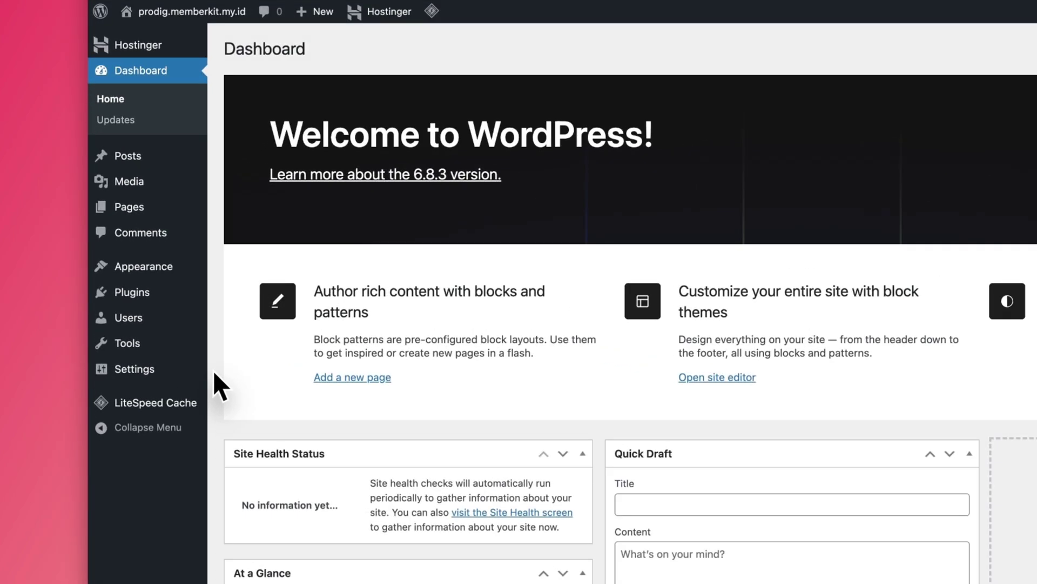
{"action": "mouse_move", "coordinate": [133, 372]}
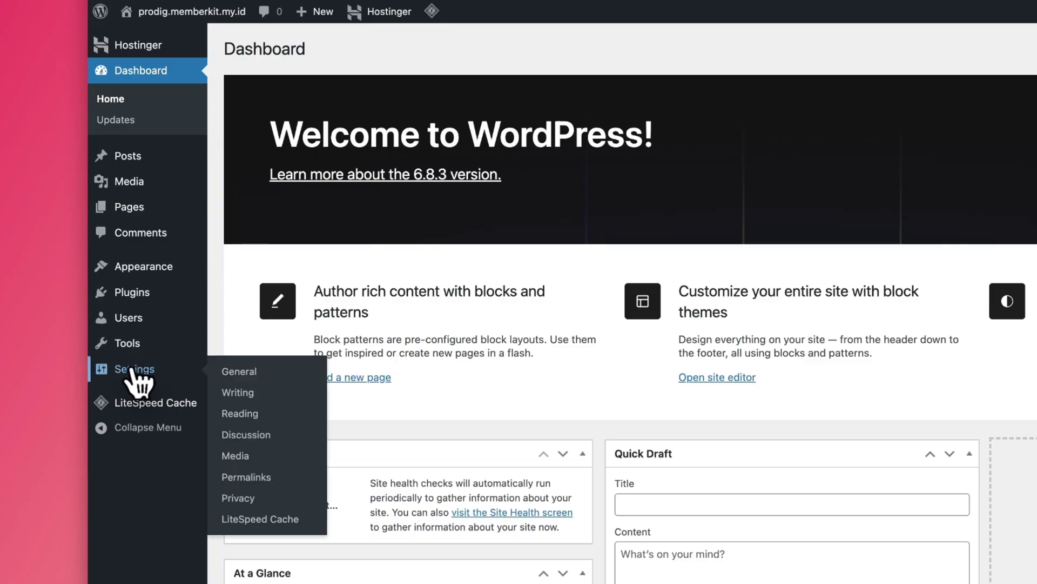
{"action": "left_click", "coordinate": [234, 370]}
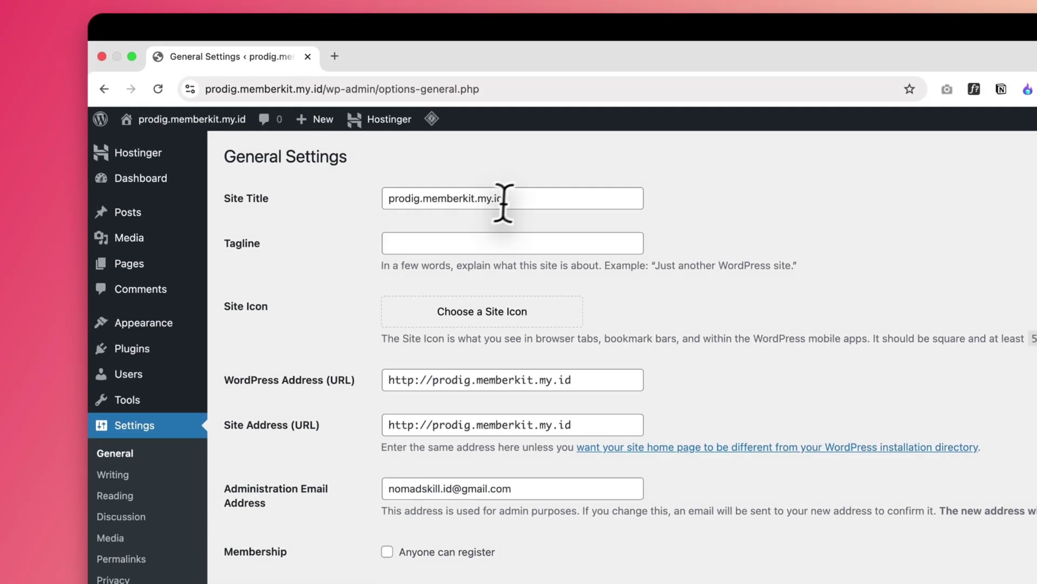
{"action": "left_click_drag", "start_coordinate": [522, 198], "coordinate": [382, 192]}
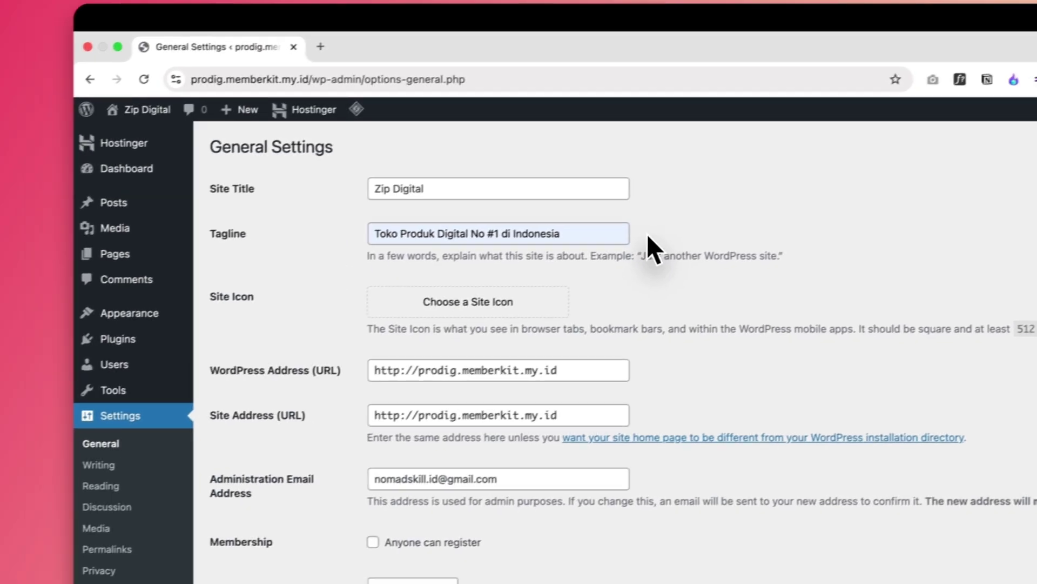
{"action": "double_click", "coordinate": [256, 306]}
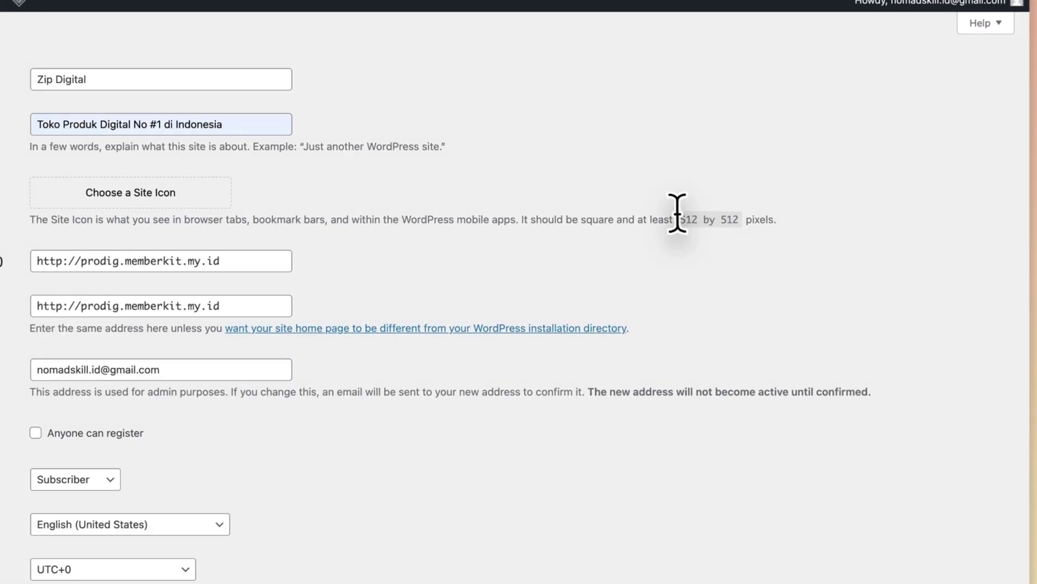
{"action": "left_click_drag", "start_coordinate": [715, 225], "coordinate": [738, 216]}
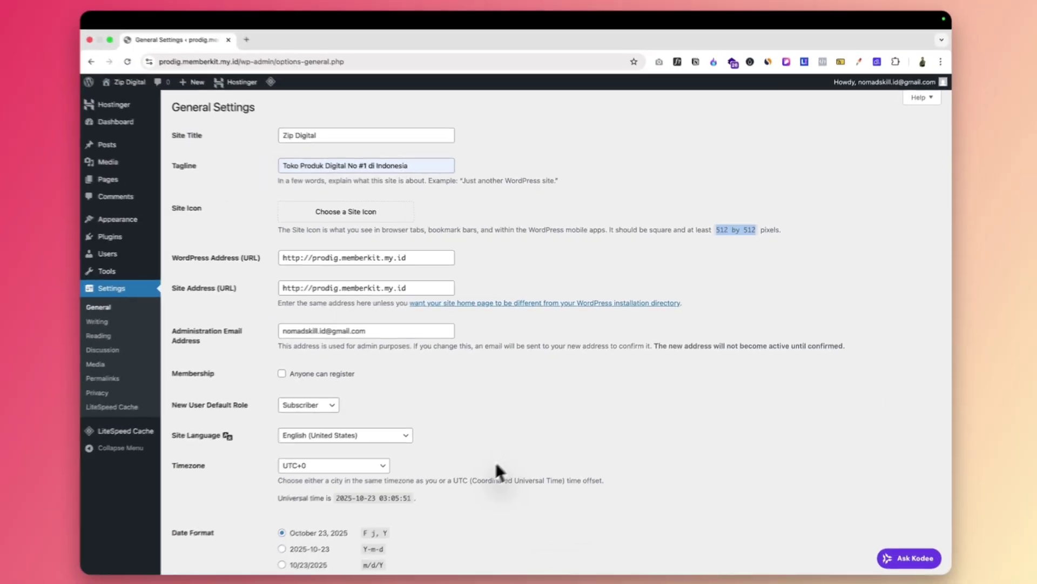
- Set the site timezone to UTC+7 and save the general settings
{"action": "scroll", "coordinate": [351, 475], "scroll_direction": "down", "scroll_amount": 5}
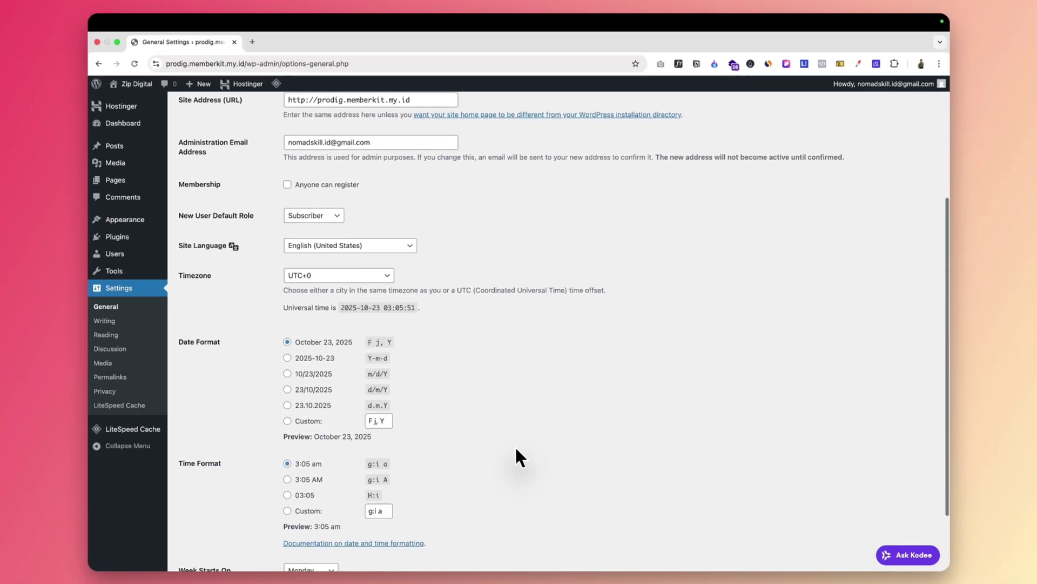
{"action": "scroll", "coordinate": [516, 457], "scroll_direction": "down", "scroll_amount": 2}
{"action": "left_click", "coordinate": [373, 275]}
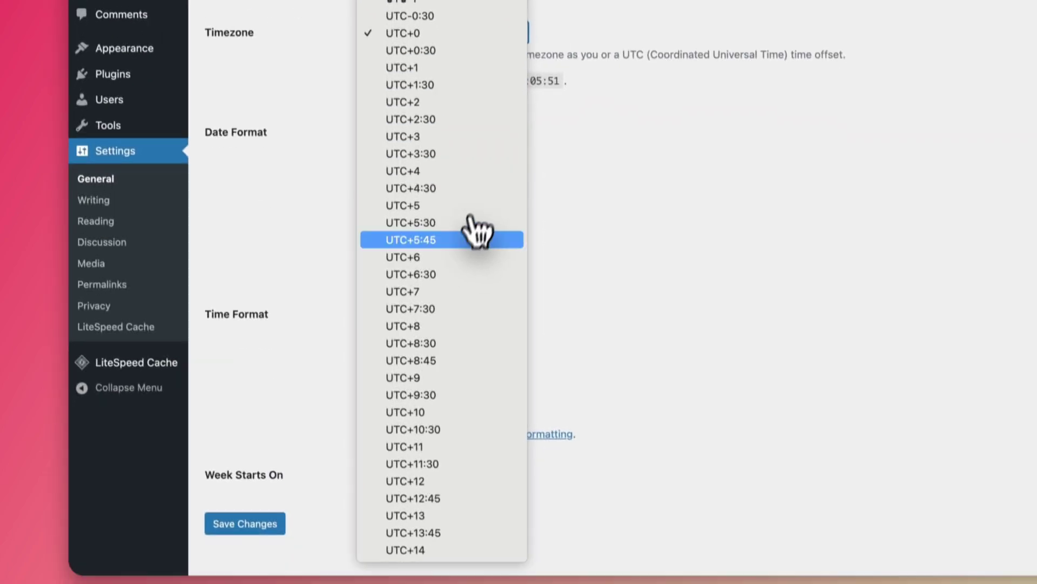
{"action": "left_click", "coordinate": [474, 291]}
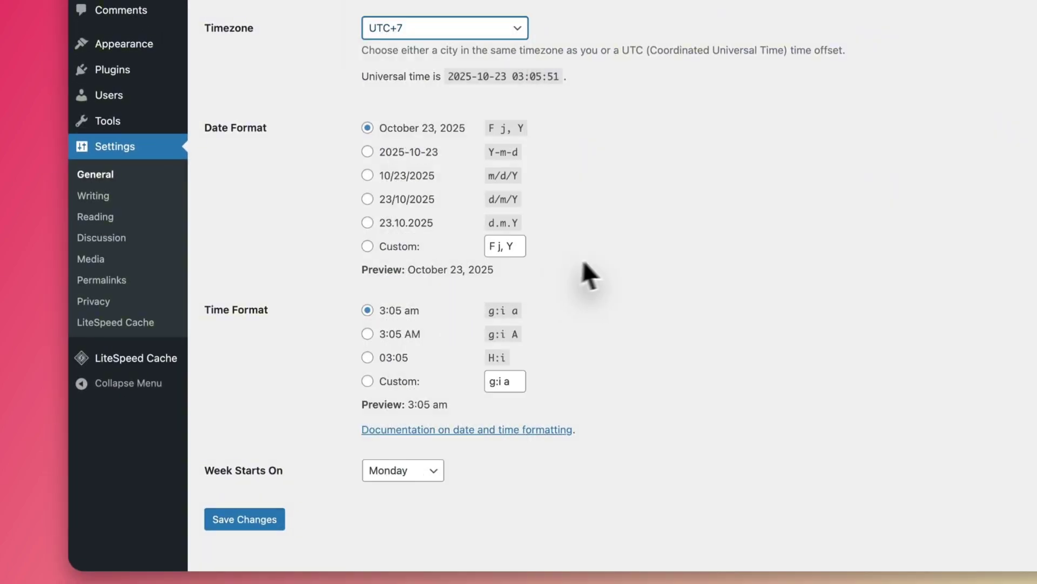
{"action": "scroll", "coordinate": [317, 527], "scroll_direction": "down", "scroll_amount": 1}
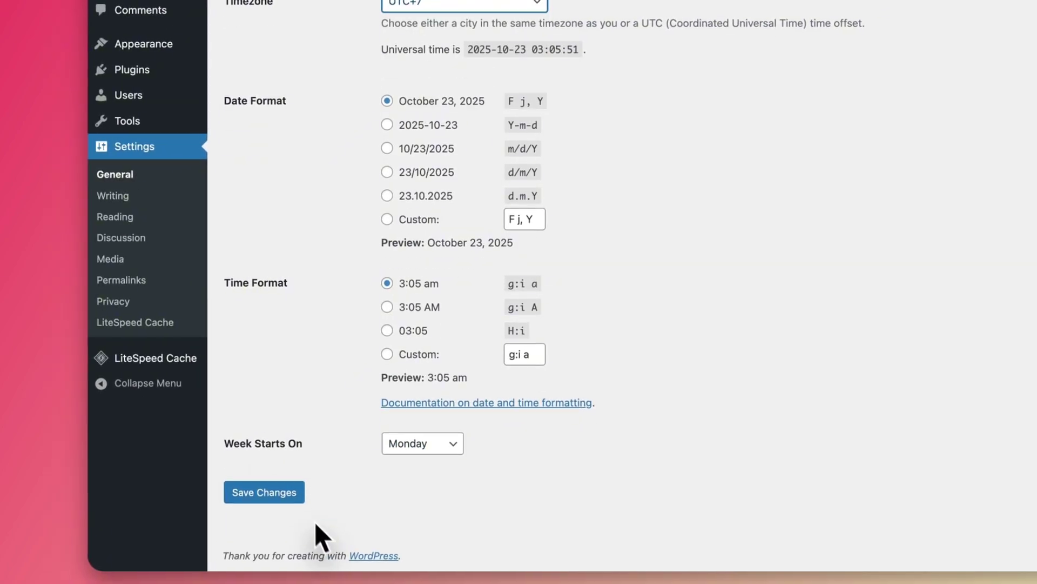
{"action": "left_click", "coordinate": [289, 491]}
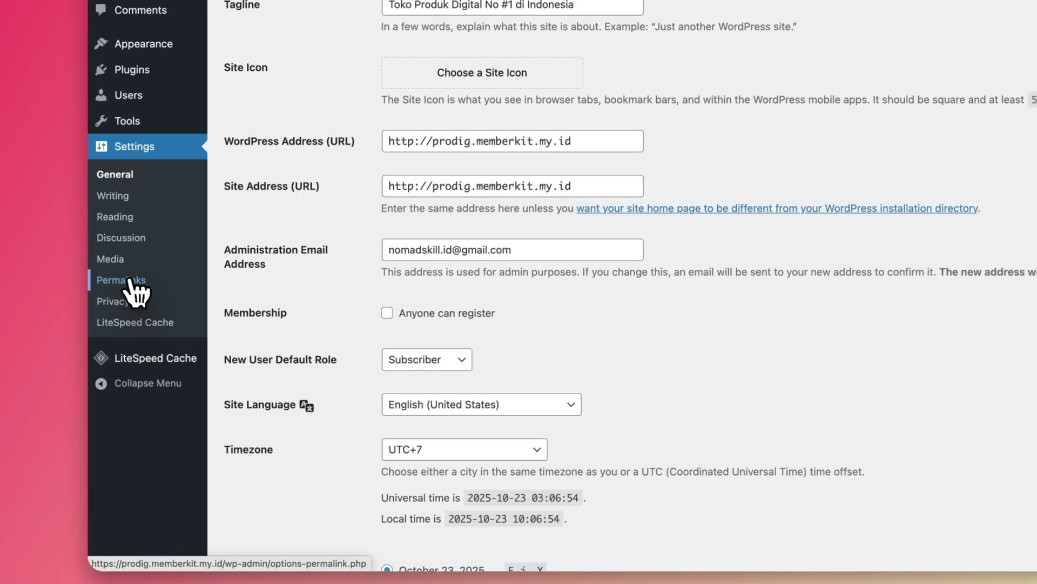
- Choose Post name as the site's permalink structure and save the change
{"action": "left_click", "coordinate": [128, 281]}
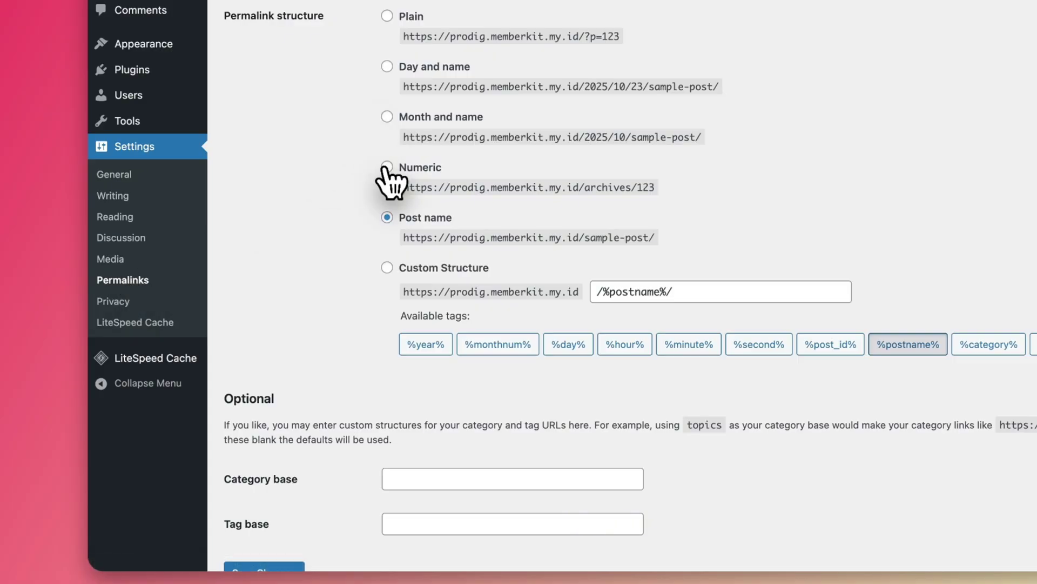
{"action": "left_click", "coordinate": [387, 217]}
{"action": "scroll", "coordinate": [369, 306], "scroll_direction": "down", "scroll_amount": 3}
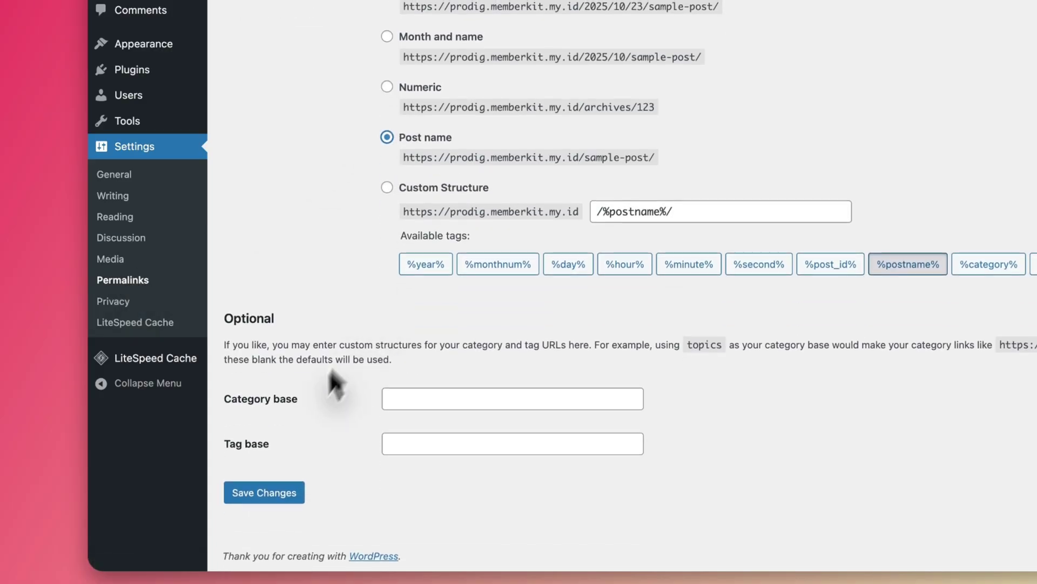
{"action": "left_click", "coordinate": [262, 493]}
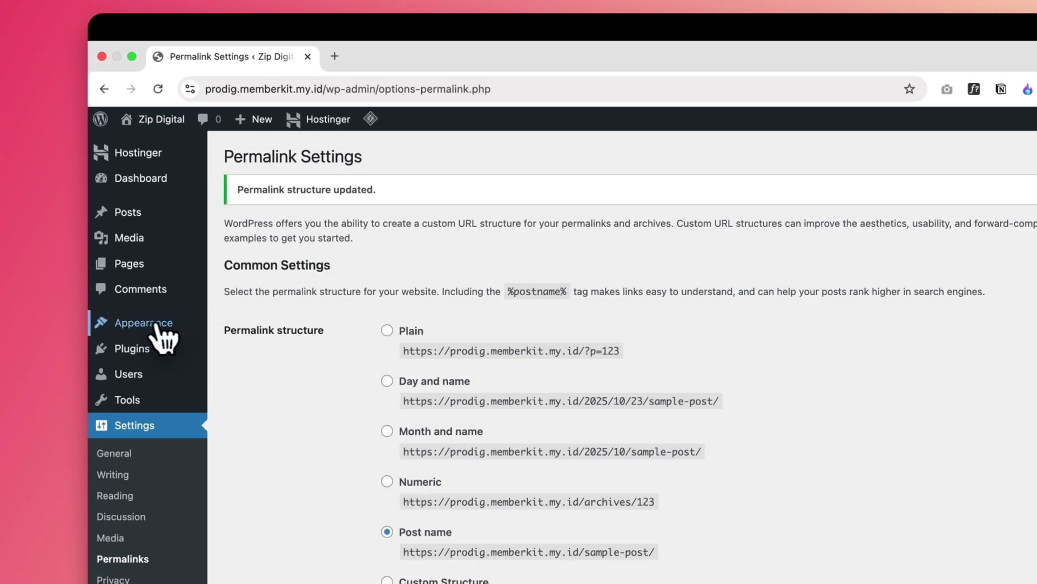
- Go to adding a new theme and search the theme library for blocksy
{"action": "mouse_move", "coordinate": [149, 323]}
{"action": "left_click", "coordinate": [236, 325]}
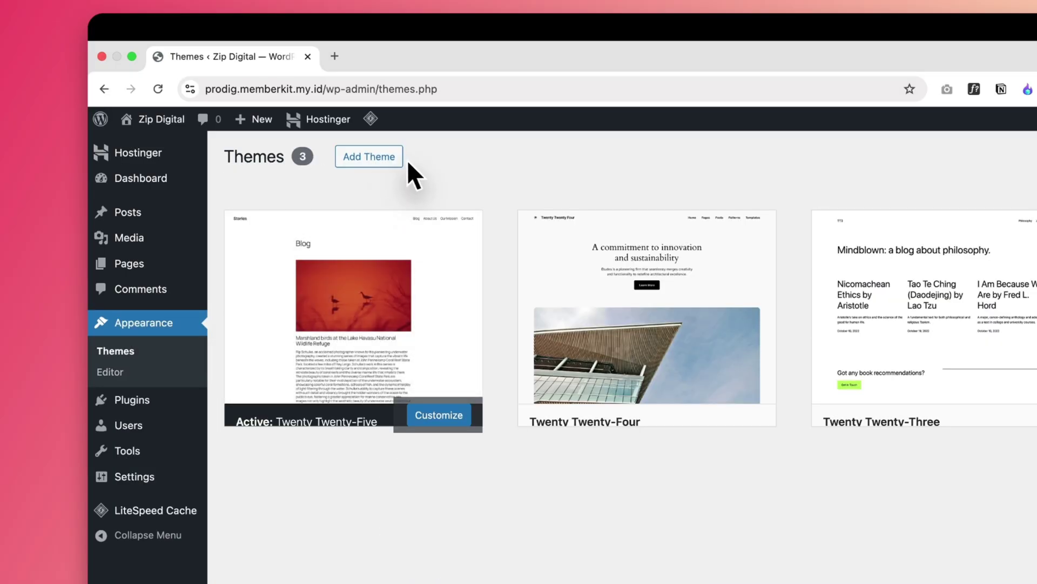
{"action": "left_click", "coordinate": [370, 158]}
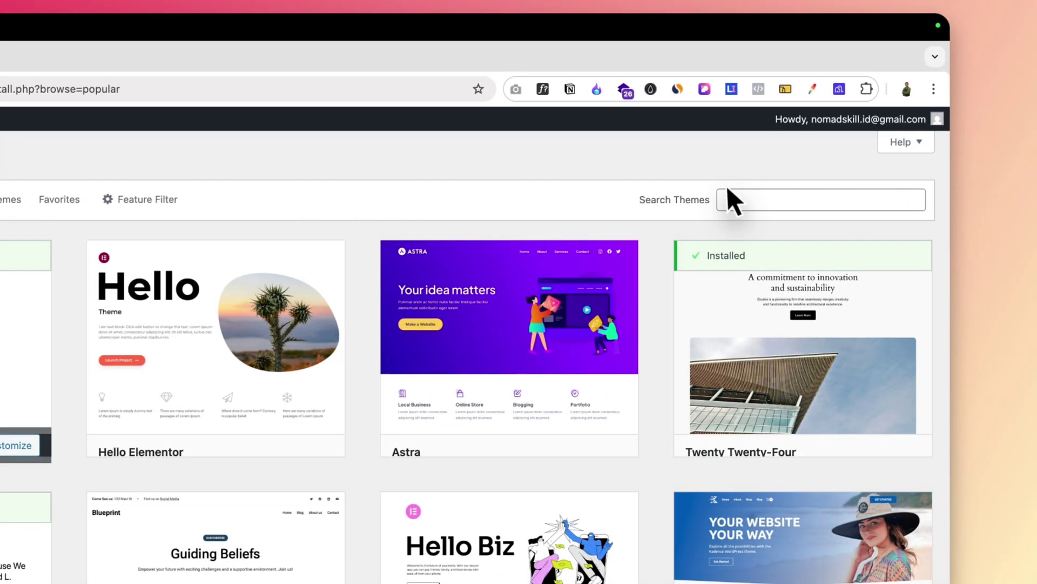
{"action": "left_click", "coordinate": [736, 201]}
{"action": "type", "text": "blocksy"}
{"action": "left_click_drag", "start_coordinate": [773, 199], "coordinate": [720, 199]}
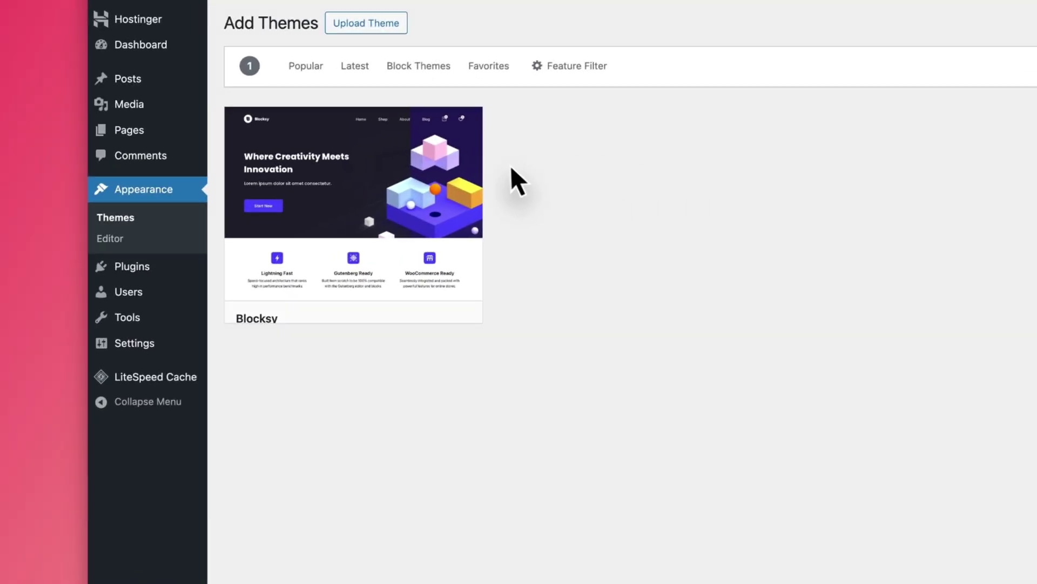
- Install and activate the Blocksy theme, including its recommended Blocksy Companion plugin
{"action": "mouse_move", "coordinate": [21, 345]}
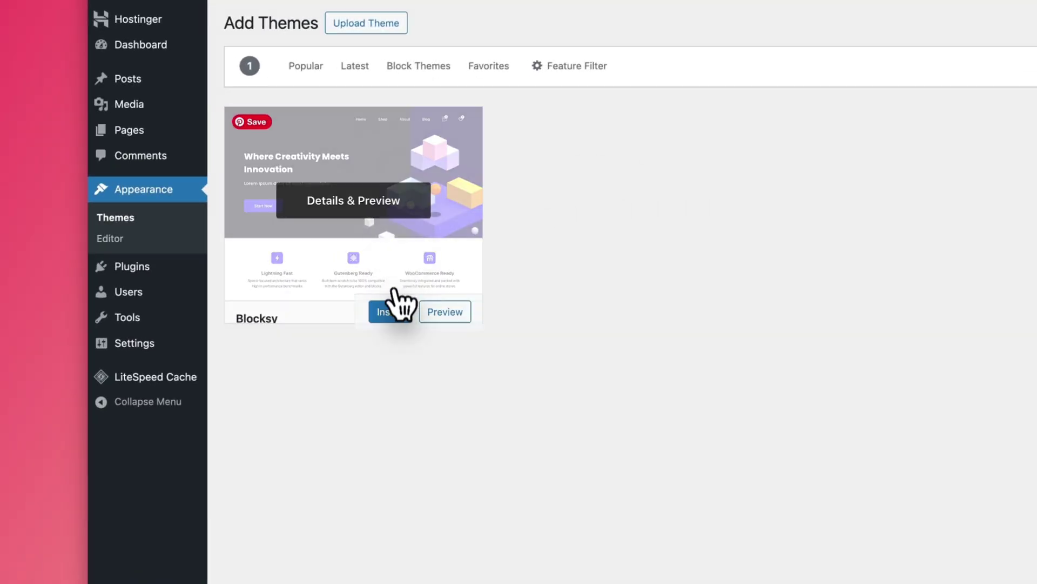
{"action": "left_click", "coordinate": [400, 314]}
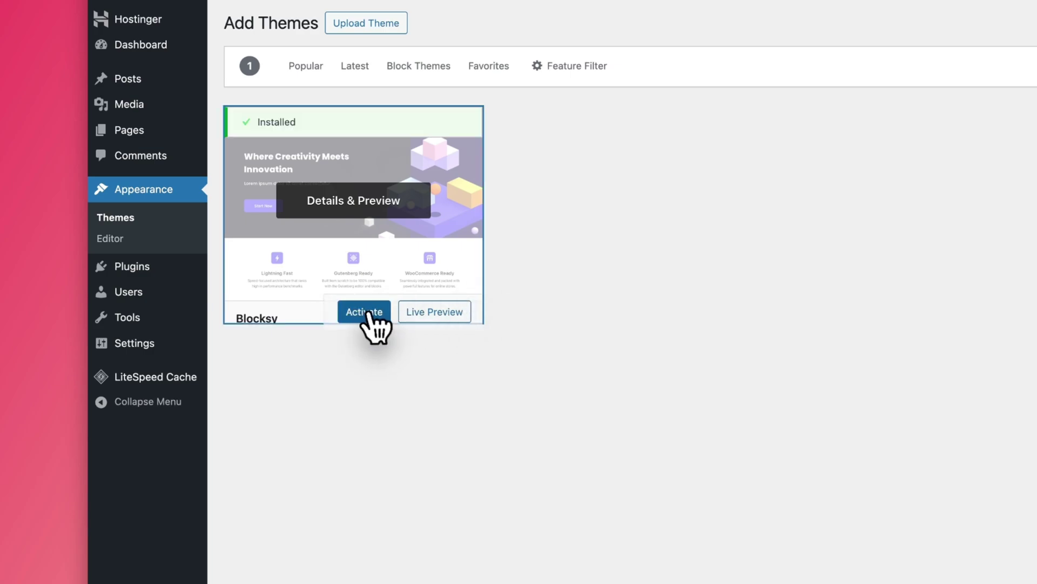
{"action": "left_click", "coordinate": [365, 313]}
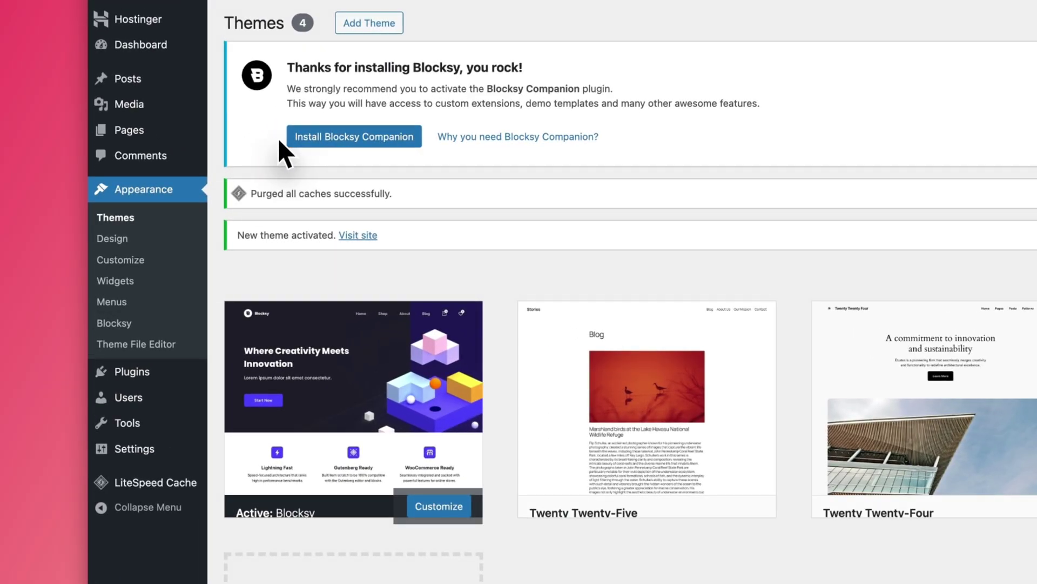
{"action": "left_click", "coordinate": [350, 142]}
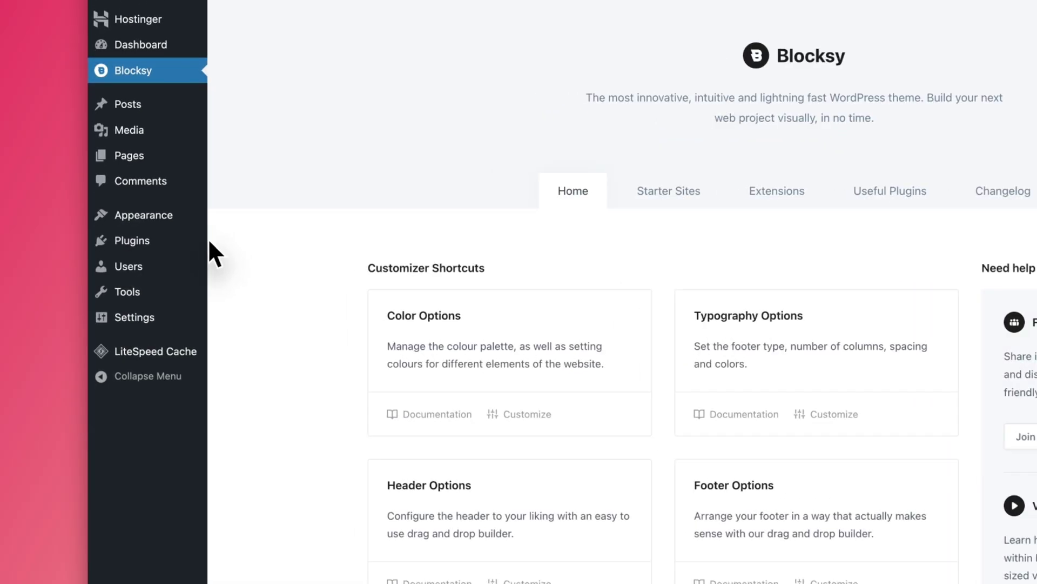
- Deactivate the Hostinger AI, Hostinger Easy Onboarding, Hostinger Reach, Hostinger Tools and LiteSpeed Cache plugins in one bulk action
{"action": "mouse_move", "coordinate": [133, 241]}
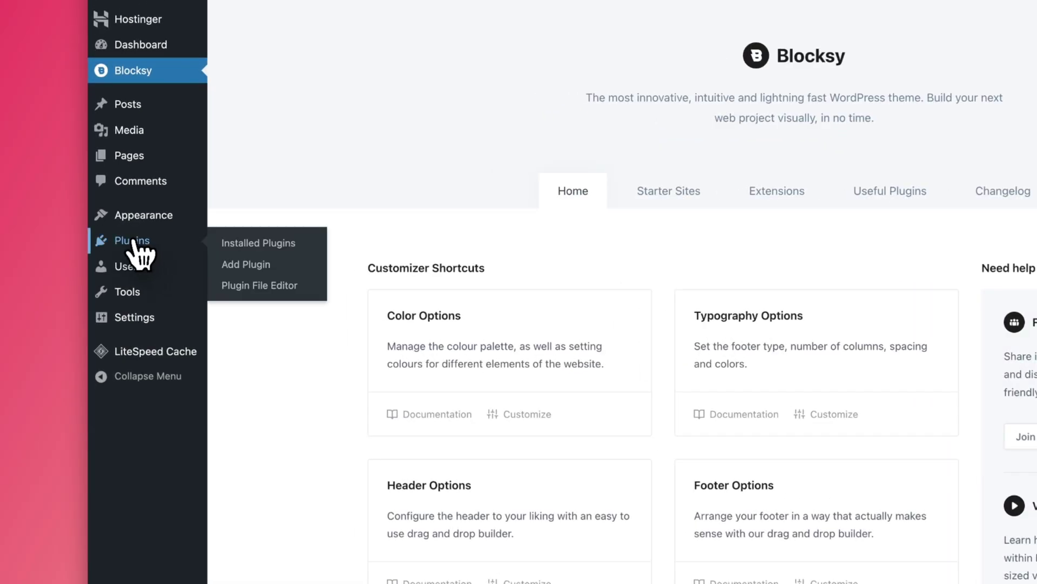
{"action": "left_click", "coordinate": [134, 241]}
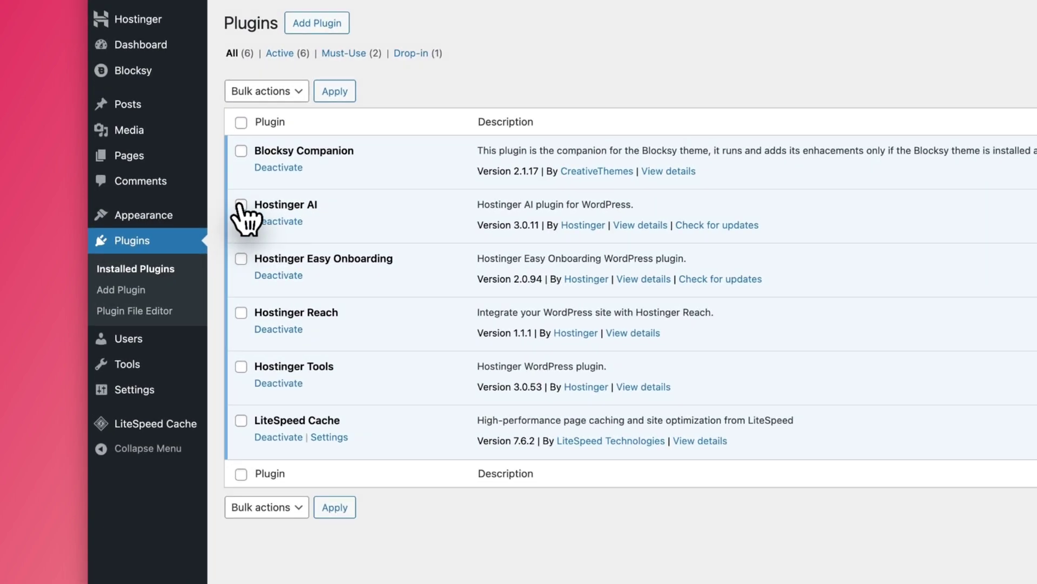
{"action": "left_click", "coordinate": [241, 205]}
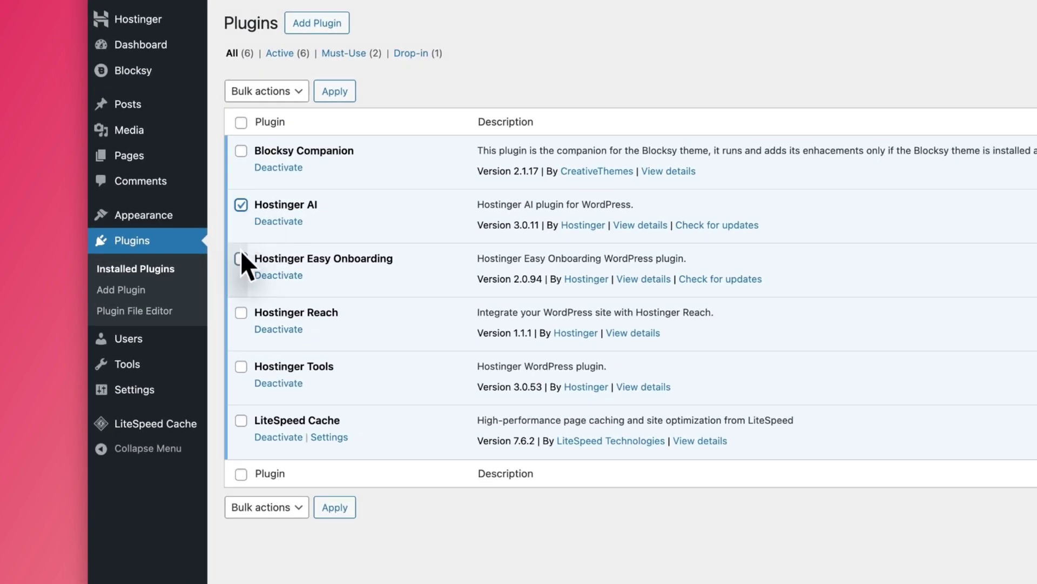
{"action": "left_click", "coordinate": [241, 259]}
{"action": "left_click", "coordinate": [241, 313]}
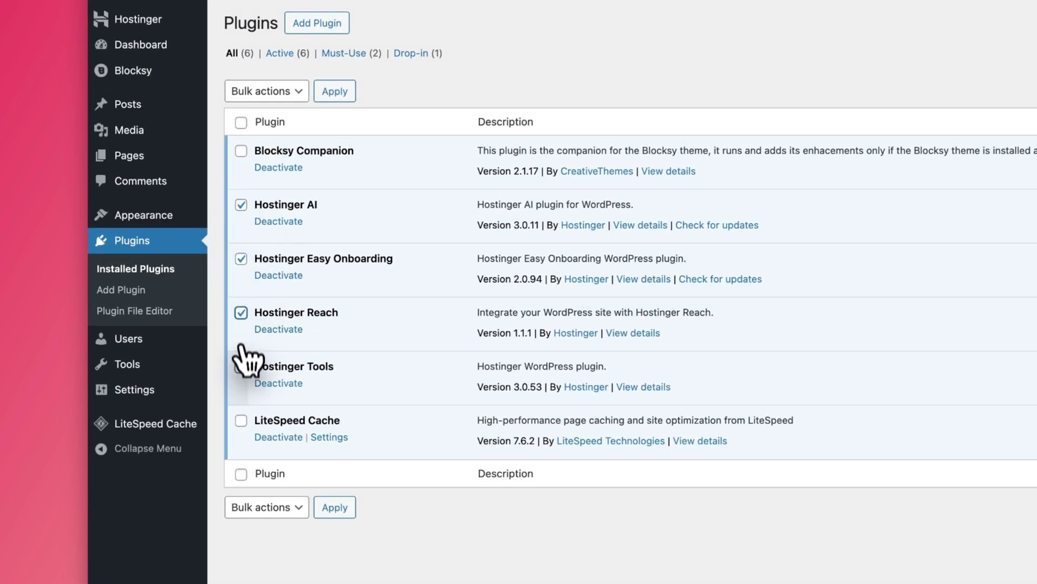
{"action": "left_click", "coordinate": [241, 366]}
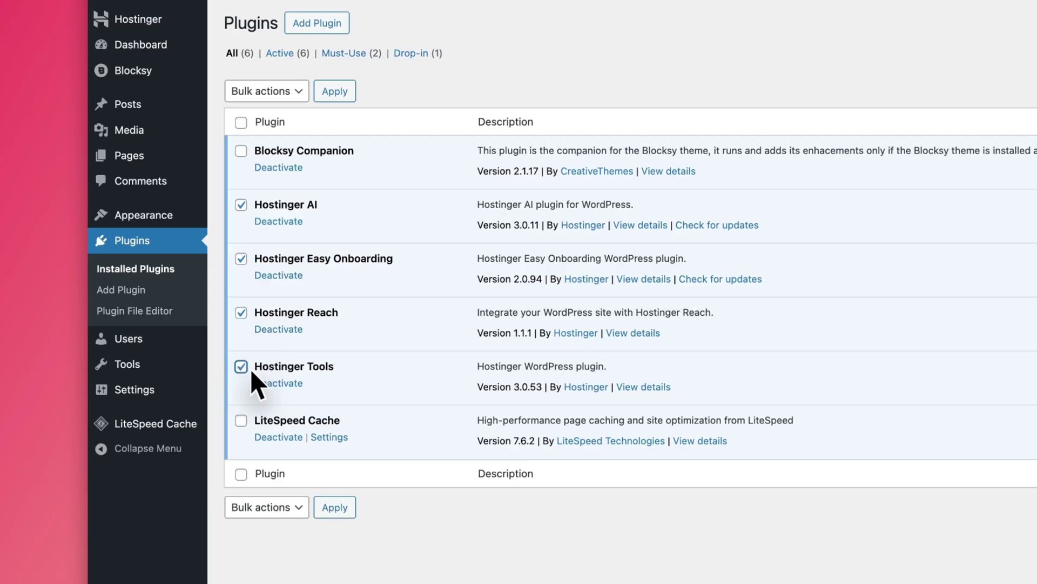
{"action": "left_click", "coordinate": [241, 420]}
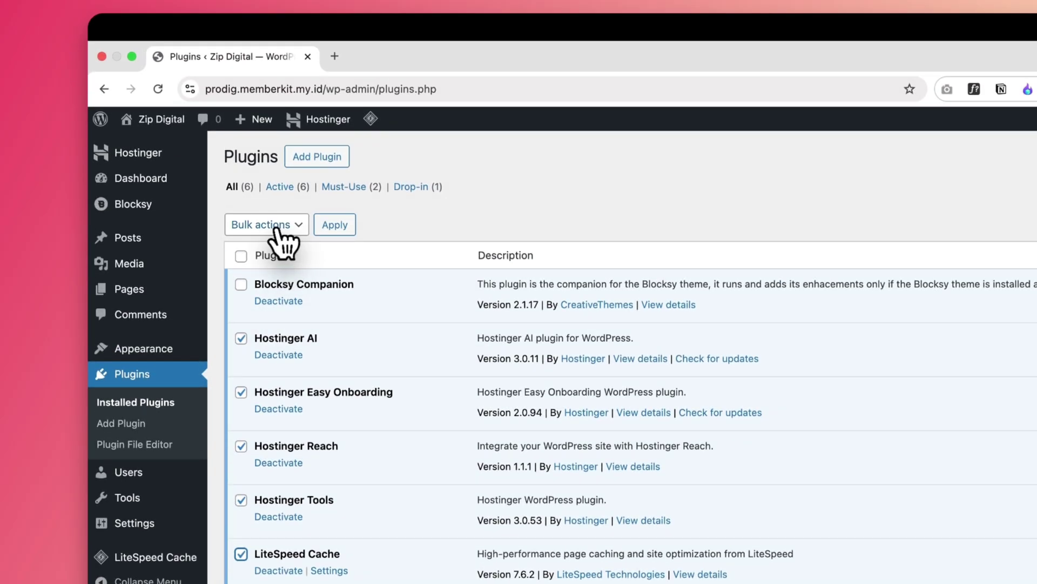
{"action": "left_click", "coordinate": [281, 227]}
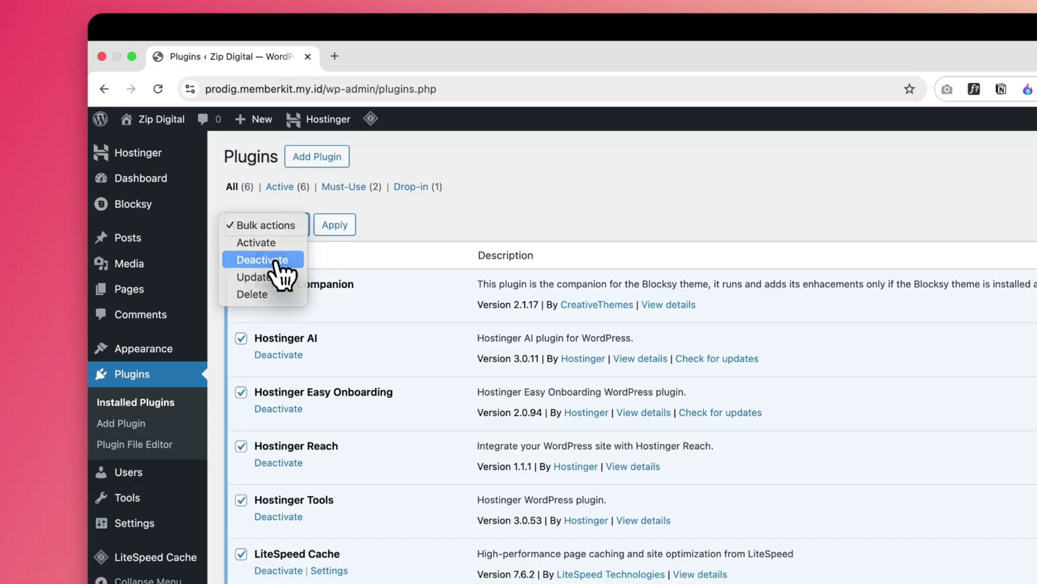
{"action": "left_click", "coordinate": [273, 260]}
{"action": "left_click", "coordinate": [332, 227]}
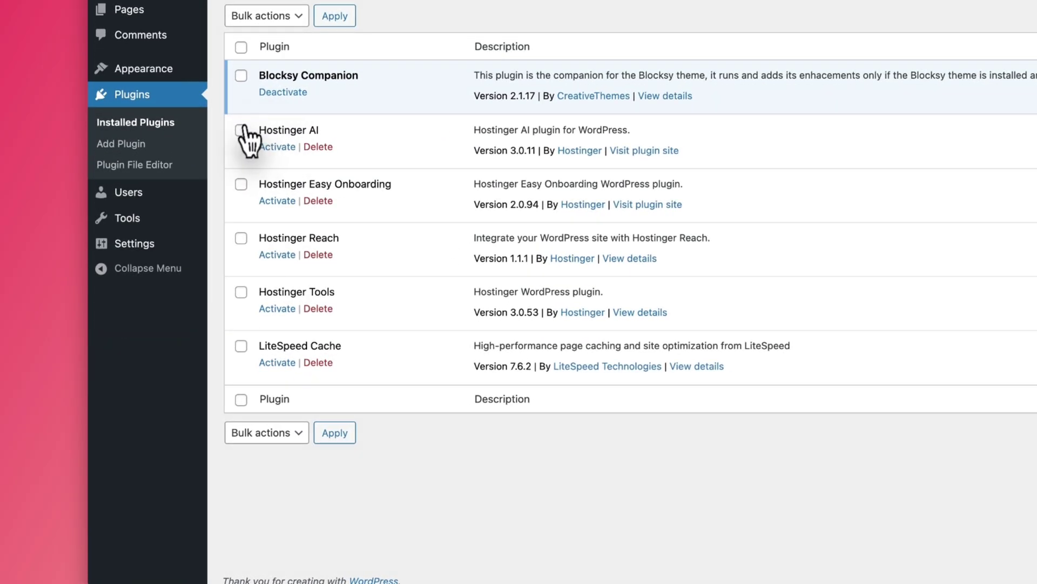
- Bulk delete the Hostinger AI, Hostinger Easy Onboarding, Hostinger Reach and Hostinger Tools plugins together with their data
{"action": "left_click", "coordinate": [190, 260]}
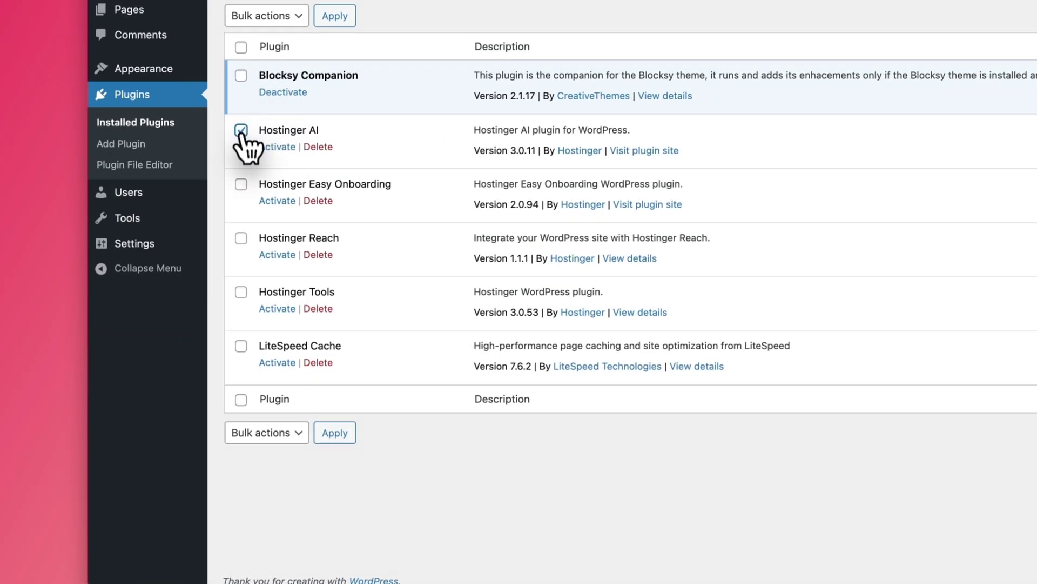
{"action": "left_click", "coordinate": [240, 184]}
{"action": "left_click", "coordinate": [241, 238]}
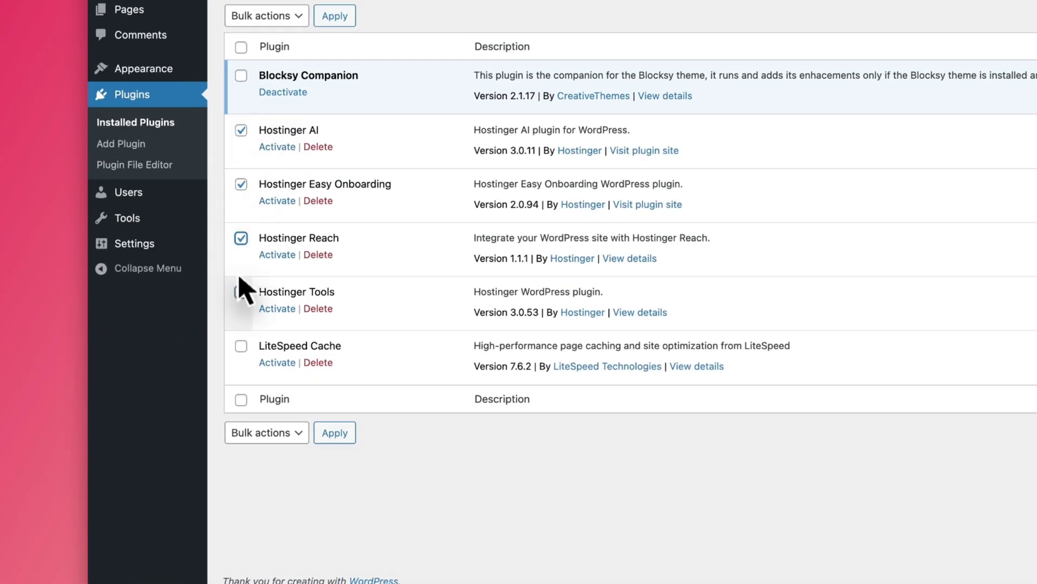
{"action": "left_click", "coordinate": [241, 292]}
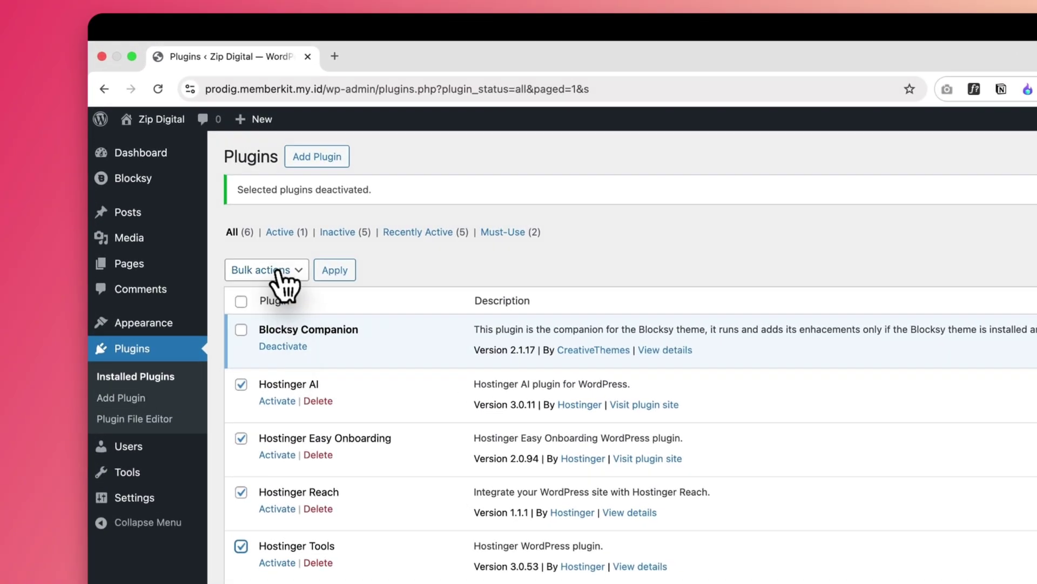
{"action": "left_click", "coordinate": [279, 271]}
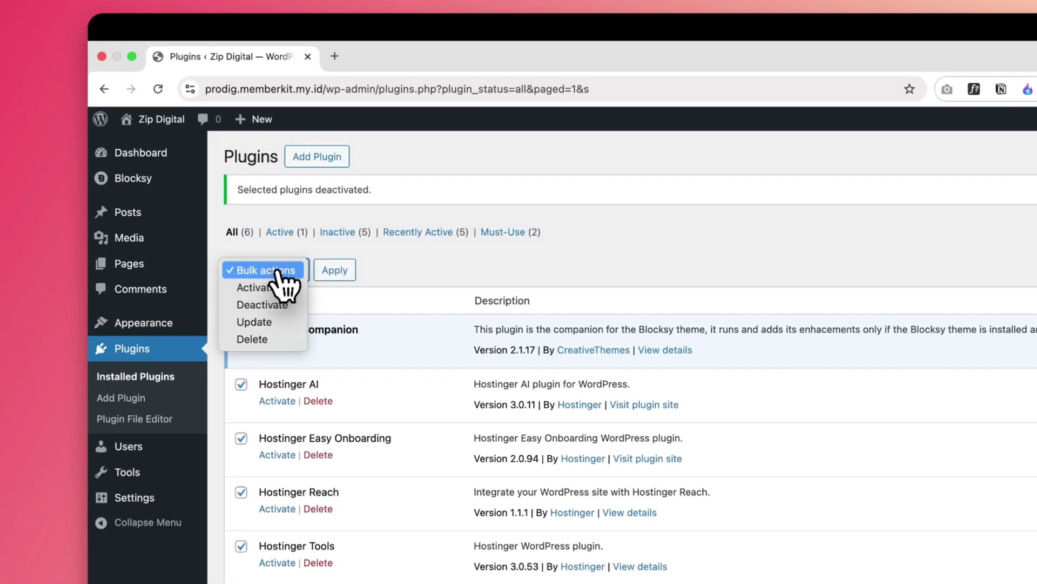
{"action": "left_click", "coordinate": [270, 338]}
{"action": "left_click", "coordinate": [335, 271]}
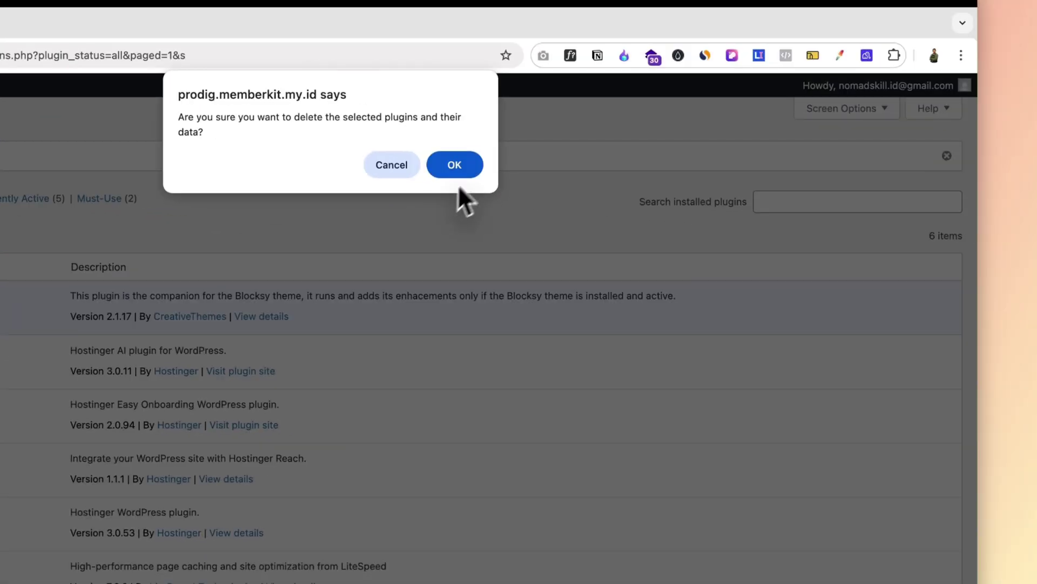
{"action": "left_click", "coordinate": [860, 184]}
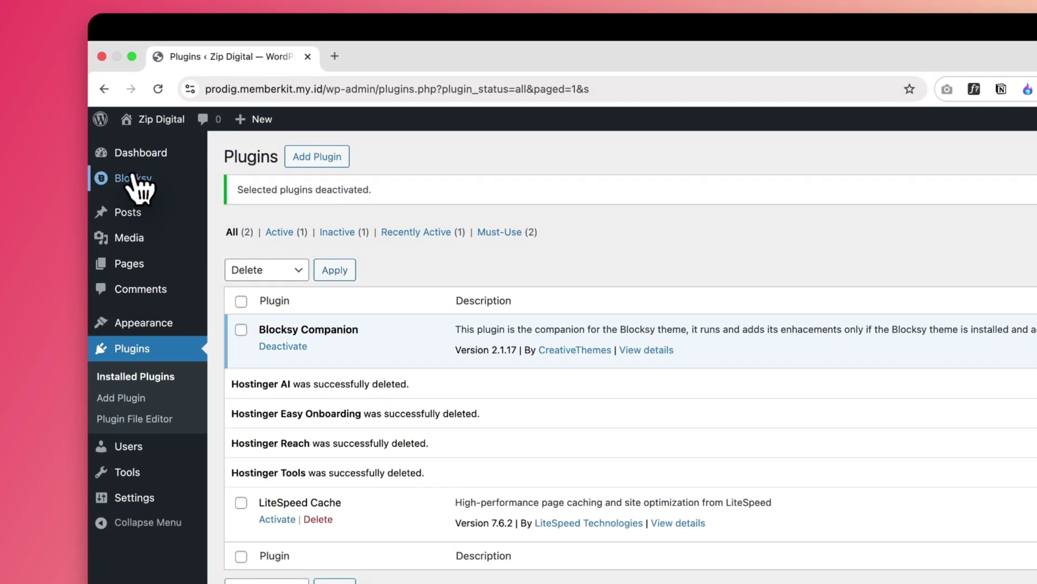
- Open the Blocksy starter sites and look through the available templates as far as Gadgets
{"action": "left_click", "coordinate": [135, 178]}
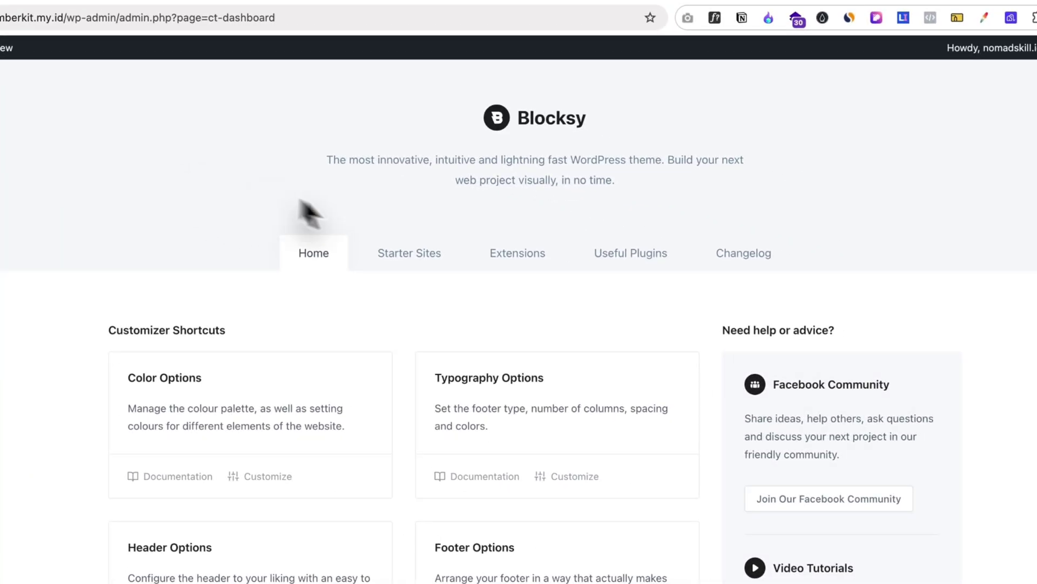
{"action": "left_click", "coordinate": [643, 322]}
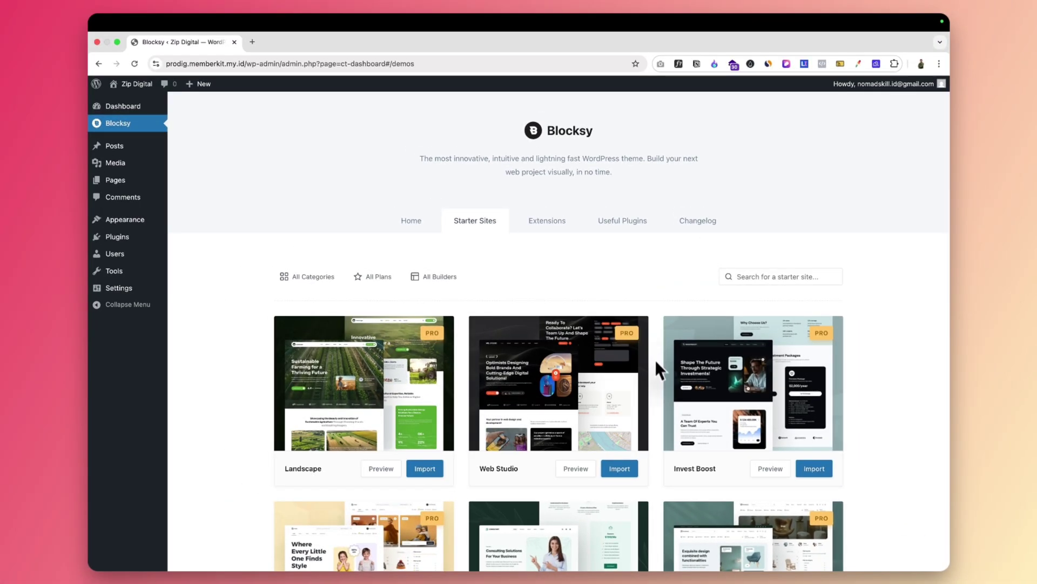
{"action": "scroll", "coordinate": [656, 391], "scroll_direction": "down", "scroll_amount": 3}
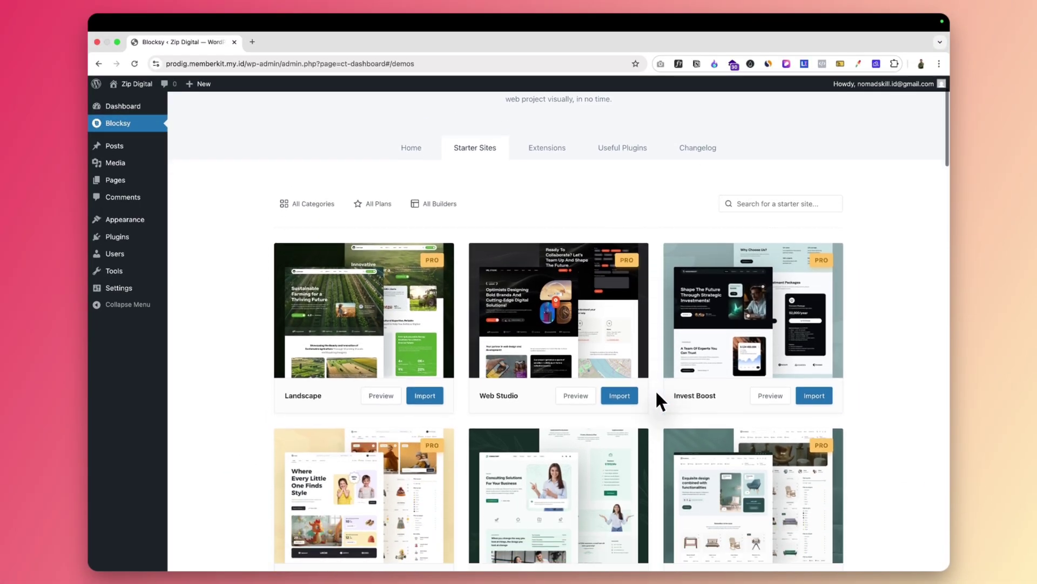
{"action": "scroll", "coordinate": [656, 391], "scroll_direction": "down", "scroll_amount": 6}
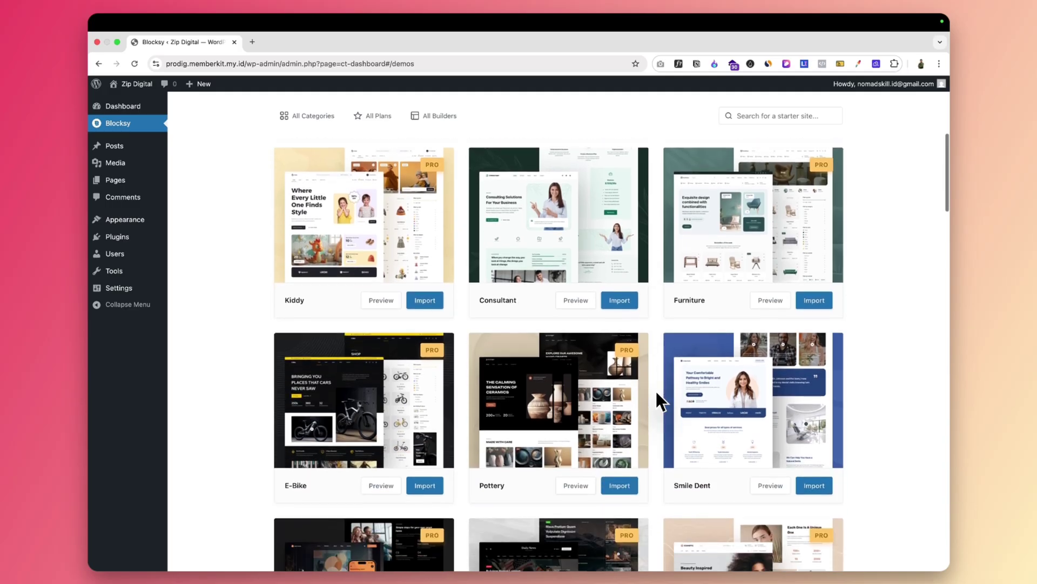
{"action": "scroll", "coordinate": [656, 390], "scroll_direction": "down", "scroll_amount": 1}
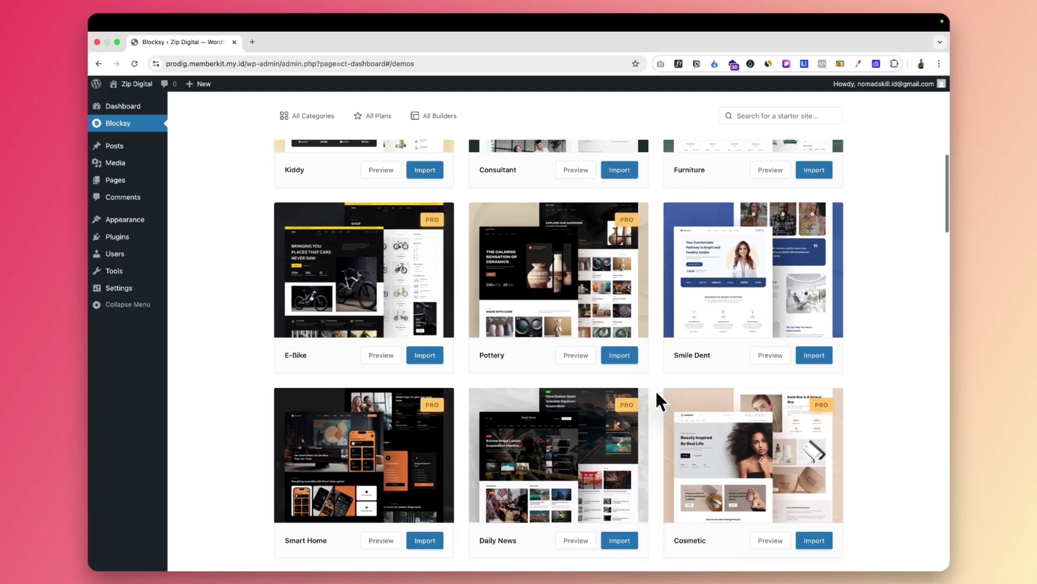
{"action": "scroll", "coordinate": [656, 389], "scroll_direction": "down", "scroll_amount": 2}
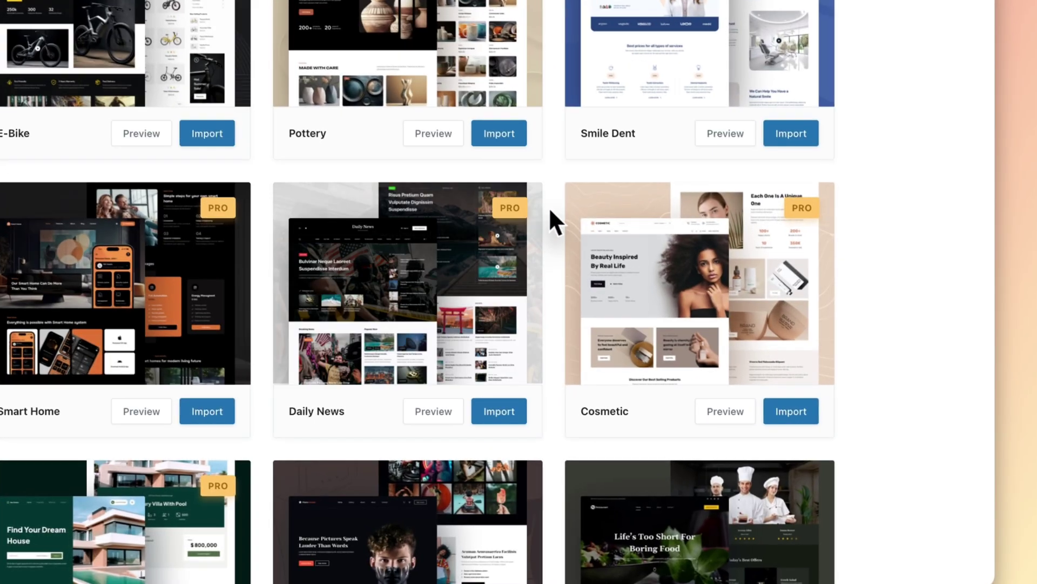
{"action": "mouse_move", "coordinate": [632, 318]}
{"action": "scroll", "coordinate": [542, 317], "scroll_direction": "down", "scroll_amount": 5}
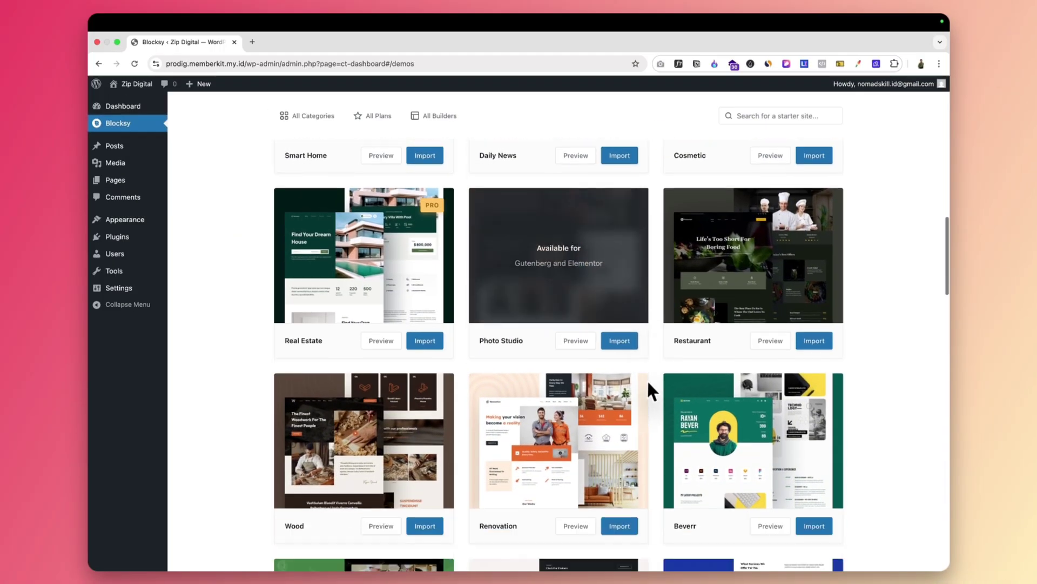
{"action": "scroll", "coordinate": [646, 379], "scroll_direction": "down", "scroll_amount": 10}
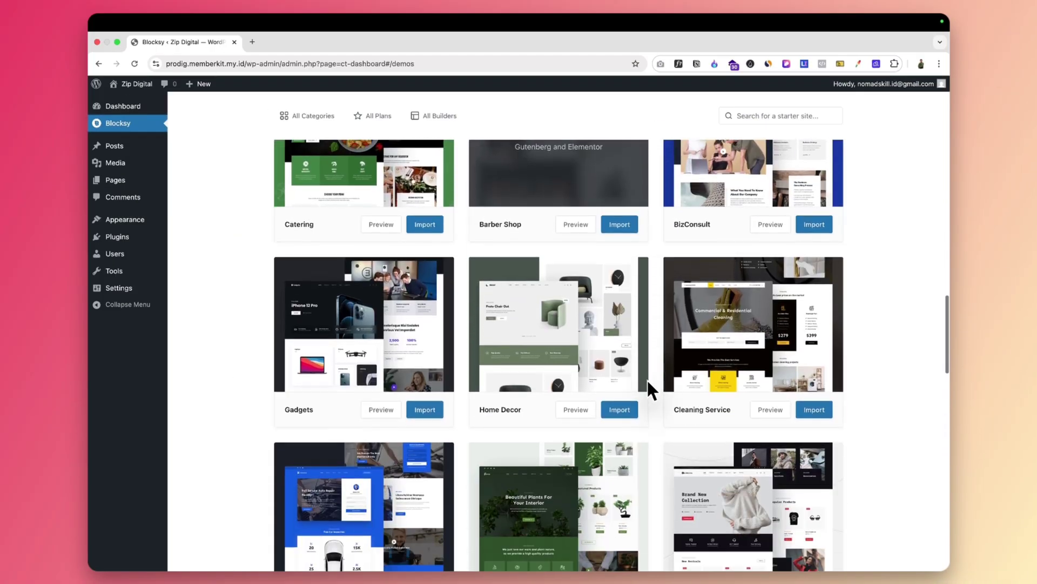
{"action": "scroll", "coordinate": [243, 292], "scroll_direction": "up", "scroll_amount": 1}
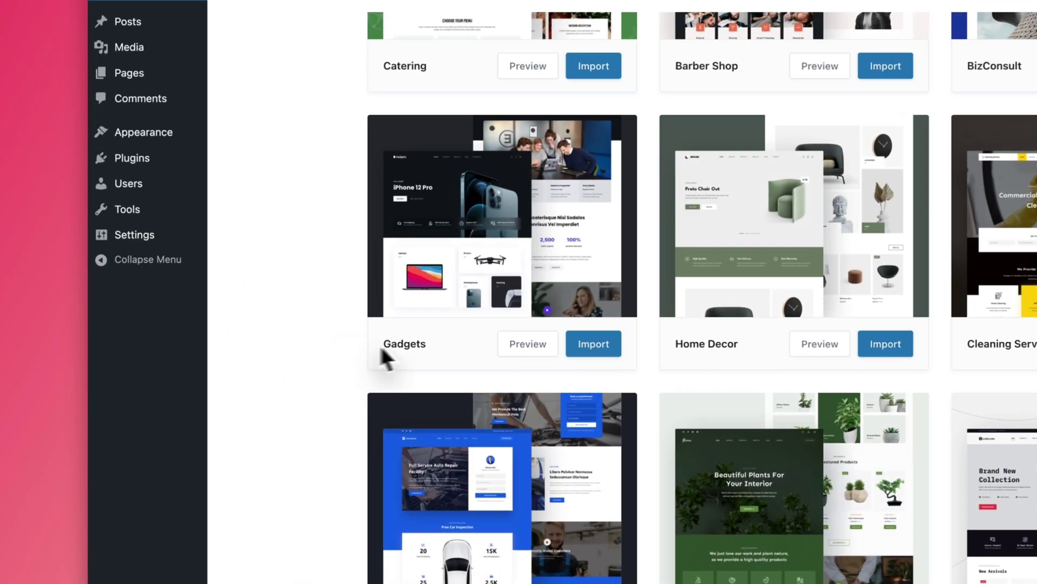
{"action": "left_click_drag", "start_coordinate": [309, 358], "coordinate": [336, 354]}
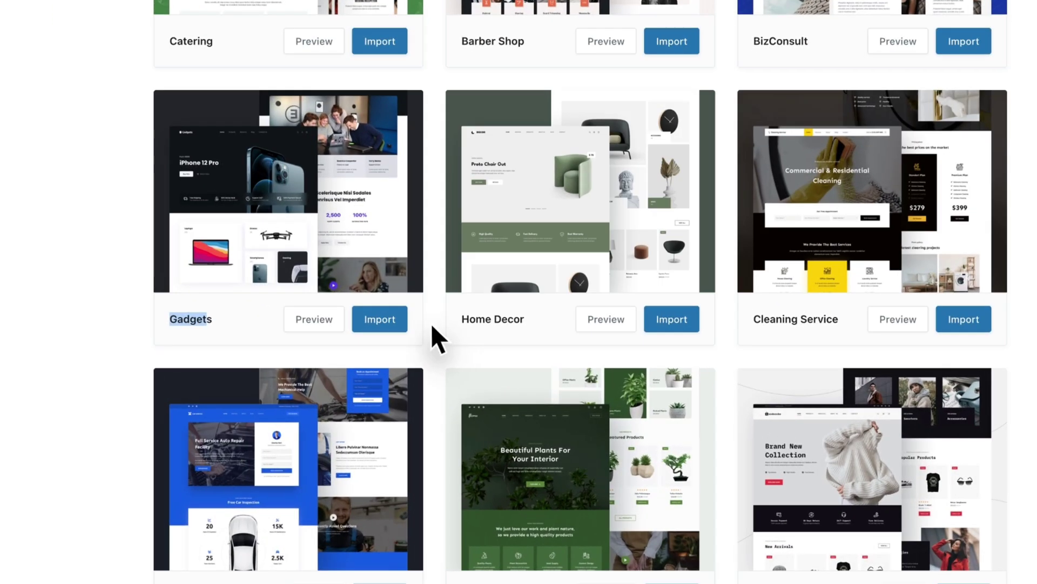
{"action": "left_click", "coordinate": [432, 326]}
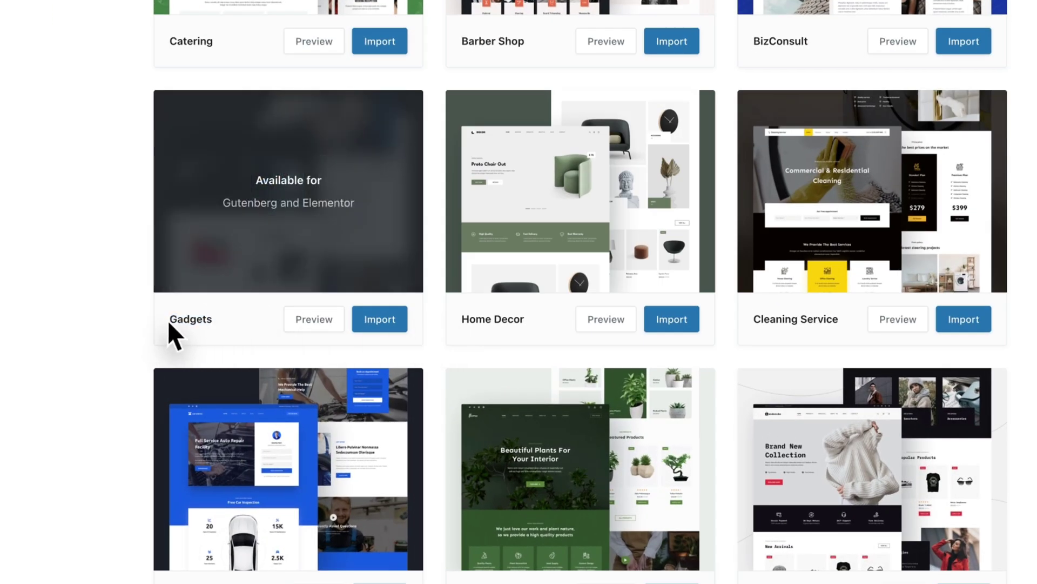
- Import the Gadgets starter site with the child theme, Elementor as page builder, all required plugins, and a clean install of options, widgets and content
{"action": "left_click", "coordinate": [389, 319]}
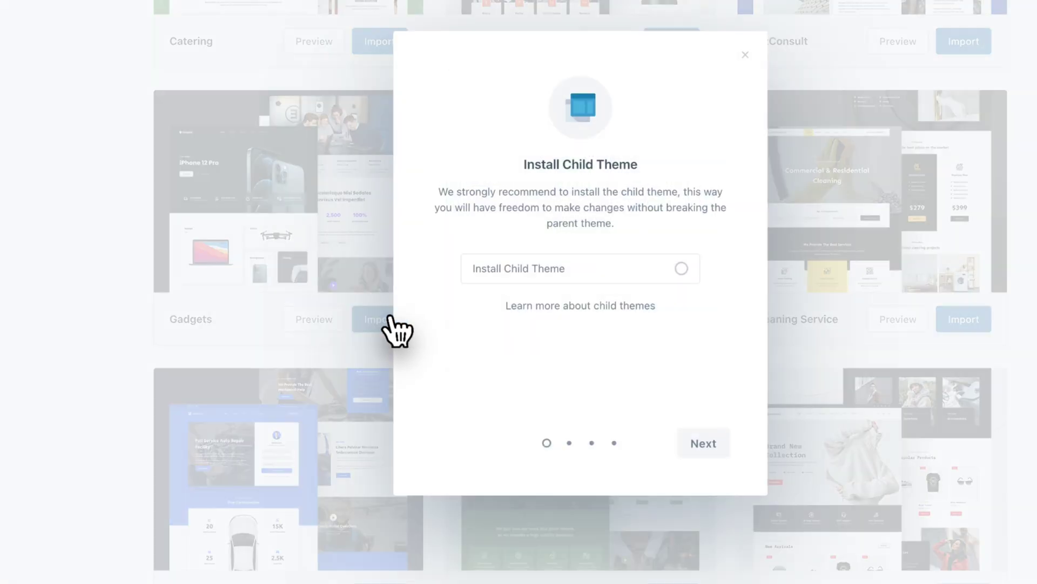
{"action": "left_click", "coordinate": [680, 269]}
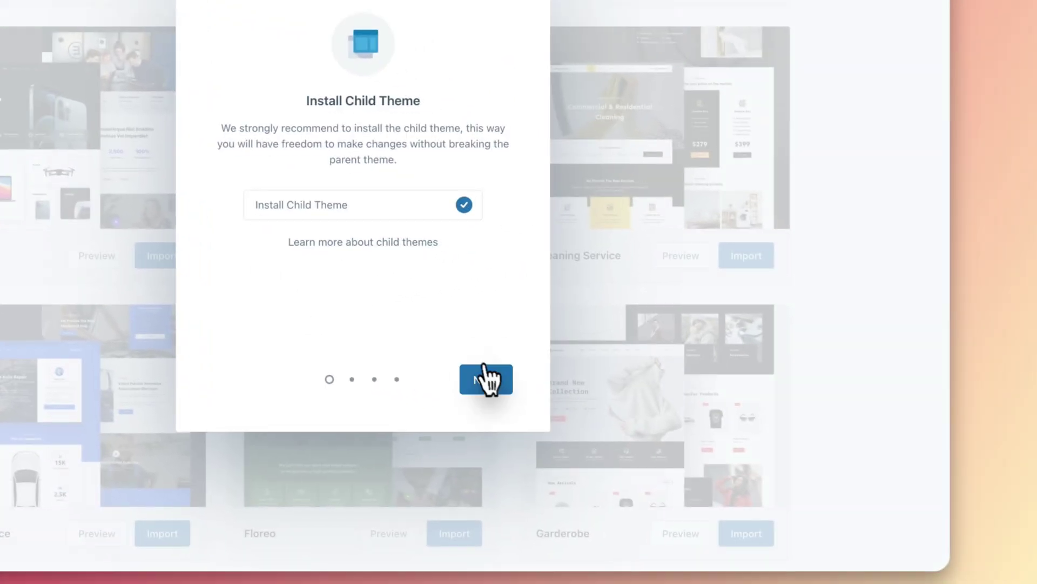
{"action": "left_click", "coordinate": [703, 443]}
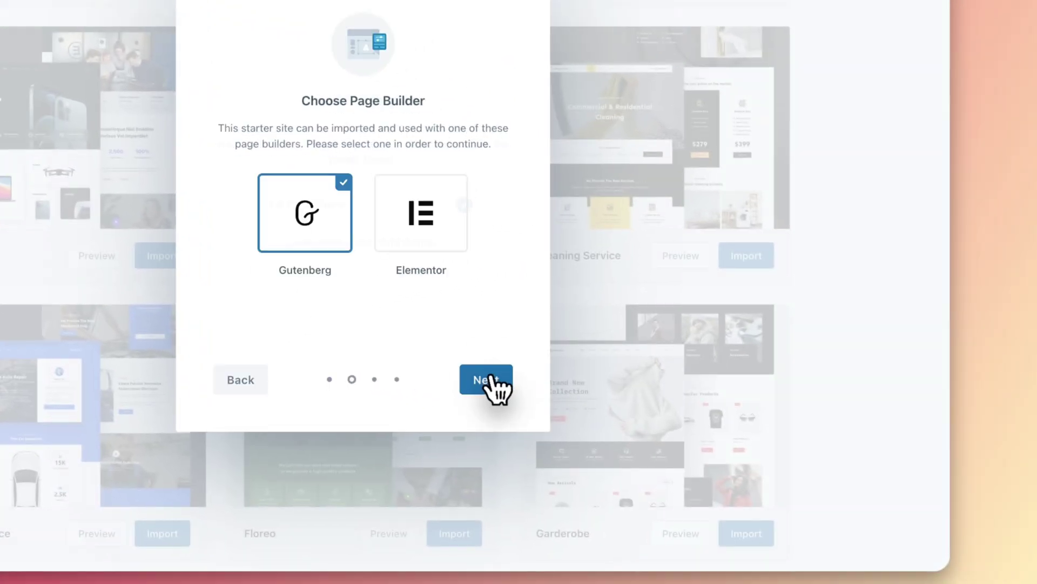
{"action": "left_click", "coordinate": [427, 224]}
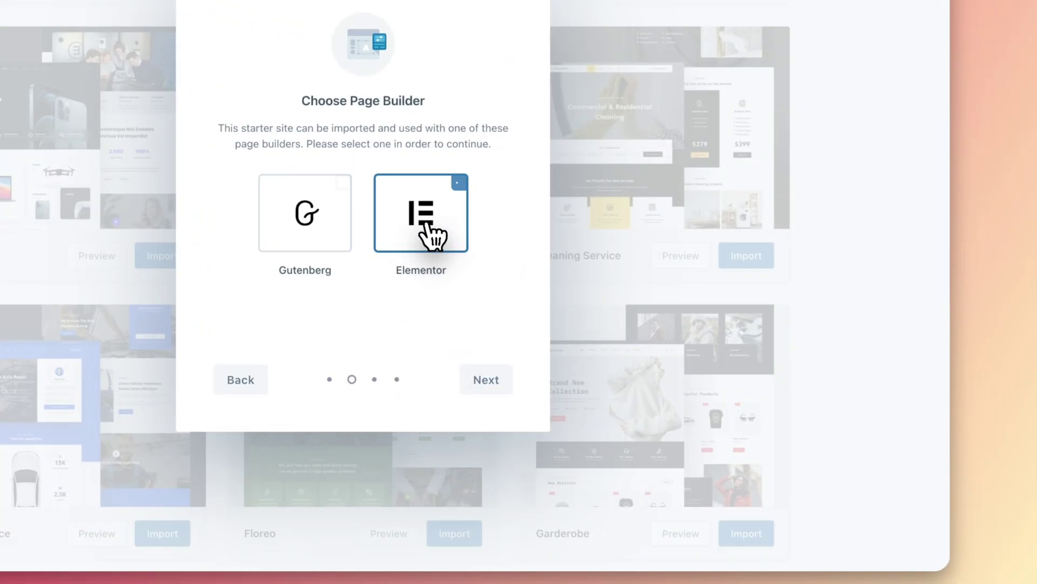
{"action": "left_click", "coordinate": [487, 380]}
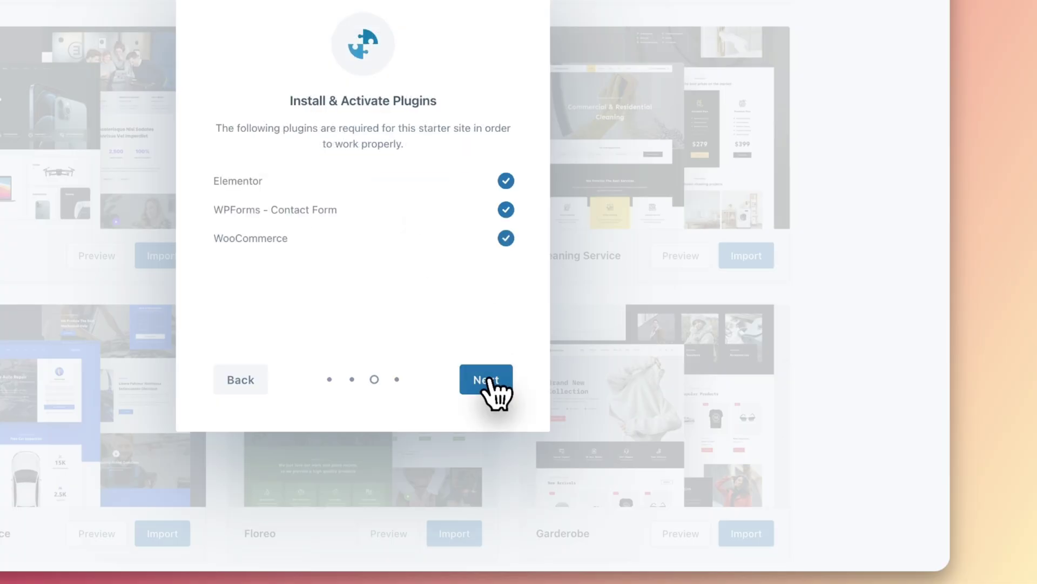
{"action": "left_click", "coordinate": [490, 379]}
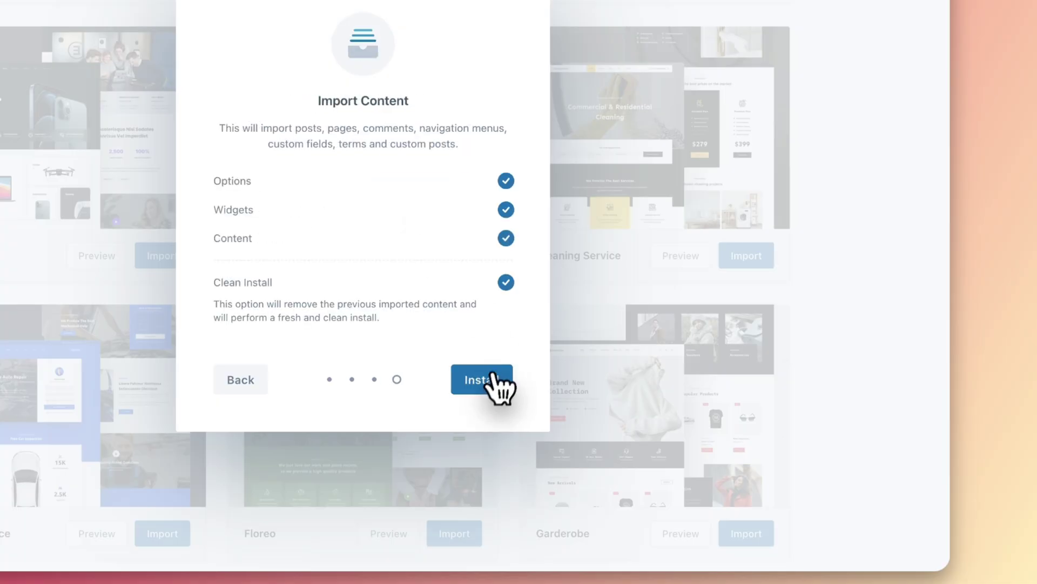
{"action": "left_click", "coordinate": [490, 379]}
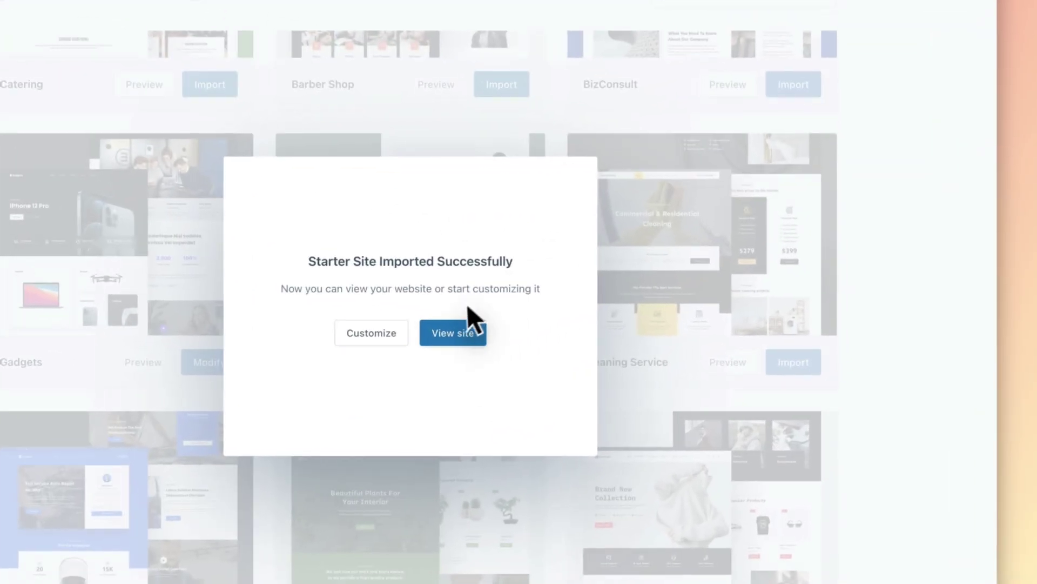
- View the imported site's front end and look over its Home page
{"action": "left_click", "coordinate": [590, 340]}
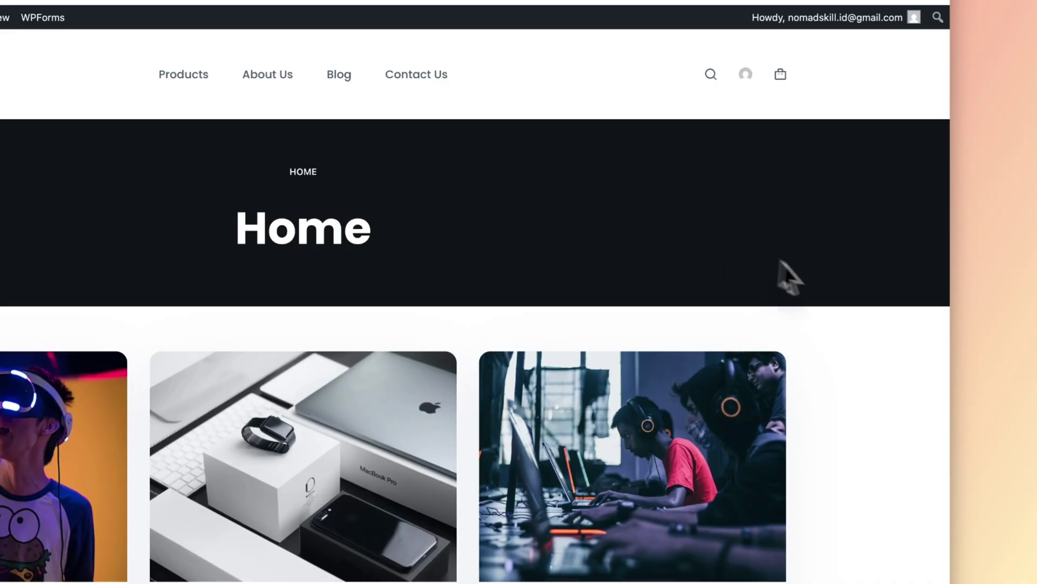
{"action": "scroll", "coordinate": [893, 334], "scroll_direction": "down", "scroll_amount": 5}
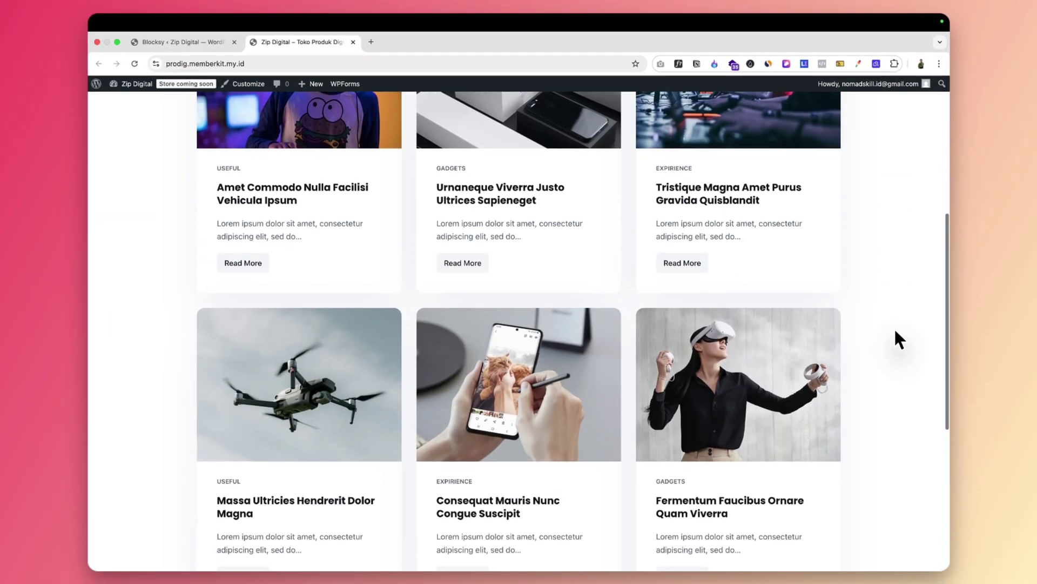
{"action": "scroll", "coordinate": [894, 332], "scroll_direction": "up", "scroll_amount": 6}
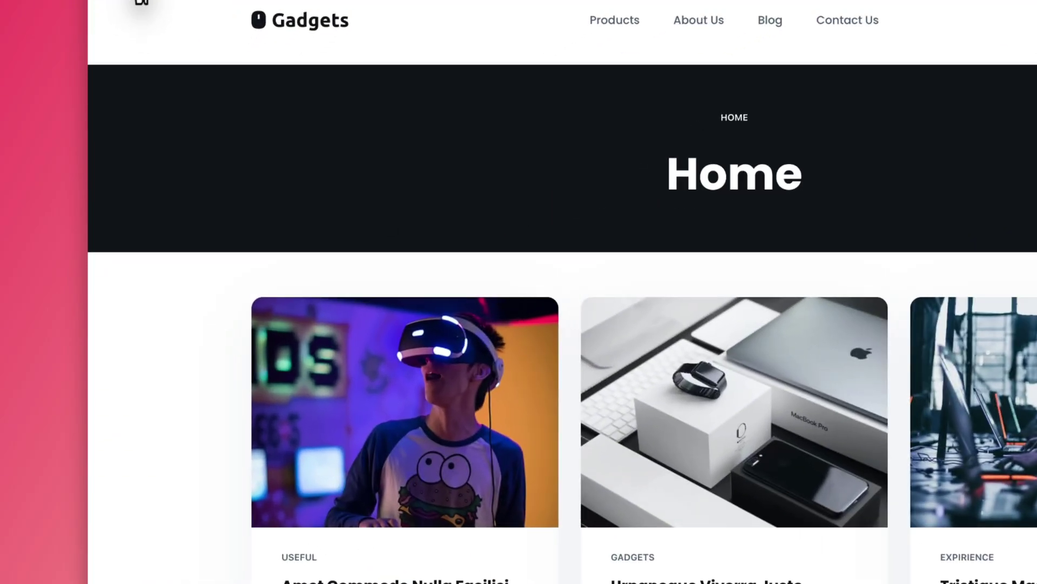
- Return to the site's admin dashboard and open the WooCommerce settings
{"action": "mouse_move", "coordinate": [141, 1]}
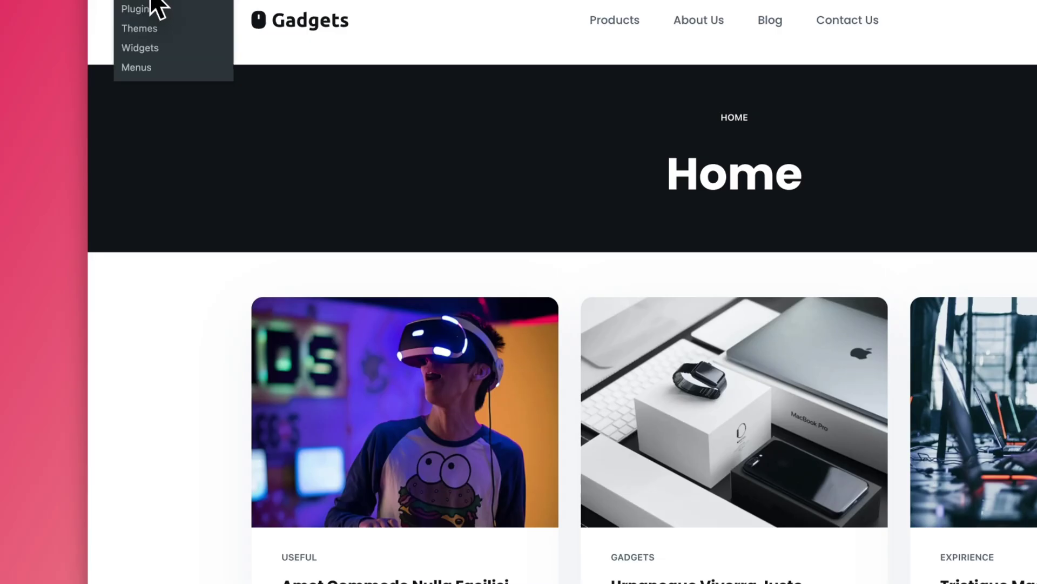
{"action": "left_click", "coordinate": [151, 2]}
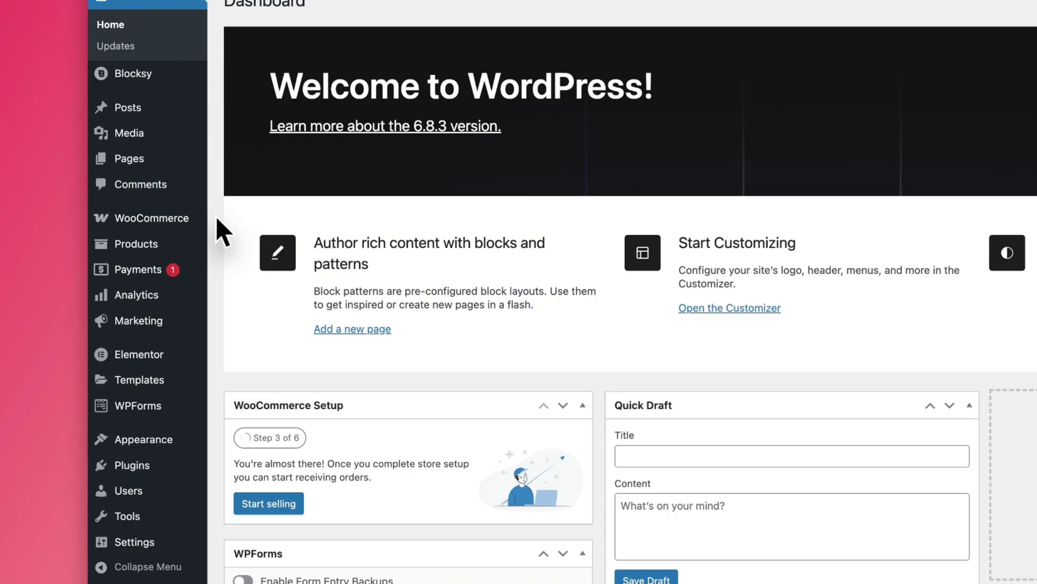
{"action": "mouse_move", "coordinate": [171, 219]}
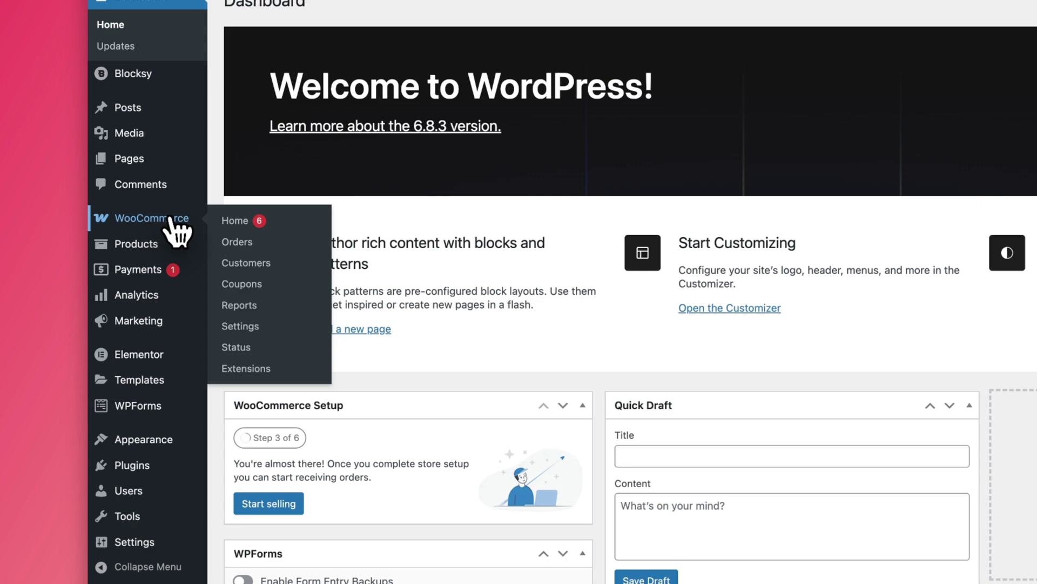
{"action": "left_click", "coordinate": [243, 328]}
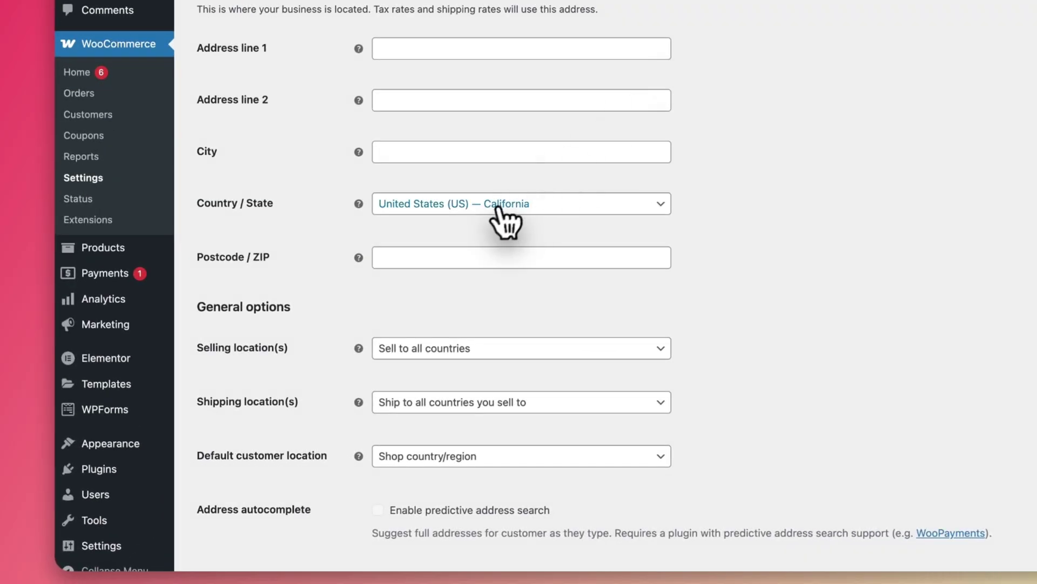
- Set the store's country and state to Indonesia — DKI Jakarta and fill in the street address, city and postcode
{"action": "left_click", "coordinate": [384, 327]}
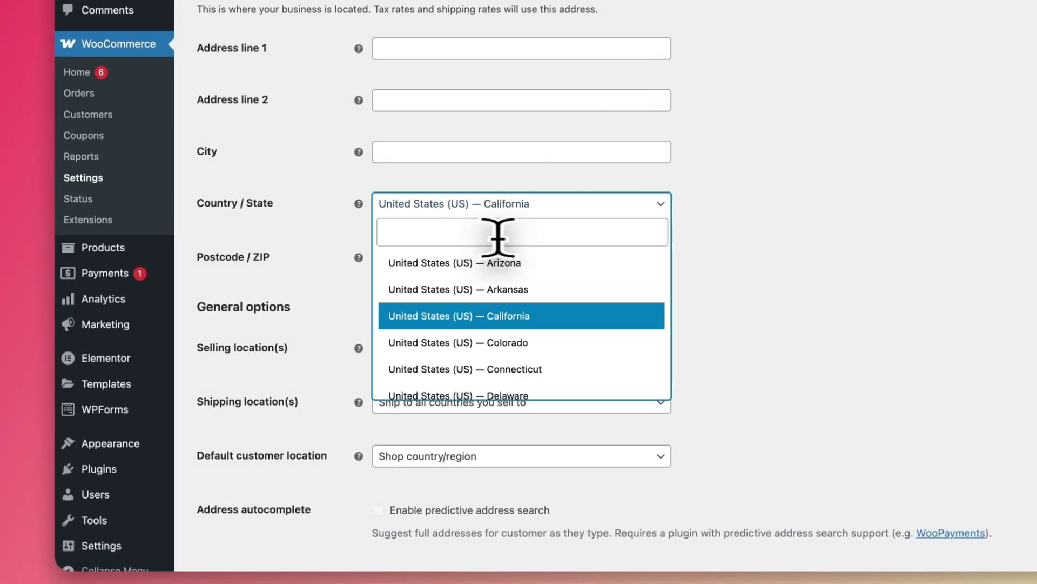
{"action": "left_click", "coordinate": [482, 232]}
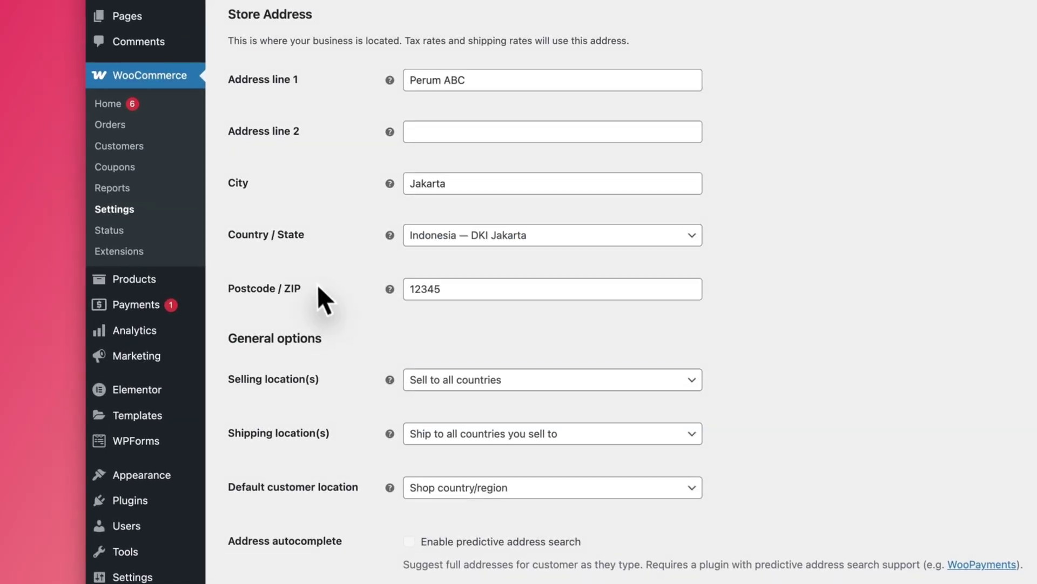
{"action": "left_click_drag", "start_coordinate": [317, 284], "coordinate": [261, 287]}
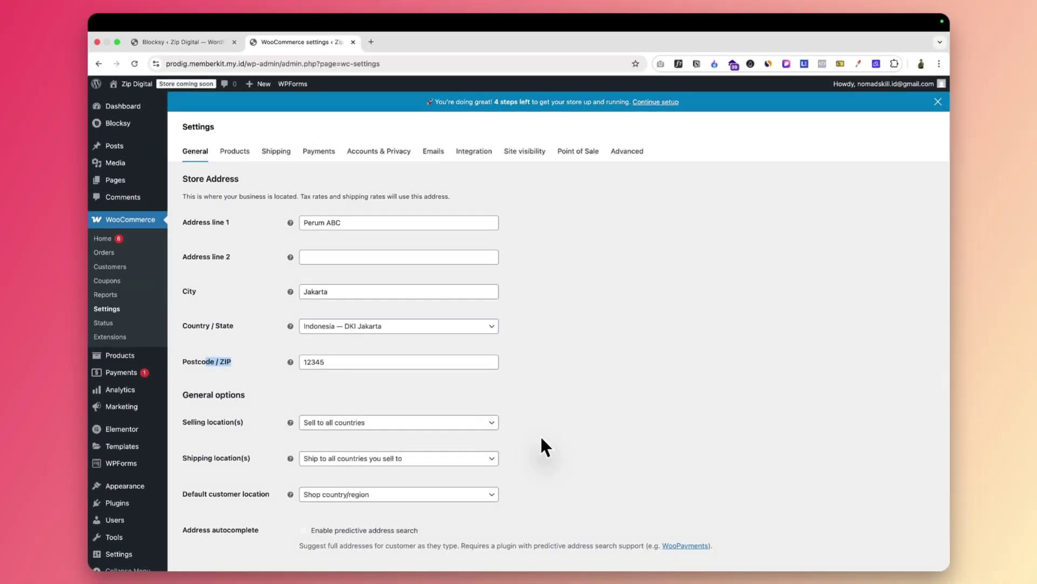
- Set the store currency to Indonesian rupiah (Rp) — IDR in the currency options
{"action": "scroll", "coordinate": [766, 363], "scroll_direction": "down", "scroll_amount": 3}
{"action": "scroll", "coordinate": [540, 436], "scroll_direction": "down", "scroll_amount": 5}
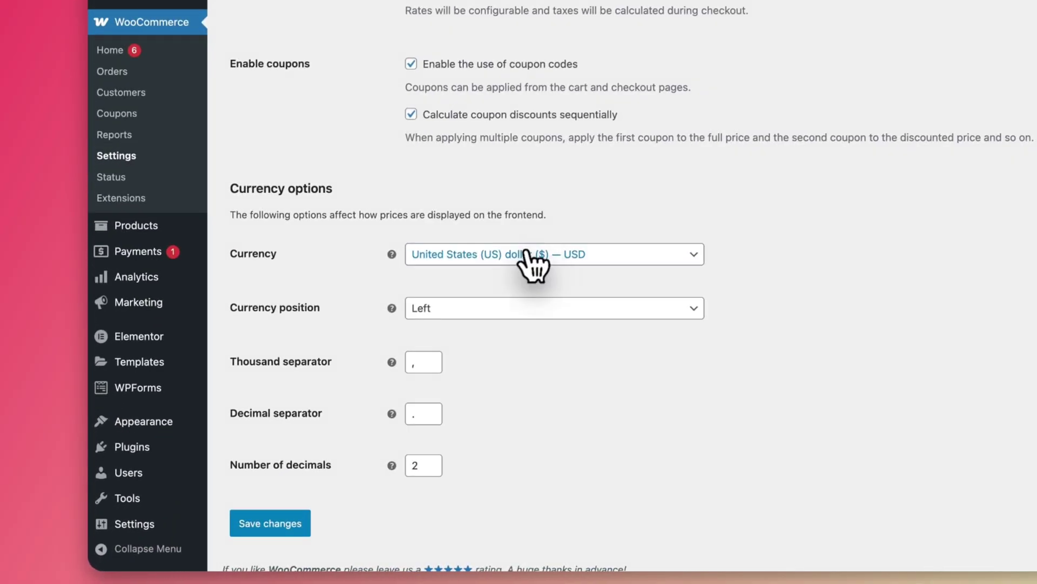
{"action": "left_click", "coordinate": [528, 253]}
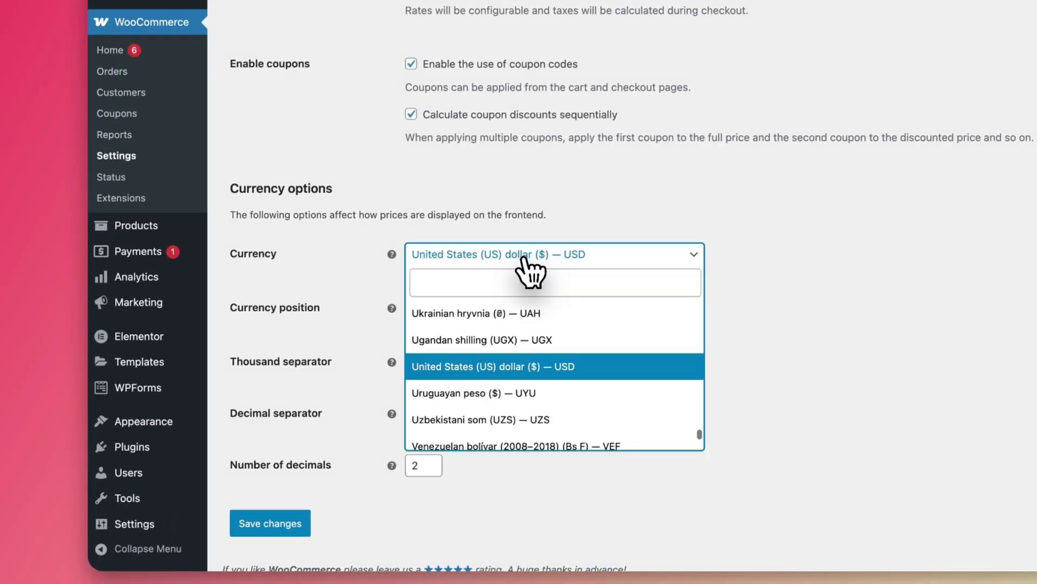
{"action": "type", "text": "idr"}
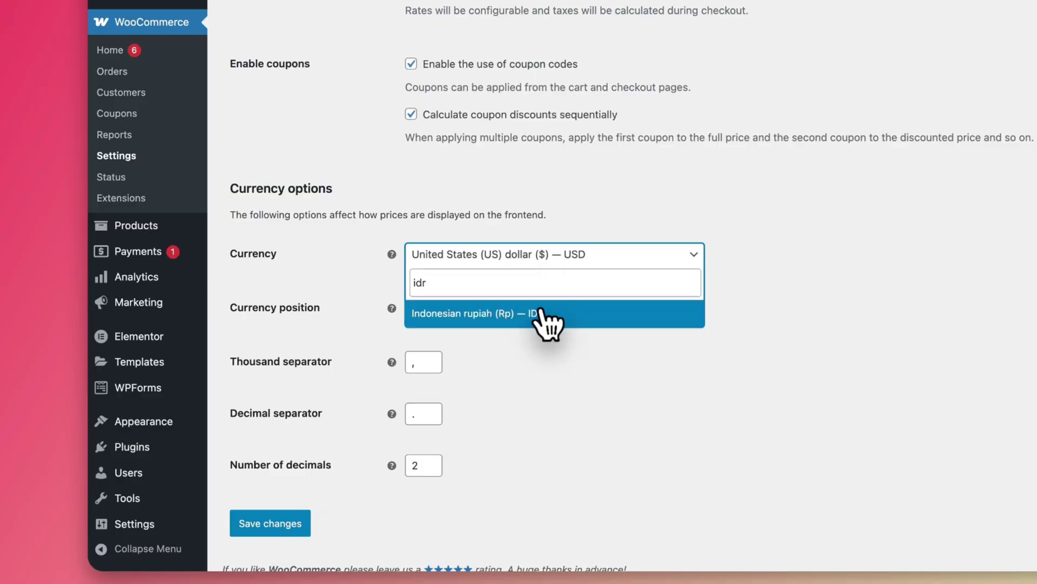
{"action": "left_click", "coordinate": [572, 312]}
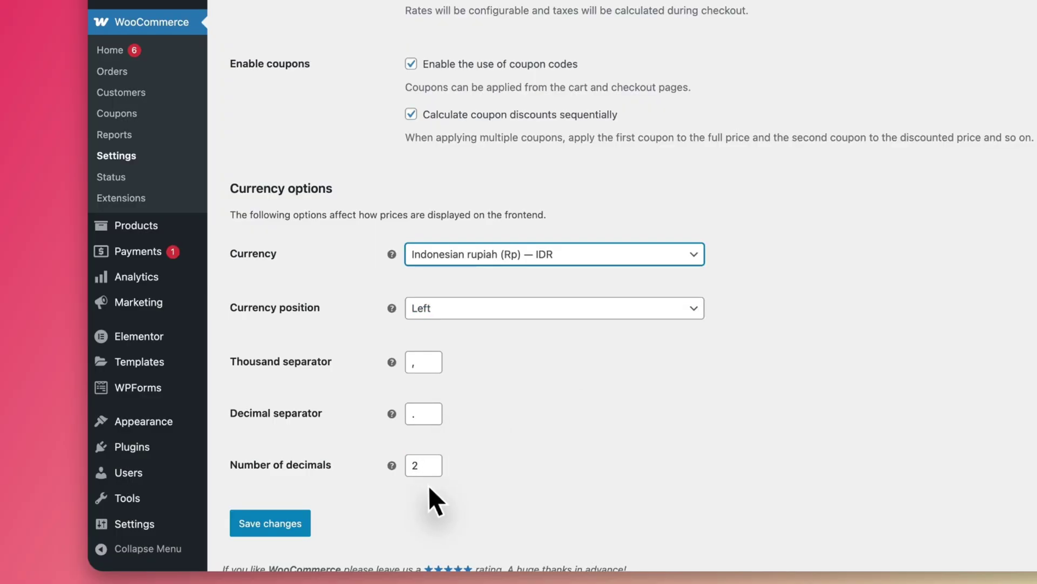
- Set the number of decimals for prices to 0 and save the general store settings
{"action": "scroll", "coordinate": [428, 487], "scroll_direction": "down", "scroll_amount": 1}
{"action": "left_click_drag", "start_coordinate": [419, 452], "coordinate": [399, 452]}
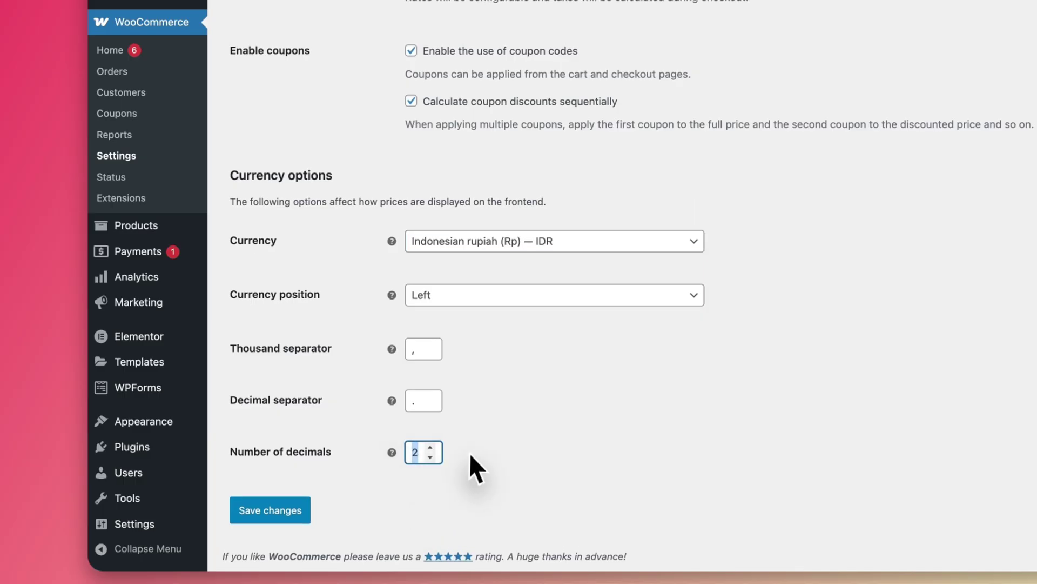
{"action": "type", "text": "0"}
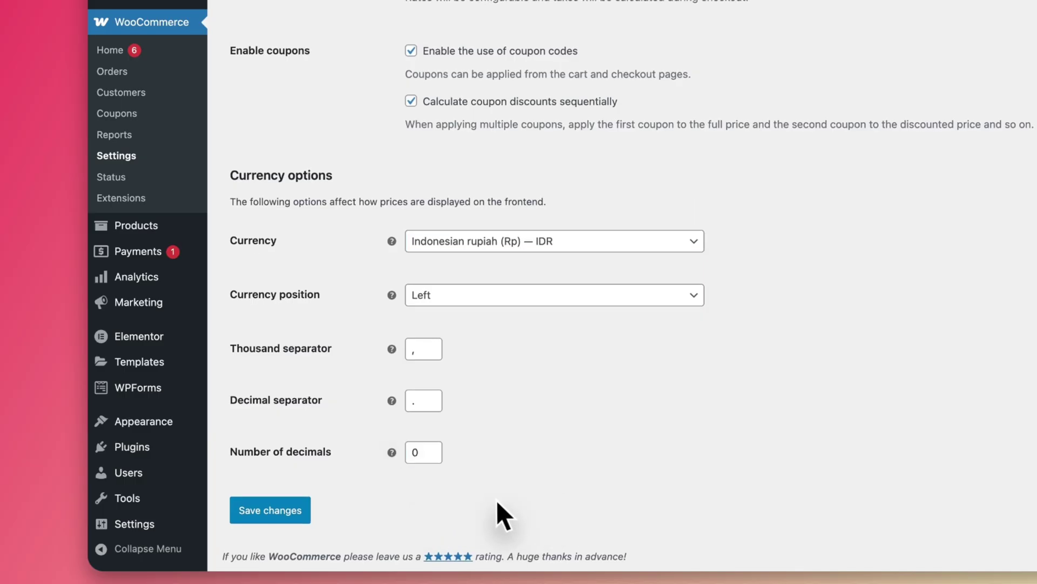
{"action": "left_click", "coordinate": [274, 510]}
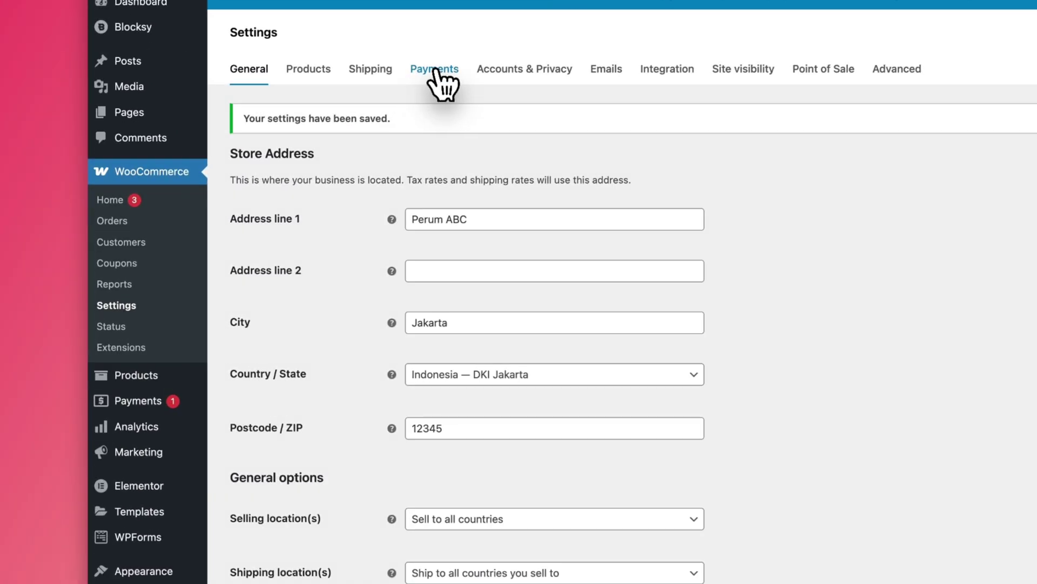
- Enable direct bank transfer among the store's offline payment methods and open its management settings
{"action": "left_click", "coordinate": [435, 70]}
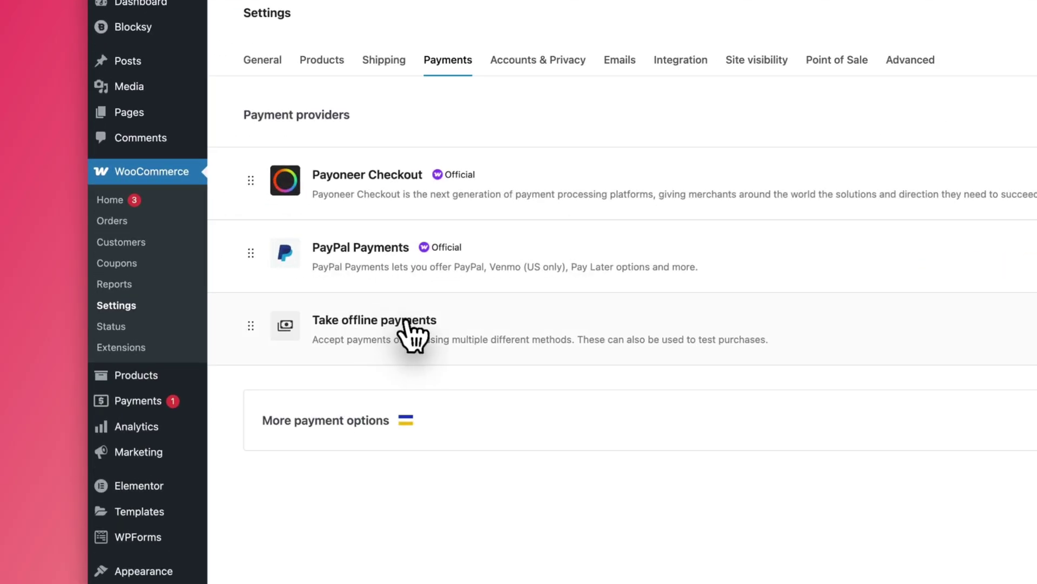
{"action": "left_click", "coordinate": [301, 319]}
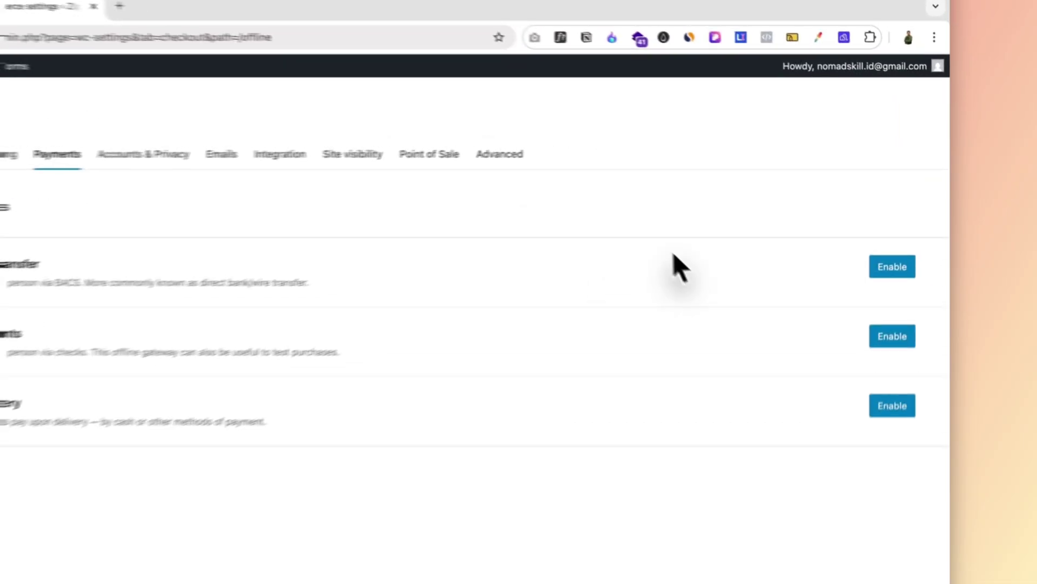
{"action": "left_click", "coordinate": [887, 273]}
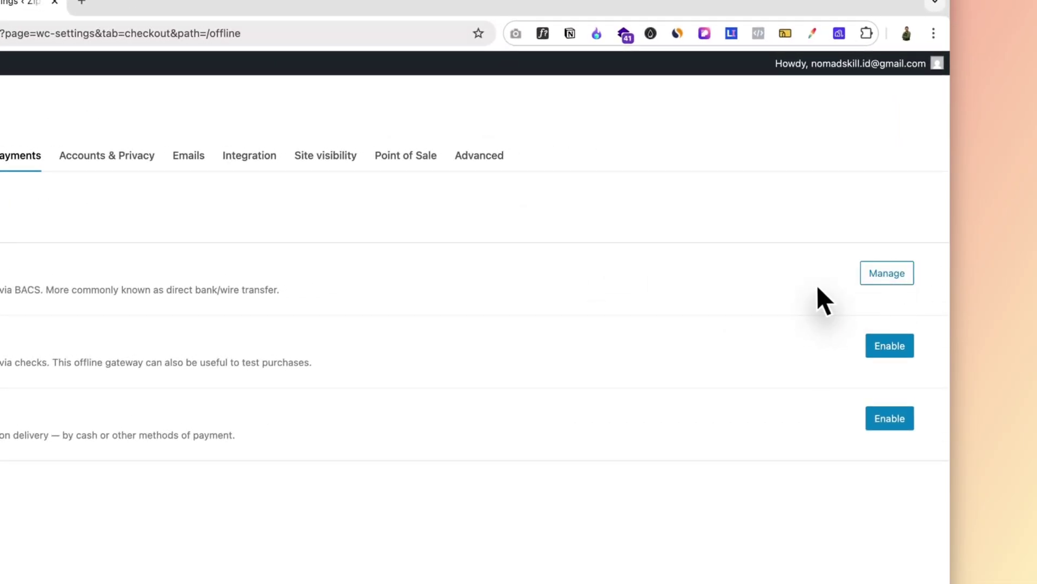
{"action": "left_click", "coordinate": [878, 275]}
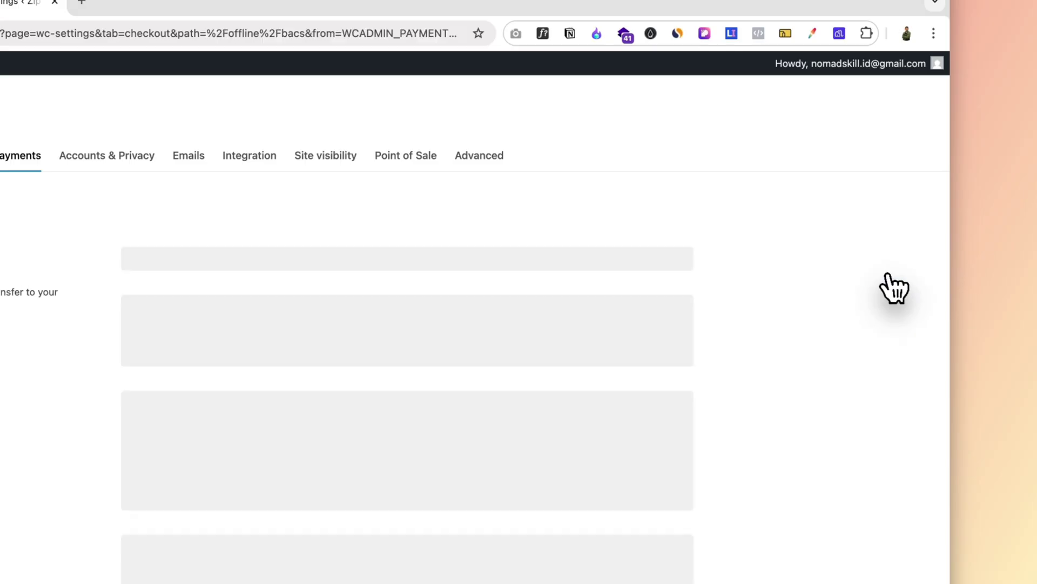
- Set the bank transfer instructions to "Silakan transfer sesuai jumlah yang tertera"
{"action": "scroll", "coordinate": [400, 551], "scroll_direction": "down", "scroll_amount": 3}
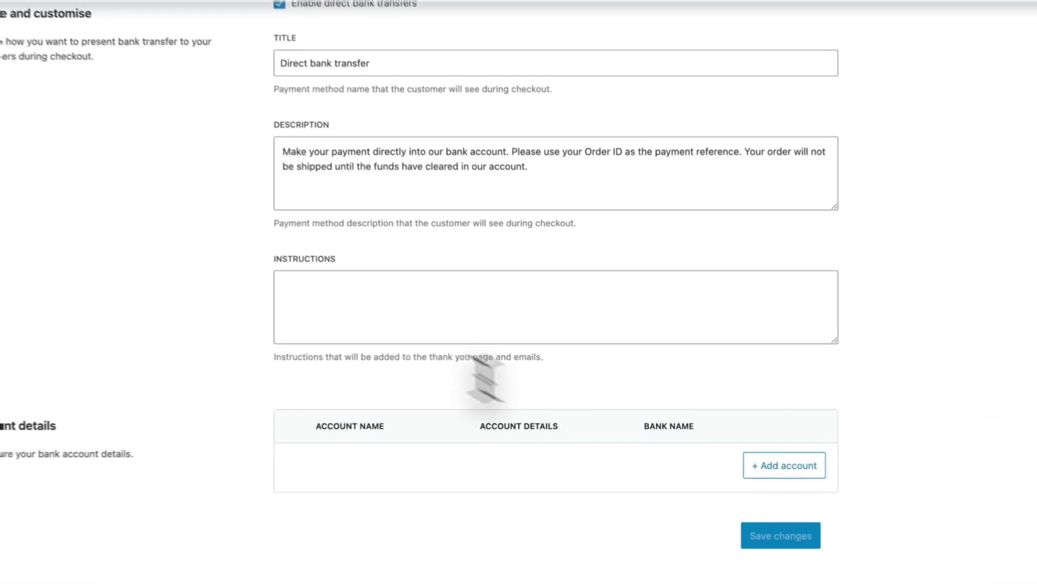
{"action": "left_click", "coordinate": [426, 322]}
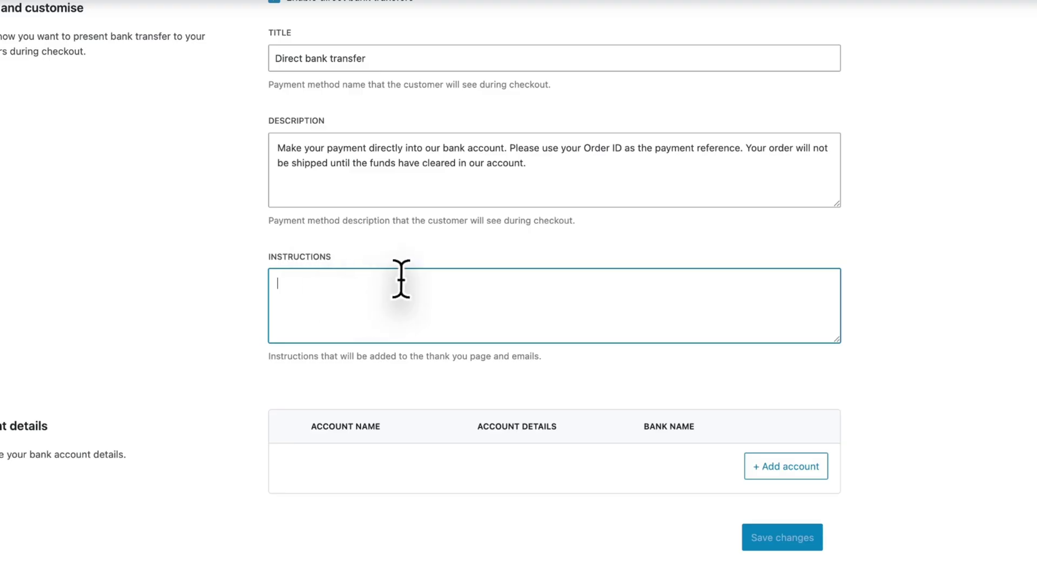
{"action": "type", "text": "Silakan transfer sesuai jumlah yang tertera"}
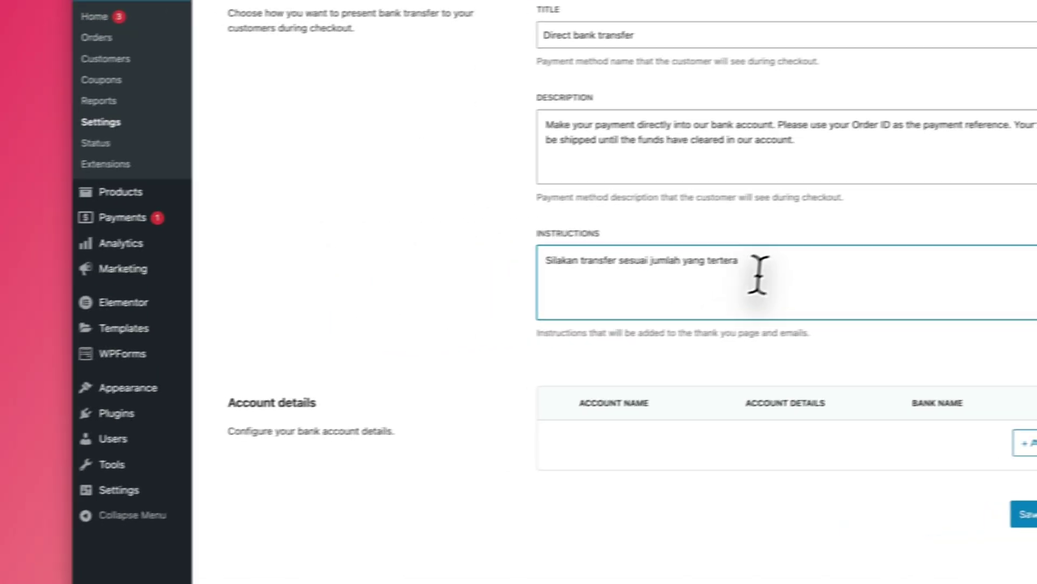
{"action": "left_click_drag", "start_coordinate": [758, 274], "coordinate": [509, 250]}
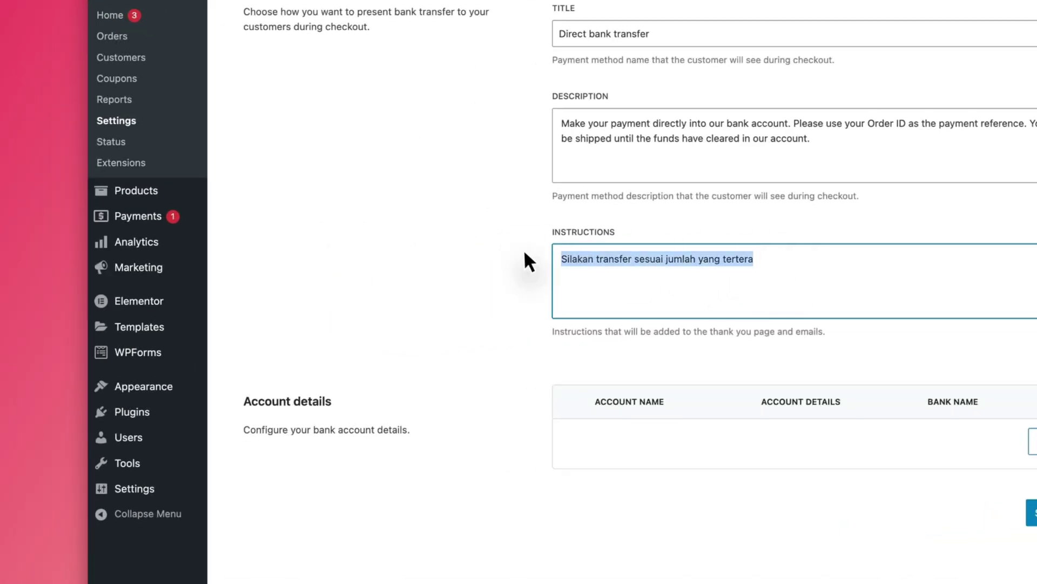
{"action": "left_click", "coordinate": [474, 292]}
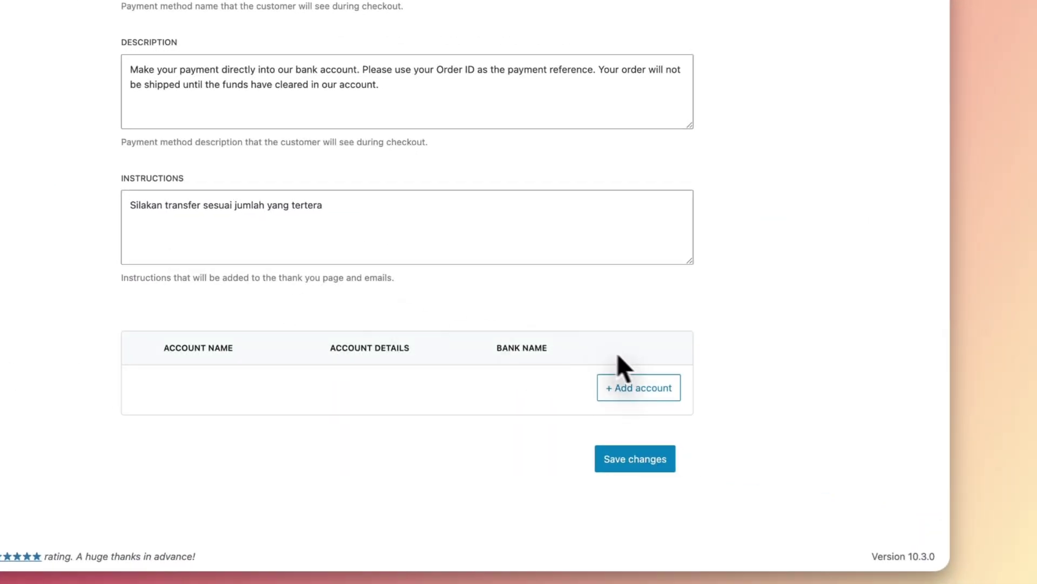
- Start adding a bank account for direct bank transfers and set its country to Indonesia
{"action": "left_click", "coordinate": [642, 390]}
{"action": "left_click", "coordinate": [246, 62]}
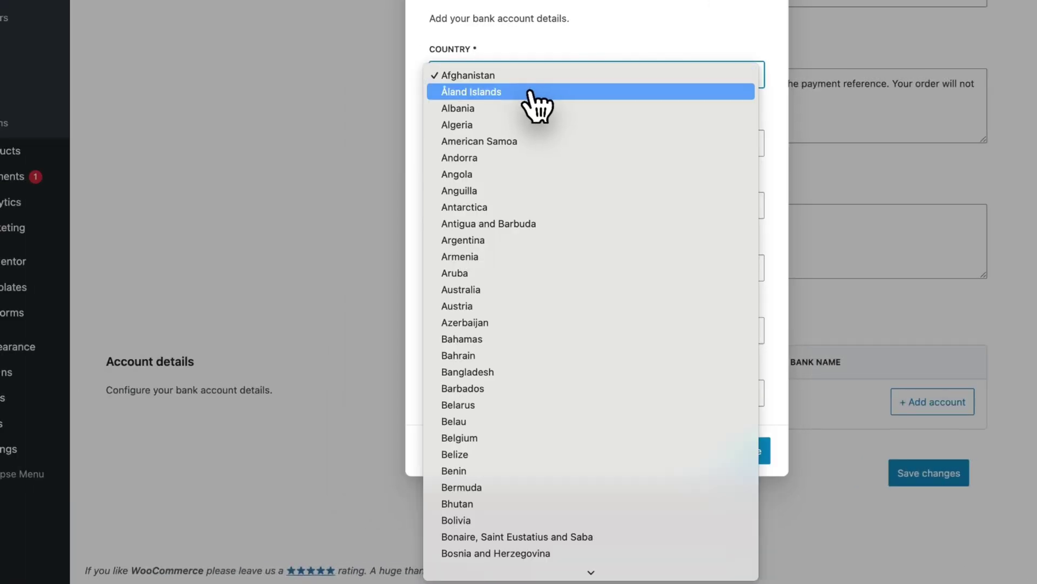
{"action": "key", "text": "i"}
{"action": "key", "text": "Down"}
{"action": "key", "text": "Down"}
{"action": "key", "text": "Return"}
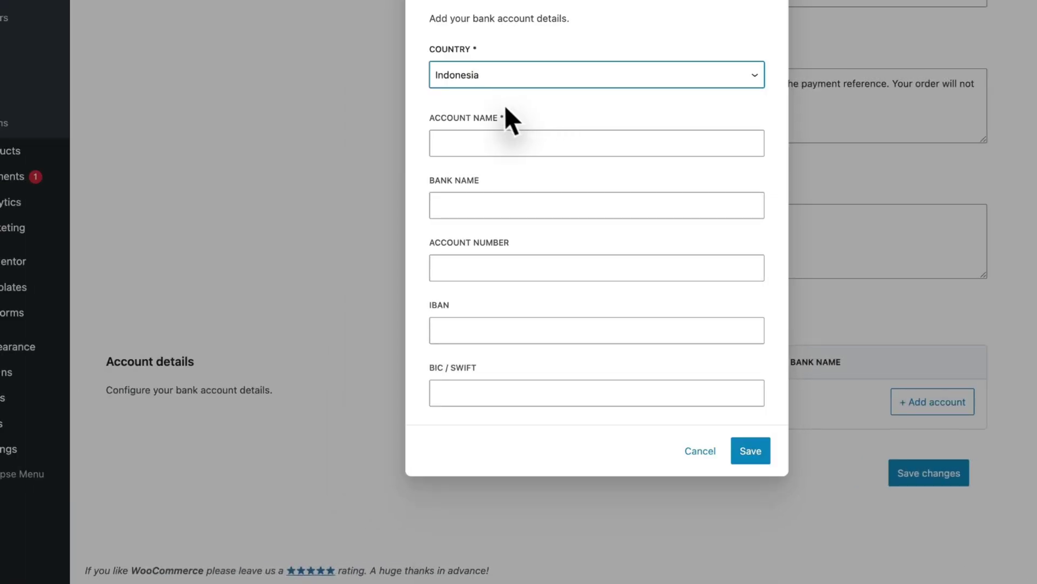
- Fill in the account holder's name, BCA as the bank name and the account number, and save the bank account
{"action": "left_click", "coordinate": [494, 141]}
{"action": "type", "text": "Yoko Bomb"}
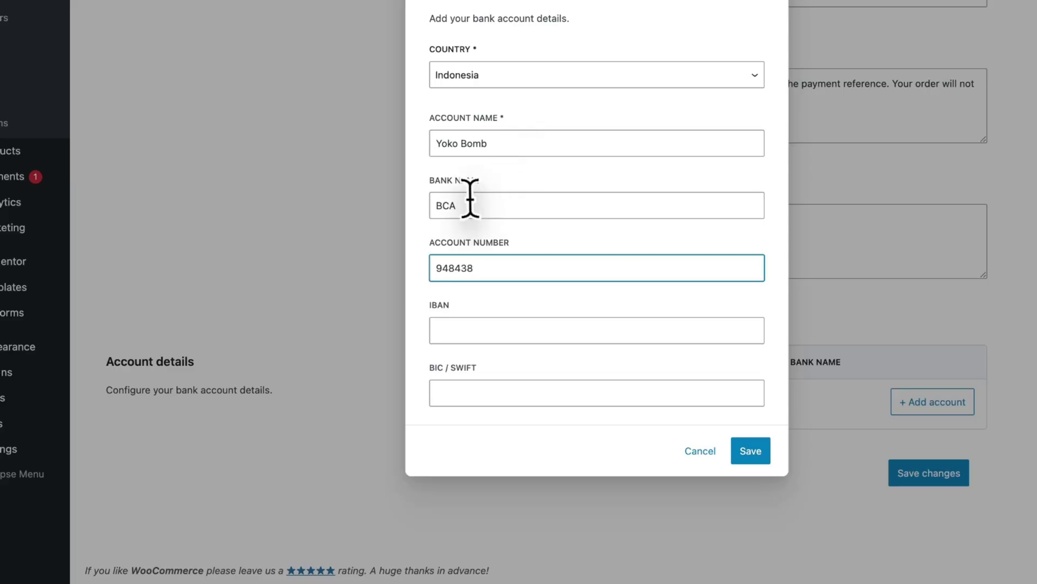
{"action": "left_click_drag", "start_coordinate": [467, 205], "coordinate": [428, 207]}
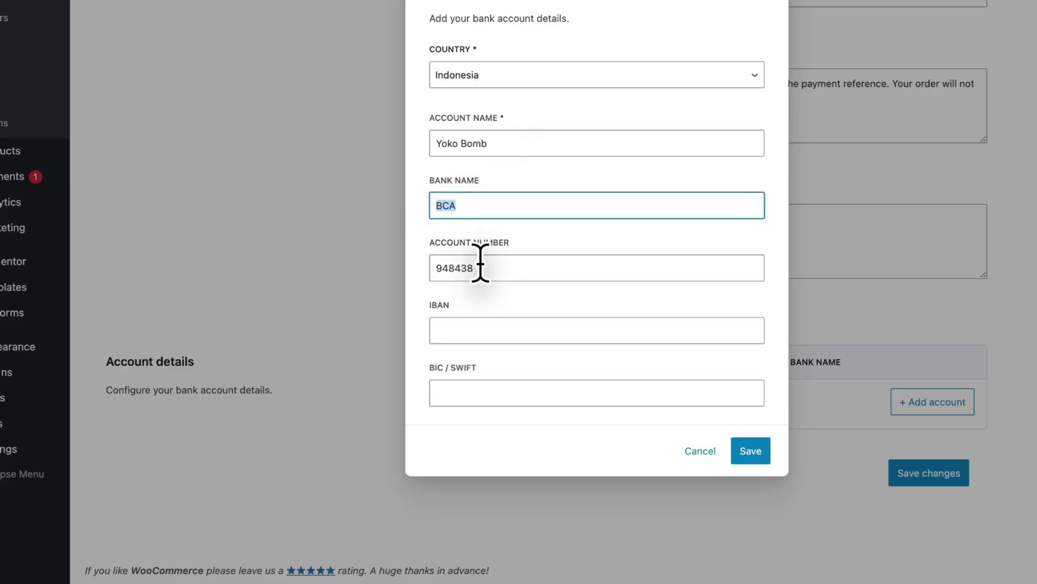
{"action": "left_click_drag", "start_coordinate": [480, 265], "coordinate": [430, 265]}
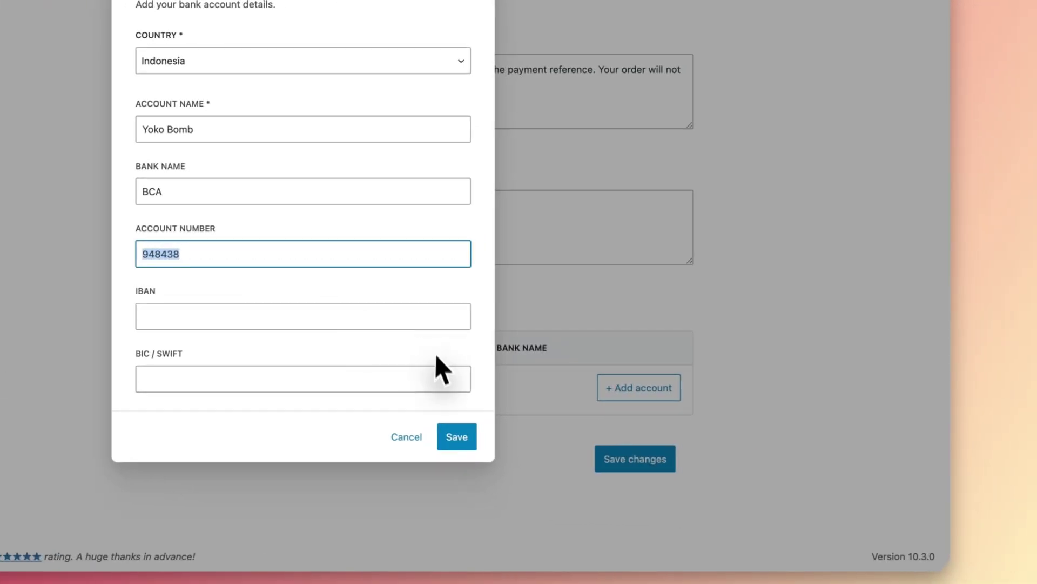
{"action": "left_click", "coordinate": [750, 451]}
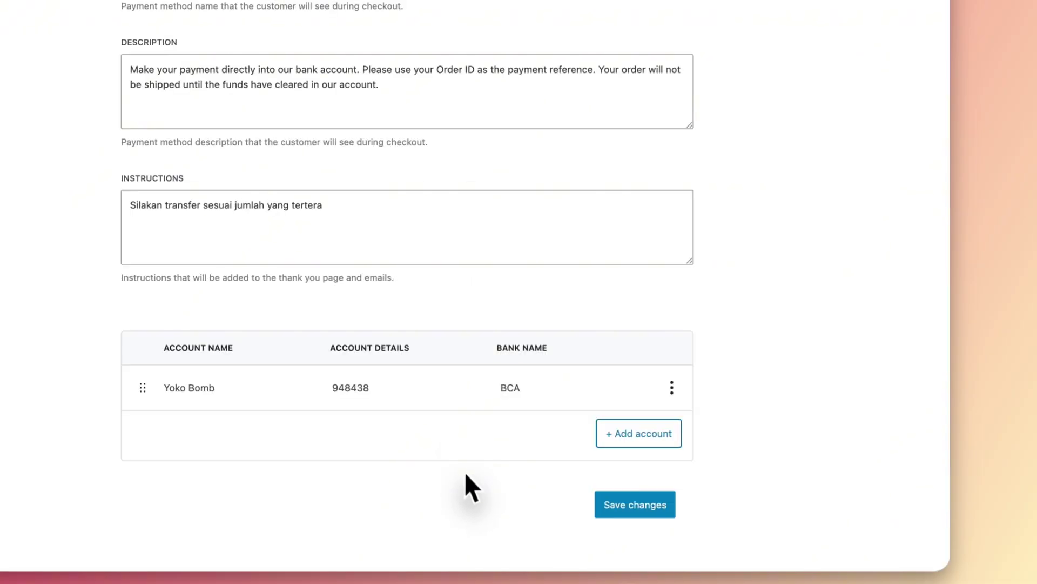
- Close the form for a second bank account without adding one and save the direct bank transfer settings
{"action": "scroll", "coordinate": [465, 473], "scroll_direction": "down", "scroll_amount": 2}
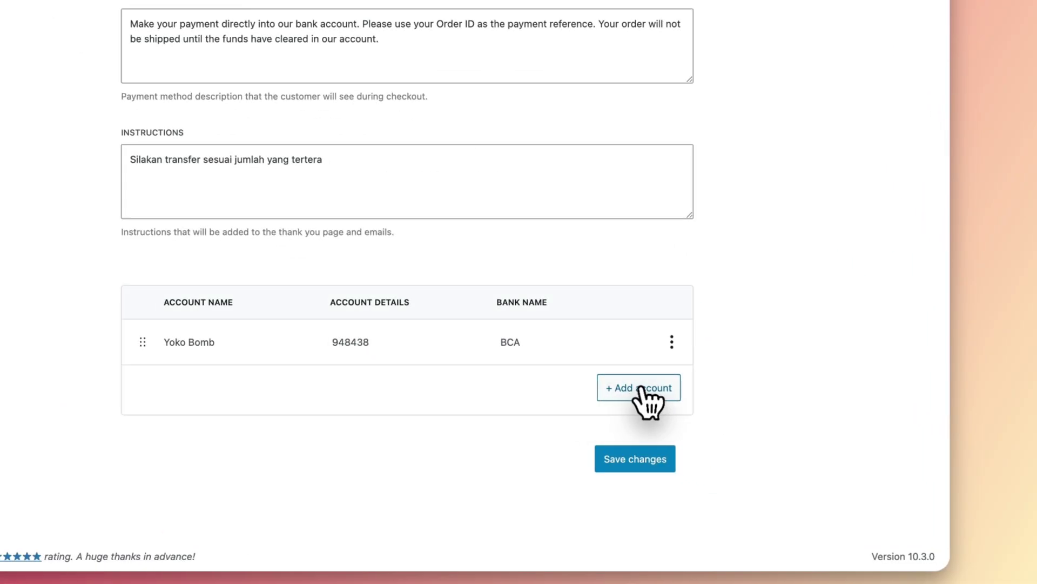
{"action": "left_click", "coordinate": [641, 388]}
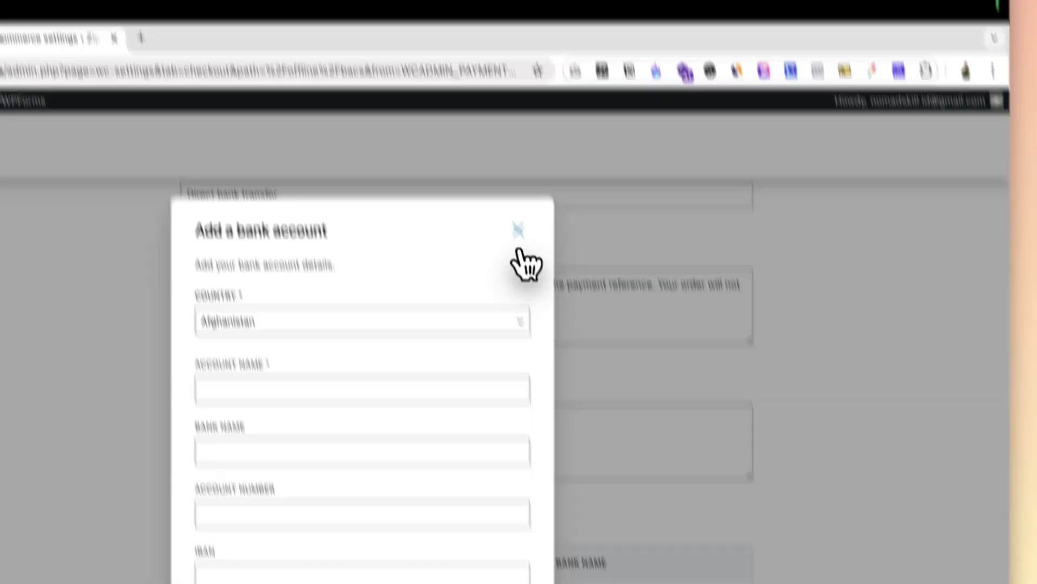
{"action": "left_click", "coordinate": [522, 249]}
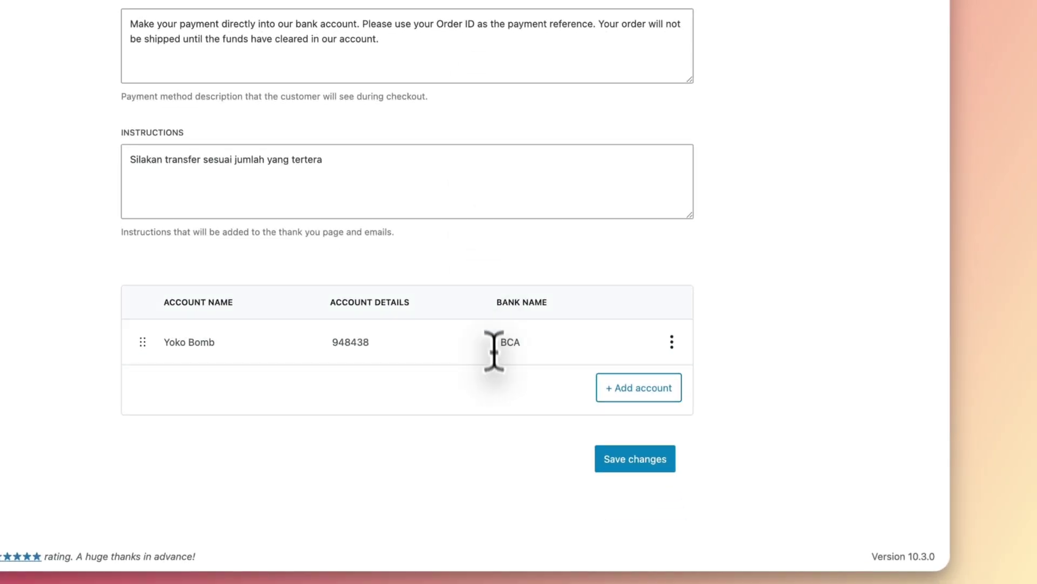
{"action": "left_click", "coordinate": [643, 456]}
- In the Accounts & Privacy settings, enable log-in during checkout and allow account creation during checkout and on the "My account" page
{"action": "scroll", "coordinate": [766, 338], "scroll_direction": "up", "scroll_amount": 3}
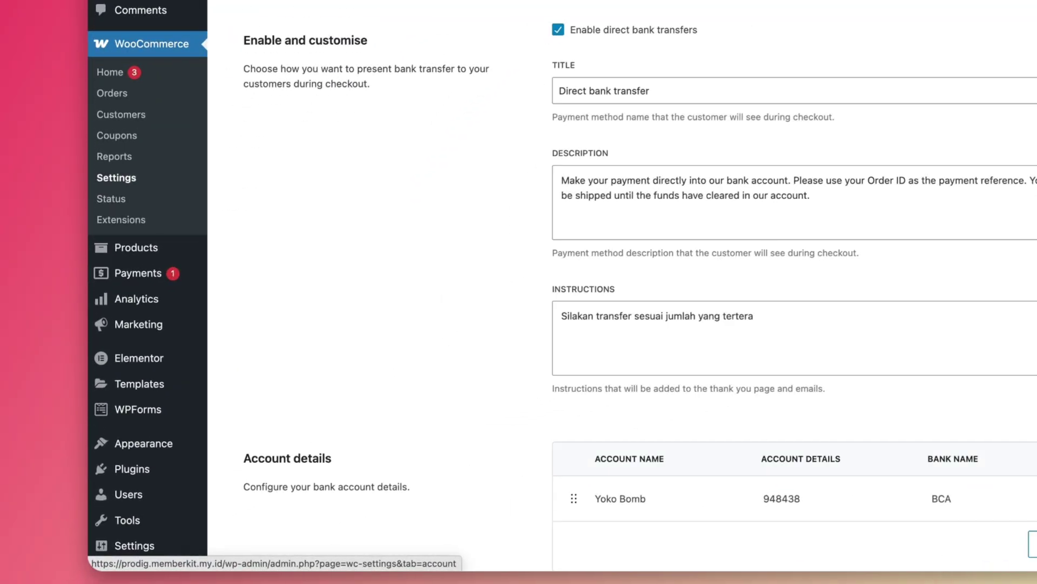
{"action": "left_click", "coordinate": [525, 0]}
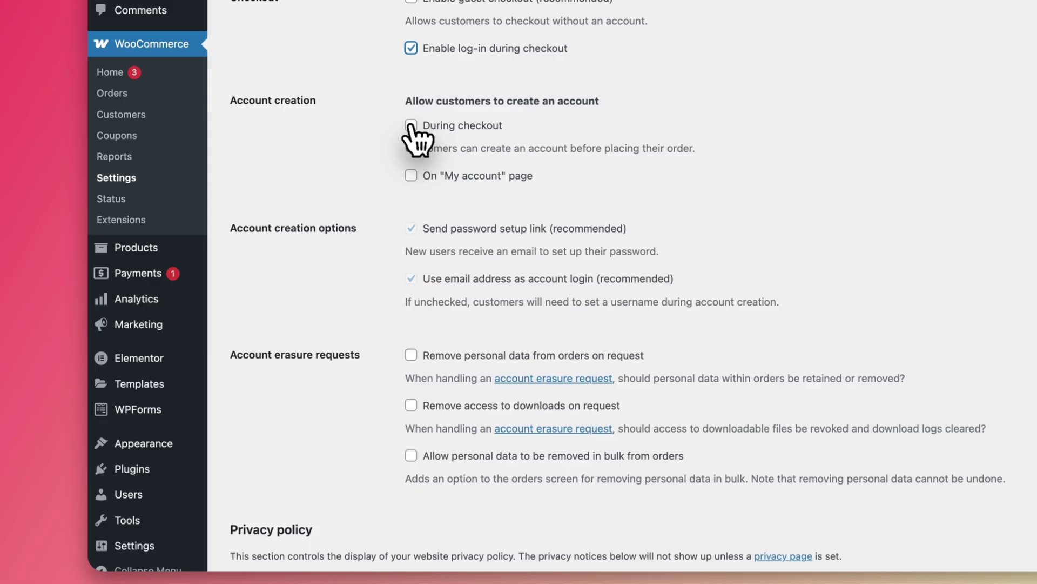
{"action": "left_click", "coordinate": [304, 274]}
{"action": "left_click", "coordinate": [411, 174]}
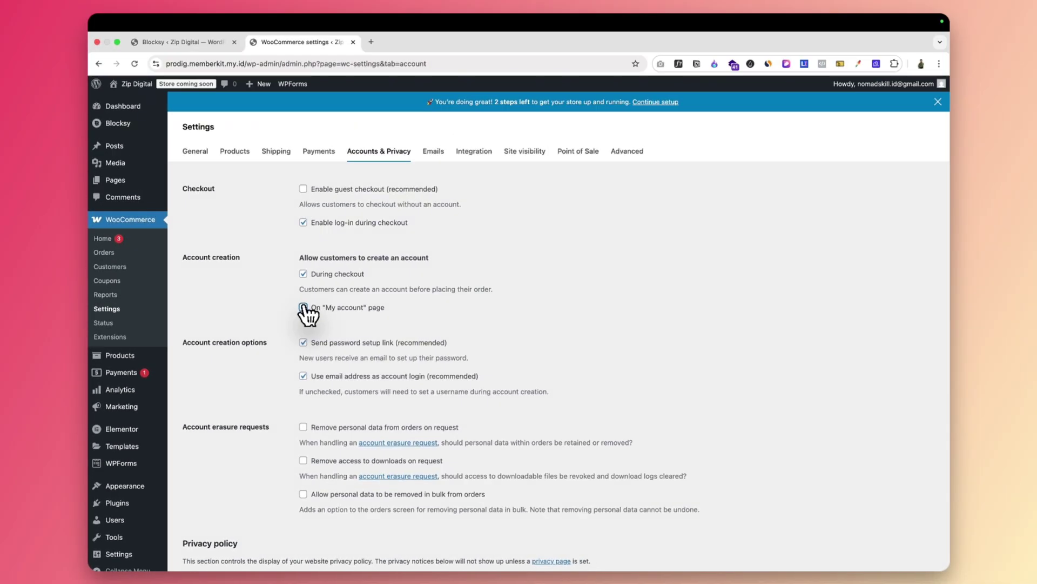
{"action": "left_click", "coordinate": [303, 307]}
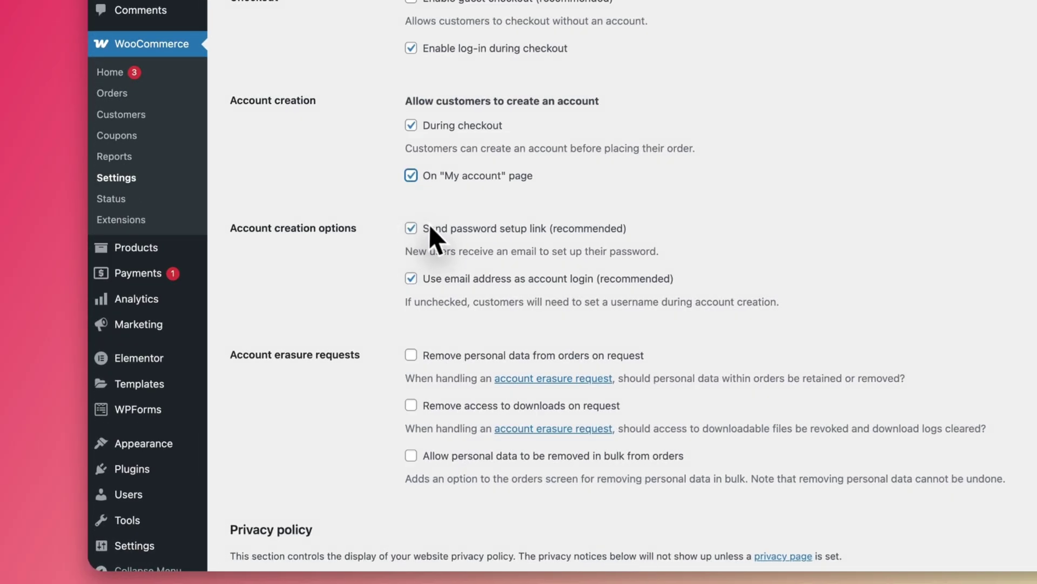
- Turn off sending the password setup link to new users and save the Accounts & Privacy settings
{"action": "left_click", "coordinate": [318, 342]}
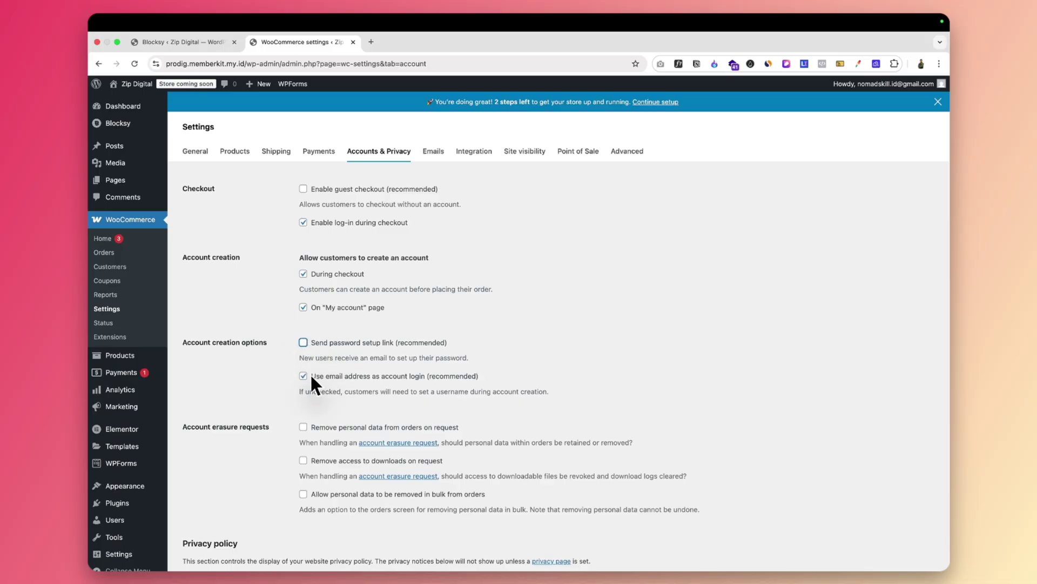
{"action": "scroll", "coordinate": [316, 427], "scroll_direction": "down", "scroll_amount": 3}
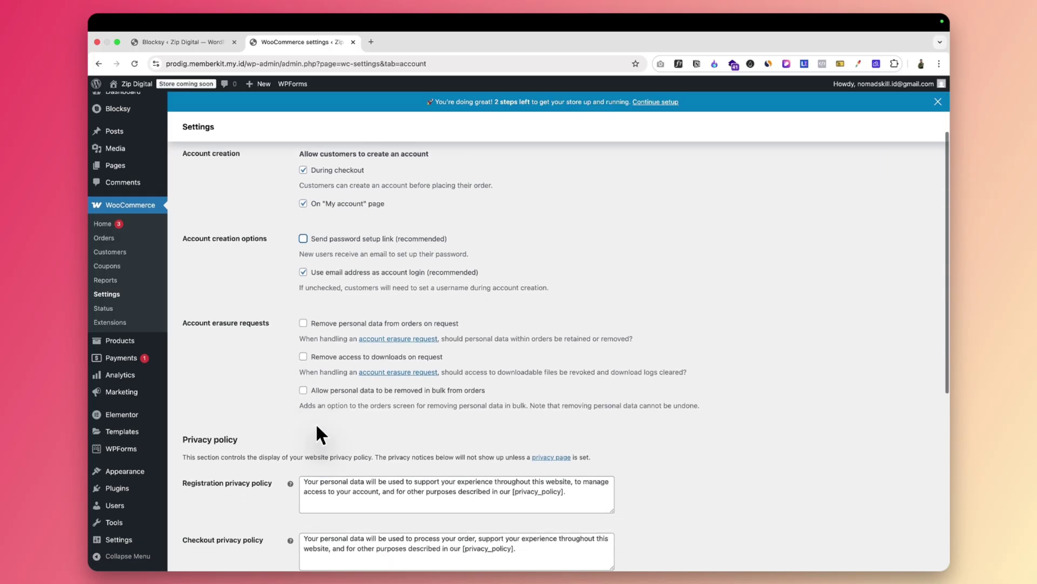
{"action": "scroll", "coordinate": [318, 428], "scroll_direction": "down", "scroll_amount": 4}
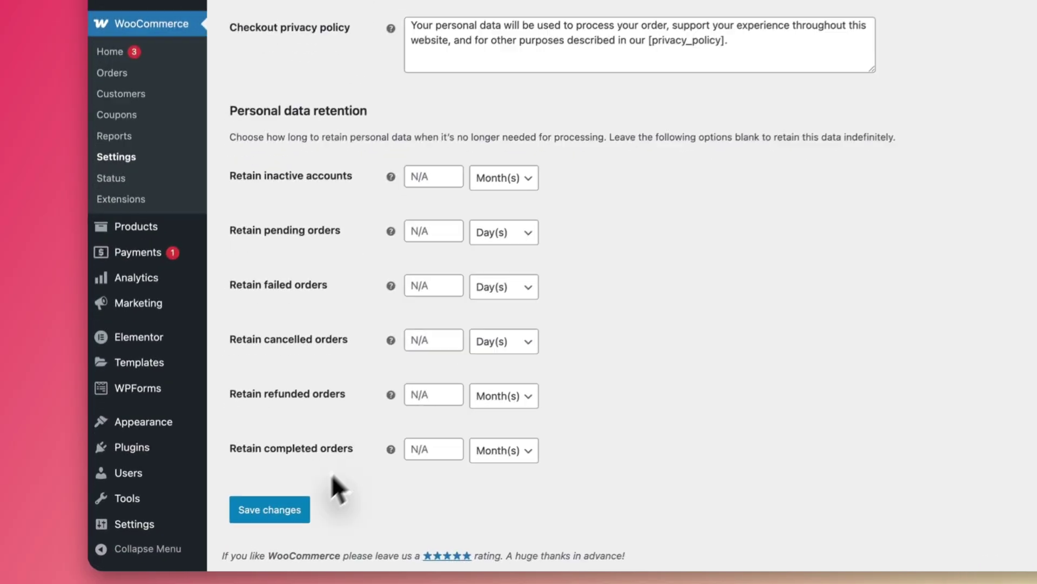
{"action": "left_click", "coordinate": [213, 524]}
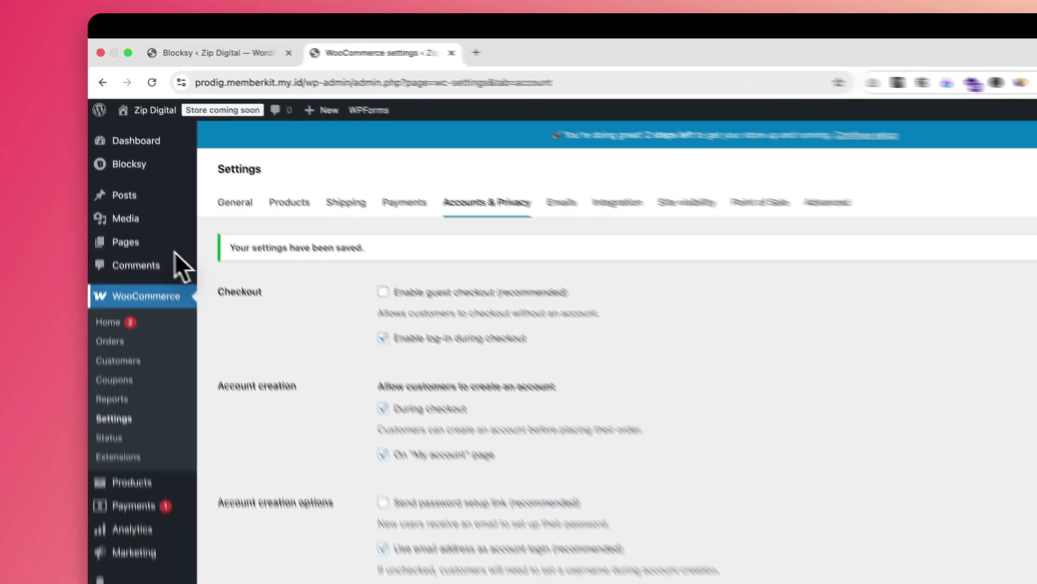
- Create a new page titled "Home", dismissing the editor's welcome guide, and publish it
{"action": "mouse_move", "coordinate": [129, 263]}
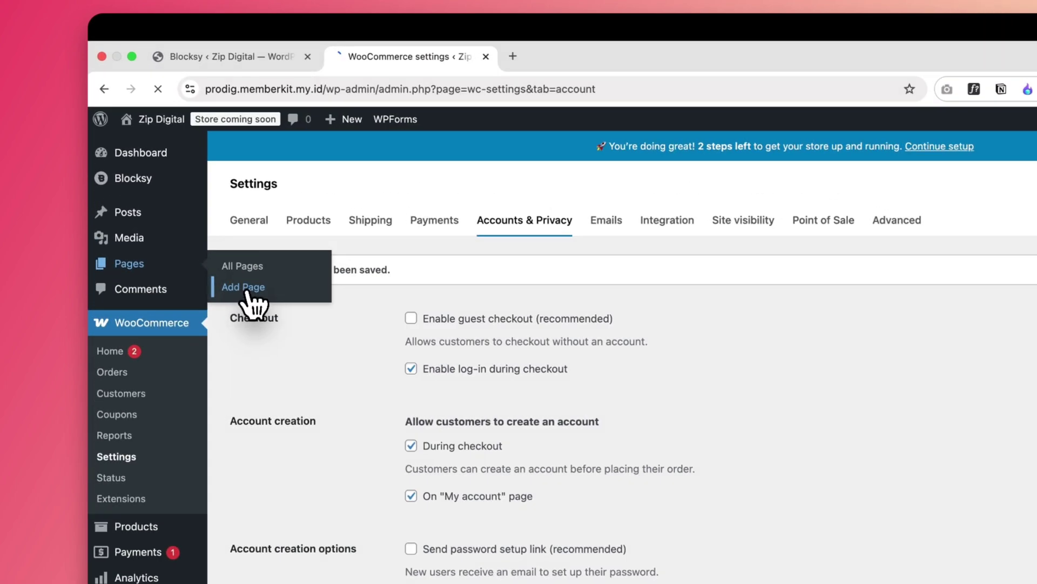
{"action": "left_click", "coordinate": [221, 245]}
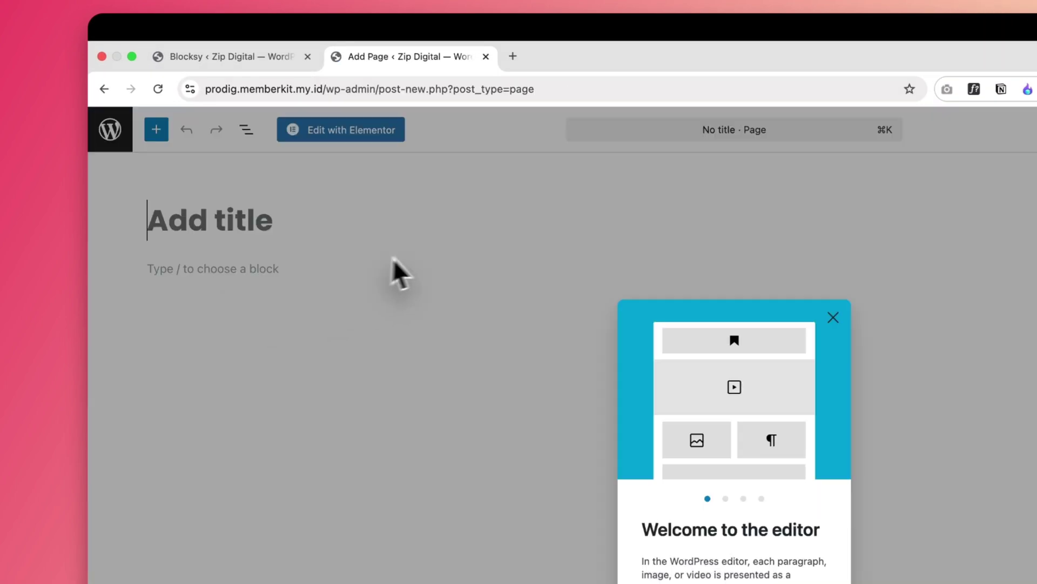
{"action": "left_click", "coordinate": [528, 297]}
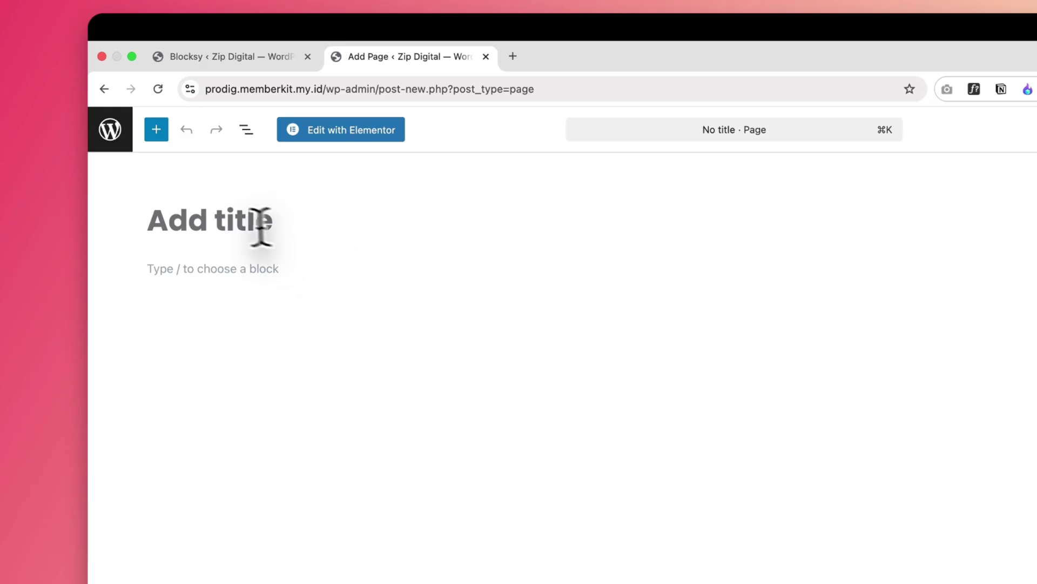
{"action": "left_click", "coordinate": [220, 219]}
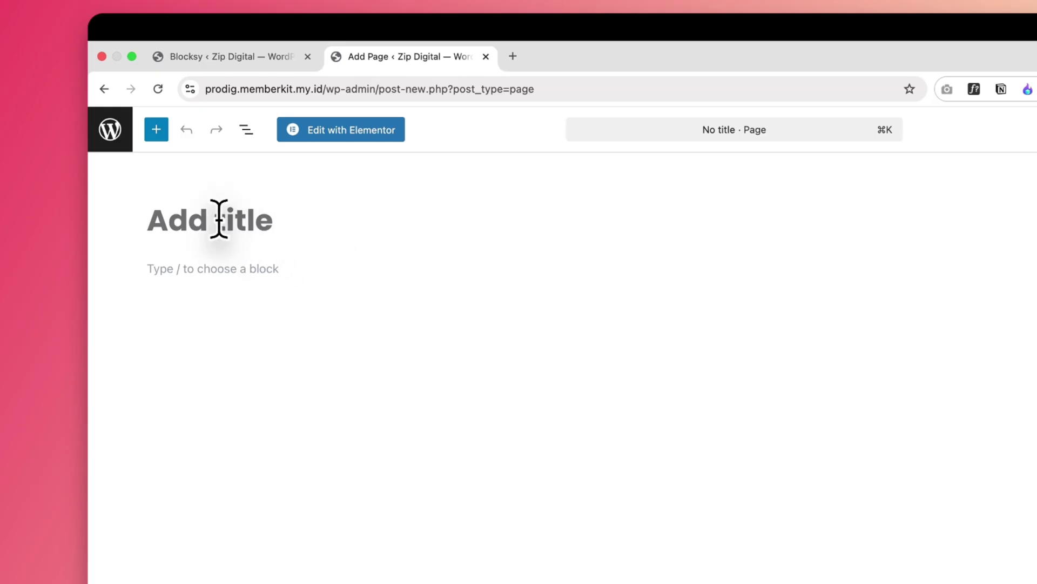
{"action": "type", "text": "Home"}
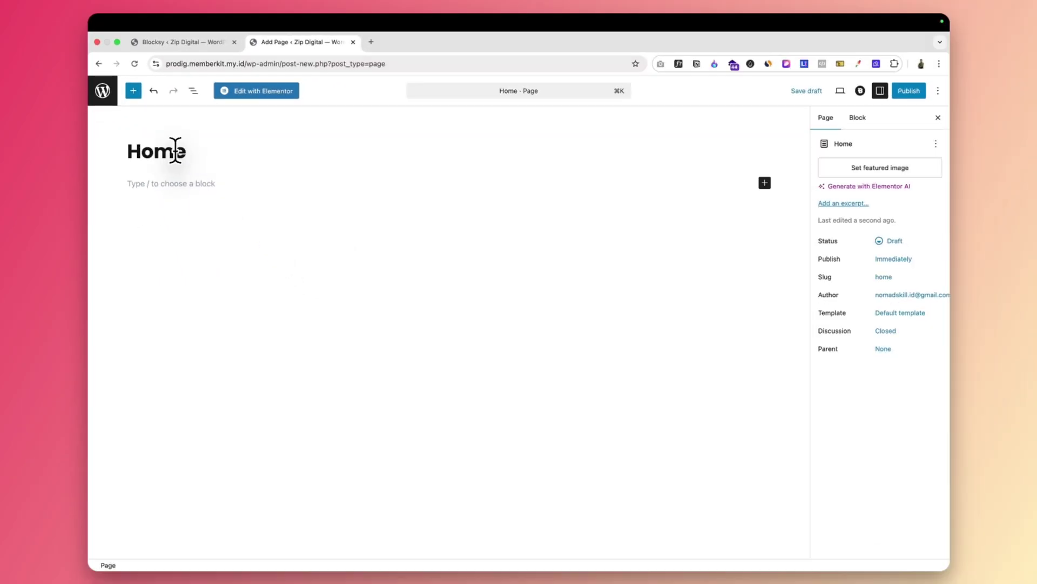
{"action": "left_click", "coordinate": [911, 91]}
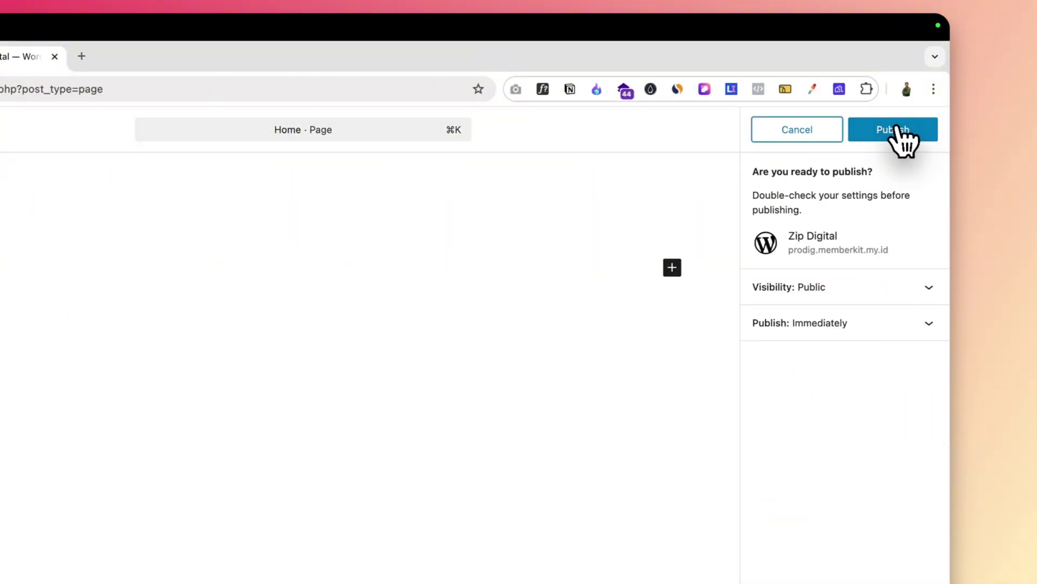
{"action": "left_click", "coordinate": [894, 130]}
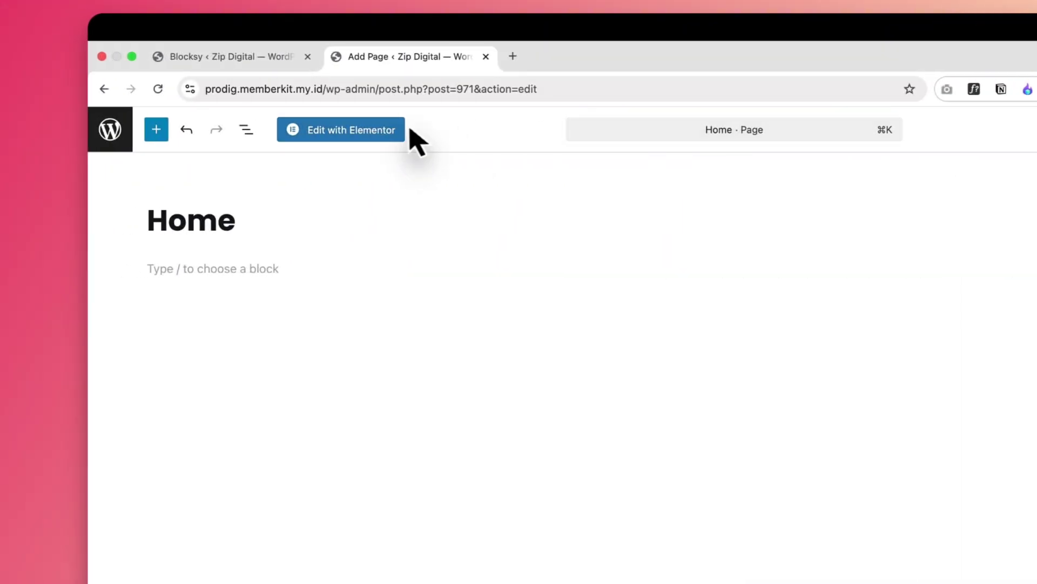
- Open the Home page in Elementor, recreate the missing default kit from Elementor's tools, and save the changes
{"action": "left_click", "coordinate": [352, 138]}
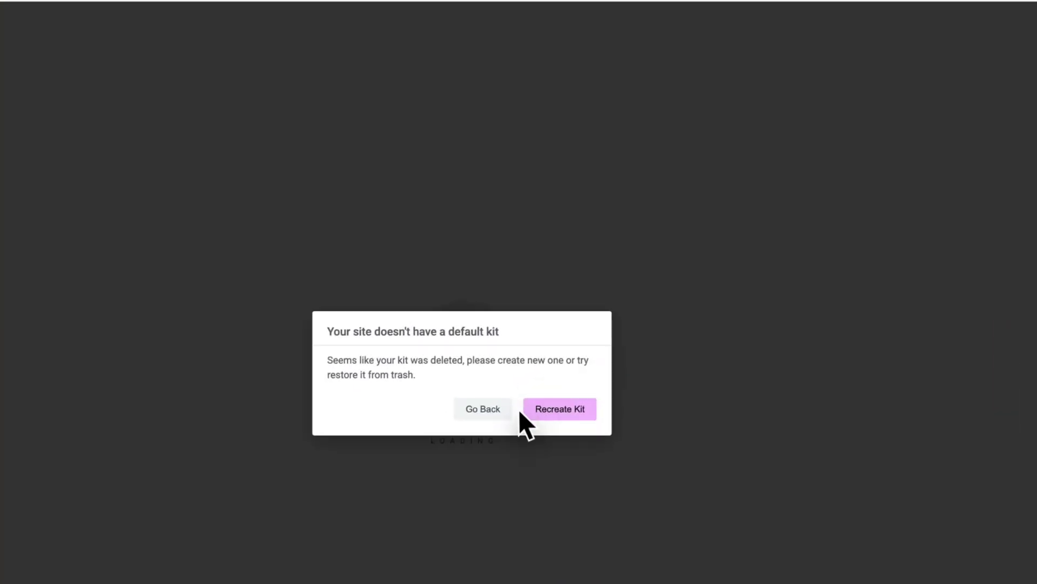
{"action": "left_click", "coordinate": [548, 413]}
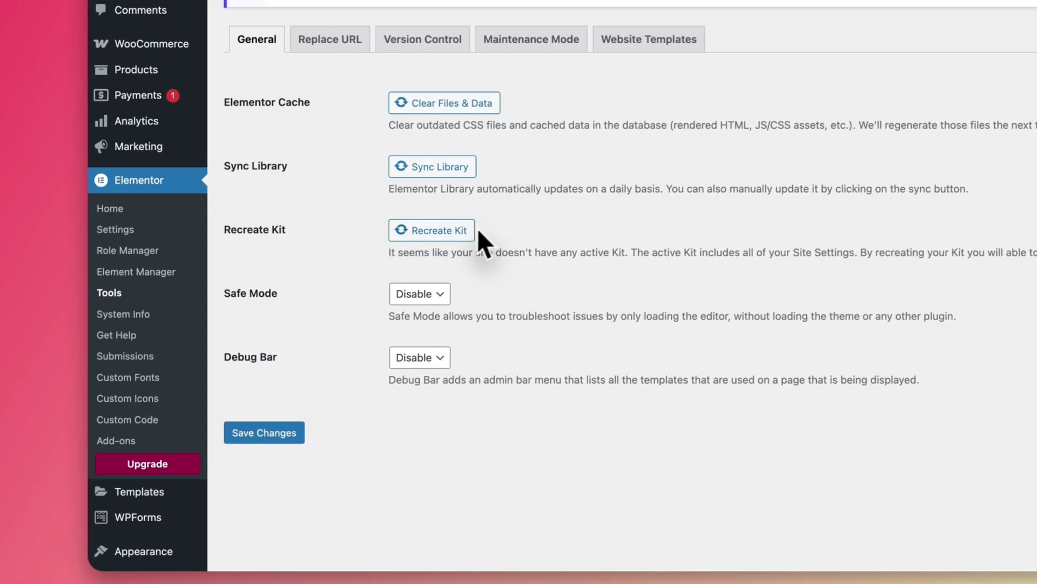
{"action": "left_click", "coordinate": [452, 230]}
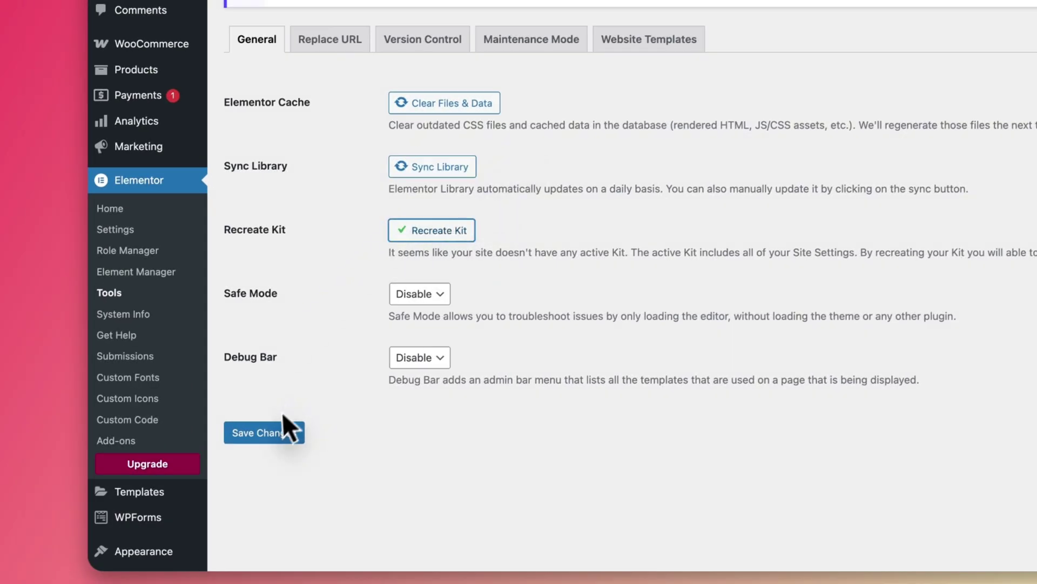
{"action": "left_click", "coordinate": [274, 434]}
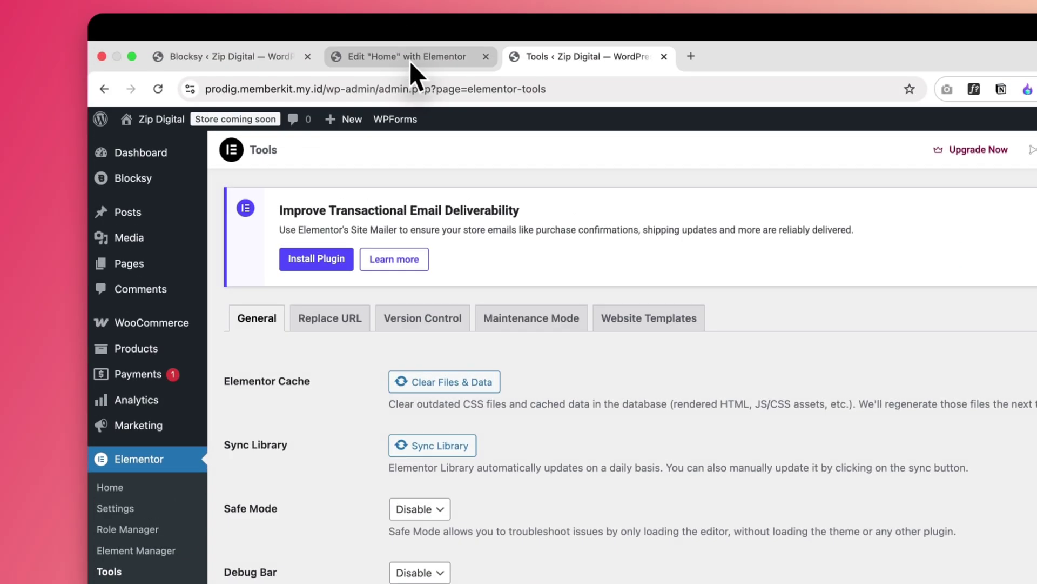
- Return to the Home page's Elementor editor, reload it, and dismiss the productivity checklist along with its launchpad hint
{"action": "left_click", "coordinate": [410, 58]}
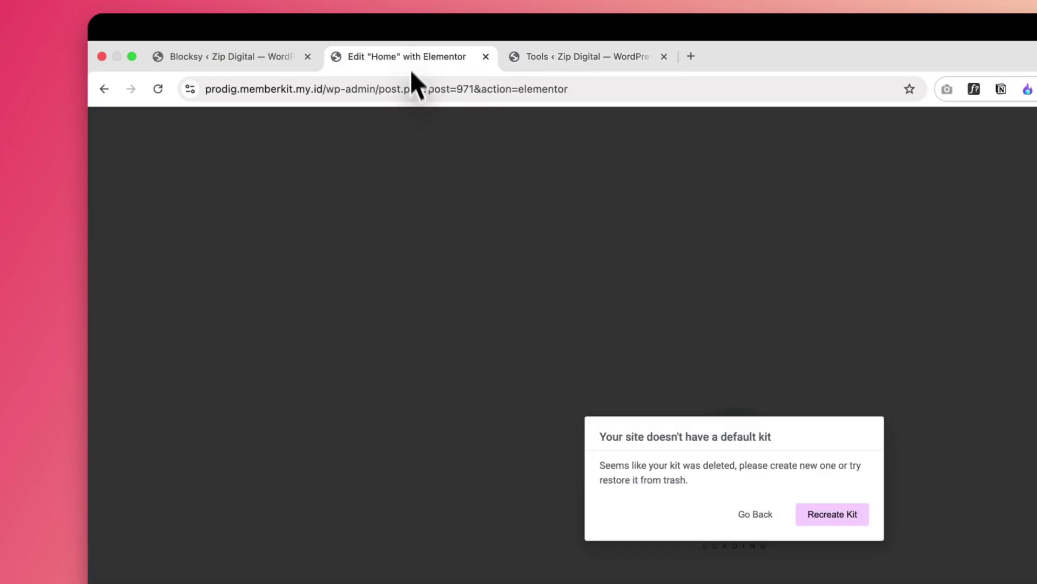
{"action": "left_click", "coordinate": [158, 88]}
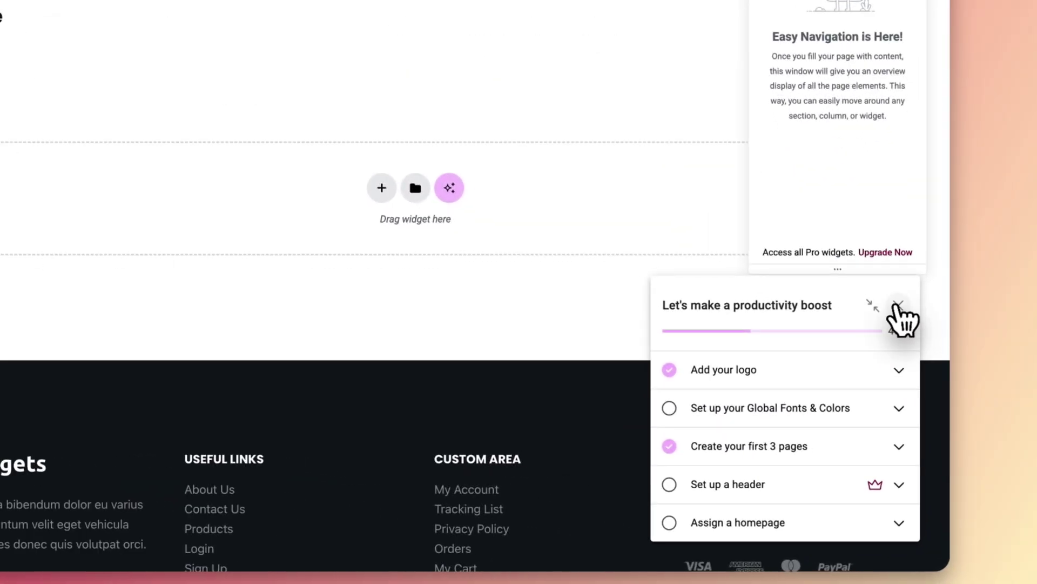
{"action": "left_click", "coordinate": [898, 305]}
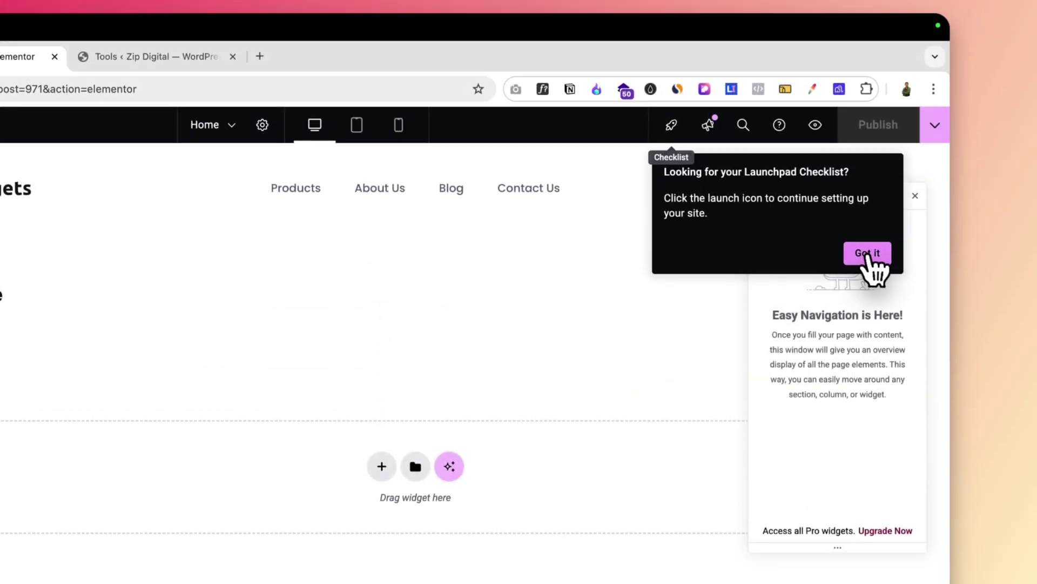
{"action": "left_click", "coordinate": [866, 254]}
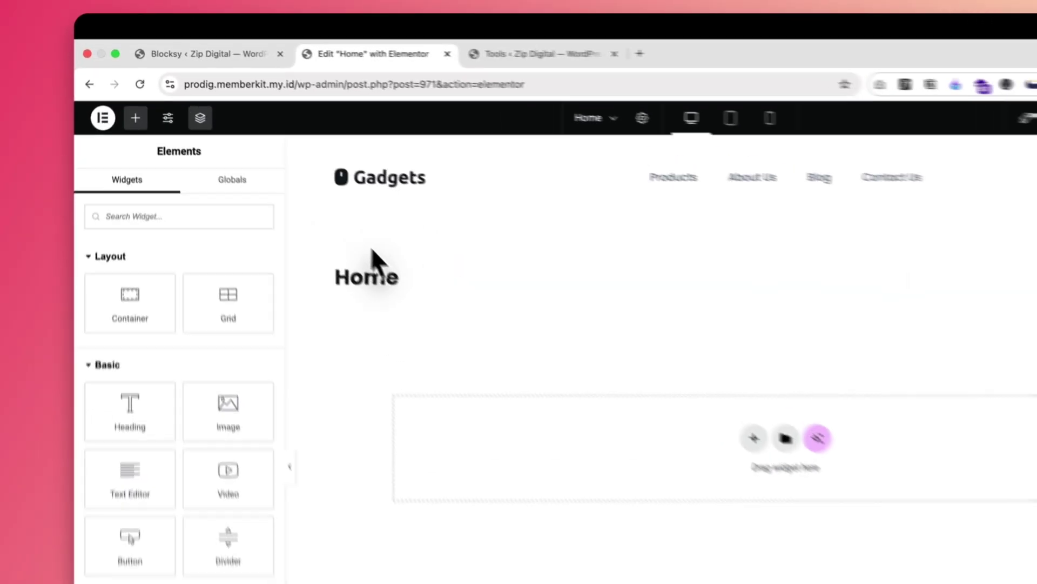
- Set the Home page's layout to Elementor Full Width and publish the change
{"action": "left_click_drag", "start_coordinate": [323, 201], "coordinate": [290, 199]}
{"action": "left_click_drag", "start_coordinate": [374, 292], "coordinate": [349, 292]}
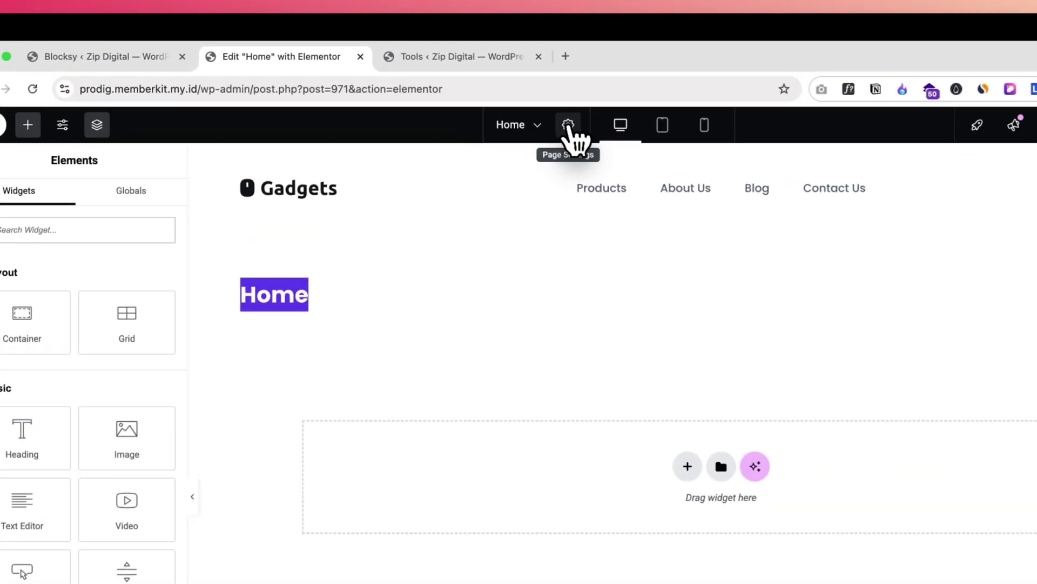
{"action": "left_click", "coordinate": [492, 88]}
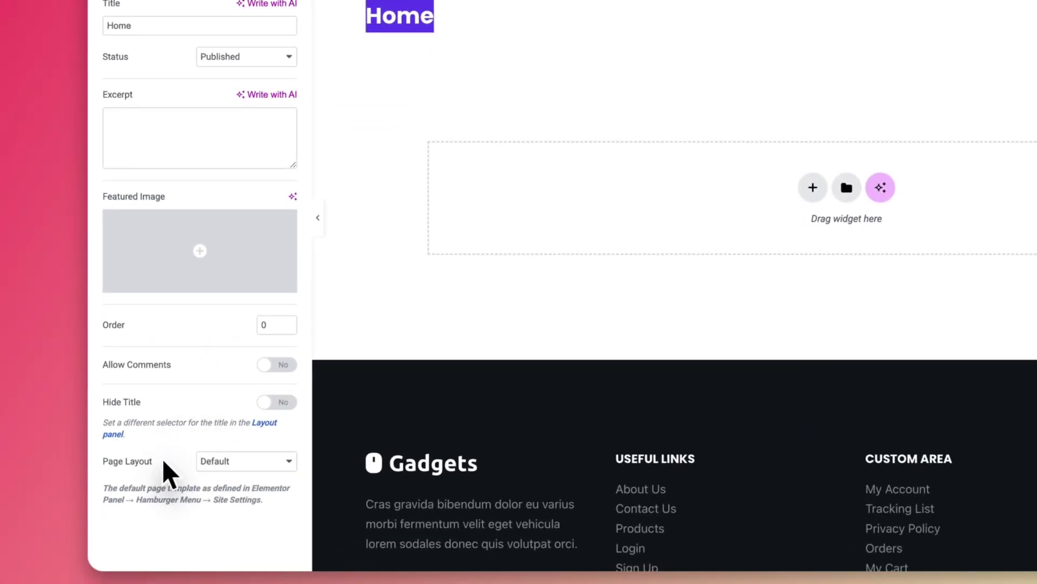
{"action": "left_click_drag", "start_coordinate": [164, 464], "coordinate": [116, 465]}
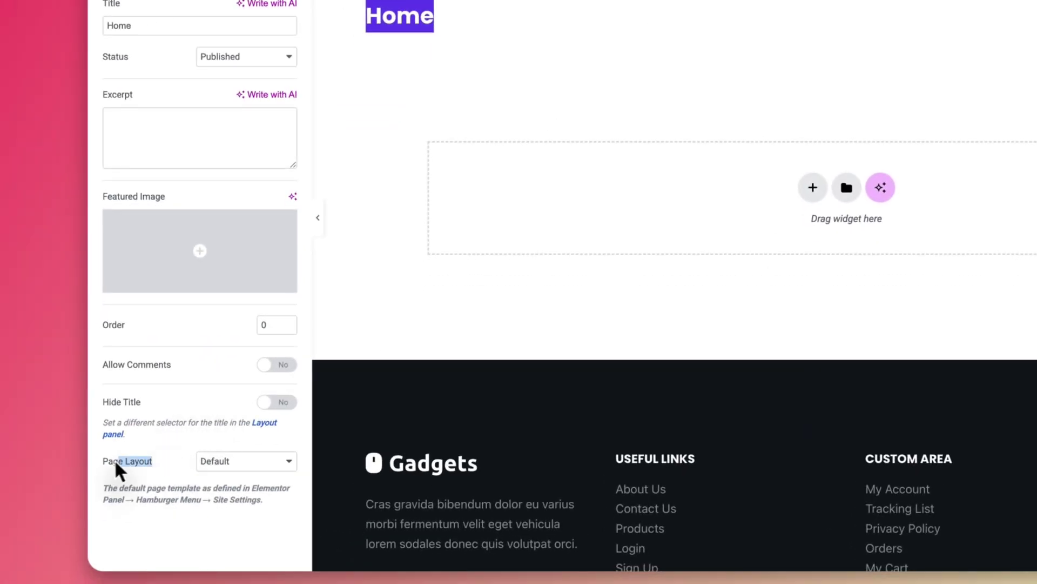
{"action": "left_click", "coordinate": [241, 463]}
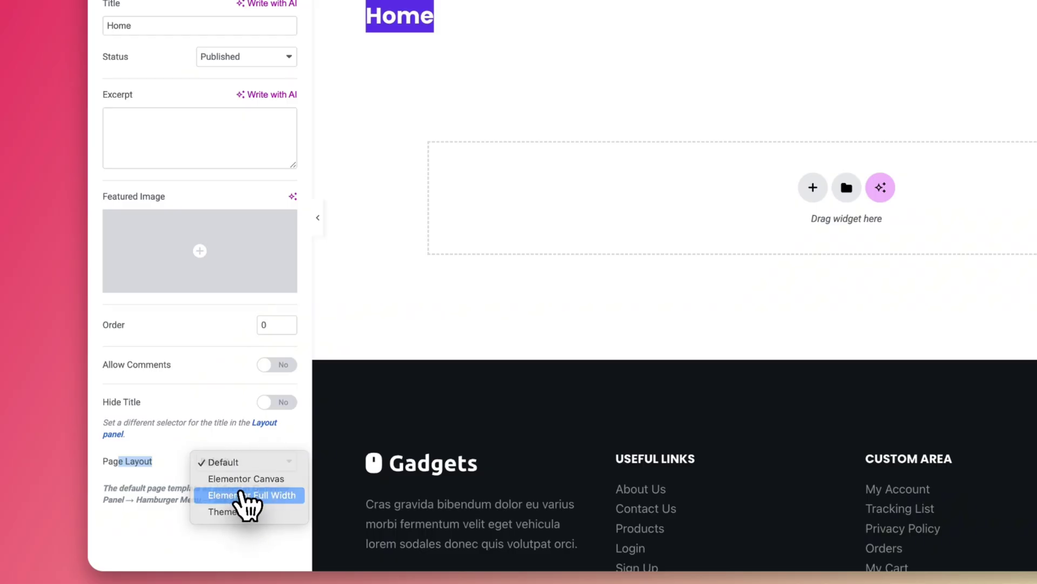
{"action": "left_click", "coordinate": [243, 495]}
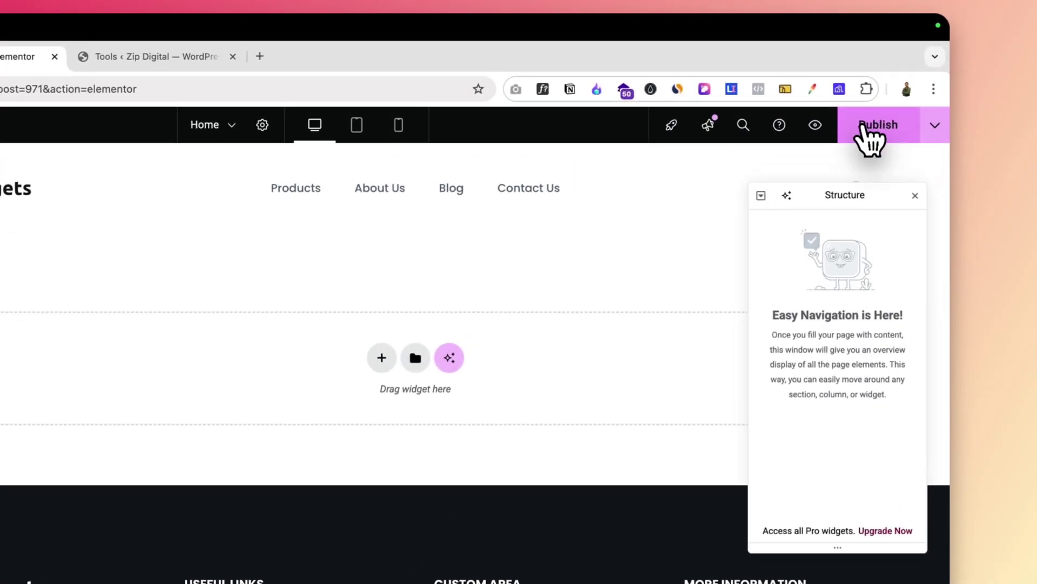
{"action": "left_click", "coordinate": [898, 89]}
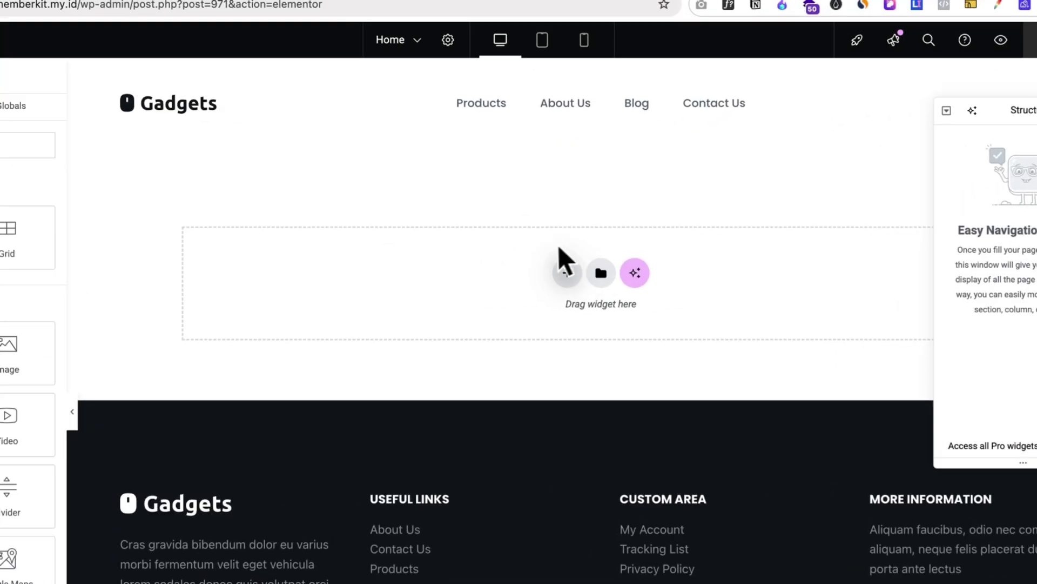
- Add a Flexbox container with two equal side-by-side columns to the Home page
{"action": "left_click", "coordinate": [567, 275]}
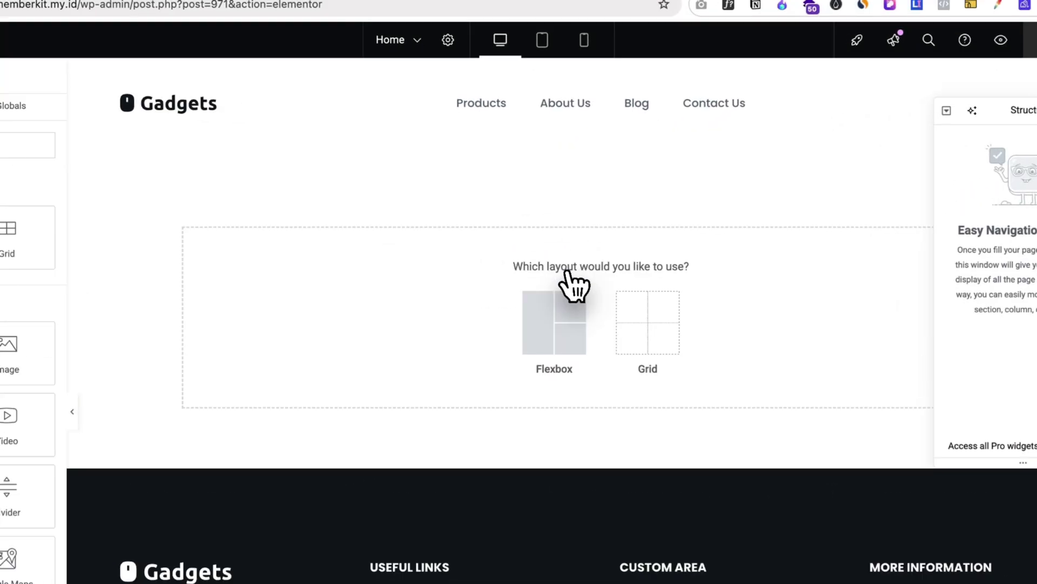
{"action": "left_click", "coordinate": [555, 320]}
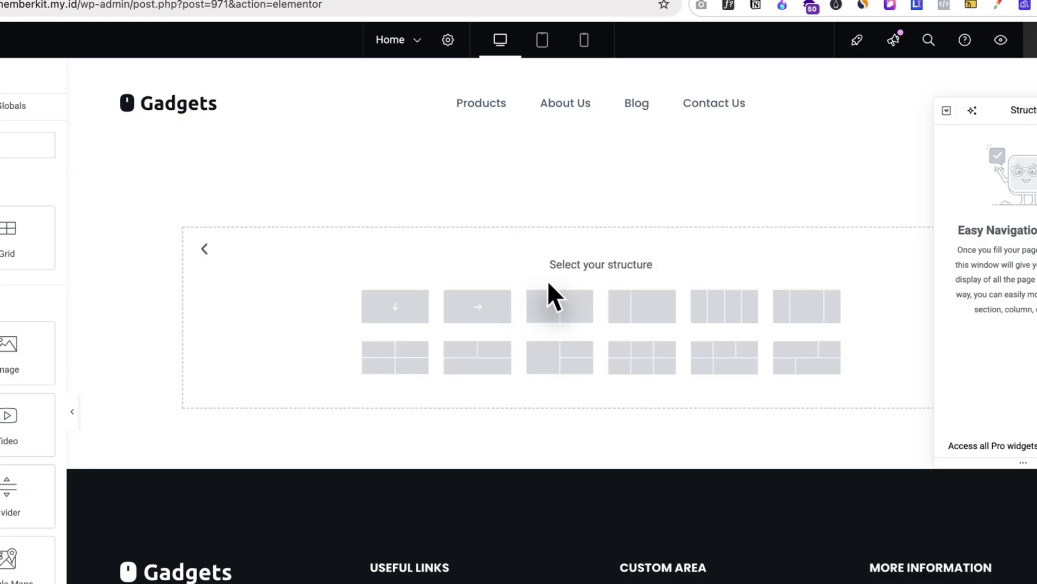
{"action": "left_click", "coordinate": [562, 314]}
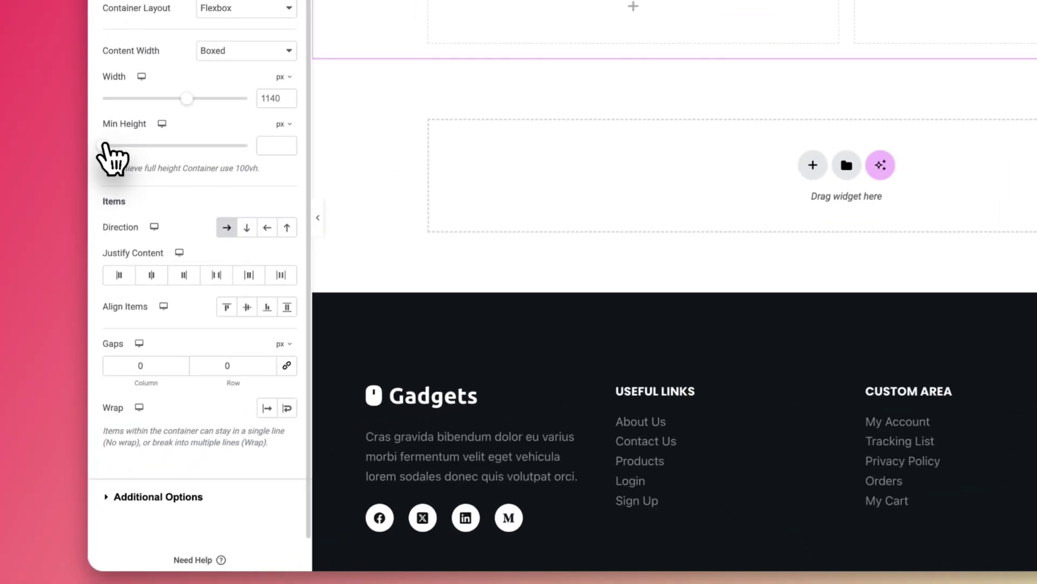
- Set the outer container's minimum height to 715 px
{"action": "left_click_drag", "start_coordinate": [98, 287], "coordinate": [119, 287]}
{"action": "left_click_drag", "start_coordinate": [136, 146], "coordinate": [167, 146]}
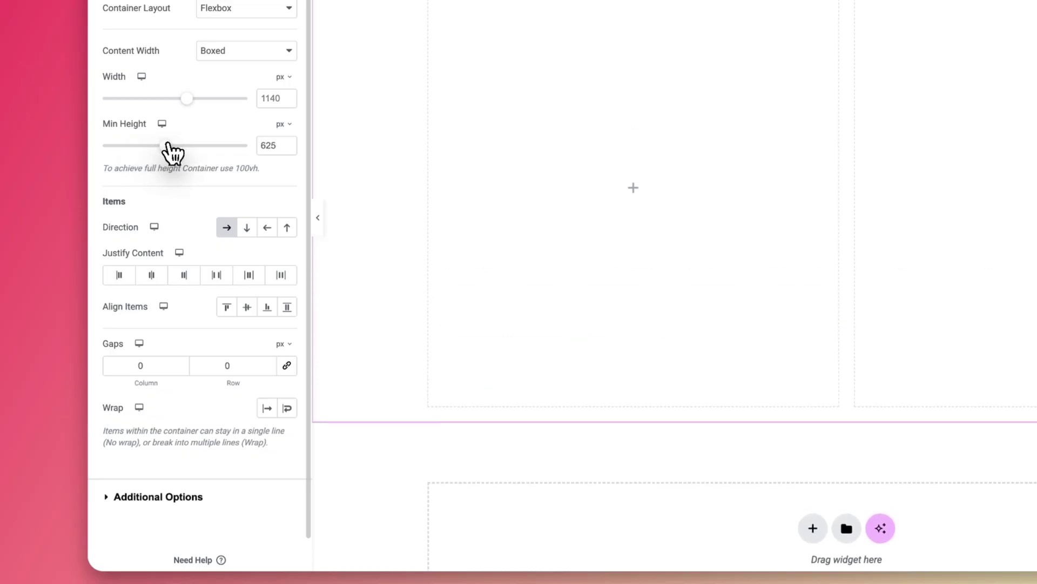
{"action": "left_click_drag", "start_coordinate": [275, 145], "coordinate": [223, 155]}
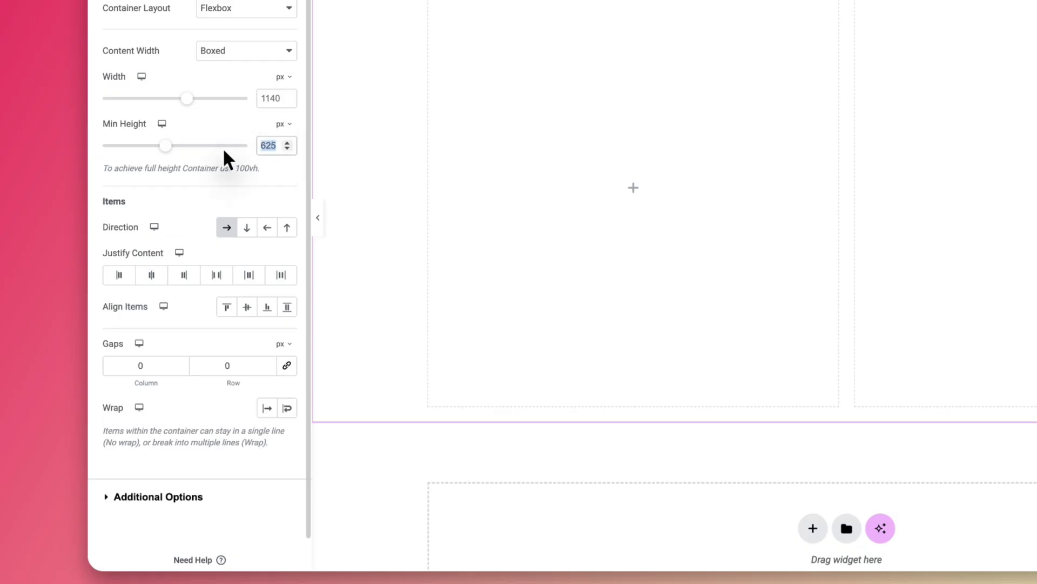
{"action": "type", "text": "71"}
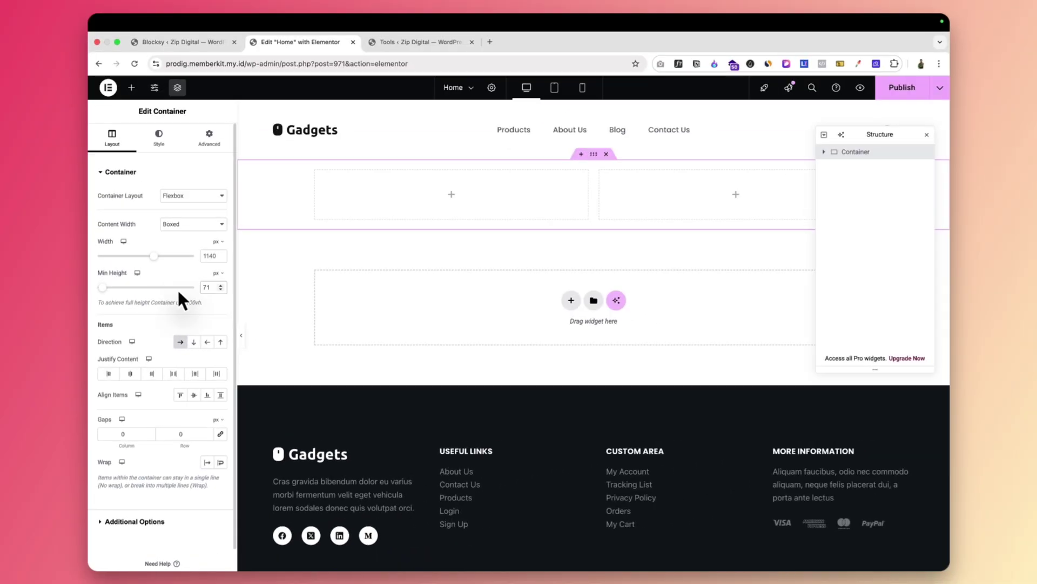
{"action": "type", "text": "5"}
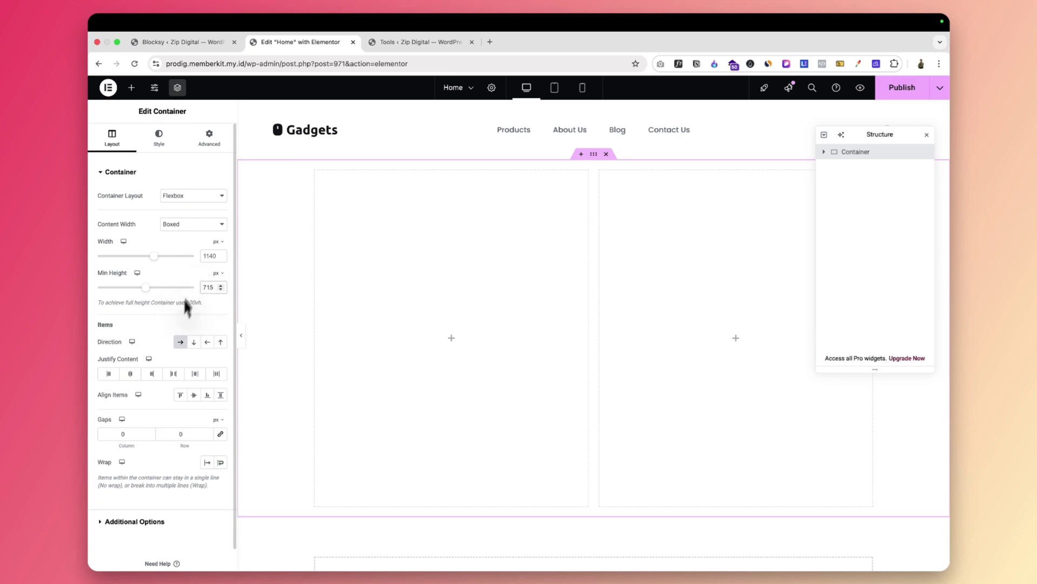
- Align the container's items to the center and set its column gap to 50 px
{"action": "left_click_drag", "start_coordinate": [127, 395], "coordinate": [115, 396]}
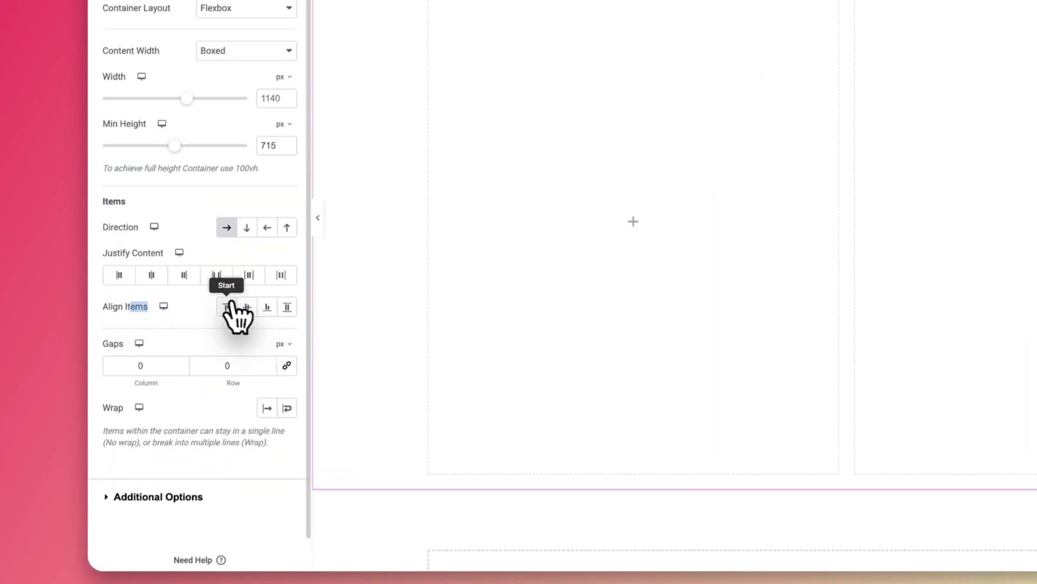
{"action": "left_click", "coordinate": [247, 308]}
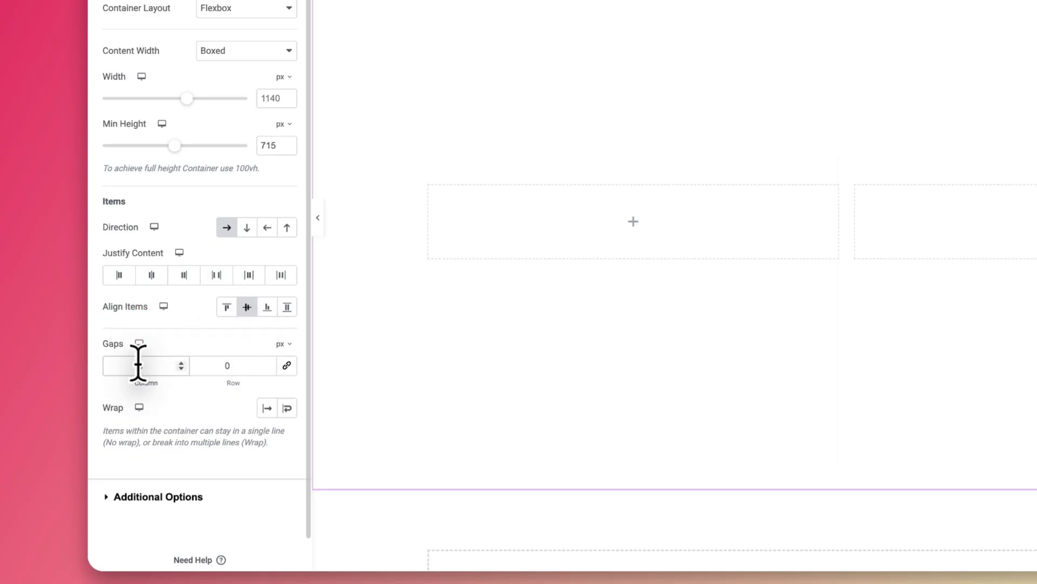
{"action": "type", "text": "0"}
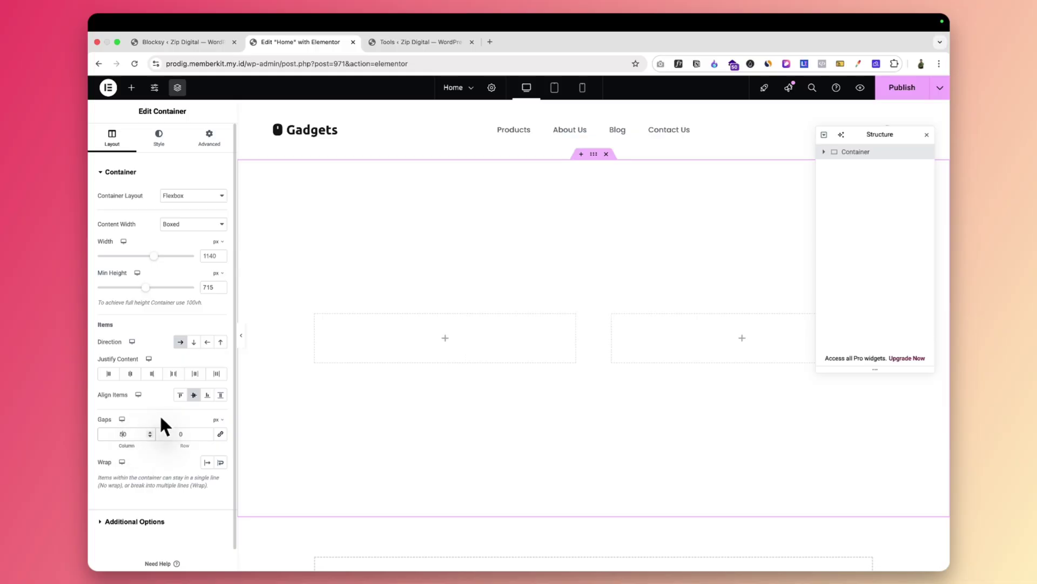
- Set the outer container's normal background type to Classic
{"action": "left_click", "coordinate": [160, 136]}
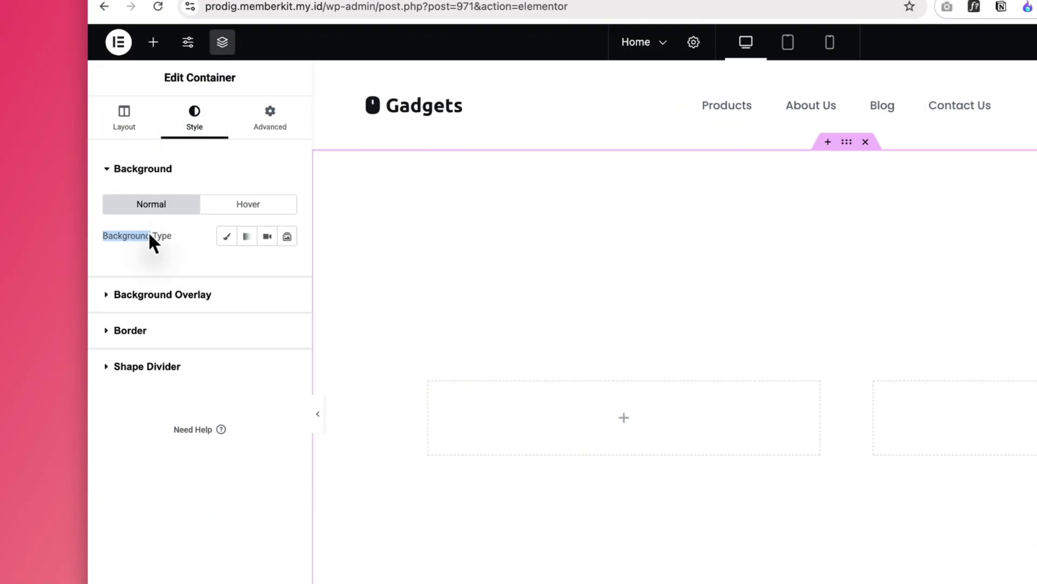
{"action": "left_click", "coordinate": [227, 236]}
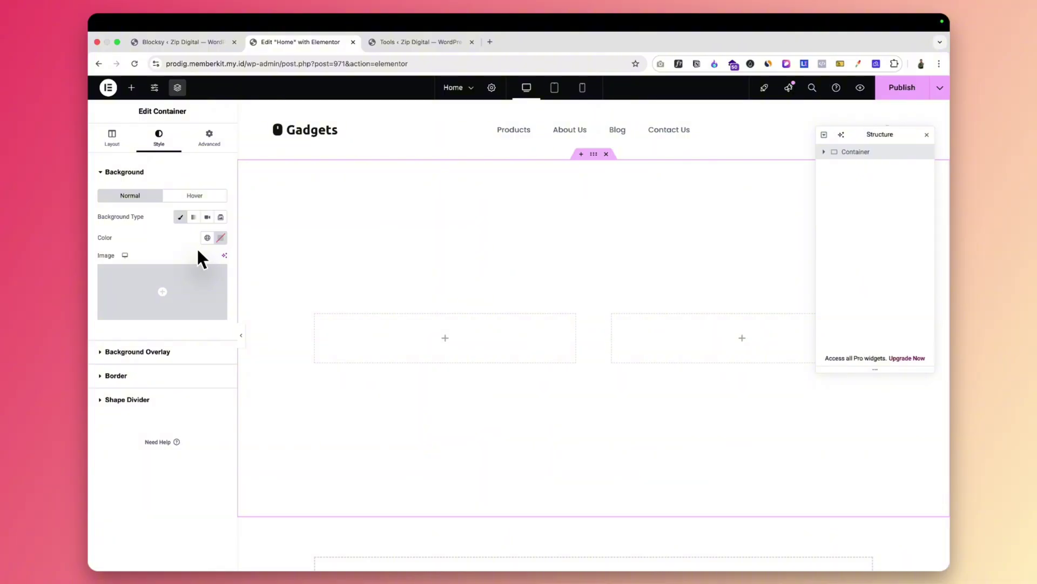
{"action": "left_click", "coordinate": [221, 238]}
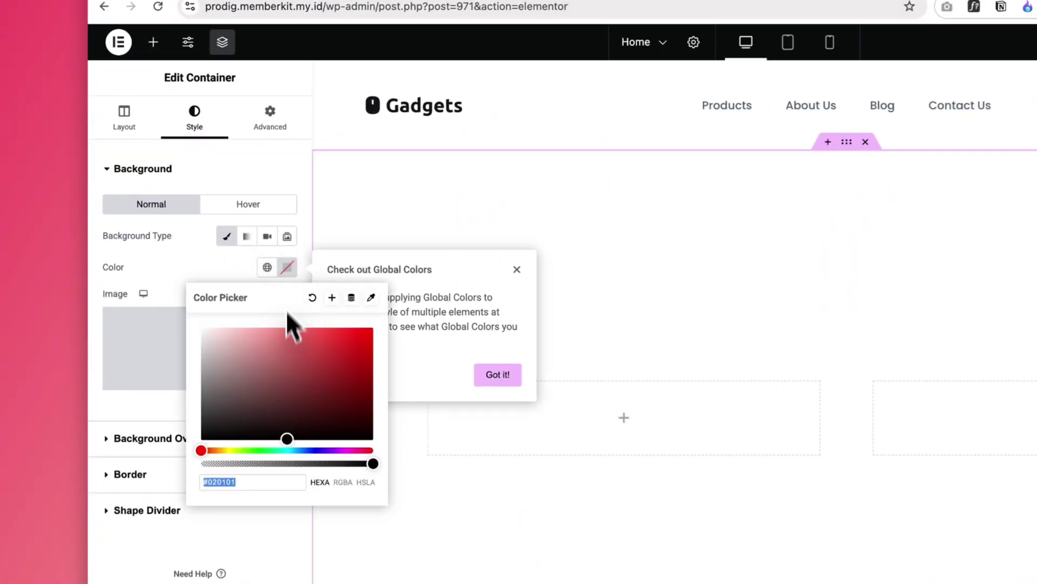
{"action": "mouse_move", "coordinate": [294, 356]}
{"action": "left_mouse_down"}
{"action": "mouse_move", "coordinate": [366, 334]}
{"action": "mouse_move", "coordinate": [352, 361]}
{"action": "mouse_move", "coordinate": [338, 338]}
{"action": "mouse_move", "coordinate": [339, 368]}
{"action": "left_mouse_up"}
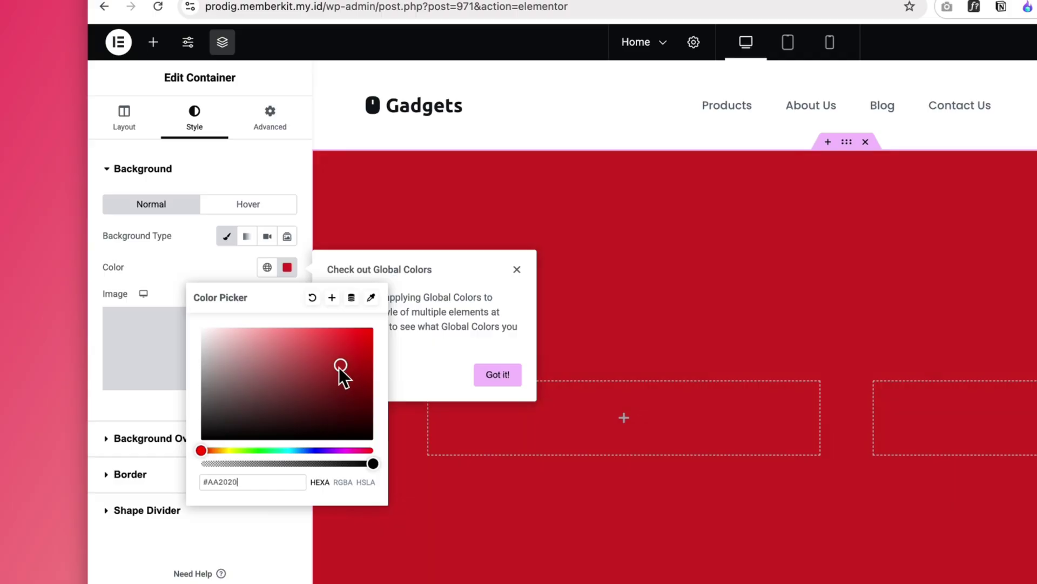
{"action": "mouse_move", "coordinate": [211, 450]}
{"action": "left_mouse_down"}
{"action": "mouse_move", "coordinate": [242, 456]}
{"action": "mouse_move", "coordinate": [254, 412]}
{"action": "mouse_move", "coordinate": [162, 489]}
{"action": "left_mouse_up"}
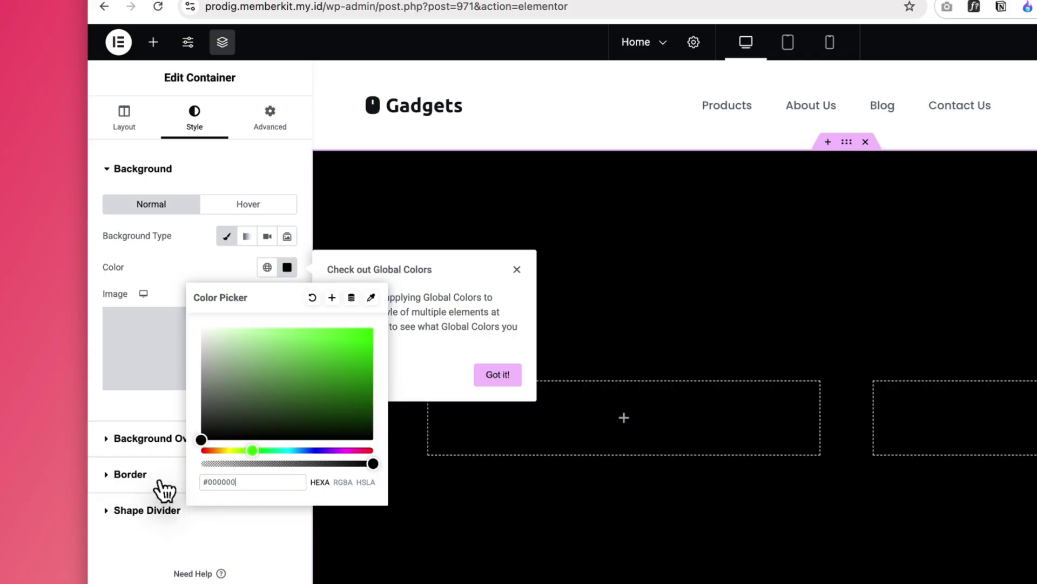
{"action": "left_click", "coordinate": [313, 297]}
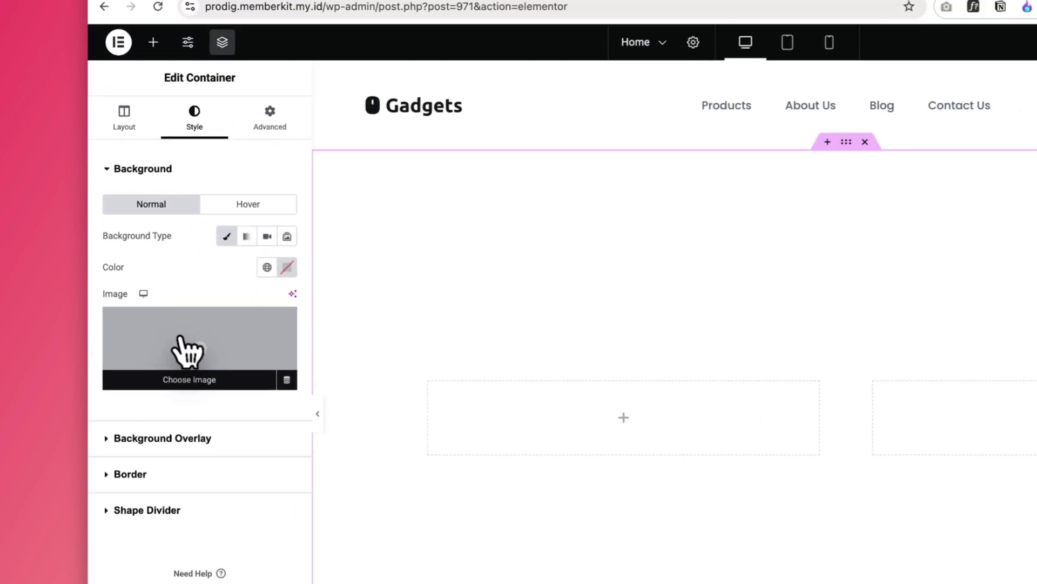
- Use the "Background" image from the media library as the outer container's background image
{"action": "left_click", "coordinate": [156, 296]}
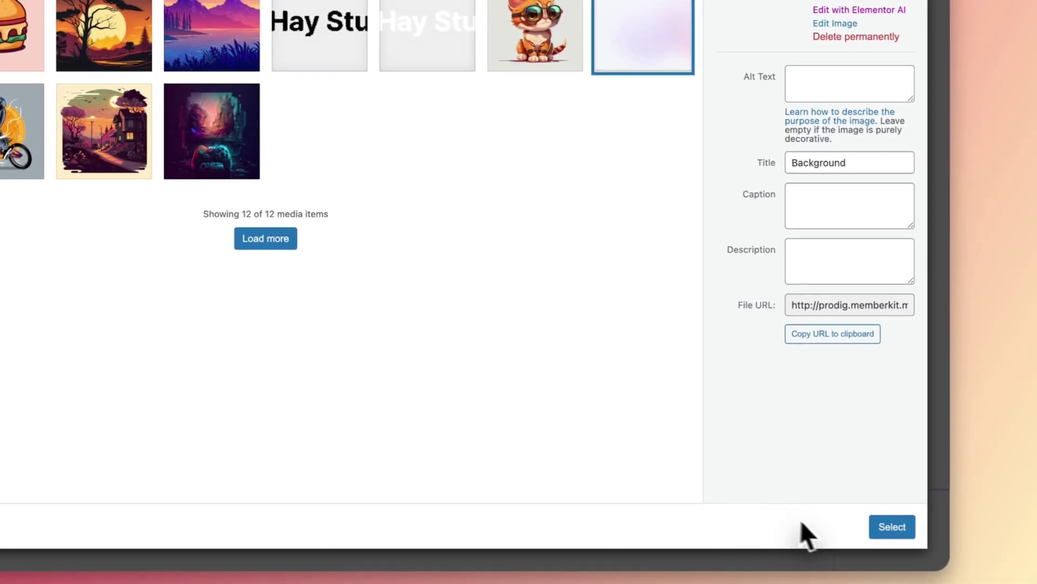
{"action": "left_click", "coordinate": [889, 528]}
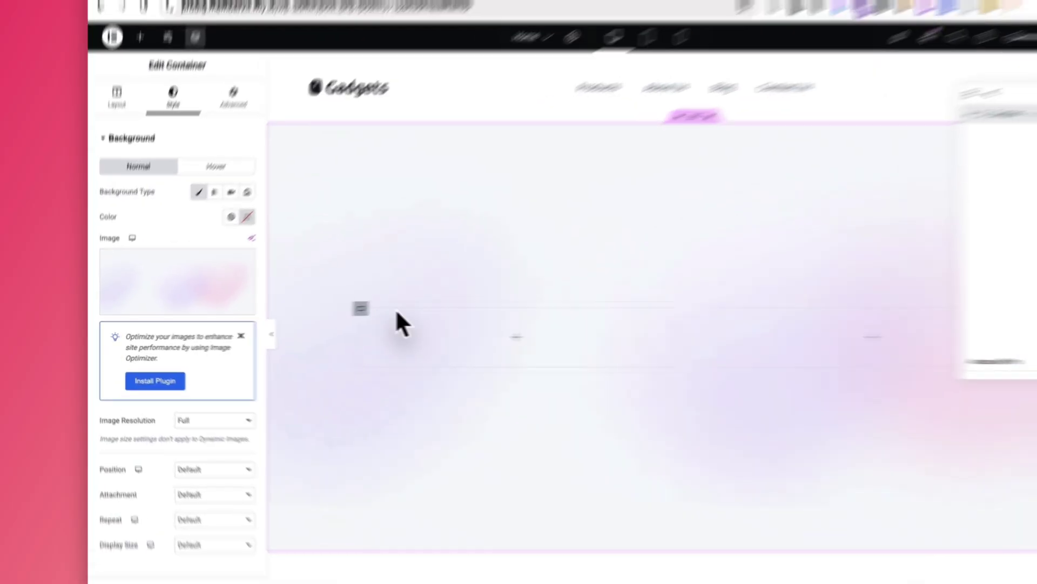
- Add a Heading widget to the left inner container of the hero section
{"action": "mouse_move", "coordinate": [523, 322]}
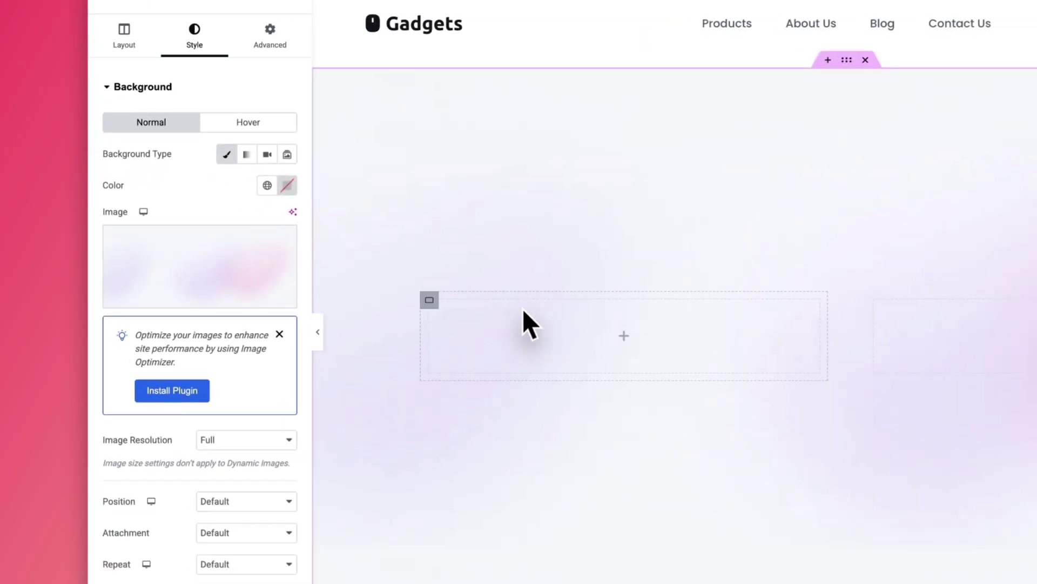
{"action": "left_click", "coordinate": [430, 301]}
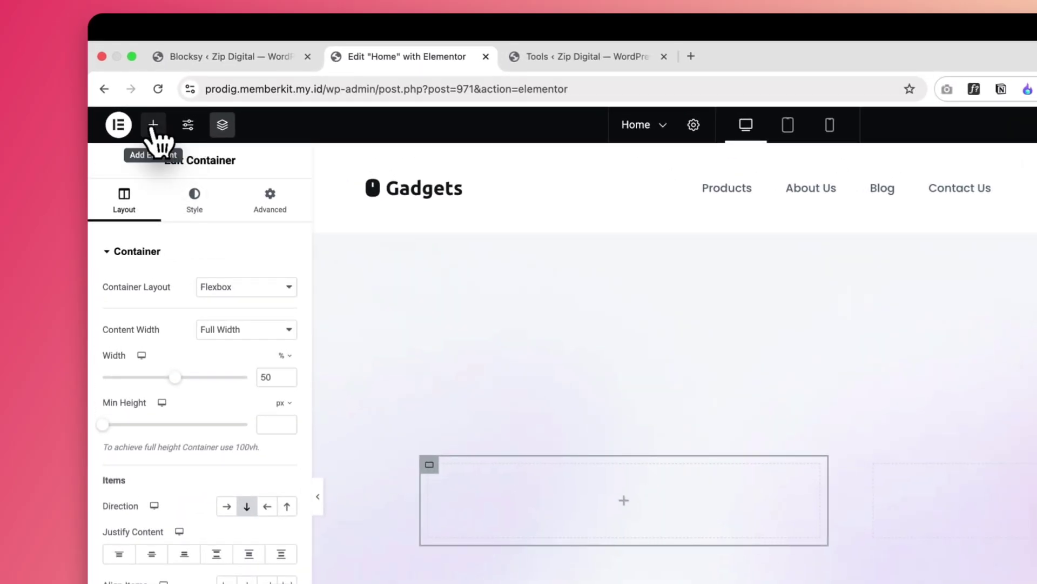
{"action": "left_click", "coordinate": [131, 88]}
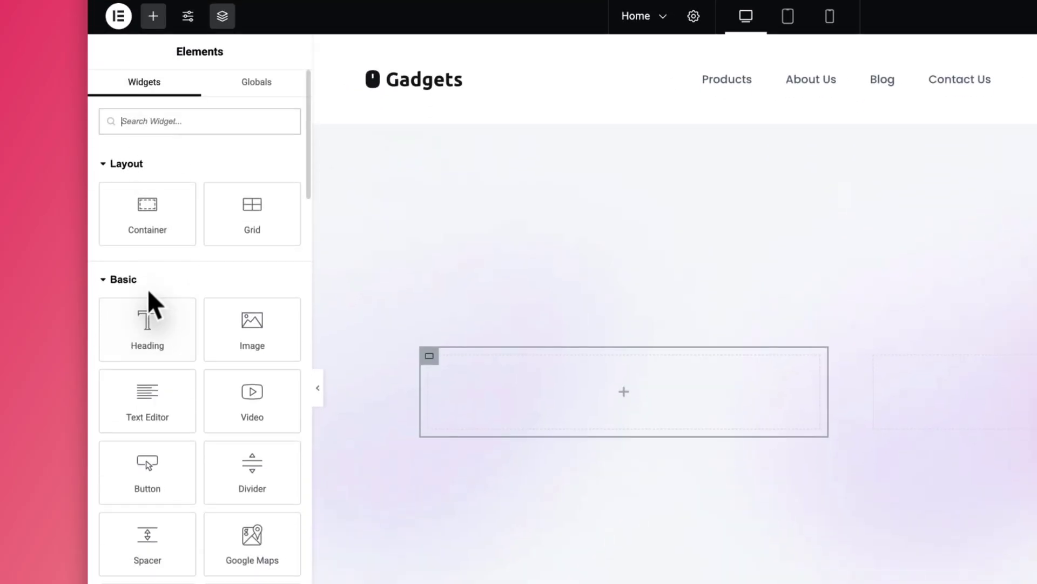
{"action": "left_click", "coordinate": [144, 333]}
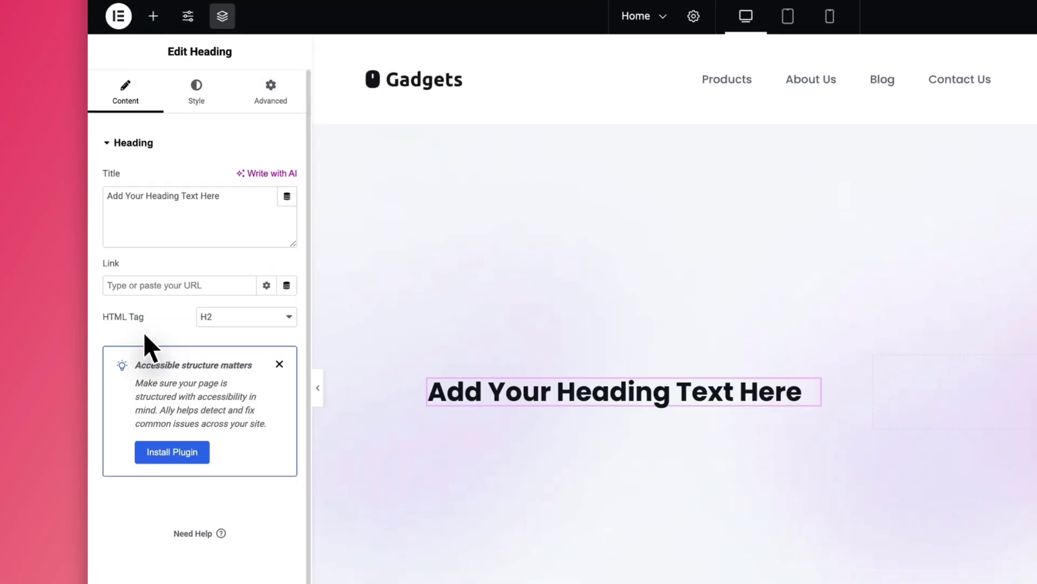
- Add a Text Editor widget and a Button widget below the heading
{"action": "left_click", "coordinate": [154, 18]}
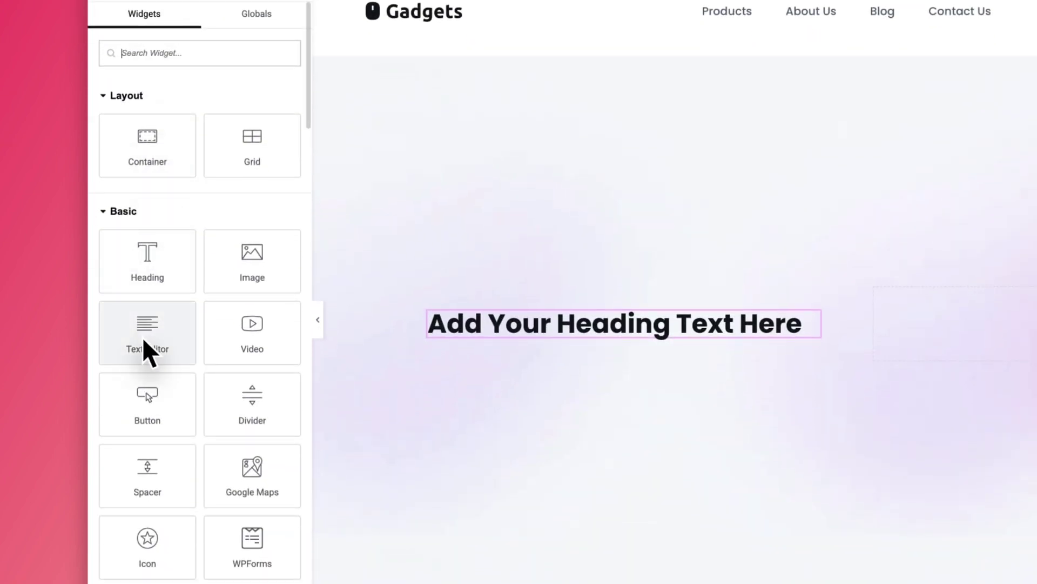
{"action": "left_click", "coordinate": [142, 336]}
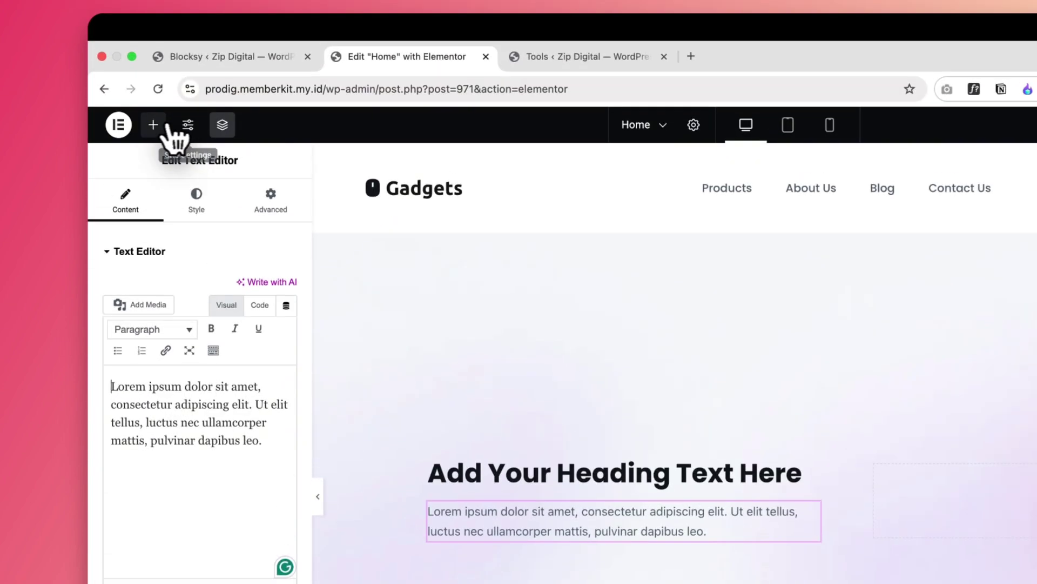
{"action": "left_click", "coordinate": [154, 126]}
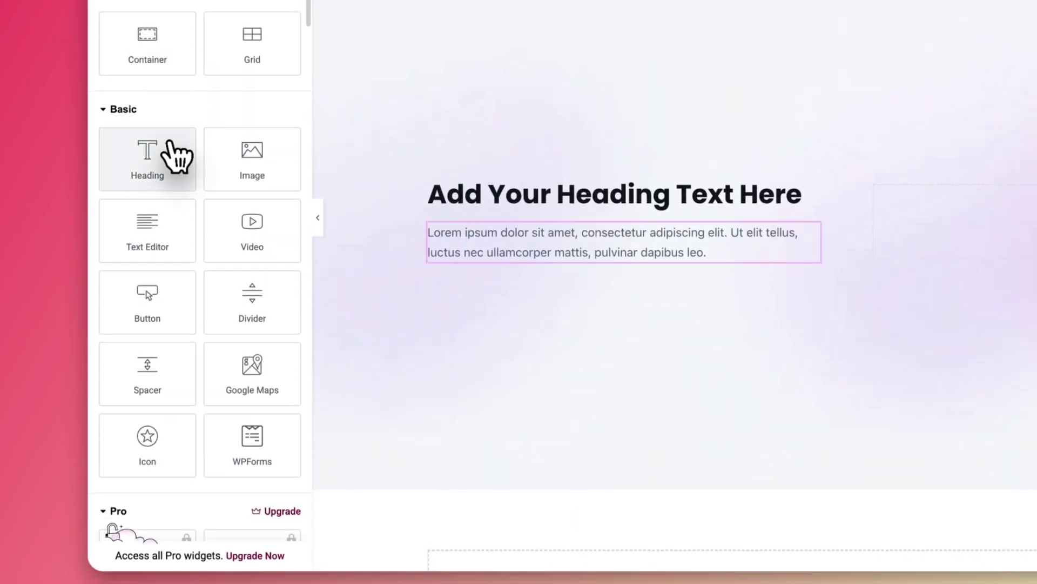
{"action": "left_click", "coordinate": [154, 300]}
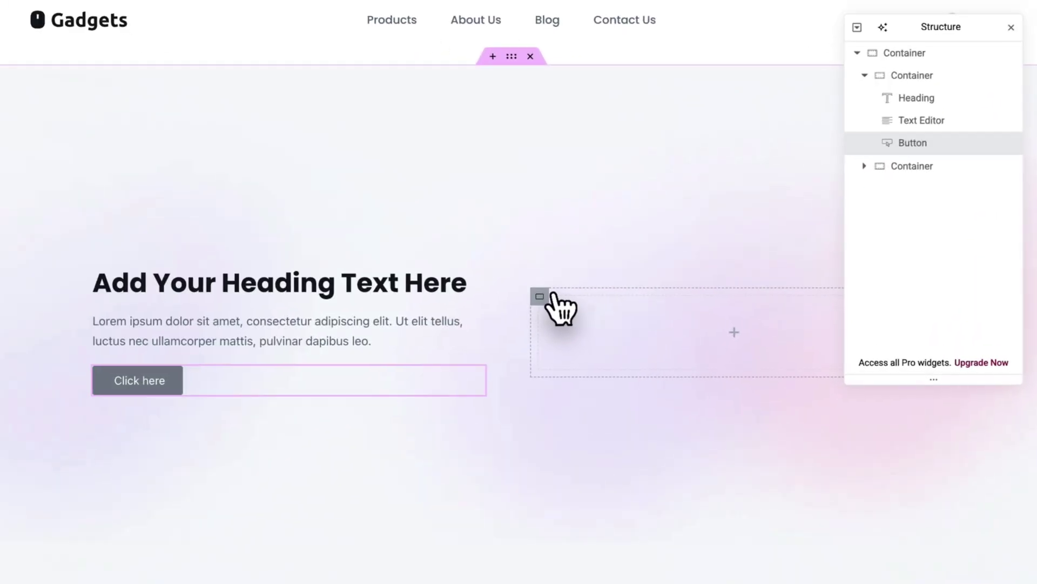
- Add an Image widget to the right inner container and use the "Container" image from the media library in it
{"action": "left_click", "coordinate": [615, 313]}
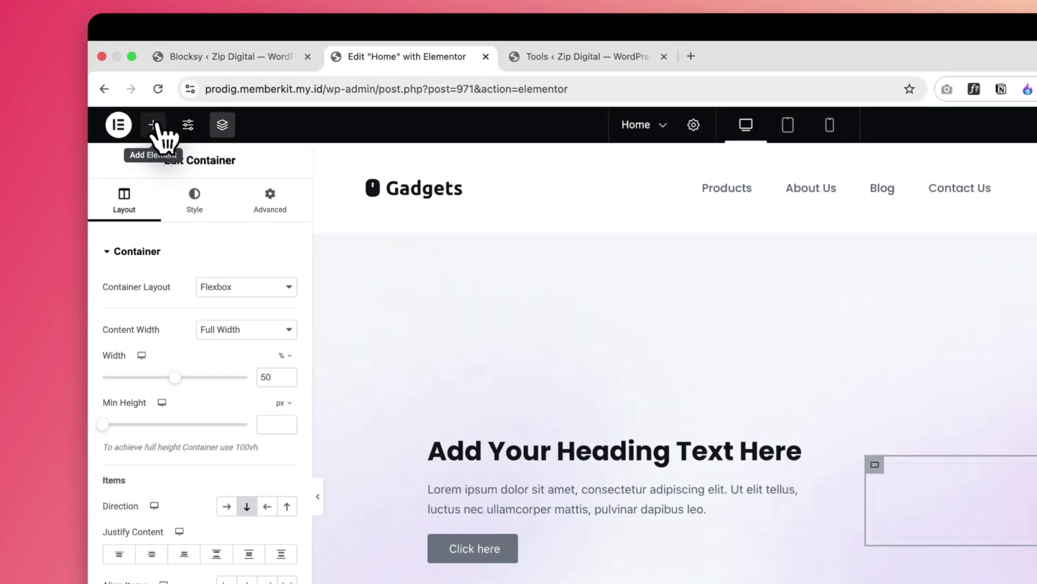
{"action": "left_click", "coordinate": [132, 88]}
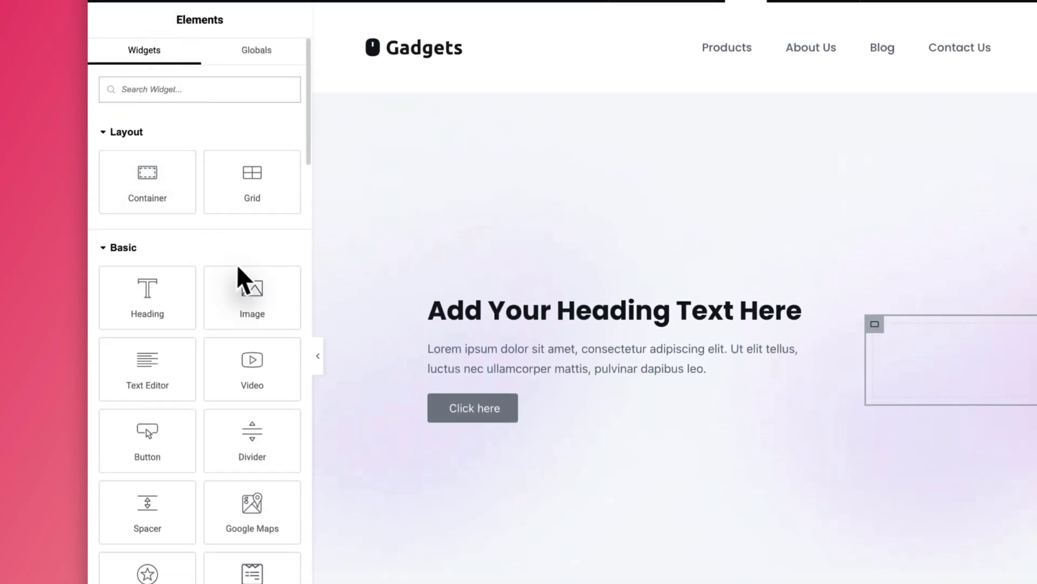
{"action": "left_click", "coordinate": [257, 287]}
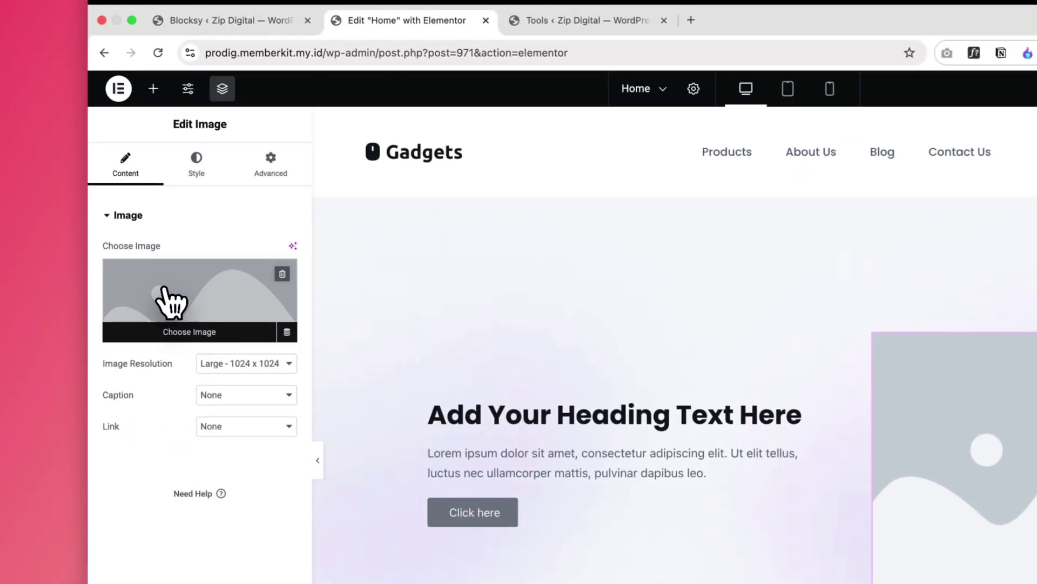
{"action": "left_click", "coordinate": [170, 302]}
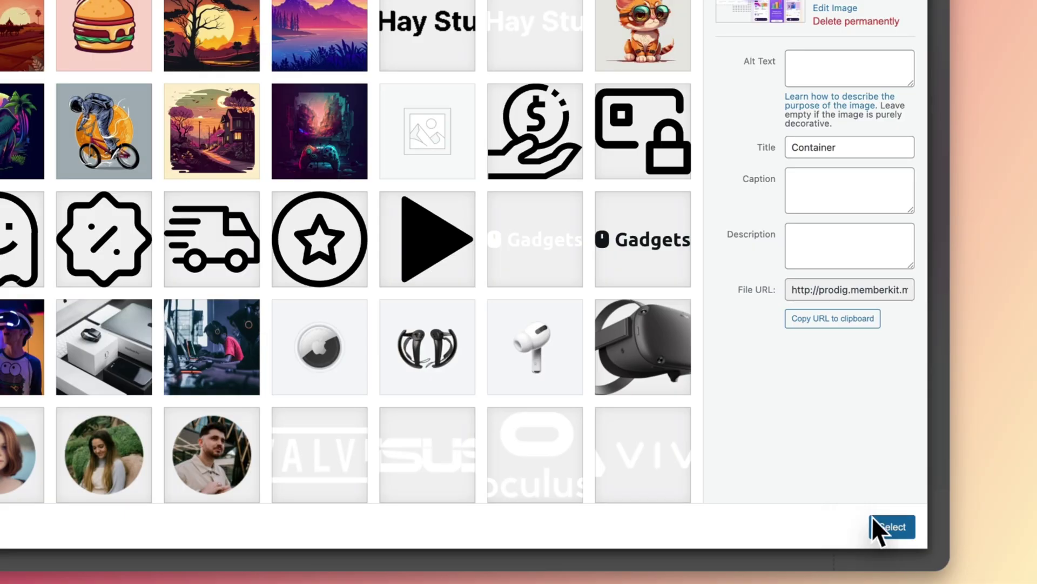
{"action": "left_click", "coordinate": [873, 518]}
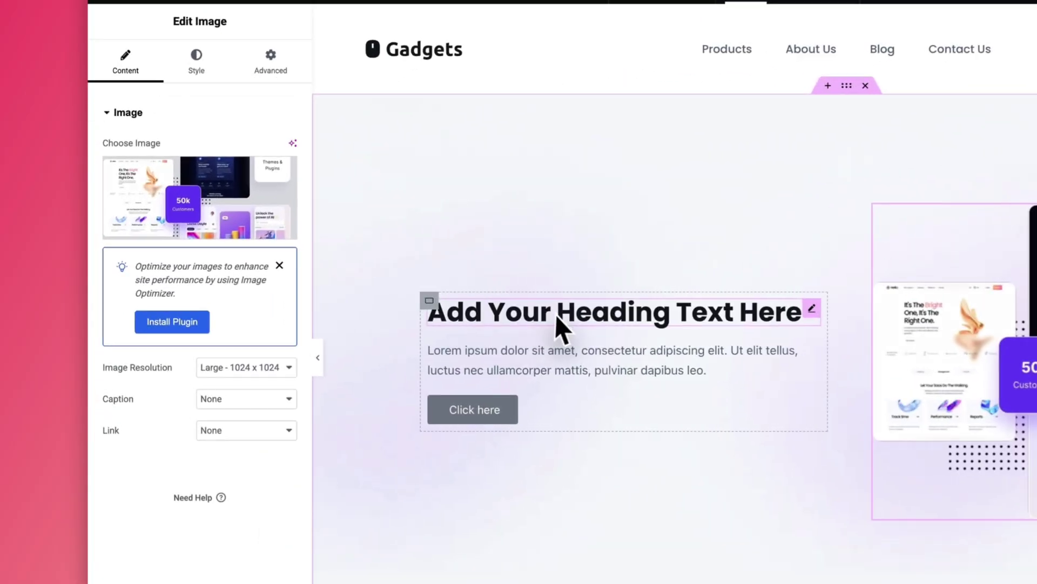
- Replace the heading's title with "Temukan Ribuan Produk Digital Siap Pakai"
{"action": "left_click", "coordinate": [402, 306]}
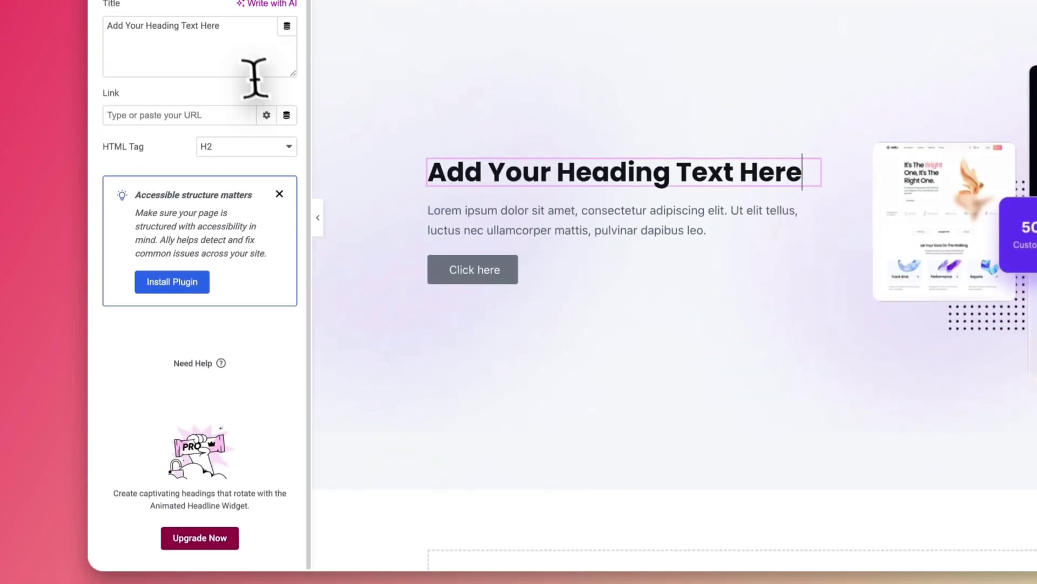
{"action": "left_click_drag", "start_coordinate": [233, 27], "coordinate": [105, 22]}
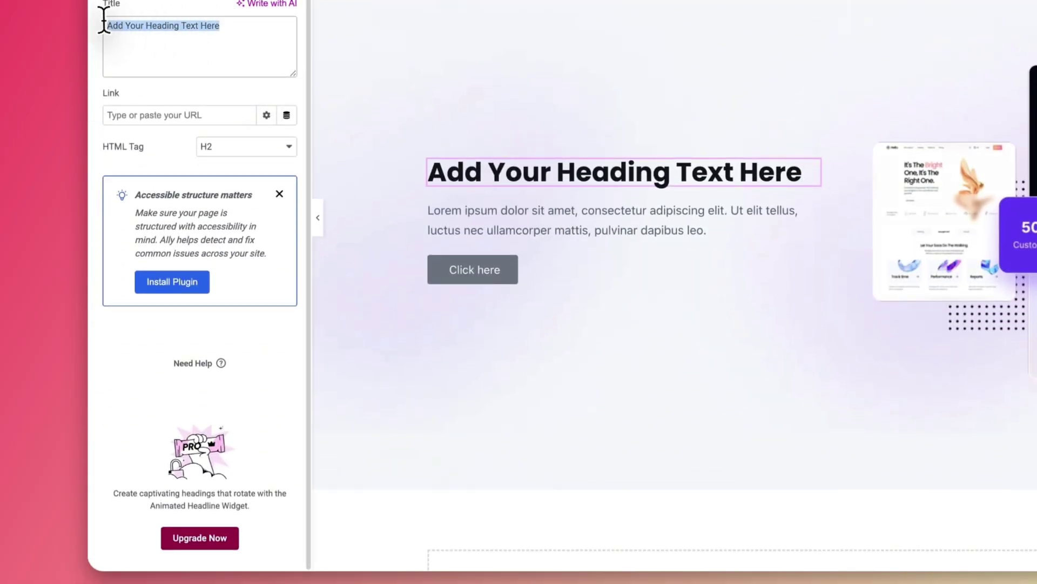
{"action": "key", "text": "BackSpace"}
{"action": "type", "text": "Temukan Ribuan Produk Digital Siap Pakai"}
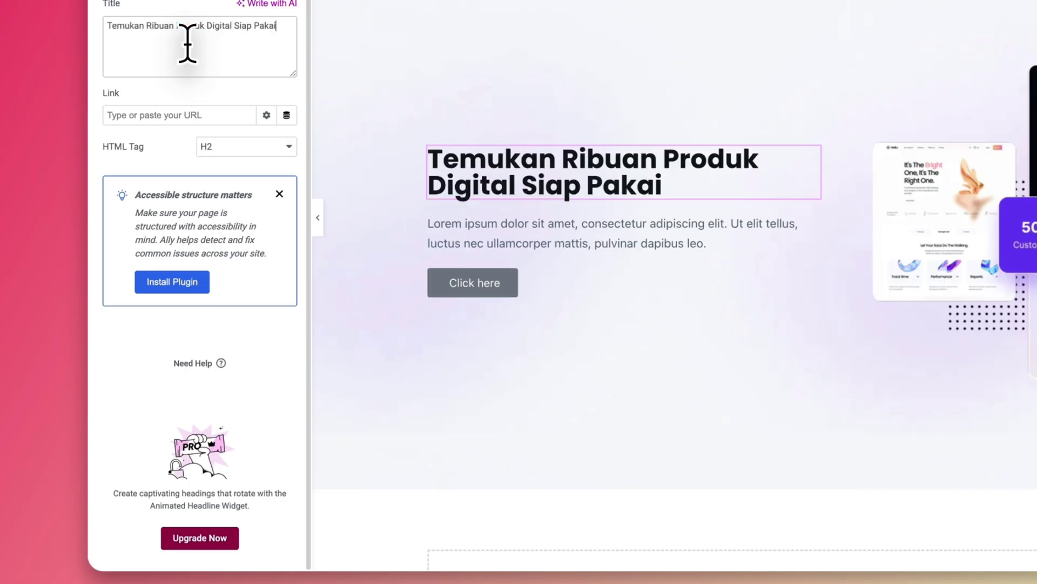
{"action": "left_click", "coordinate": [123, 24]}
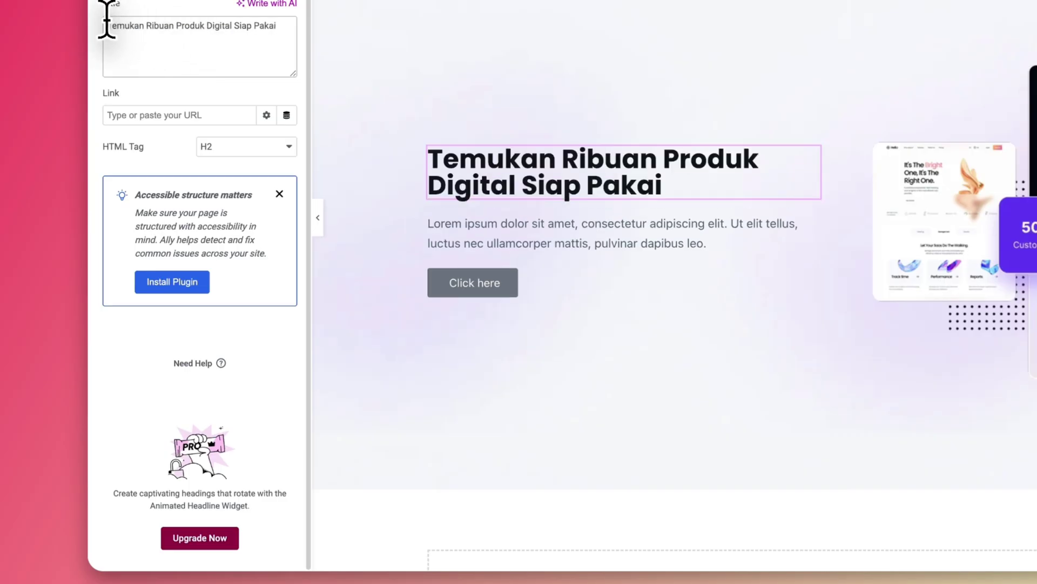
{"action": "left_click_drag", "start_coordinate": [110, 25], "coordinate": [266, 25]}
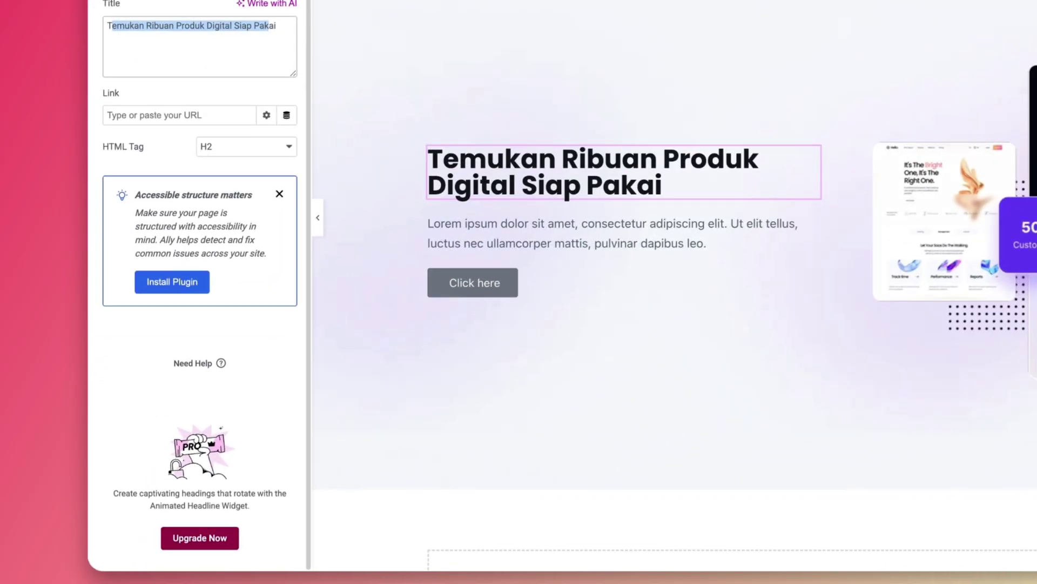
- Open the heading's typography settings
{"action": "left_click", "coordinate": [160, 138]}
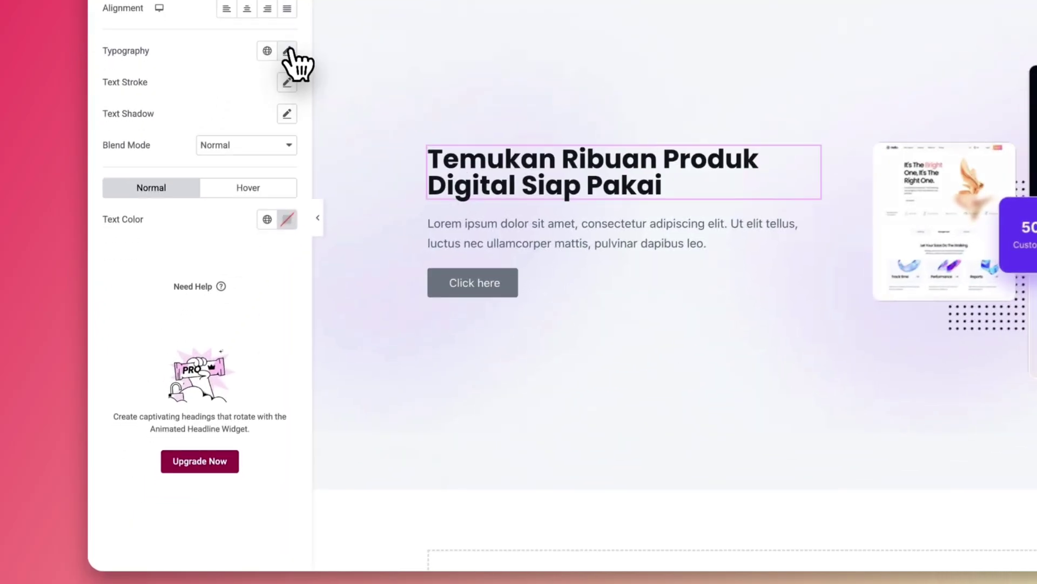
{"action": "left_click", "coordinate": [220, 224]}
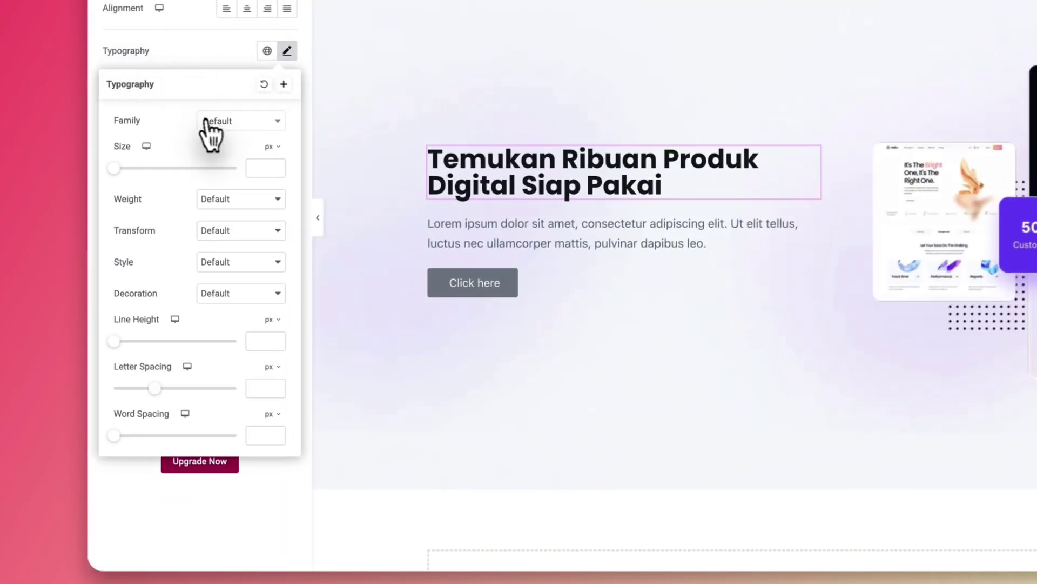
- Try the Asset font family on the heading and return the family to Default
{"action": "left_click", "coordinate": [236, 122]}
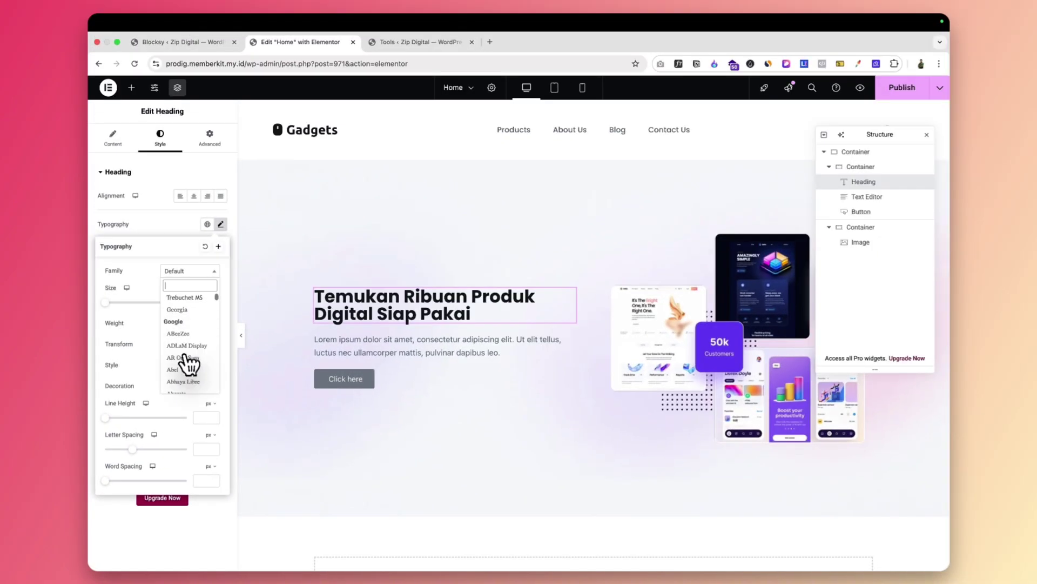
{"action": "scroll", "coordinate": [239, 261], "scroll_direction": "down", "scroll_amount": 5}
{"action": "scroll", "coordinate": [188, 363], "scroll_direction": "down", "scroll_amount": 10}
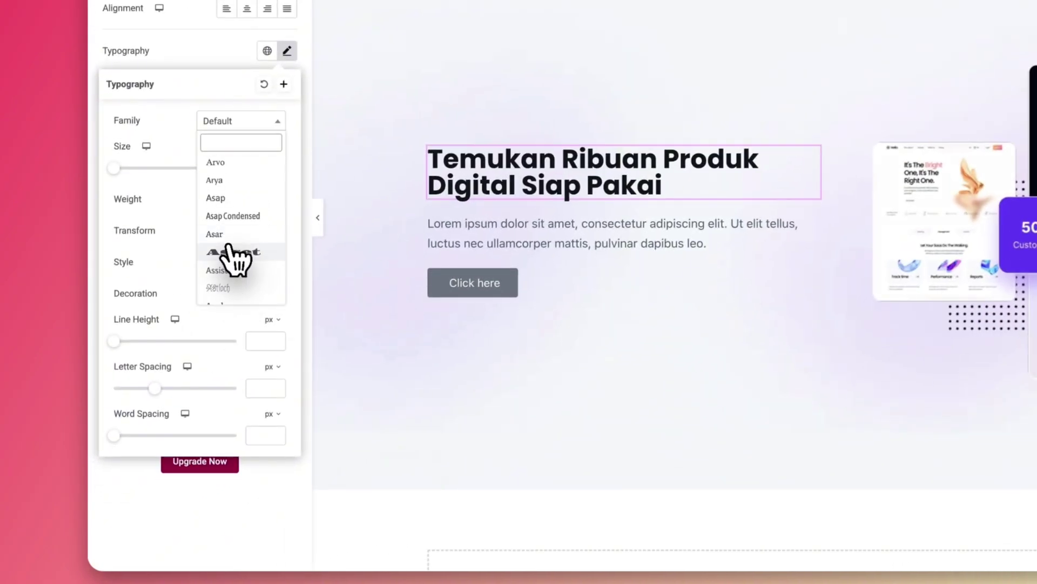
{"action": "left_click", "coordinate": [184, 358]}
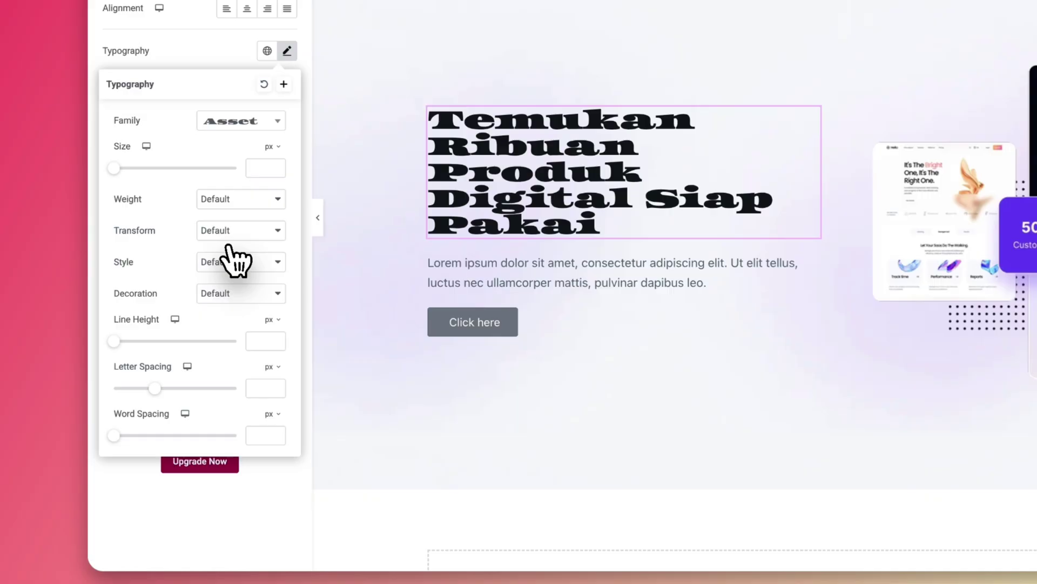
{"action": "left_click", "coordinate": [243, 114]}
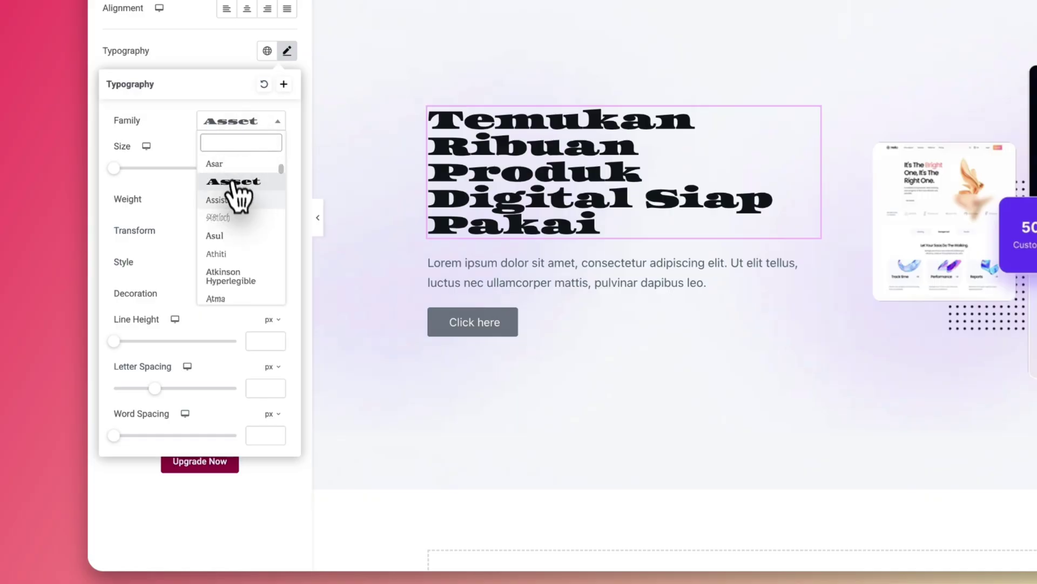
{"action": "scroll", "coordinate": [238, 200], "scroll_direction": "up", "scroll_amount": 15}
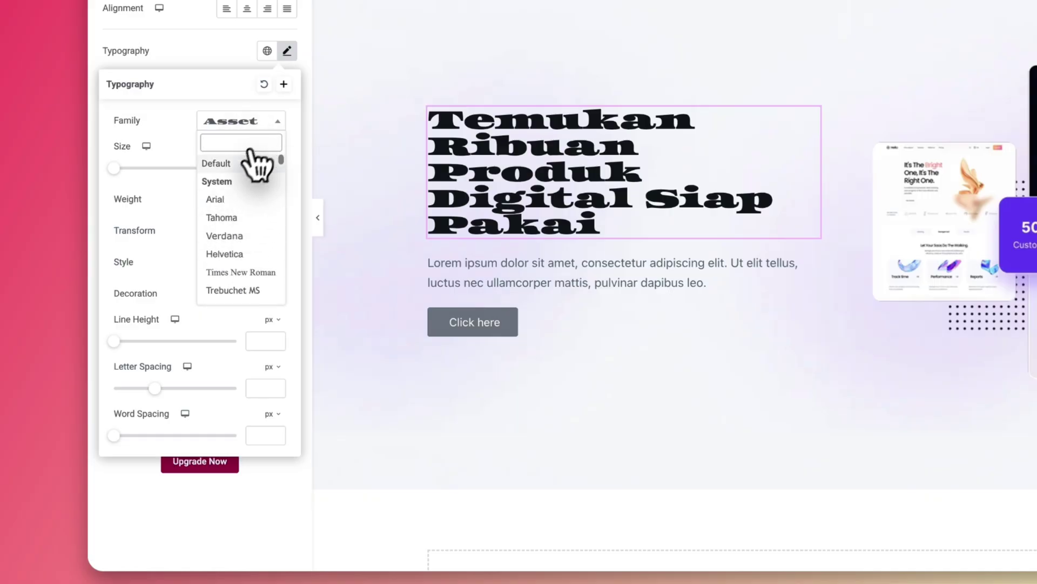
{"action": "left_click", "coordinate": [235, 163]}
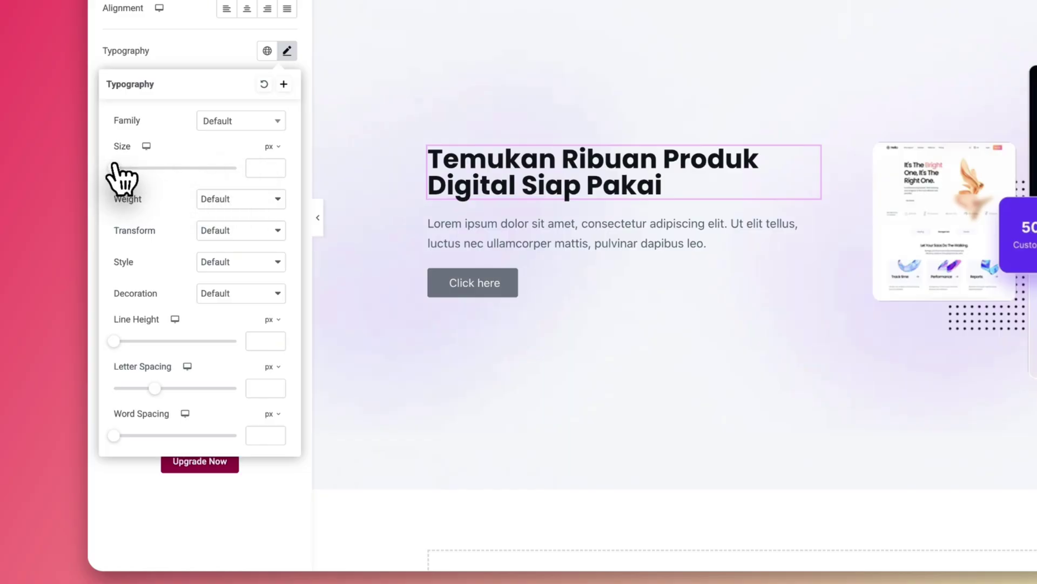
- Set the heading's font size to 56 px
{"action": "left_click_drag", "start_coordinate": [115, 166], "coordinate": [154, 178]}
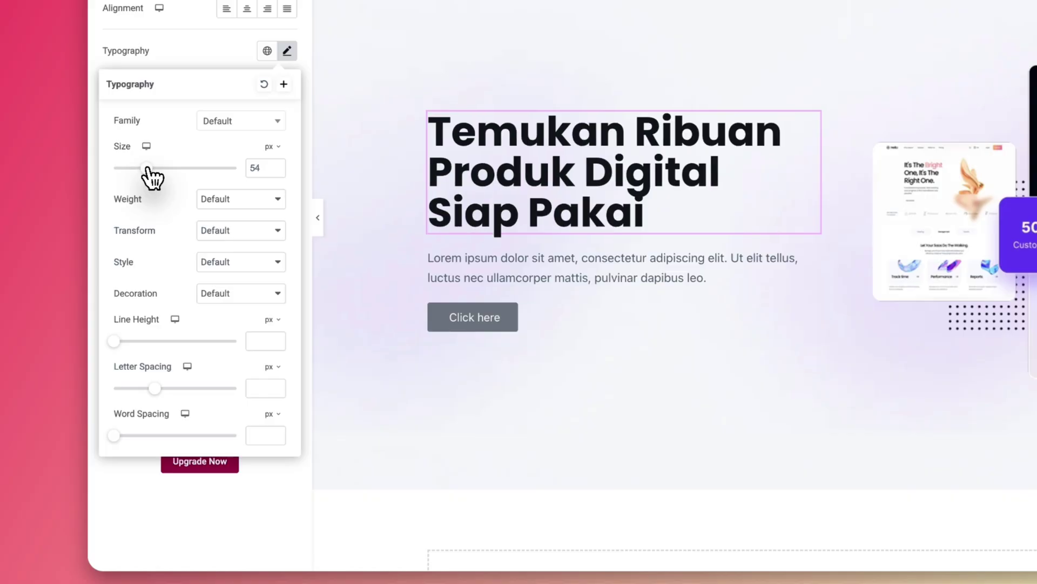
{"action": "left_click", "coordinate": [278, 166]}
{"action": "left_click", "coordinate": [277, 165]}
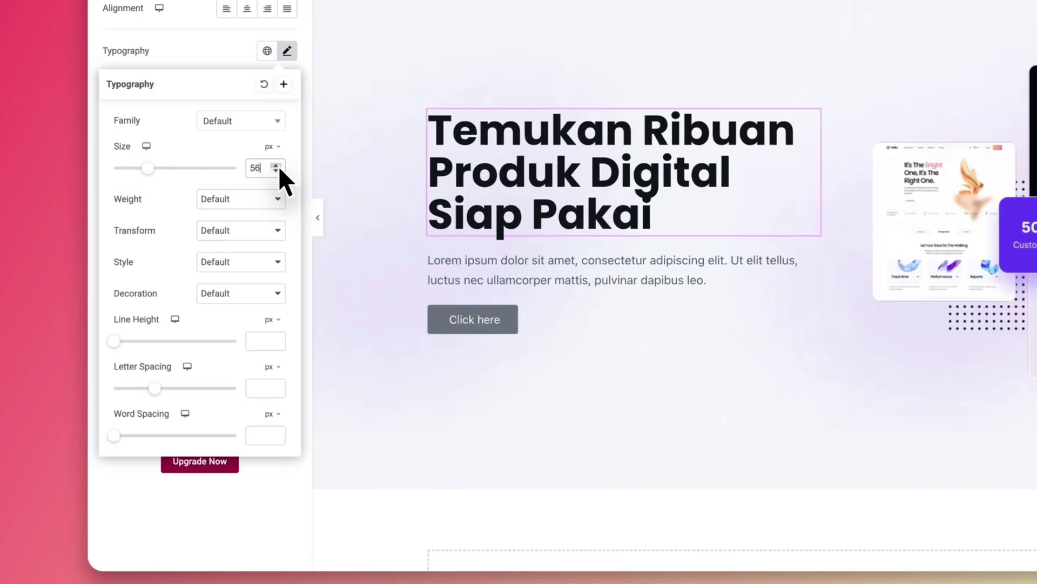
- Try the 300 (Light) font weight on the heading and settle on 800 (Extra Bold)
{"action": "left_click", "coordinate": [233, 199]}
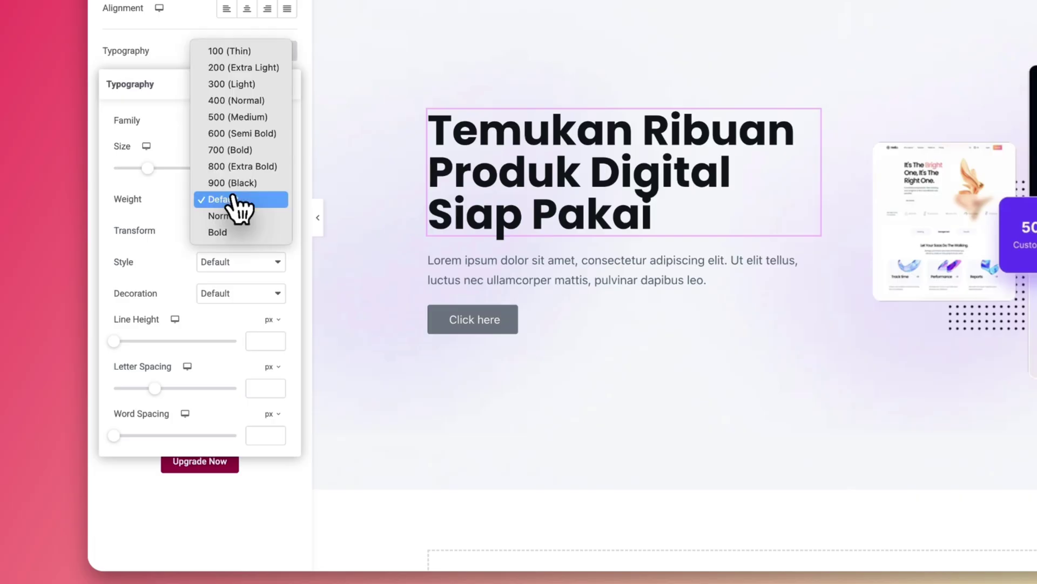
{"action": "left_click", "coordinate": [252, 85]}
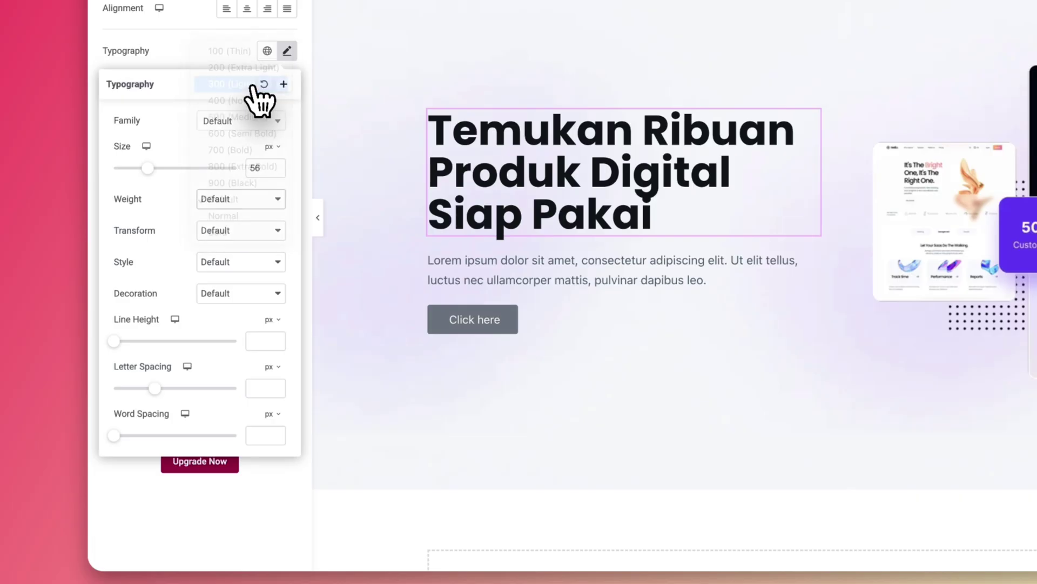
{"action": "left_click", "coordinate": [241, 200]}
{"action": "left_click", "coordinate": [246, 282]}
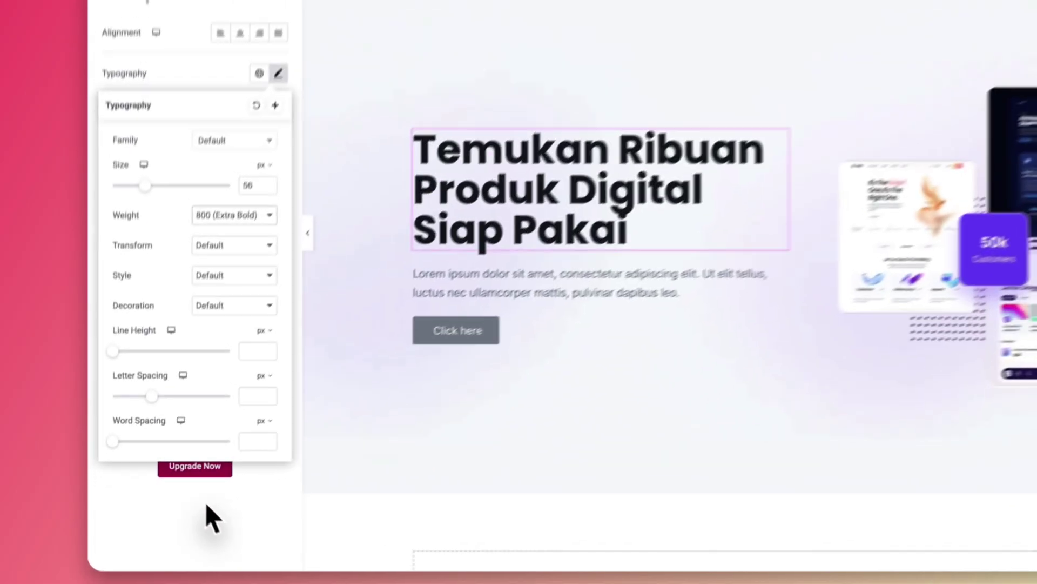
{"action": "left_click", "coordinate": [179, 534]}
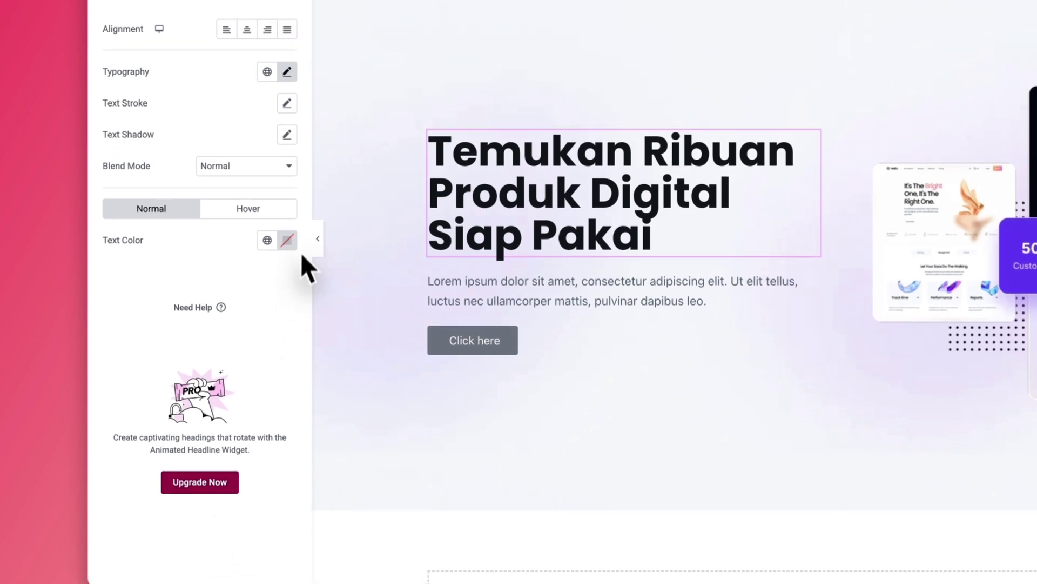
- Try red (#FA0000) as the heading's normal text color and set it to black (#000000)
{"action": "left_click", "coordinate": [287, 219]}
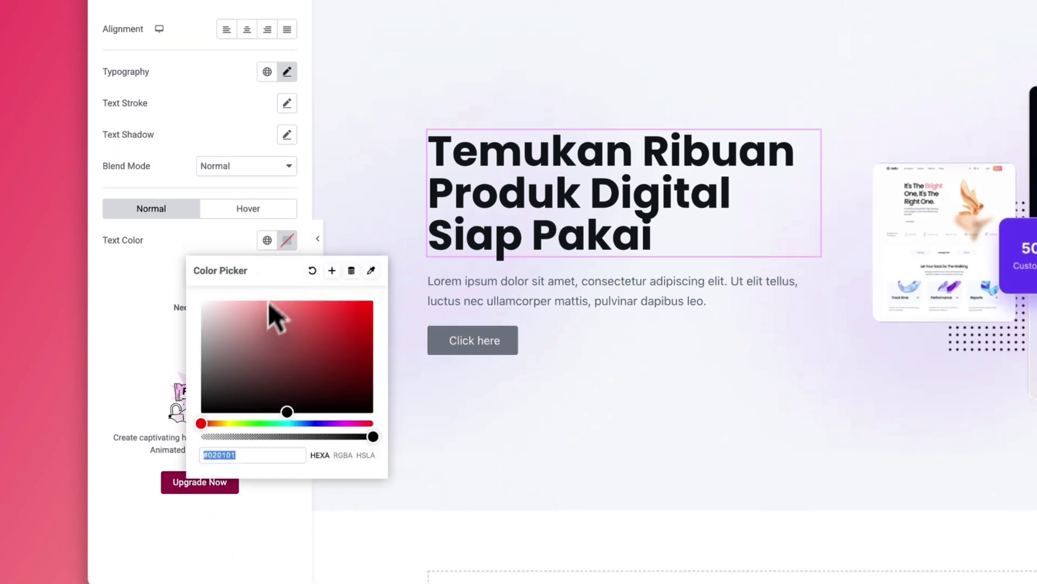
{"action": "left_click_drag", "start_coordinate": [287, 333], "coordinate": [384, 304]}
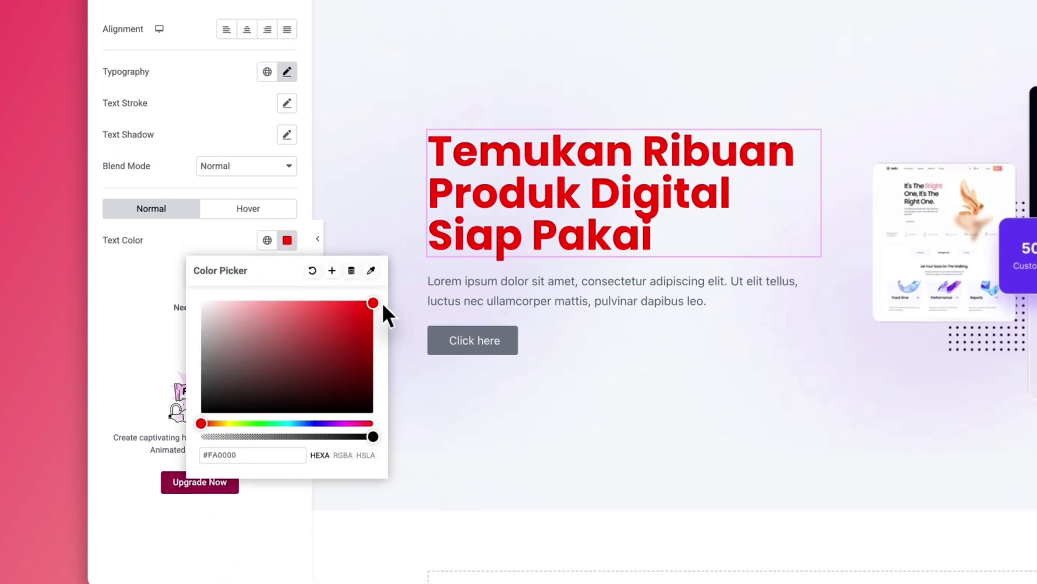
{"action": "left_click_drag", "start_coordinate": [233, 372], "coordinate": [184, 433]}
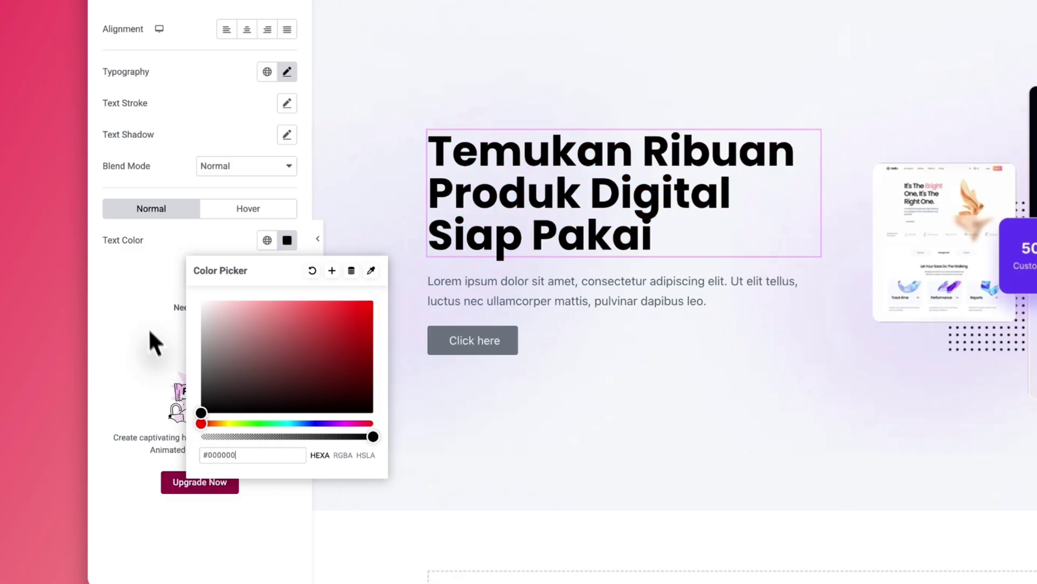
- Replace the hero's placeholder paragraph with "Dari template website, plugin, hingga file desain tersedia"
{"action": "left_click", "coordinate": [145, 310]}
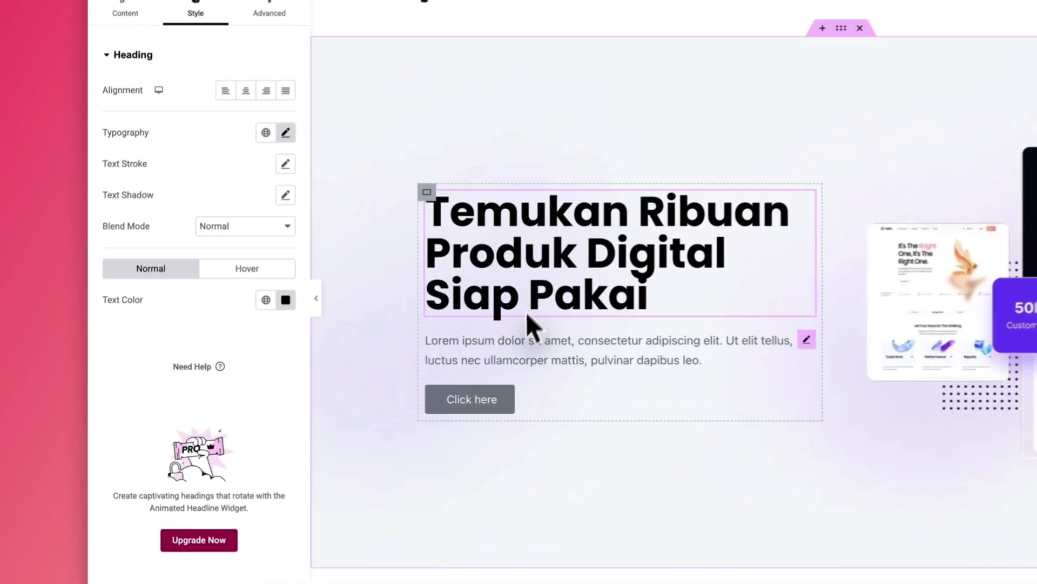
{"action": "left_click", "coordinate": [501, 355]}
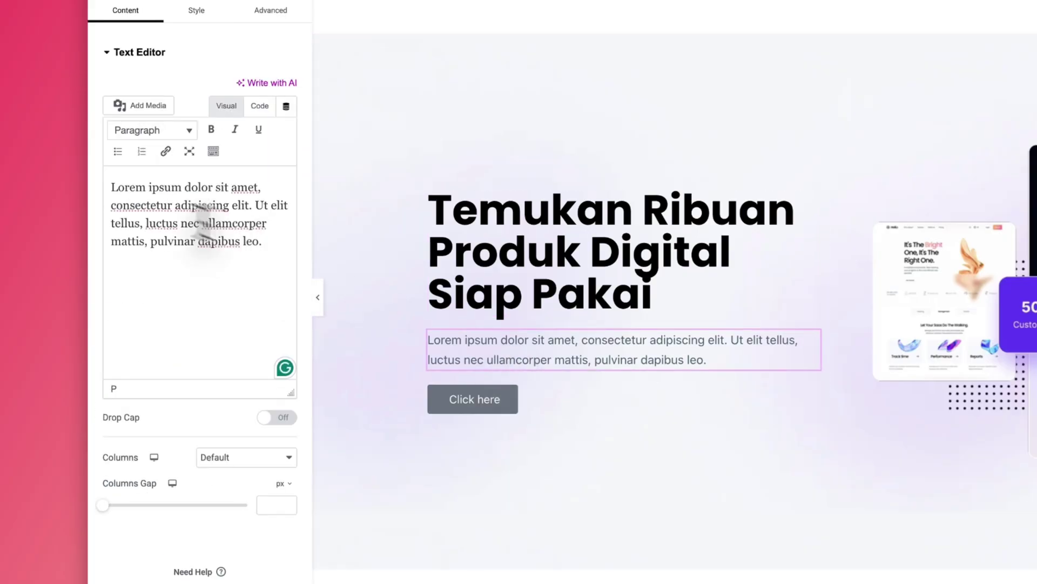
{"action": "triple_click", "coordinate": [263, 230]}
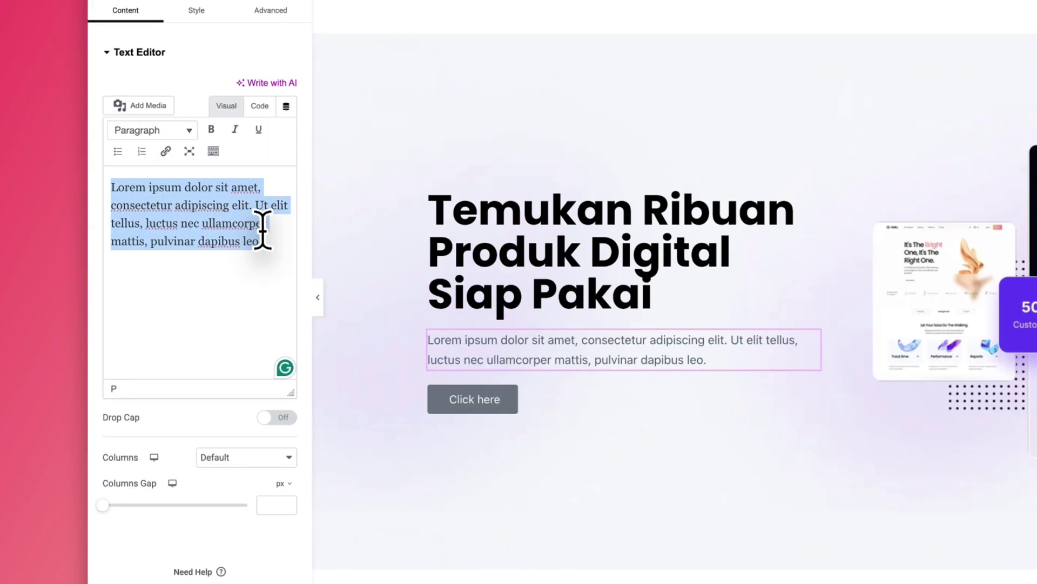
{"action": "key", "text": "BackSpace"}
{"action": "type", "text": "Dari template website, plugin, hingga file desain tersedia"}
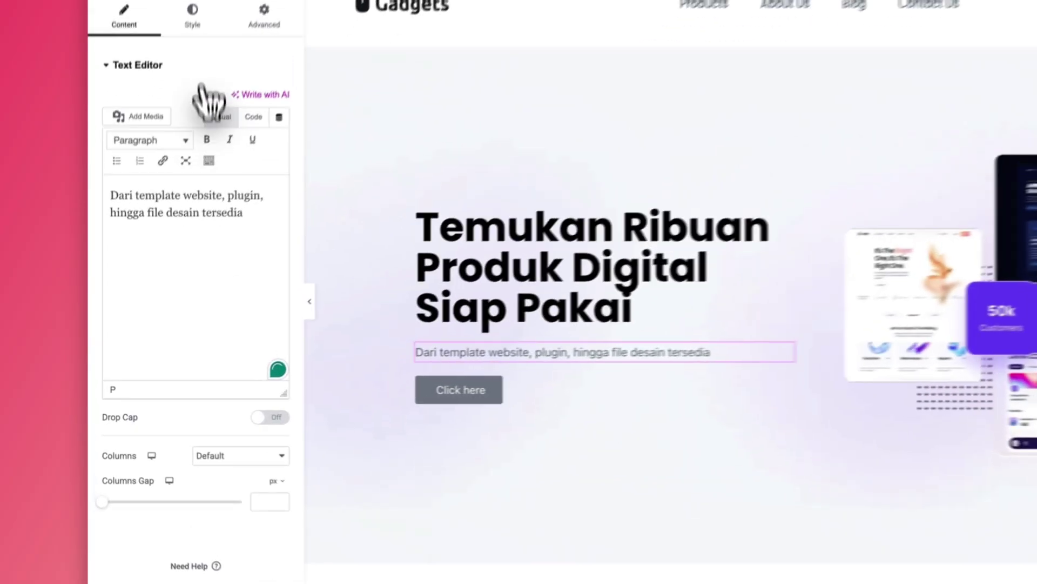
- Set the font size of the hero's description paragraph to 18 px
{"action": "left_click", "coordinate": [161, 137]}
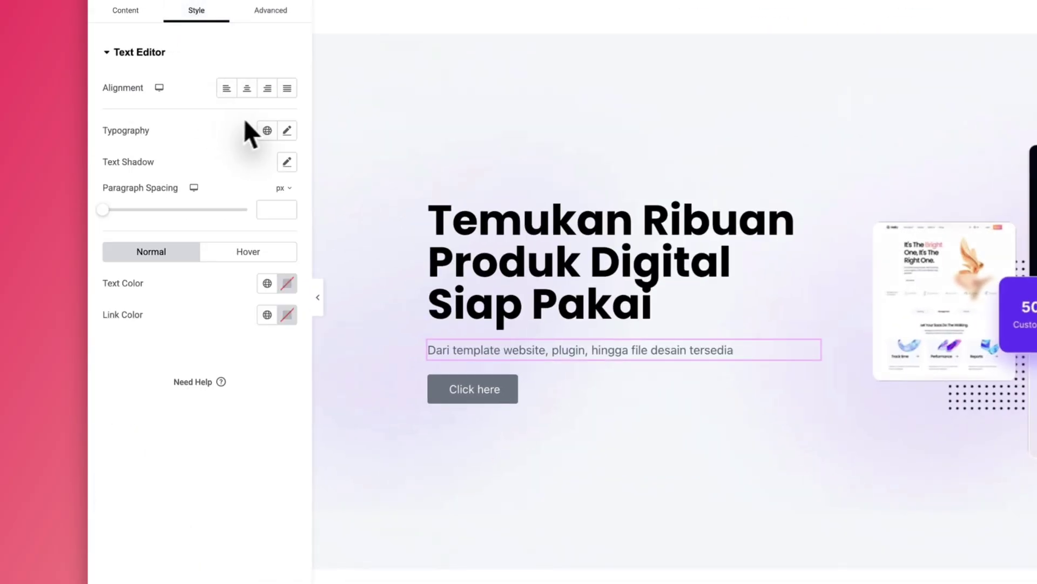
{"action": "left_click", "coordinate": [287, 130]}
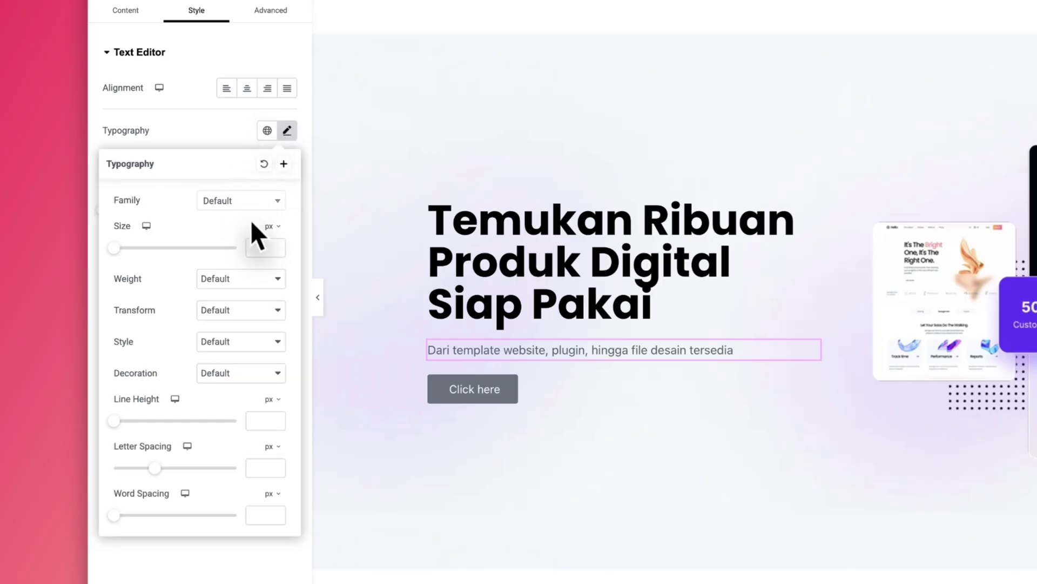
{"action": "left_click", "coordinate": [258, 242]}
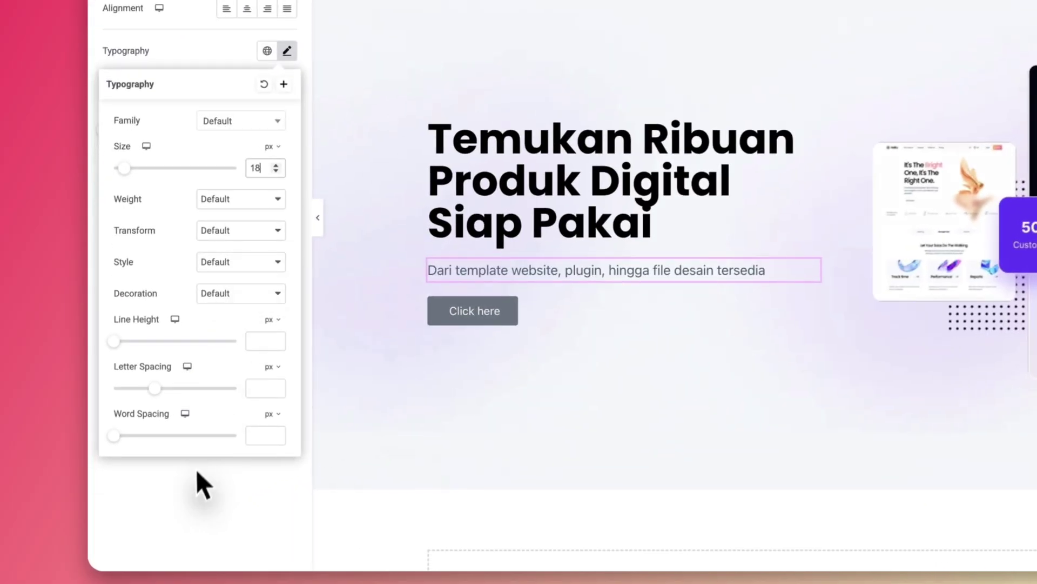
{"action": "left_click", "coordinate": [159, 507]}
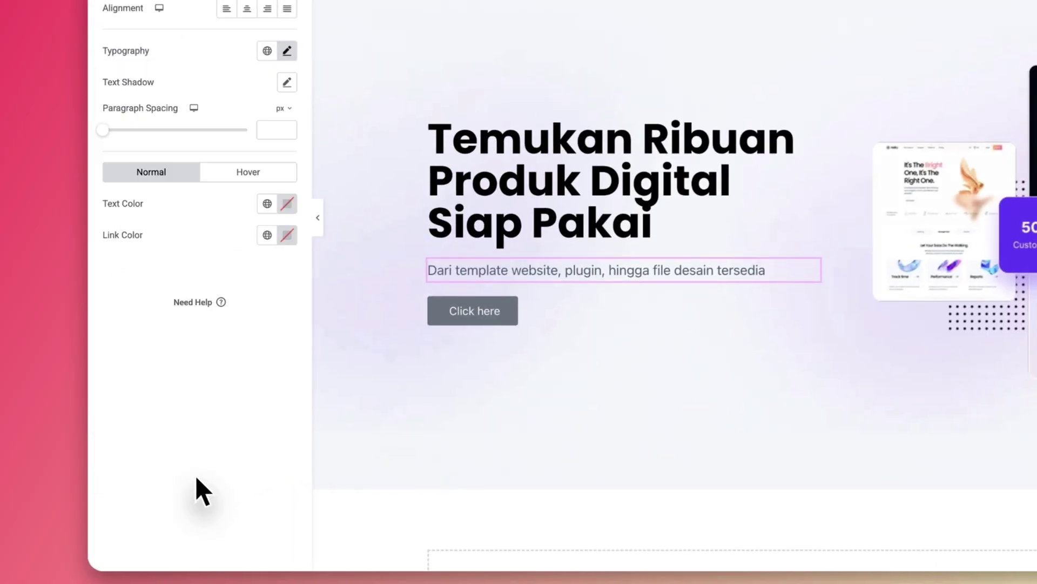
- Set the description paragraph's normal text color to black (#000000)
{"action": "left_click", "coordinate": [287, 203]}
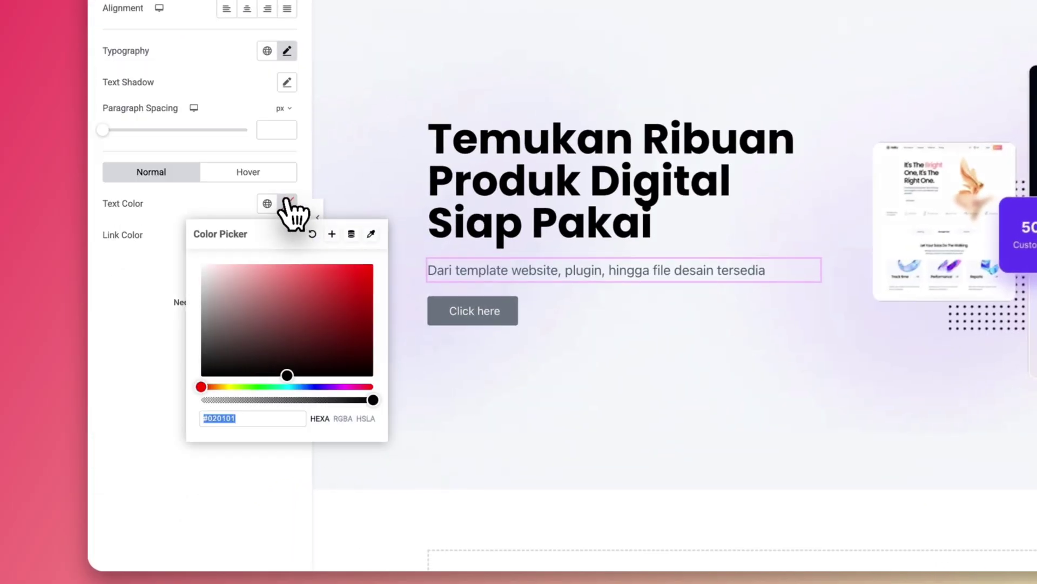
{"action": "left_click_drag", "start_coordinate": [259, 342], "coordinate": [144, 447]}
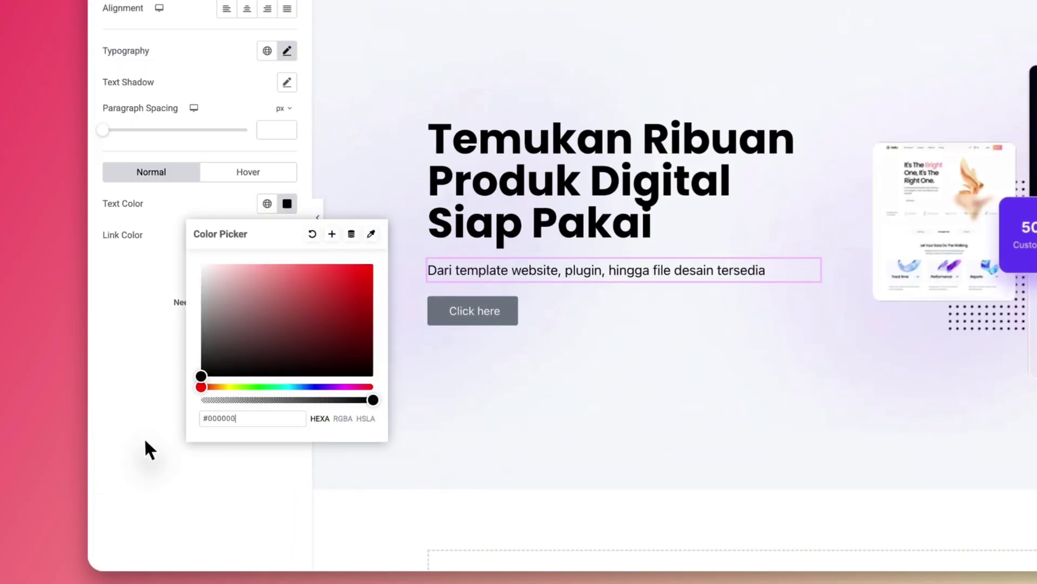
{"action": "left_click", "coordinate": [157, 479]}
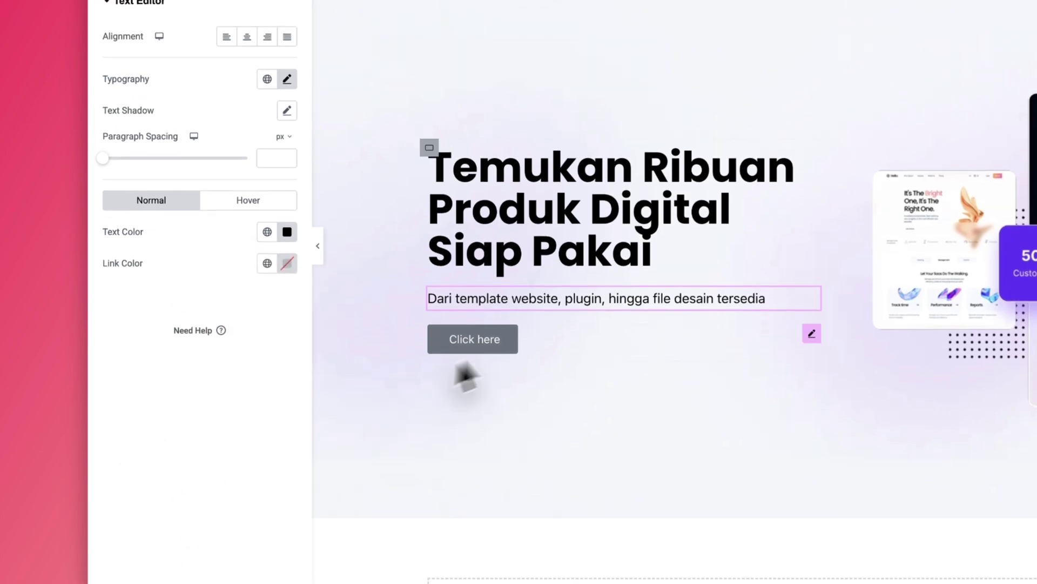
- Change the hero button's text to "Lihat Produk" and keep # as its link
{"action": "left_click", "coordinate": [524, 338]}
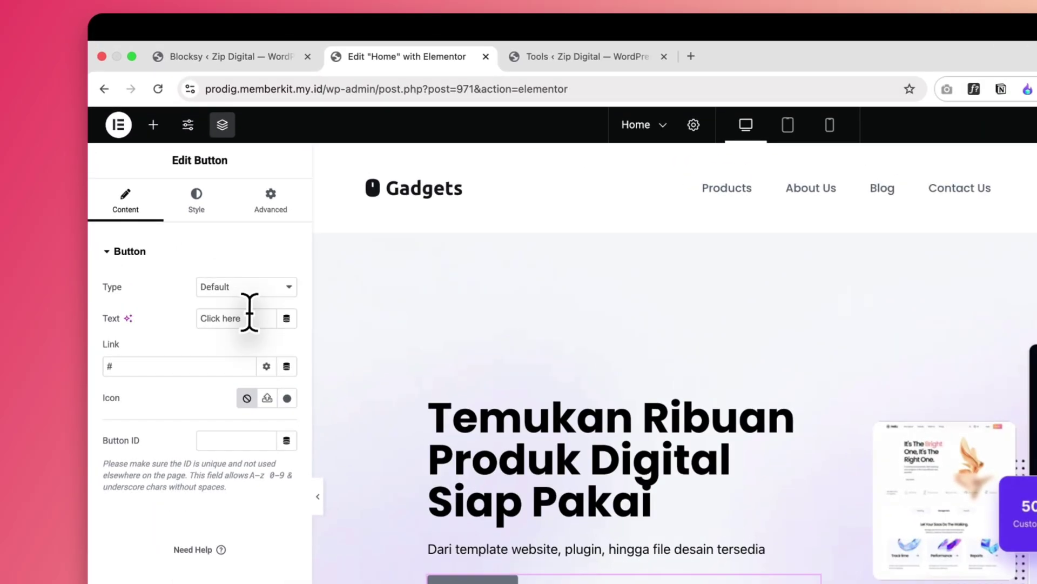
{"action": "left_click_drag", "start_coordinate": [229, 280], "coordinate": [149, 283]}
{"action": "type", "text": "Lihat Produk"}
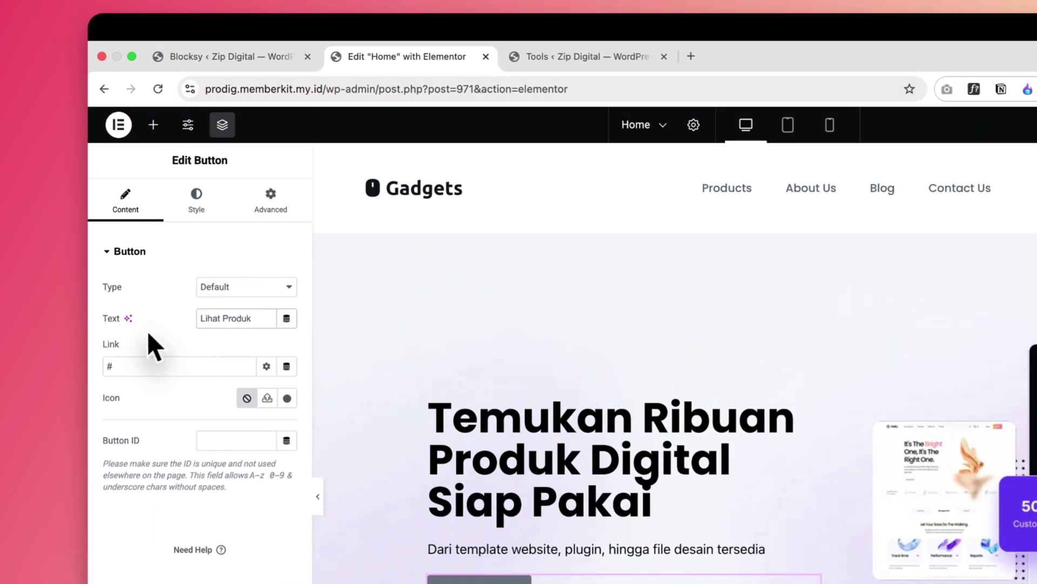
{"action": "left_click", "coordinate": [137, 361]}
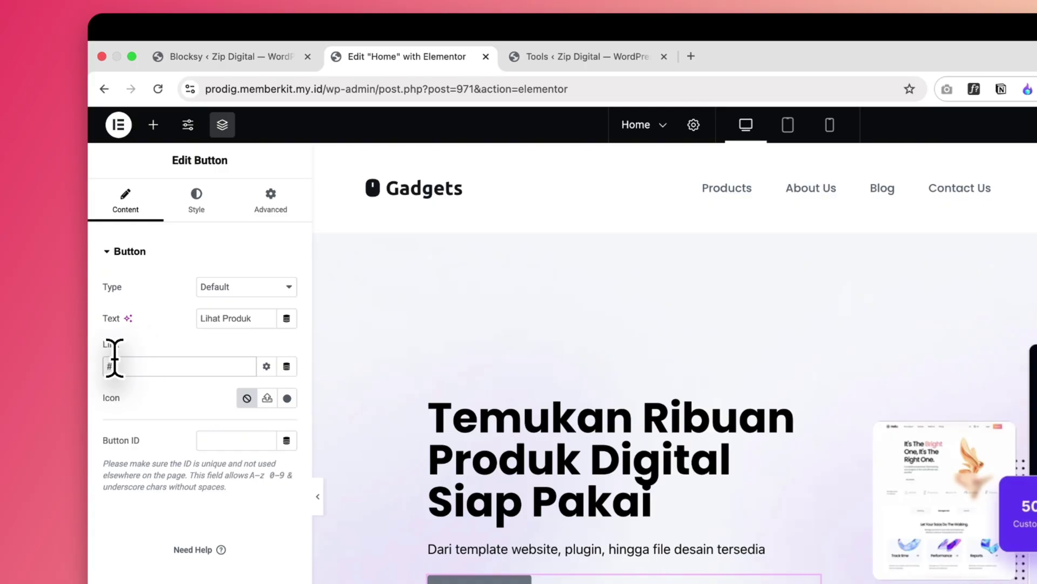
- Try red as the hero button's normal text color and settle on white
{"action": "left_click", "coordinate": [196, 193]}
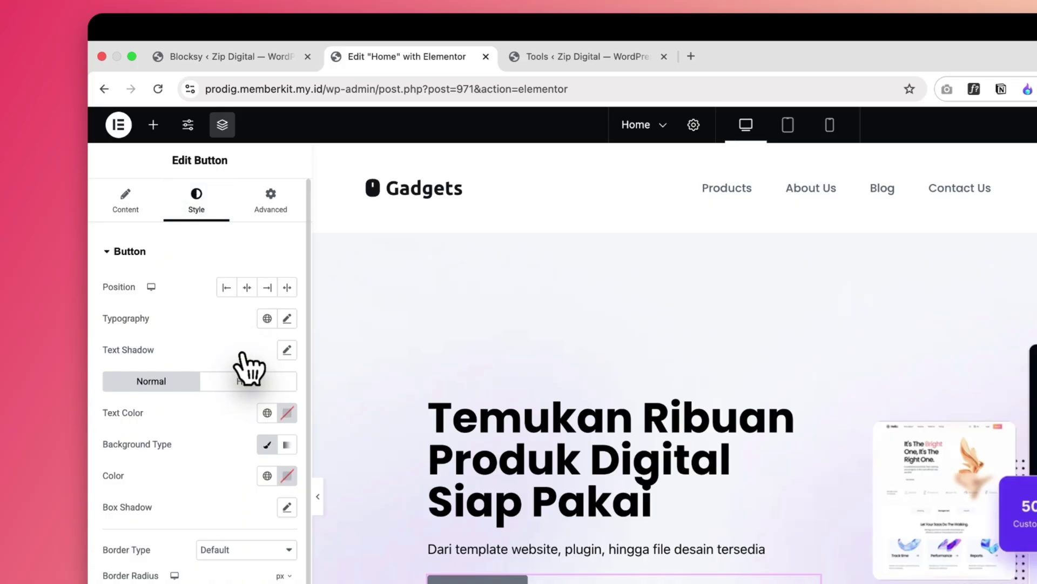
{"action": "left_click", "coordinate": [287, 413]}
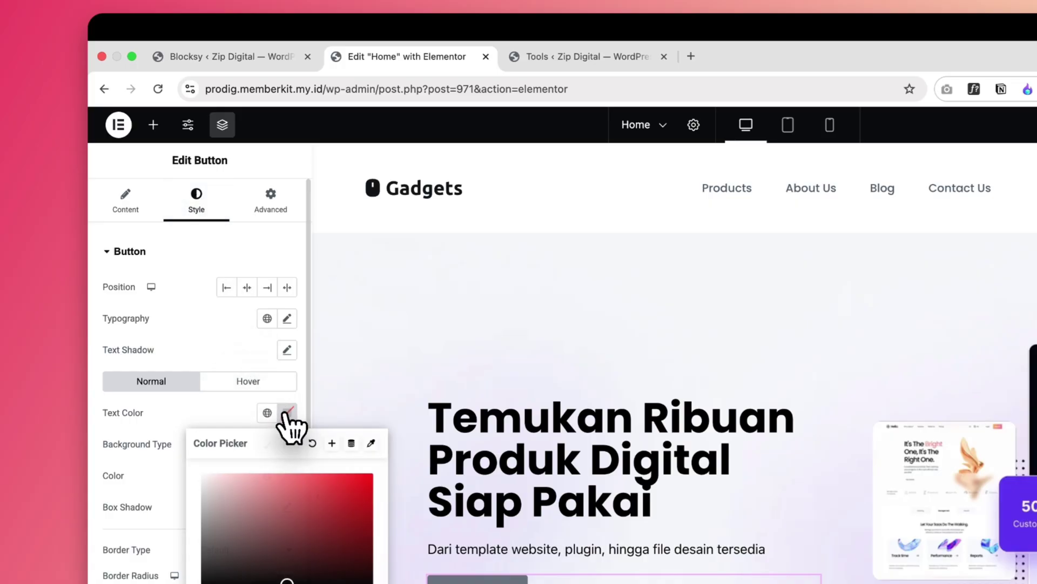
{"action": "left_click_drag", "start_coordinate": [344, 497], "coordinate": [384, 470]}
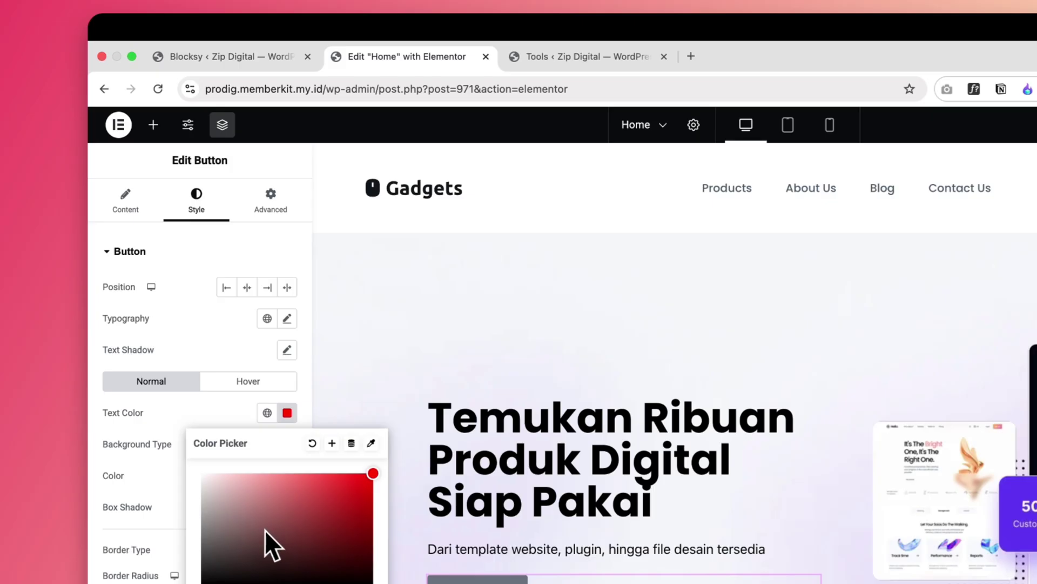
{"action": "left_click_drag", "start_coordinate": [264, 529], "coordinate": [190, 475]}
{"action": "left_click", "coordinate": [172, 427]}
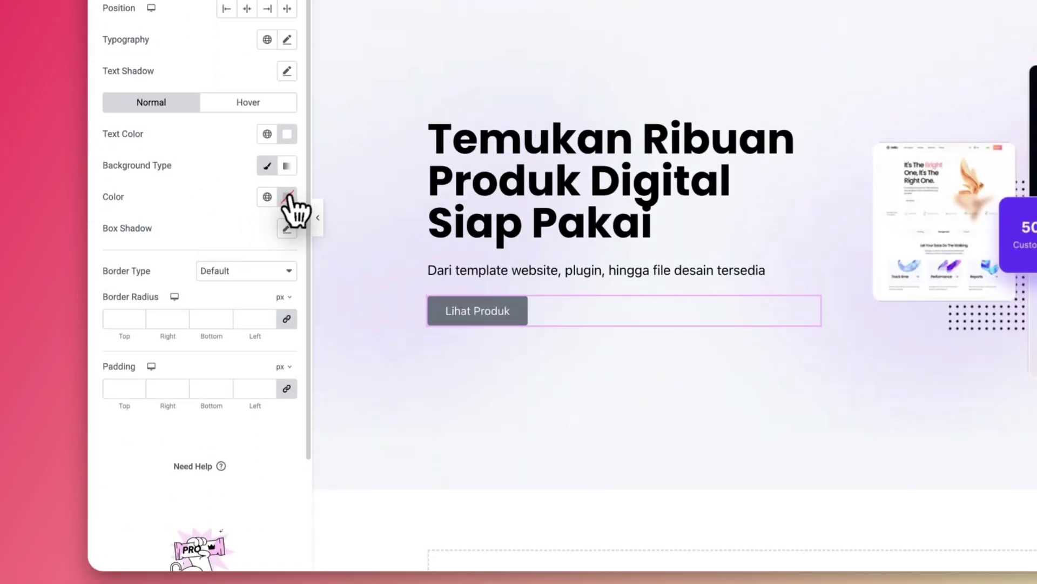
- Try dark red (#410606) as the hero button's background color, settle on purple, and publish the page
{"action": "left_click", "coordinate": [287, 196]}
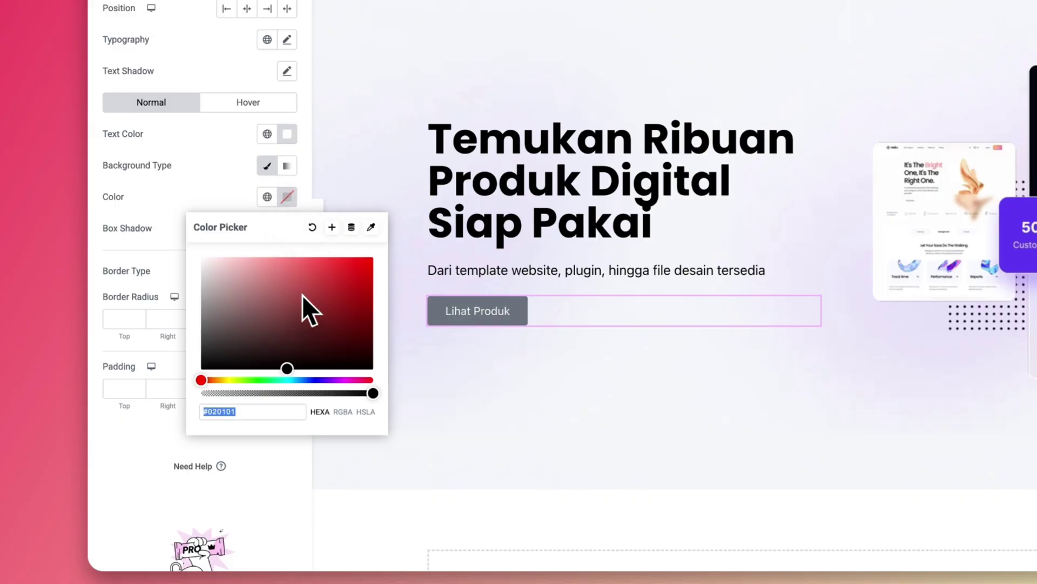
{"action": "left_click_drag", "start_coordinate": [303, 295], "coordinate": [380, 254]}
{"action": "left_click", "coordinate": [357, 340]}
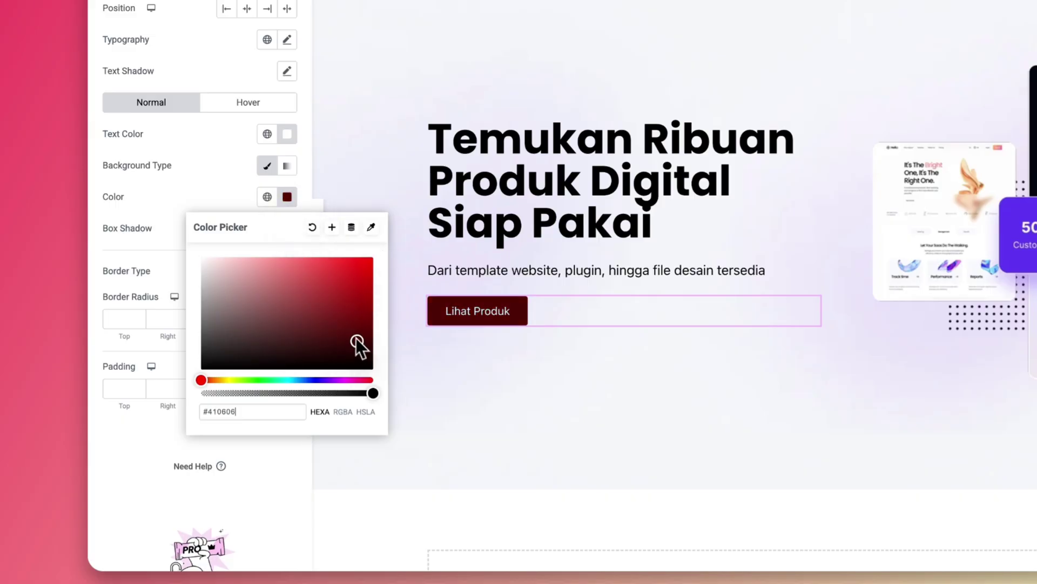
{"action": "left_click_drag", "start_coordinate": [221, 380], "coordinate": [260, 379]}
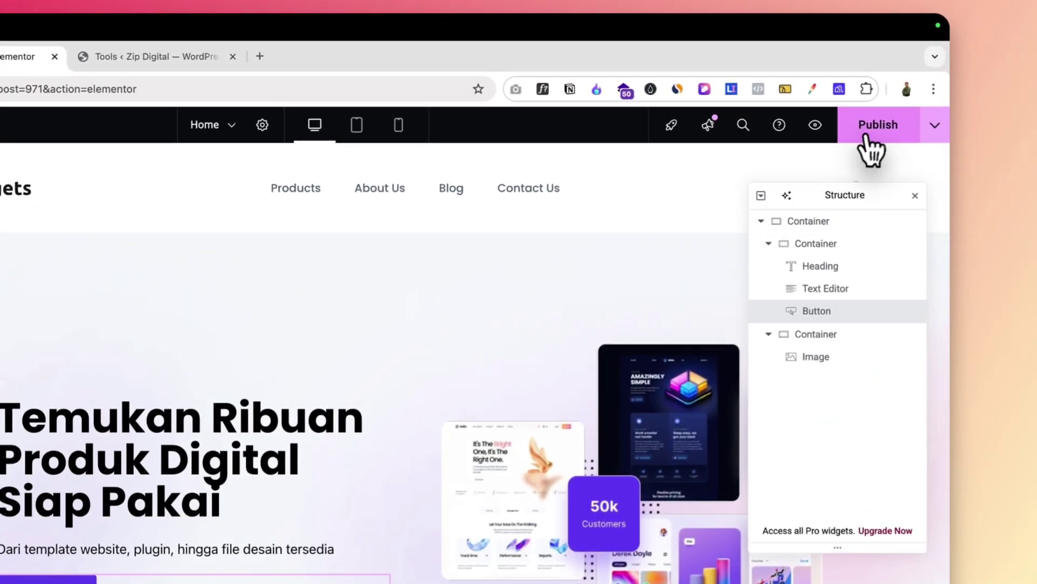
{"action": "left_click", "coordinate": [895, 92]}
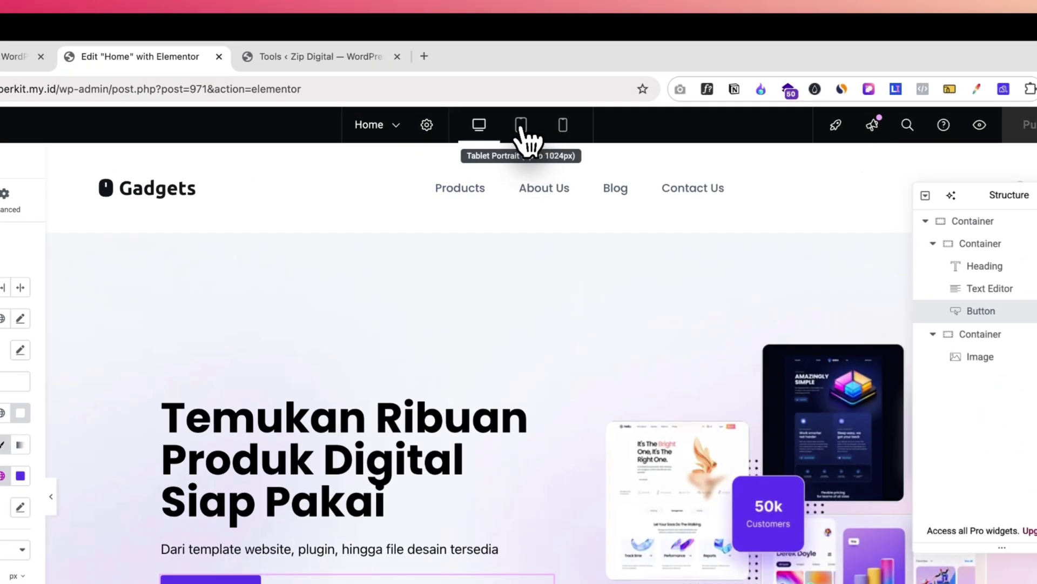
- Check the hero section at tablet and mobile sizes, set the heading's mobile font size to 34 px, and publish the change
{"action": "left_click", "coordinate": [555, 89]}
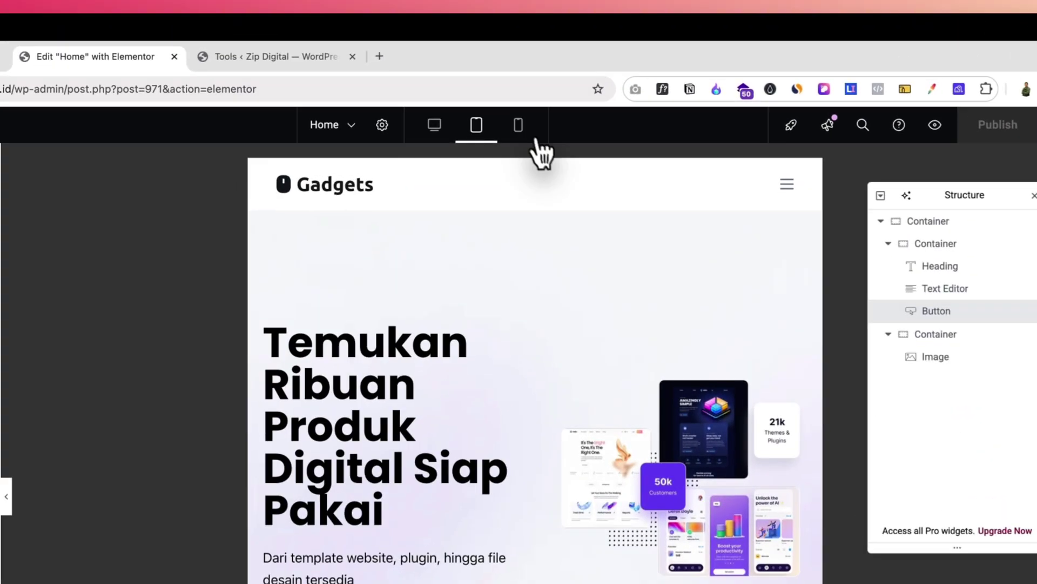
{"action": "left_click", "coordinate": [582, 88]}
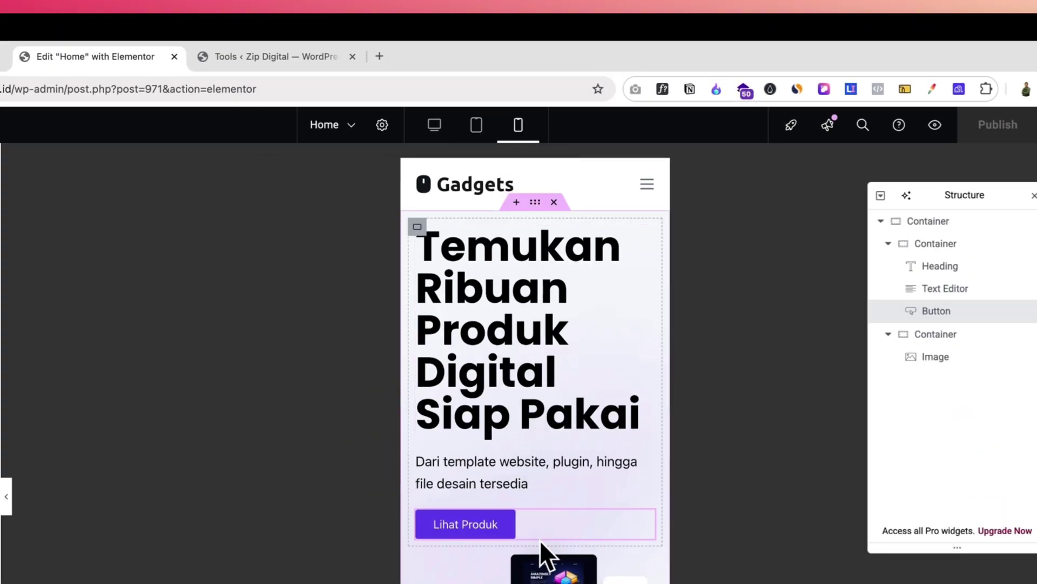
{"action": "scroll", "coordinate": [542, 547], "scroll_direction": "down", "scroll_amount": 10}
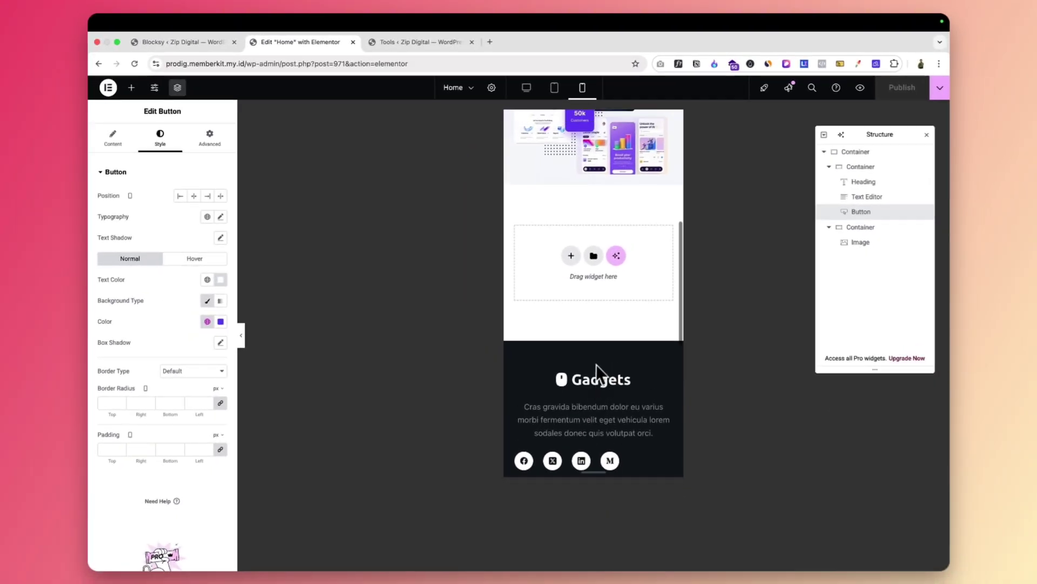
{"action": "scroll", "coordinate": [595, 365], "scroll_direction": "up", "scroll_amount": 10}
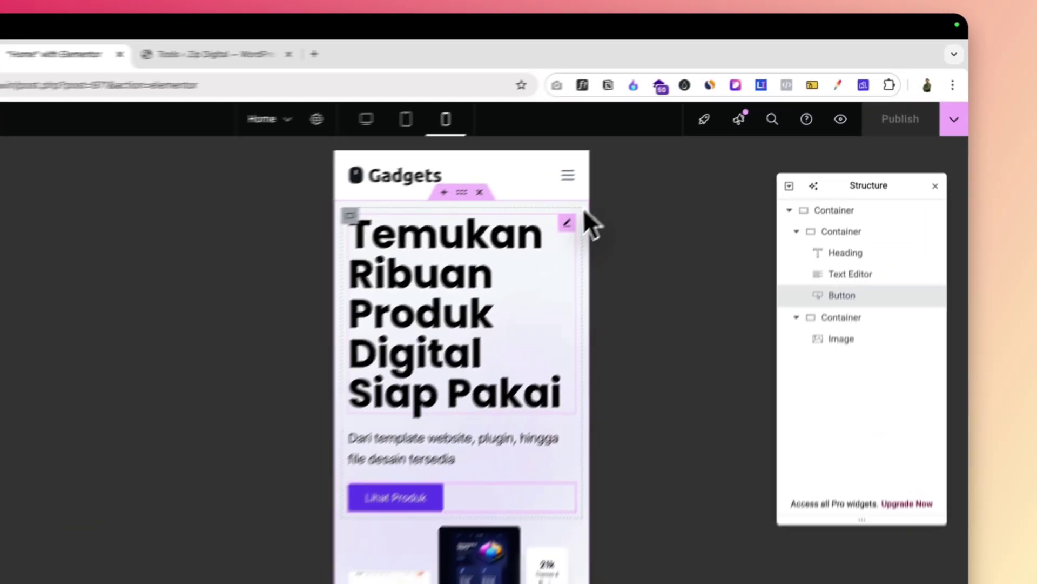
{"action": "left_click", "coordinate": [668, 160]}
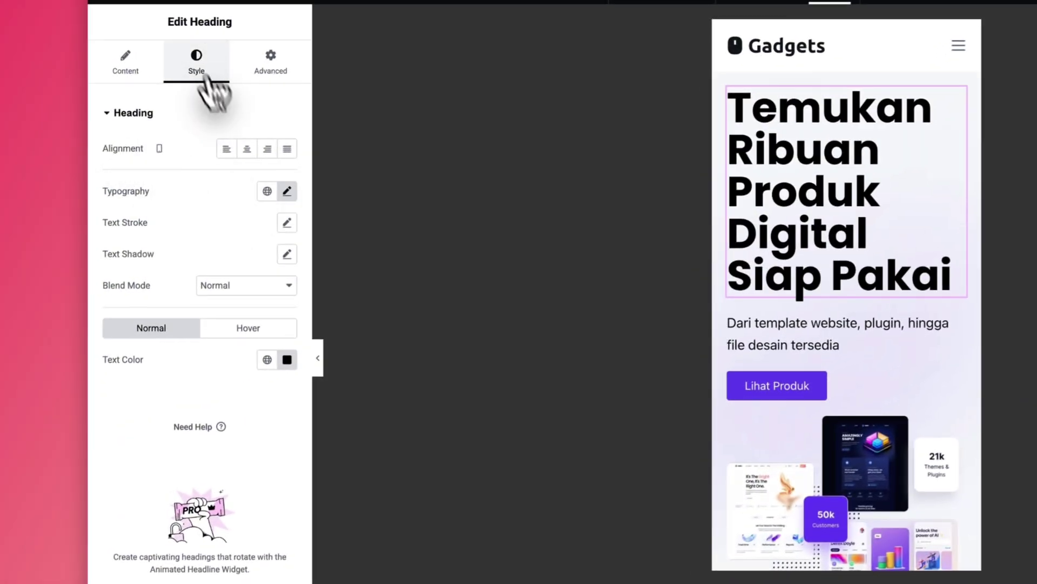
{"action": "left_click", "coordinate": [287, 191]}
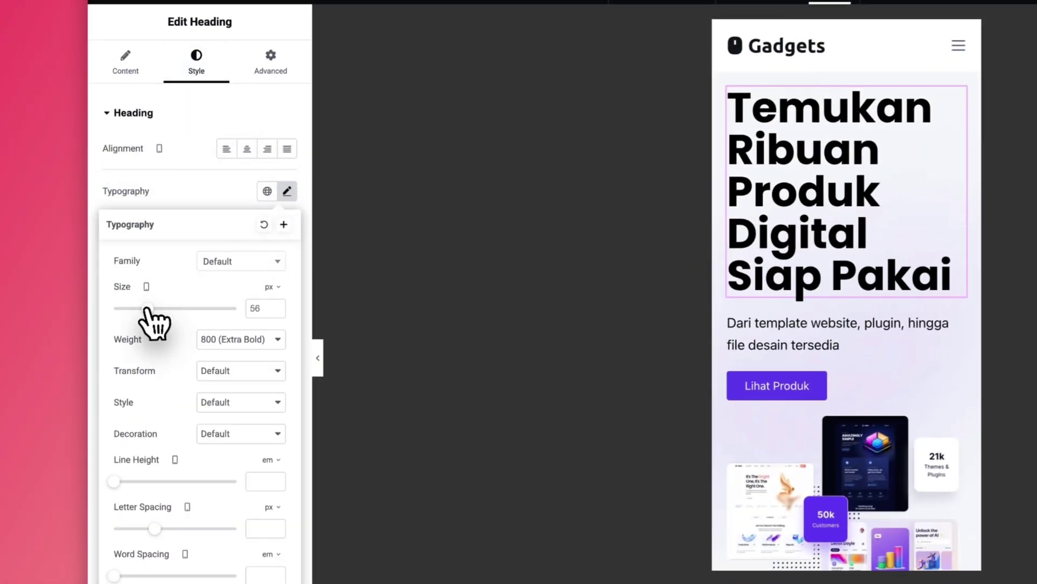
{"action": "left_click_drag", "start_coordinate": [147, 312], "coordinate": [134, 315]}
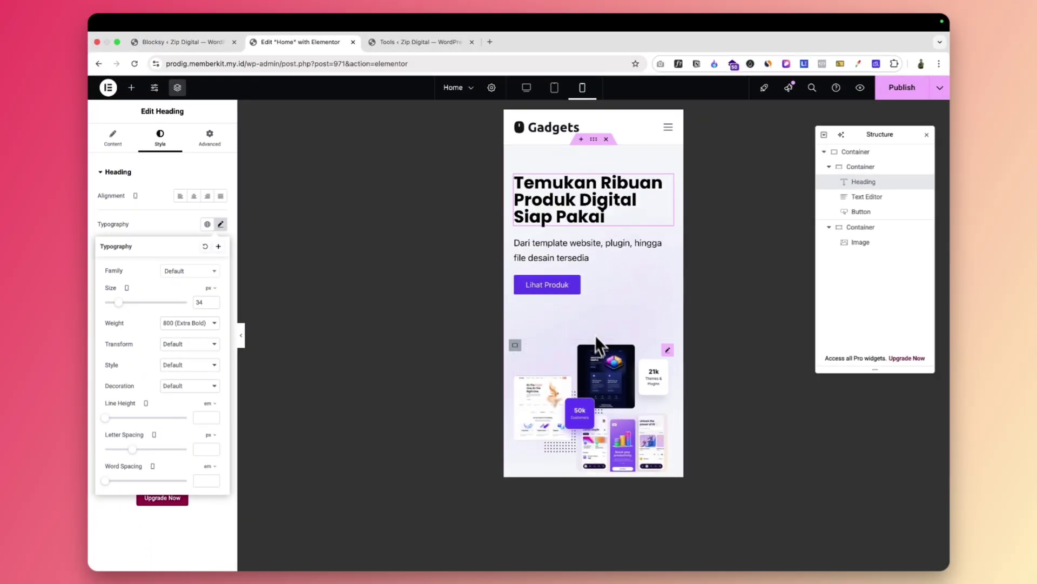
{"action": "scroll", "coordinate": [601, 344], "scroll_direction": "down", "scroll_amount": 2}
{"action": "scroll", "coordinate": [601, 343], "scroll_direction": "up", "scroll_amount": 2}
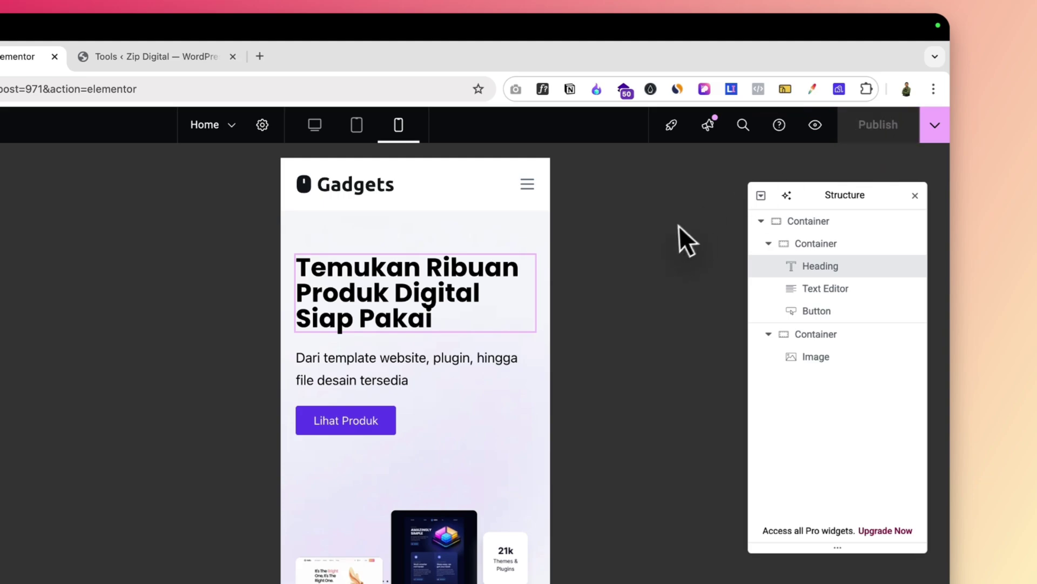
- In the desktop layout, add a single-column container with downward direction below the hero section and set its Justify Content to Center
{"action": "left_click", "coordinate": [322, 124]}
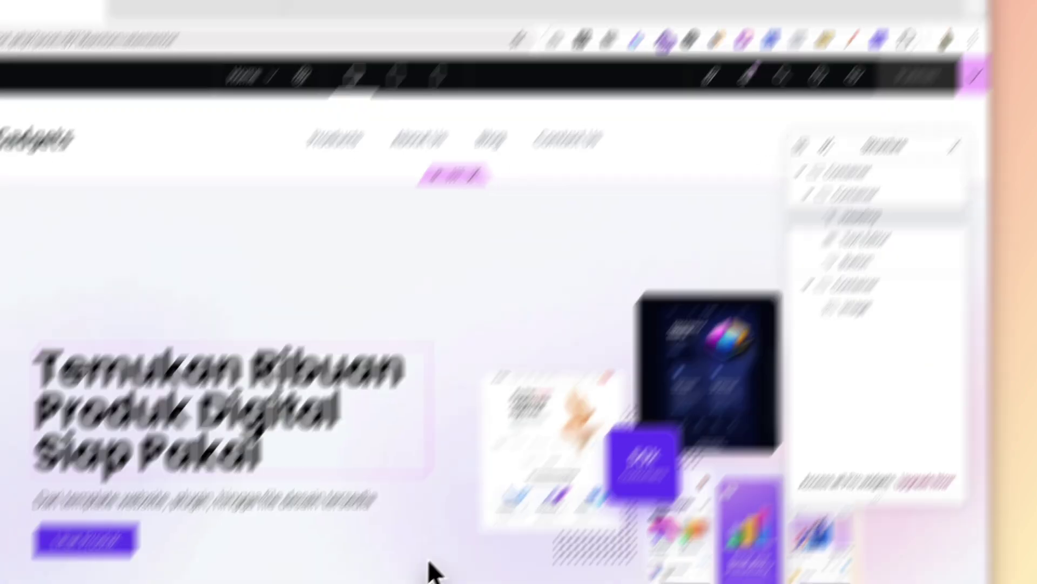
{"action": "scroll", "coordinate": [432, 540], "scroll_direction": "down", "scroll_amount": 5}
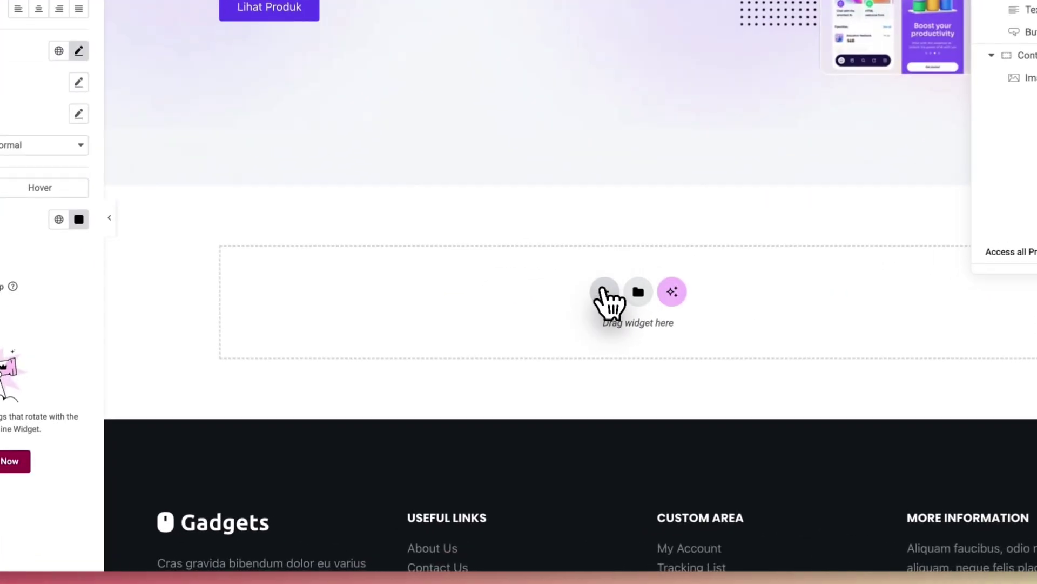
{"action": "left_click", "coordinate": [605, 292]}
{"action": "left_click", "coordinate": [599, 338]}
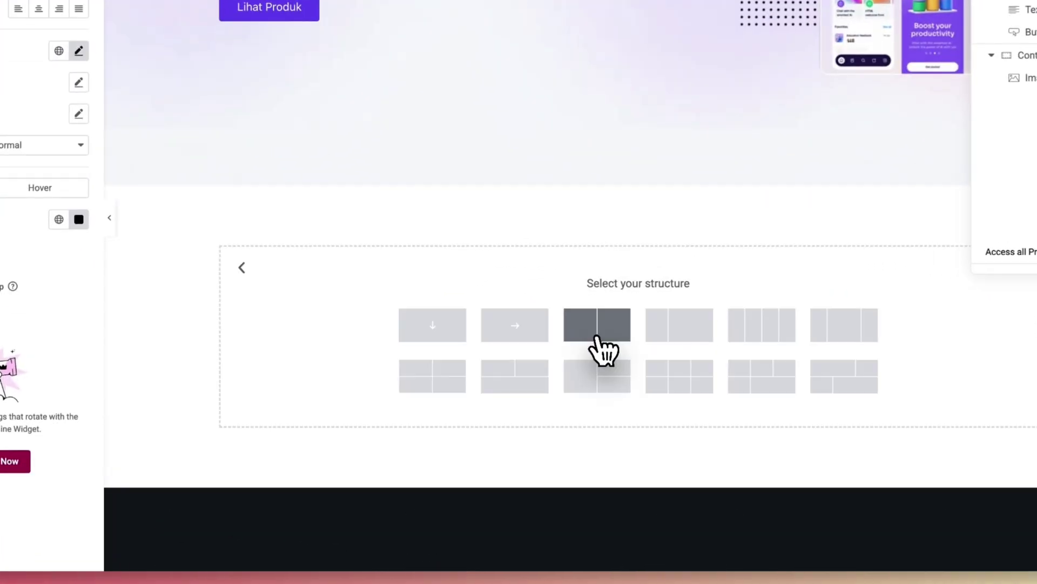
{"action": "left_click", "coordinate": [442, 327]}
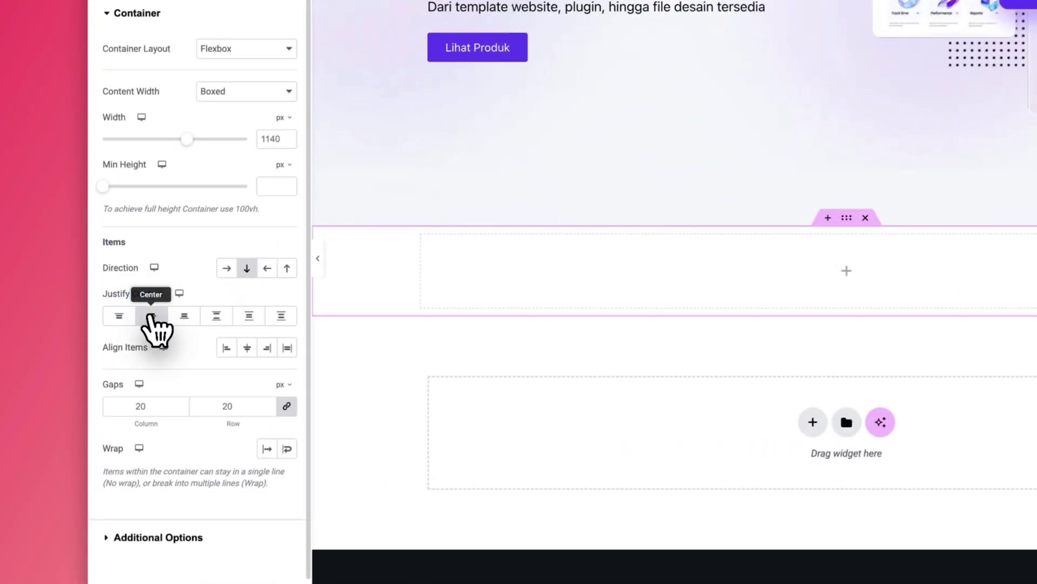
{"action": "left_click", "coordinate": [152, 316]}
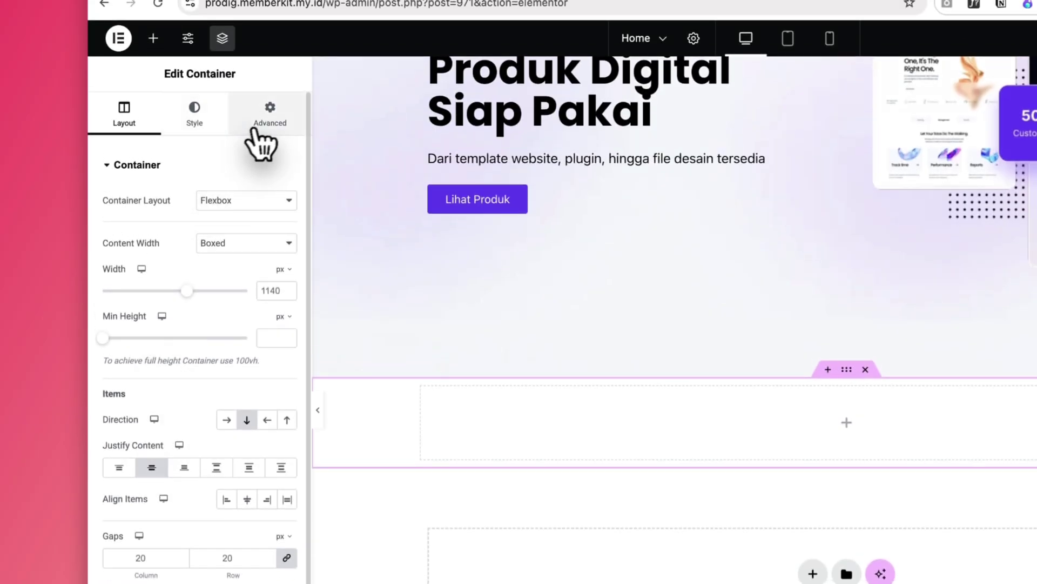
- Unlink the new container's padding values and set its top and bottom padding to 110 px
{"action": "left_click", "coordinate": [270, 106]}
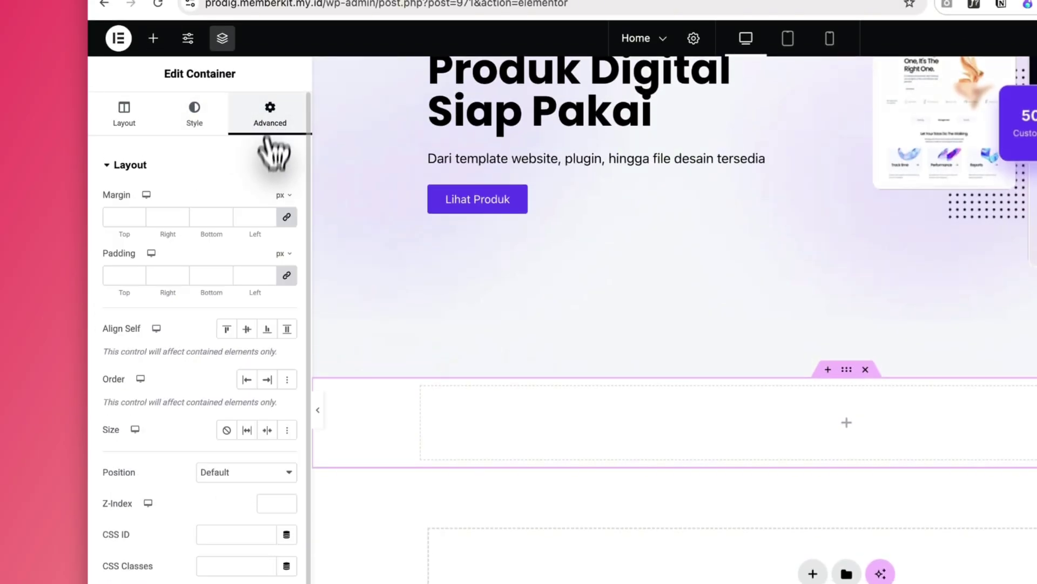
{"action": "left_click", "coordinate": [287, 276]}
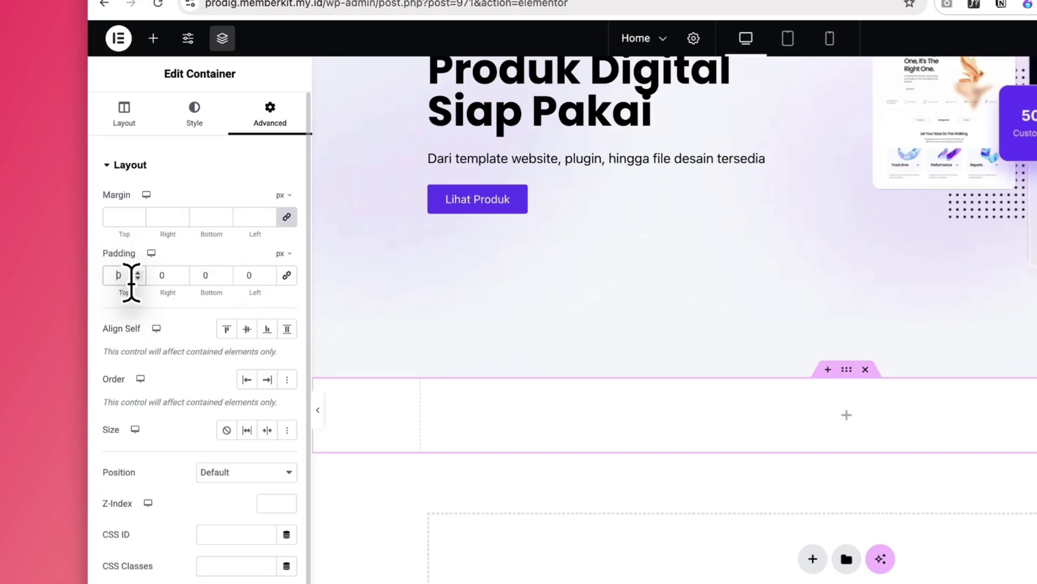
{"action": "type", "text": "11"}
{"action": "left_click", "coordinate": [192, 272]}
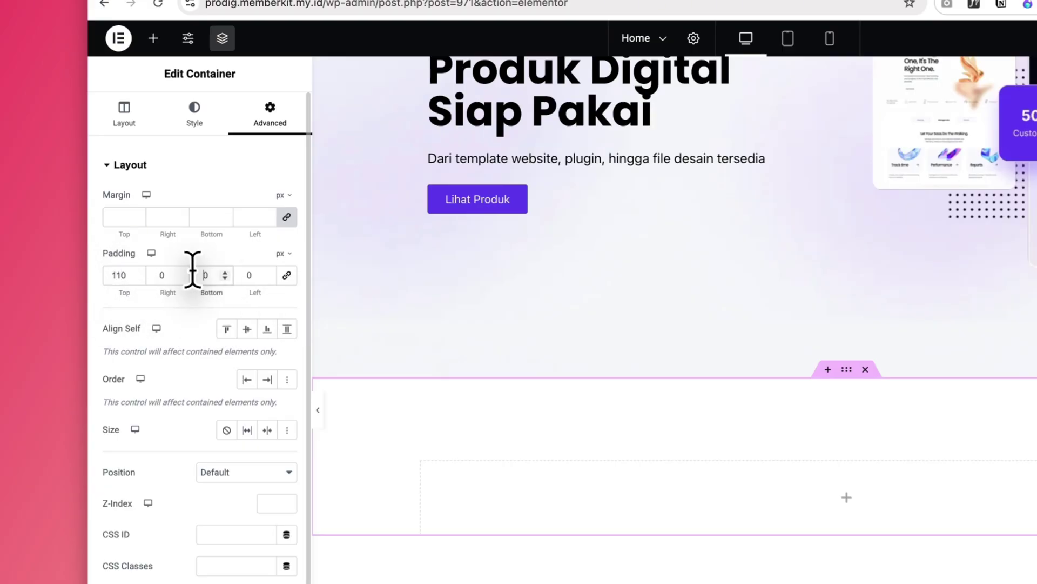
{"action": "type", "text": "11"}
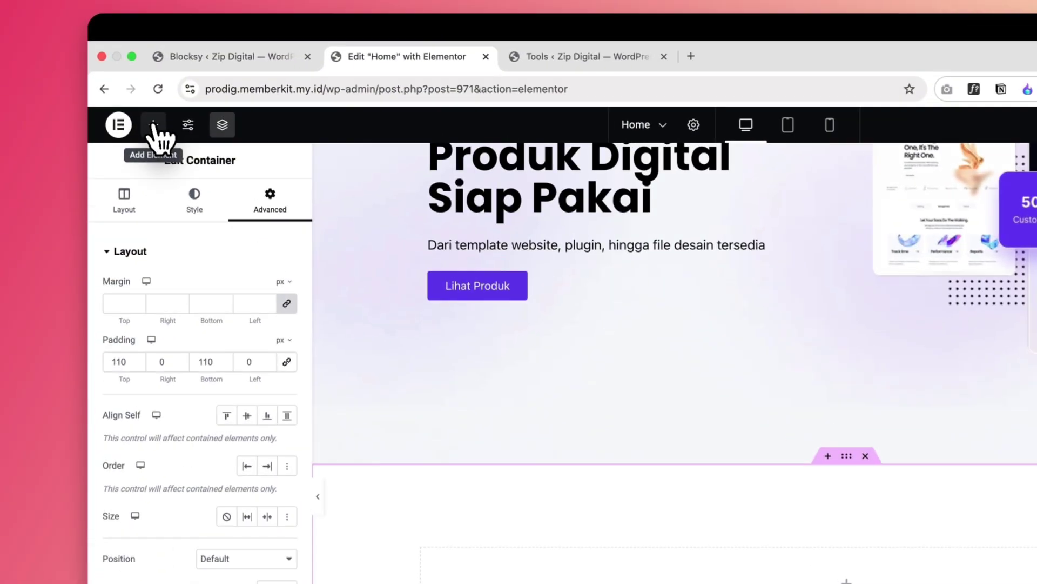
- Add a Heading widget to the new container and a Shortcode widget below it
{"action": "left_click", "coordinate": [131, 87]}
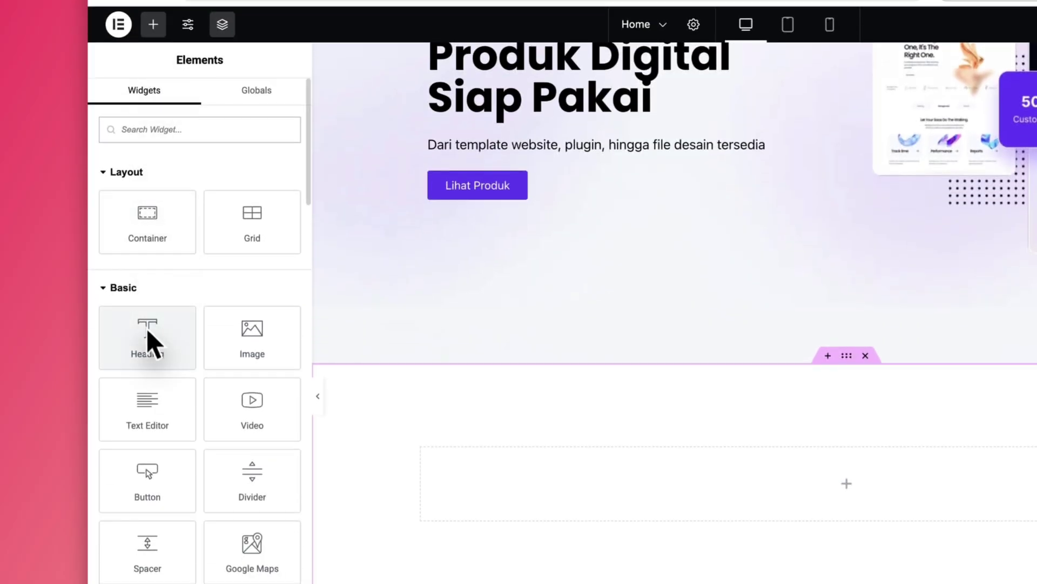
{"action": "left_click", "coordinate": [148, 330]}
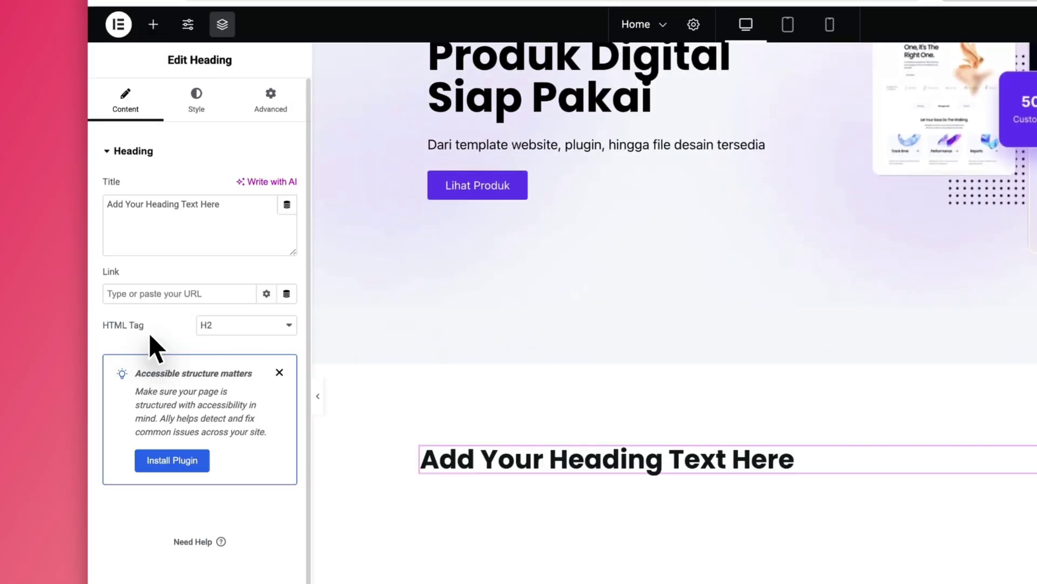
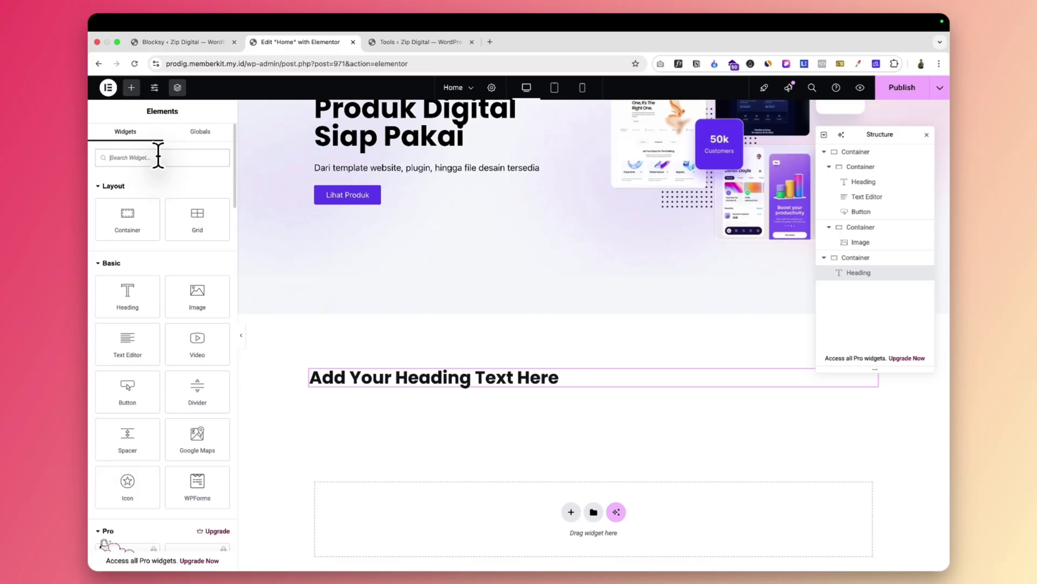
{"action": "type", "text": "sho"}
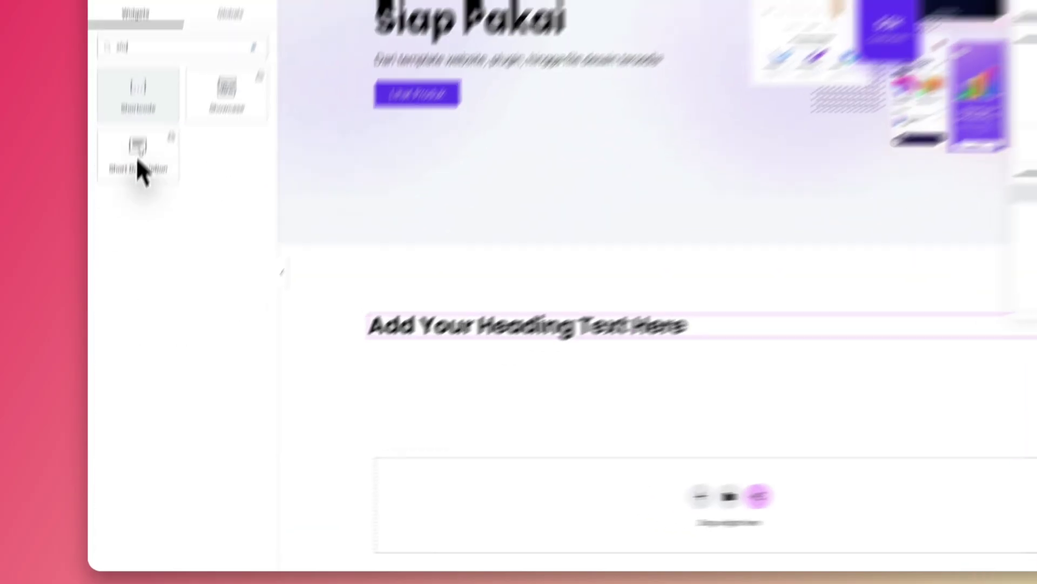
{"action": "left_click", "coordinate": [135, 194]}
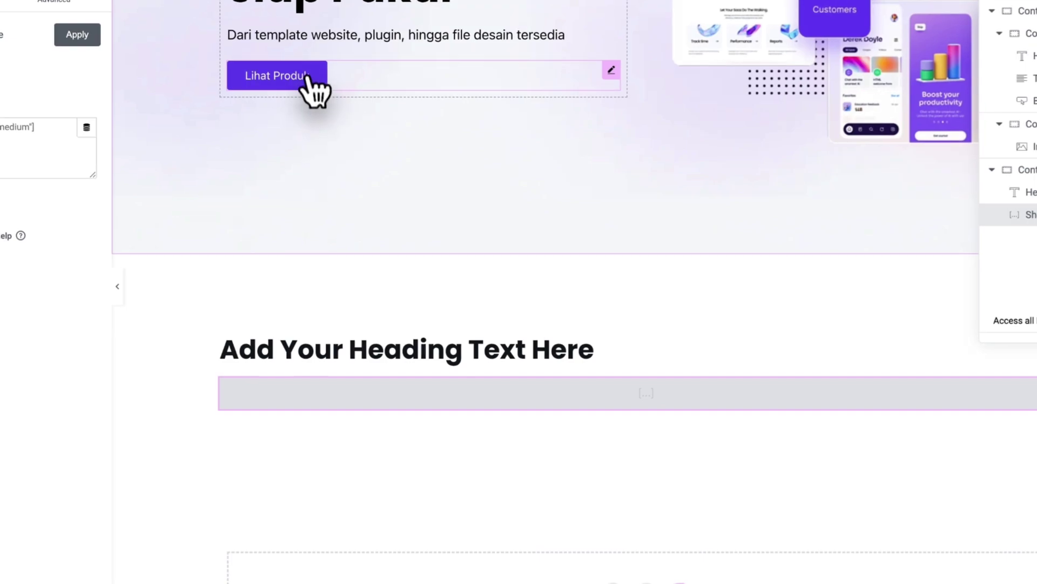
- Copy the hero section's "Lihat Produk" button and paste it below the Shortcode widget
{"action": "left_click", "coordinate": [324, 81]}
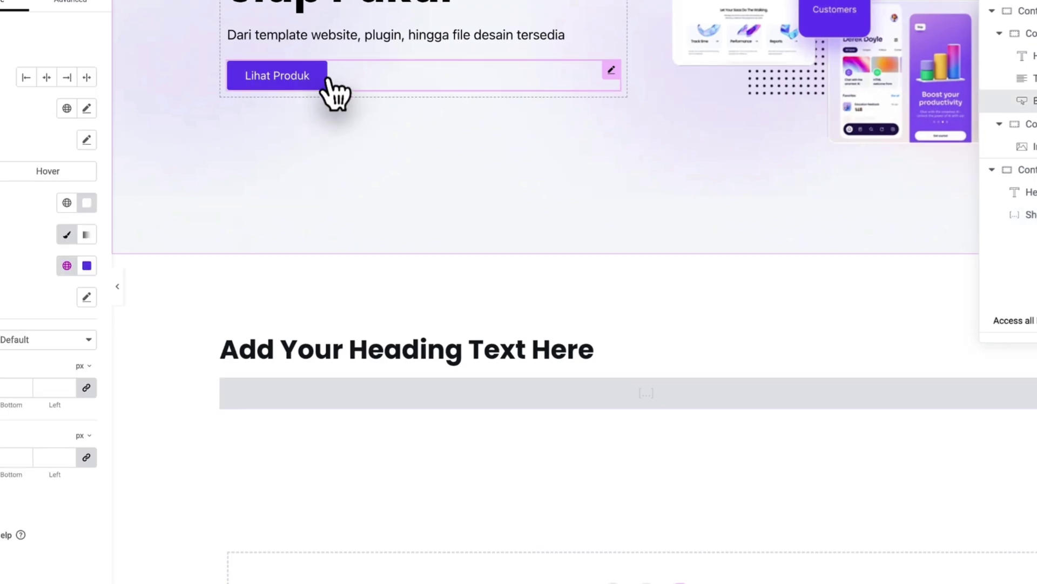
{"action": "scroll", "coordinate": [329, 86], "scroll_direction": "up", "scroll_amount": 1}
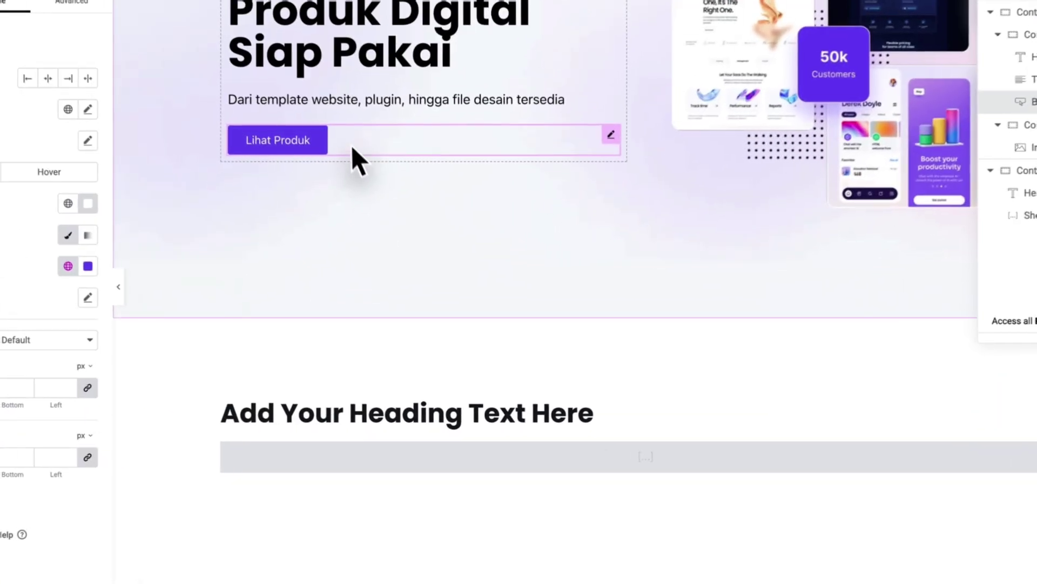
{"action": "right_click", "coordinate": [391, 234]}
{"action": "left_click", "coordinate": [328, 131]}
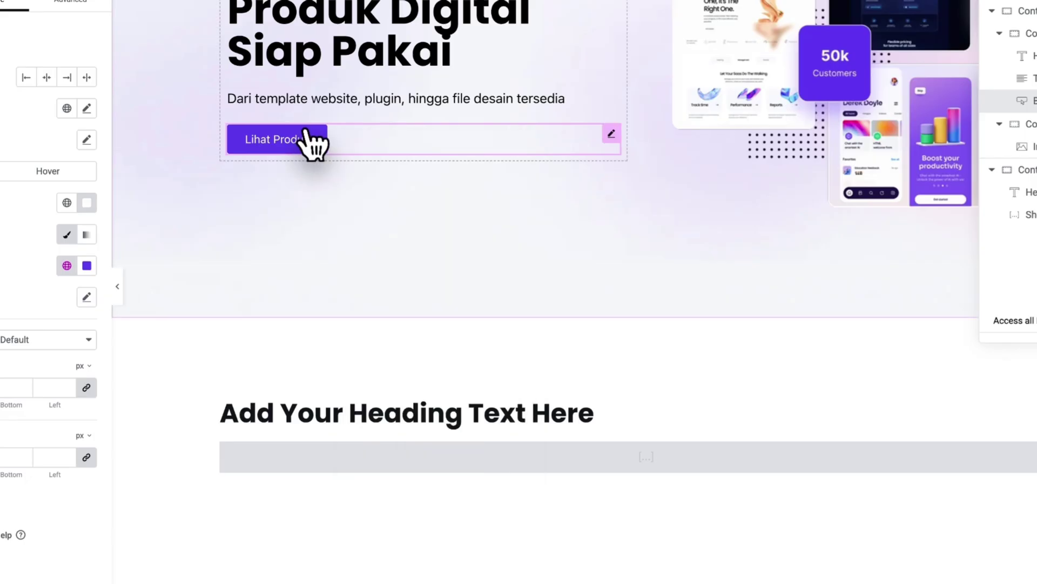
{"action": "right_click", "coordinate": [315, 136]}
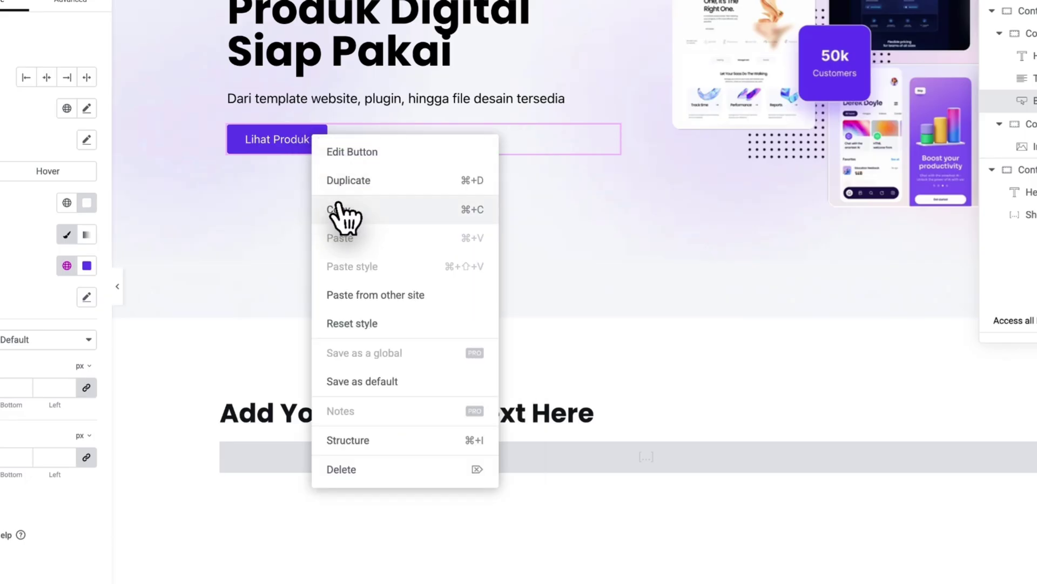
{"action": "left_click", "coordinate": [364, 294]}
{"action": "scroll", "coordinate": [365, 292], "scroll_direction": "down", "scroll_amount": 3}
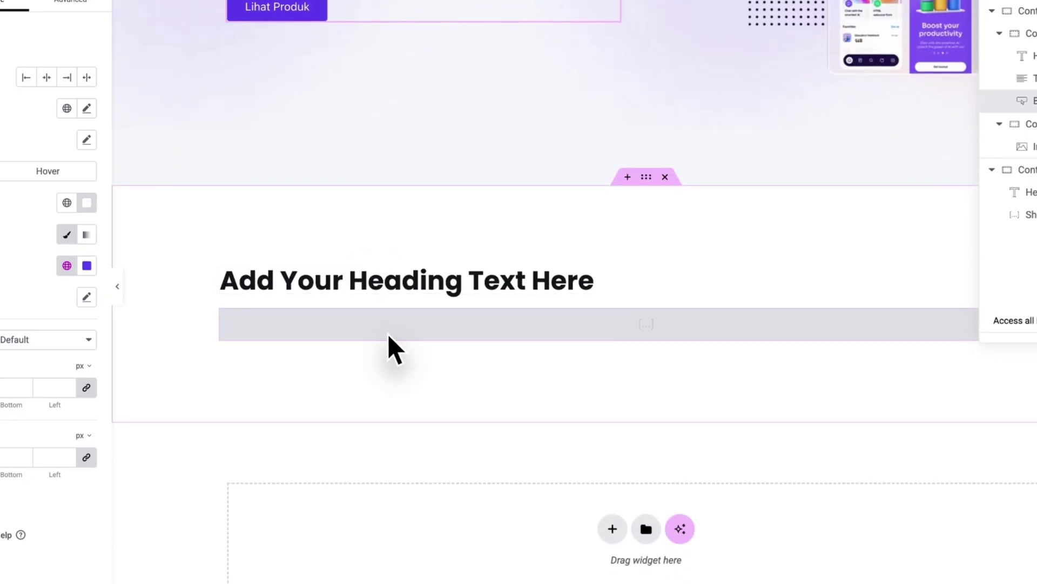
{"action": "right_click", "coordinate": [436, 322]}
{"action": "left_click", "coordinate": [464, 390]}
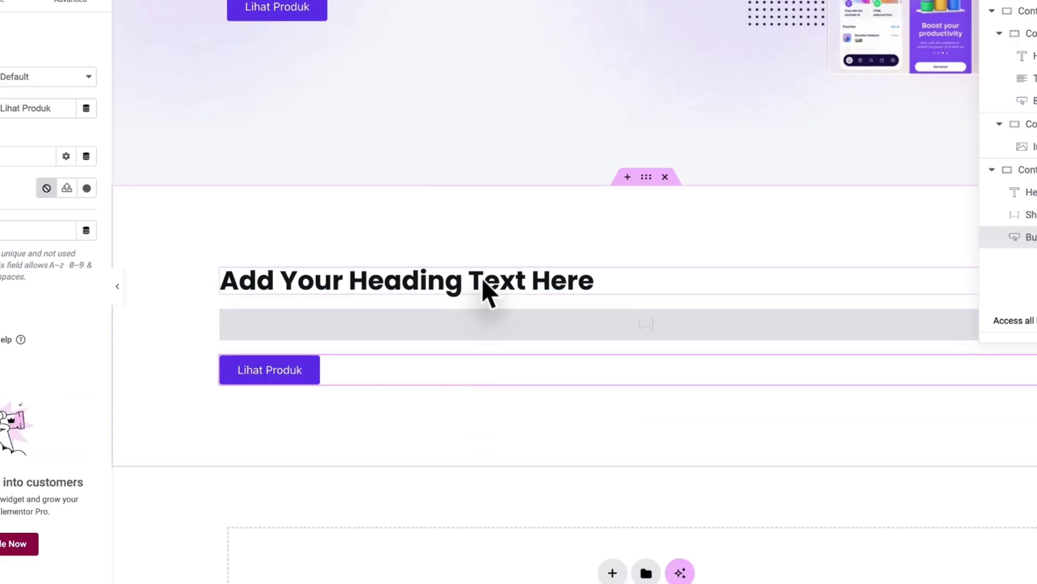
- Change the new section's heading text to "Produk Kami"
{"action": "scroll", "coordinate": [488, 303], "scroll_direction": "up", "scroll_amount": 1}
{"action": "scroll", "coordinate": [488, 312], "scroll_direction": "up", "scroll_amount": 3}
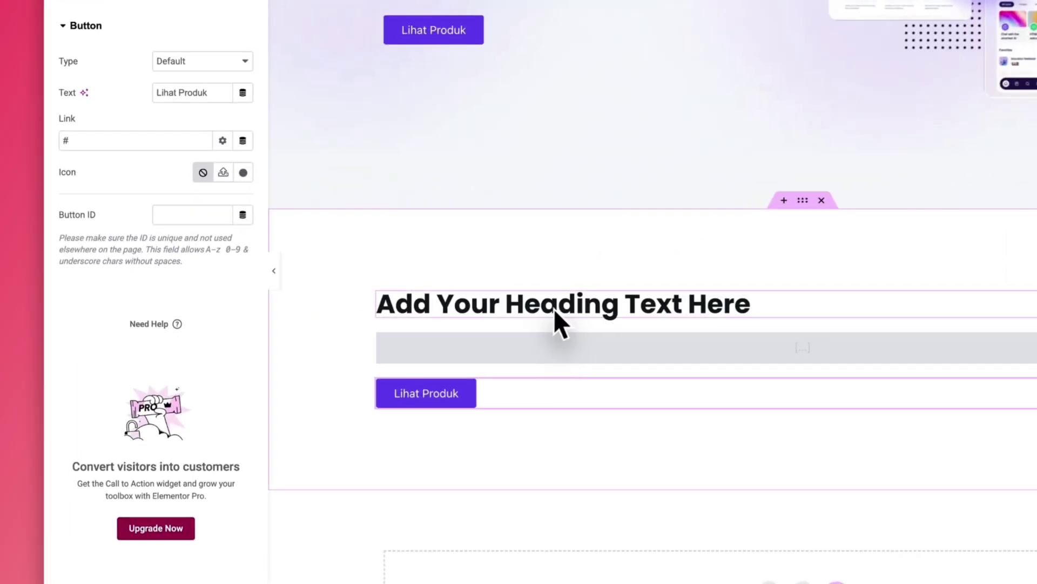
{"action": "left_click", "coordinate": [553, 309]}
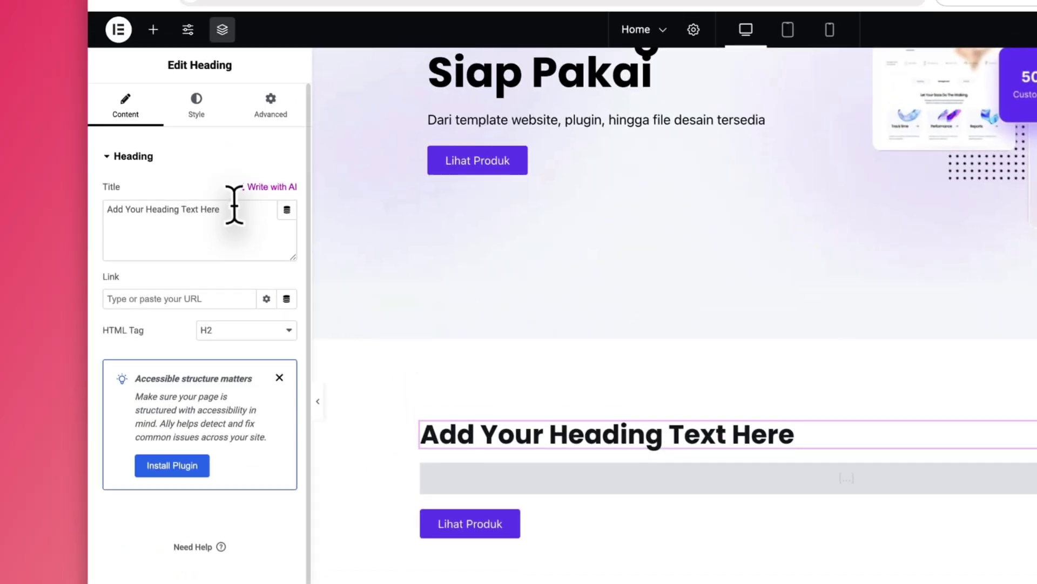
{"action": "left_click_drag", "start_coordinate": [234, 205], "coordinate": [81, 195]}
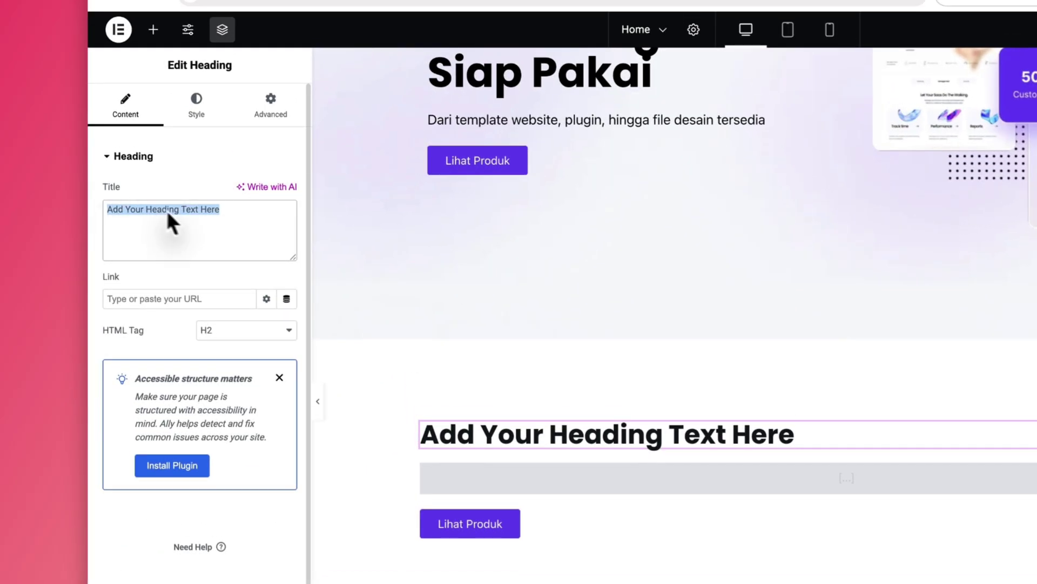
{"action": "key", "text": "BackSpace"}
{"action": "type", "text": "Produk Kami"}
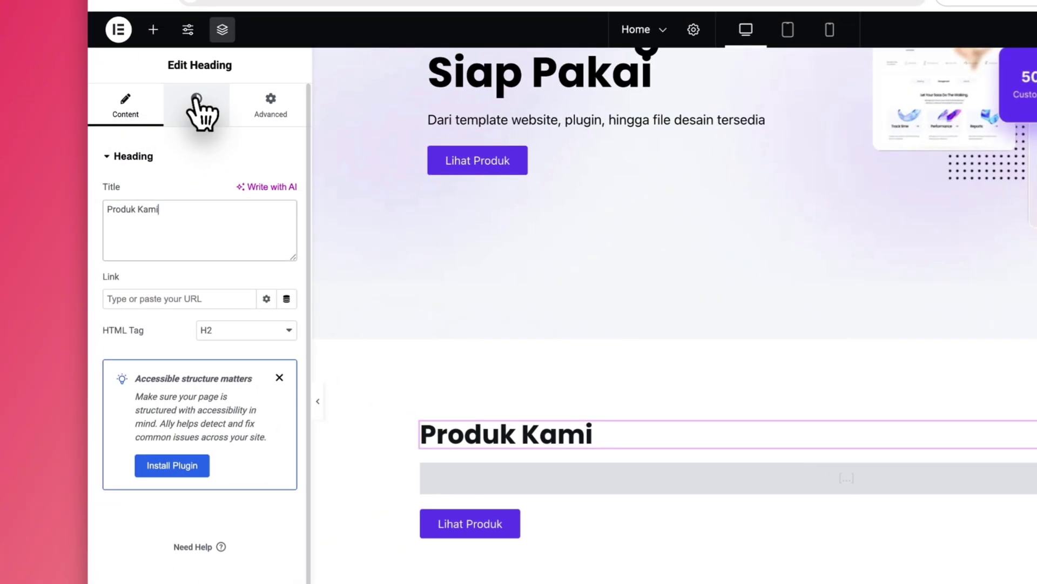
- Set the "Produk Kami" heading's alignment to Center and look at its typography options
{"action": "left_click", "coordinate": [160, 135]}
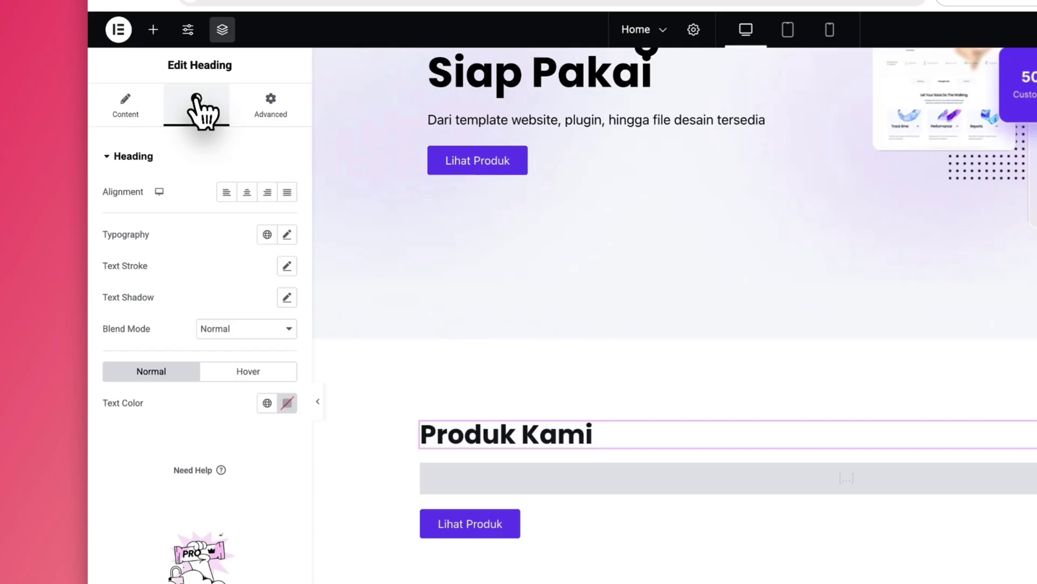
{"action": "left_click", "coordinate": [246, 193]}
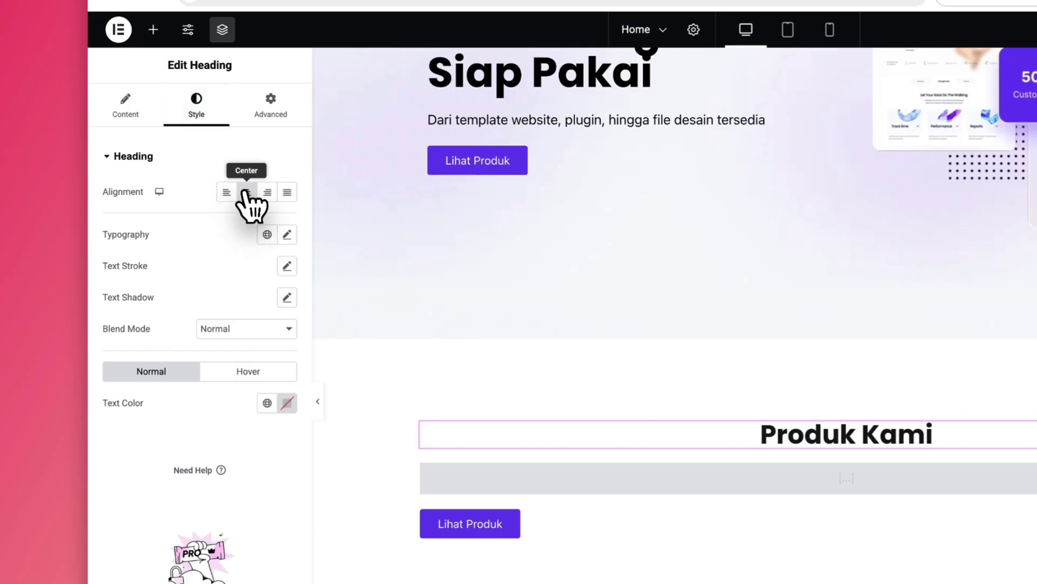
{"action": "left_click", "coordinate": [287, 235]}
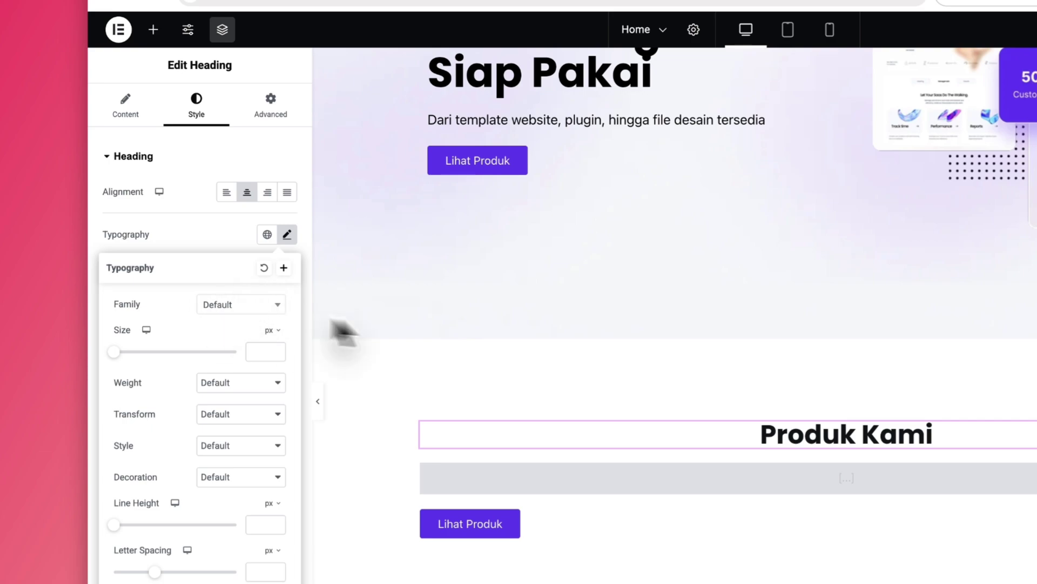
{"action": "left_click", "coordinate": [186, 229]}
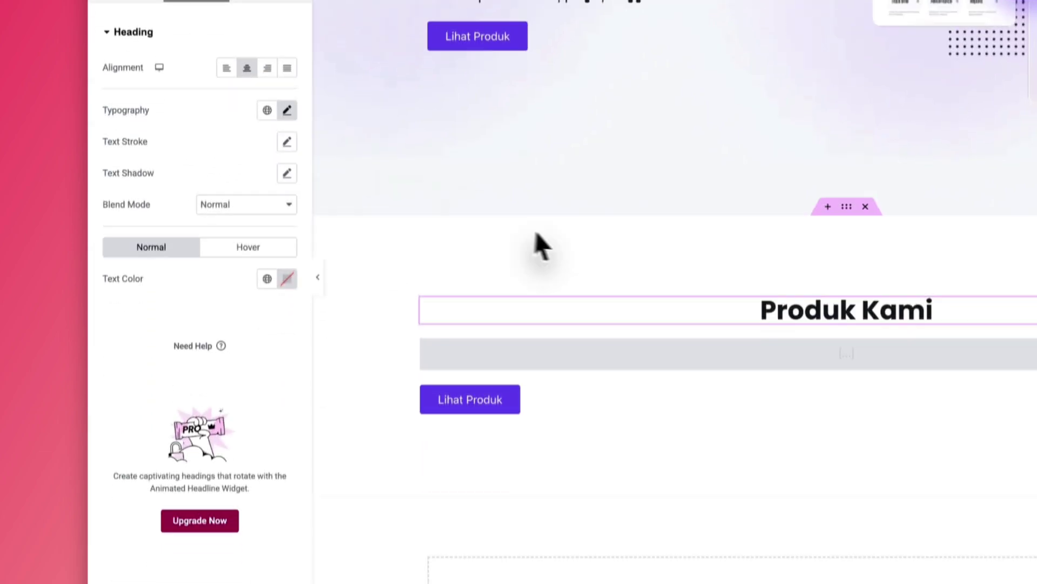
- Enter [products limit=6] as the shortcode in the Shortcode widget below the heading
{"action": "left_click", "coordinate": [546, 347]}
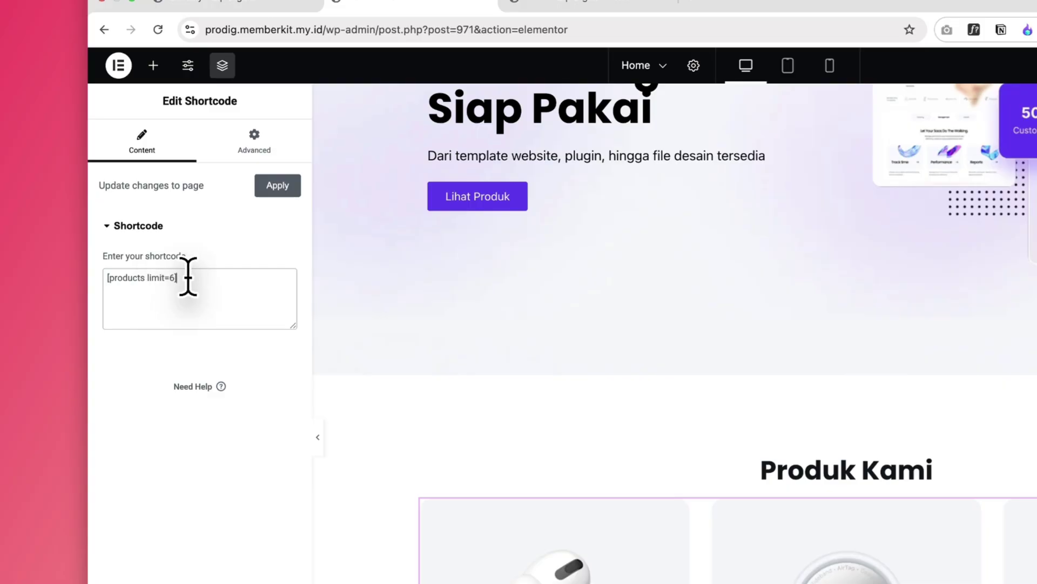
{"action": "left_click_drag", "start_coordinate": [184, 278], "coordinate": [109, 270]}
{"action": "left_click", "coordinate": [116, 277]}
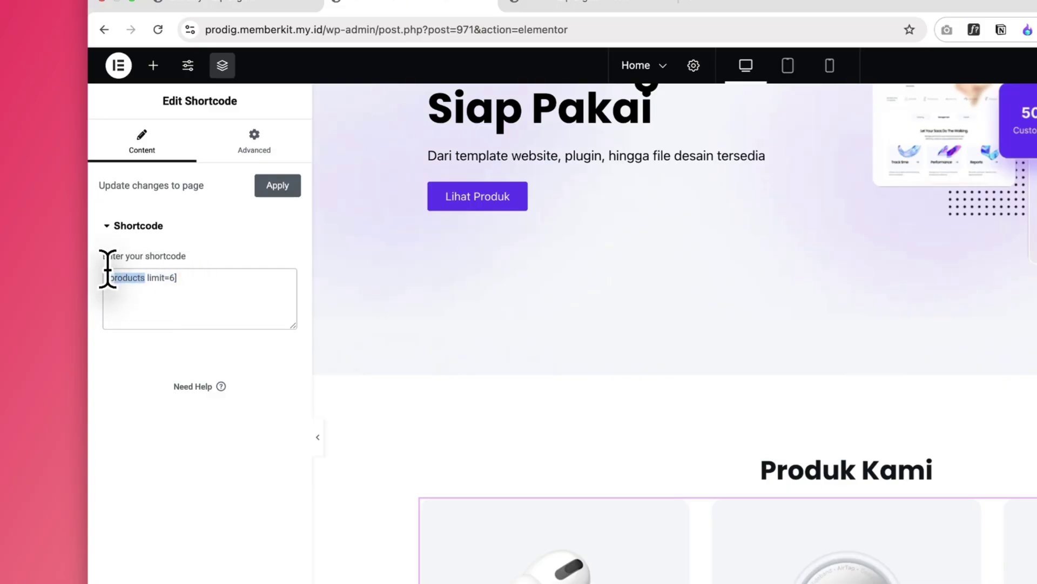
{"action": "key", "text": "Down"}
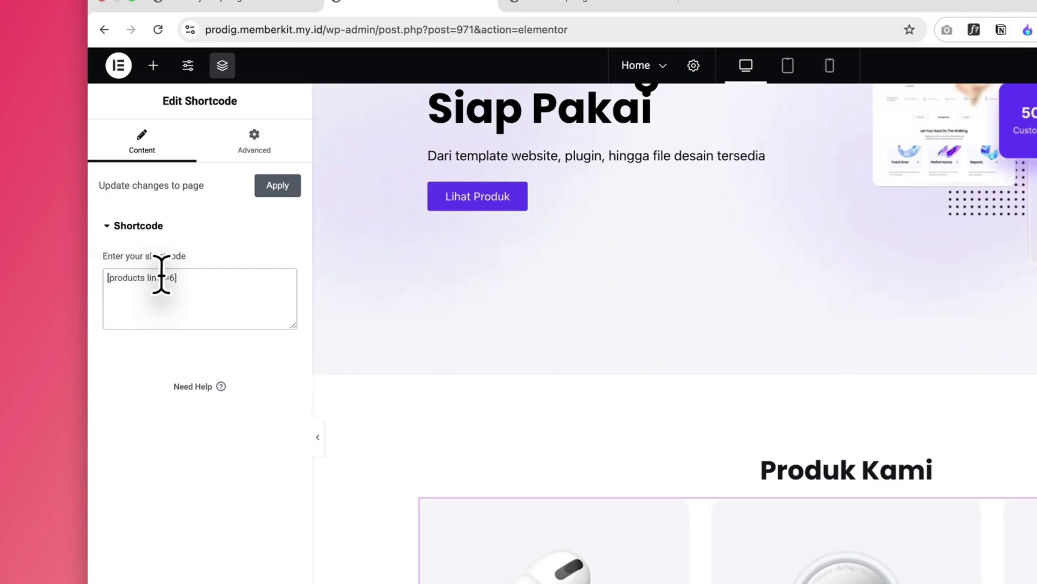
{"action": "mouse_move", "coordinate": [111, 278]}
{"action": "left_mouse_down"}
{"action": "mouse_move", "coordinate": [165, 278]}
{"action": "mouse_move", "coordinate": [99, 276]}
{"action": "left_mouse_up"}
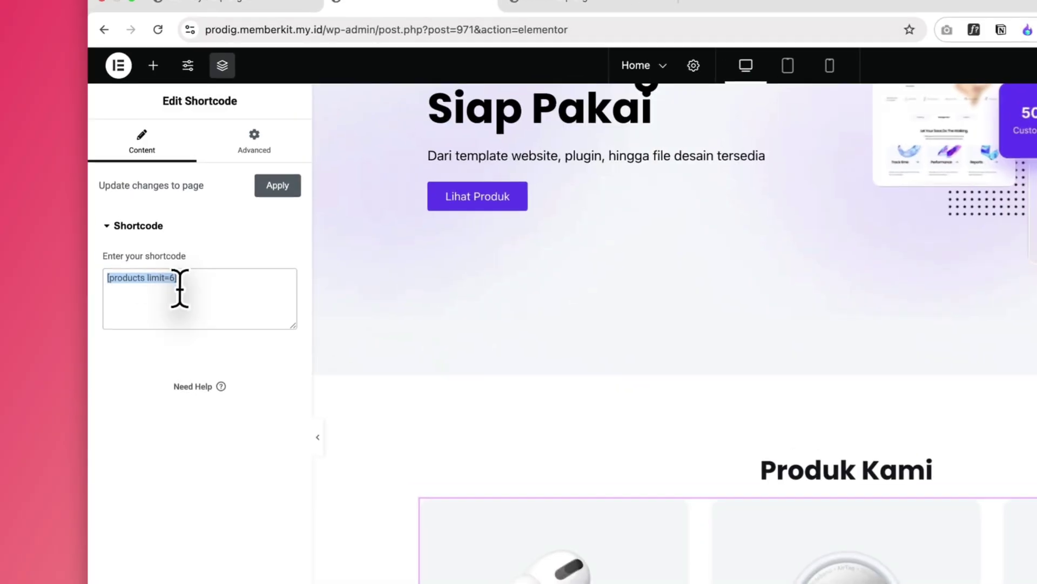
{"action": "left_click", "coordinate": [163, 233]}
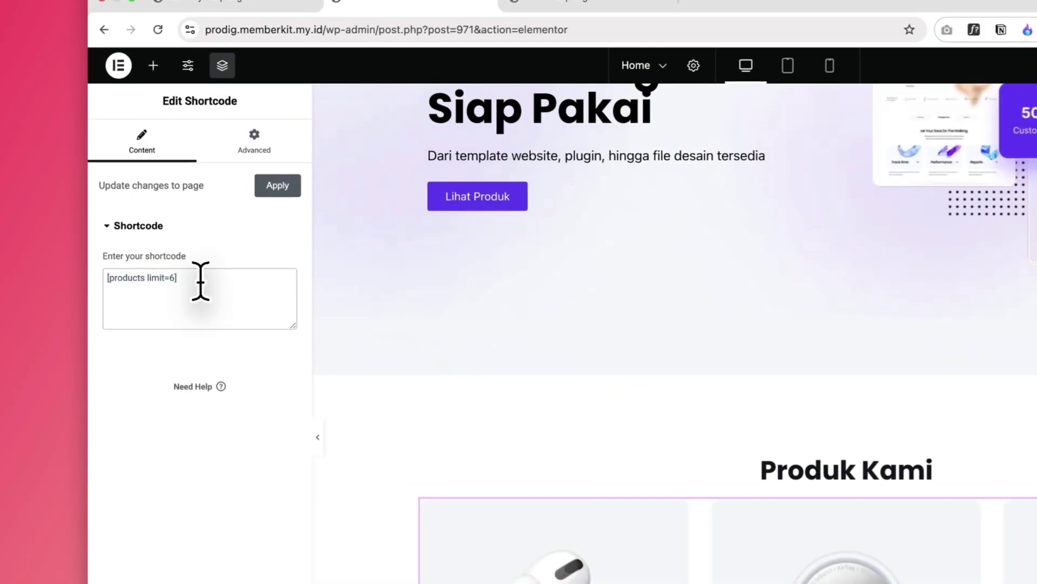
- Examine the shortcode's limit parameter and the product grid it produces under "Produk Kami"
{"action": "scroll", "coordinate": [670, 500], "scroll_direction": "down", "scroll_amount": 3}
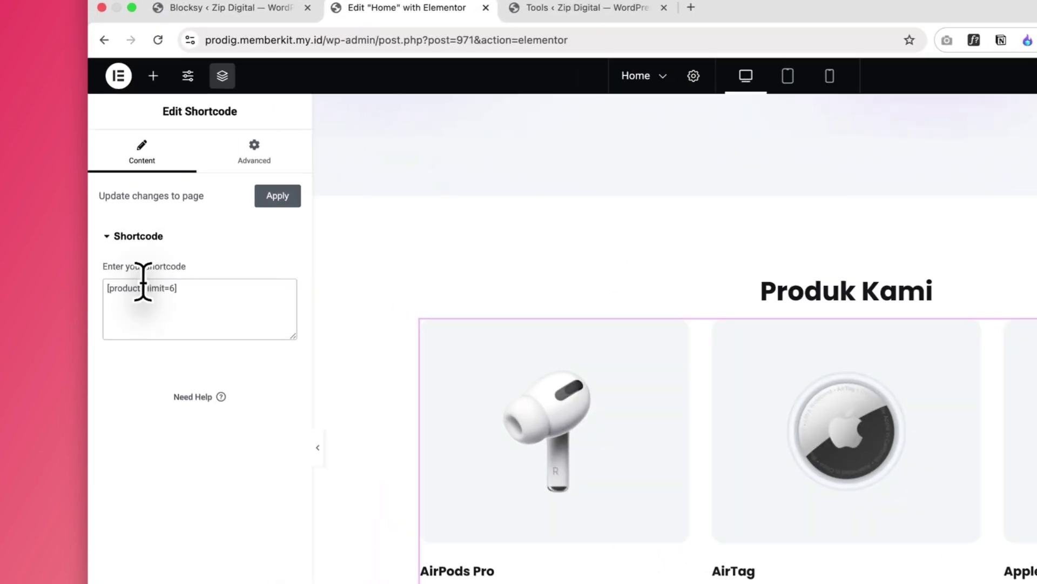
{"action": "left_click_drag", "start_coordinate": [127, 229], "coordinate": [133, 226]}
{"action": "left_click_drag", "start_coordinate": [147, 287], "coordinate": [164, 287]}
{"action": "left_click", "coordinate": [191, 284]}
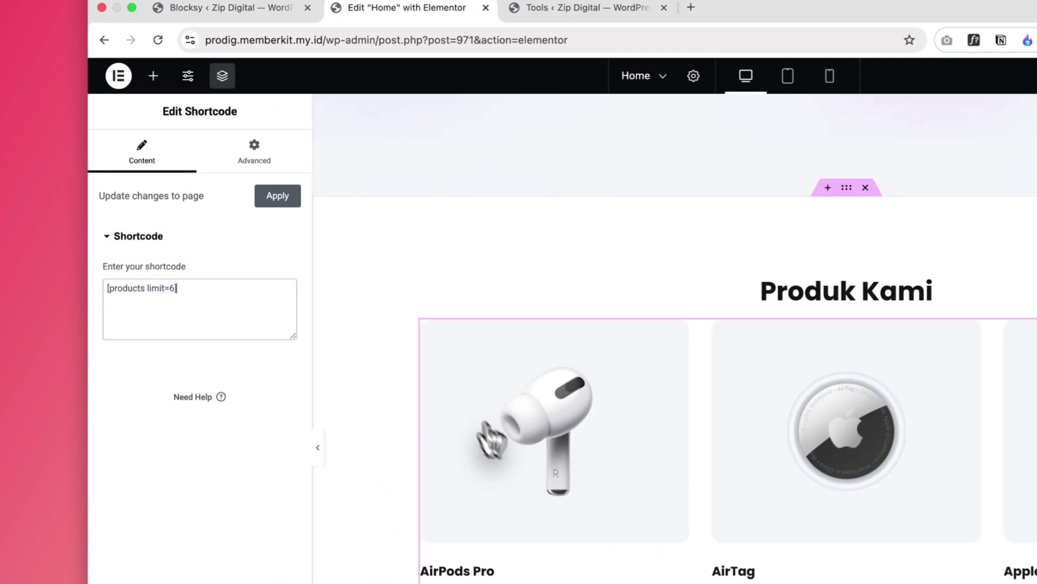
{"action": "scroll", "coordinate": [545, 516], "scroll_direction": "down", "scroll_amount": 2}
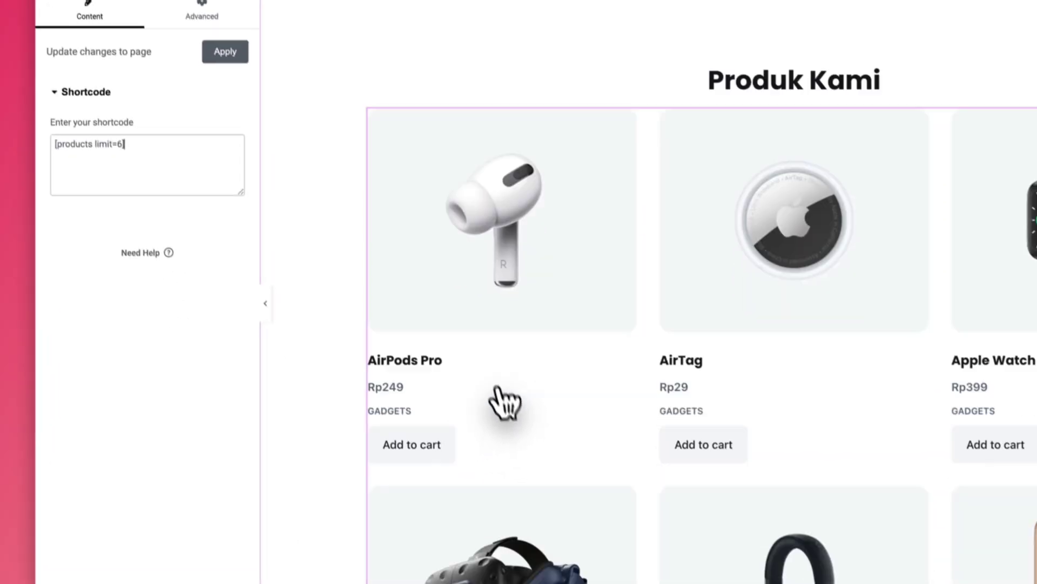
{"action": "scroll", "coordinate": [497, 389], "scroll_direction": "down", "scroll_amount": 2}
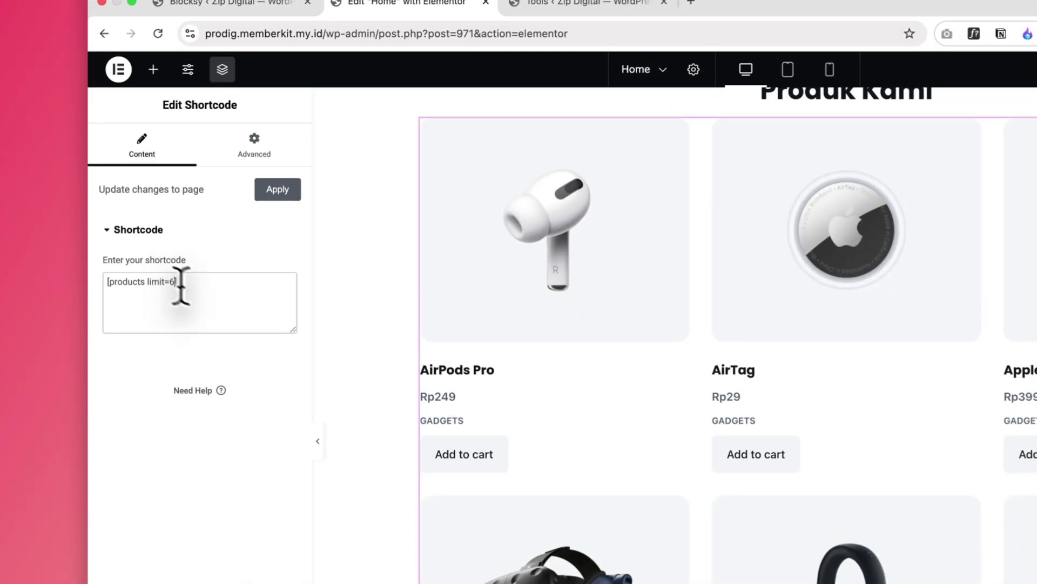
{"action": "type", "text": "]"}
{"action": "scroll", "coordinate": [714, 486], "scroll_direction": "down", "scroll_amount": 5}
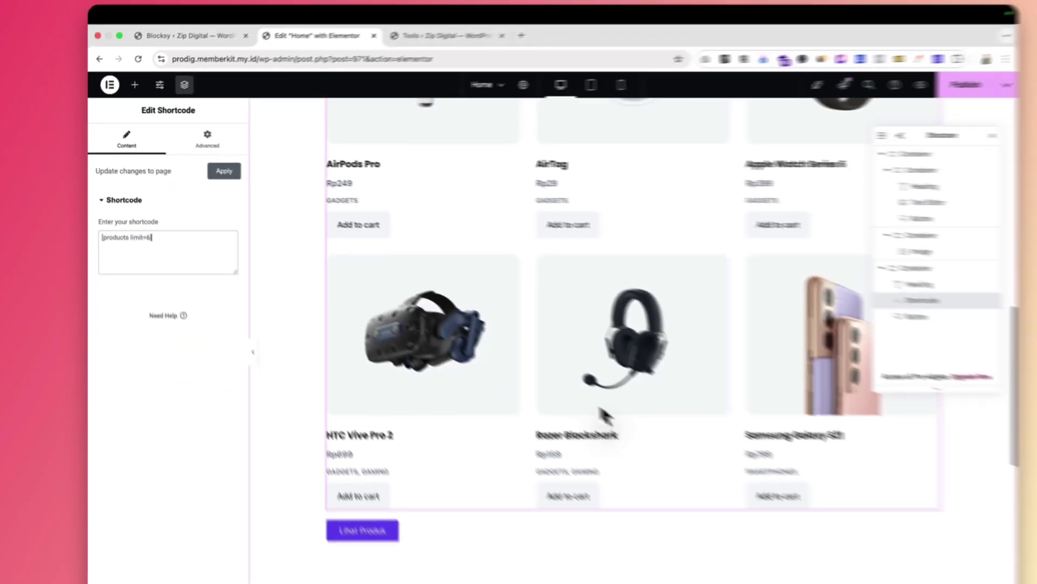
{"action": "scroll", "coordinate": [504, 352], "scroll_direction": "up", "scroll_amount": 4}
{"action": "scroll", "coordinate": [504, 352], "scroll_direction": "down", "scroll_amount": 2}
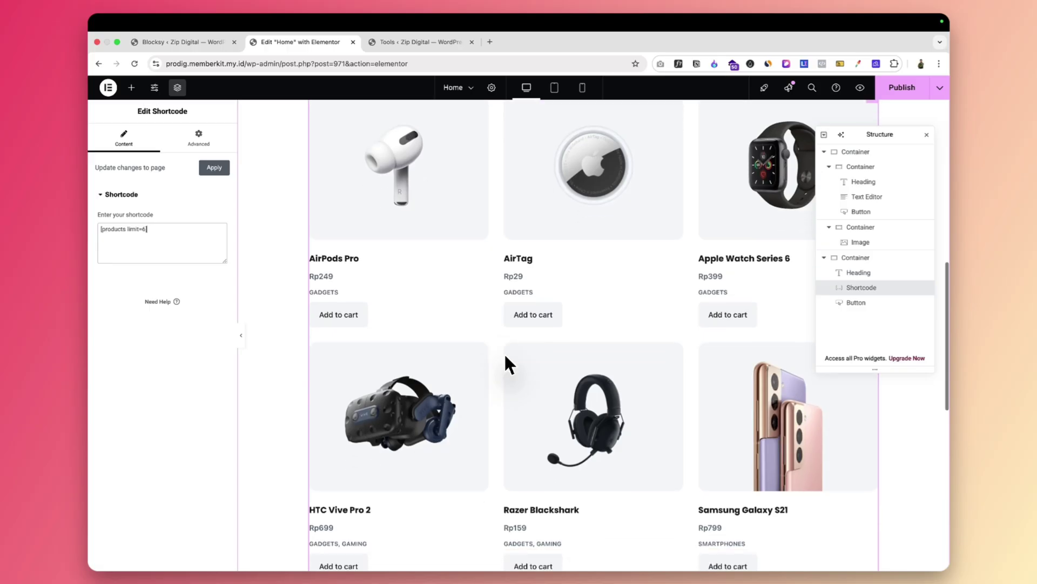
{"action": "scroll", "coordinate": [504, 352], "scroll_direction": "up", "scroll_amount": 2}
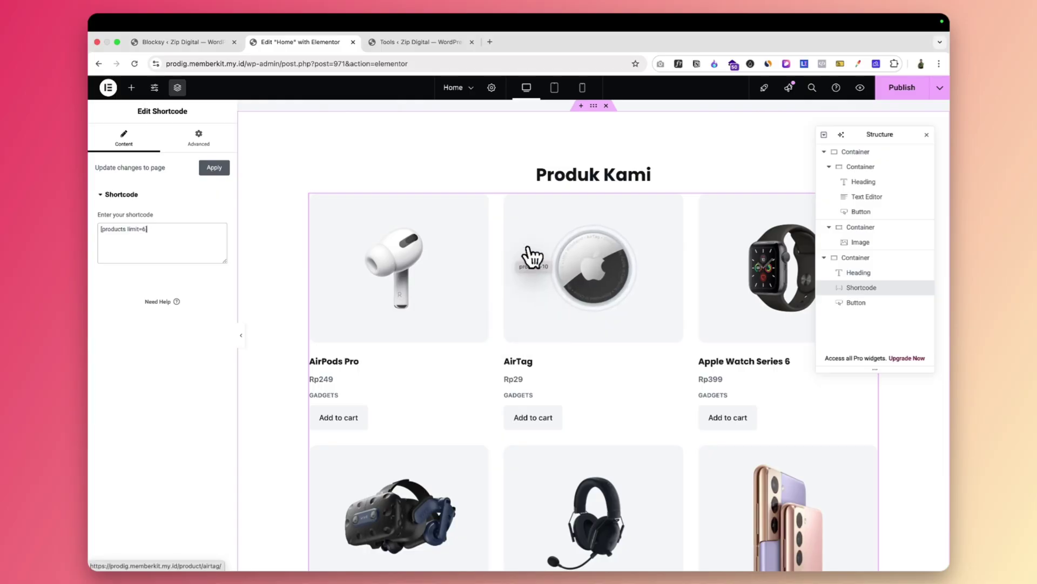
- Center the button below the product grid and change its text to "Lihat semua produk"
{"action": "scroll", "coordinate": [496, 396], "scroll_direction": "down", "scroll_amount": 8}
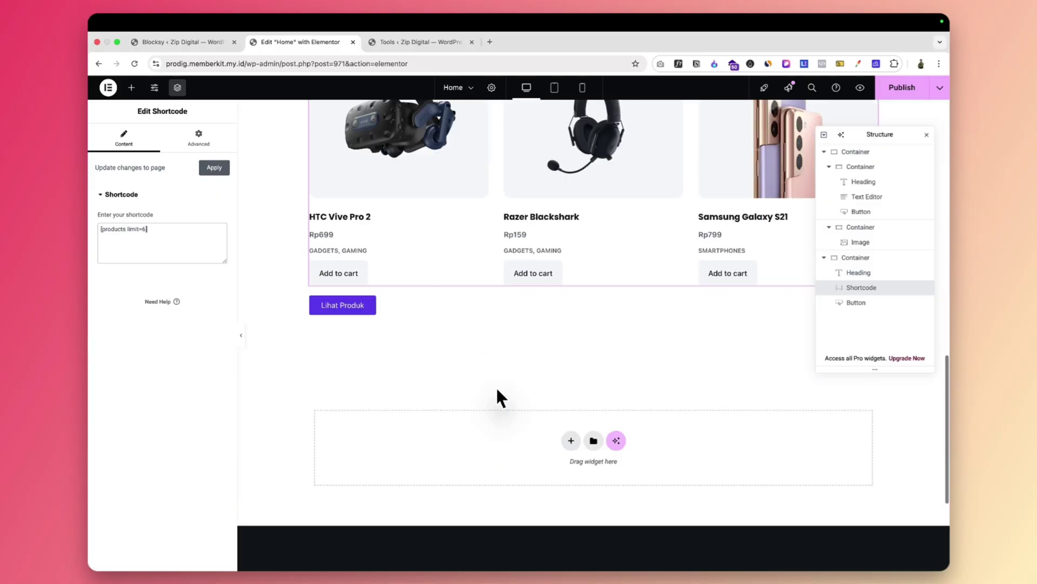
{"action": "scroll", "coordinate": [496, 396], "scroll_direction": "up", "scroll_amount": 3}
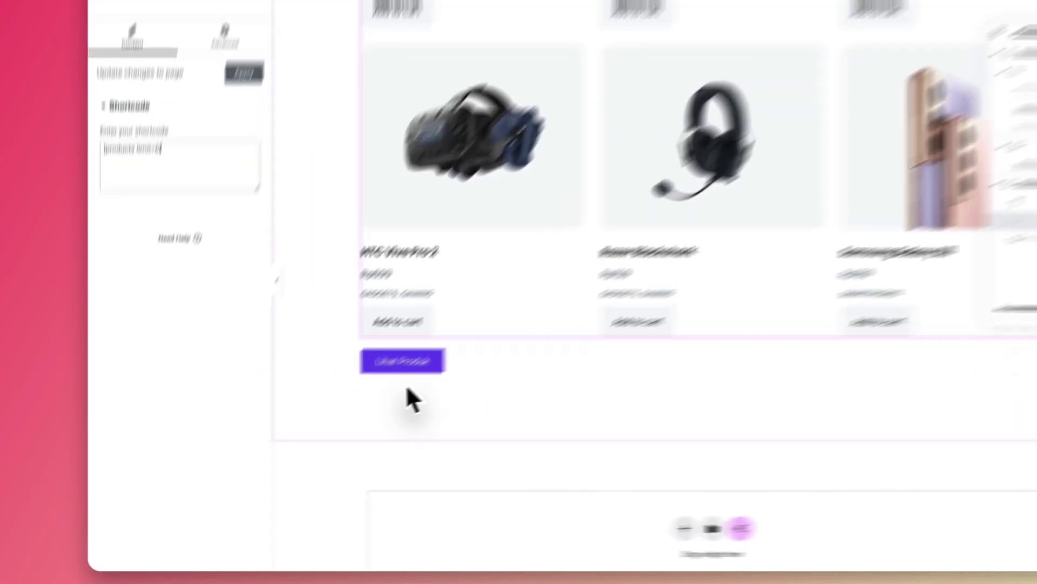
{"action": "left_click", "coordinate": [373, 402]}
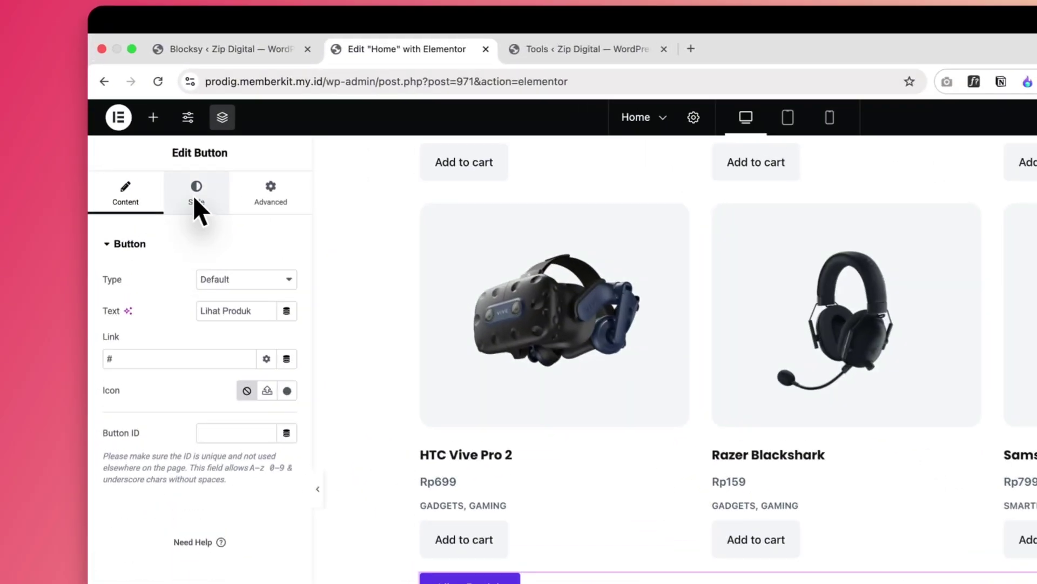
{"action": "left_click", "coordinate": [160, 135]}
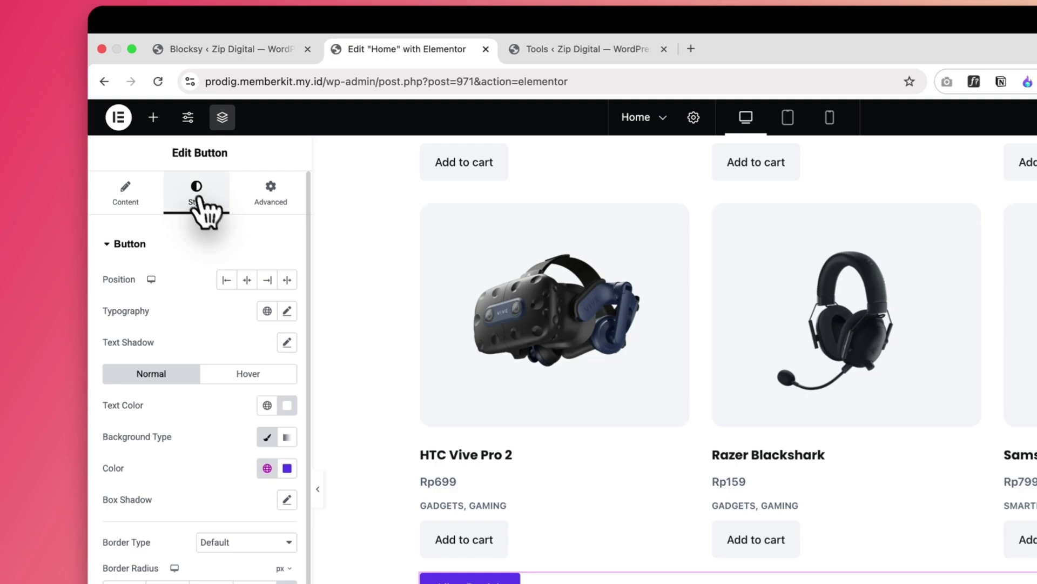
{"action": "left_click", "coordinate": [248, 280]}
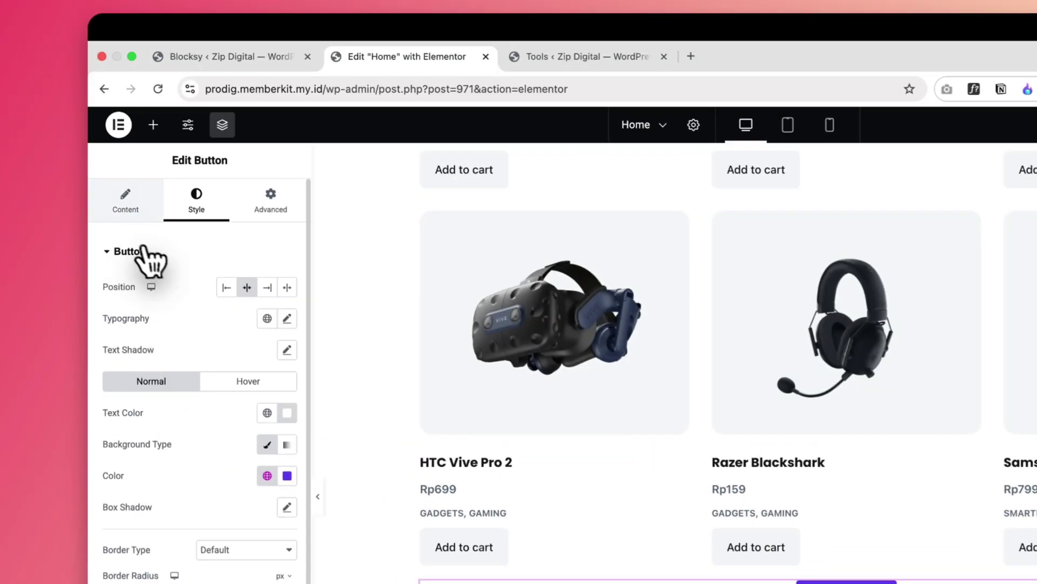
{"action": "left_click", "coordinate": [130, 197]}
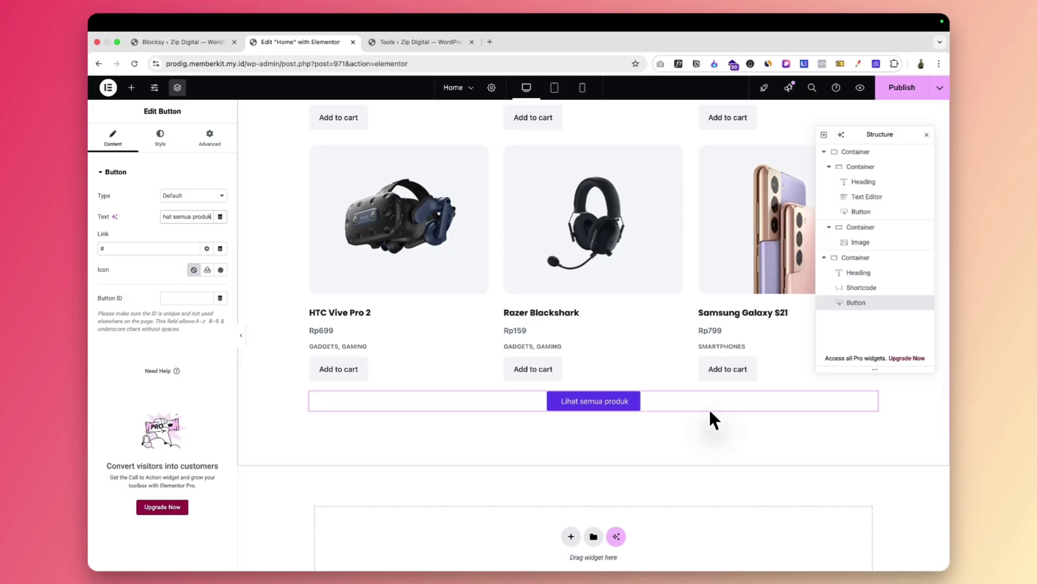
- Unlink the "Lihat semua produk" button's margin values and set its top margin to 50 px
{"action": "scroll", "coordinate": [709, 411], "scroll_direction": "up", "scroll_amount": 8}
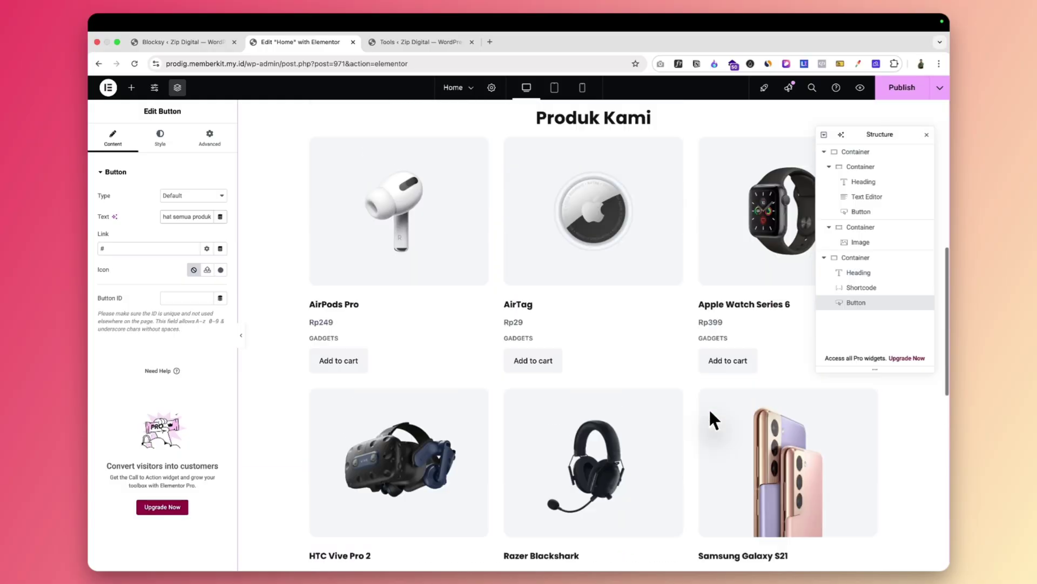
{"action": "scroll", "coordinate": [709, 410], "scroll_direction": "down", "scroll_amount": 7}
{"action": "scroll", "coordinate": [709, 410], "scroll_direction": "down", "scroll_amount": 3}
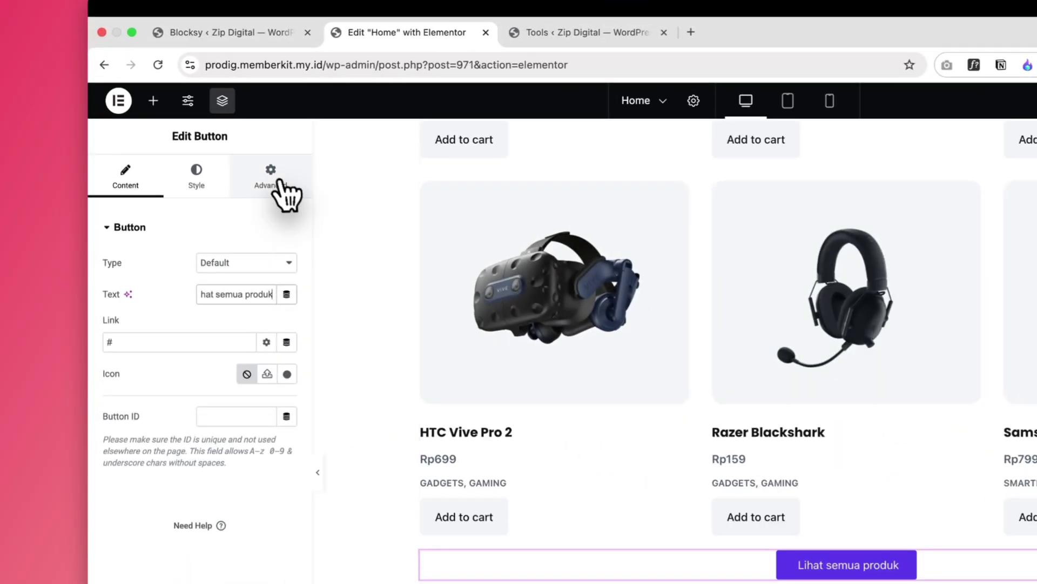
{"action": "left_click", "coordinate": [281, 187]}
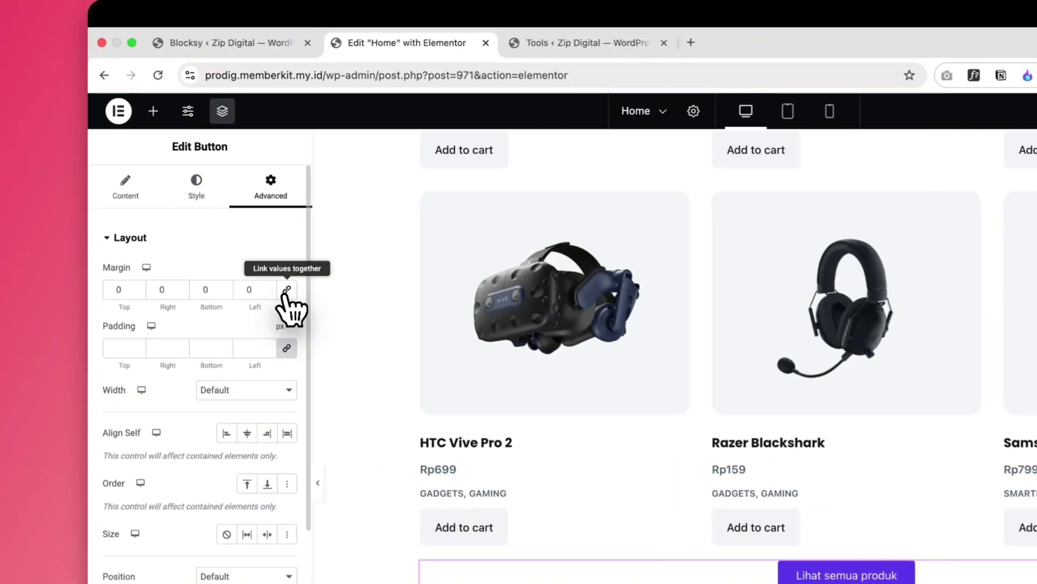
{"action": "double_click", "coordinate": [117, 289]}
{"action": "type", "text": "50"}
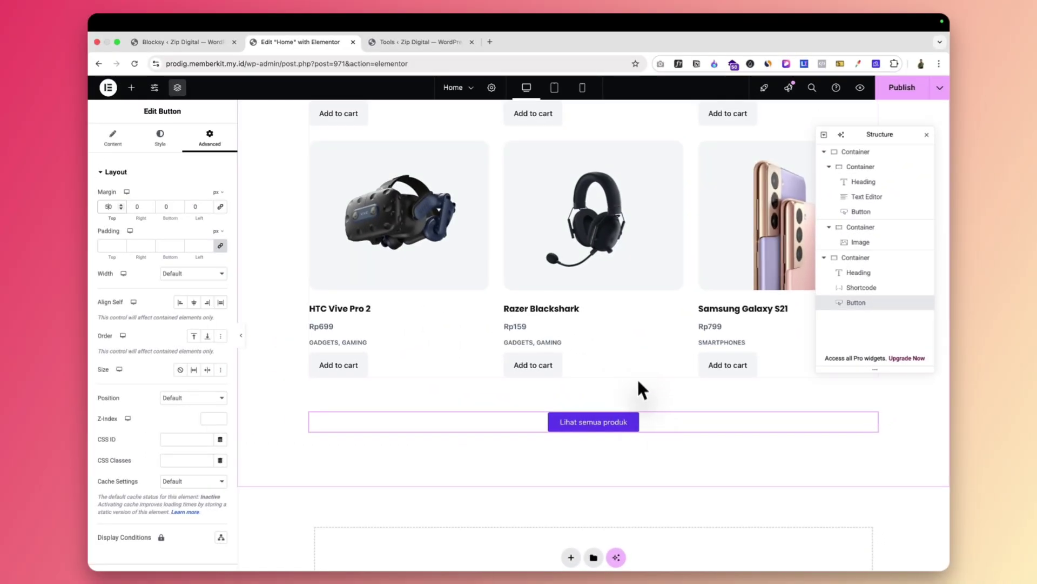
- Unlink the "Produk Kami" heading's margin values and set its bottom margin to 50 px
{"action": "scroll", "coordinate": [640, 383], "scroll_direction": "up", "scroll_amount": 10}
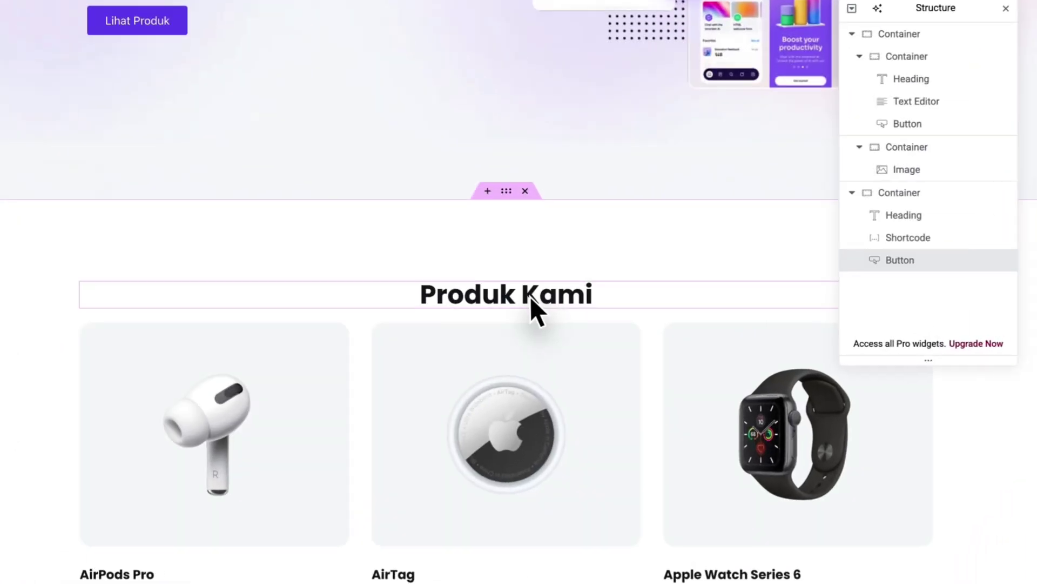
{"action": "left_click", "coordinate": [610, 325]}
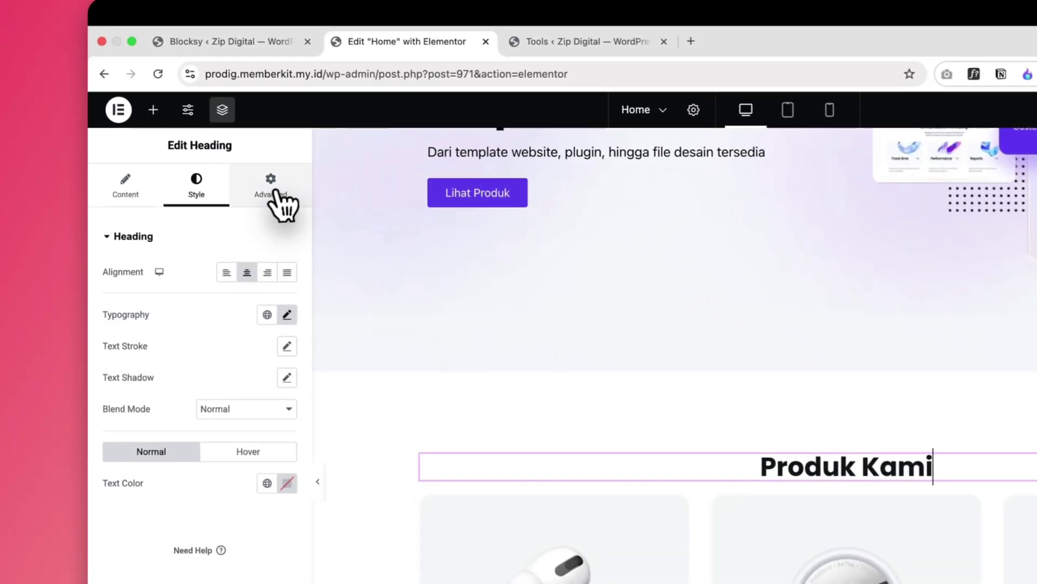
{"action": "left_click", "coordinate": [278, 193]}
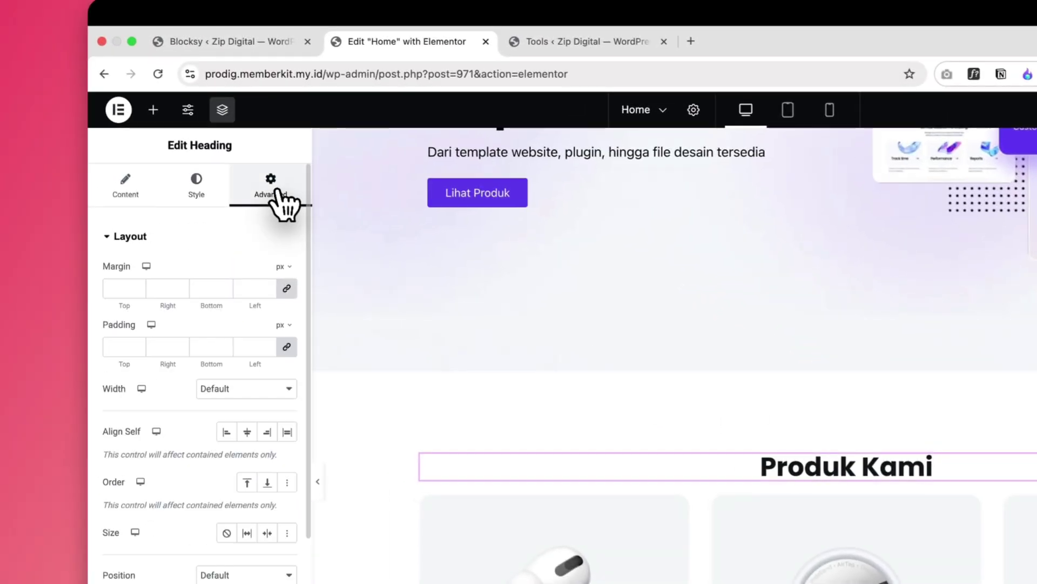
{"action": "left_click", "coordinate": [294, 289]}
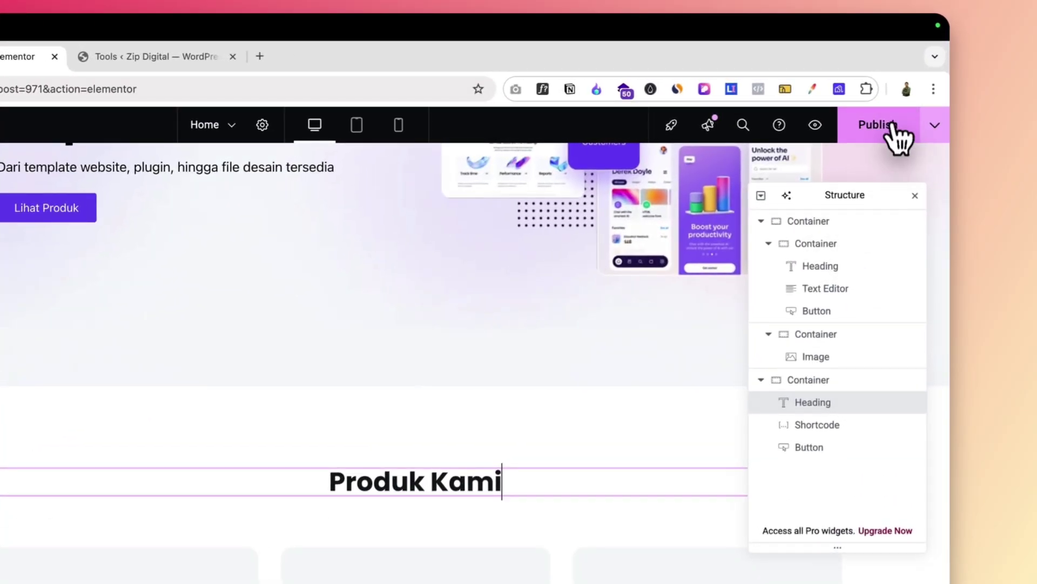
- Publish the Home page and preview it, checking the hero and "Produk Kami" sections
{"action": "left_click", "coordinate": [886, 110]}
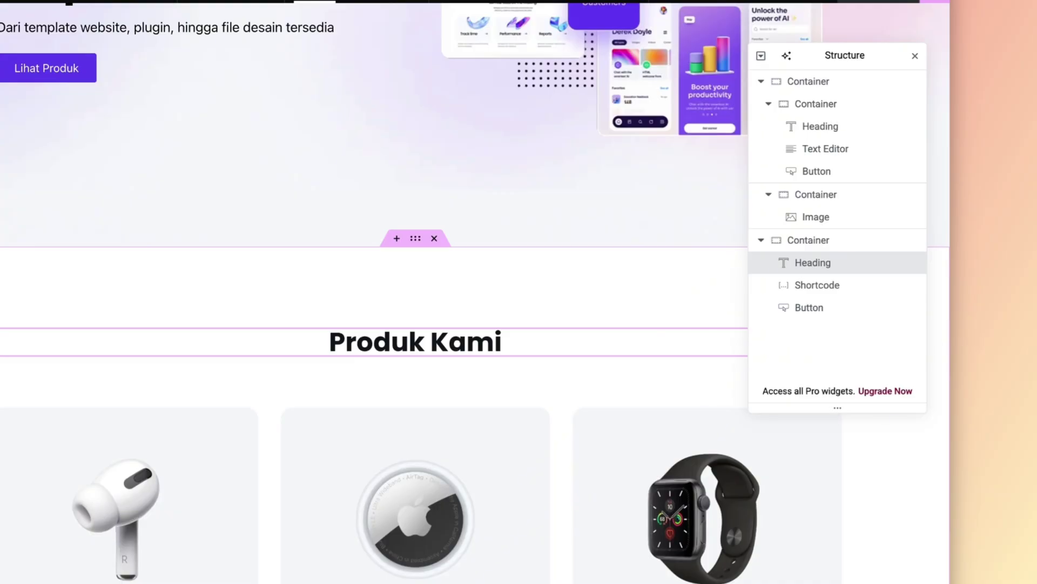
{"action": "scroll", "coordinate": [693, 319], "scroll_direction": "up", "scroll_amount": 5}
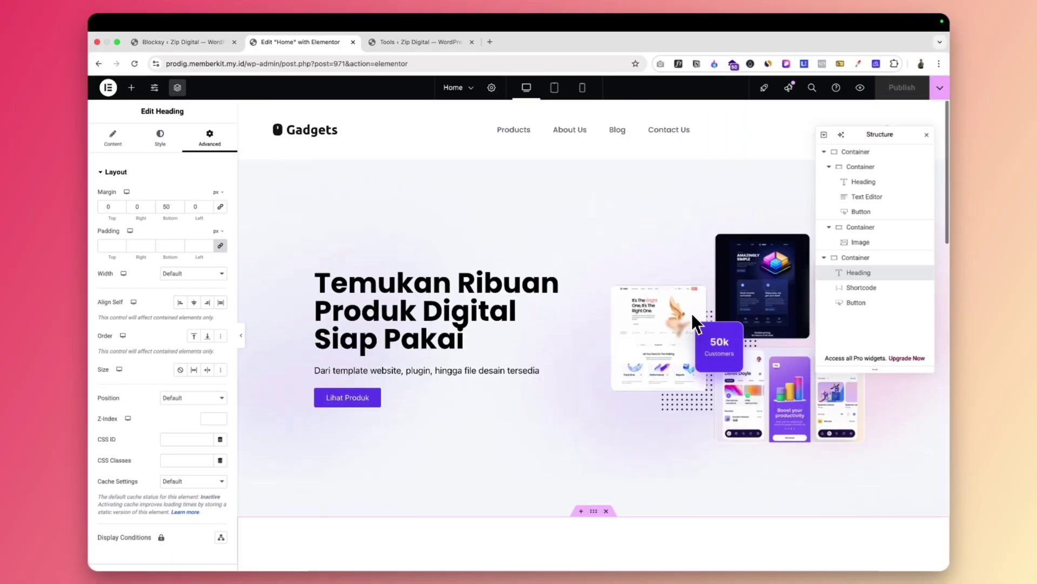
{"action": "scroll", "coordinate": [693, 318], "scroll_direction": "down", "scroll_amount": 1}
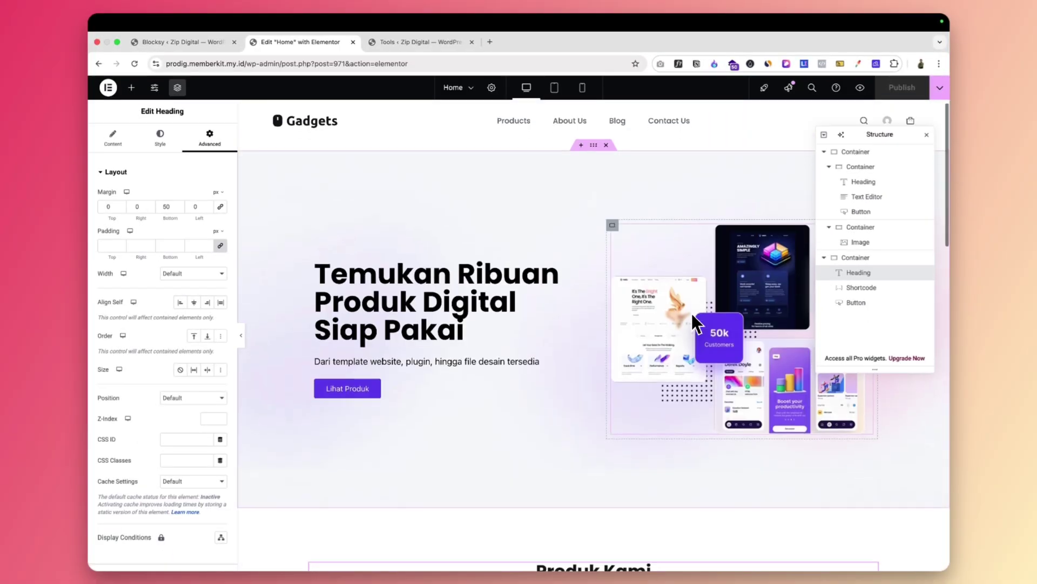
{"action": "scroll", "coordinate": [694, 319], "scroll_direction": "up", "scroll_amount": 1}
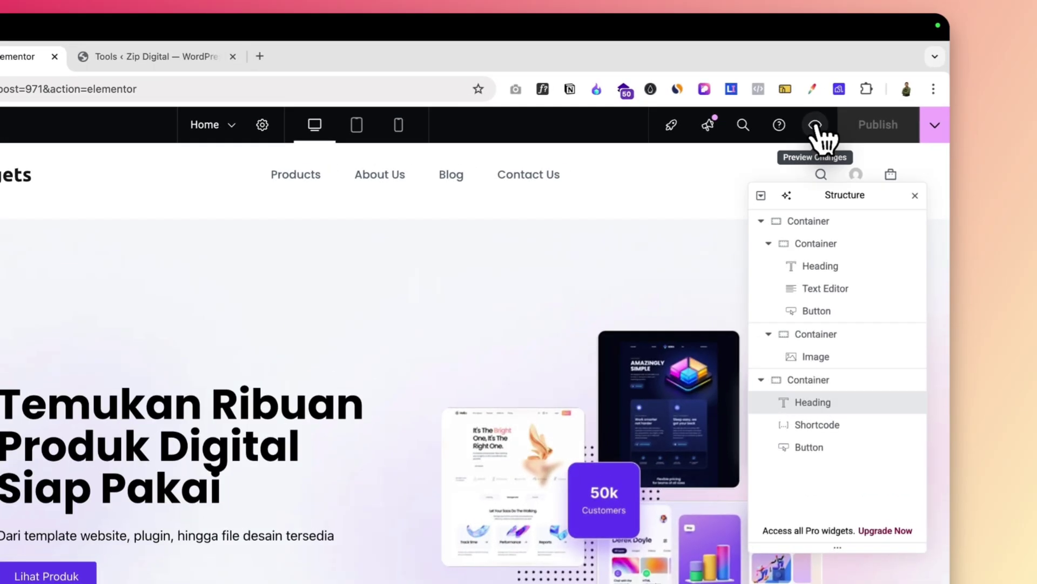
{"action": "left_click", "coordinate": [860, 87]}
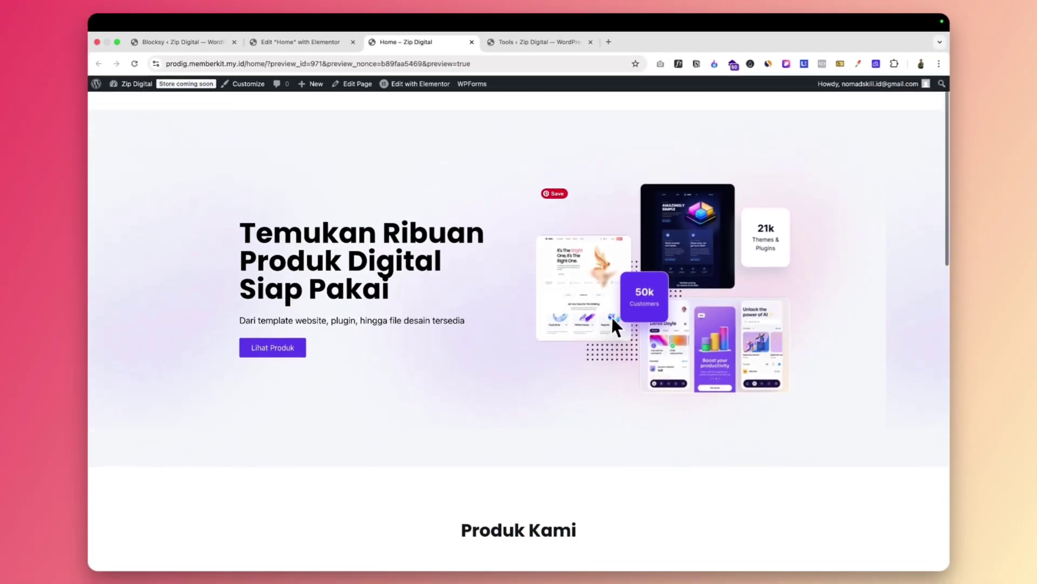
{"action": "scroll", "coordinate": [612, 319], "scroll_direction": "down", "scroll_amount": 5}
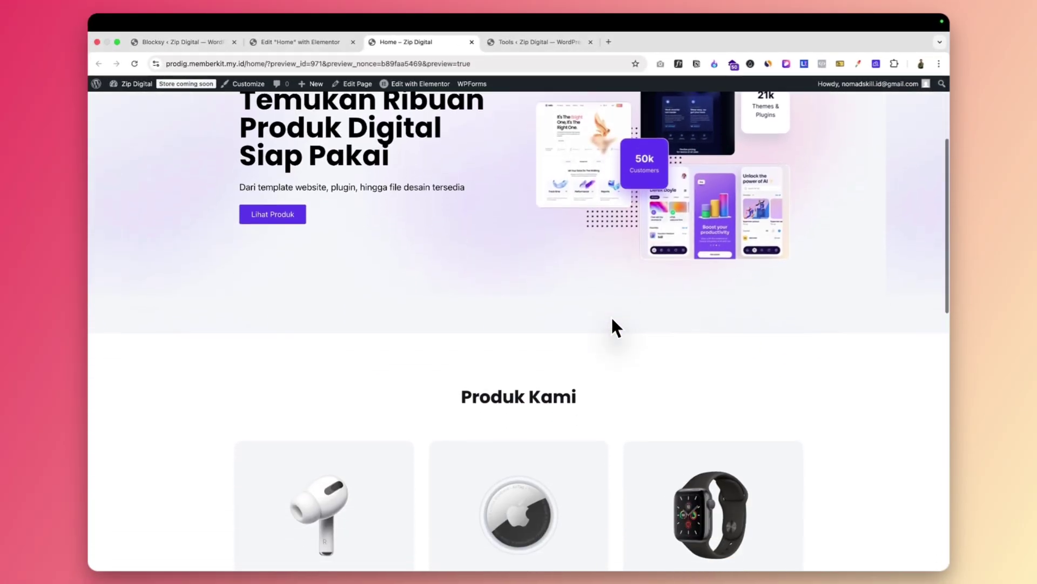
- Go from the homepage preview to the WordPress dashboard and open the Reading settings
{"action": "scroll", "coordinate": [612, 319], "scroll_direction": "down", "scroll_amount": 5}
{"action": "scroll", "coordinate": [612, 318], "scroll_direction": "up", "scroll_amount": 10}
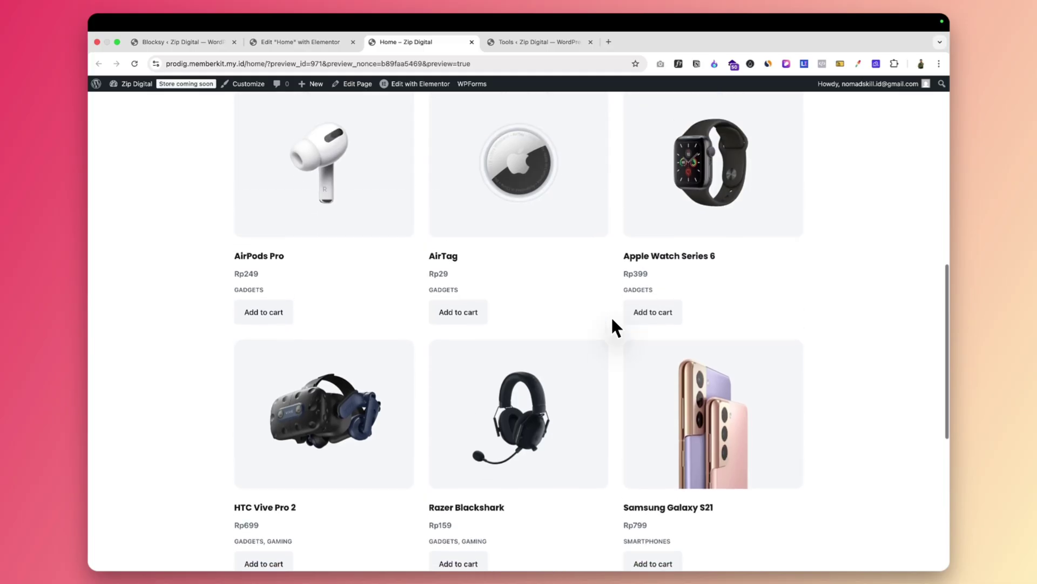
{"action": "scroll", "coordinate": [612, 317], "scroll_direction": "up", "scroll_amount": 2}
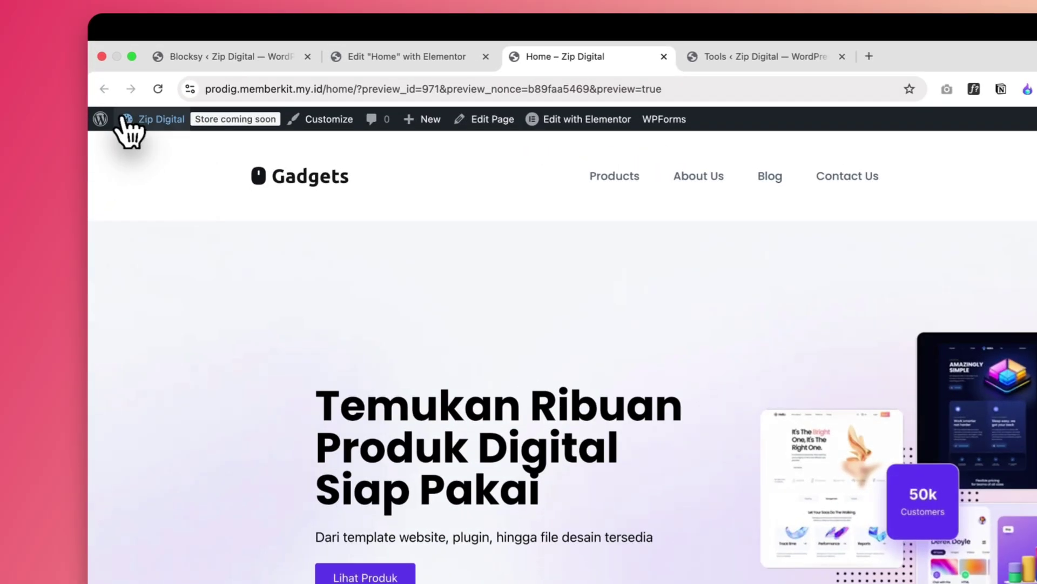
{"action": "mouse_move", "coordinate": [124, 120]}
{"action": "left_click", "coordinate": [143, 143]}
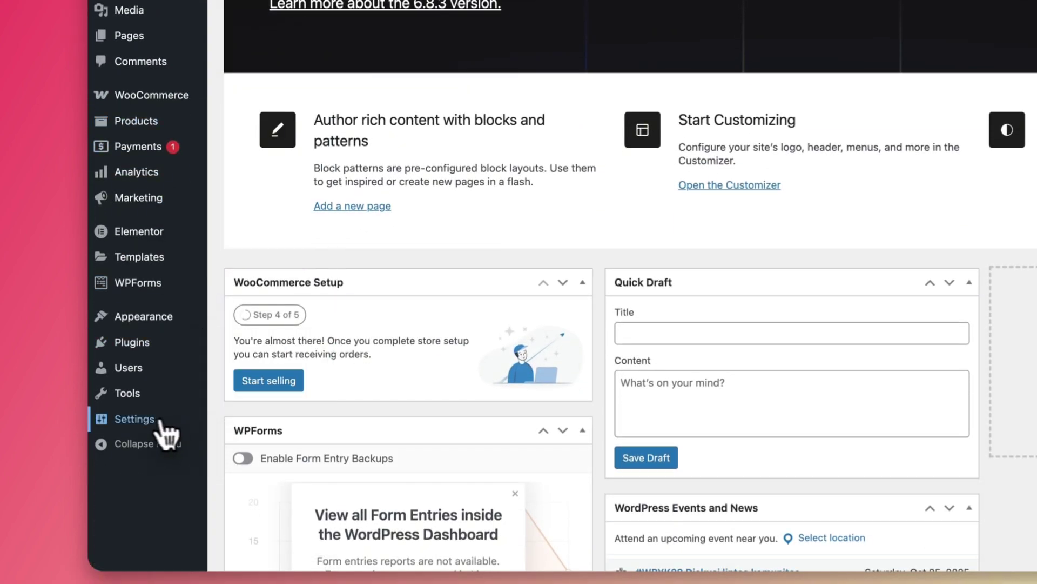
{"action": "mouse_move", "coordinate": [145, 421]}
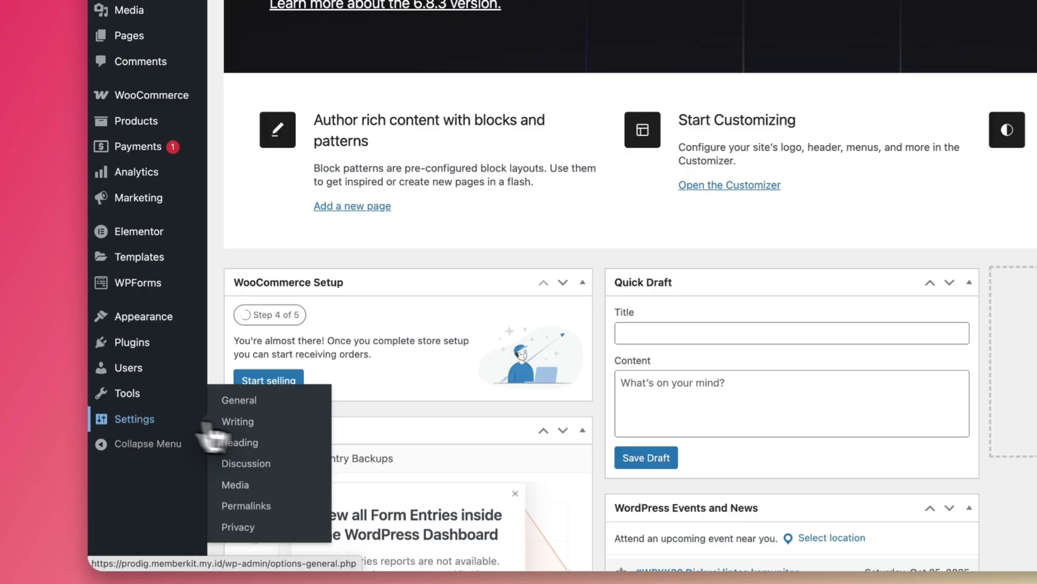
{"action": "left_click", "coordinate": [252, 450]}
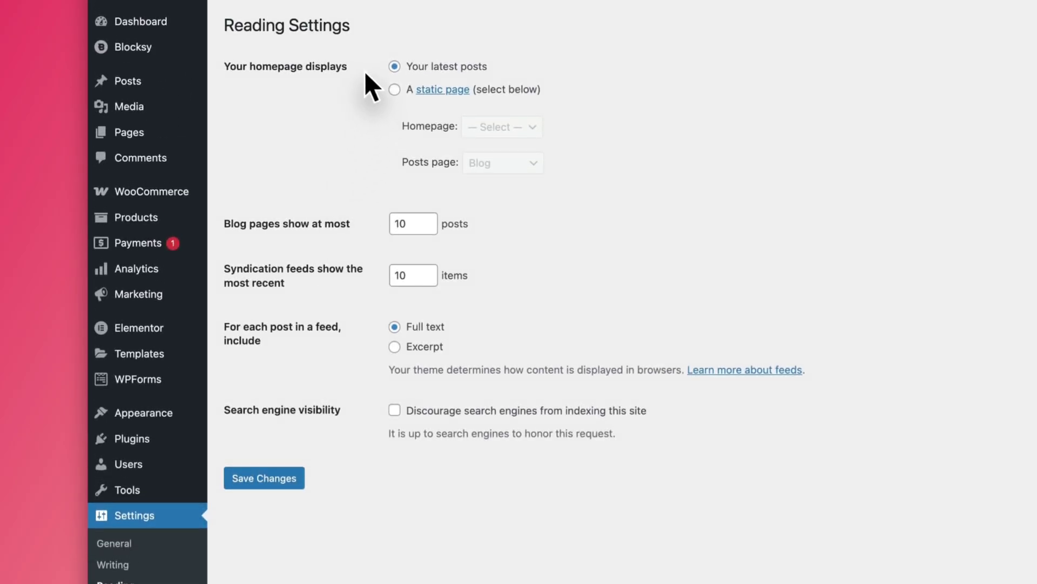
- Set the site's homepage to the static page Home and save the Reading settings
{"action": "left_click", "coordinate": [393, 89]}
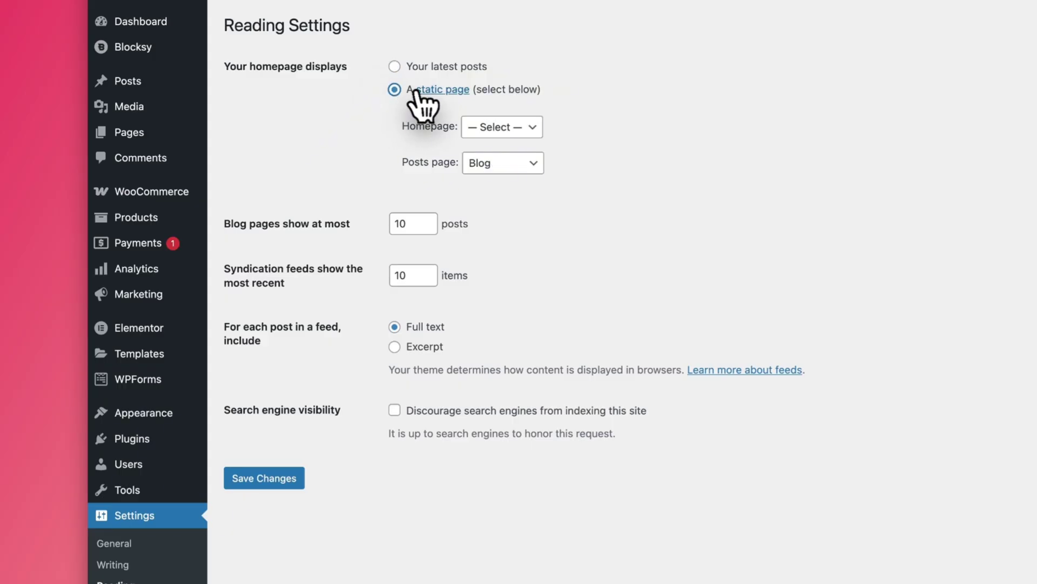
{"action": "left_click", "coordinate": [502, 129]}
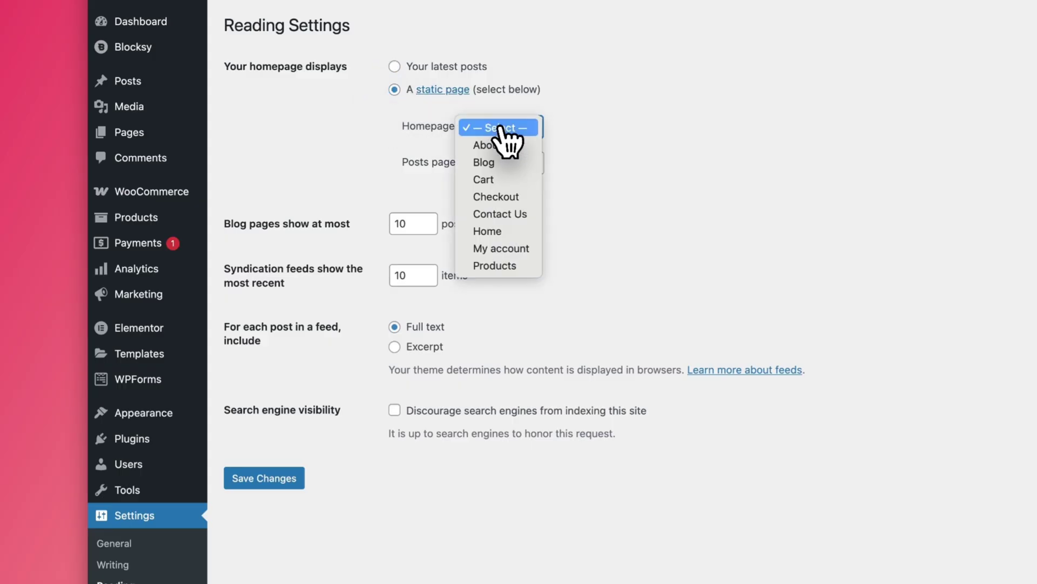
{"action": "left_click", "coordinate": [497, 232]}
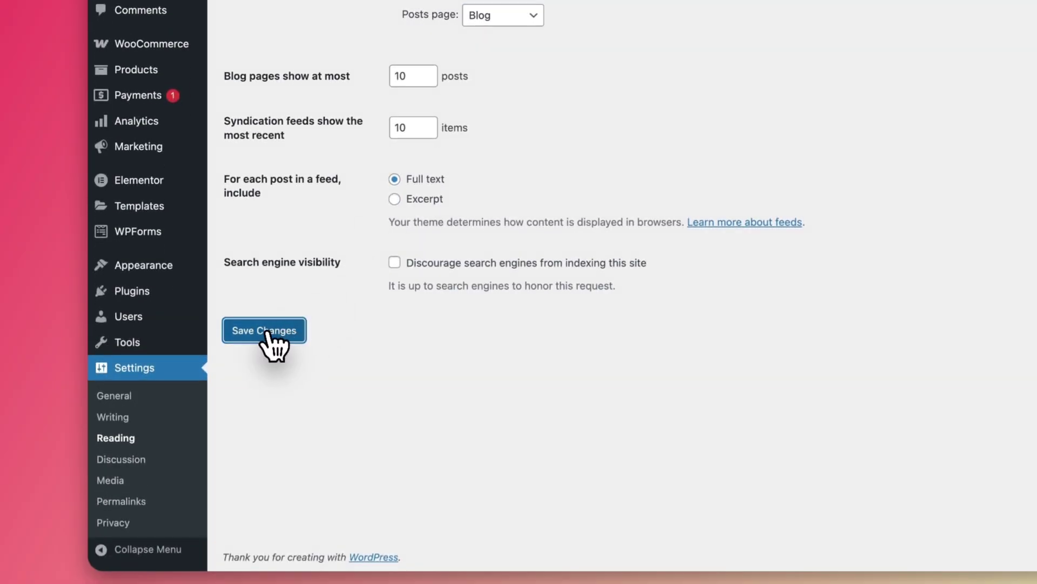
{"action": "scroll", "coordinate": [274, 347], "scroll_direction": "up", "scroll_amount": 1}
{"action": "left_click", "coordinate": [265, 363]}
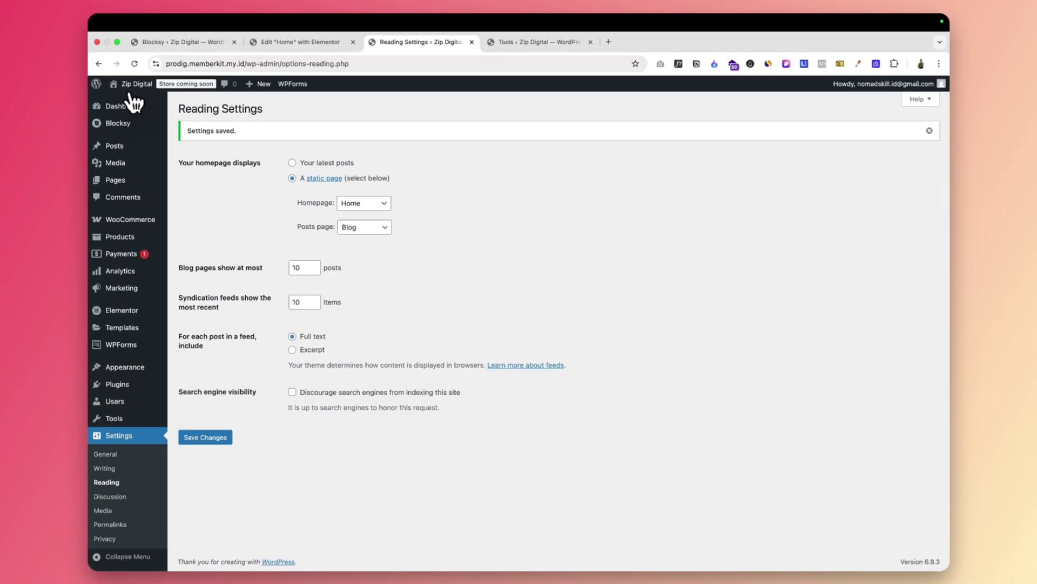
- Visit the live site and examine the homepage's header, hero section, product grid and footer
{"action": "mouse_move", "coordinate": [123, 86]}
{"action": "left_click", "coordinate": [138, 137]}
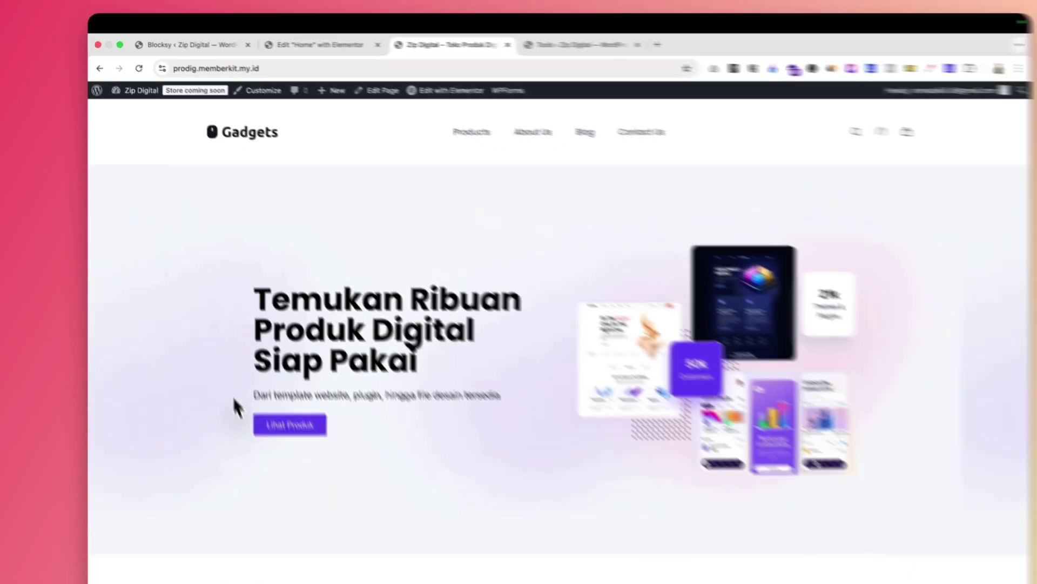
{"action": "scroll", "coordinate": [261, 473], "scroll_direction": "down", "scroll_amount": 5}
{"action": "scroll", "coordinate": [204, 321], "scroll_direction": "down", "scroll_amount": 10}
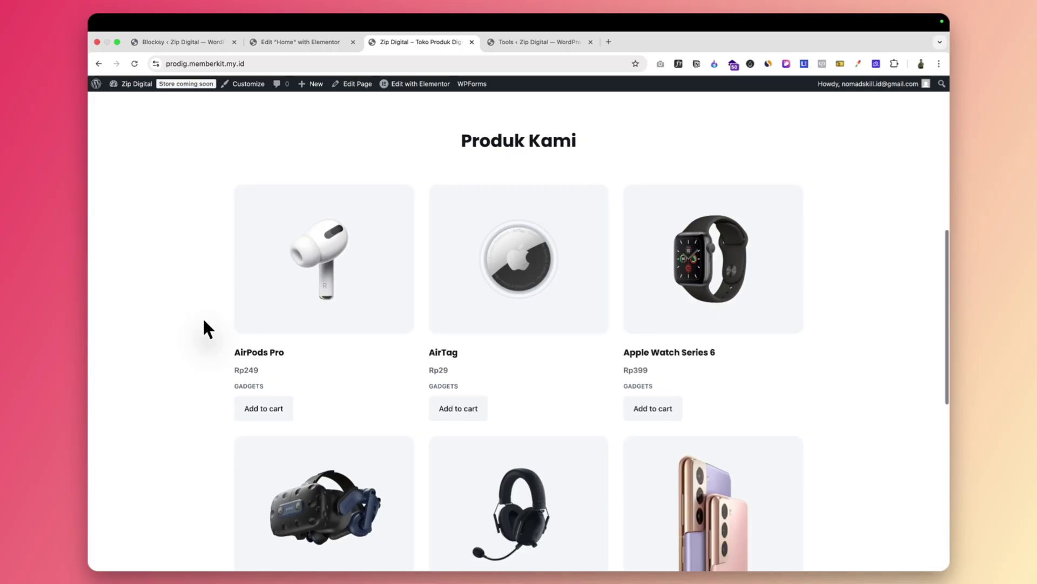
{"action": "scroll", "coordinate": [203, 321], "scroll_direction": "down", "scroll_amount": 3}
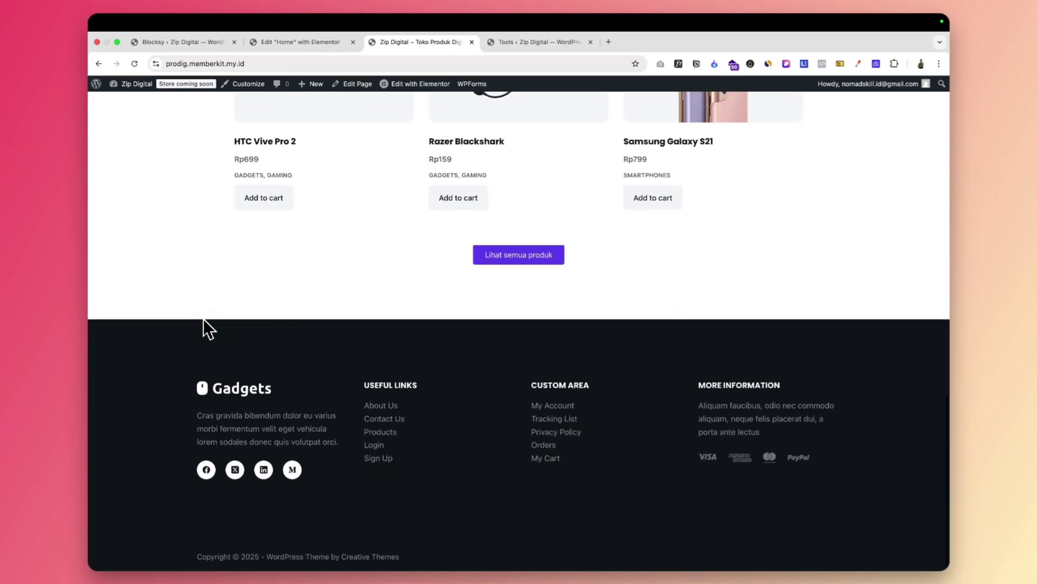
{"action": "scroll", "coordinate": [203, 320], "scroll_direction": "up", "scroll_amount": 10}
{"action": "scroll", "coordinate": [203, 318], "scroll_direction": "up", "scroll_amount": 5}
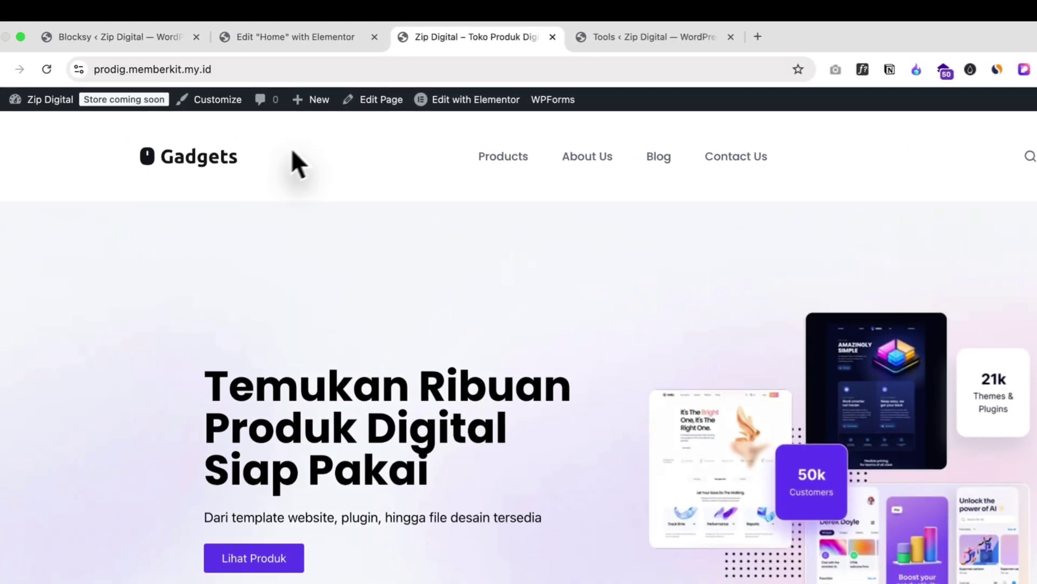
{"action": "scroll", "coordinate": [357, 167], "scroll_direction": "down", "scroll_amount": 1}
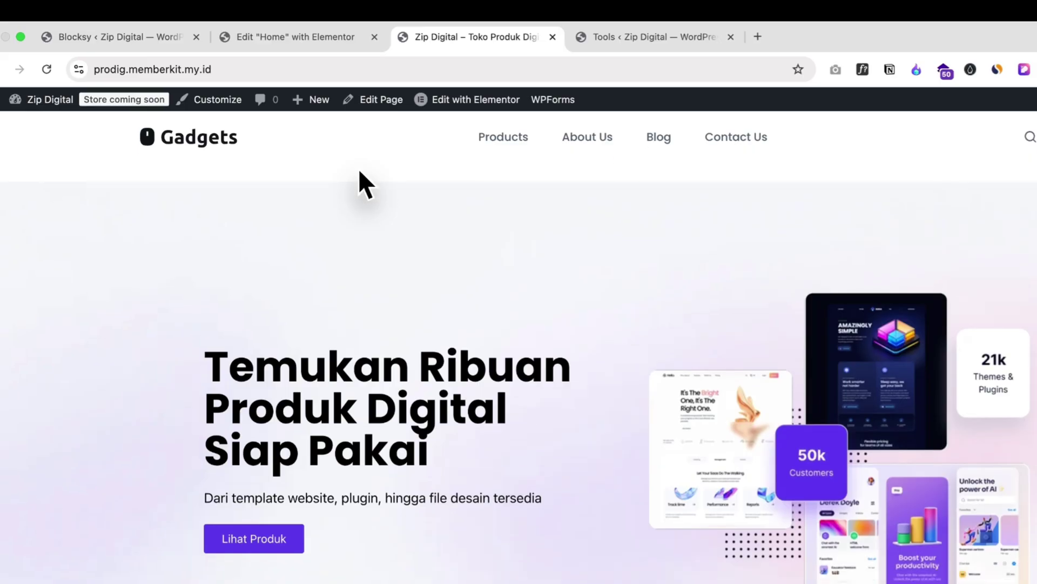
{"action": "scroll", "coordinate": [358, 168], "scroll_direction": "up", "scroll_amount": 1}
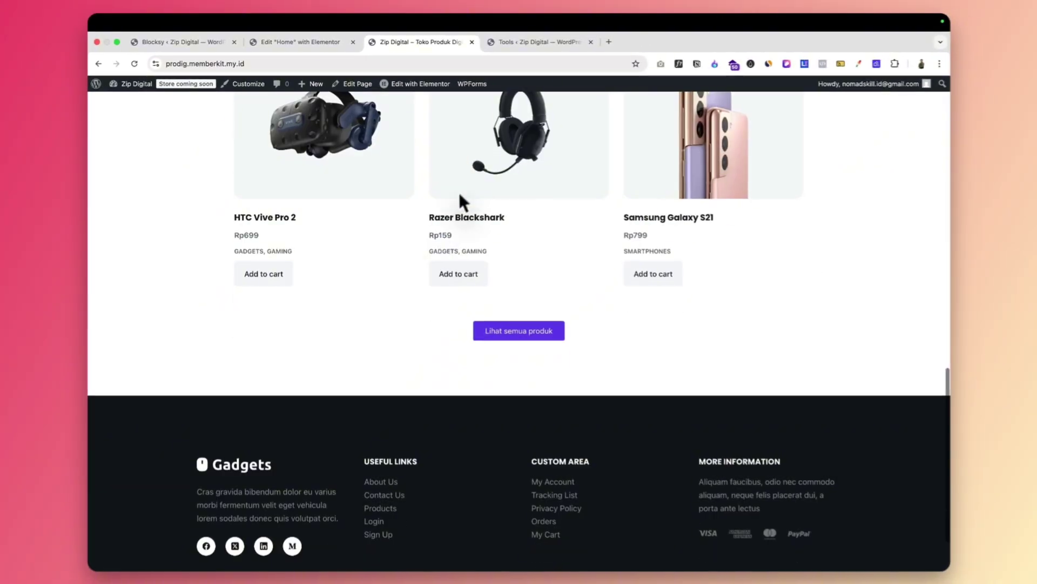
{"action": "scroll", "coordinate": [265, 437], "scroll_direction": "down", "scroll_amount": 2}
{"action": "scroll", "coordinate": [492, 361], "scroll_direction": "up", "scroll_amount": 15}
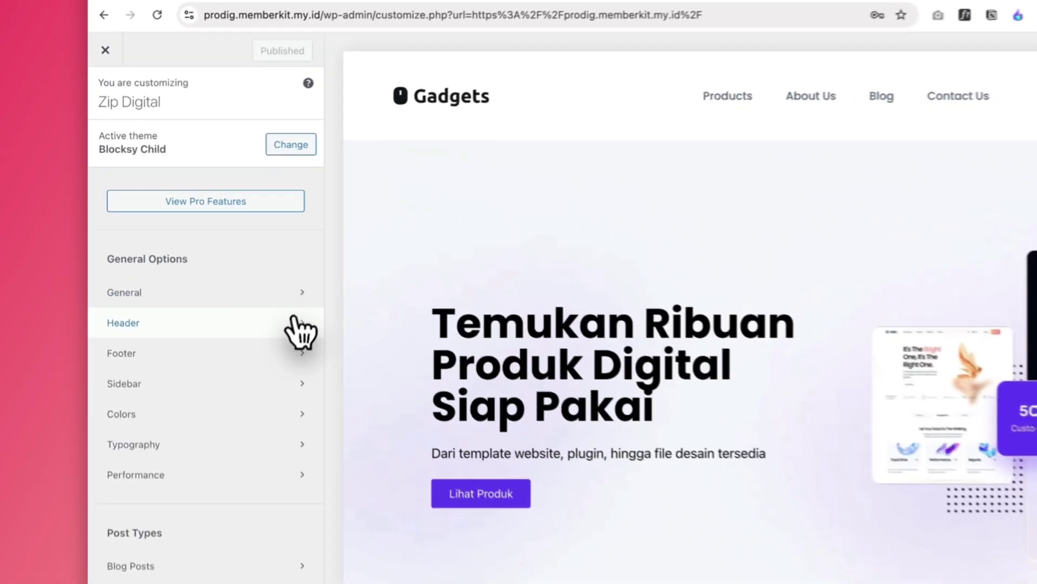
- Open the Header options in the theme Customizer
{"action": "left_click", "coordinate": [243, 324]}
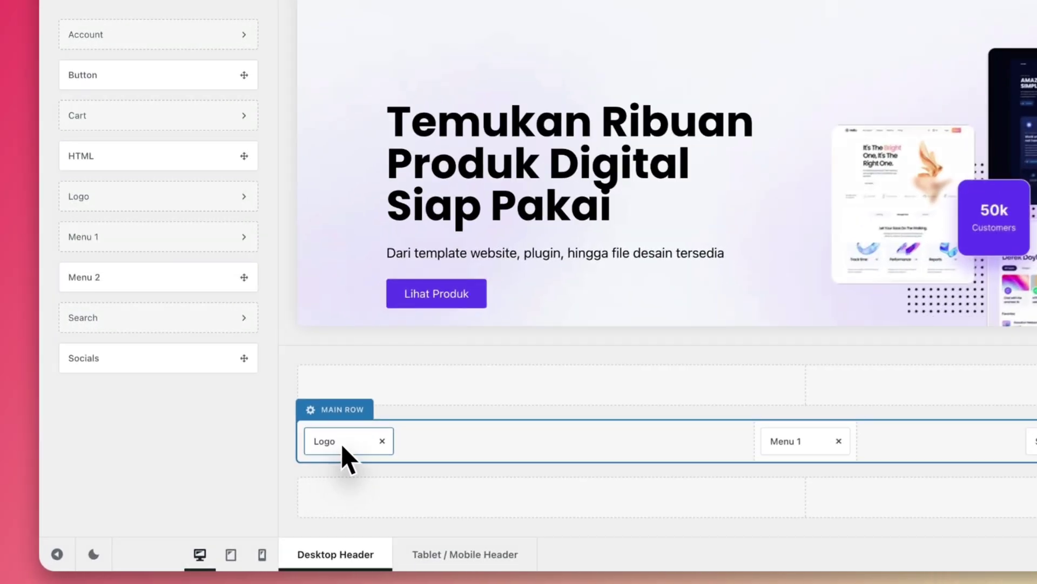
- Try placing the Logo element beside Menu 1 in the header's main row, and return it to the row's start
{"action": "left_click_drag", "start_coordinate": [288, 485], "coordinate": [479, 487]}
{"action": "left_click_drag", "start_coordinate": [634, 450], "coordinate": [692, 456]}
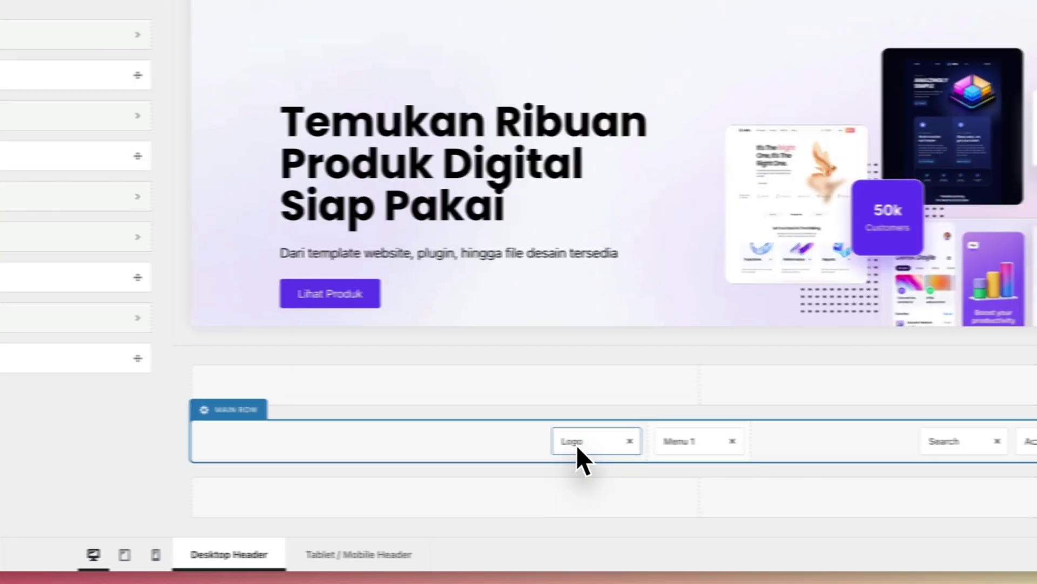
{"action": "left_click_drag", "start_coordinate": [523, 486], "coordinate": [286, 478]}
{"action": "left_click_drag", "start_coordinate": [386, 438], "coordinate": [385, 453]}
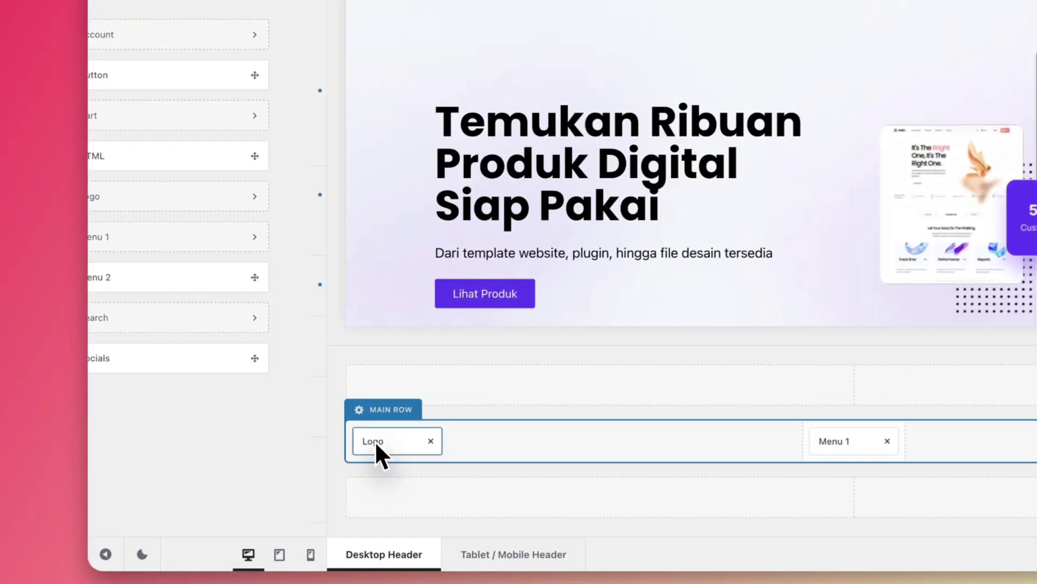
- Replace the header logo with the dark Hay Studio image "Logo dummy teks" from the media library
{"action": "left_click", "coordinate": [375, 439]}
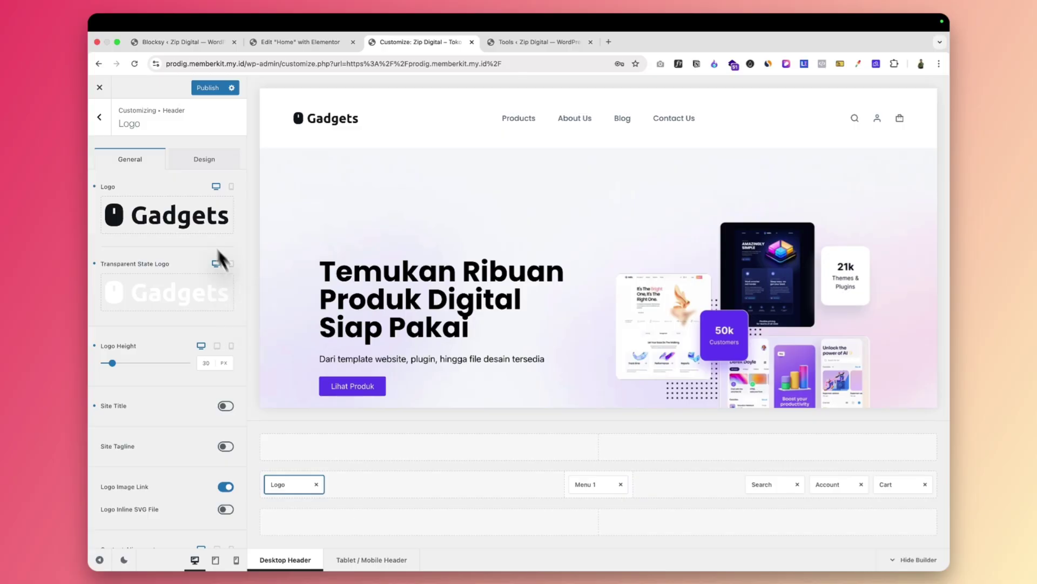
{"action": "mouse_move", "coordinate": [167, 198]}
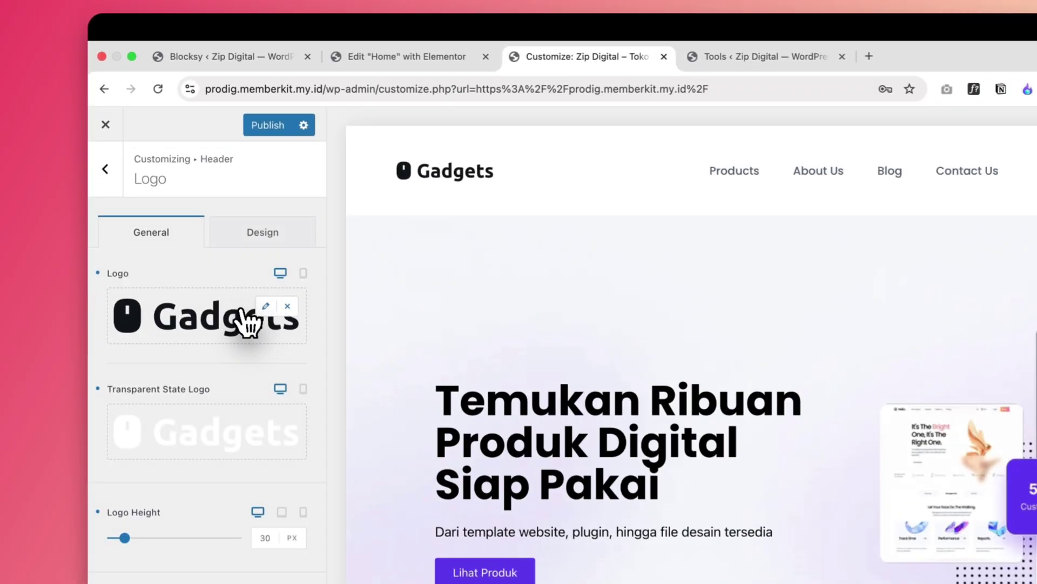
{"action": "left_click", "coordinate": [249, 309]}
{"action": "left_click", "coordinate": [155, 184]}
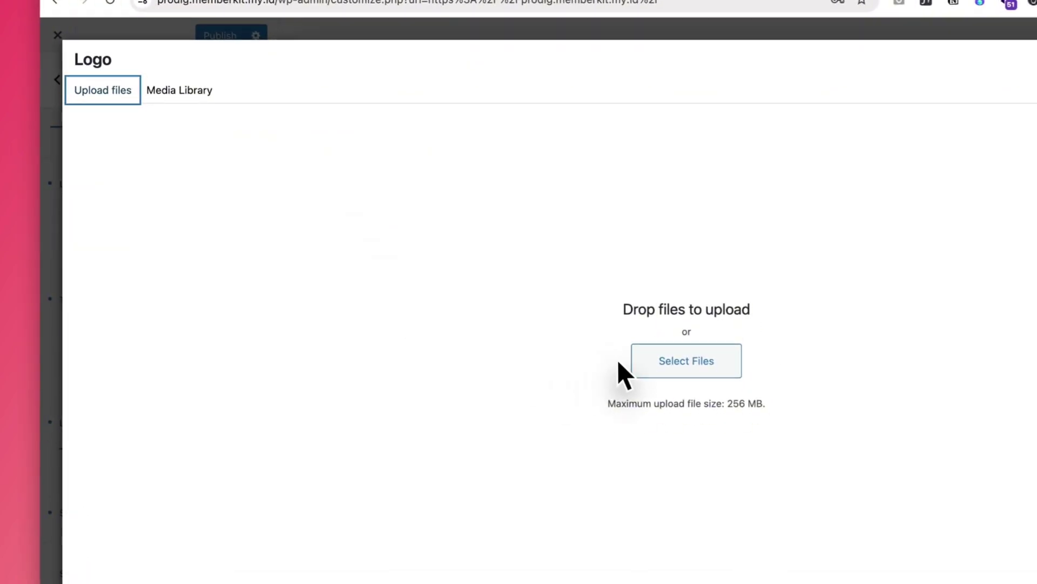
{"action": "left_click", "coordinate": [180, 89]}
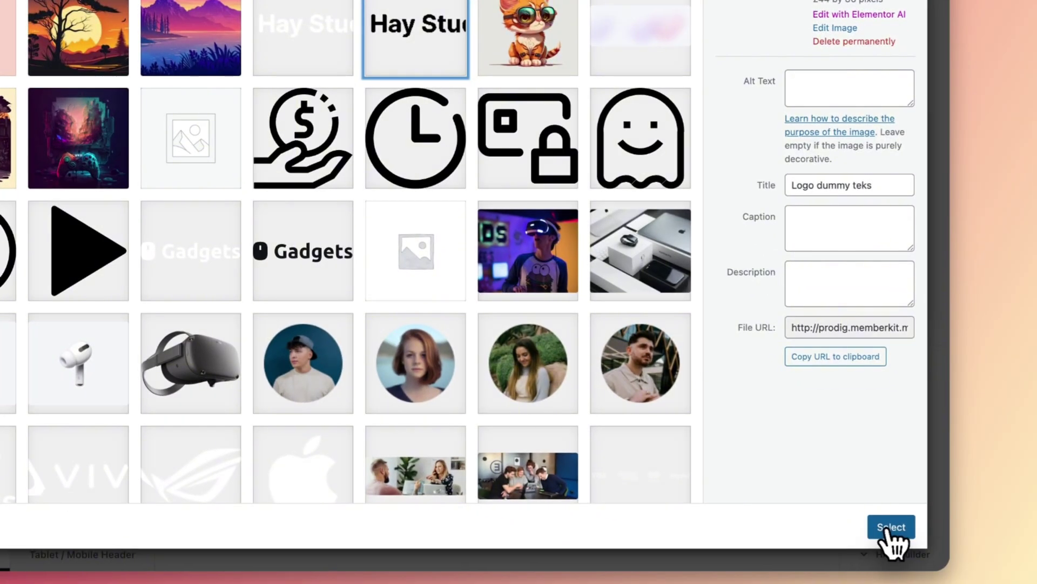
{"action": "left_click", "coordinate": [902, 539]}
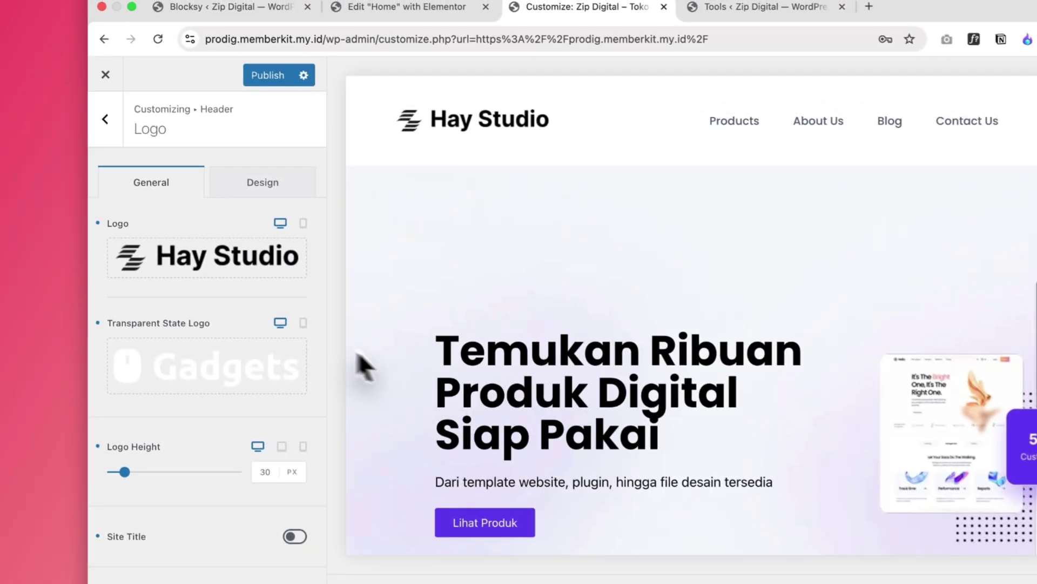
- Replace the Transparent State Logo with the white Hay Studio image from the media library
{"action": "left_click", "coordinate": [216, 358]}
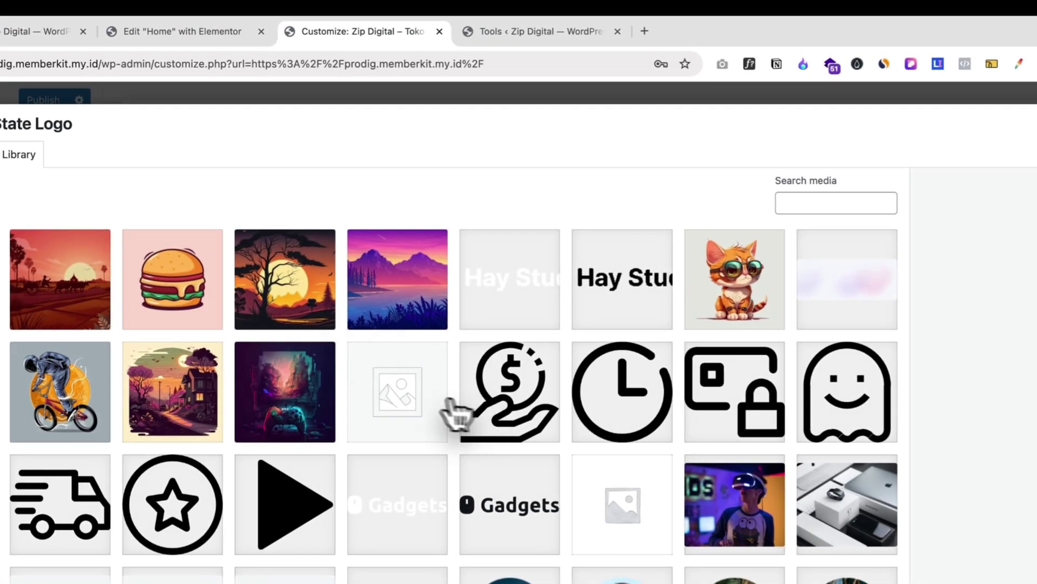
{"action": "left_click", "coordinate": [498, 290]}
{"action": "left_click", "coordinate": [898, 545]}
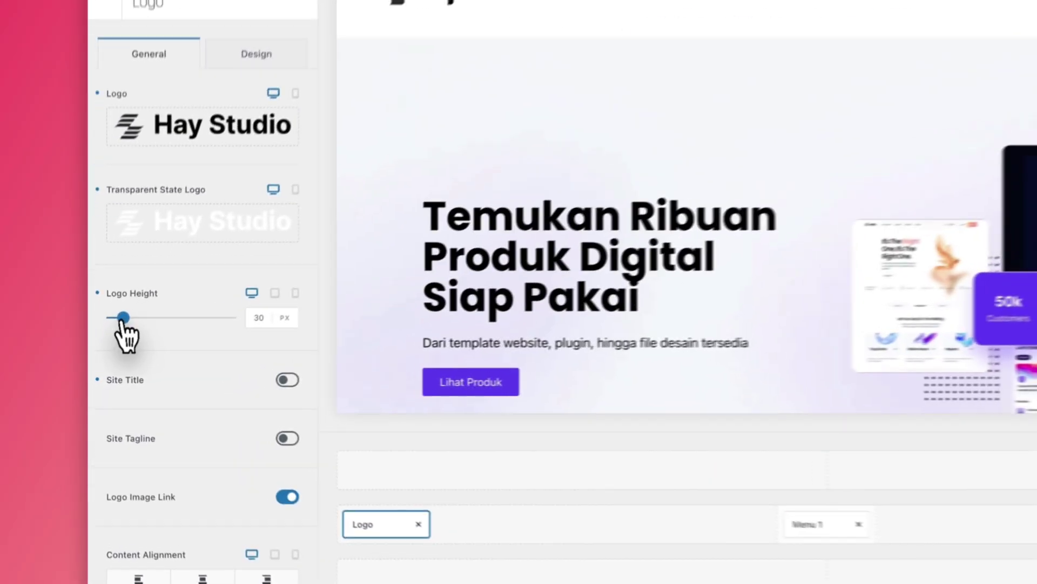
- Set the desktop Logo Height to 22 px and look over the remaining logo options
{"action": "left_click_drag", "start_coordinate": [123, 317], "coordinate": [123, 315]}
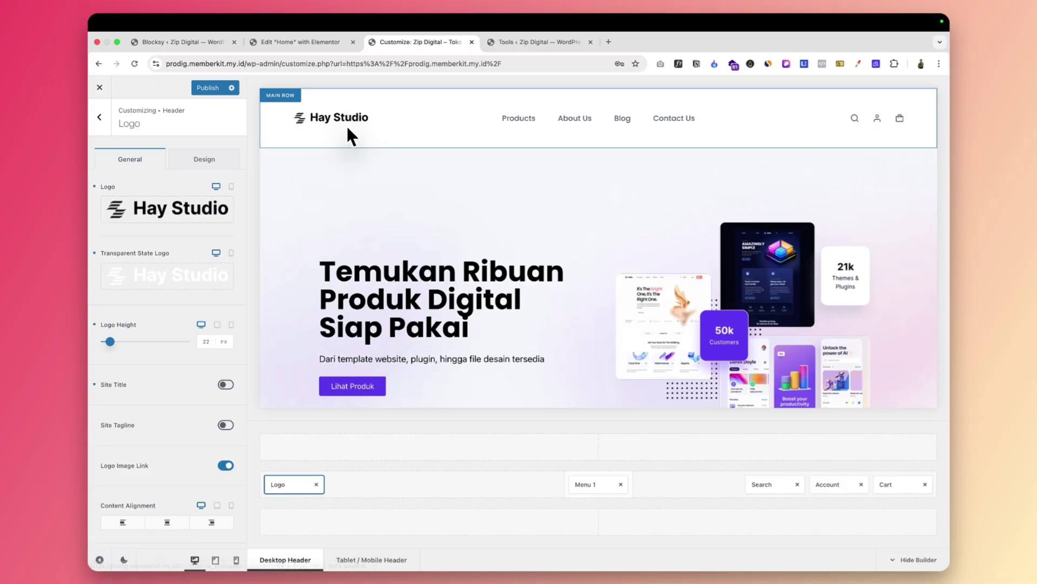
{"action": "scroll", "coordinate": [176, 447], "scroll_direction": "down", "scroll_amount": 3}
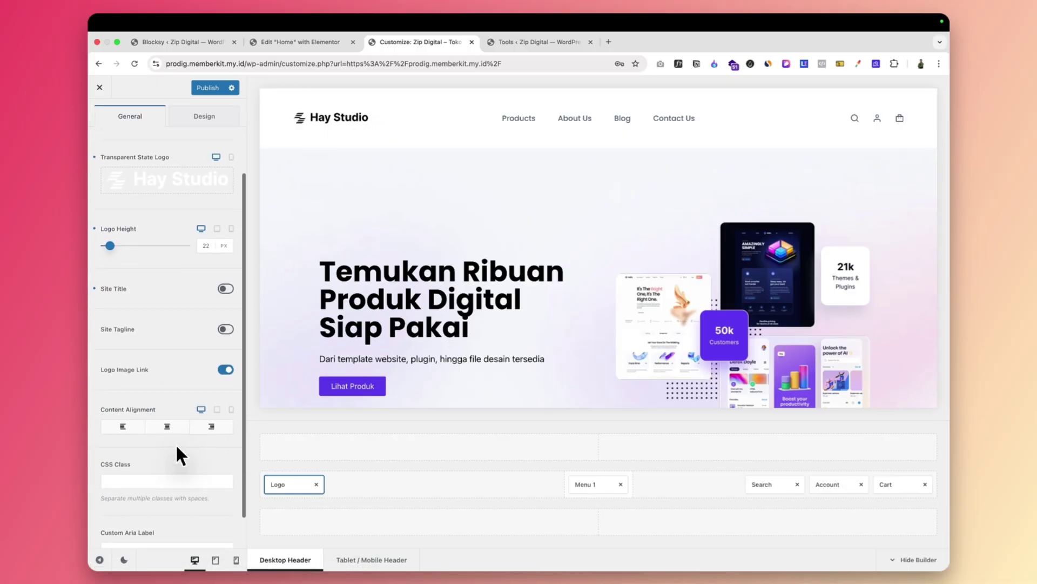
{"action": "scroll", "coordinate": [177, 448], "scroll_direction": "up", "scroll_amount": 3}
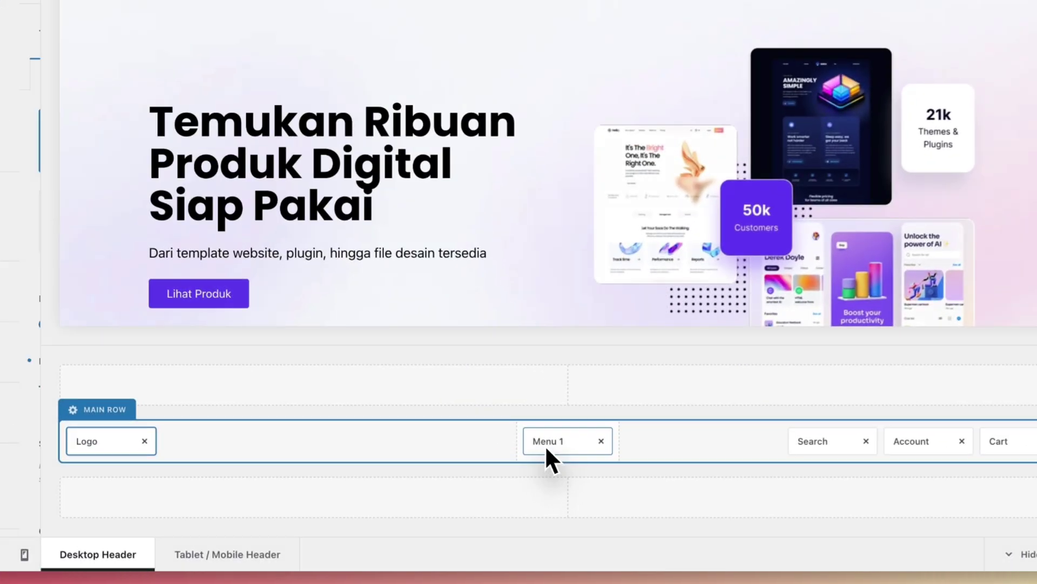
- Assign Main Menu to the Menu 1 element in the header's main row
{"action": "left_click", "coordinate": [545, 441]}
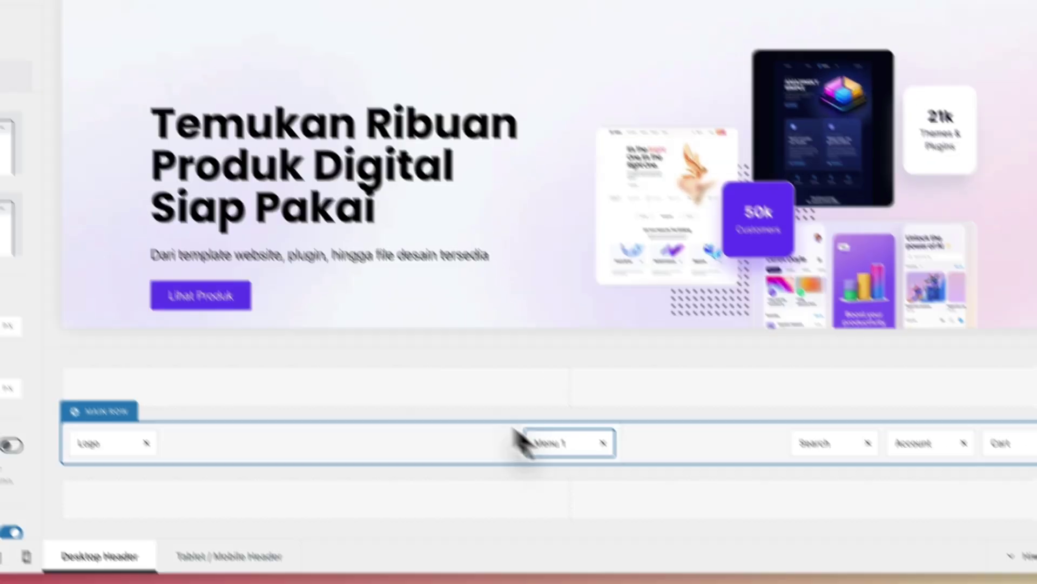
{"action": "left_click", "coordinate": [265, 228]}
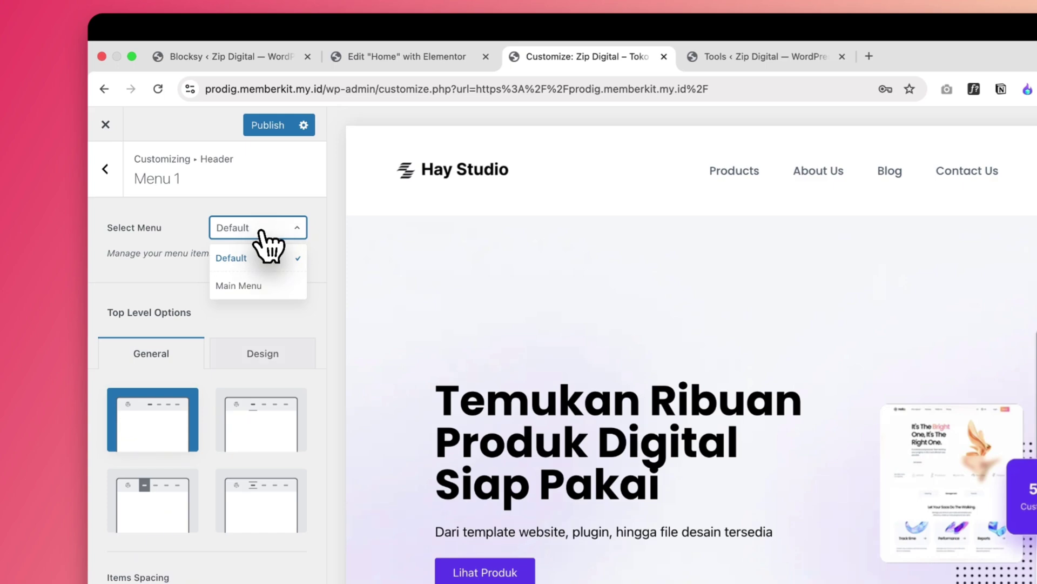
{"action": "left_click", "coordinate": [248, 284]}
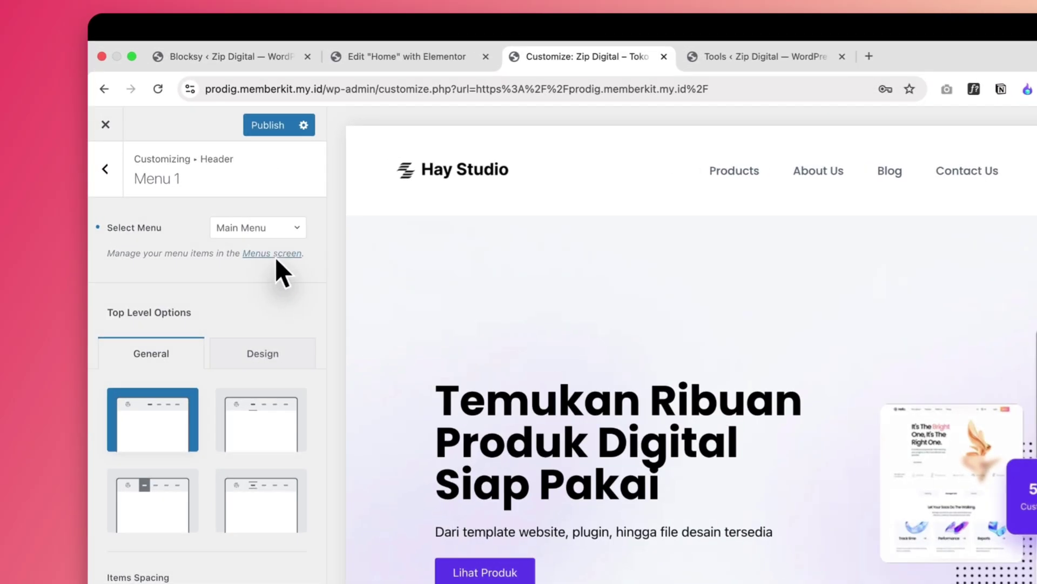
- Open the Menus screen for Main Menu and review its structure and display locations
{"action": "left_click", "coordinate": [276, 253]}
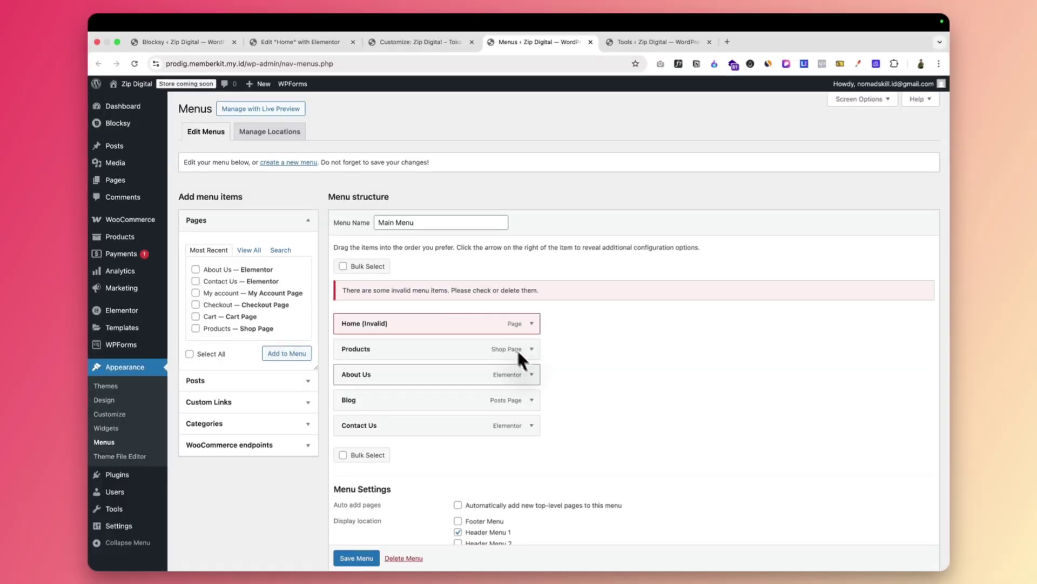
{"action": "scroll", "coordinate": [566, 414], "scroll_direction": "down", "scroll_amount": 5}
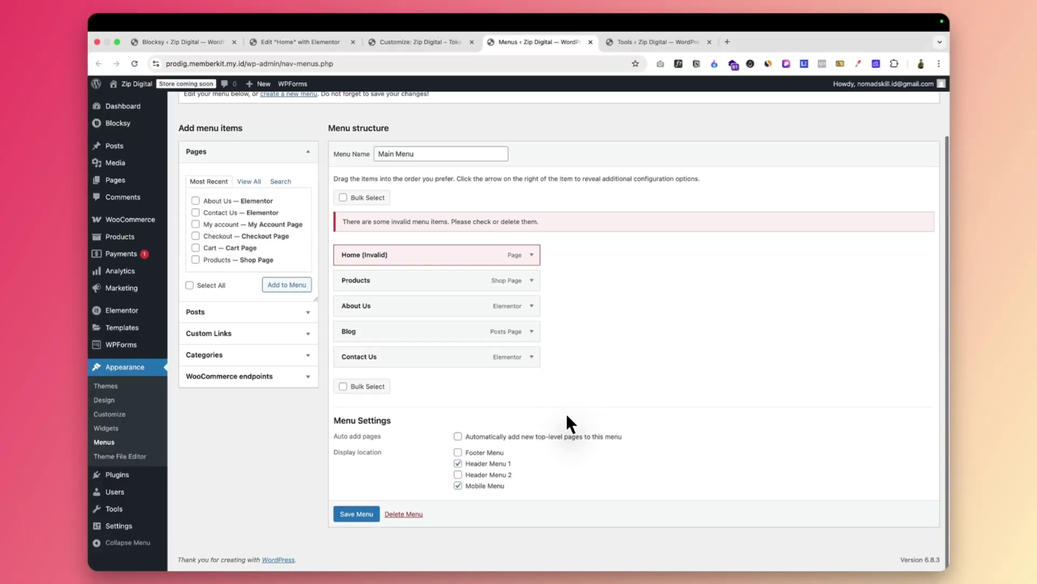
{"action": "scroll", "coordinate": [566, 413], "scroll_direction": "up", "scroll_amount": 5}
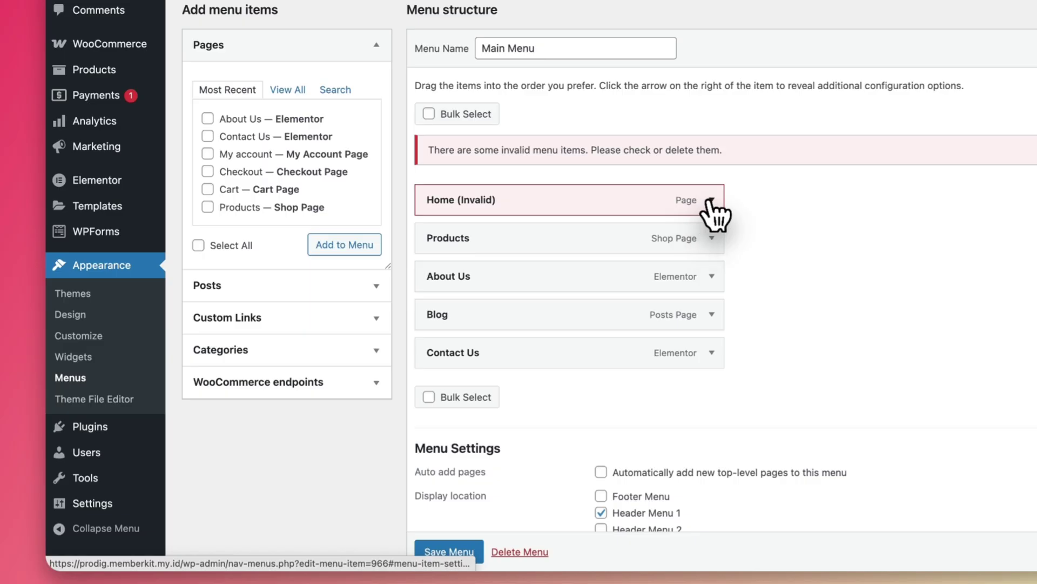
- Remove the invalid Home item from the Main Menu structure
{"action": "left_click", "coordinate": [531, 323]}
{"action": "left_click", "coordinate": [711, 201]}
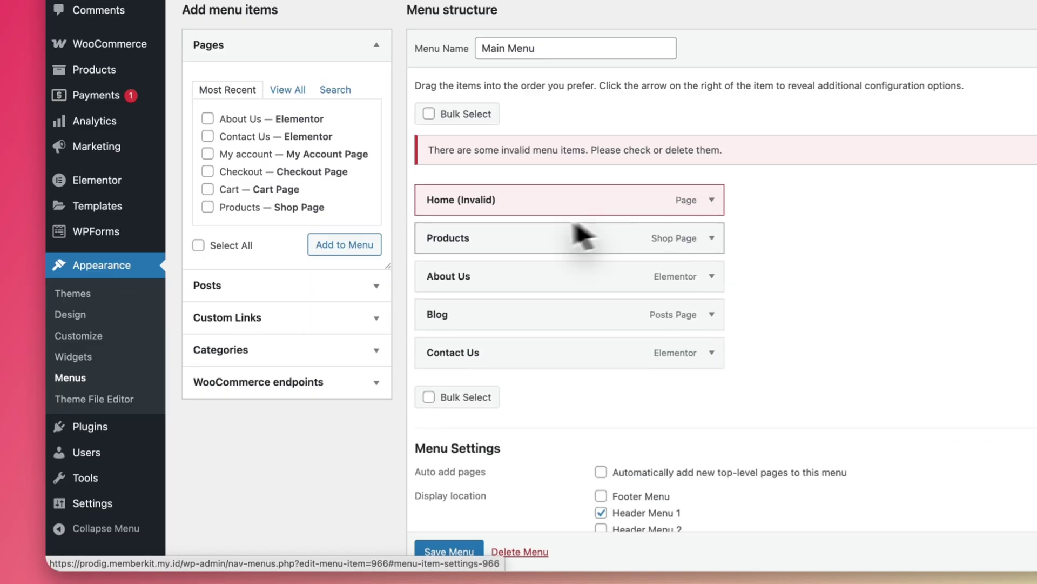
{"action": "left_click", "coordinate": [711, 201]}
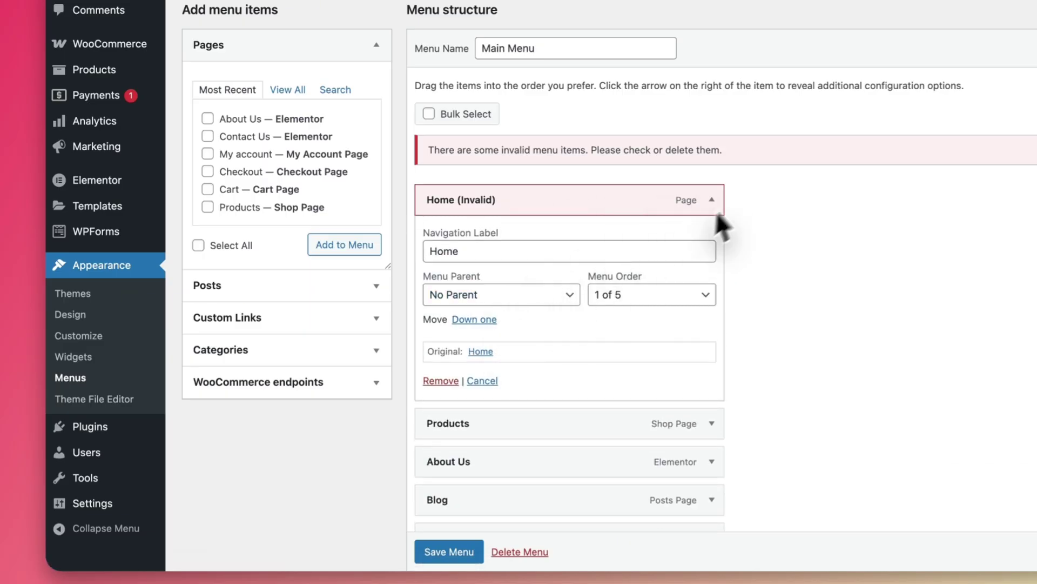
{"action": "left_click", "coordinate": [437, 380]}
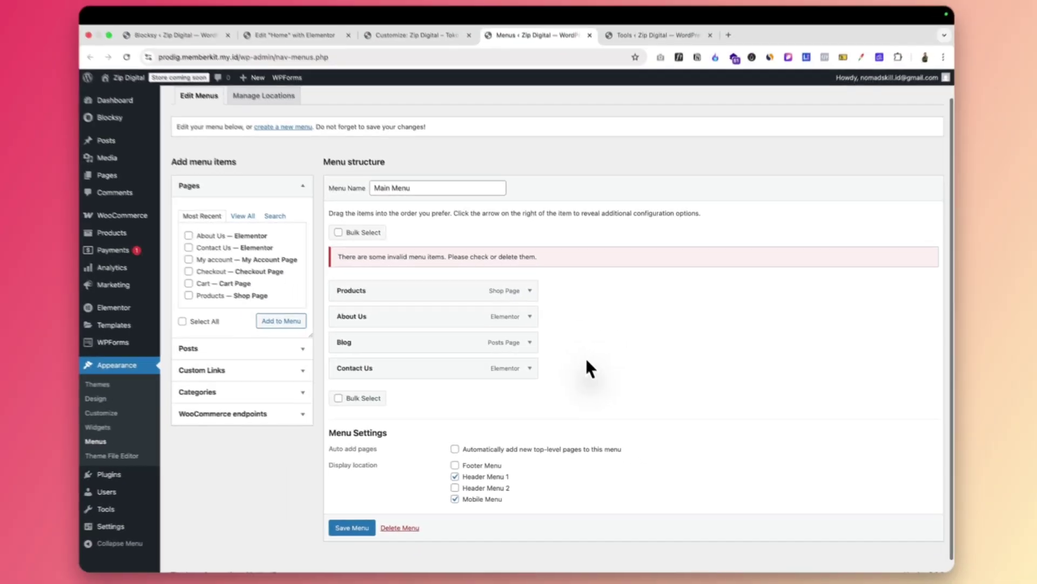
- Add a custom link labelled "Menu baru" with URL "#" to Main Menu and save the menu
{"action": "scroll", "coordinate": [591, 368], "scroll_direction": "up", "scroll_amount": 2}
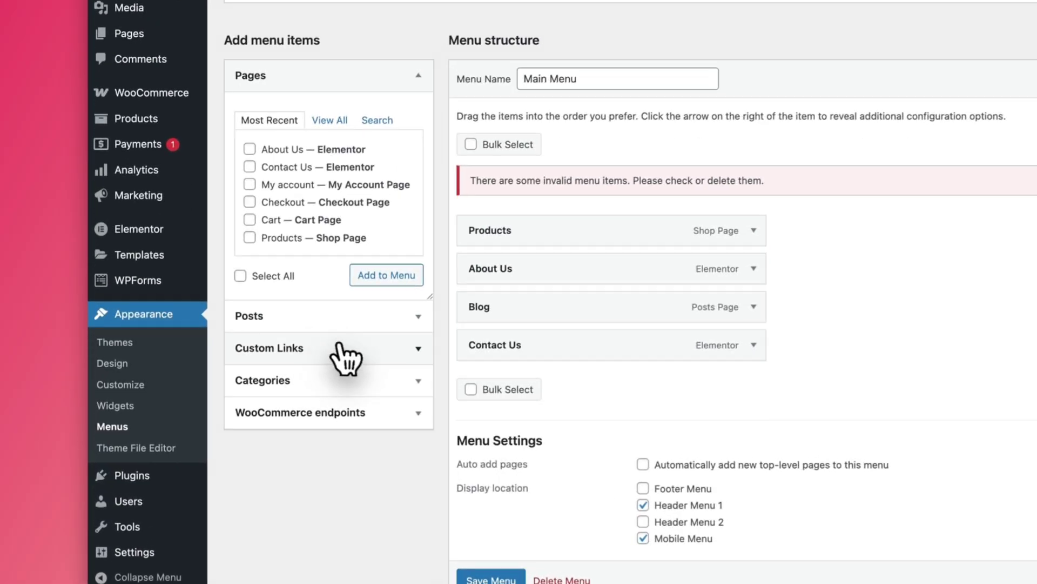
{"action": "left_click", "coordinate": [258, 388]}
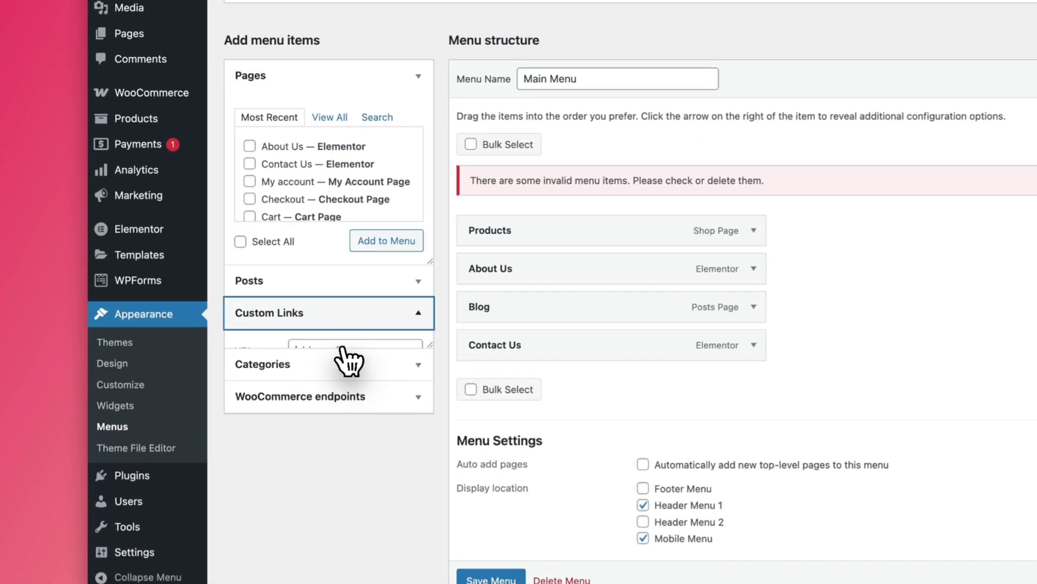
{"action": "left_click", "coordinate": [334, 219]}
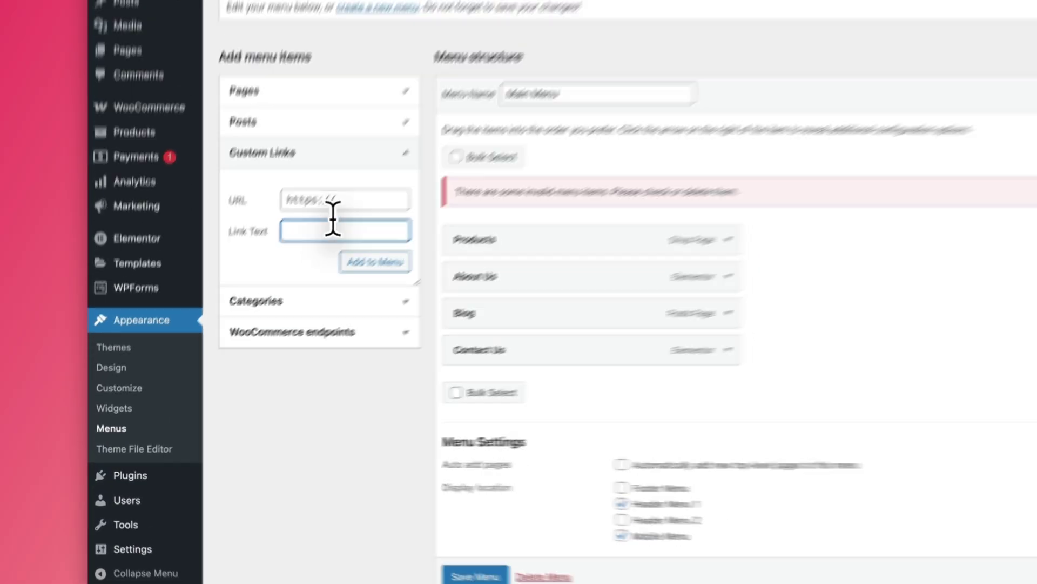
{"action": "type", "text": "Menu baru"}
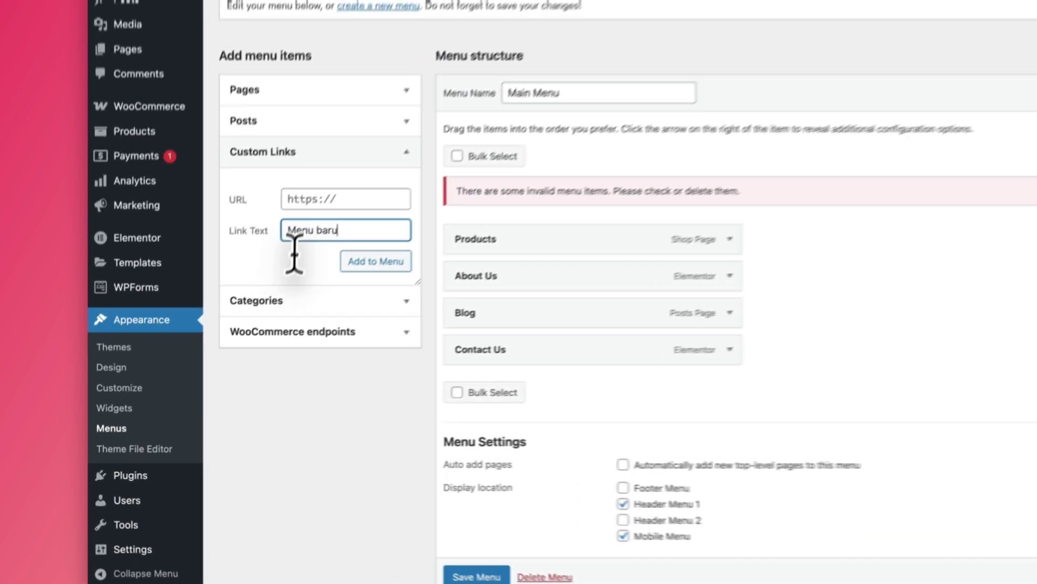
{"action": "left_click", "coordinate": [245, 281]}
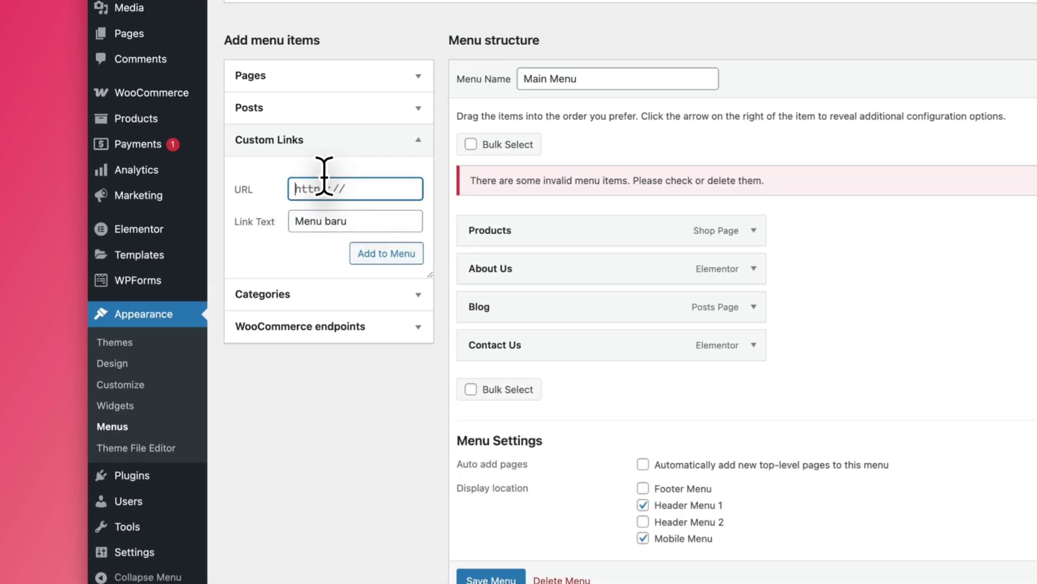
{"action": "type", "text": "#"}
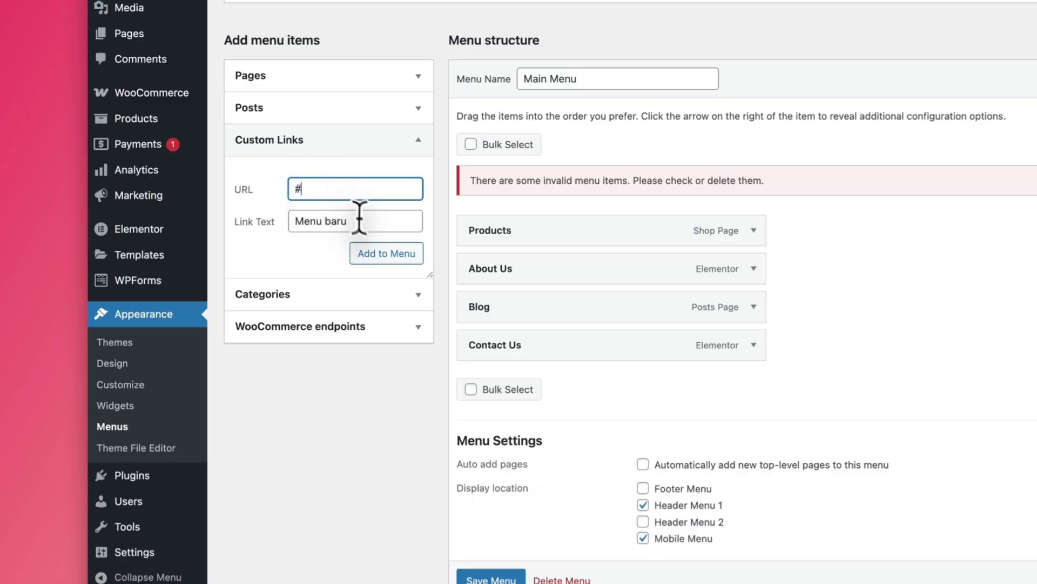
{"action": "left_click", "coordinate": [396, 256]}
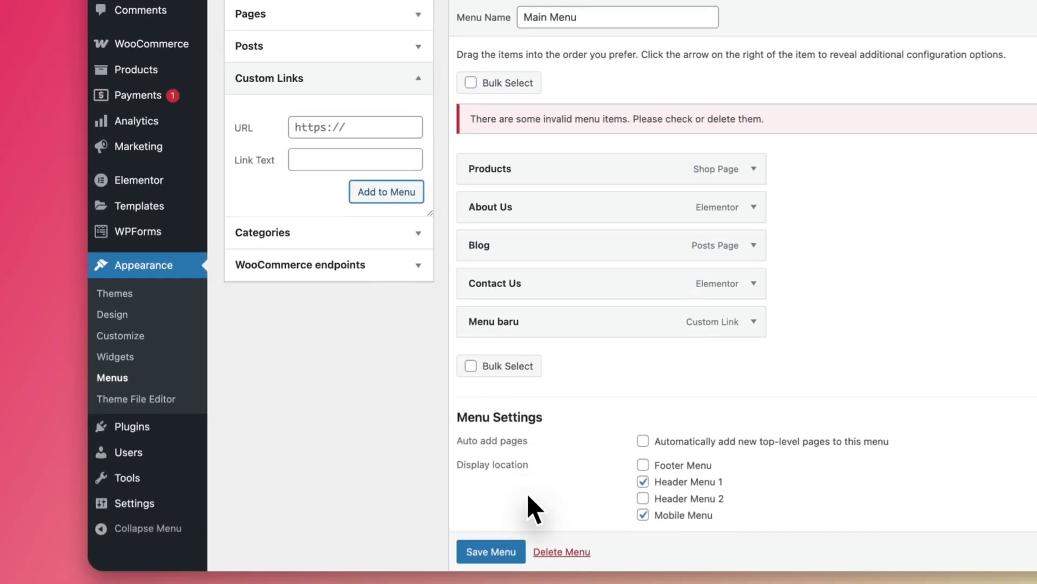
{"action": "left_click", "coordinate": [495, 552]}
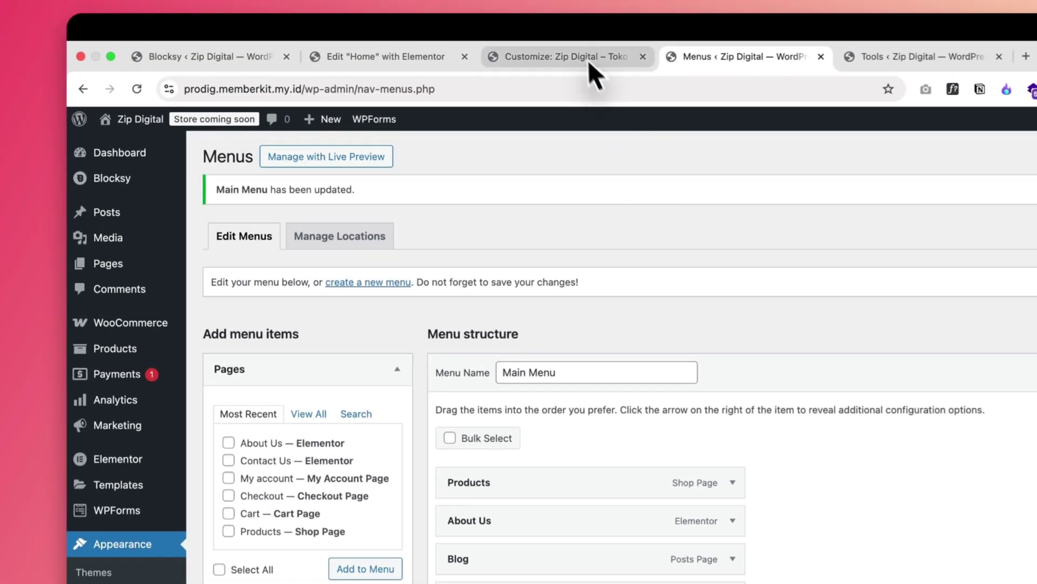
- Return to the Customizer, publish the header changes, and reload the page to refresh the navigation preview
{"action": "left_click", "coordinate": [562, 64]}
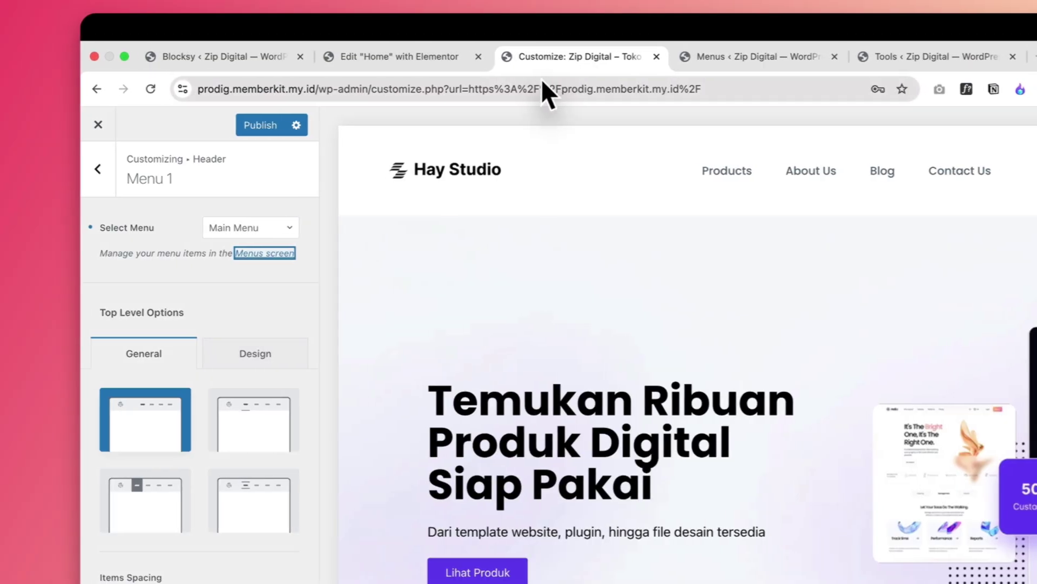
{"action": "left_click", "coordinate": [265, 126]}
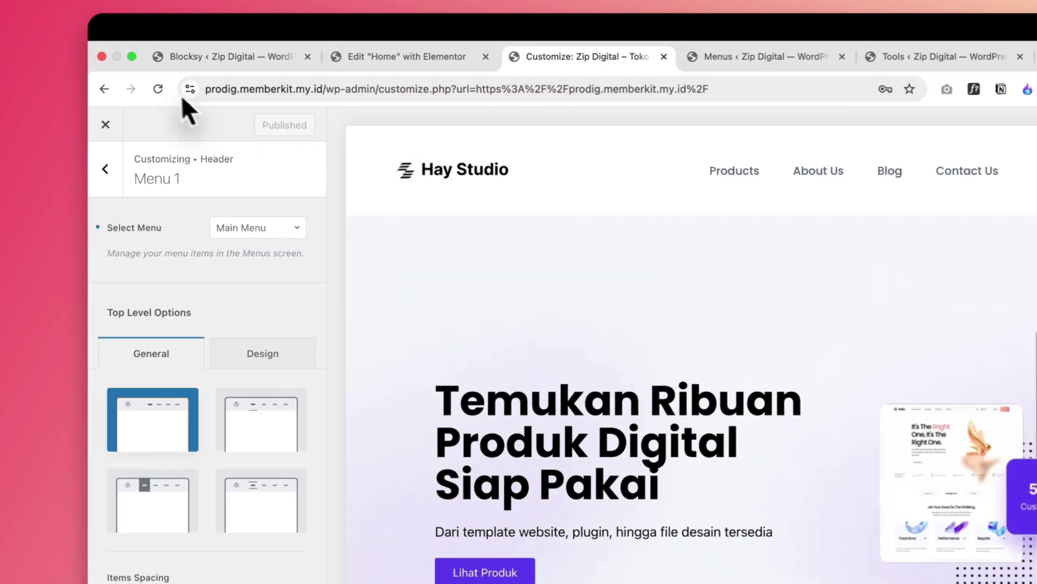
{"action": "left_click", "coordinate": [158, 88]}
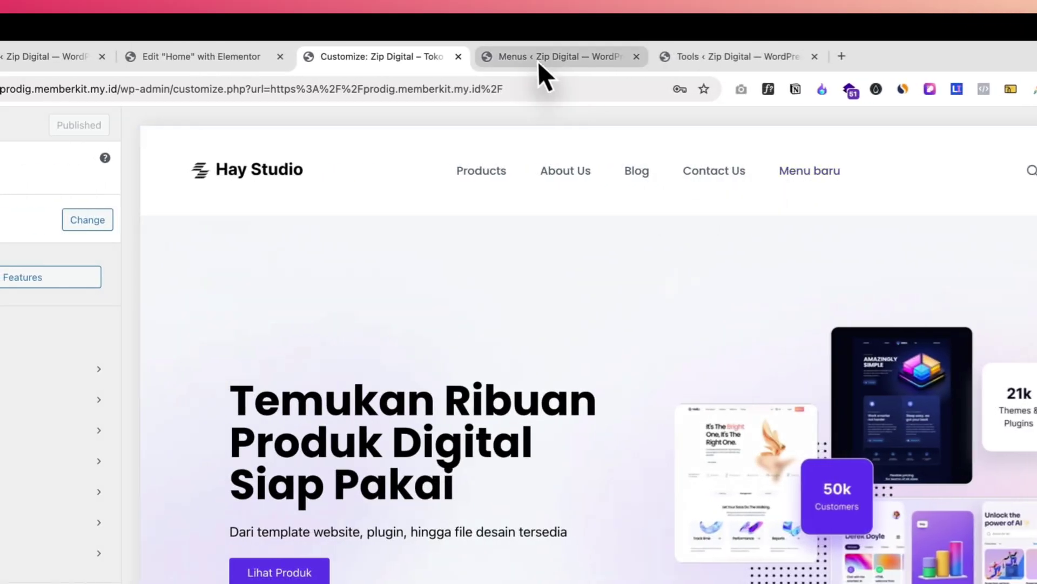
- Delete the Menu baru item from Main Menu, save the menu, and reload the Customizer to refresh its preview
{"action": "left_click", "coordinate": [524, 60]}
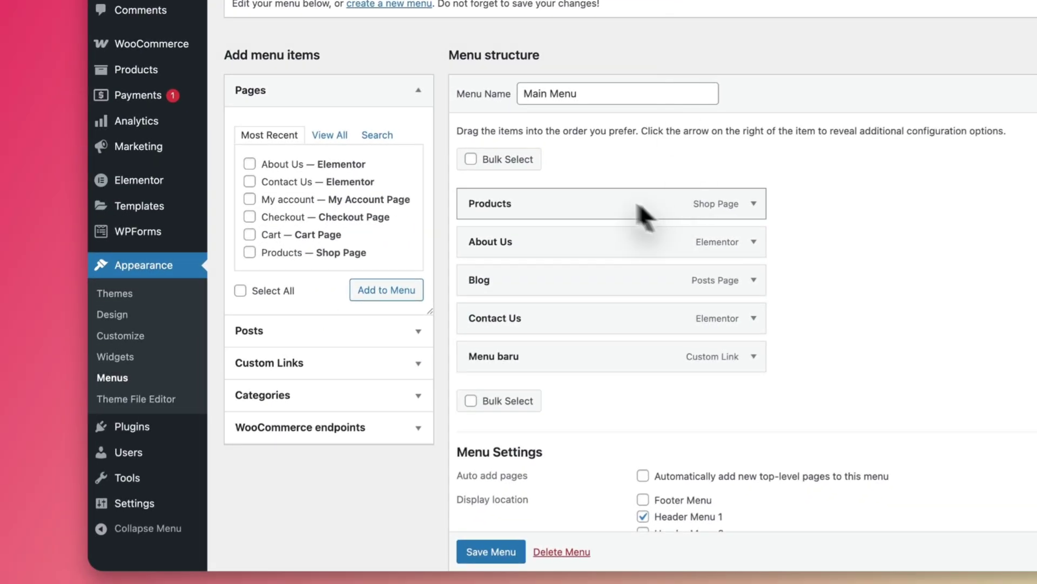
{"action": "left_click", "coordinate": [754, 356]}
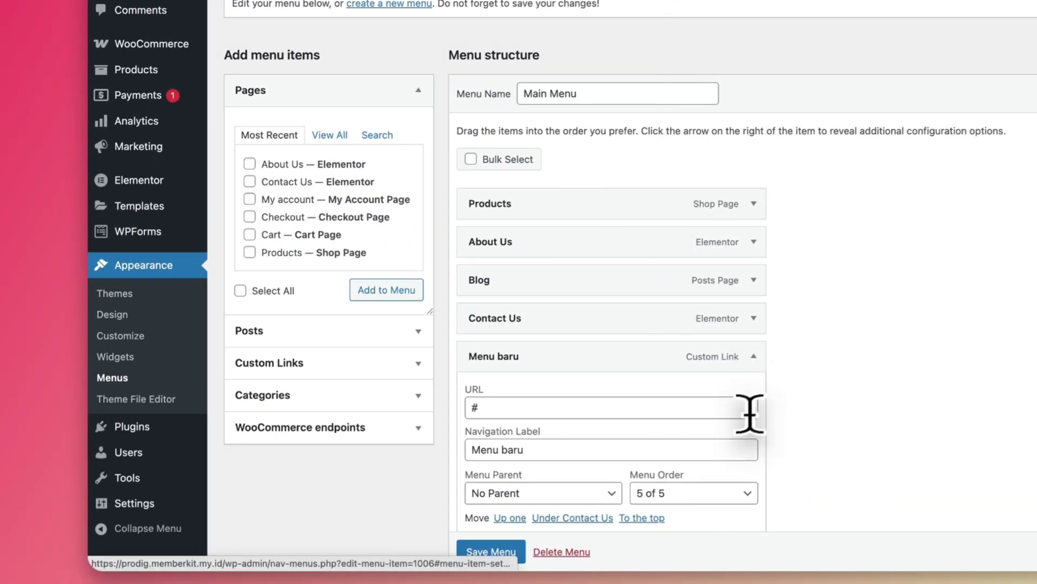
{"action": "scroll", "coordinate": [741, 411], "scroll_direction": "down", "scroll_amount": 2}
{"action": "left_click", "coordinate": [484, 400]}
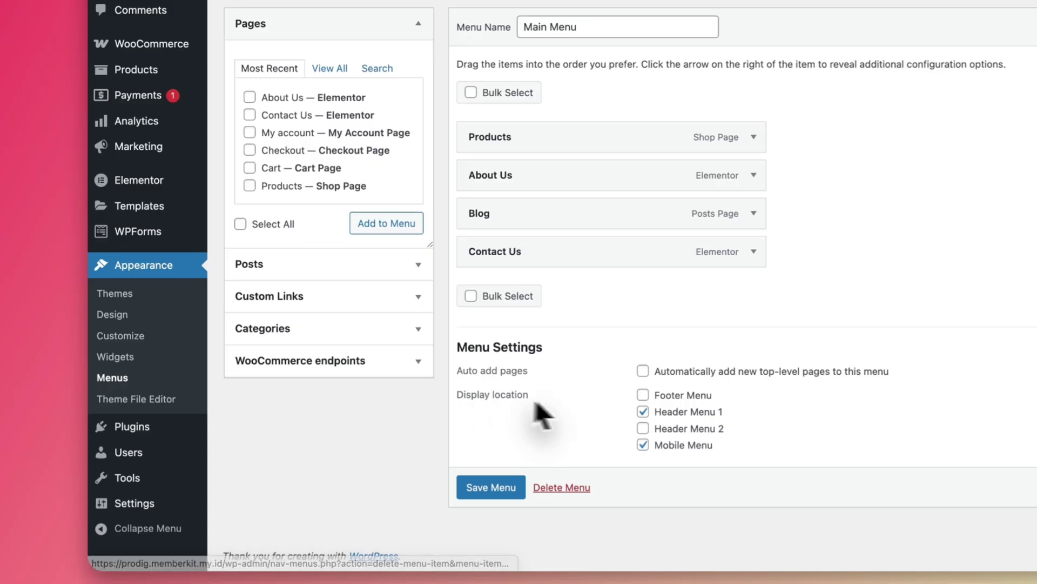
{"action": "left_click", "coordinate": [494, 487]}
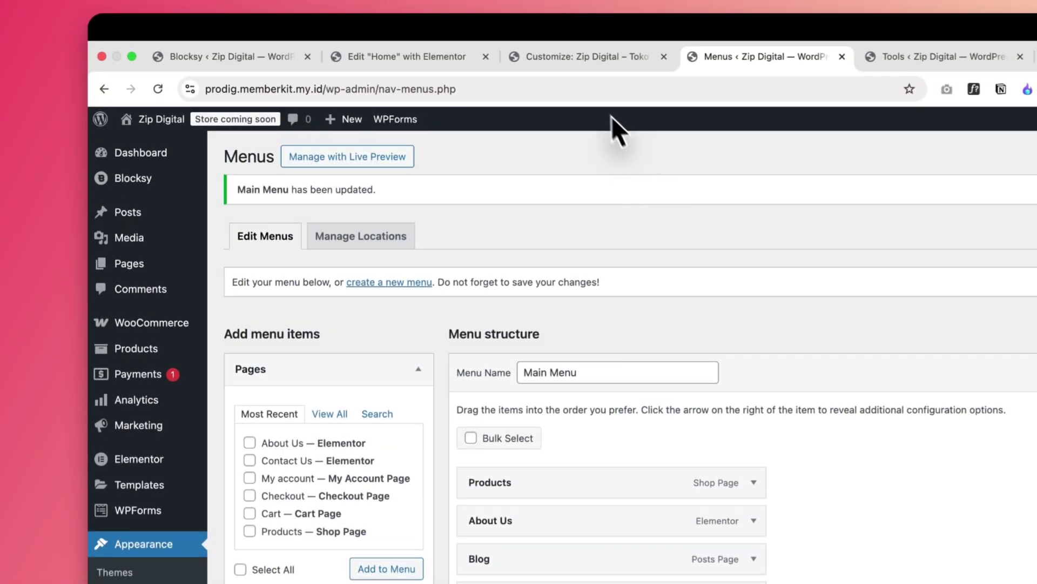
{"action": "left_click", "coordinate": [562, 57]}
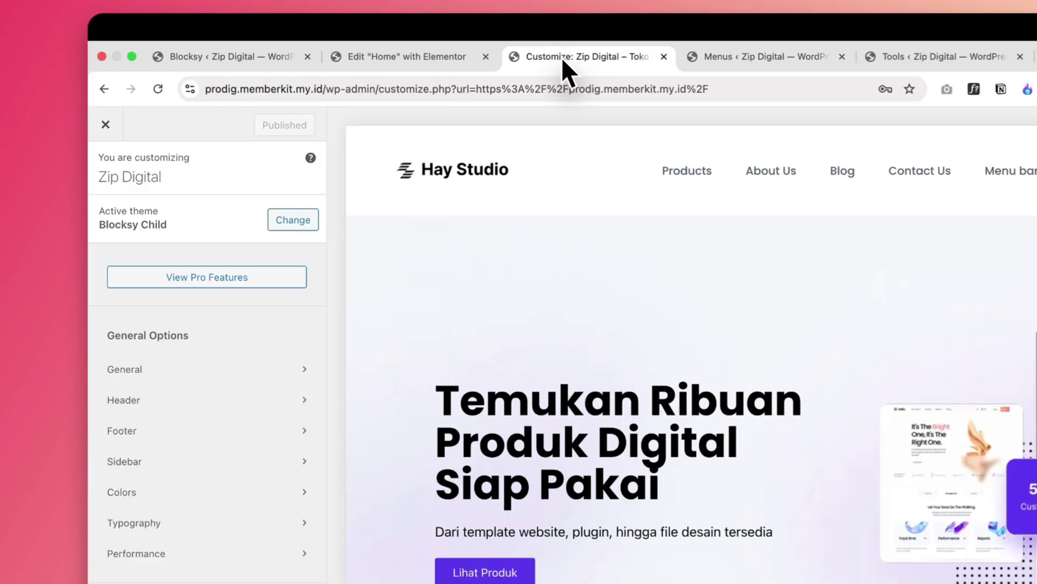
{"action": "left_click", "coordinate": [158, 88]}
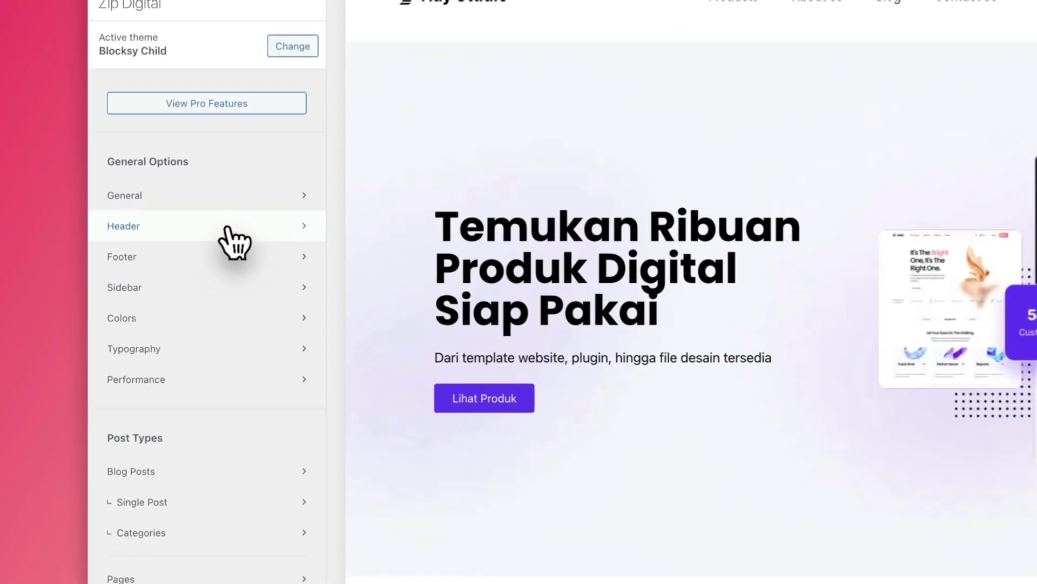
- Set the desktop Row Min Height of the header's Main Row to 80 px
{"action": "left_click", "coordinate": [187, 271]}
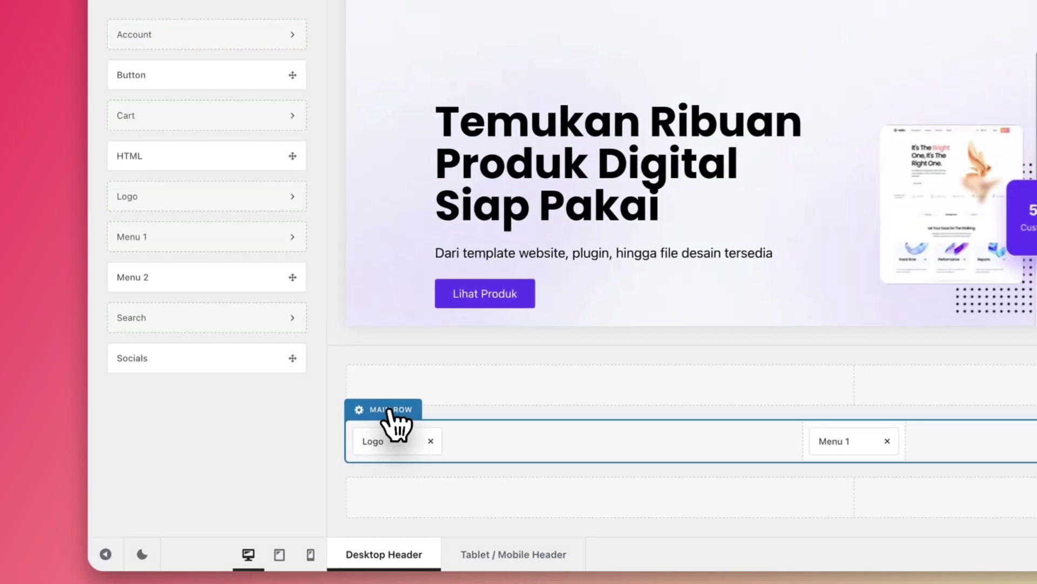
{"action": "left_click", "coordinate": [288, 464]}
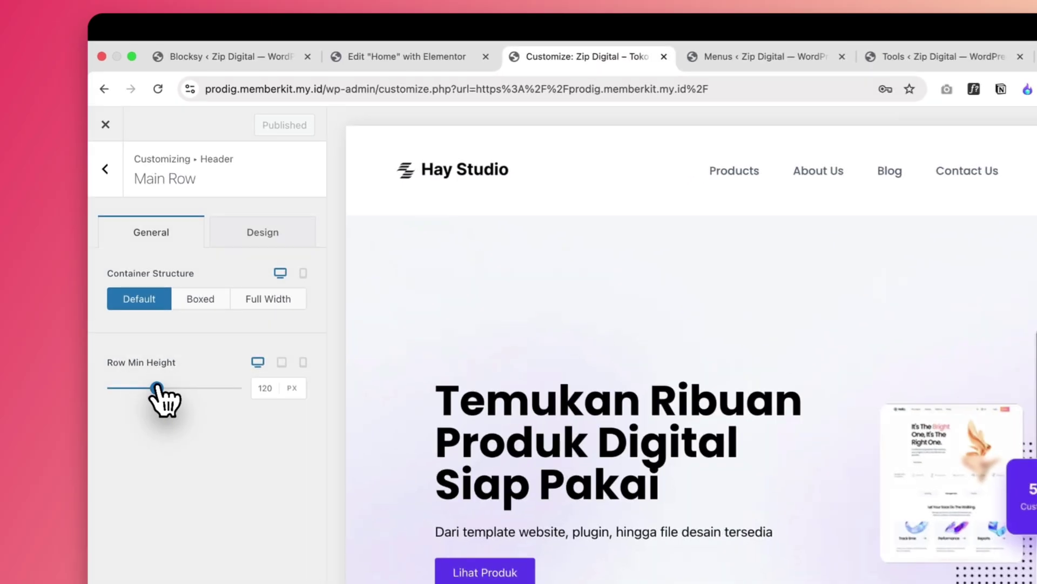
{"action": "left_click_drag", "start_coordinate": [157, 387], "coordinate": [141, 388]}
{"action": "left_click", "coordinate": [263, 388]}
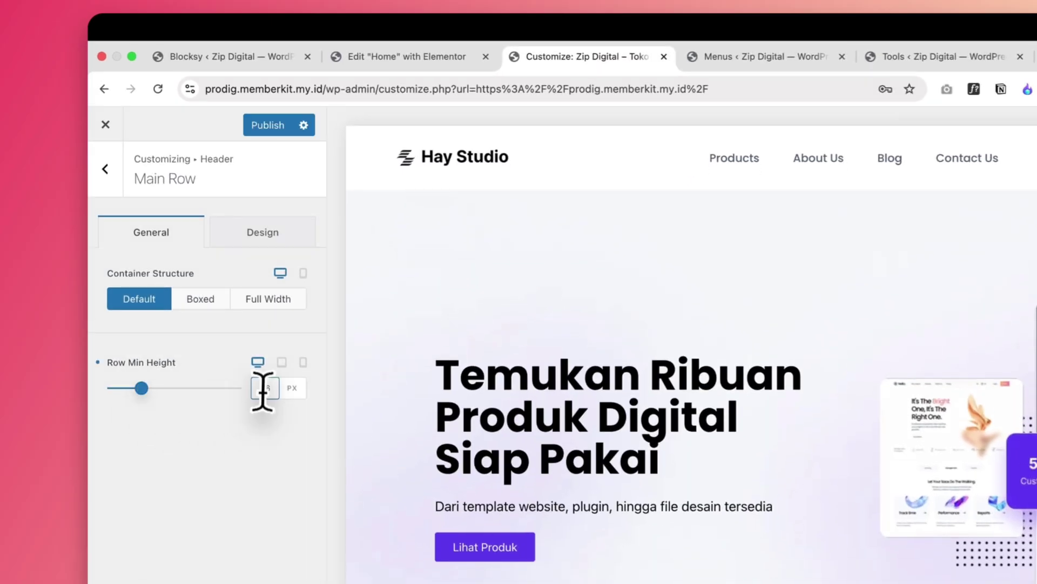
{"action": "type", "text": "0"}
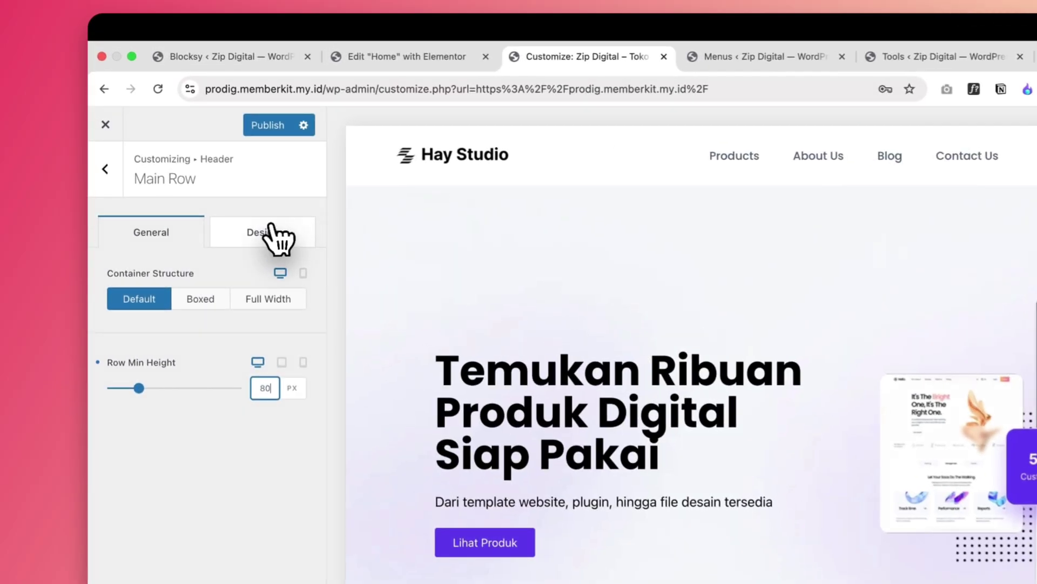
- Try #ff0000 and #bd8c8c as the Main Row's Default State background, and restore the white palette Color 8
{"action": "left_click", "coordinate": [210, 159]}
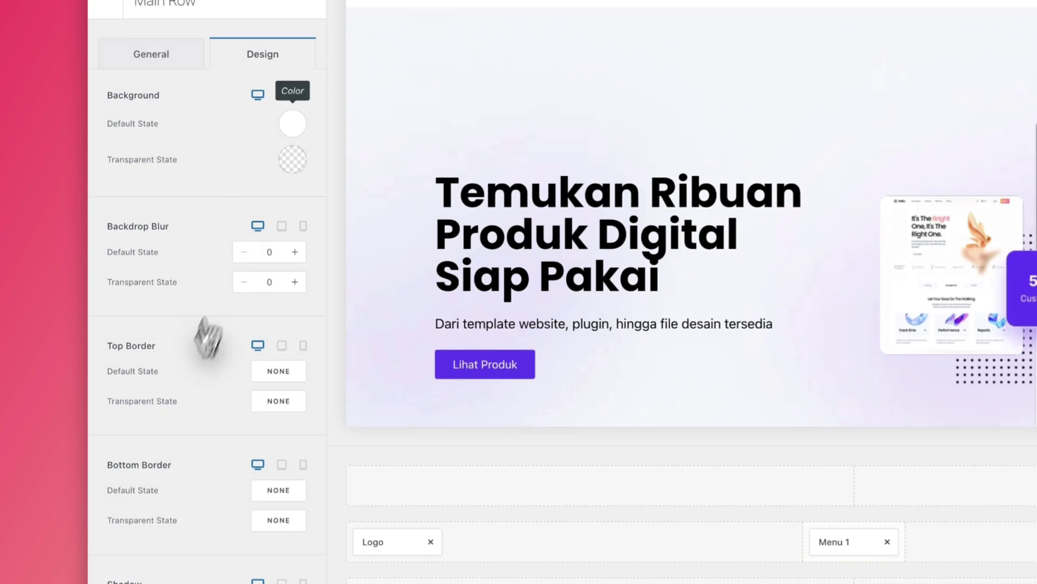
{"action": "left_click", "coordinate": [294, 303]}
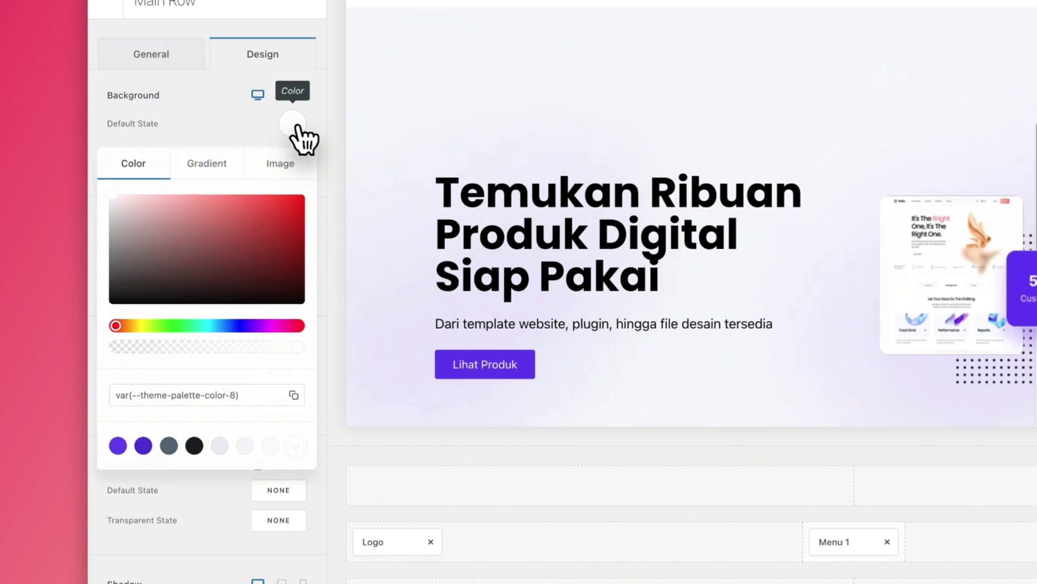
{"action": "left_click_drag", "start_coordinate": [274, 225], "coordinate": [315, 197]}
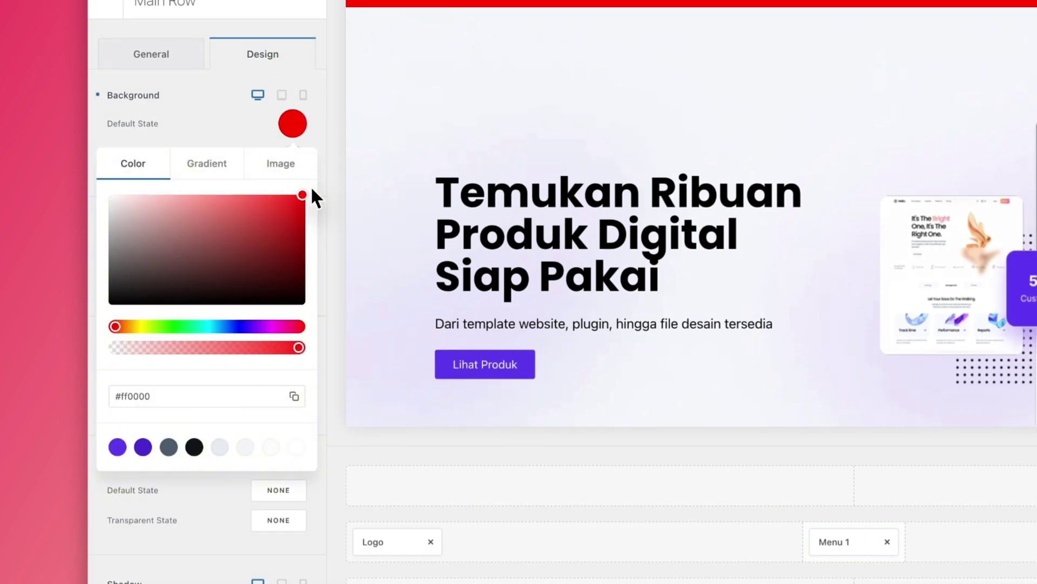
{"action": "mouse_move", "coordinate": [209, 226]}
{"action": "left_mouse_down"}
{"action": "mouse_move", "coordinate": [192, 271]}
{"action": "mouse_move", "coordinate": [117, 285]}
{"action": "left_mouse_up"}
{"action": "left_click", "coordinate": [161, 223]}
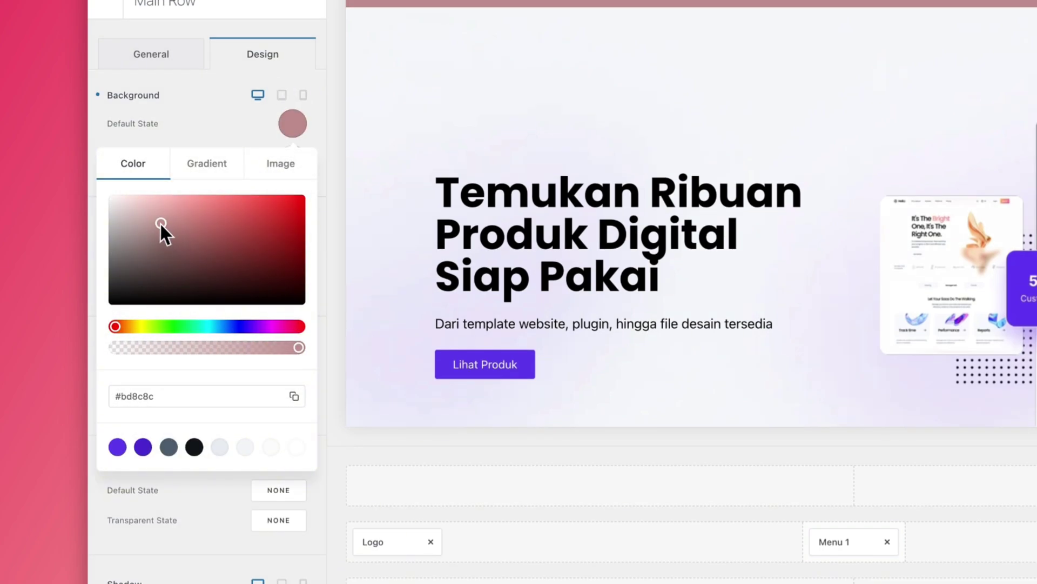
{"action": "left_click", "coordinate": [297, 441]}
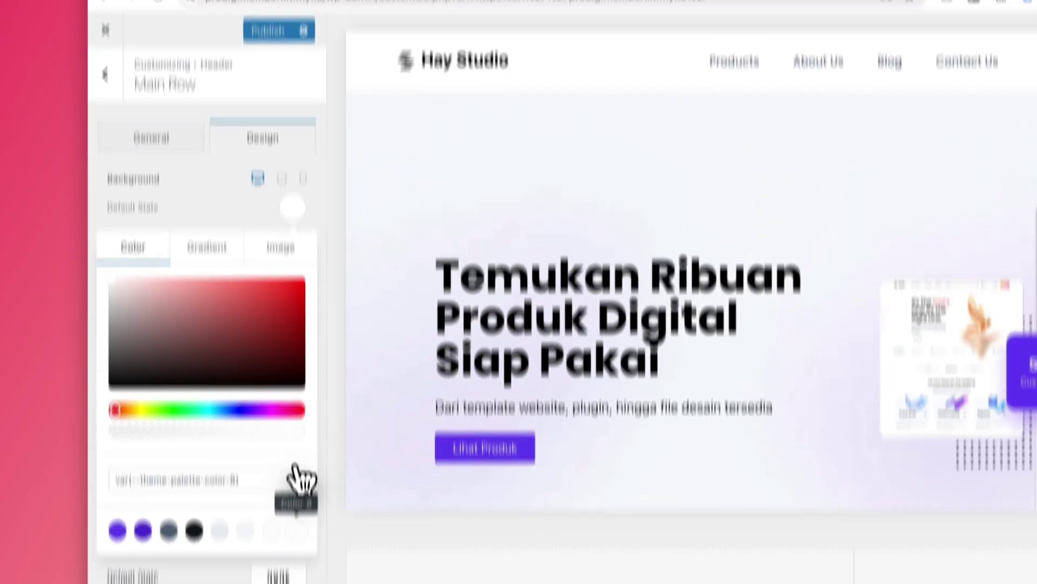
{"action": "left_click", "coordinate": [205, 122]}
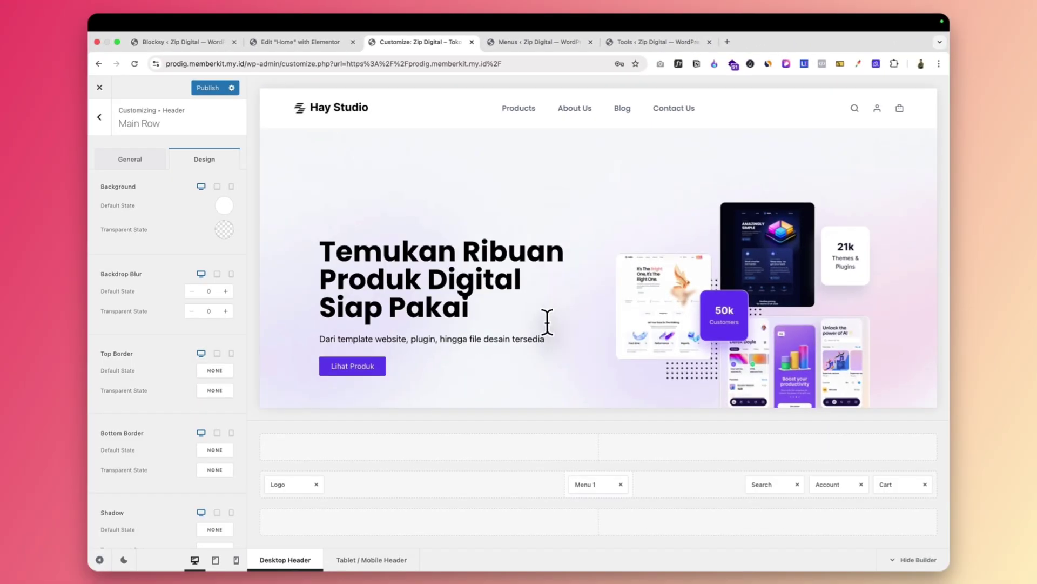
- Open the settings of the Copyright element in the footer's bottom row
{"action": "scroll", "coordinate": [548, 321], "scroll_direction": "down", "scroll_amount": 20}
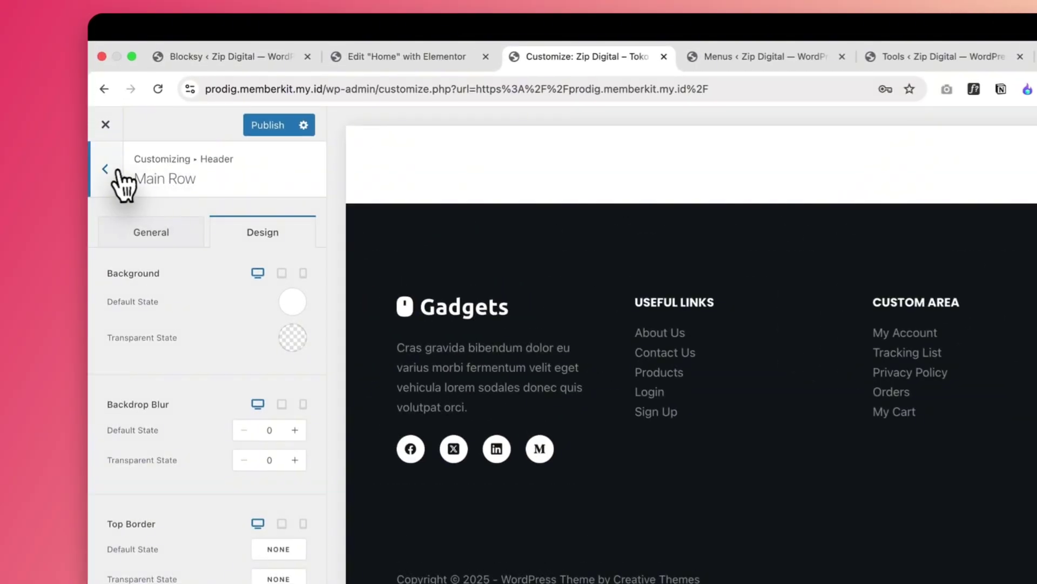
{"action": "left_click", "coordinate": [99, 117]}
{"action": "left_click", "coordinate": [106, 167]}
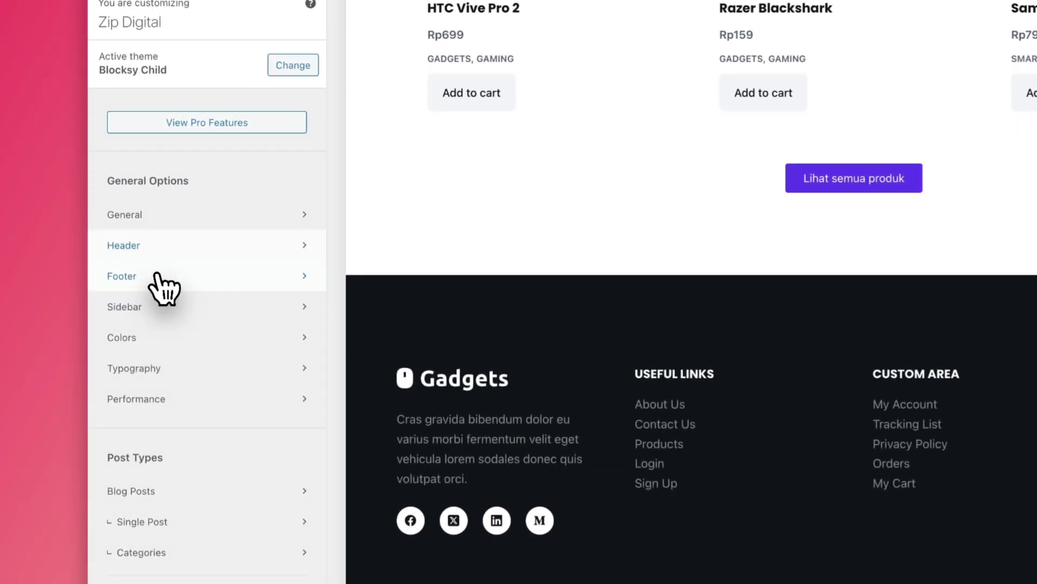
{"action": "left_click", "coordinate": [156, 276]}
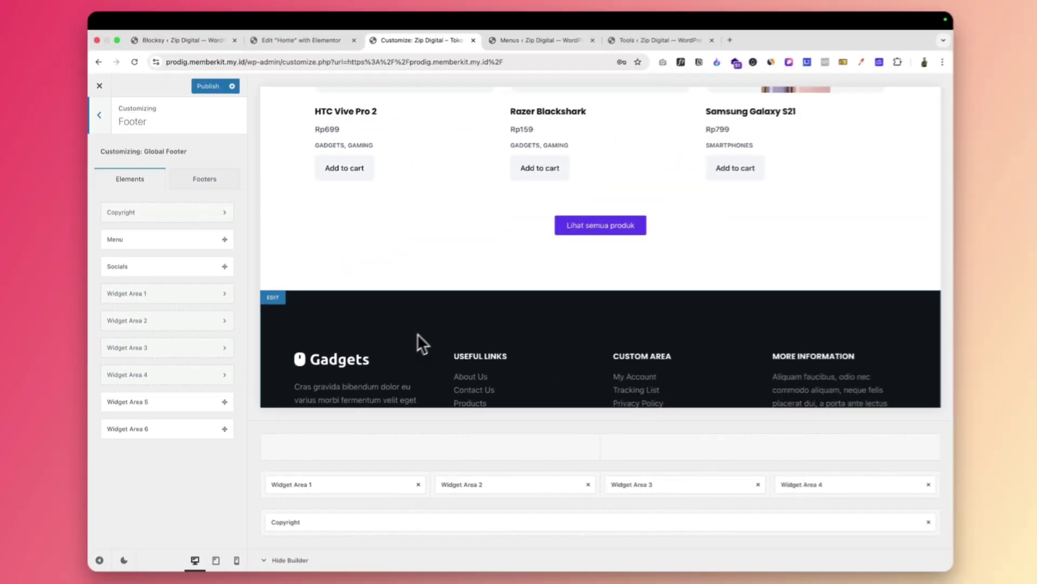
{"action": "scroll", "coordinate": [417, 333], "scroll_direction": "down", "scroll_amount": 5}
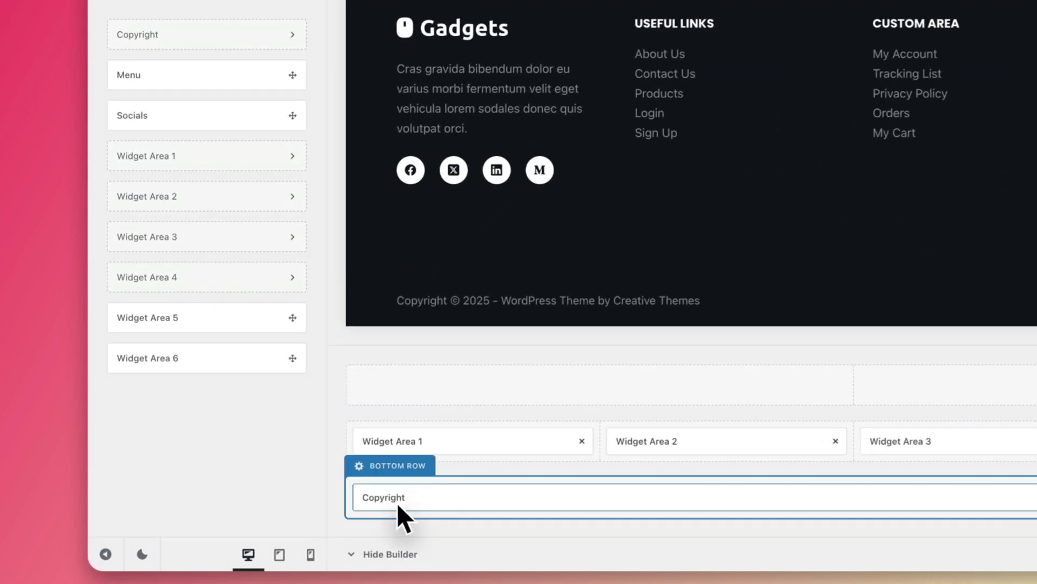
{"action": "left_click", "coordinate": [429, 500]}
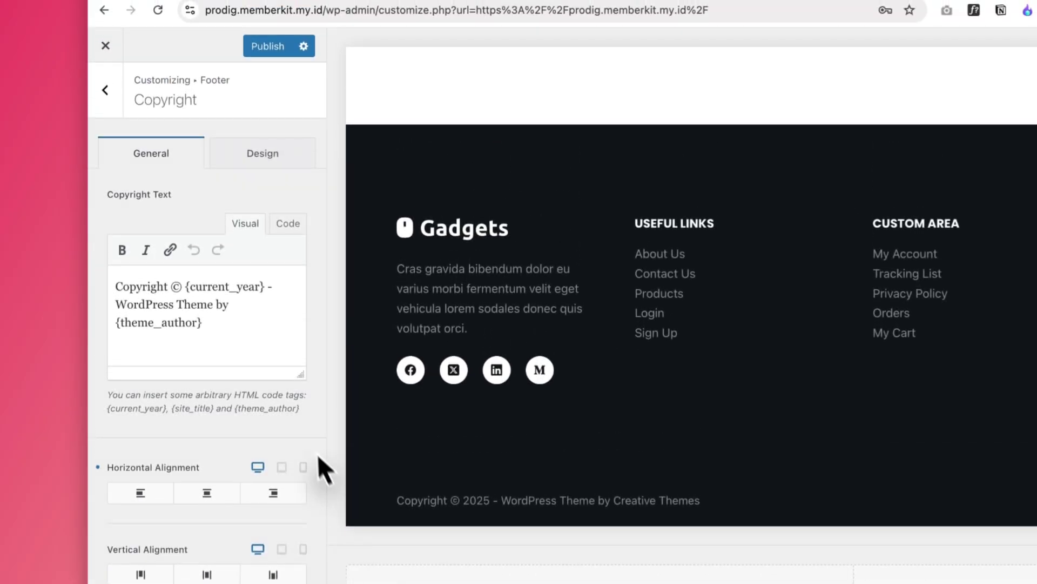
- Remove the Copyright element from the footer's bottom row, publish the change, and reload the Customizer
{"action": "left_click_drag", "start_coordinate": [208, 324], "coordinate": [146, 282]}
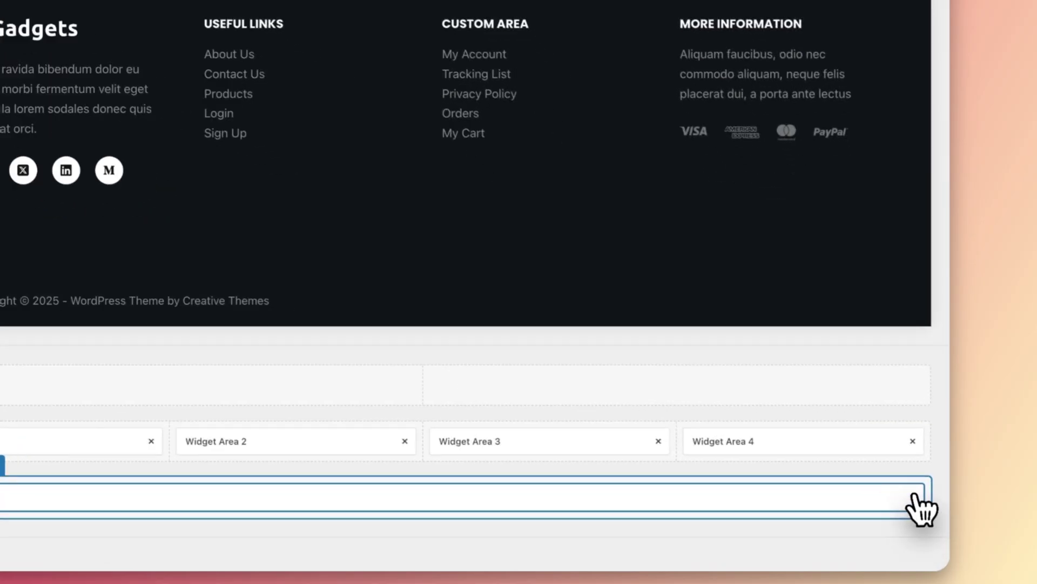
{"action": "left_click", "coordinate": [914, 494]}
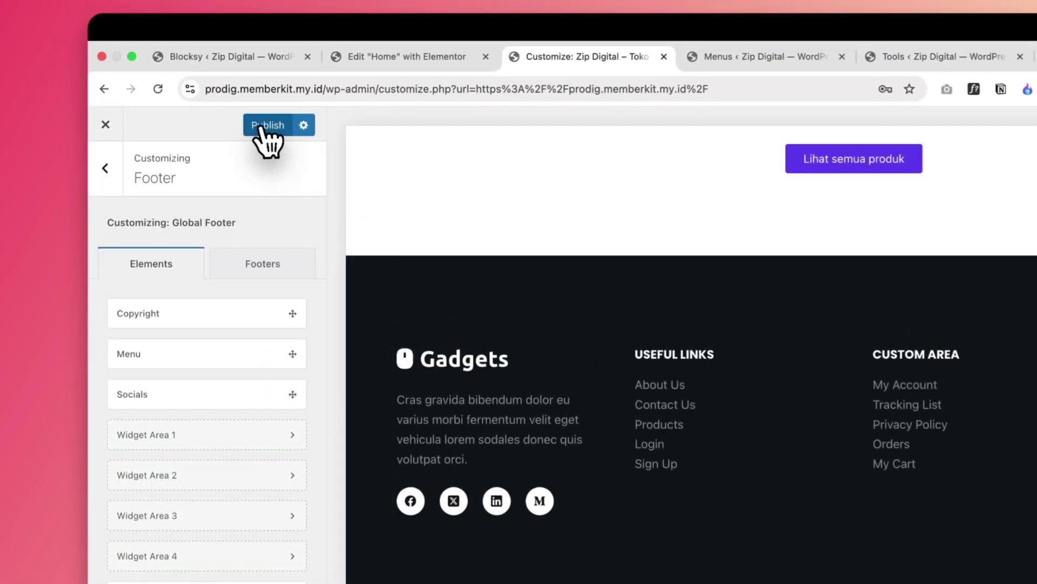
{"action": "left_click", "coordinate": [262, 127]}
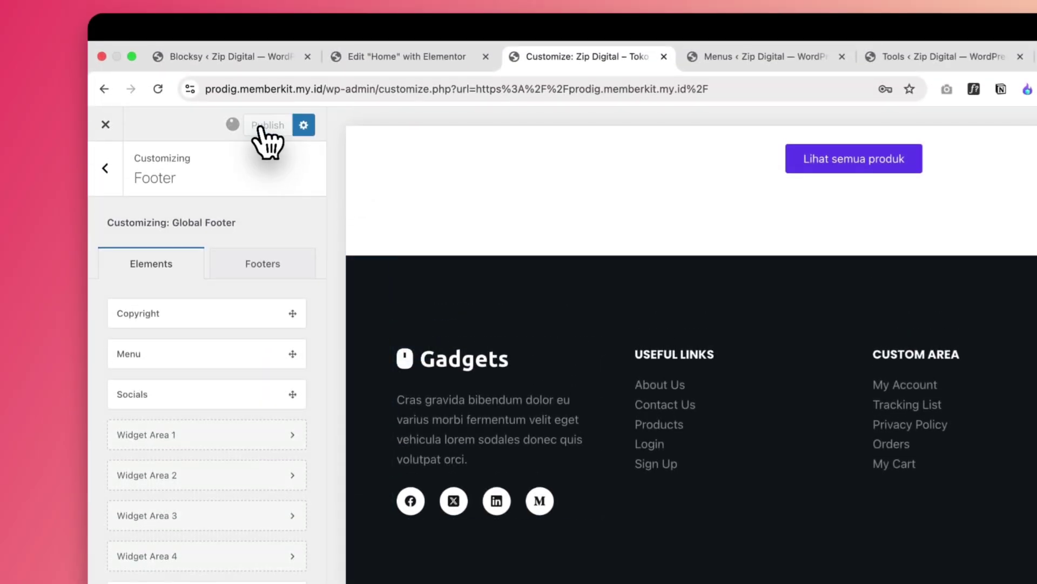
{"action": "left_click", "coordinate": [158, 87]}
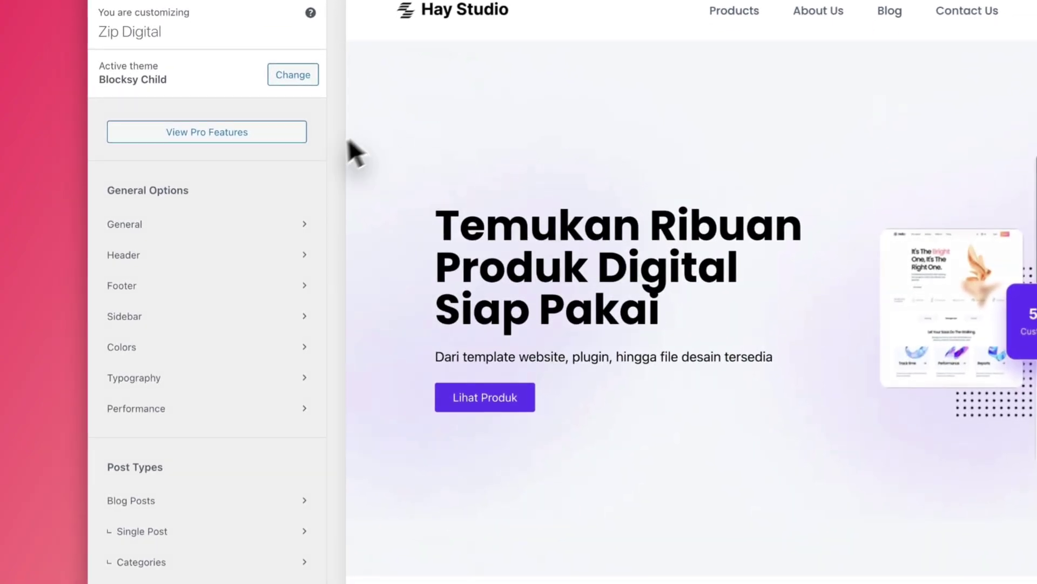
- Open the footer's Widget Area 1 and attempt recovery of its invalid logo block
{"action": "left_click", "coordinate": [196, 286]}
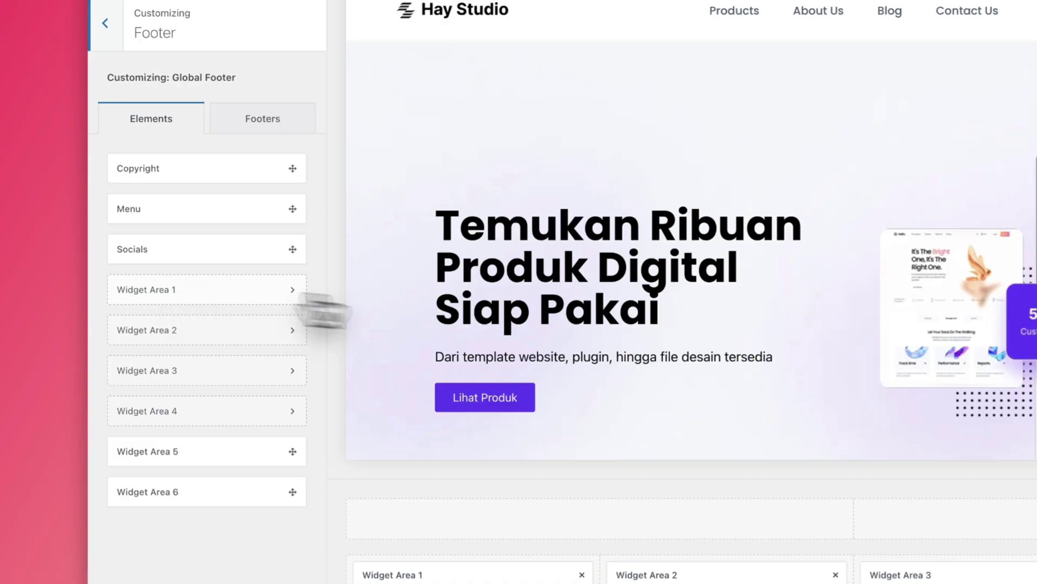
{"action": "scroll", "coordinate": [660, 352], "scroll_direction": "down", "scroll_amount": 20}
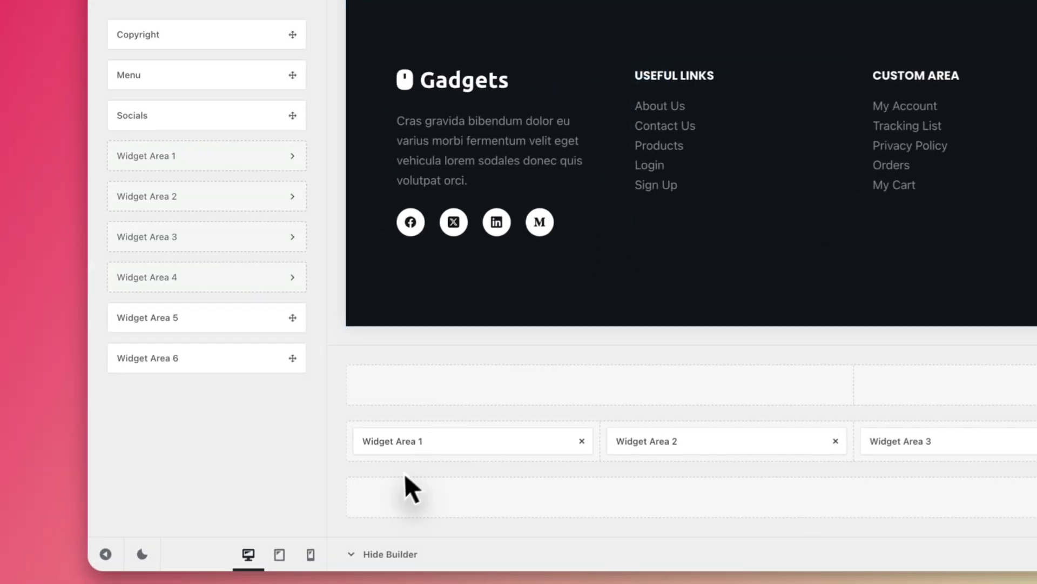
{"action": "left_click", "coordinate": [419, 440]}
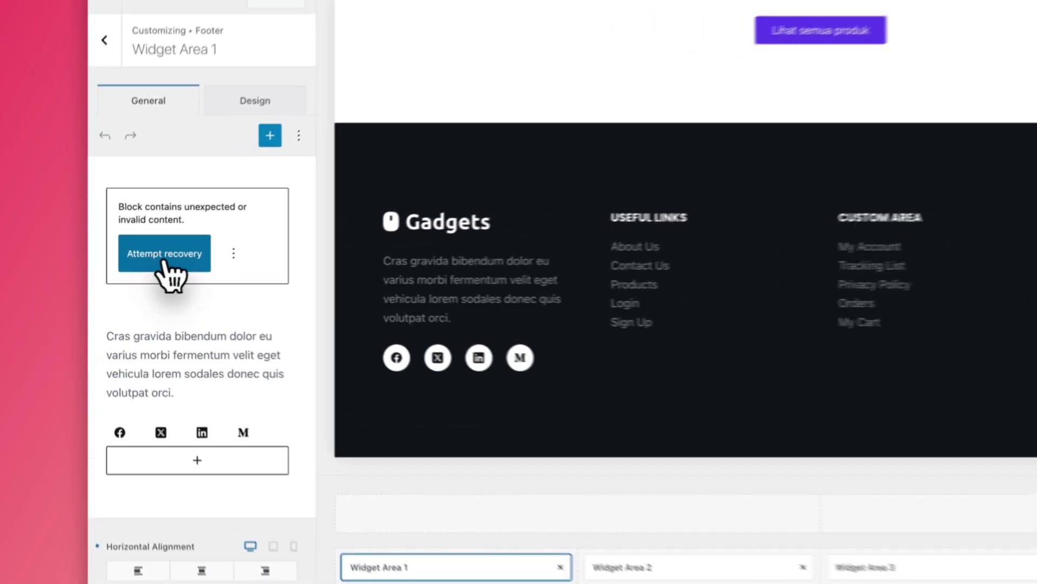
{"action": "left_click", "coordinate": [148, 268]}
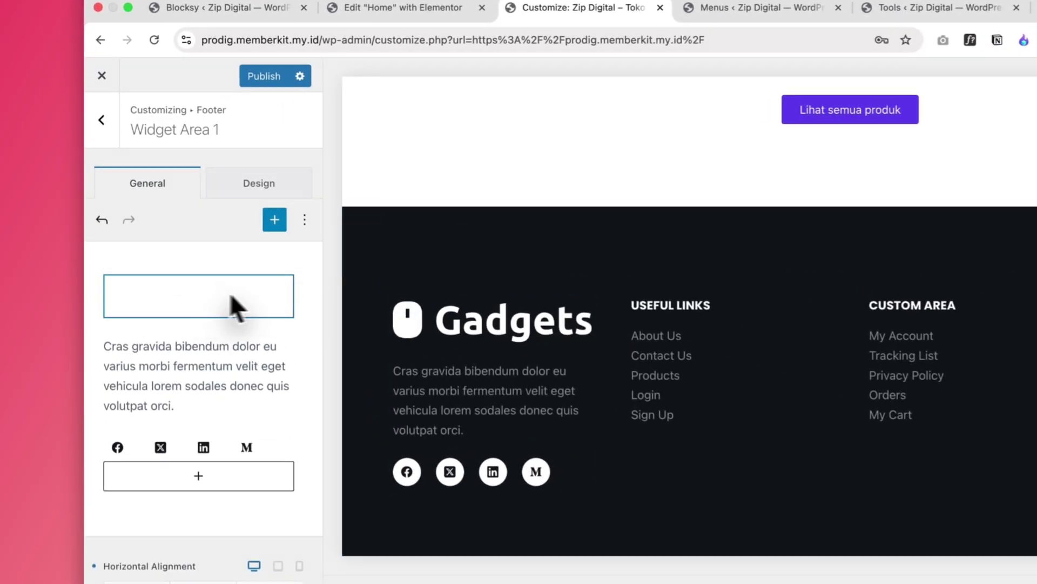
- Replace the logo image in Widget Area 1 with "Logo dummy teks white" from the Media Library
{"action": "left_click", "coordinate": [250, 352]}
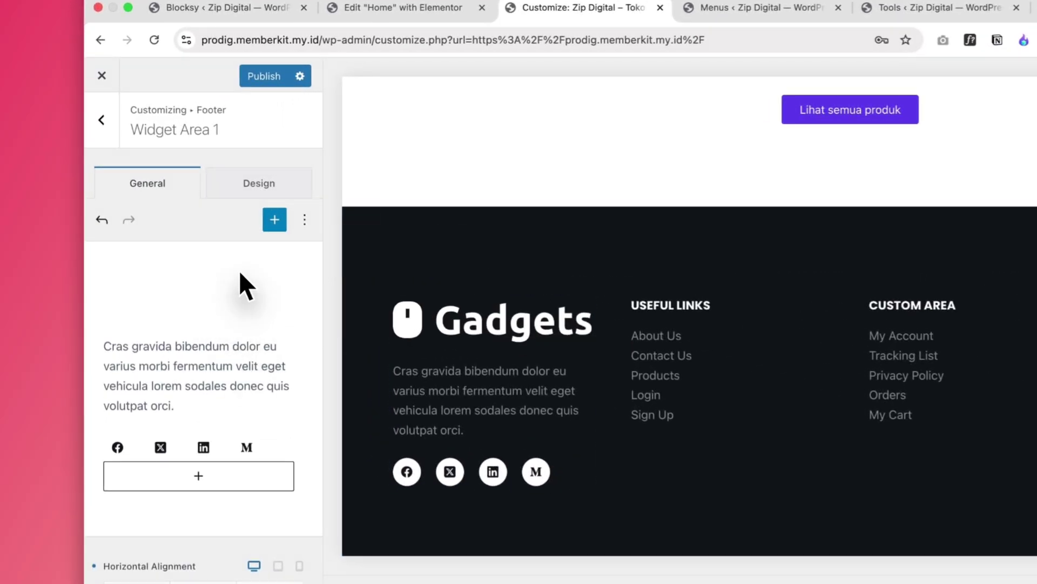
{"action": "left_click", "coordinate": [218, 296]}
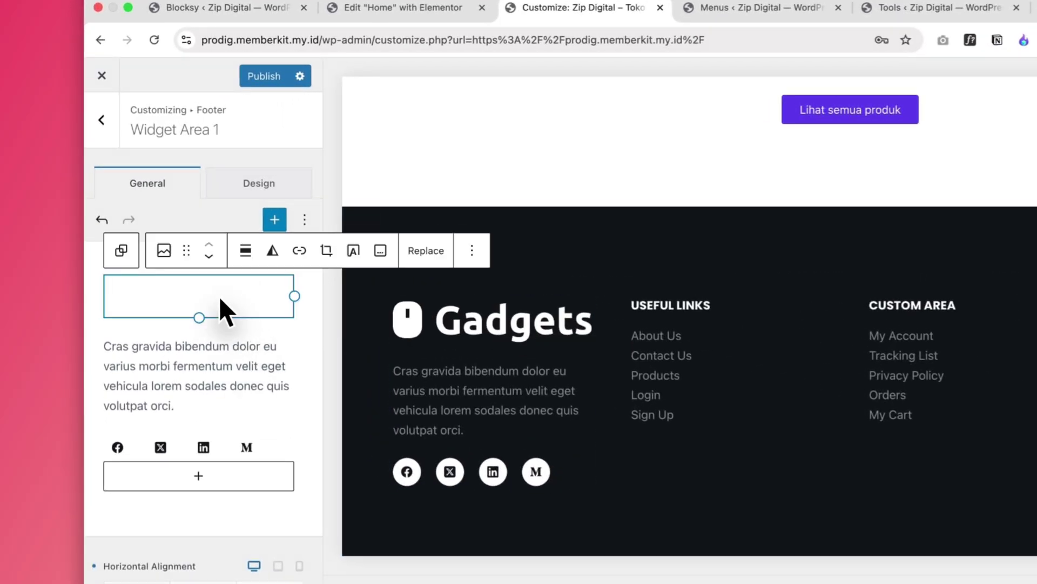
{"action": "left_click", "coordinate": [427, 252]}
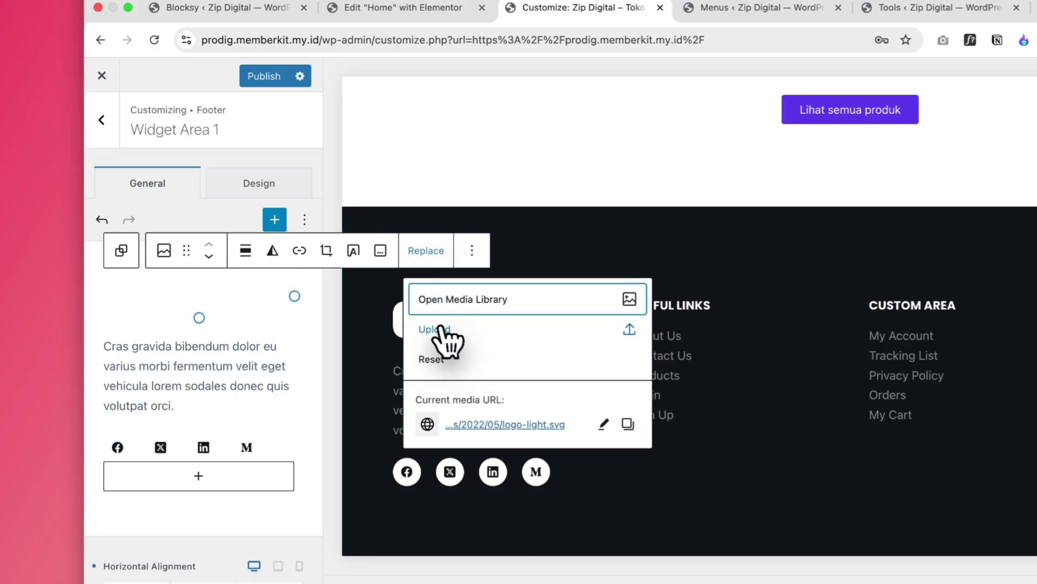
{"action": "left_click", "coordinate": [459, 300]}
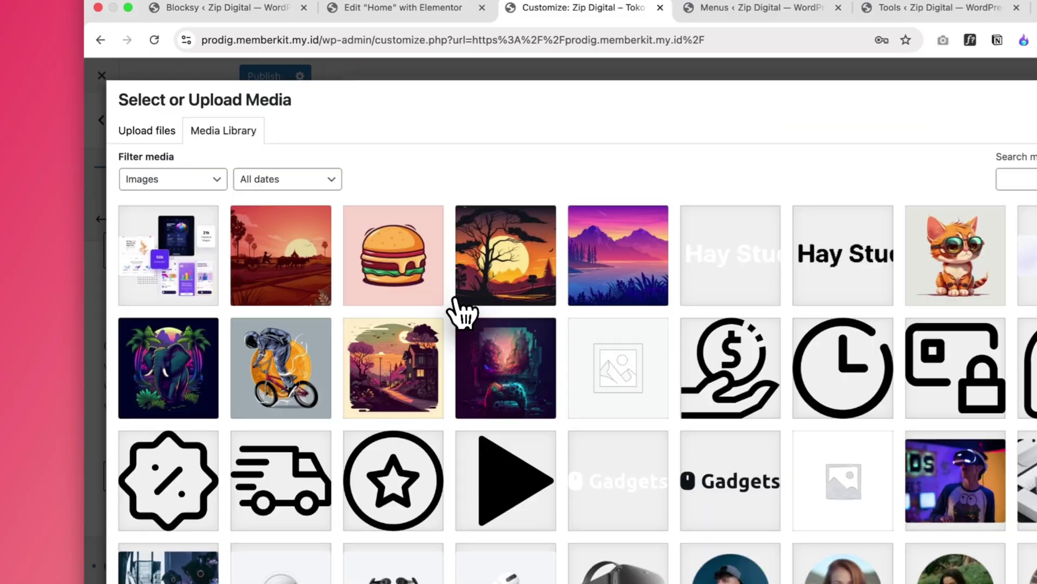
{"action": "left_click", "coordinate": [746, 271]}
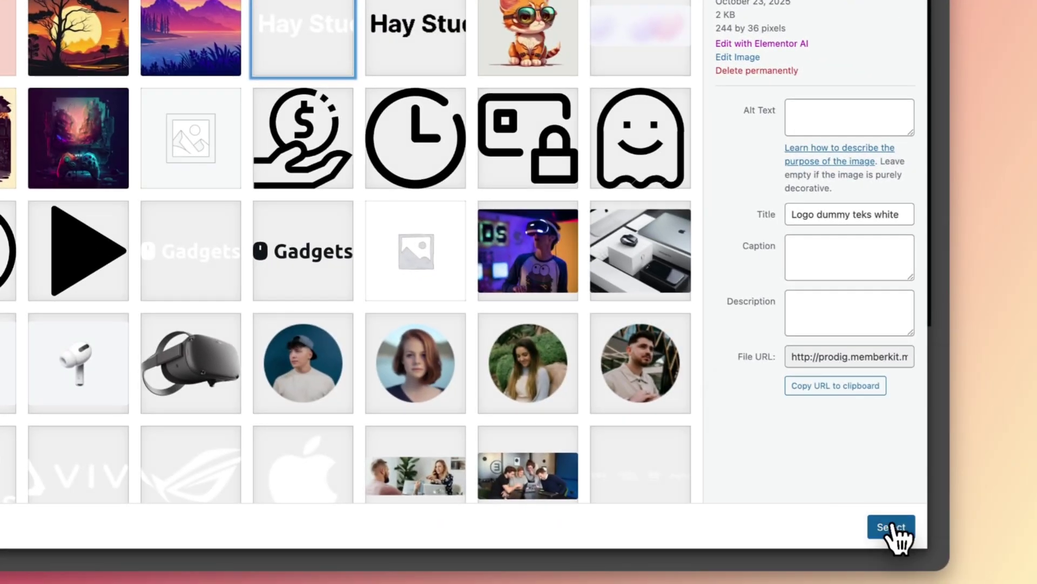
{"action": "left_click", "coordinate": [891, 527]}
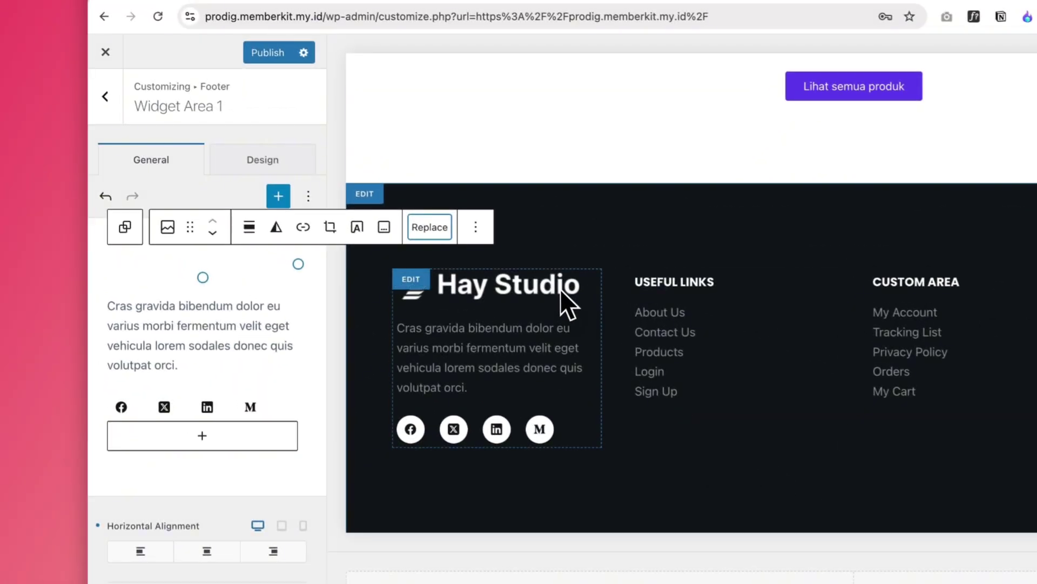
{"action": "left_click", "coordinate": [562, 261]}
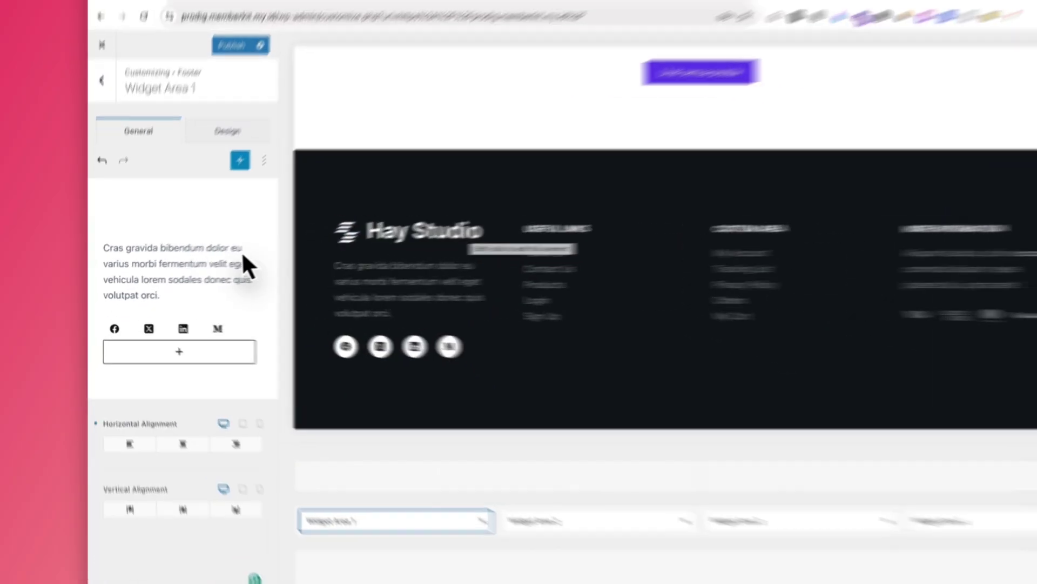
- Show the full settings of Widget Area 1's Socials block and remove the X (Twitter) channel
{"action": "left_click", "coordinate": [187, 289]}
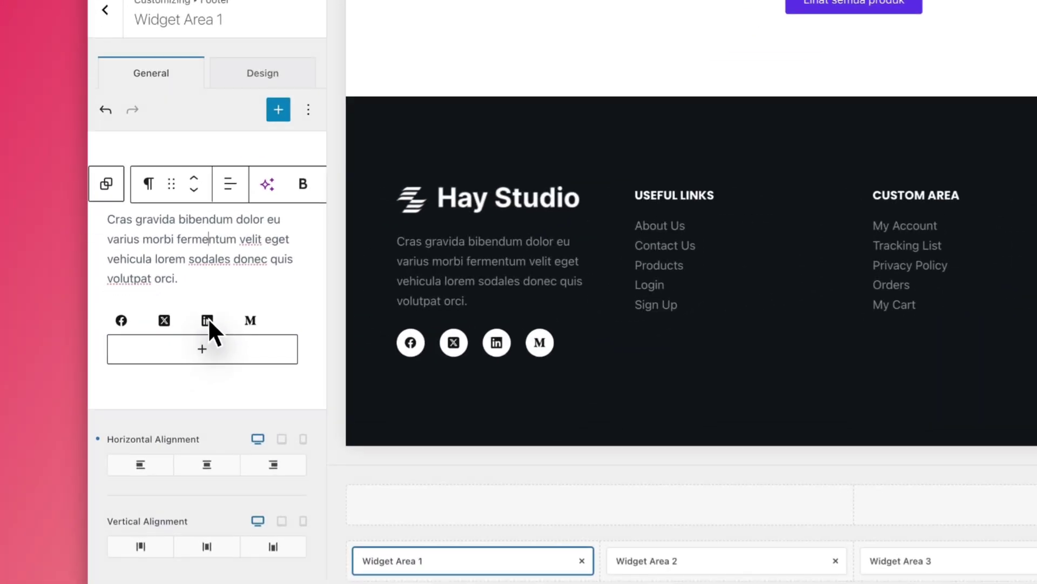
{"action": "left_click", "coordinate": [208, 319]}
{"action": "left_click", "coordinate": [271, 283]}
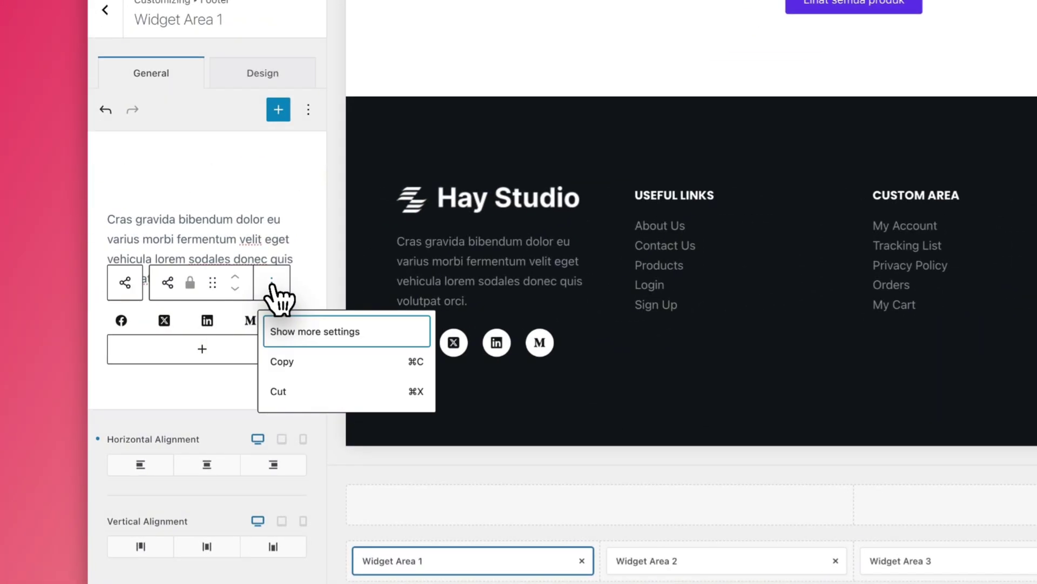
{"action": "left_click", "coordinate": [303, 331]}
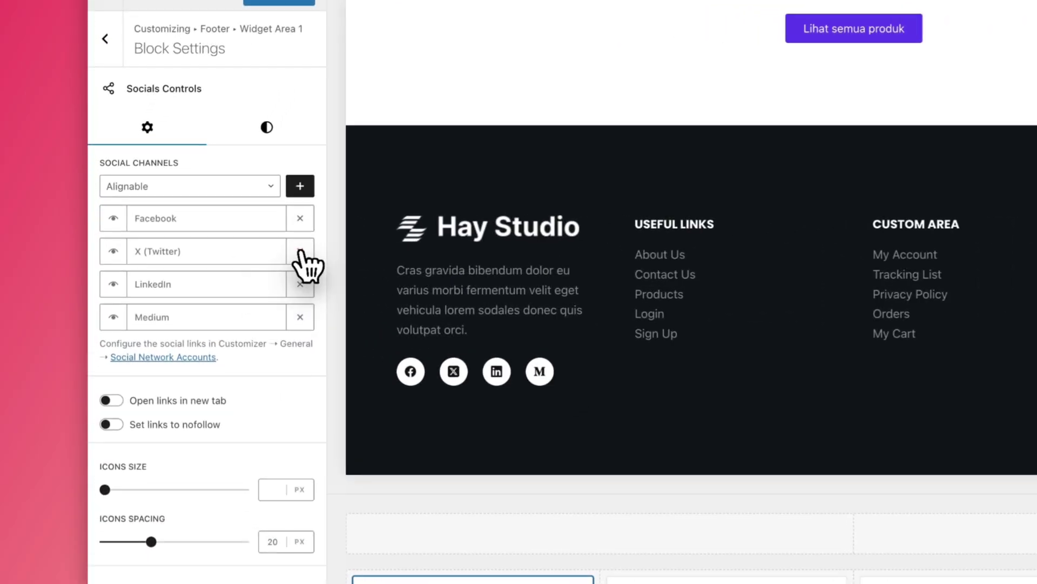
{"action": "left_click", "coordinate": [229, 259]}
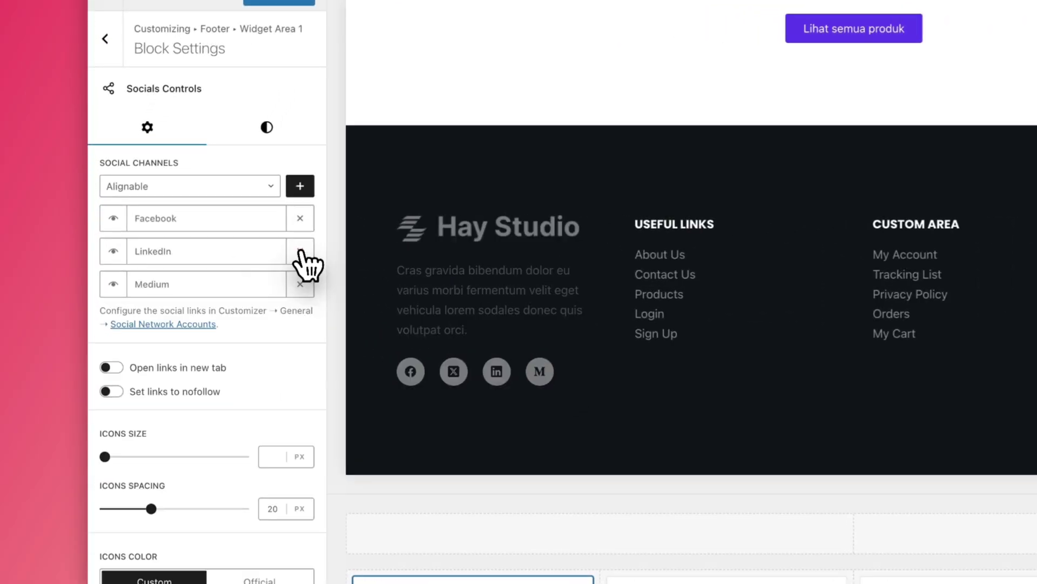
- Add YouTube to the social channels of the footer's Socials block
{"action": "left_click", "coordinate": [227, 185]}
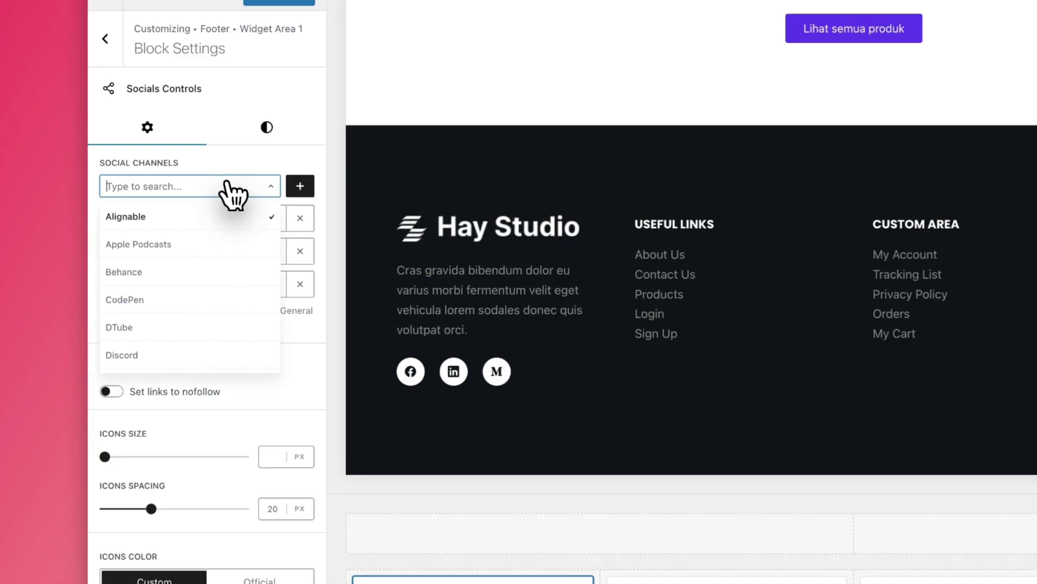
{"action": "type", "text": "you"}
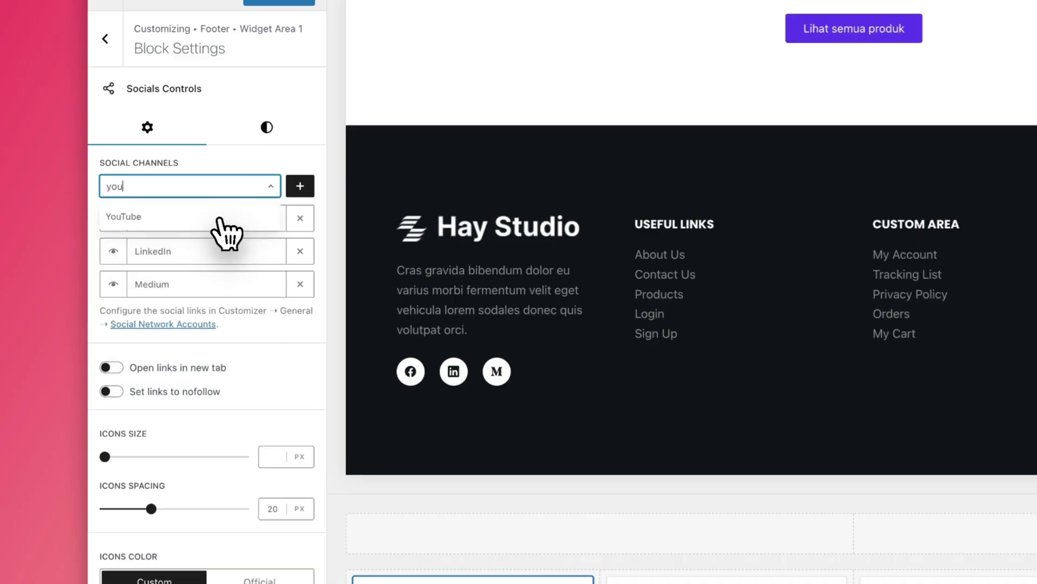
{"action": "left_click", "coordinate": [165, 219]}
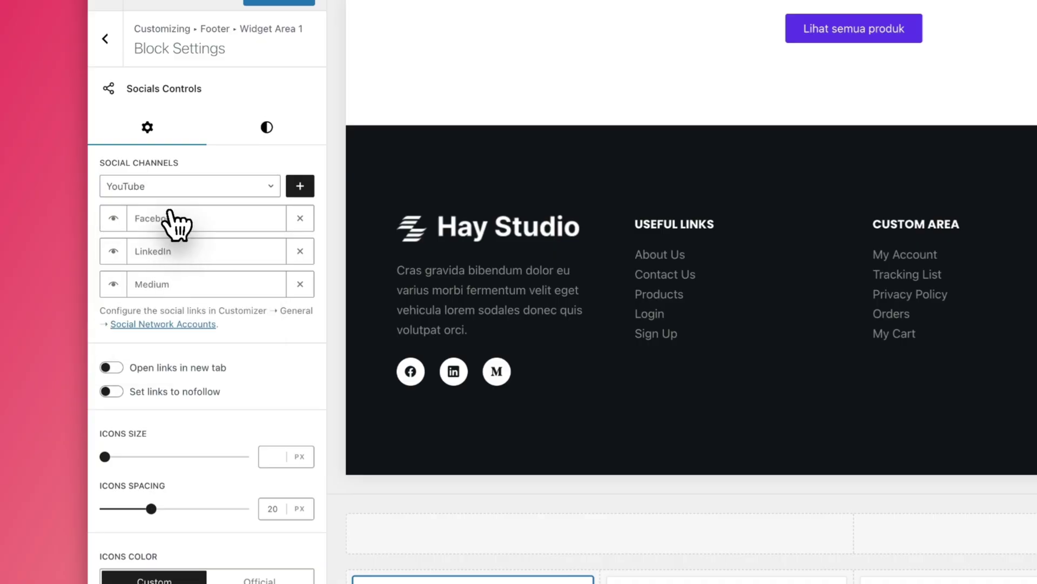
{"action": "left_click", "coordinate": [301, 186]}
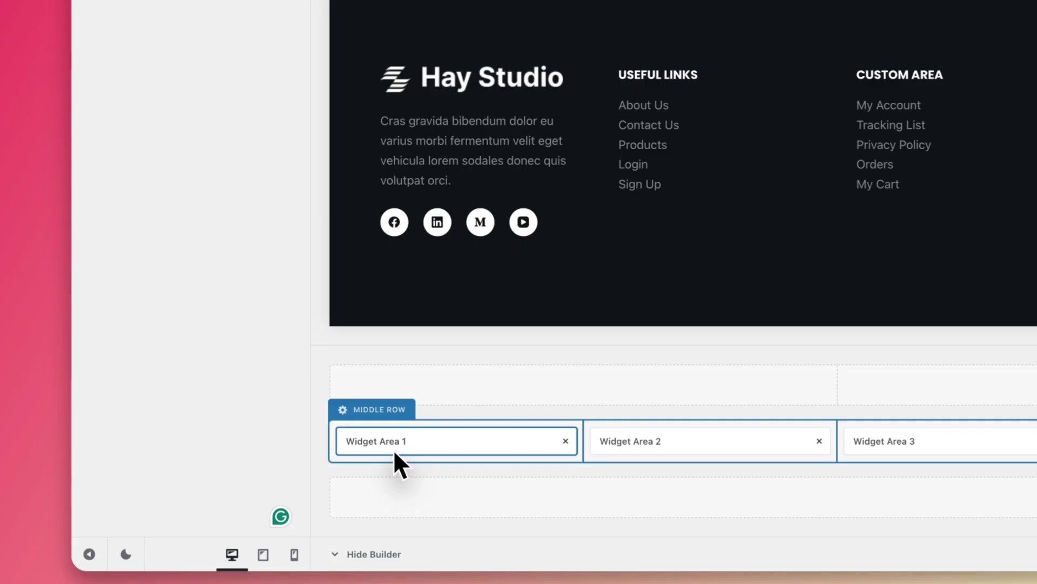
- Go from Widget Area 1's Socials settings to the Social Network Accounts and enter youtube.com/namakamu as the YouTube link
{"action": "left_click", "coordinate": [393, 449]}
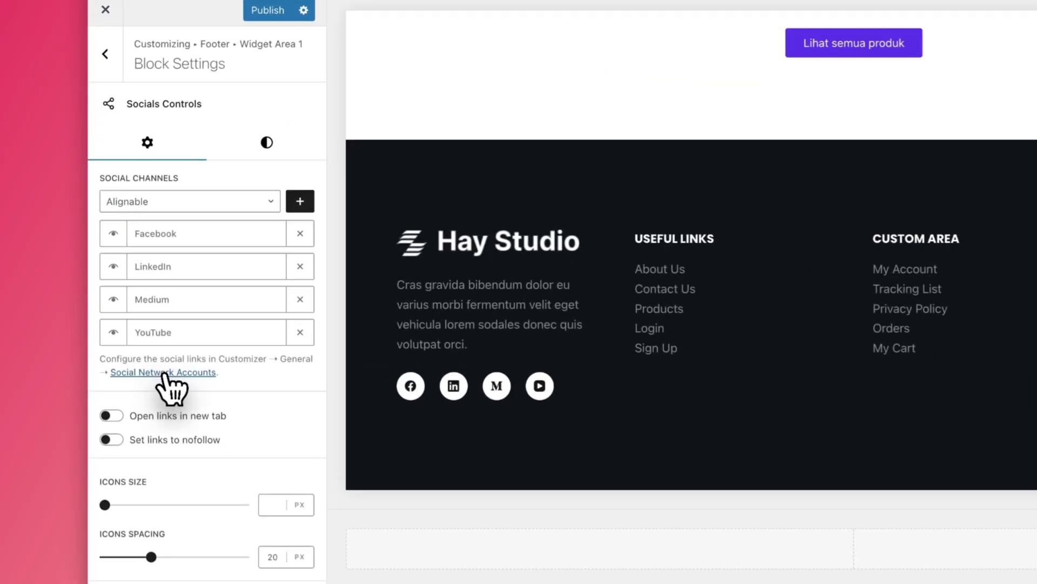
{"action": "left_click", "coordinate": [139, 331]}
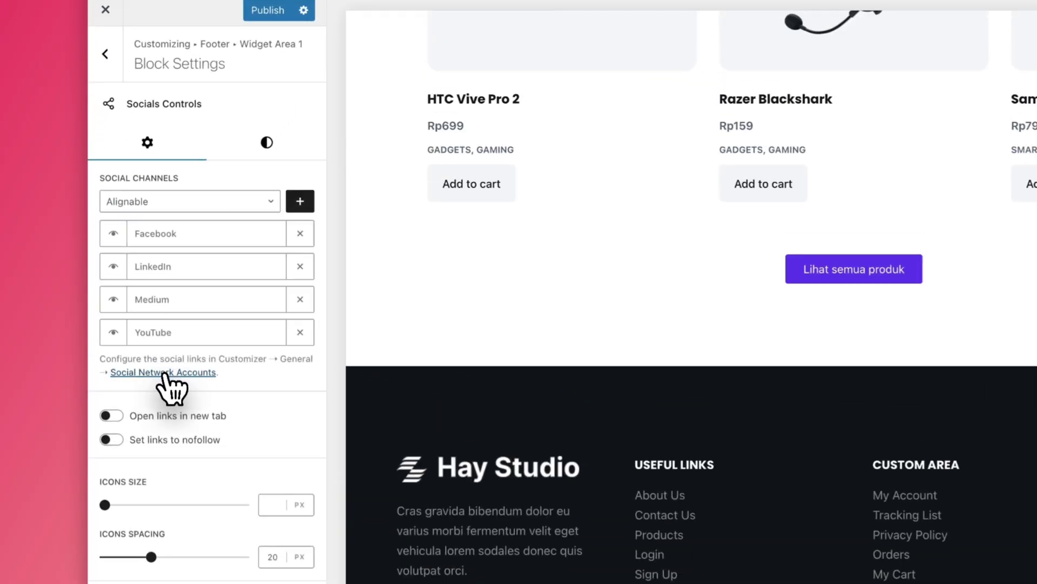
{"action": "scroll", "coordinate": [203, 476], "scroll_direction": "down", "scroll_amount": 10}
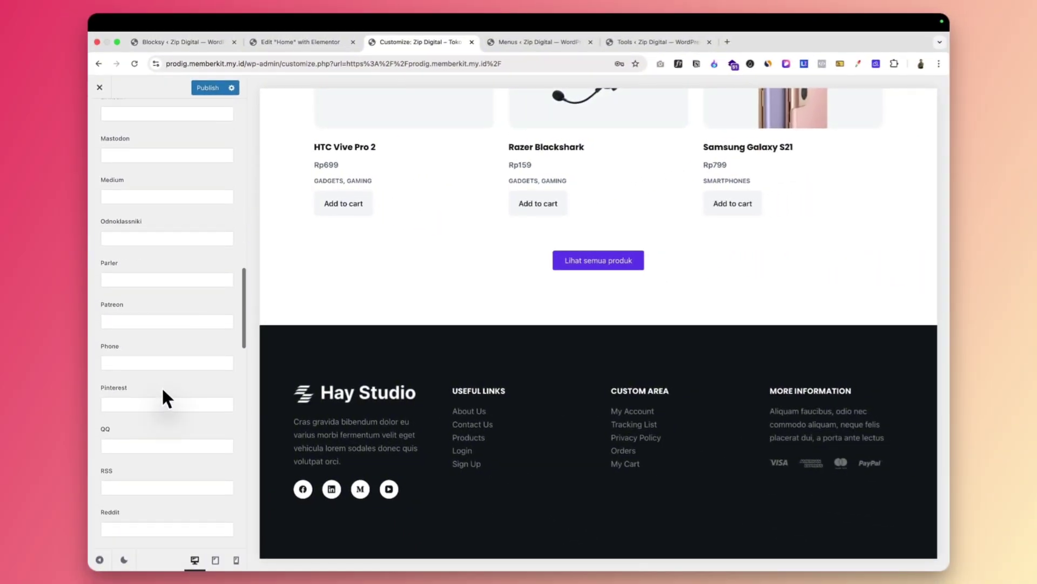
{"action": "scroll", "coordinate": [162, 389], "scroll_direction": "down", "scroll_amount": 8}
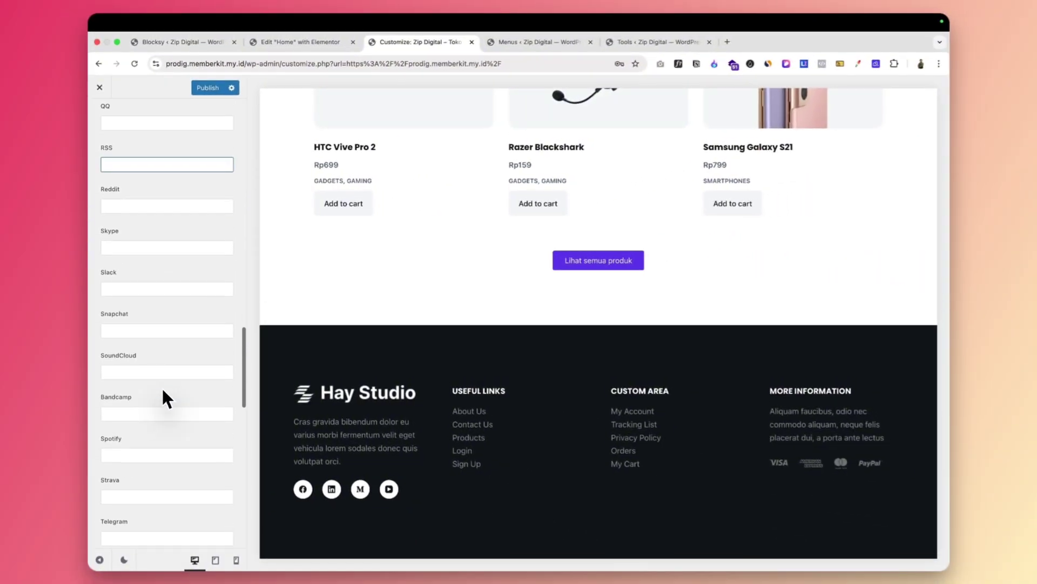
{"action": "scroll", "coordinate": [186, 491], "scroll_direction": "down", "scroll_amount": 8}
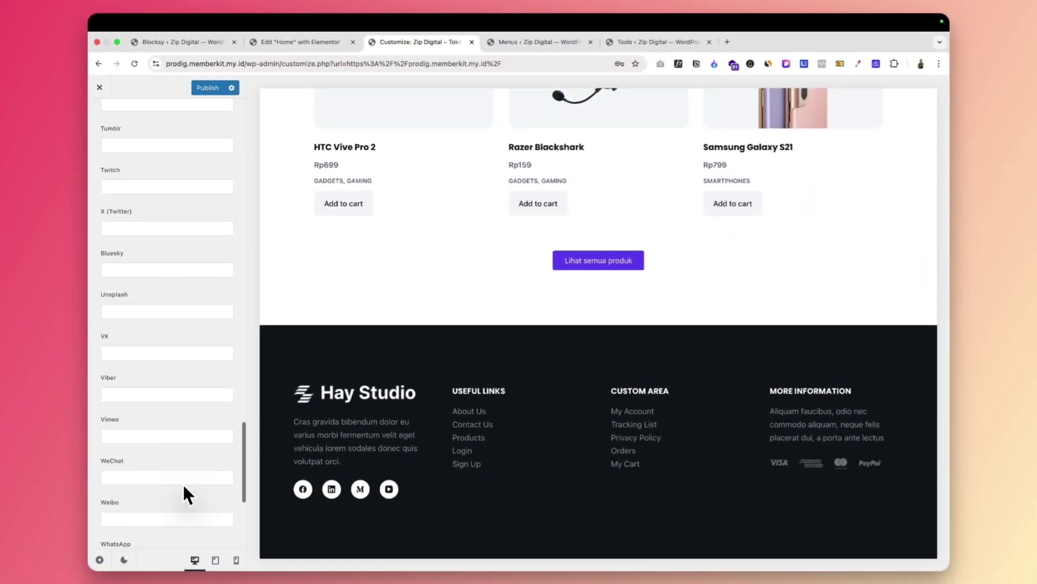
{"action": "left_click", "coordinate": [187, 519]}
{"action": "scroll", "coordinate": [185, 518], "scroll_direction": "down", "scroll_amount": 5}
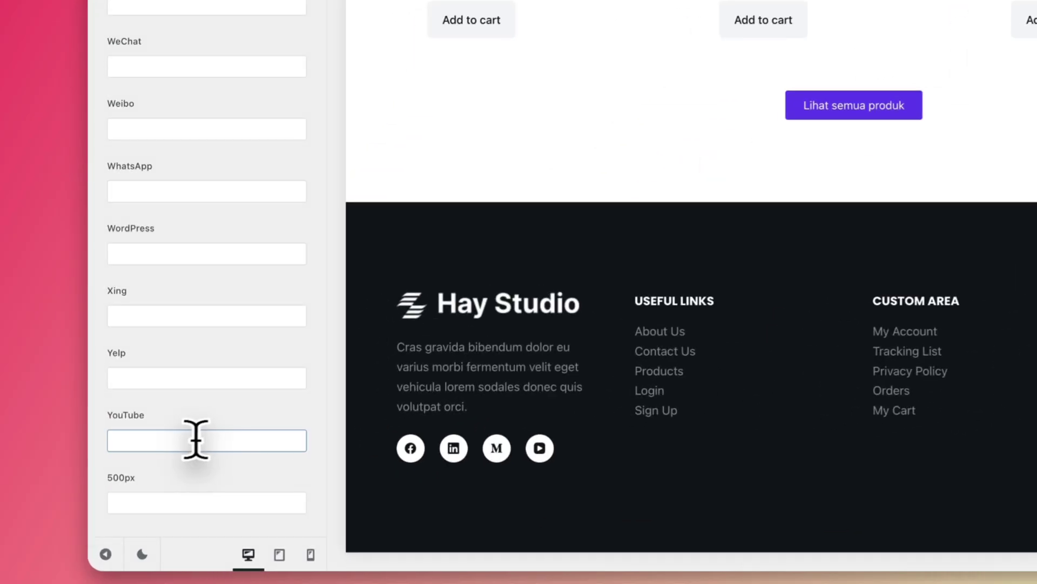
{"action": "left_click", "coordinate": [152, 484]}
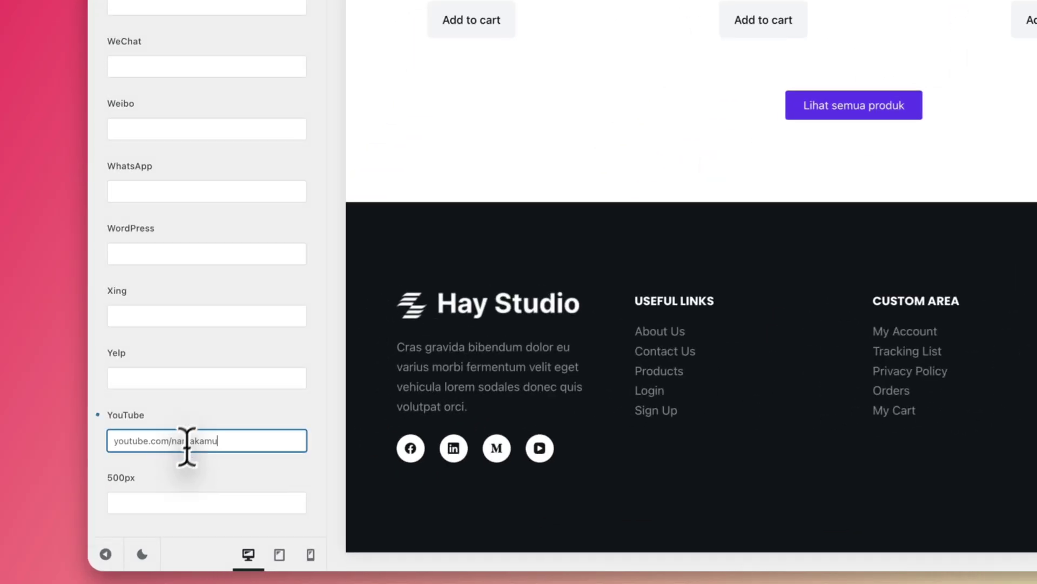
{"action": "key", "text": "super+a"}
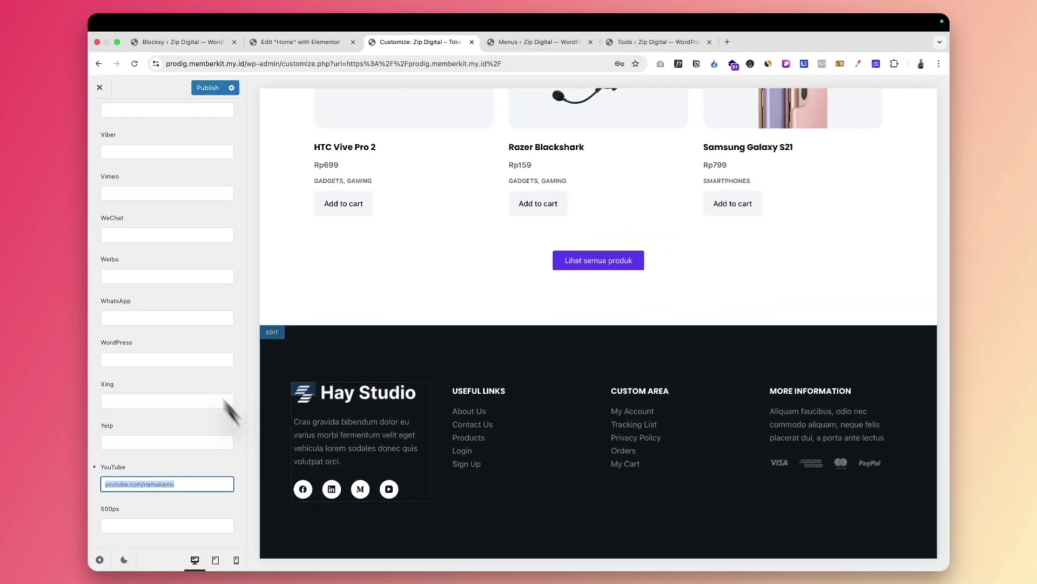
- Go back to the Facebook entry in the social network accounts and open its link for editing
{"action": "scroll", "coordinate": [151, 289], "scroll_direction": "up", "scroll_amount": 15}
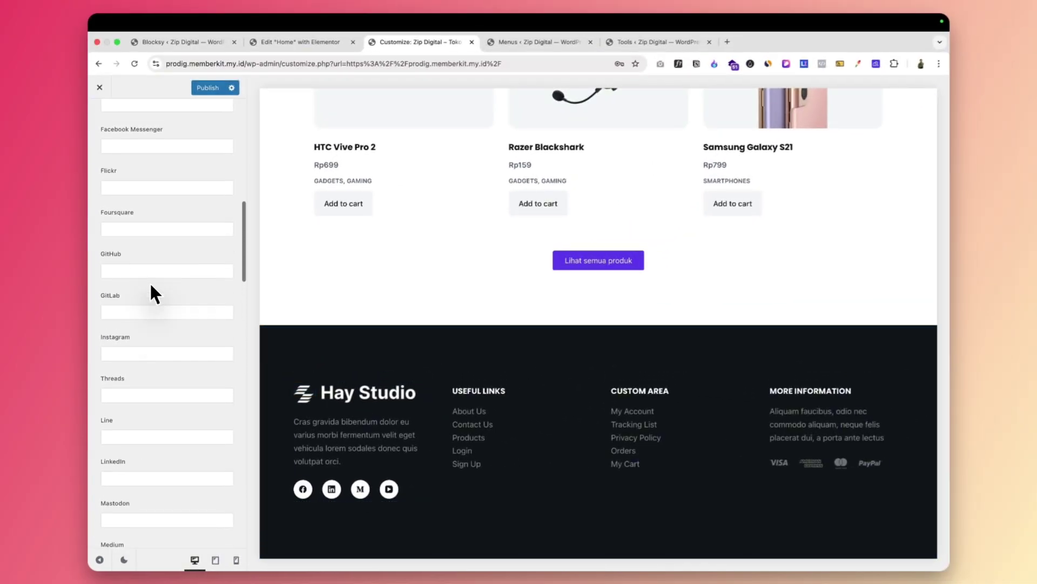
{"action": "scroll", "coordinate": [151, 286], "scroll_direction": "up", "scroll_amount": 5}
{"action": "left_click", "coordinate": [113, 294]}
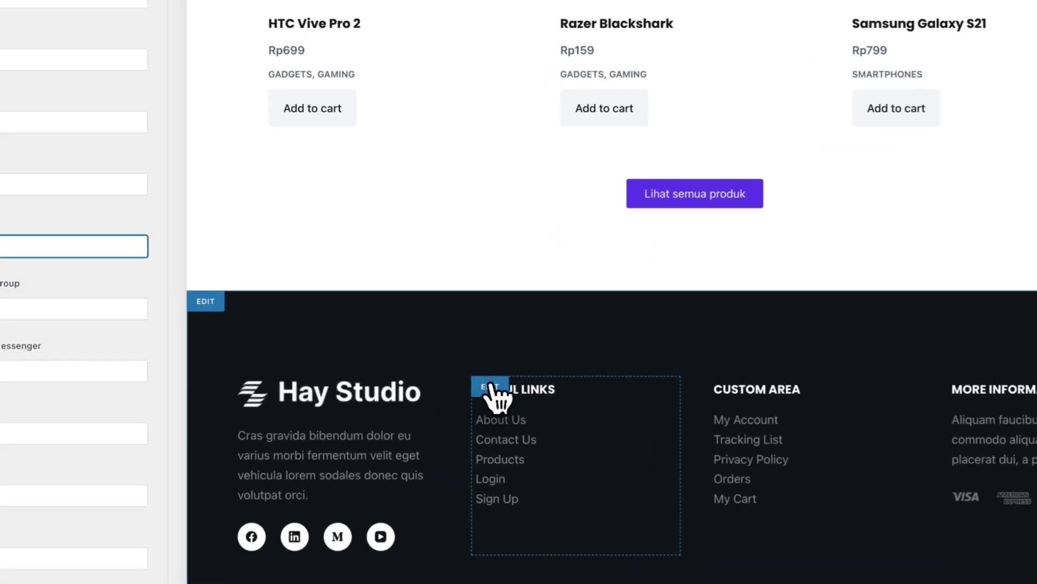
- Open the footer's Widget Area 2 and examine its Useful Links heading and its list of links
{"action": "left_click", "coordinate": [463, 387]}
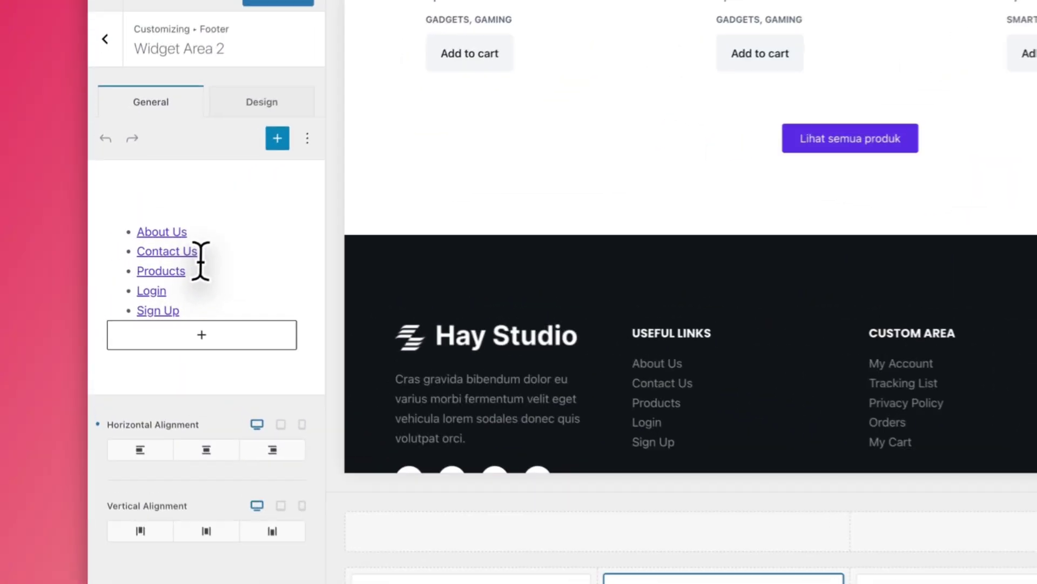
{"action": "left_click", "coordinate": [143, 226]}
{"action": "left_click", "coordinate": [169, 200]}
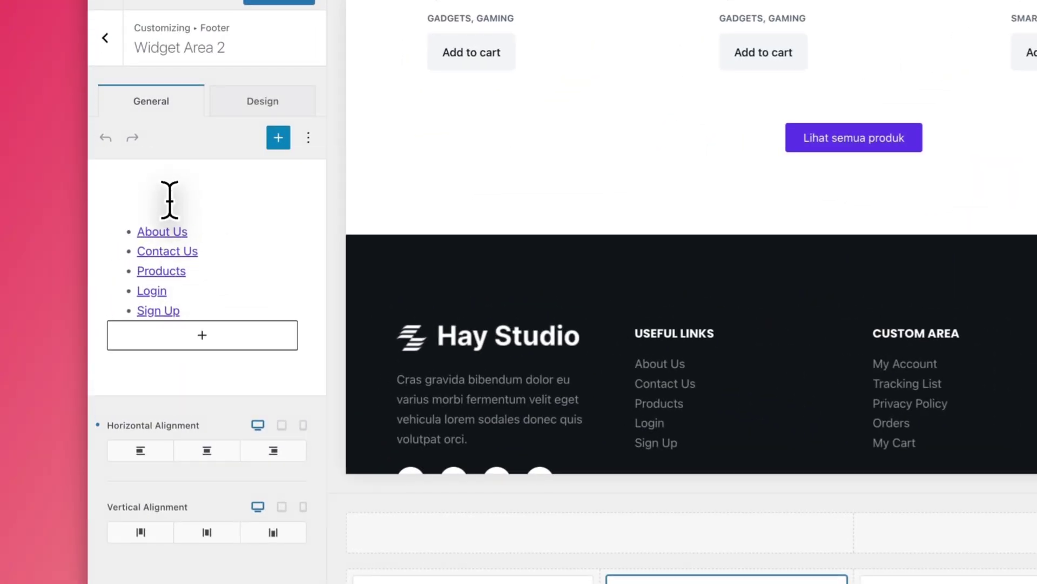
{"action": "left_click", "coordinate": [194, 270]}
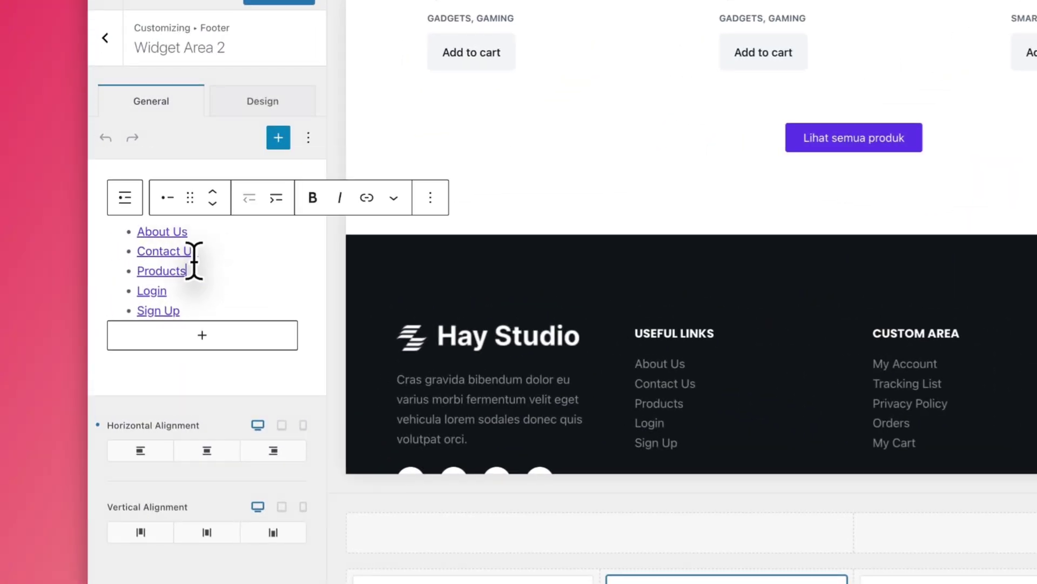
{"action": "left_click", "coordinate": [181, 294]}
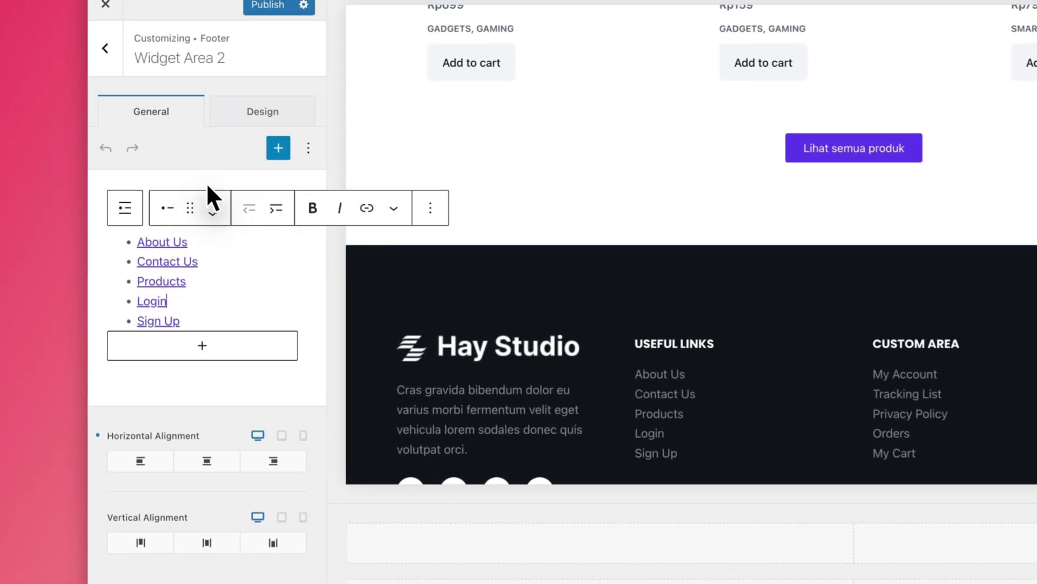
{"action": "left_click", "coordinate": [148, 151]}
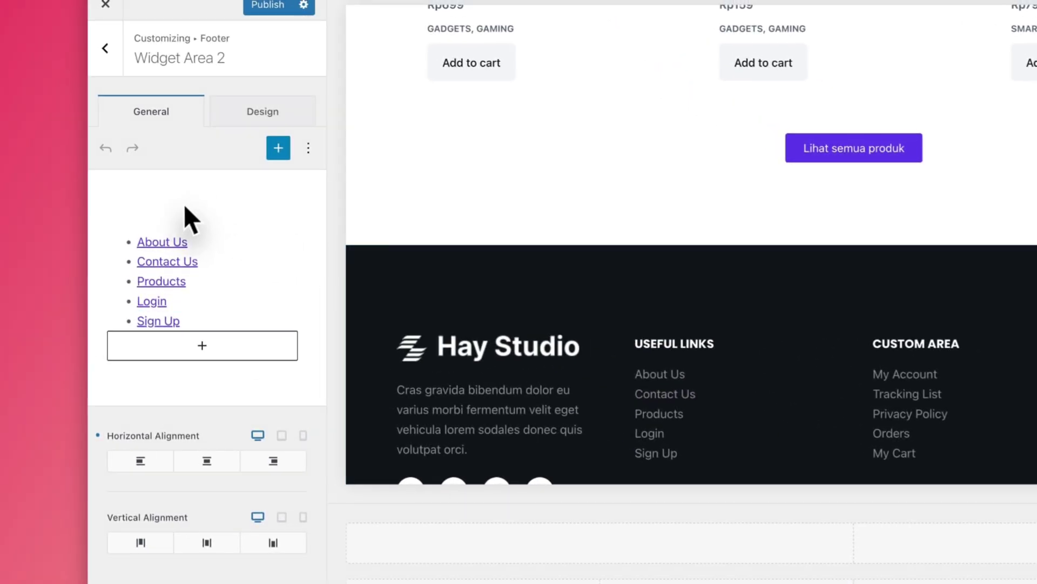
{"action": "left_click", "coordinate": [116, 172]}
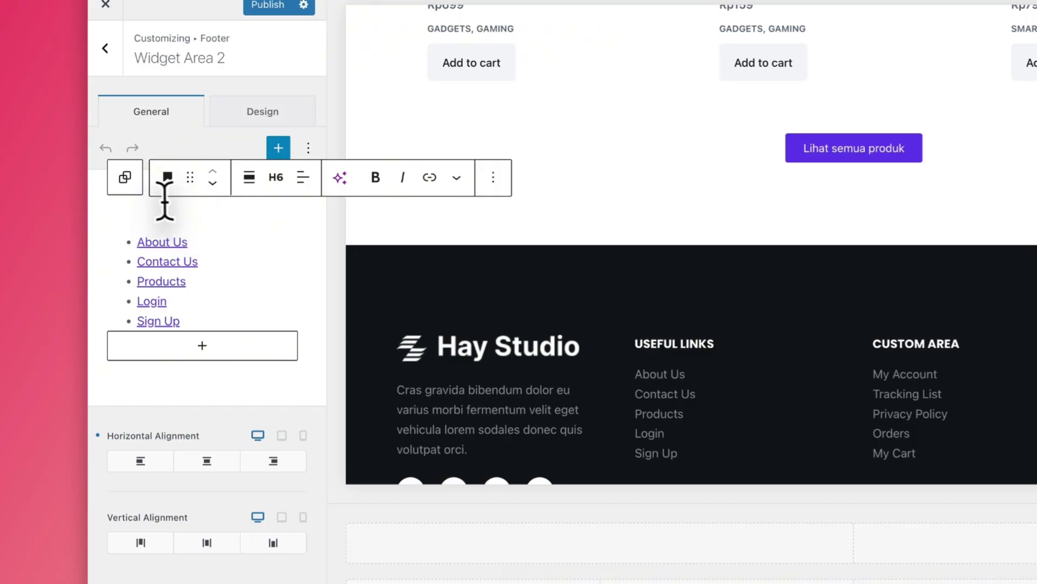
{"action": "double_click", "coordinate": [159, 208]}
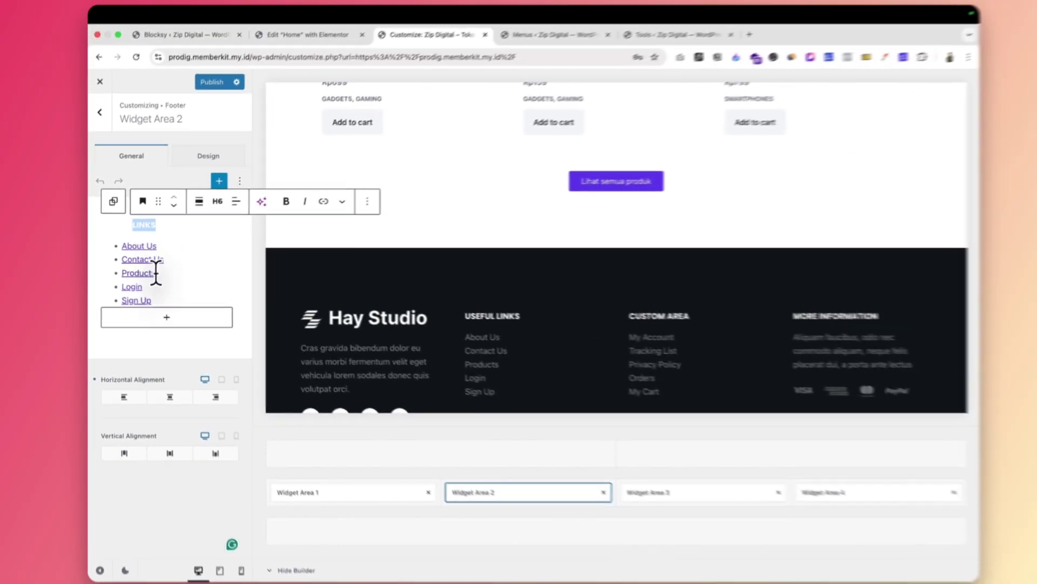
{"action": "scroll", "coordinate": [875, 418], "scroll_direction": "down", "scroll_amount": 1}
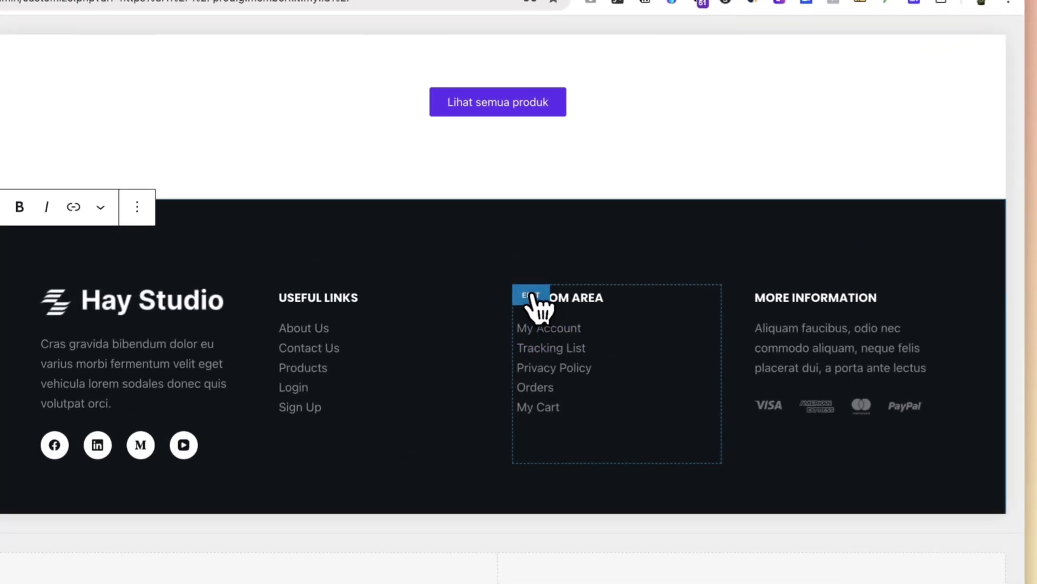
- Open the footer's Widget Area 3 and inspect the list of links under the Custom Area heading
{"action": "left_click", "coordinate": [532, 297]}
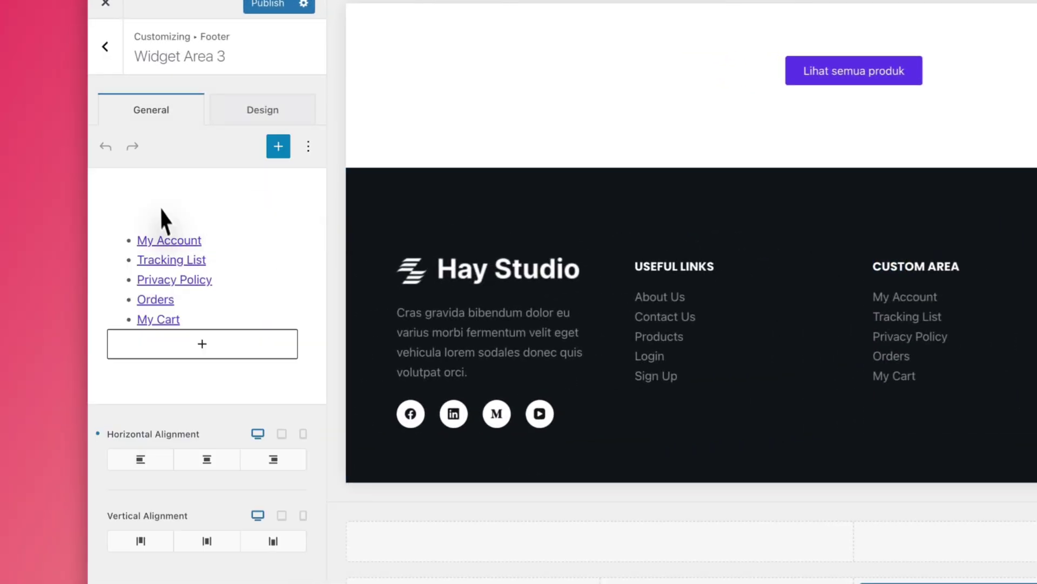
{"action": "left_click", "coordinate": [168, 237]}
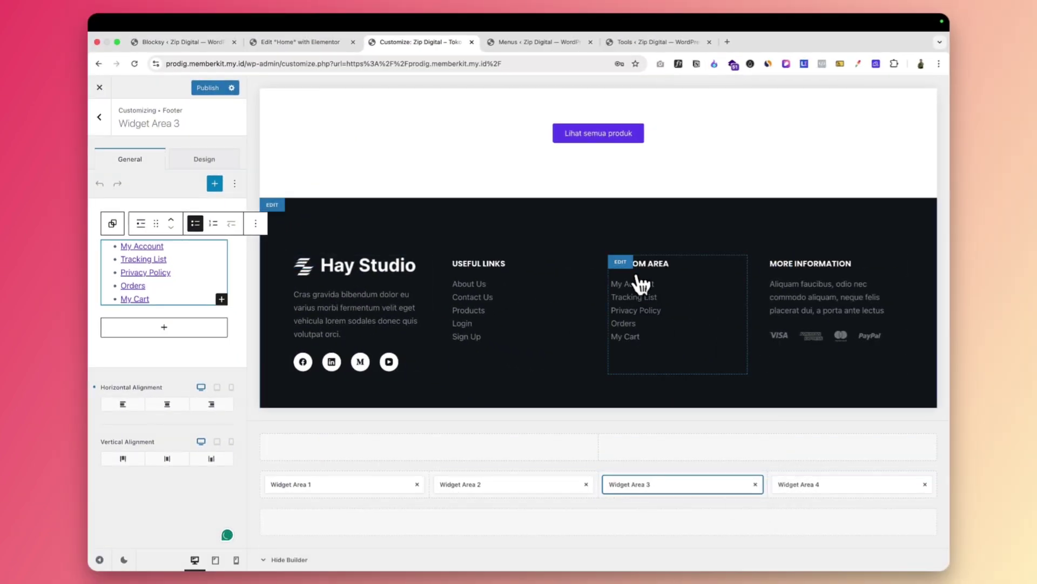
{"action": "scroll", "coordinate": [636, 277], "scroll_direction": "down", "scroll_amount": 1}
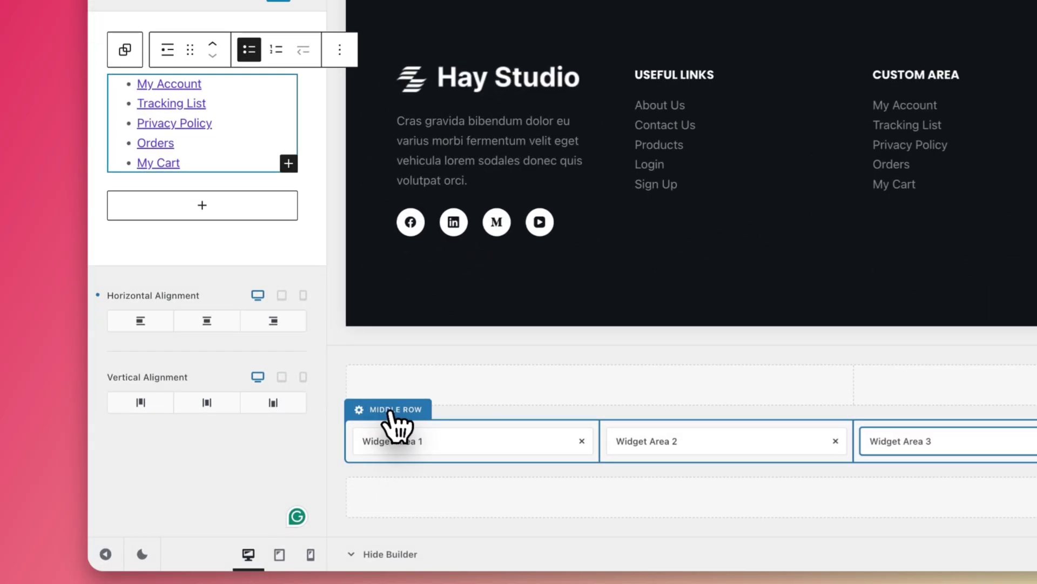
- Set the row background of the footer's Middle Row to the purple theme palette color 2
{"action": "left_click", "coordinate": [391, 411]}
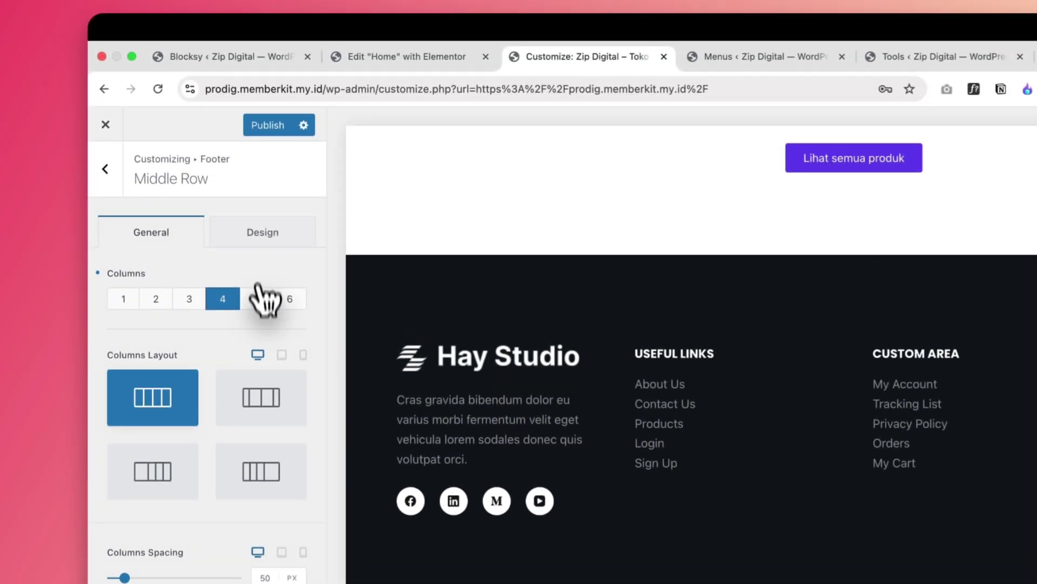
{"action": "left_click", "coordinate": [262, 240]}
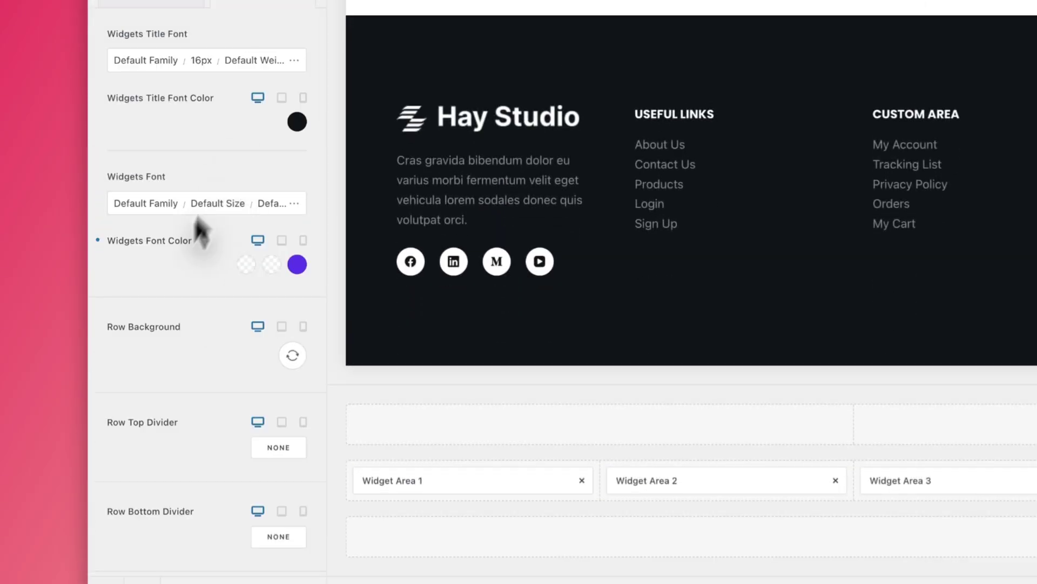
{"action": "left_click_drag", "start_coordinate": [174, 326], "coordinate": [133, 327]}
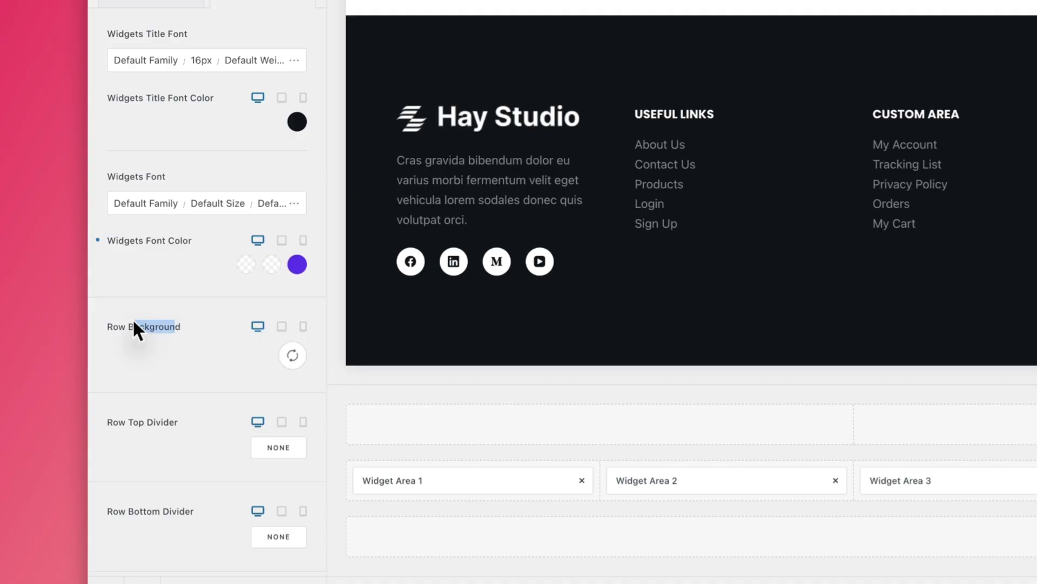
{"action": "left_click", "coordinate": [296, 360]}
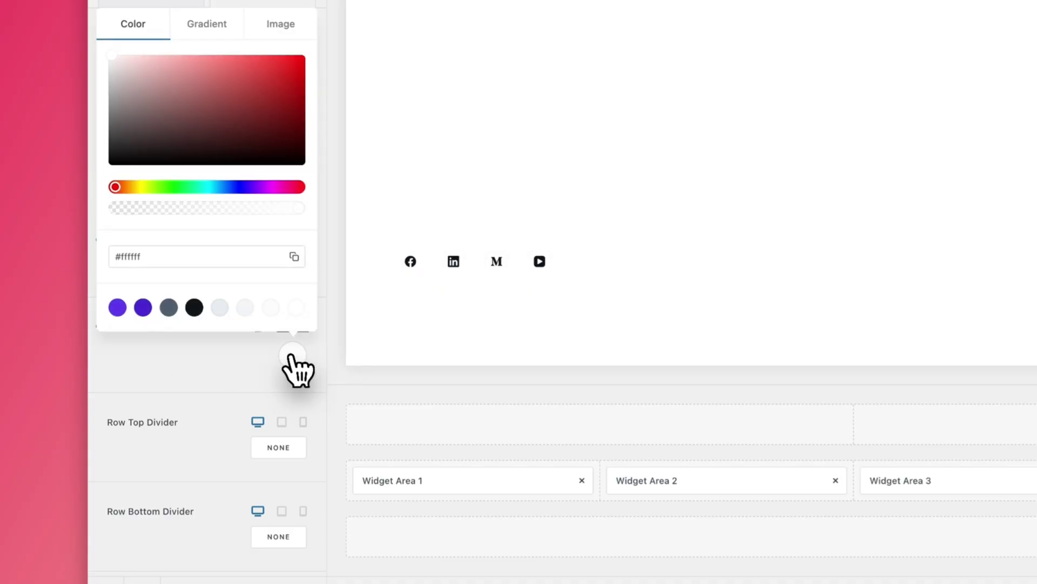
{"action": "left_click", "coordinate": [144, 308]}
{"action": "scroll", "coordinate": [725, 229], "scroll_direction": "up", "scroll_amount": 5}
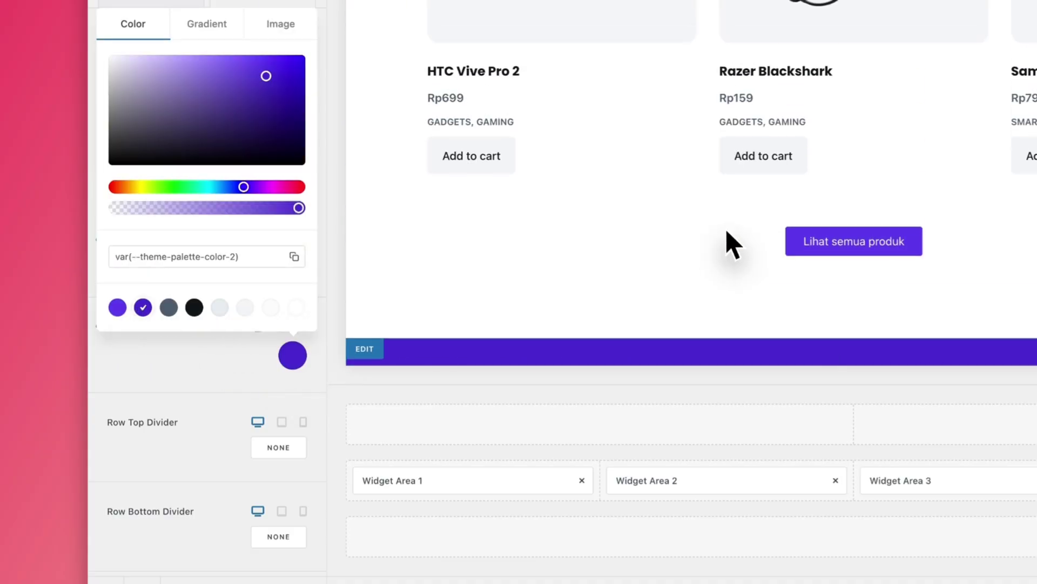
{"action": "scroll", "coordinate": [725, 229], "scroll_direction": "down", "scroll_amount": 5}
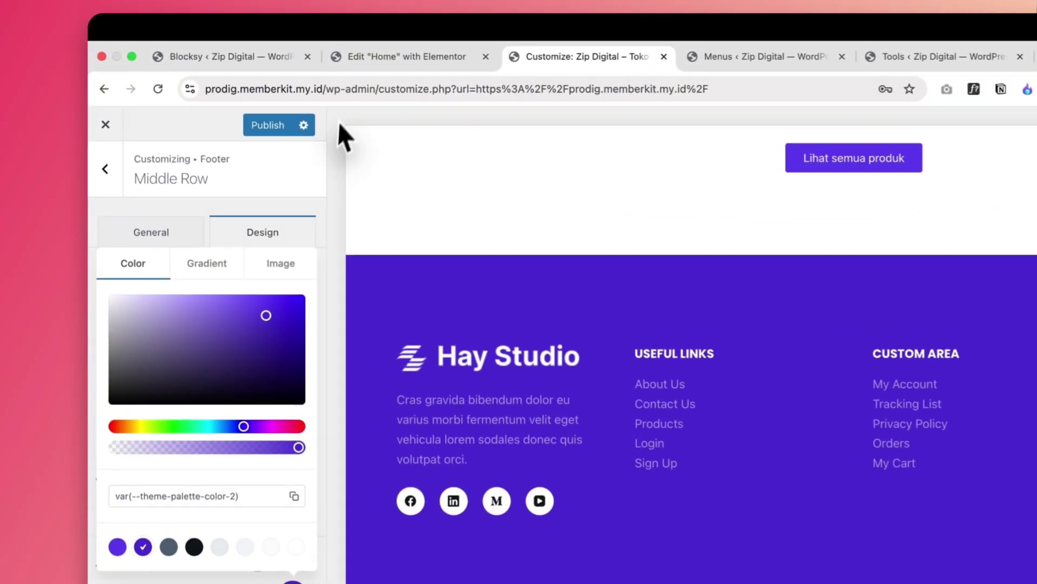
- Publish the footer changes and close the Customizer to return to the live homepage
{"action": "left_click", "coordinate": [198, 108]}
{"action": "left_click", "coordinate": [254, 126]}
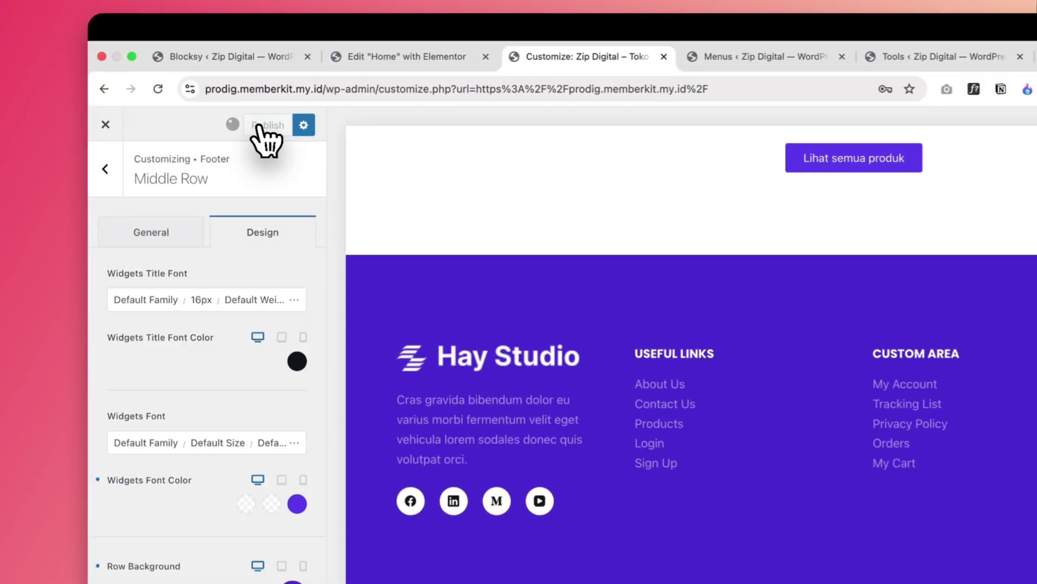
{"action": "left_click", "coordinate": [106, 126]}
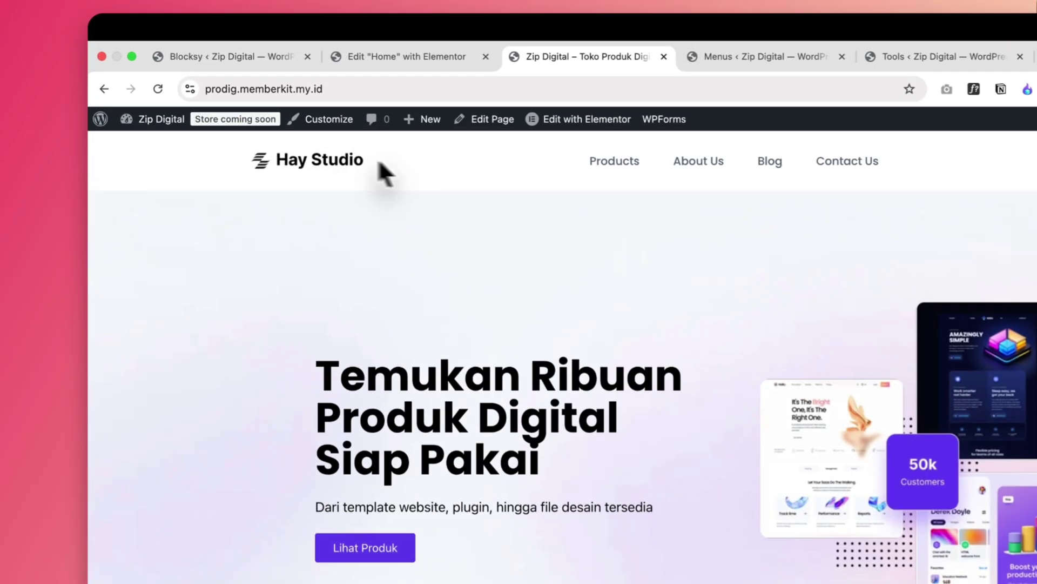
- Review the published homepage from the header logo down to the recolored footer
{"action": "triple_click", "coordinate": [301, 151]}
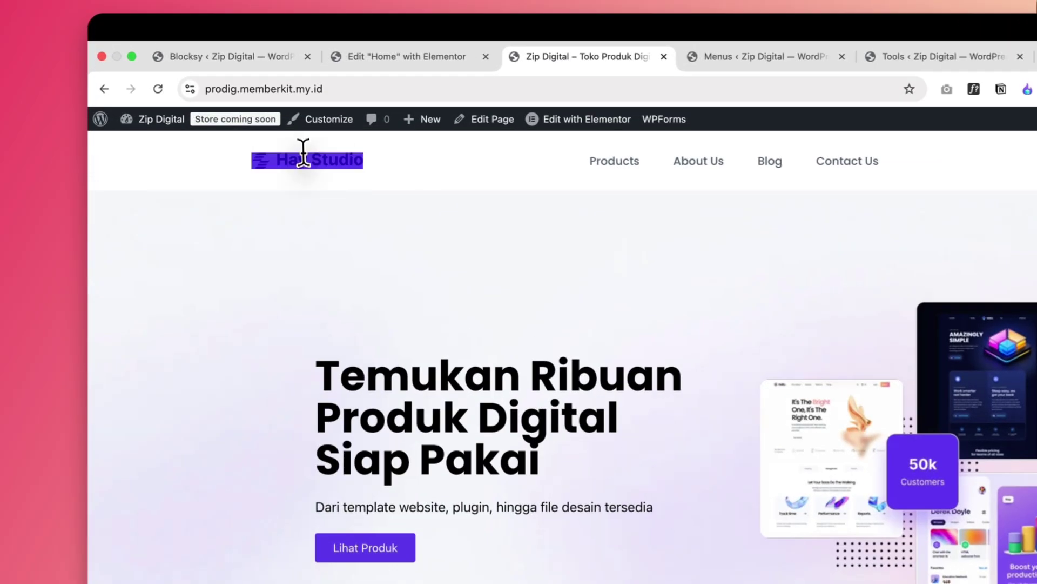
{"action": "left_click", "coordinate": [469, 174]}
{"action": "scroll", "coordinate": [532, 410], "scroll_direction": "down", "scroll_amount": 3}
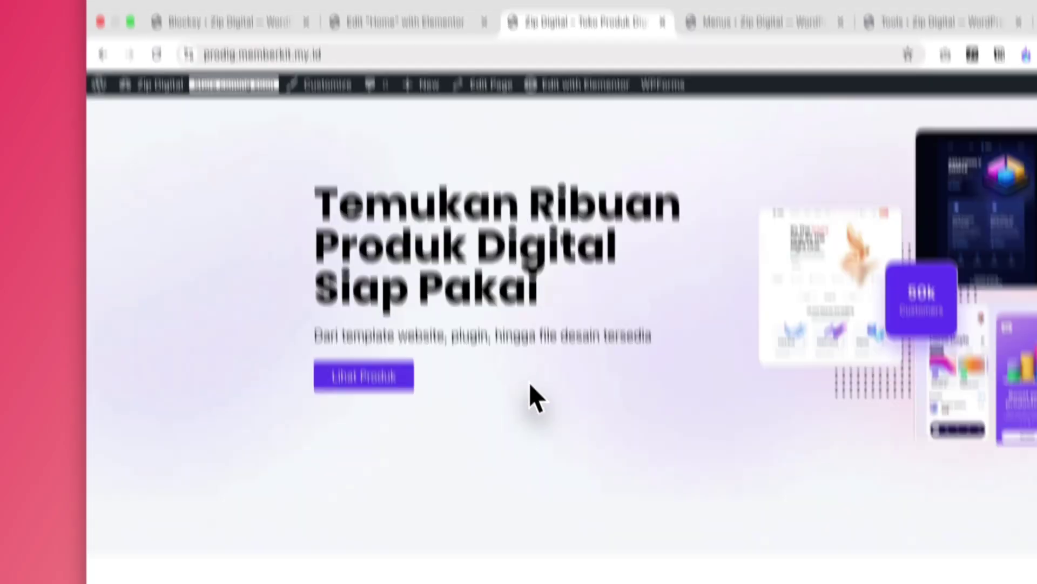
{"action": "scroll", "coordinate": [529, 381], "scroll_direction": "down", "scroll_amount": 10}
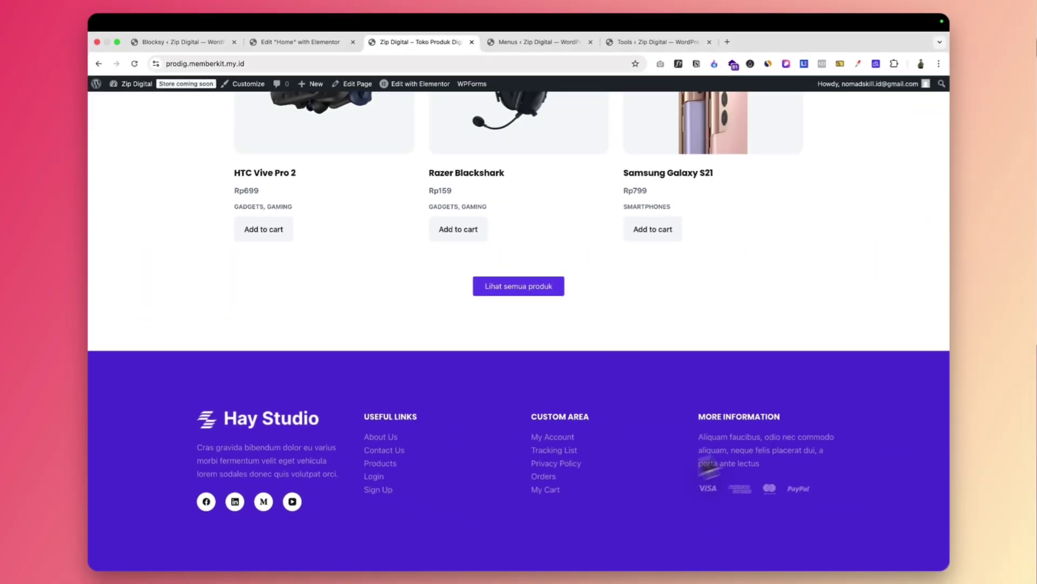
{"action": "scroll", "coordinate": [622, 482], "scroll_direction": "up", "scroll_amount": 15}
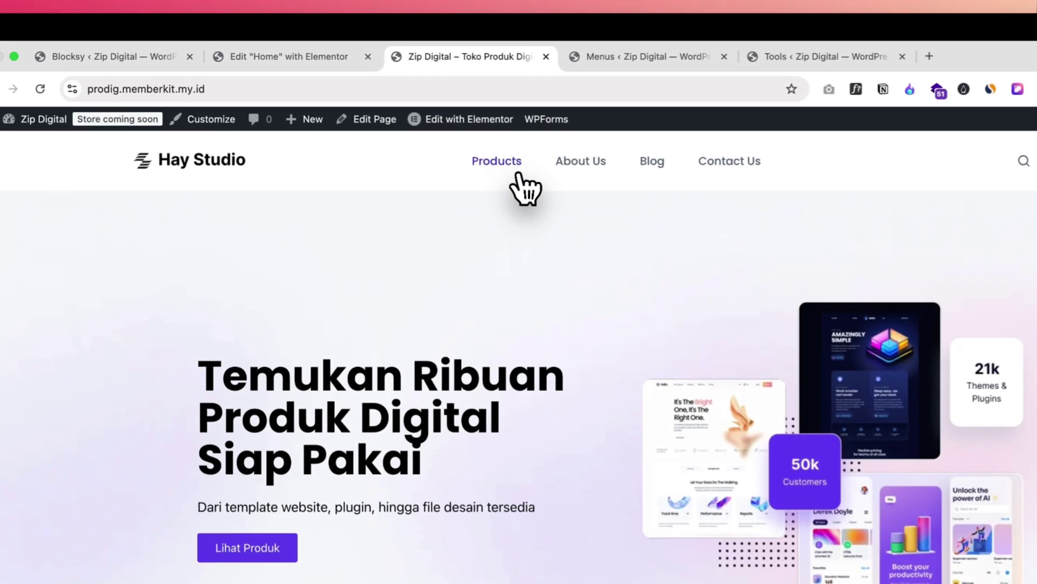
- Open the site's Products page and look through its product grid down to the footer
{"action": "left_click", "coordinate": [449, 119]}
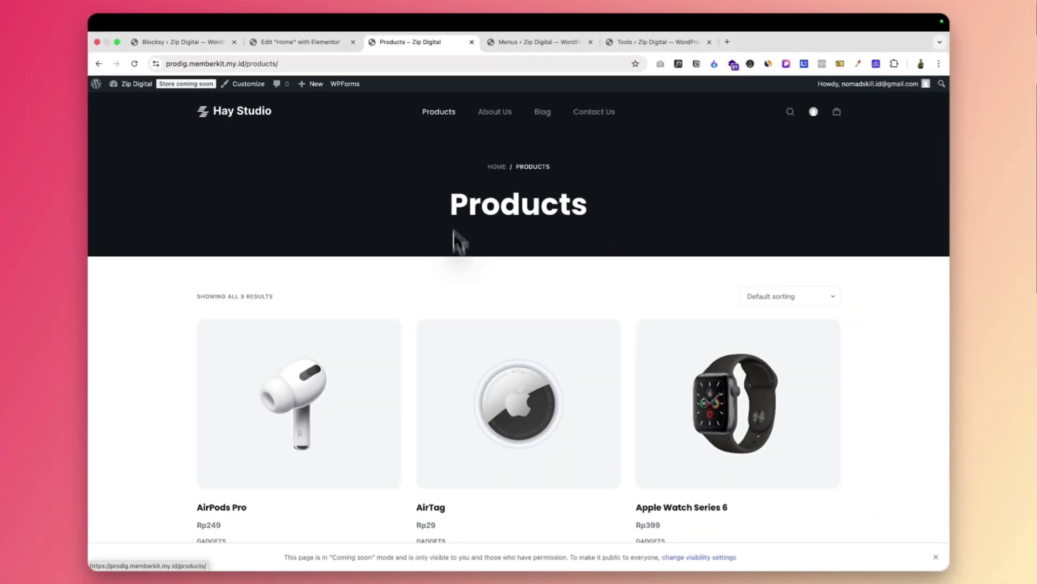
{"action": "scroll", "coordinate": [427, 476], "scroll_direction": "down", "scroll_amount": 3}
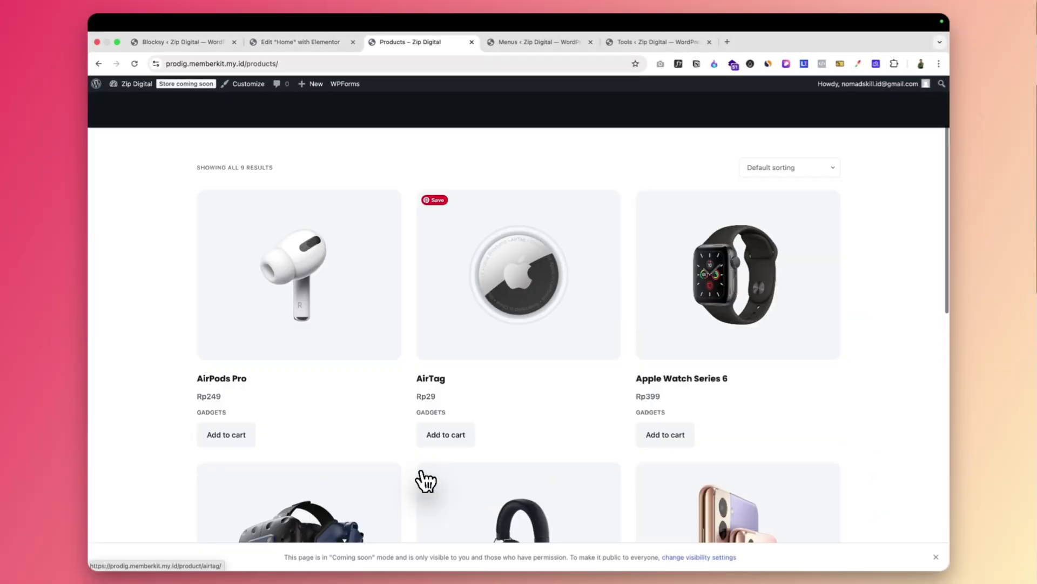
{"action": "scroll", "coordinate": [426, 481], "scroll_direction": "down", "scroll_amount": 15}
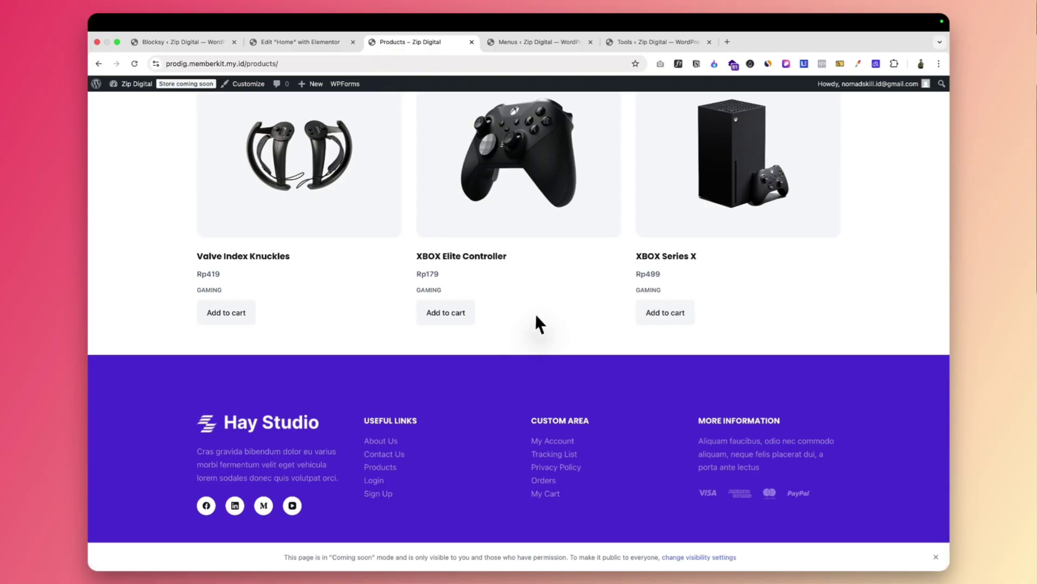
{"action": "scroll", "coordinate": [576, 270], "scroll_direction": "up", "scroll_amount": 15}
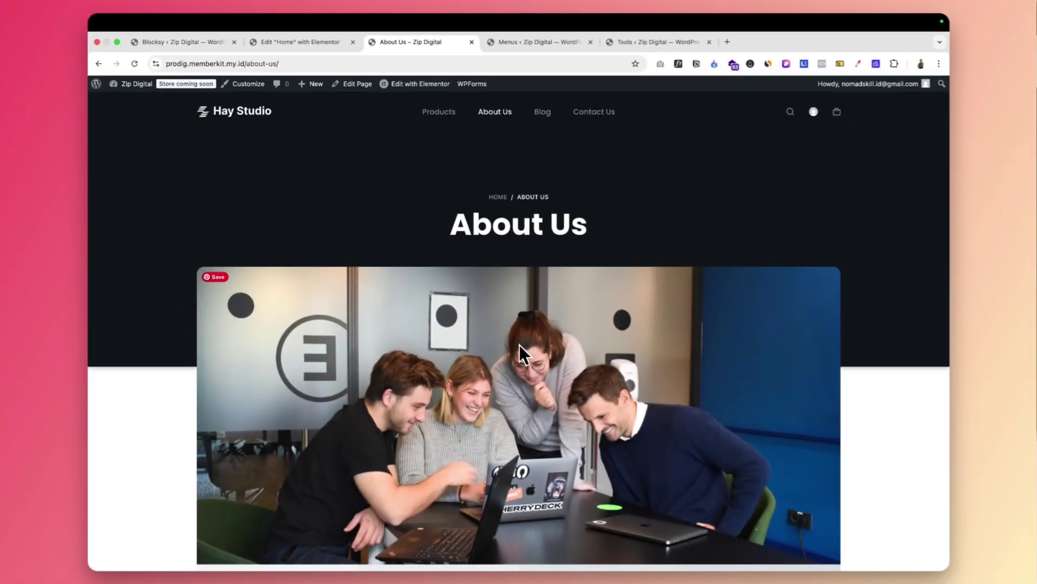
- Examine the About Us page from its hero image through the statistics, video and testimonials, and back to the header menu
{"action": "scroll", "coordinate": [519, 346], "scroll_direction": "down", "scroll_amount": 10}
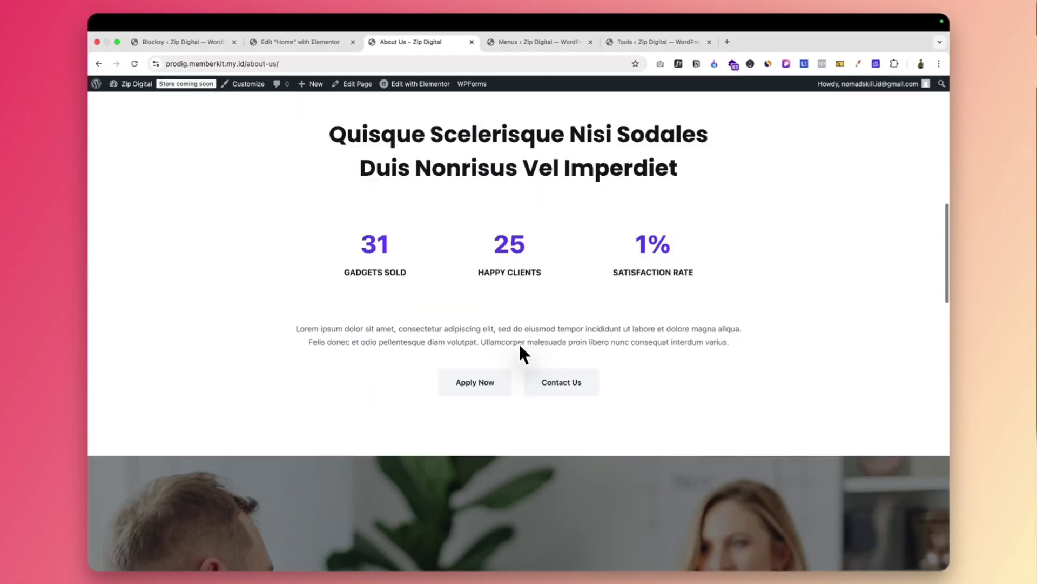
{"action": "scroll", "coordinate": [520, 346], "scroll_direction": "down", "scroll_amount": 6}
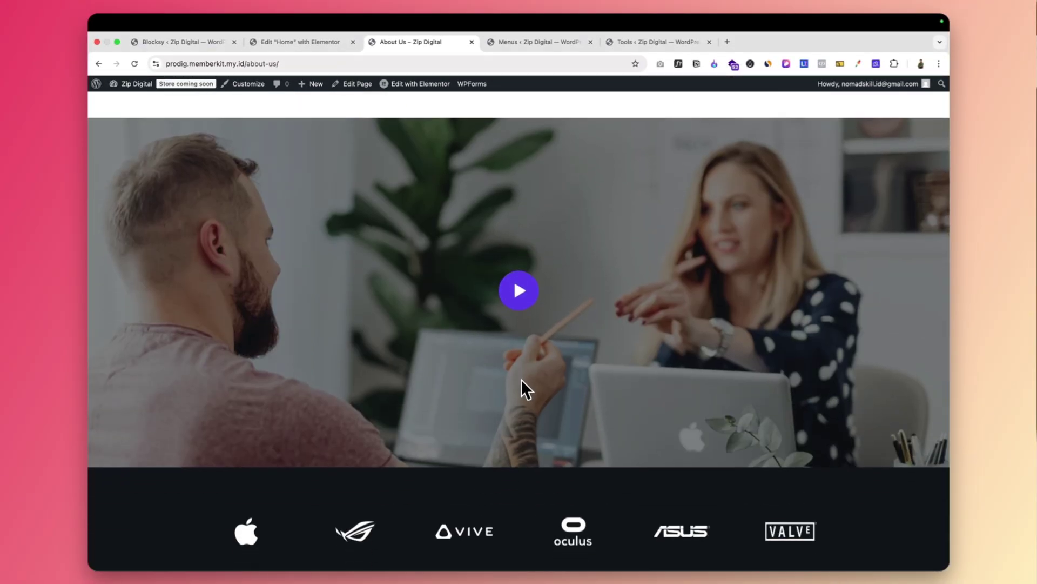
{"action": "scroll", "coordinate": [521, 379], "scroll_direction": "down", "scroll_amount": 10}
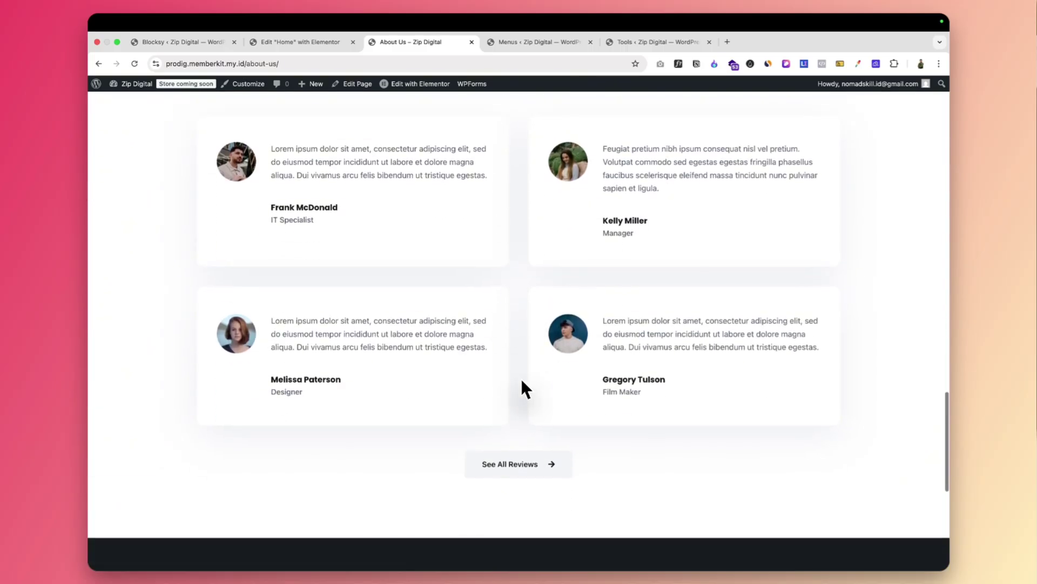
{"action": "scroll", "coordinate": [523, 385], "scroll_direction": "down", "scroll_amount": 5}
{"action": "scroll", "coordinate": [522, 384], "scroll_direction": "up", "scroll_amount": 10}
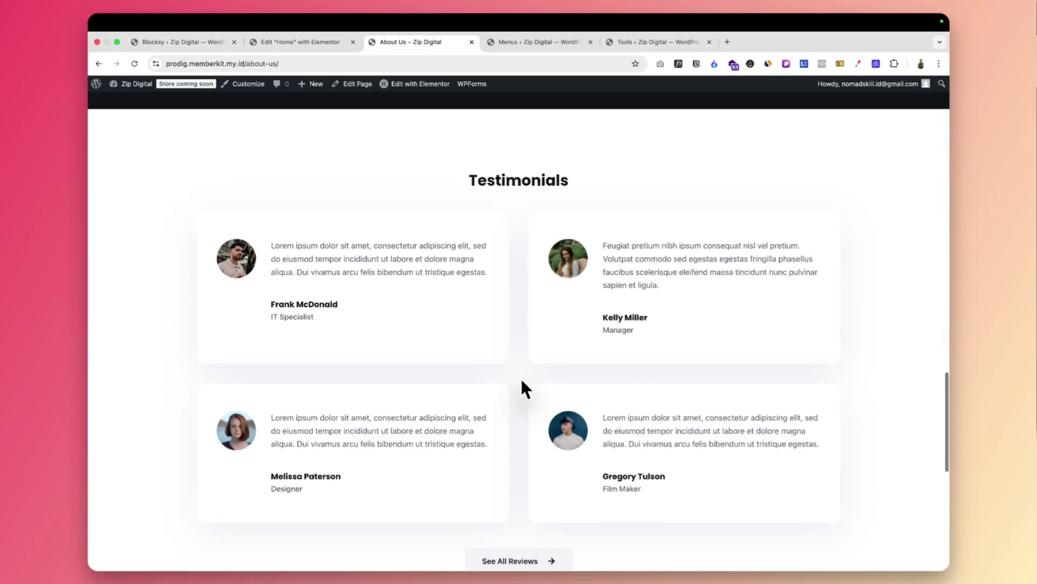
{"action": "scroll", "coordinate": [522, 380], "scroll_direction": "up", "scroll_amount": 15}
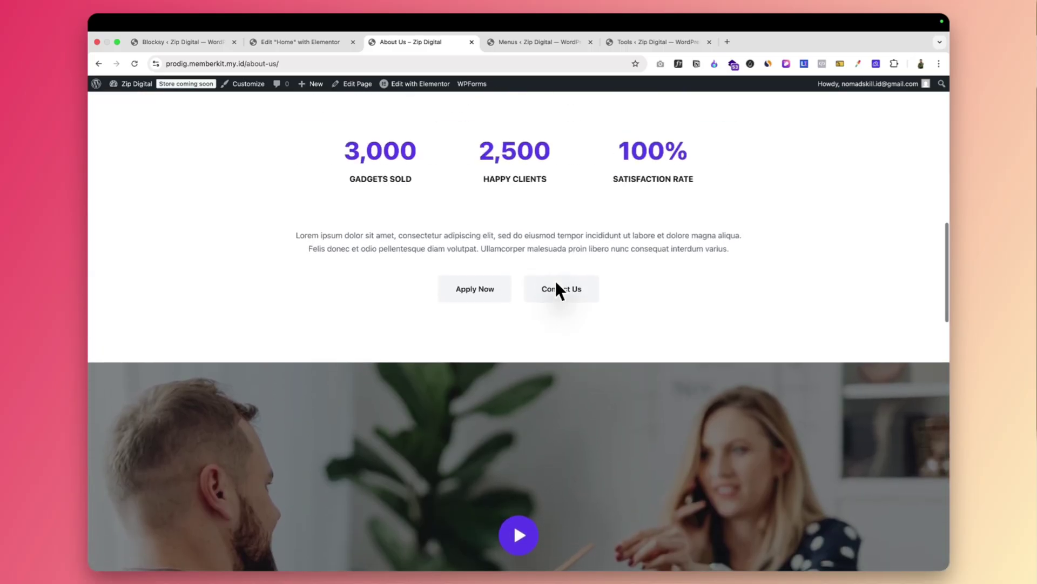
{"action": "scroll", "coordinate": [557, 284], "scroll_direction": "up", "scroll_amount": 8}
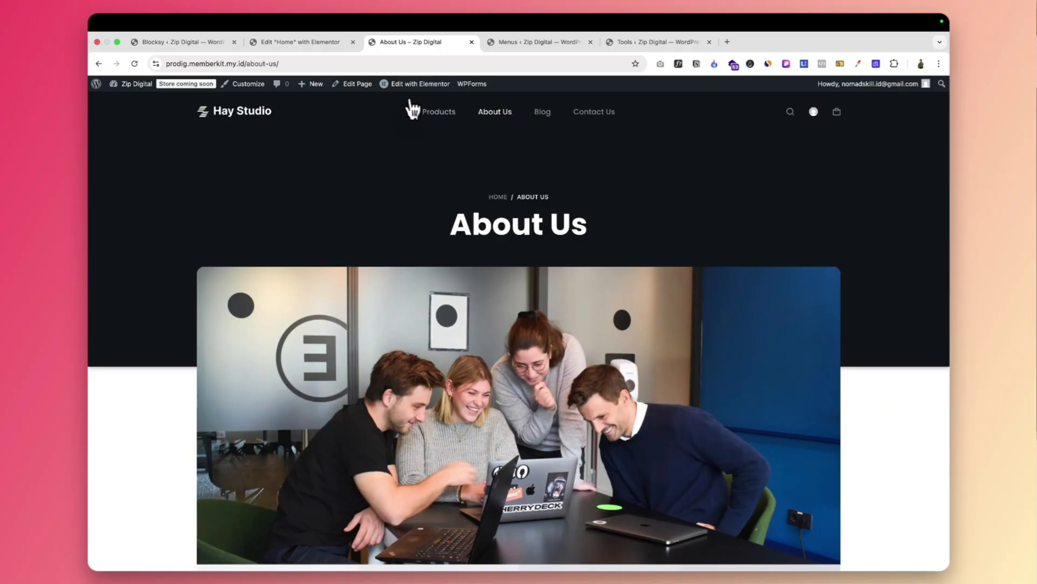
{"action": "mouse_move", "coordinate": [417, 91]}
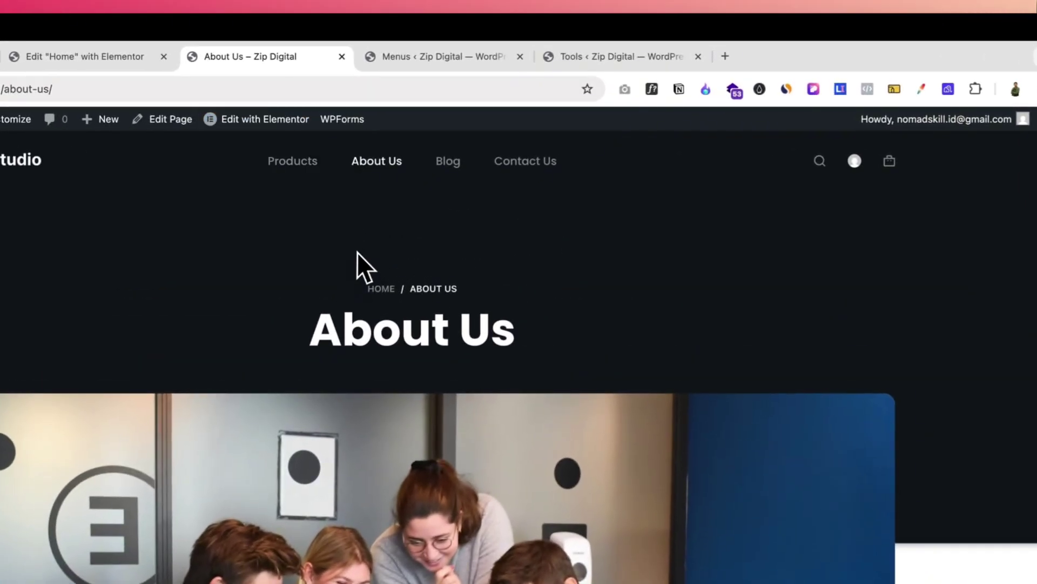
{"action": "mouse_move", "coordinate": [271, 122]}
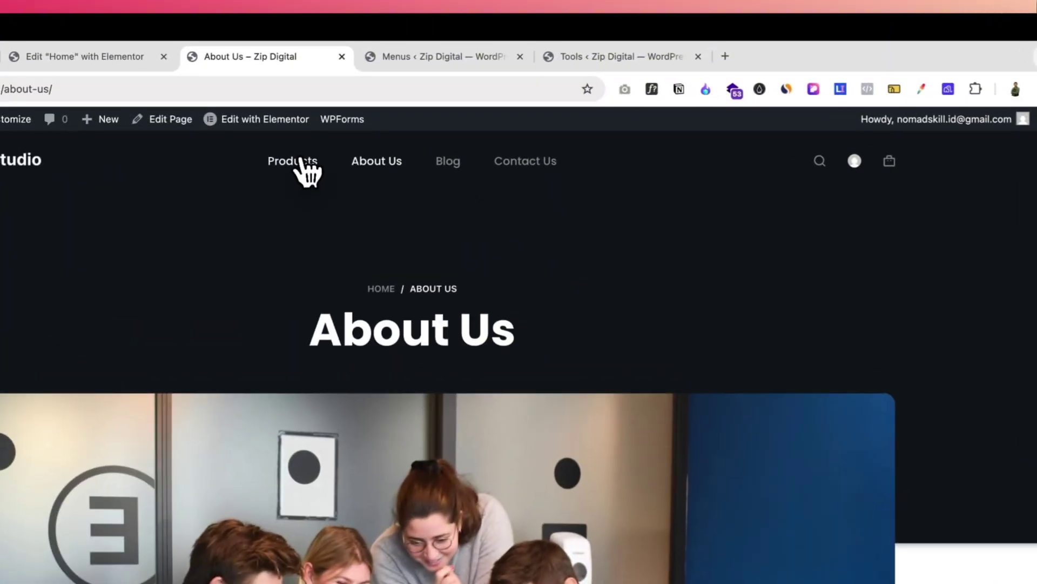
- Open the Contact Us page and look through its contact details, map and message form
{"action": "left_click", "coordinate": [442, 110]}
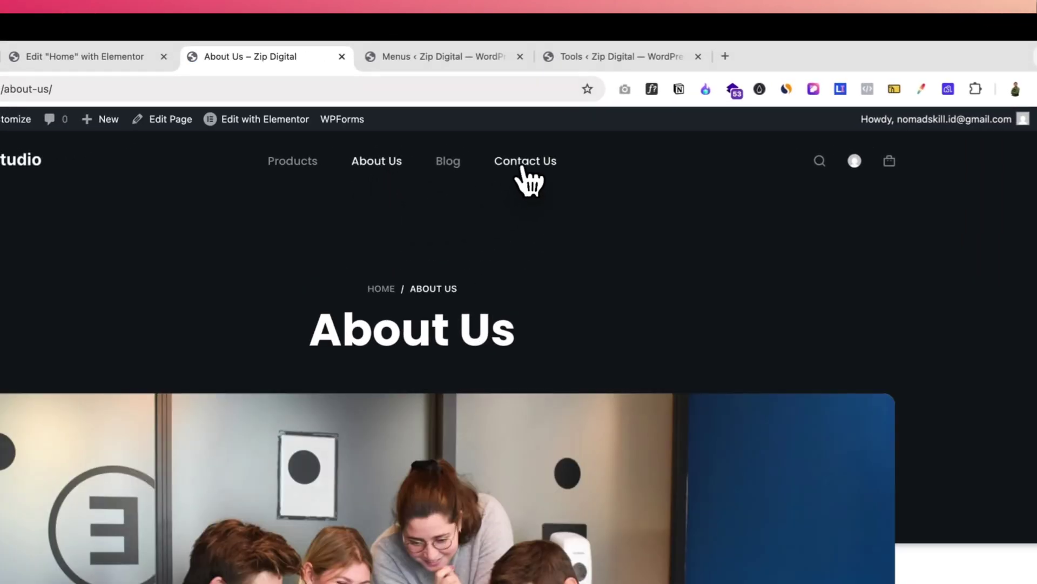
{"action": "left_click", "coordinate": [523, 172]}
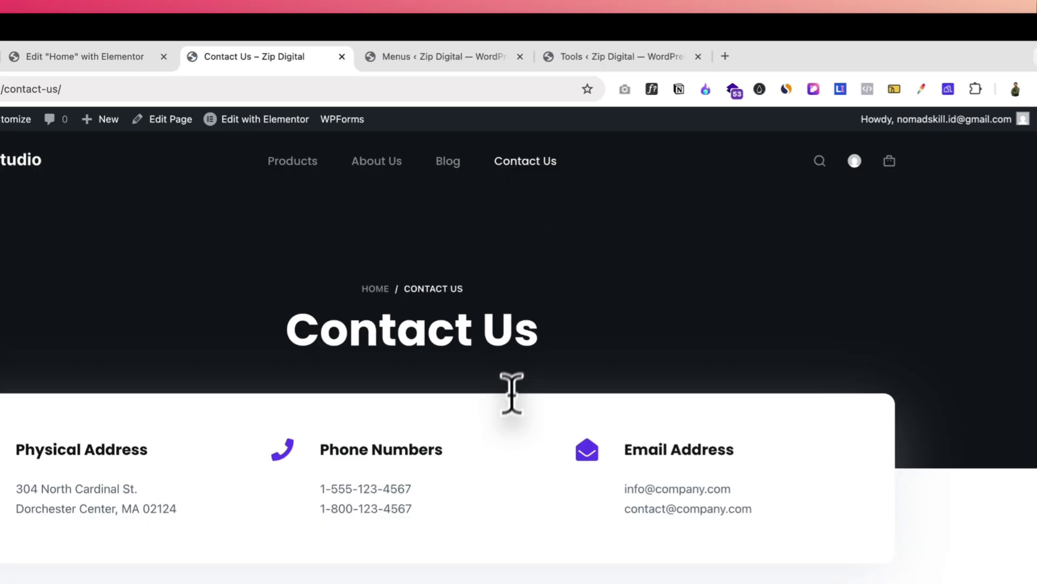
{"action": "scroll", "coordinate": [510, 397], "scroll_direction": "down", "scroll_amount": 10}
{"action": "scroll", "coordinate": [511, 401], "scroll_direction": "down", "scroll_amount": 5}
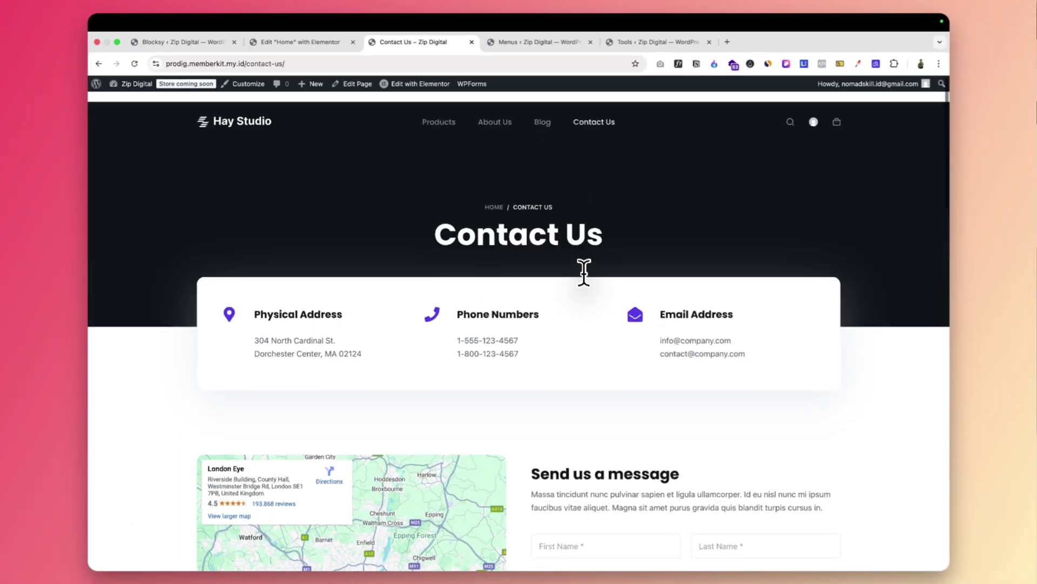
{"action": "scroll", "coordinate": [584, 273], "scroll_direction": "down", "scroll_amount": 20}
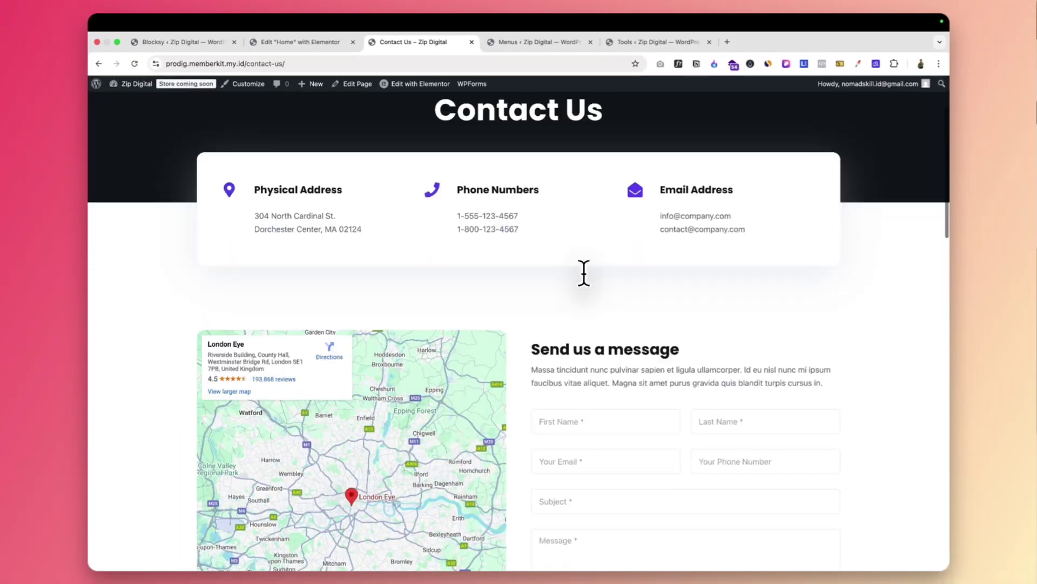
{"action": "scroll", "coordinate": [584, 270], "scroll_direction": "up", "scroll_amount": 20}
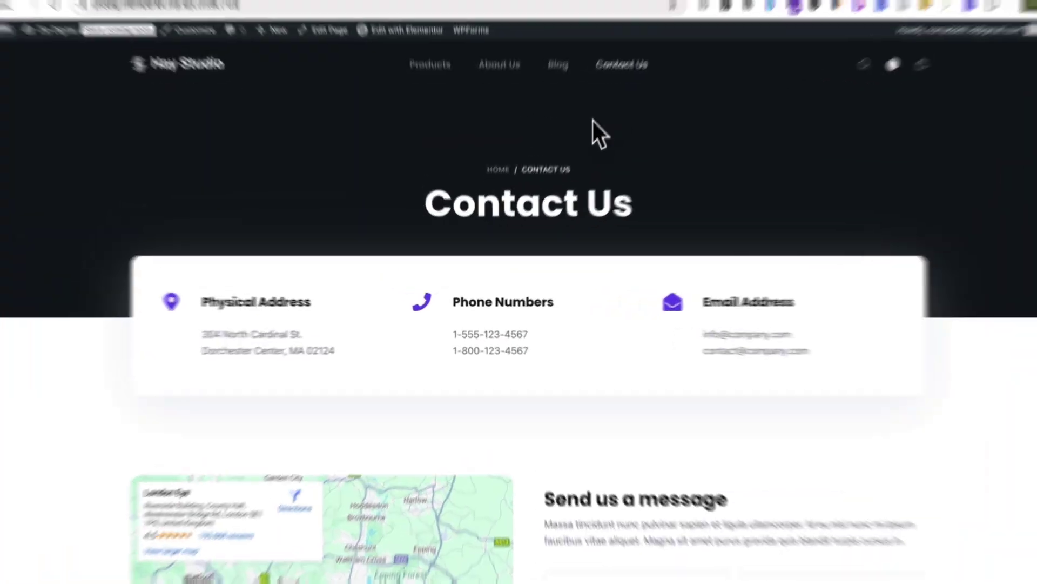
- Return to the About Us page and open it for editing with Elementor
{"action": "left_click", "coordinate": [510, 15]}
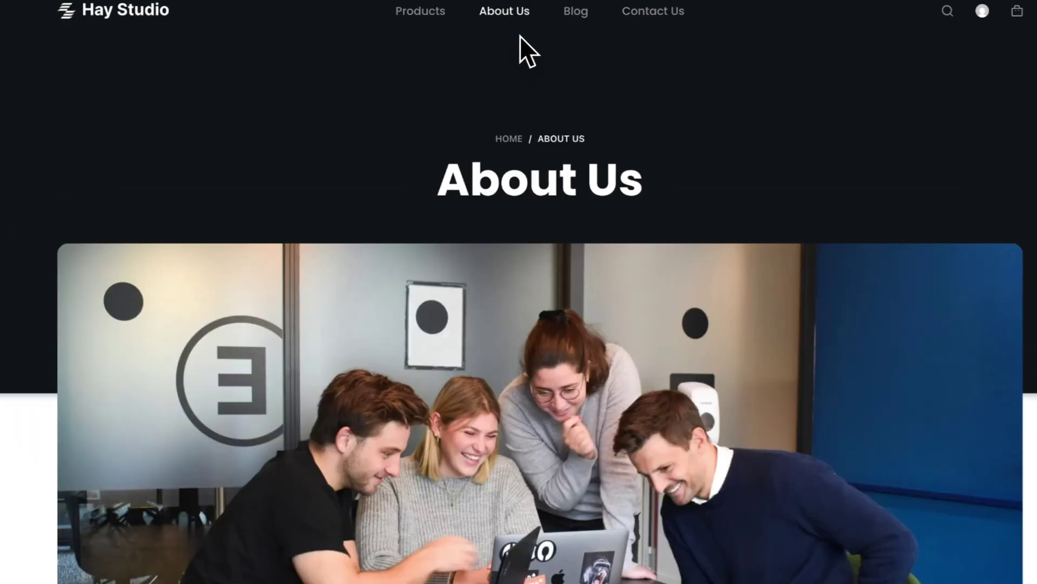
{"action": "mouse_move", "coordinate": [389, 0]}
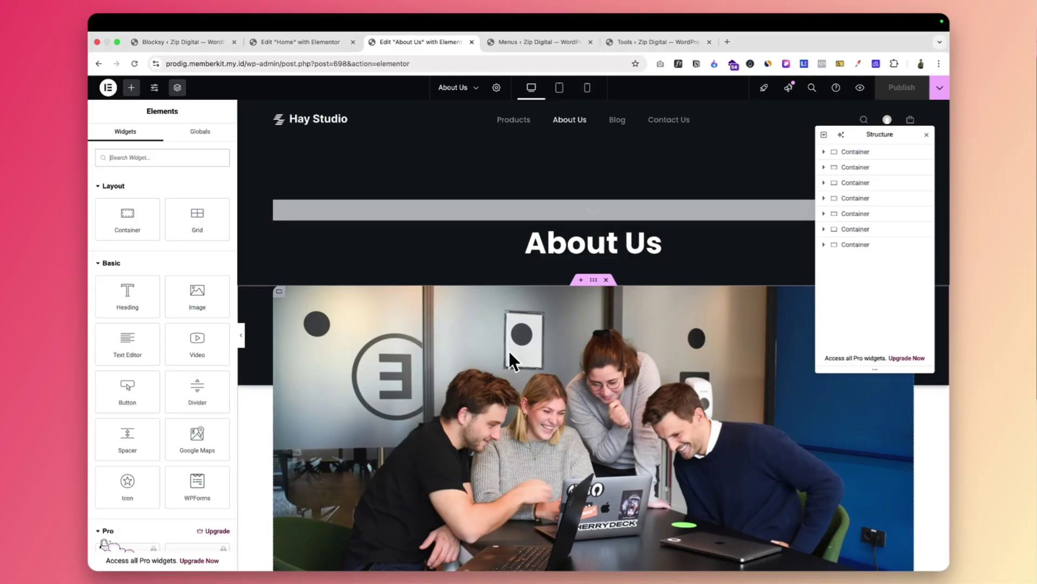
{"action": "scroll", "coordinate": [509, 351], "scroll_direction": "down", "scroll_amount": 3}
{"action": "scroll", "coordinate": [509, 352], "scroll_direction": "up", "scroll_amount": 3}
{"action": "scroll", "coordinate": [509, 351], "scroll_direction": "down", "scroll_amount": 5}
{"action": "scroll", "coordinate": [509, 351], "scroll_direction": "up", "scroll_amount": 5}
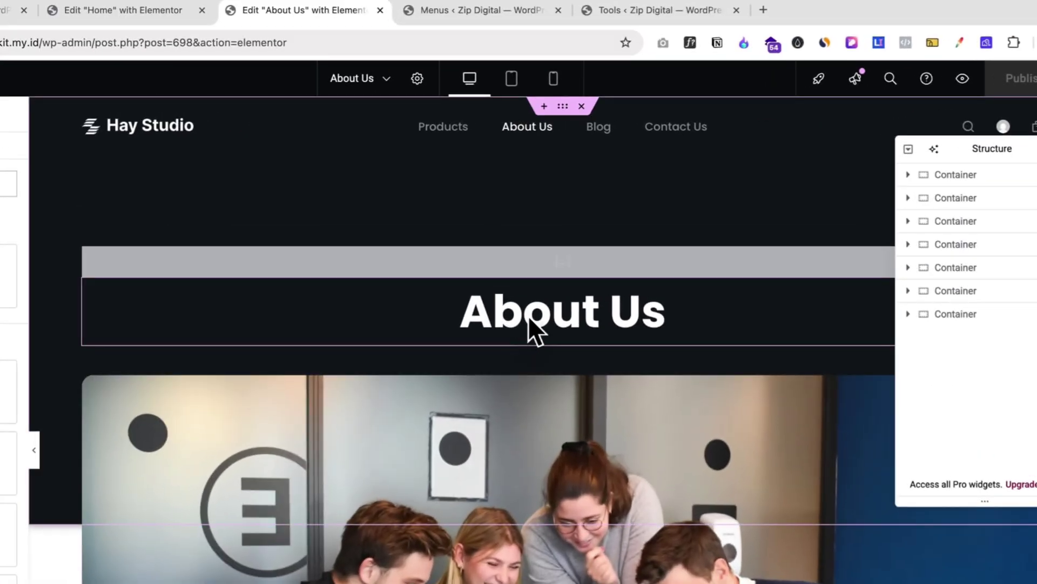
- Change the page's main heading text to "Tentang kami"
{"action": "left_click", "coordinate": [571, 245]}
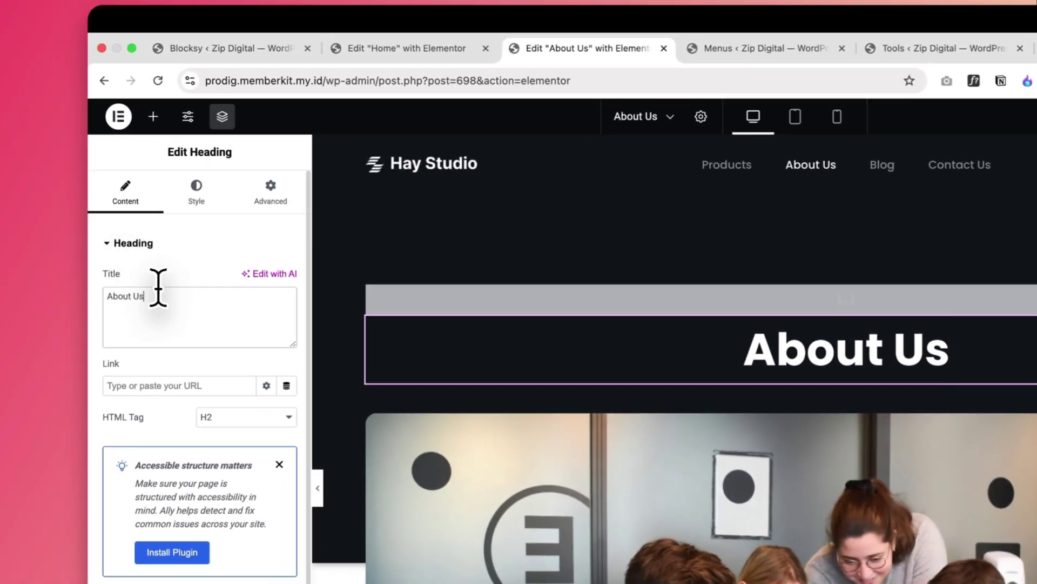
{"action": "left_click_drag", "start_coordinate": [159, 288], "coordinate": [102, 295]}
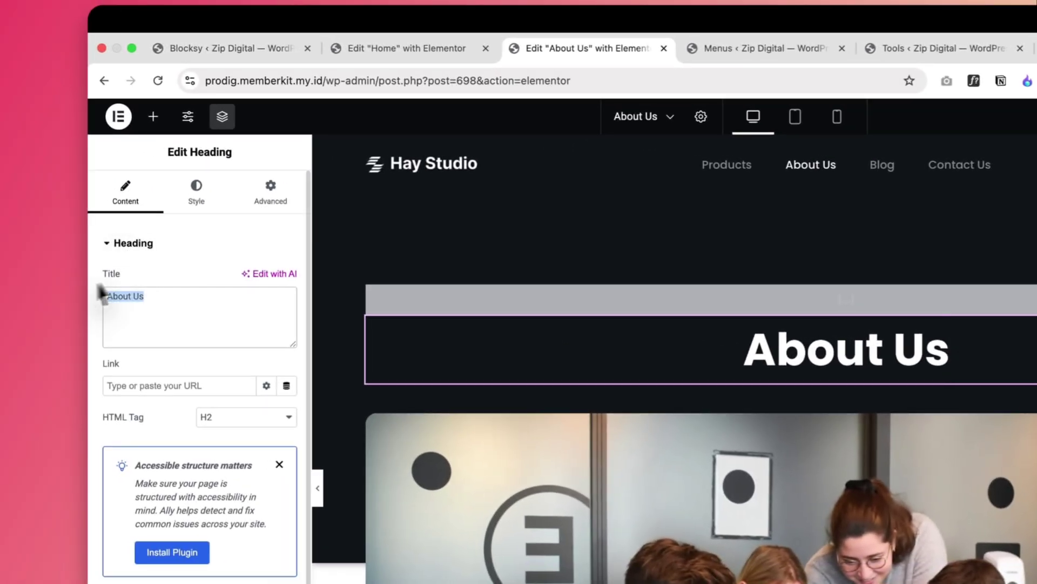
{"action": "type", "text": "Tentang kami"}
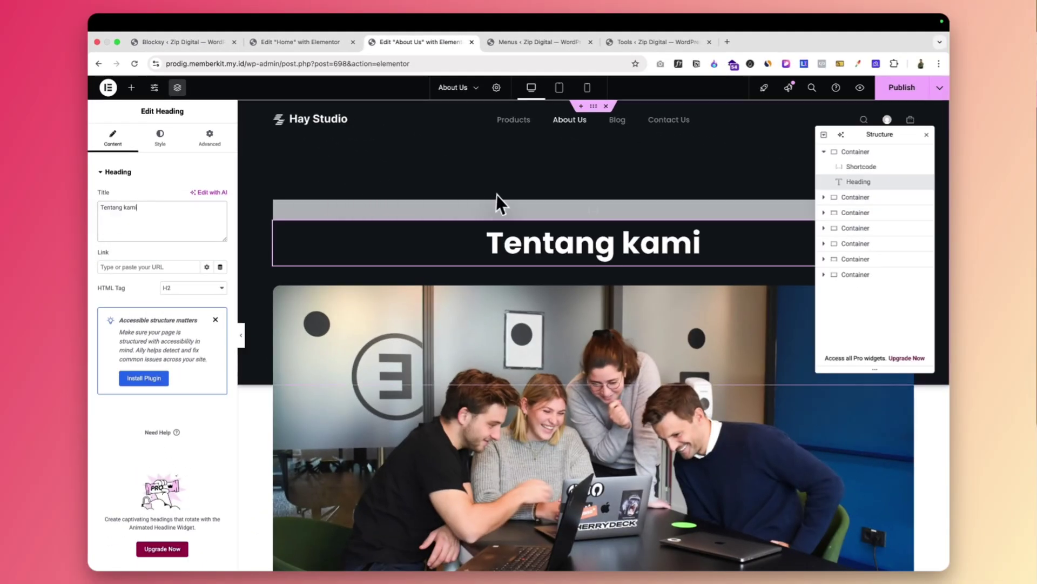
- Inspect the team photo's media library choices without replacing it, and the editable name heading of the first team member
{"action": "scroll", "coordinate": [523, 358], "scroll_direction": "down", "scroll_amount": 3}
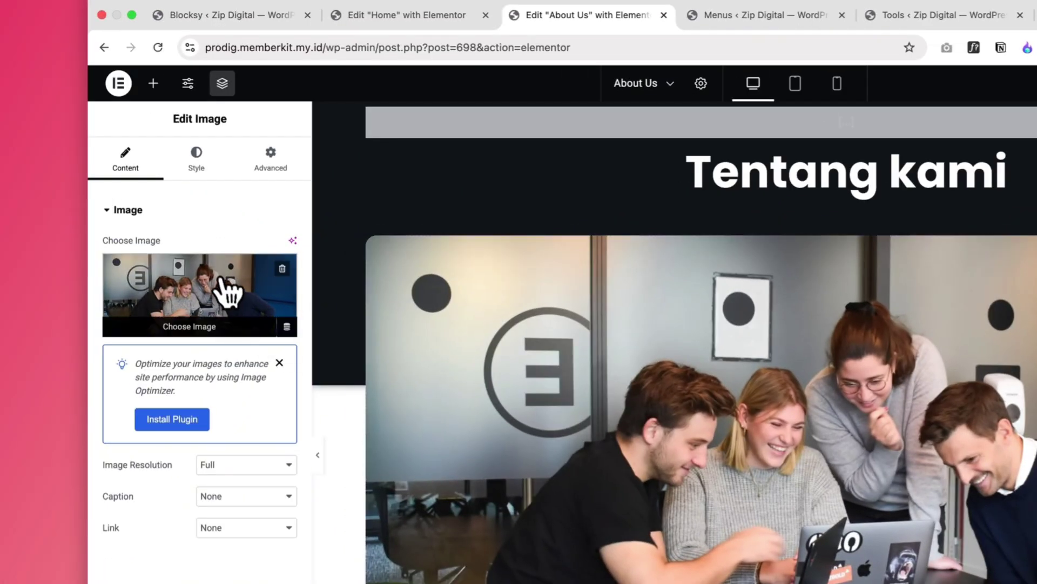
{"action": "left_click", "coordinate": [216, 305]}
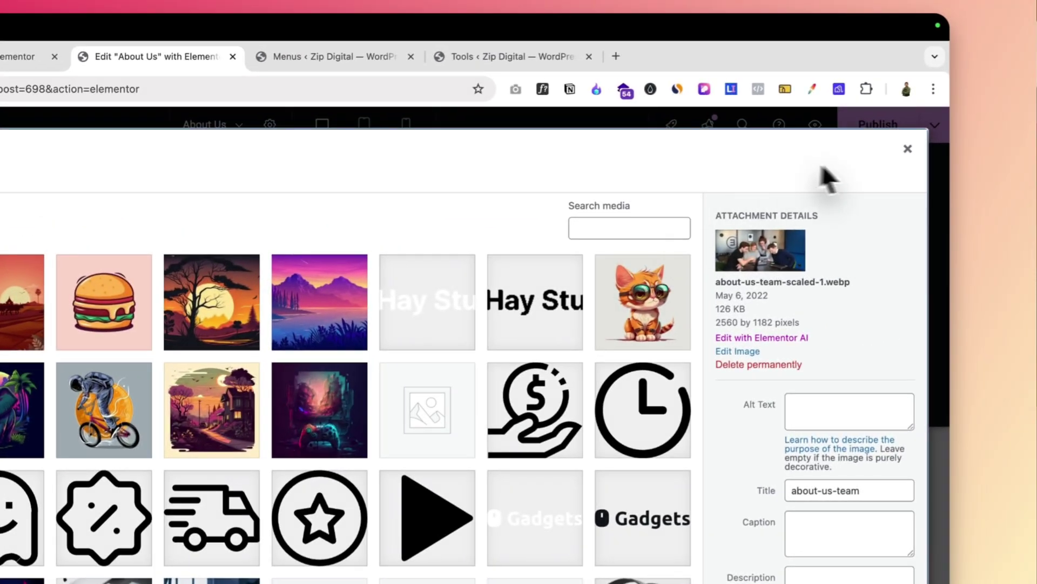
{"action": "left_click", "coordinate": [908, 149]}
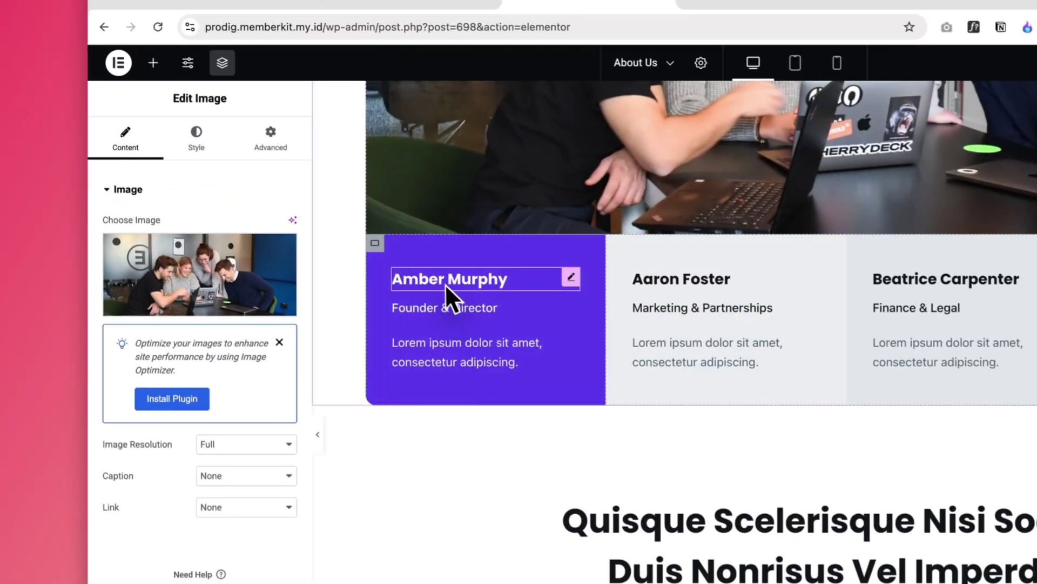
{"action": "left_click", "coordinate": [445, 285]}
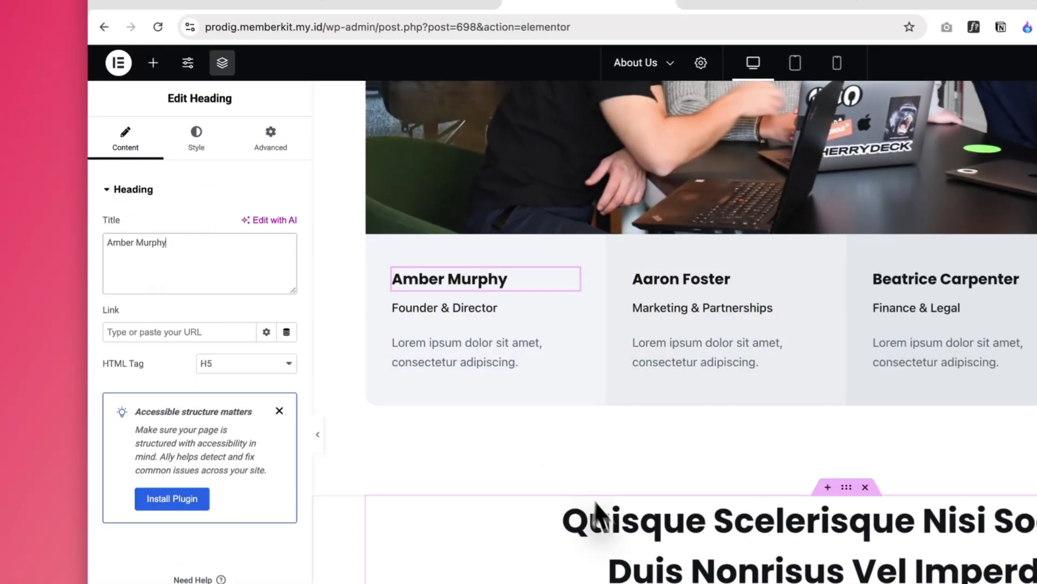
- Delete the "Don't Miss Our News" newsletter section below the testimonials and publish the About Us page
{"action": "scroll", "coordinate": [598, 514], "scroll_direction": "down", "scroll_amount": 5}
{"action": "scroll", "coordinate": [642, 580], "scroll_direction": "down", "scroll_amount": 10}
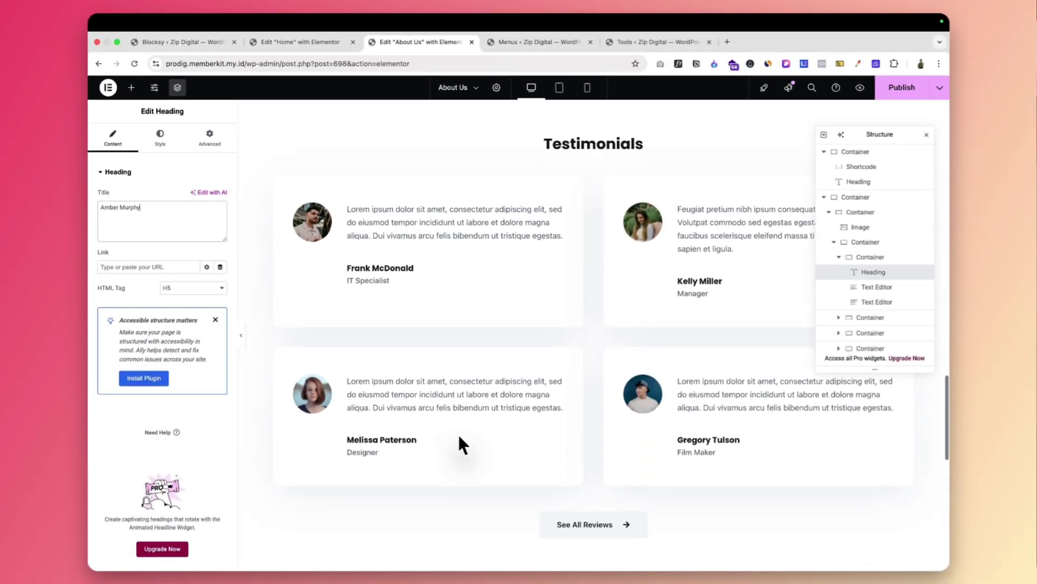
{"action": "scroll", "coordinate": [466, 467], "scroll_direction": "down", "scroll_amount": 6}
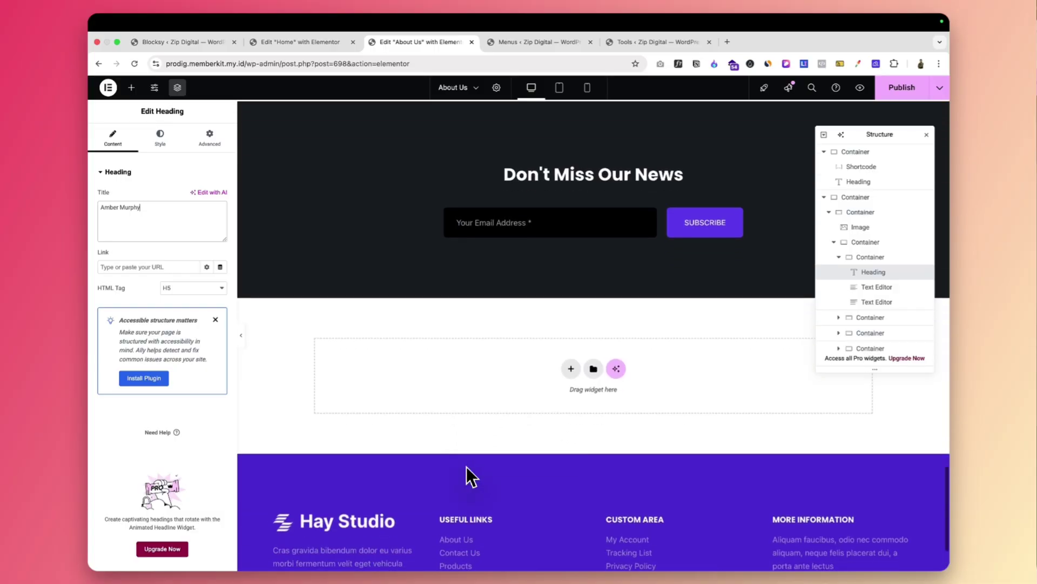
{"action": "scroll", "coordinate": [468, 469], "scroll_direction": "up", "scroll_amount": 1}
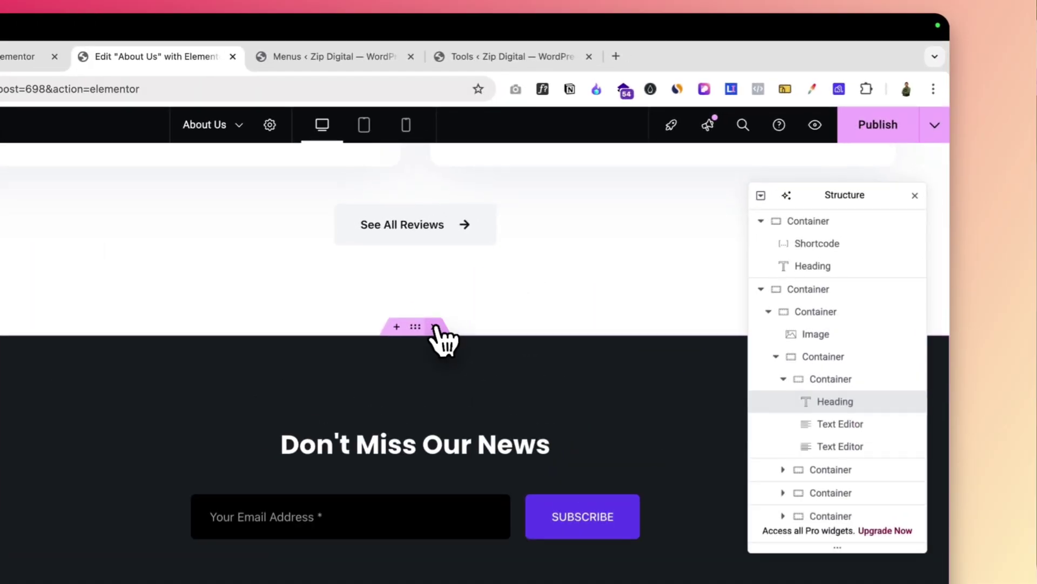
{"action": "left_click", "coordinate": [606, 222]}
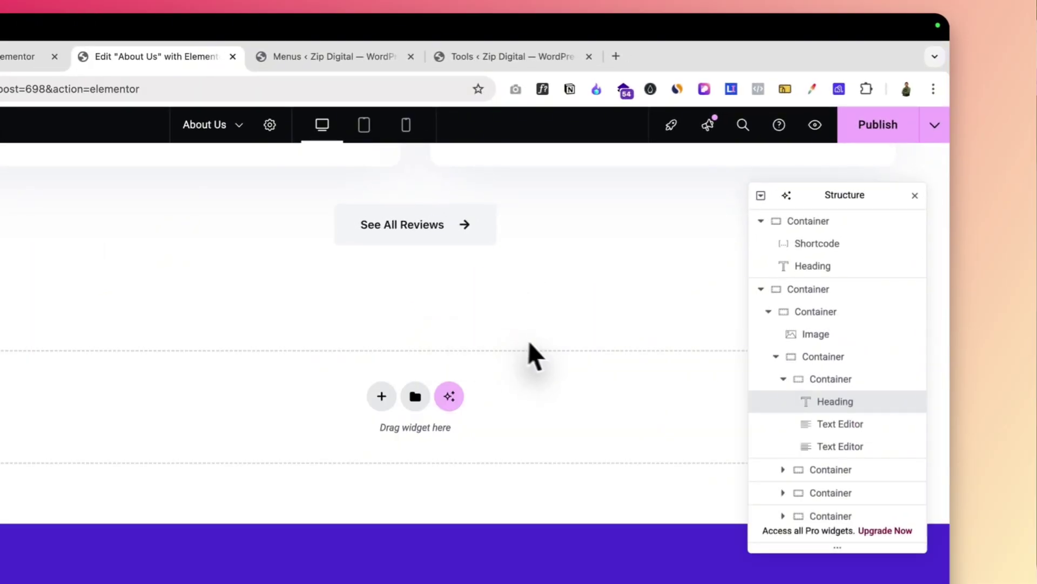
{"action": "scroll", "coordinate": [541, 341], "scroll_direction": "up", "scroll_amount": 10}
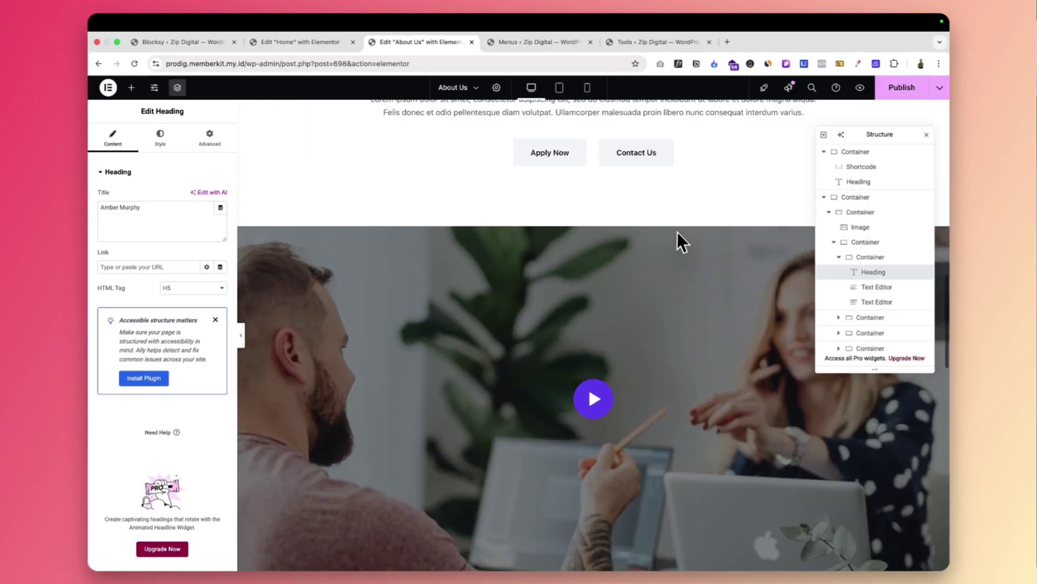
{"action": "scroll", "coordinate": [676, 232], "scroll_direction": "up", "scroll_amount": 8}
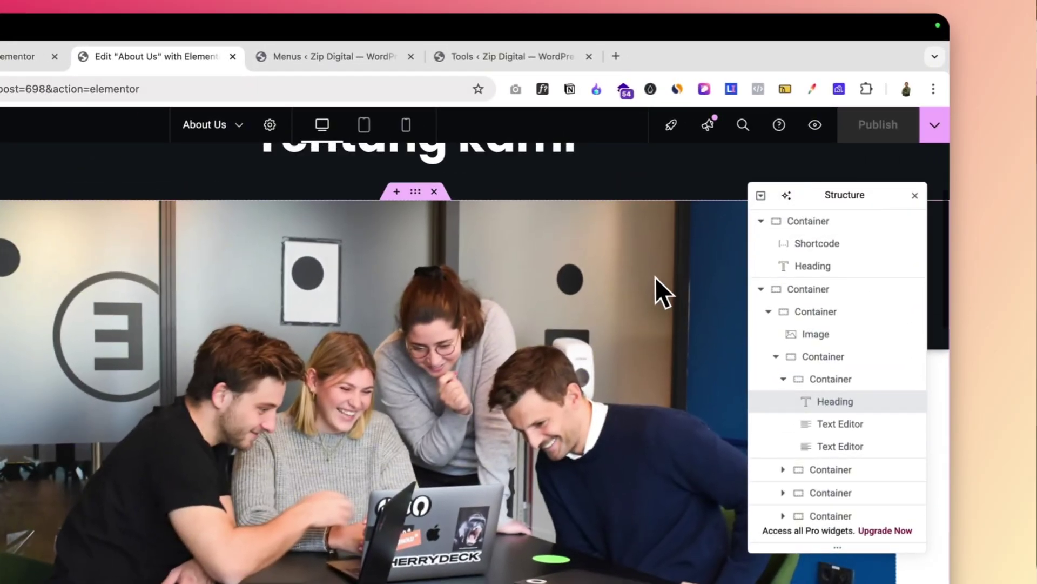
- Preview the edited About Us page and check it from the heading down to the statistics
{"action": "scroll", "coordinate": [656, 277], "scroll_direction": "up", "scroll_amount": 3}
{"action": "left_click", "coordinate": [815, 125]}
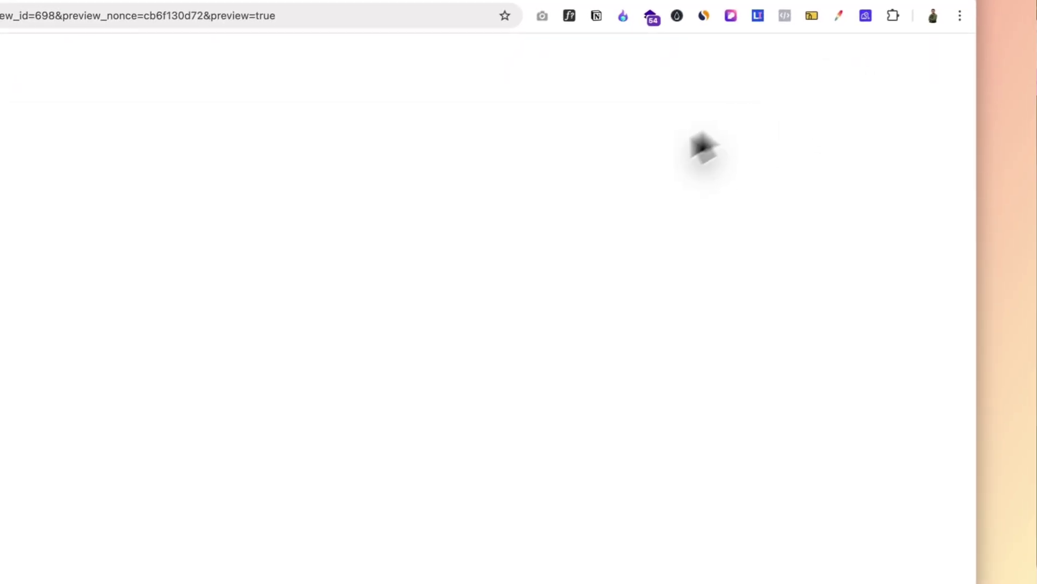
{"action": "scroll", "coordinate": [490, 365], "scroll_direction": "down", "scroll_amount": 10}
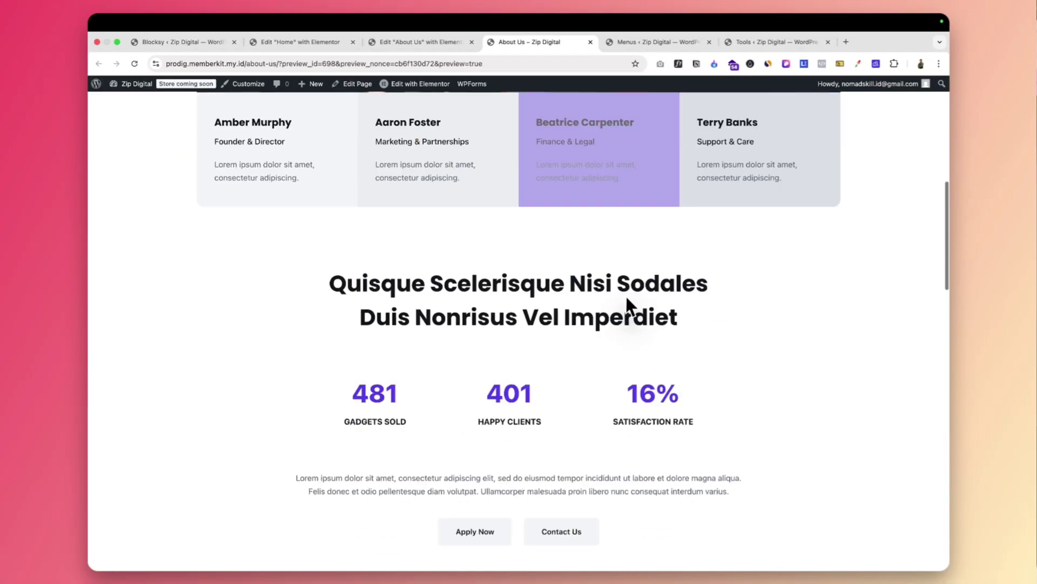
{"action": "scroll", "coordinate": [625, 298], "scroll_direction": "up", "scroll_amount": 10}
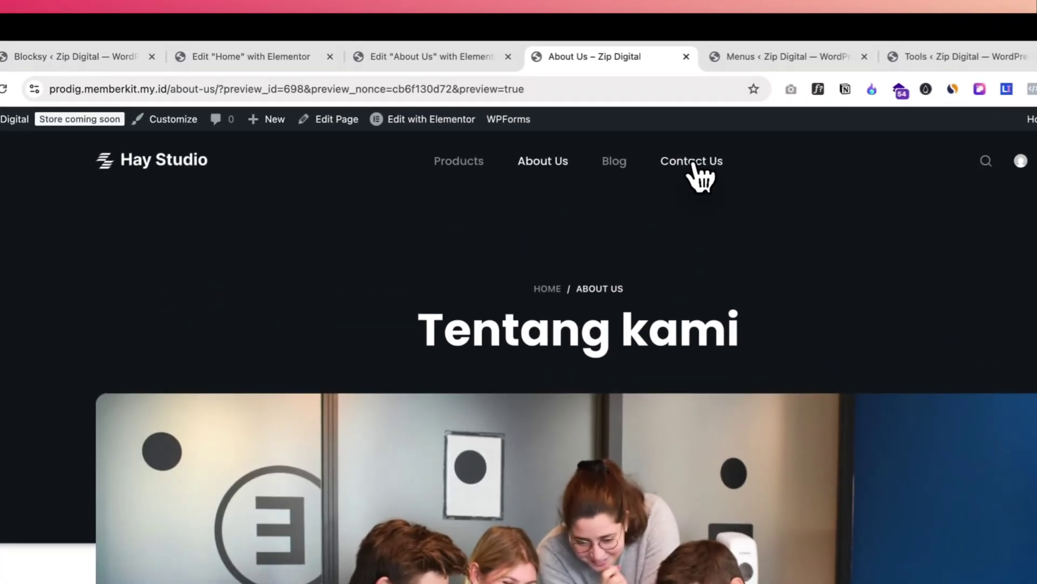
- Open the site's Products page and check its title banner and the first rows of products
{"action": "left_click", "coordinate": [595, 113]}
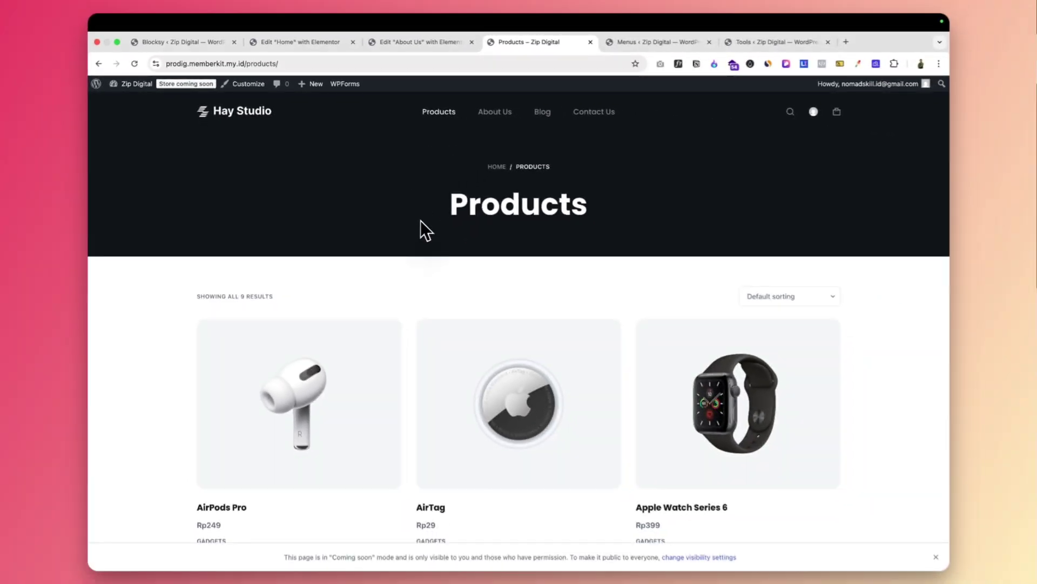
{"action": "scroll", "coordinate": [507, 327], "scroll_direction": "down", "scroll_amount": 2}
{"action": "scroll", "coordinate": [420, 218], "scroll_direction": "down", "scroll_amount": 2}
{"action": "scroll", "coordinate": [420, 219], "scroll_direction": "up", "scroll_amount": 4}
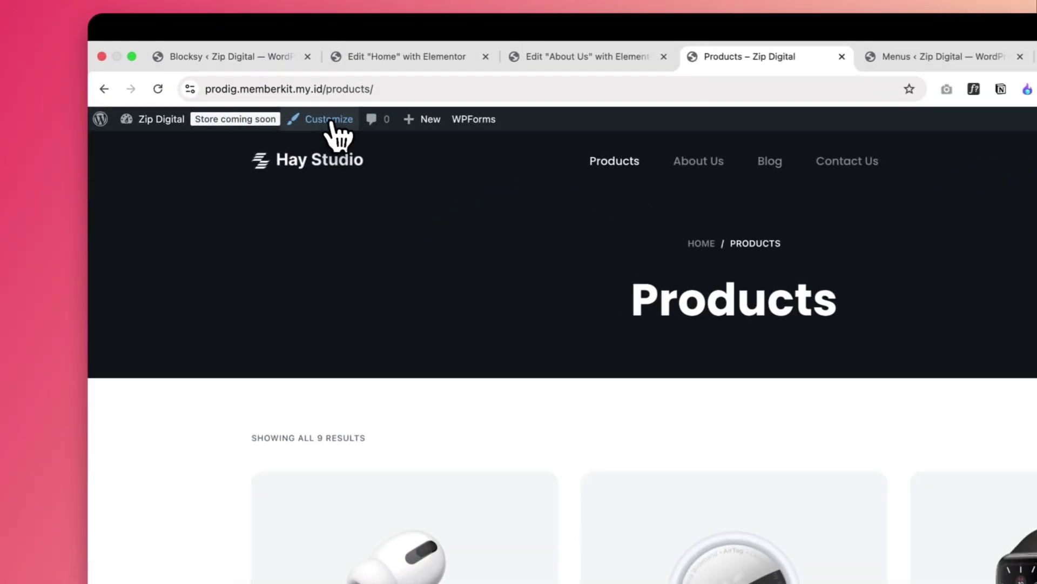
- Customize the Products page by opening the WooCommerce Product Archives settings
{"action": "left_click", "coordinate": [338, 130]}
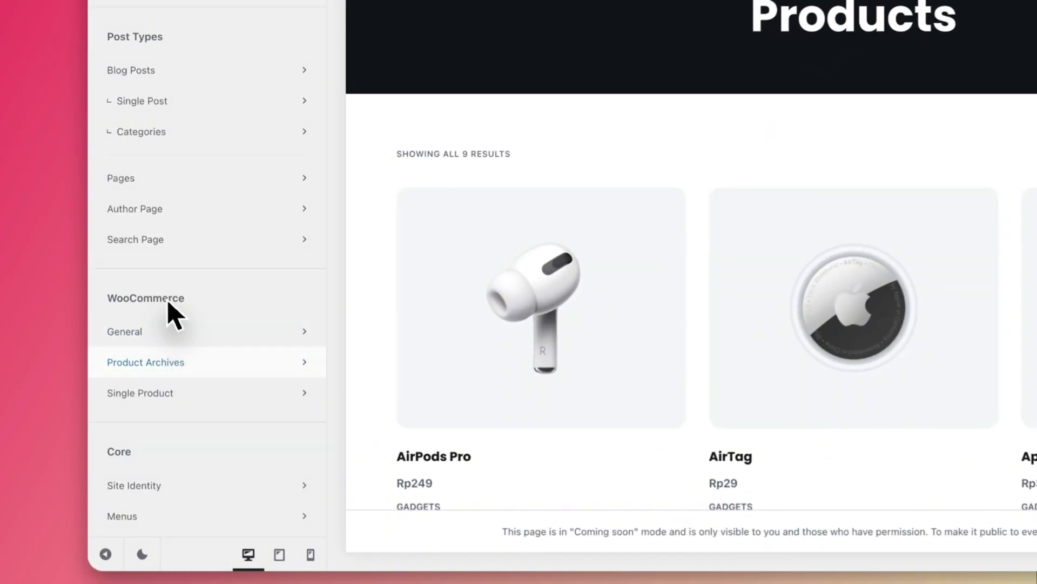
{"action": "left_click_drag", "start_coordinate": [141, 389], "coordinate": [115, 389]}
{"action": "left_click", "coordinate": [157, 362]}
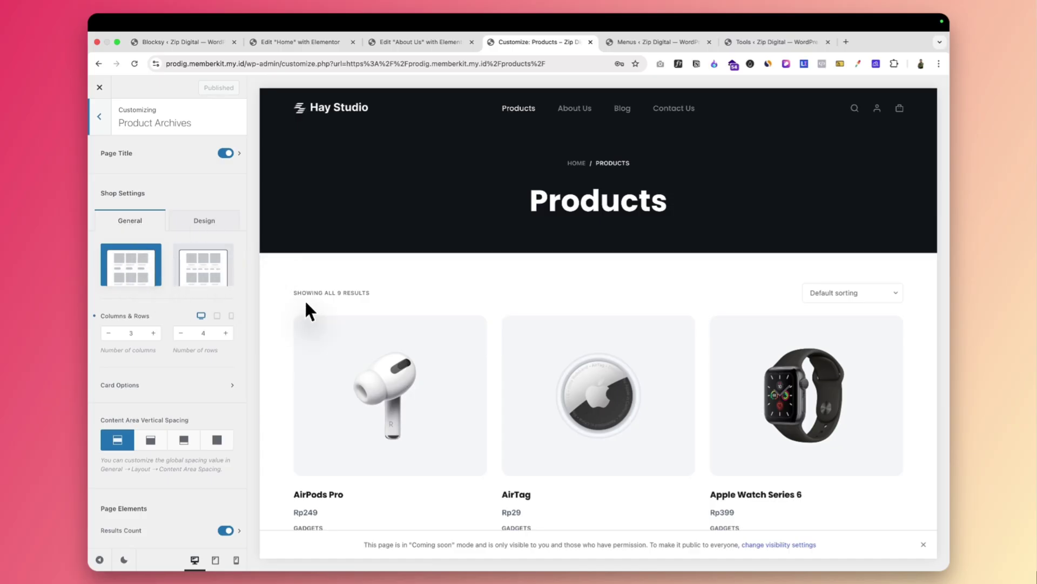
{"action": "scroll", "coordinate": [303, 301], "scroll_direction": "down", "scroll_amount": 2}
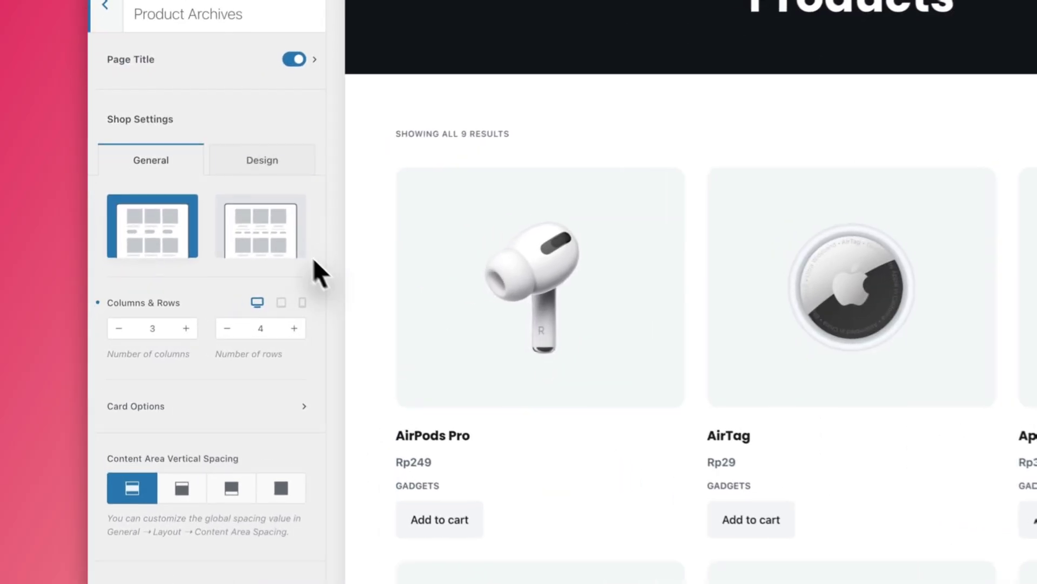
- Try the alternative card layout for the shop's product grid and switch back to Type 1
{"action": "left_click", "coordinate": [210, 272]}
{"action": "scroll", "coordinate": [535, 519], "scroll_direction": "down", "scroll_amount": 1}
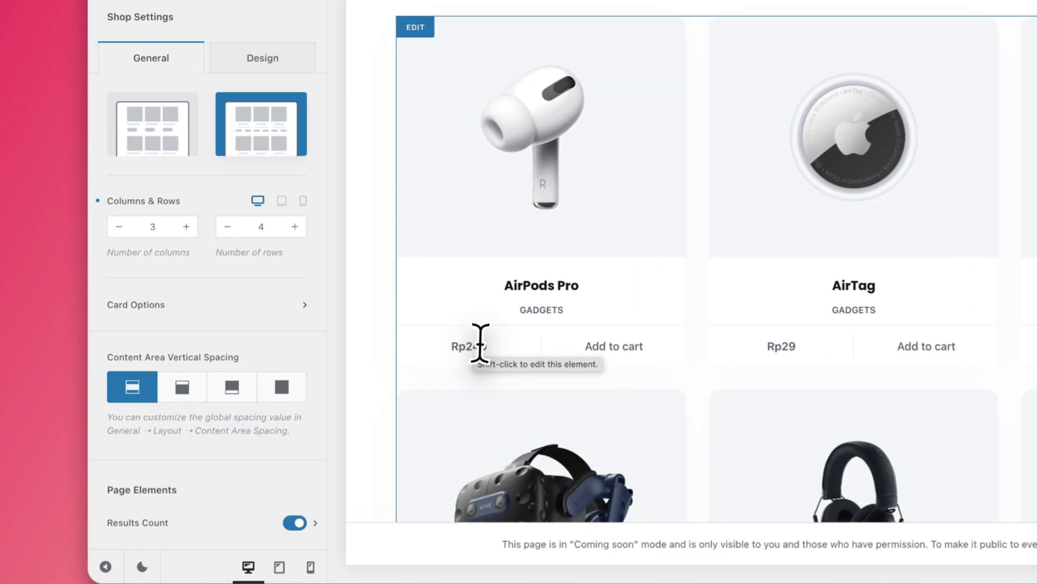
{"action": "left_click_drag", "start_coordinate": [483, 346], "coordinate": [457, 348]}
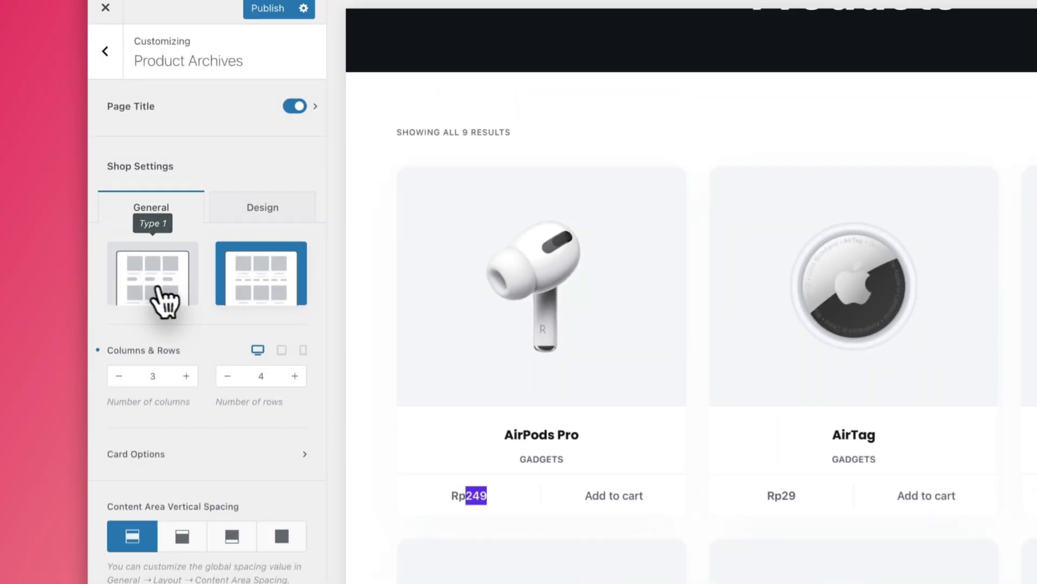
{"action": "left_click", "coordinate": [151, 145]}
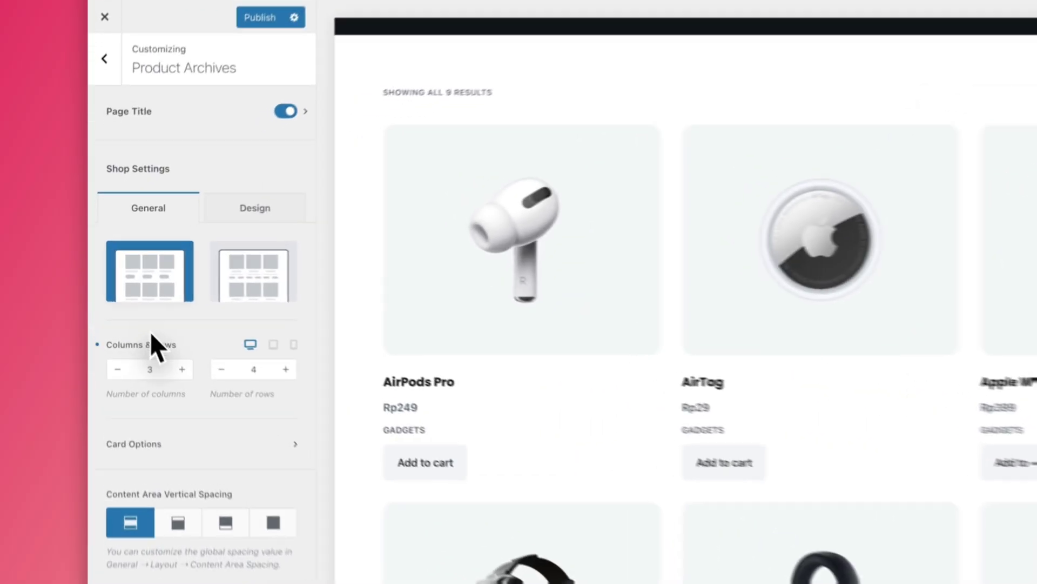
- Set the product grid's number of columns to 4 for the desktop view
{"action": "left_click_drag", "start_coordinate": [141, 317], "coordinate": [121, 316]}
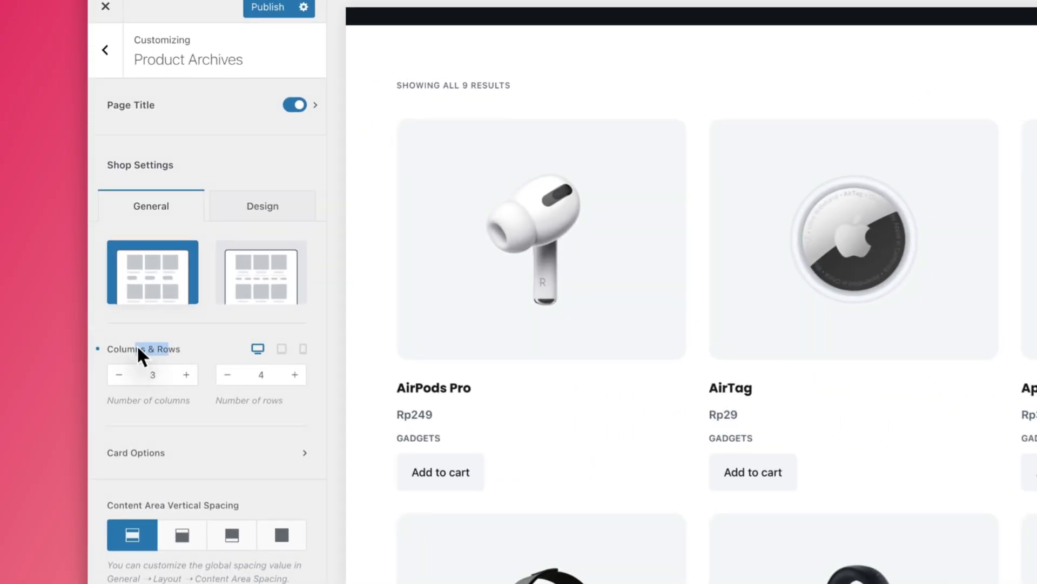
{"action": "left_click", "coordinate": [186, 375]}
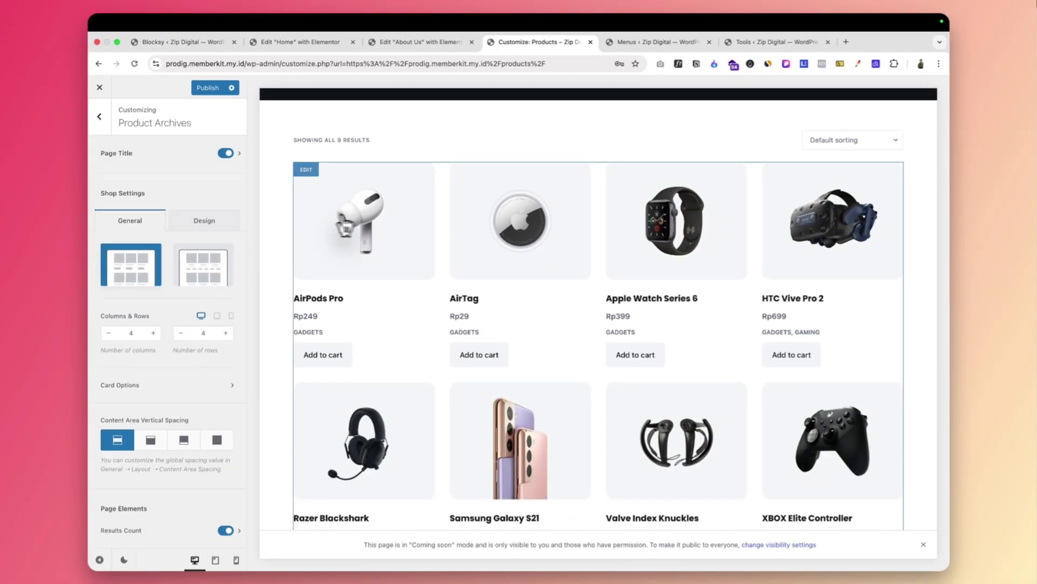
{"action": "scroll", "coordinate": [368, 221], "scroll_direction": "up", "scroll_amount": 1}
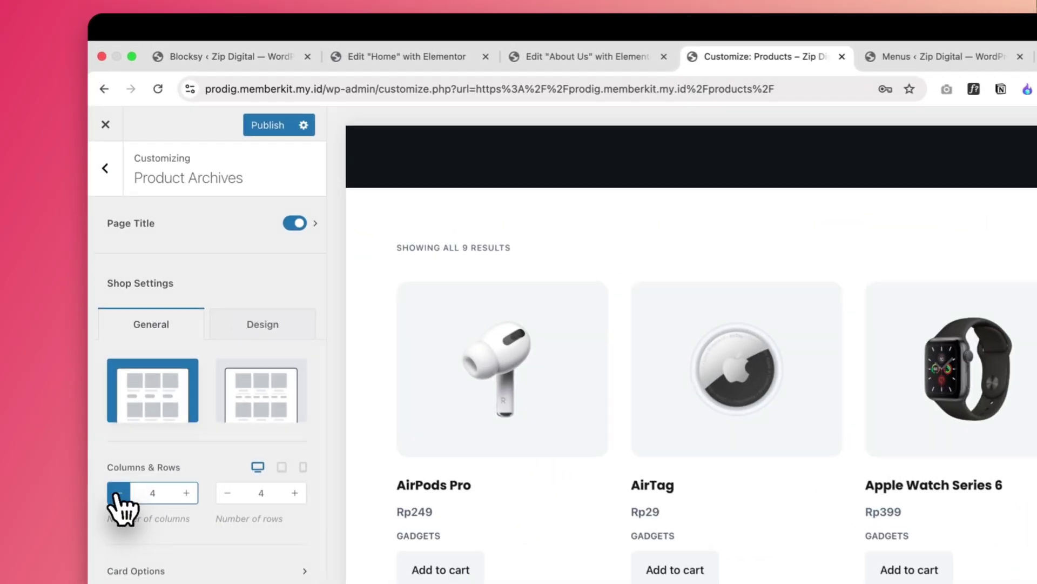
- Set the product grid's number of columns to 3 and open the design settings of the archive's Page Title
{"action": "left_click", "coordinate": [118, 493]}
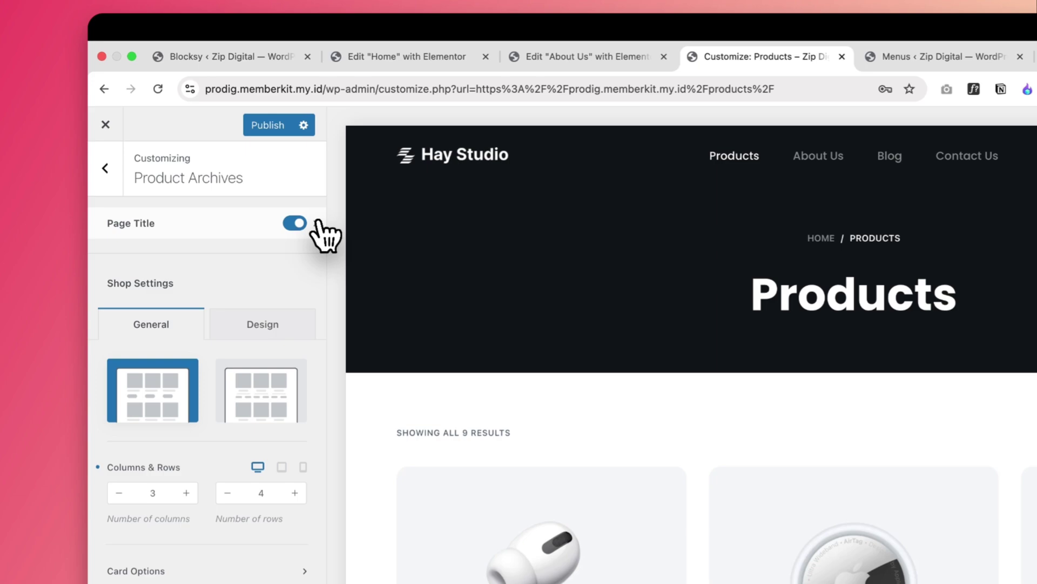
{"action": "left_click", "coordinate": [241, 154]}
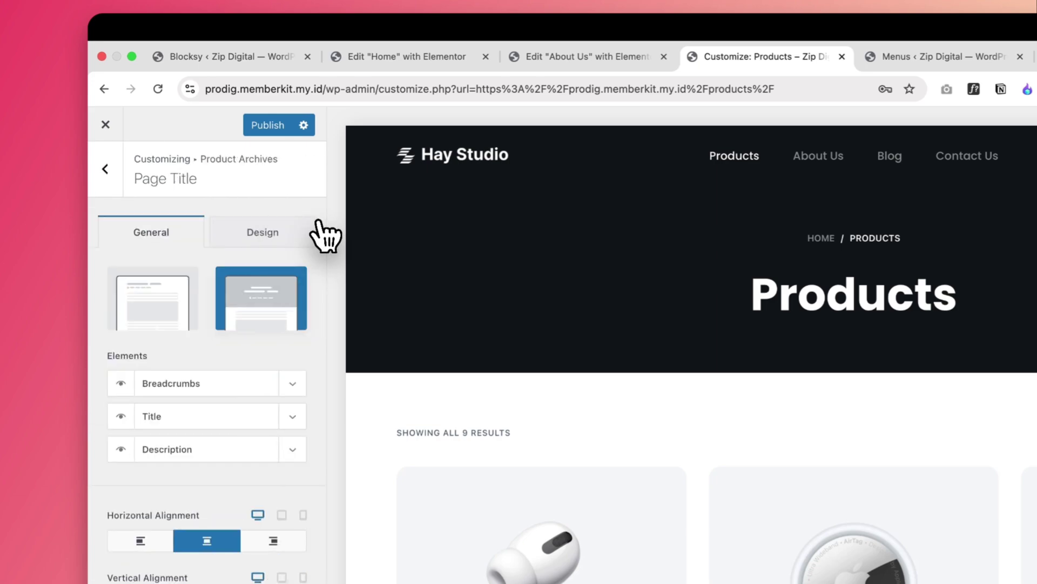
{"action": "left_click", "coordinate": [265, 231]}
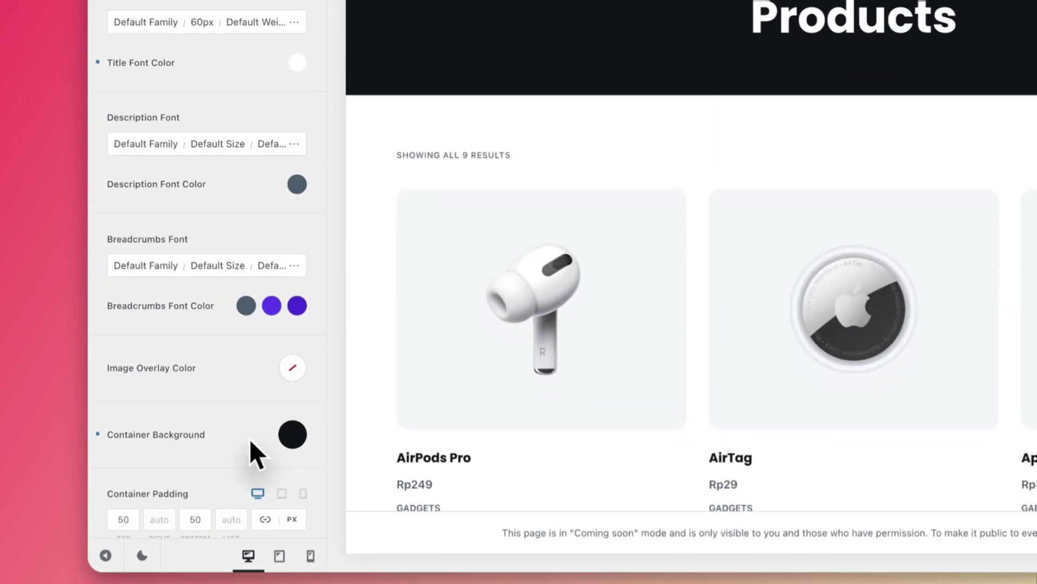
{"action": "scroll", "coordinate": [248, 441], "scroll_direction": "down", "scroll_amount": 1}
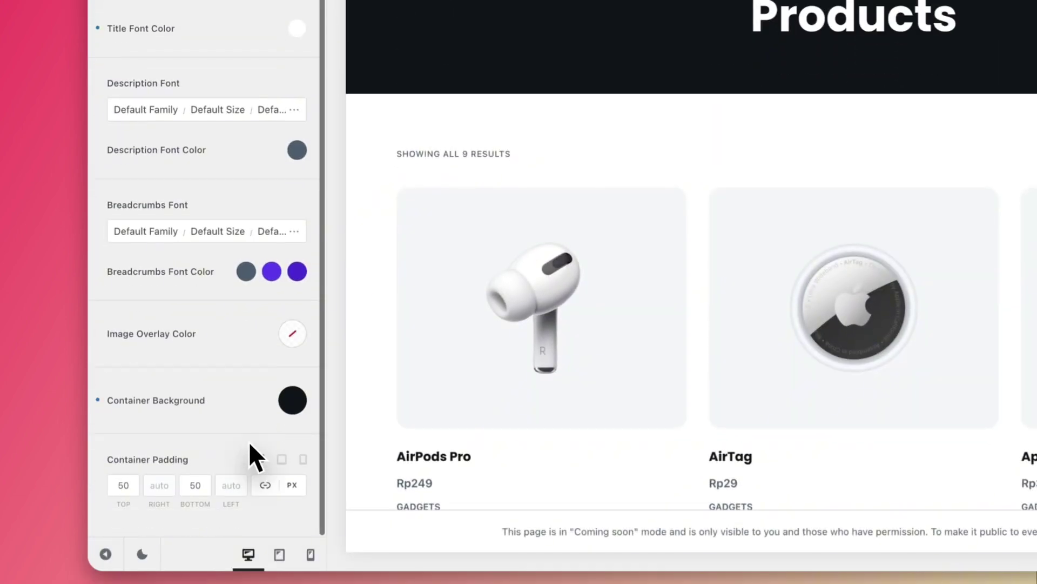
- Change the Page Title's container background to the palette's Color 2 and publish the change
{"action": "left_click_drag", "start_coordinate": [207, 403], "coordinate": [163, 403]}
{"action": "left_click", "coordinate": [293, 400]}
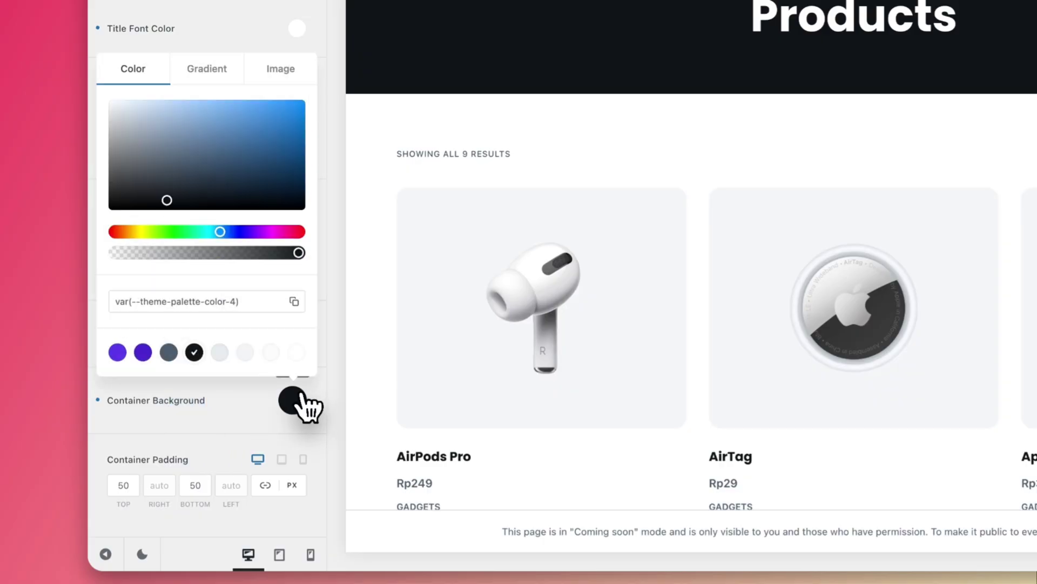
{"action": "left_click", "coordinate": [142, 352]}
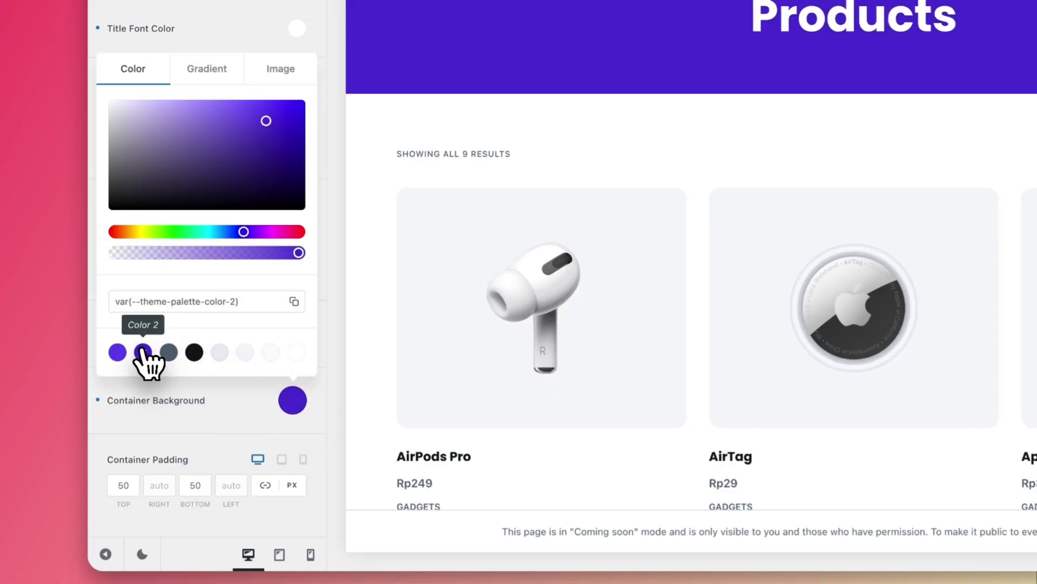
{"action": "left_click", "coordinate": [212, 410]}
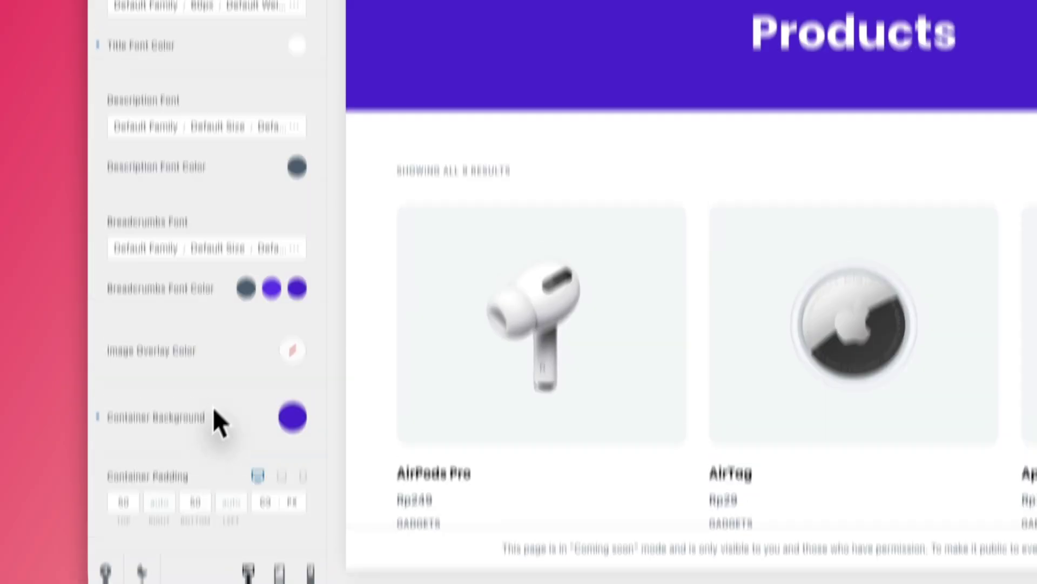
{"action": "scroll", "coordinate": [296, 362], "scroll_direction": "up", "scroll_amount": 1}
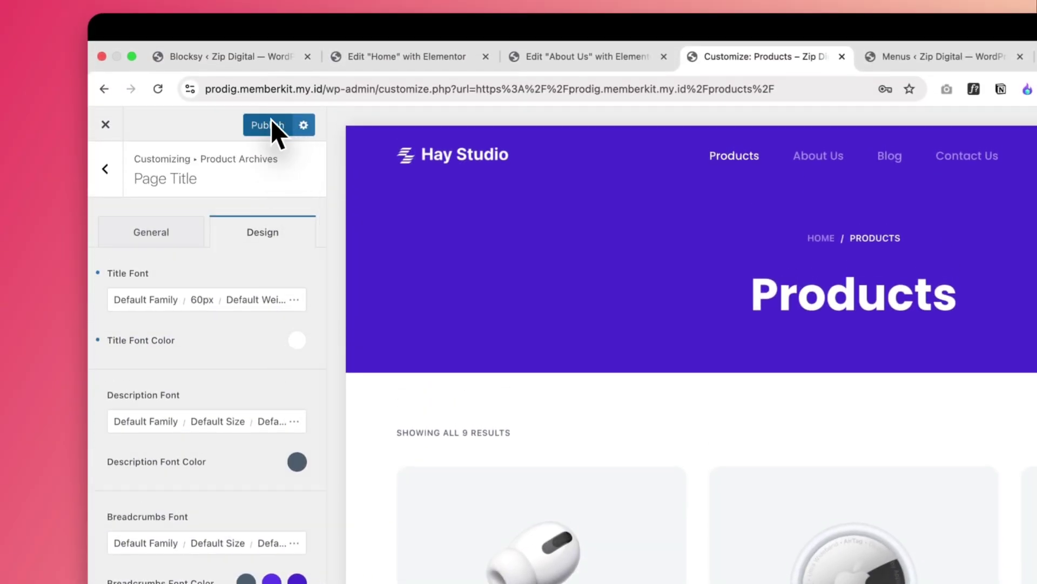
{"action": "left_click", "coordinate": [288, 102]}
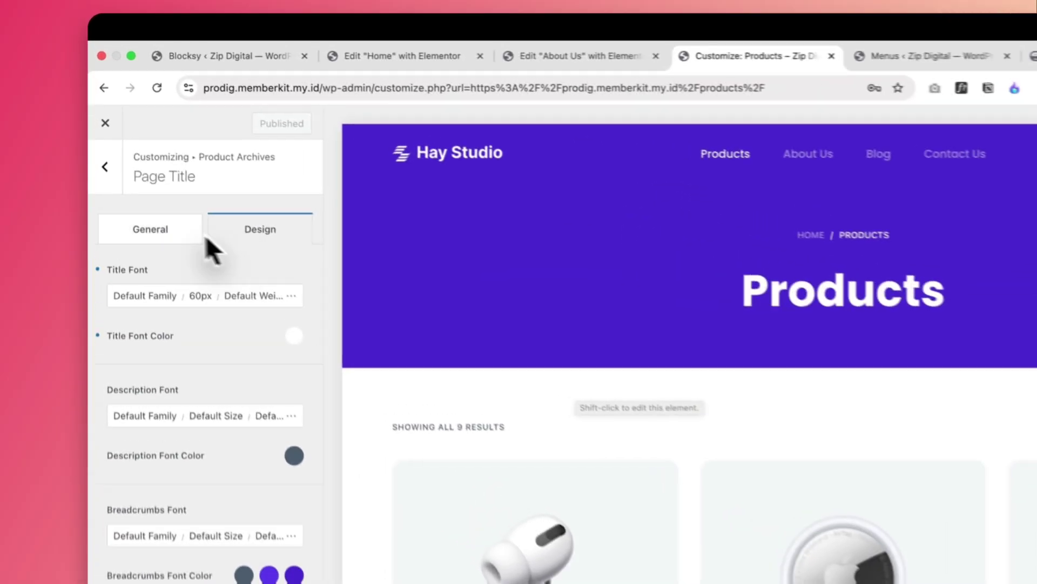
- In the Product Archives card options, set the product image ratio to Predefined 1/1 and publish the change
{"action": "left_click", "coordinate": [99, 117]}
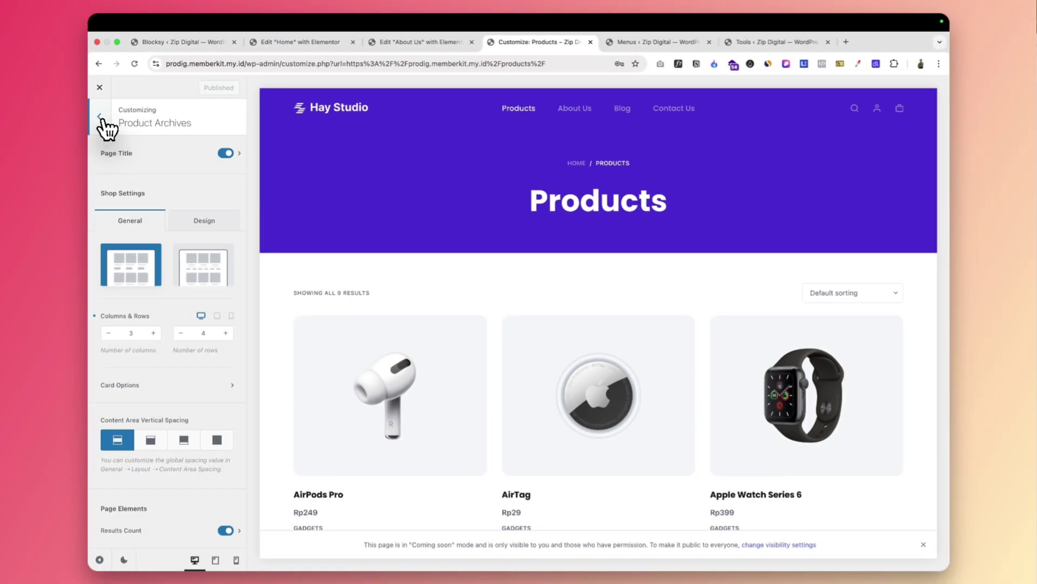
{"action": "left_click", "coordinate": [105, 168]}
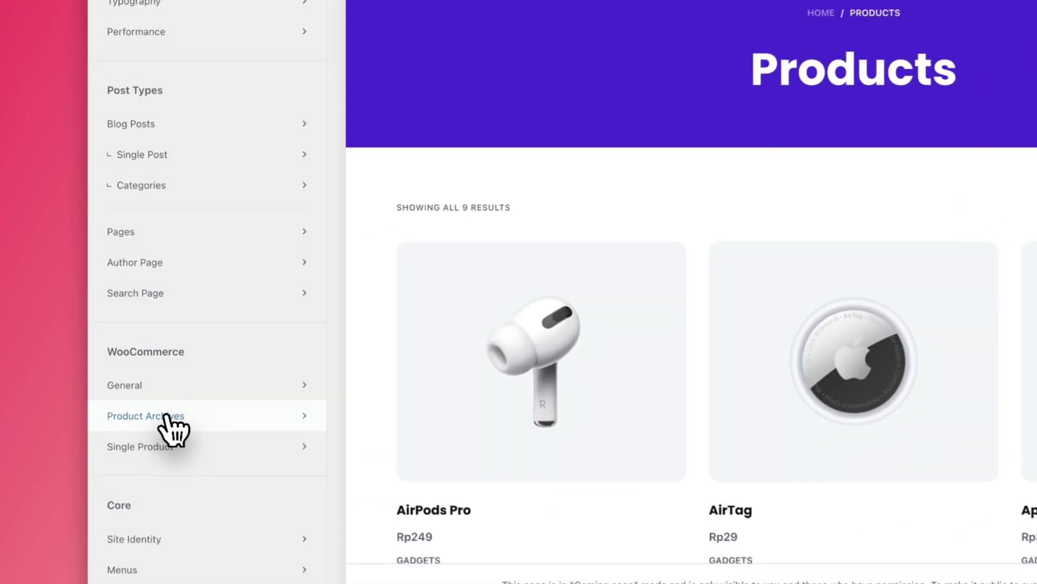
{"action": "left_click", "coordinate": [139, 433]}
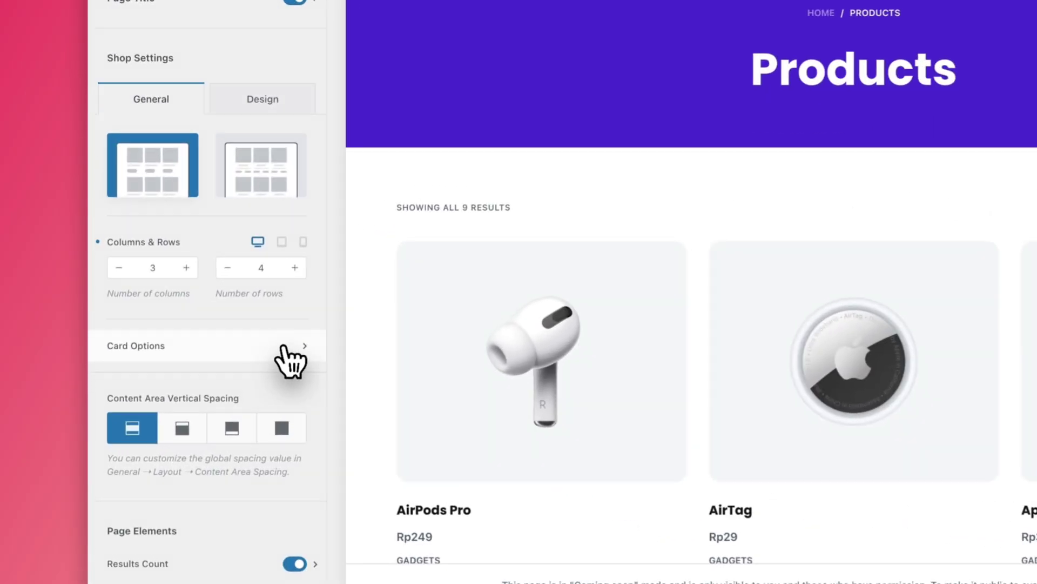
{"action": "left_click", "coordinate": [284, 348]}
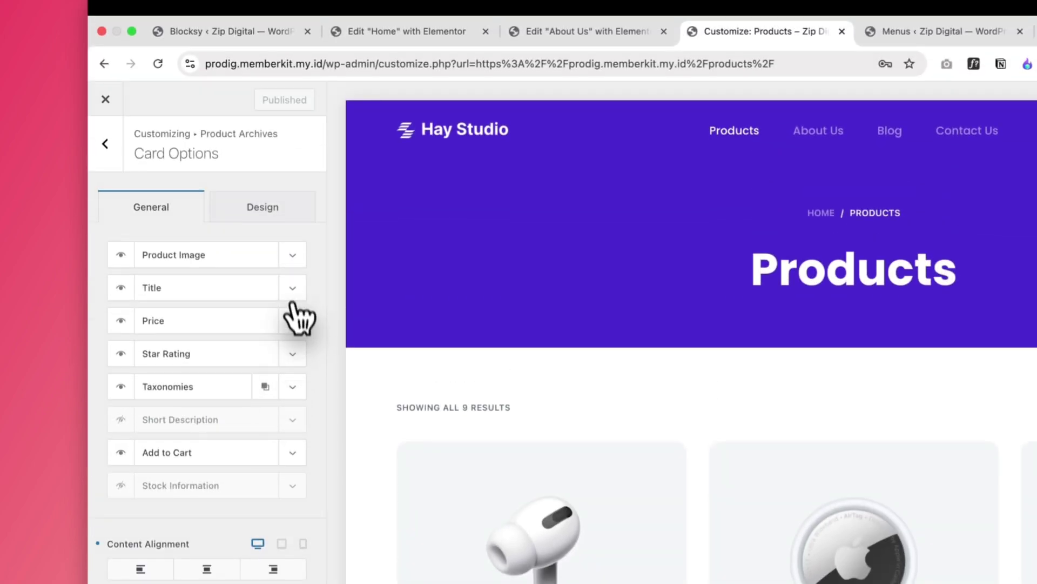
{"action": "left_click", "coordinate": [293, 255]}
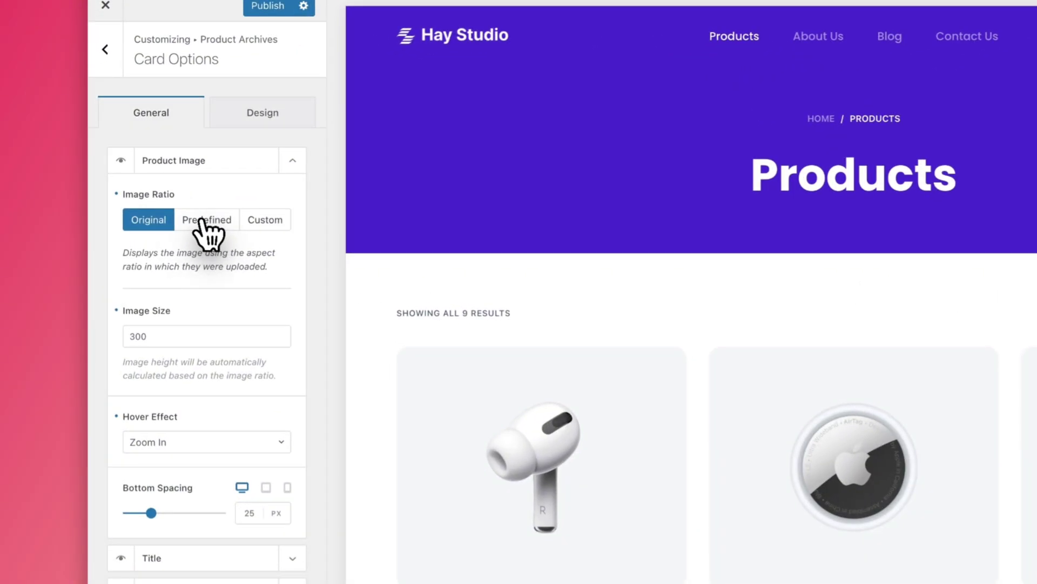
{"action": "left_click", "coordinate": [164, 229]}
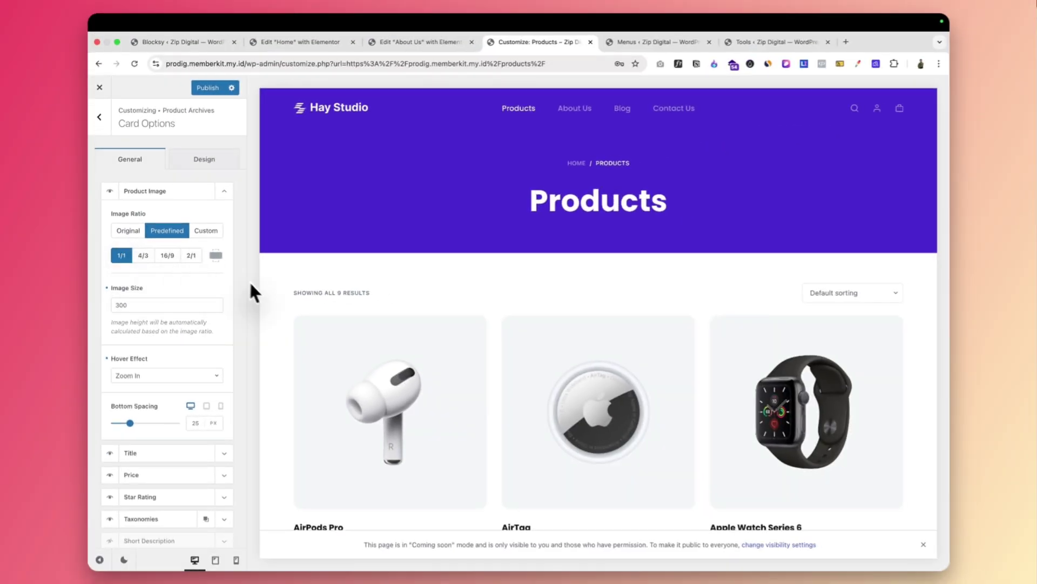
{"action": "scroll", "coordinate": [356, 351], "scroll_direction": "down", "scroll_amount": 1}
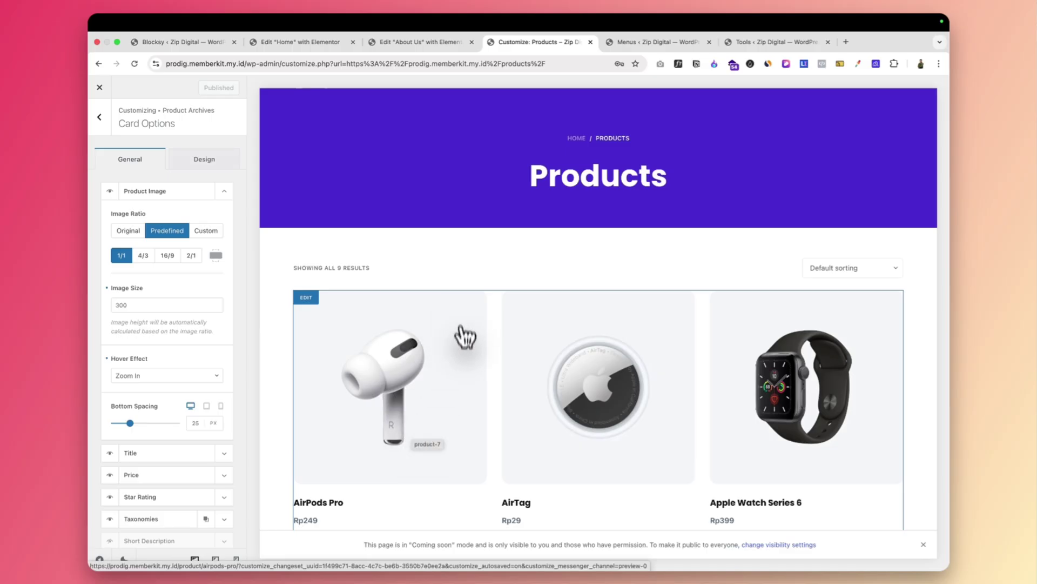
- Open the AirPods Pro product in the preview and examine its single product page layout
{"action": "scroll", "coordinate": [465, 366], "scroll_direction": "down", "scroll_amount": 2}
{"action": "left_click", "coordinate": [399, 299]}
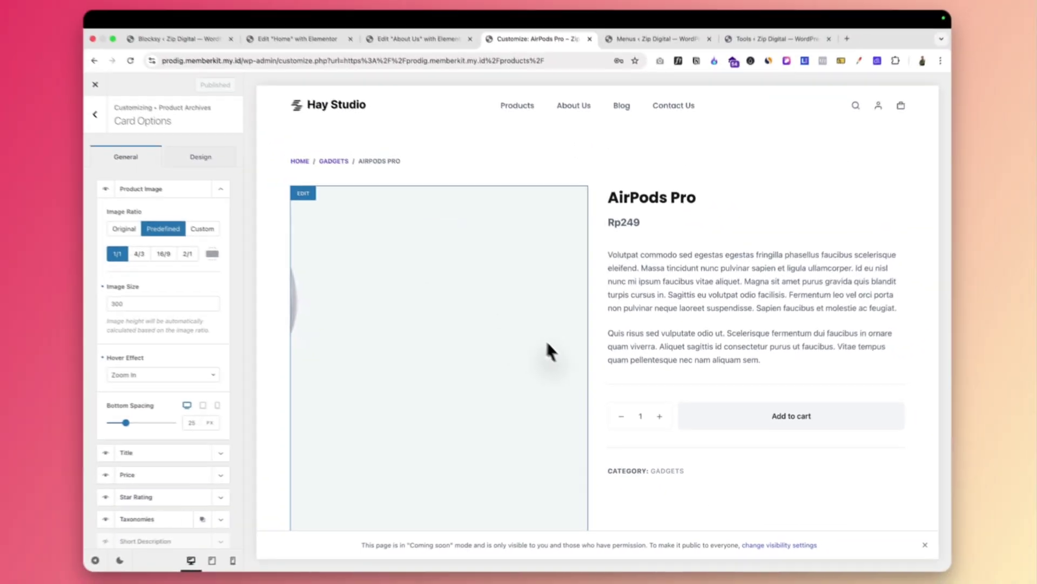
{"action": "scroll", "coordinate": [789, 449], "scroll_direction": "down", "scroll_amount": 5}
{"action": "scroll", "coordinate": [705, 442], "scroll_direction": "up", "scroll_amount": 5}
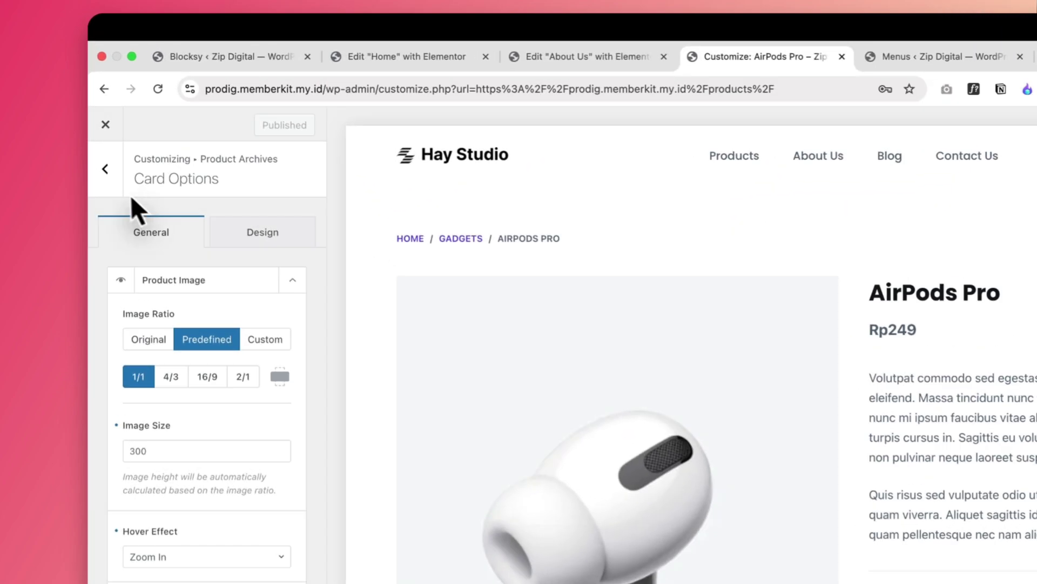
- Leave the card options and open the WooCommerce Single Product settings
{"action": "left_click", "coordinate": [108, 169]}
{"action": "left_click", "coordinate": [108, 169]}
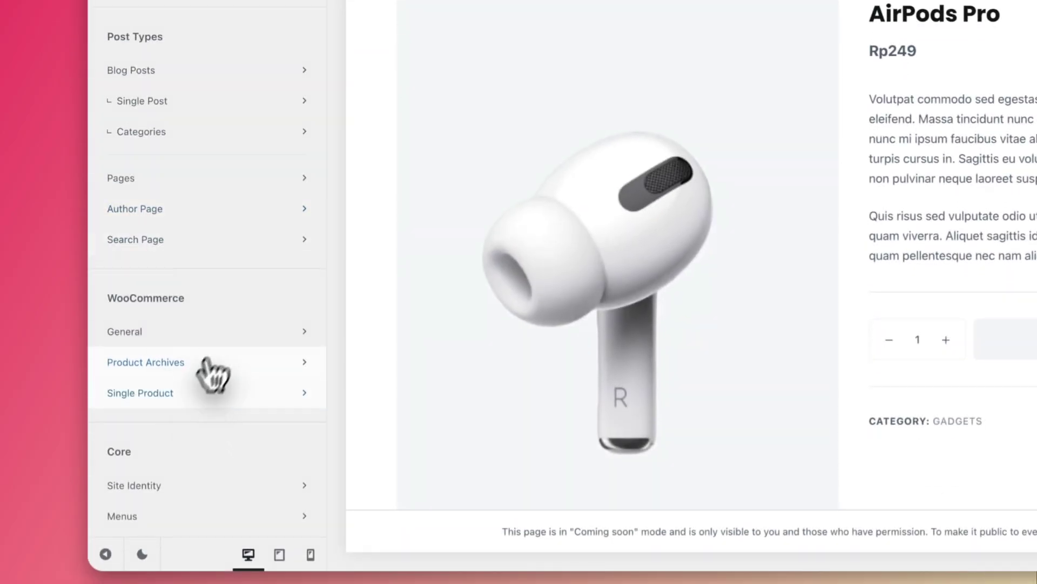
{"action": "left_click_drag", "start_coordinate": [190, 308], "coordinate": [146, 300]}
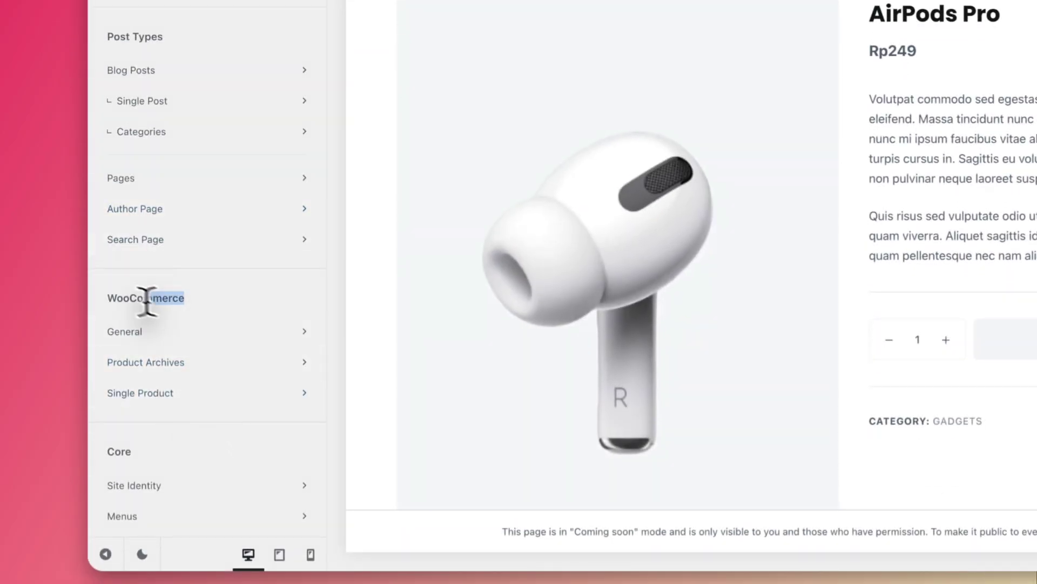
{"action": "left_click", "coordinate": [171, 393]}
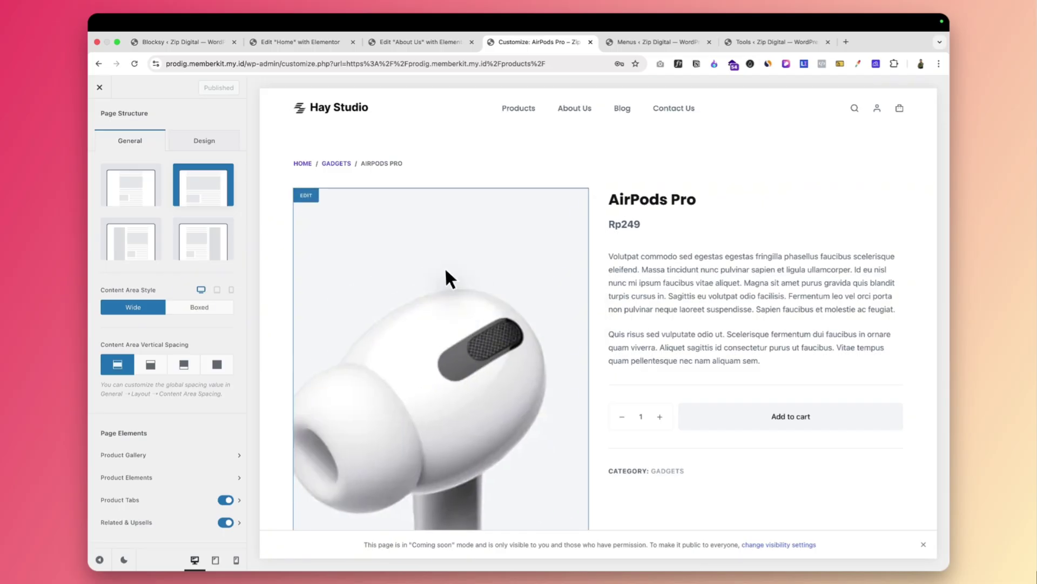
- Set the single product page's Product Gallery image ratio to Predefined 1/1
{"action": "scroll", "coordinate": [618, 307], "scroll_direction": "down", "scroll_amount": 2}
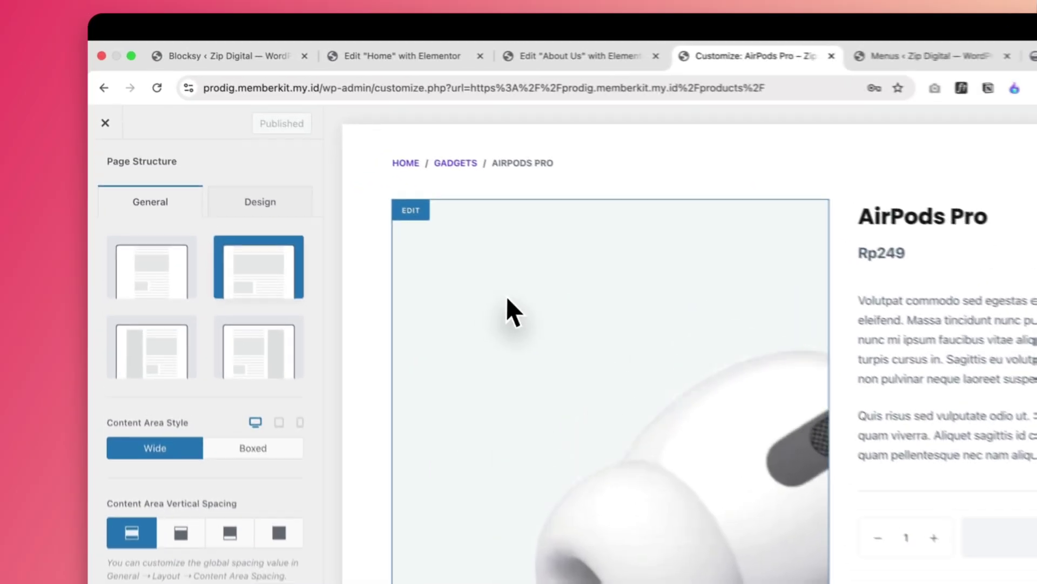
{"action": "left_click", "coordinate": [306, 147]}
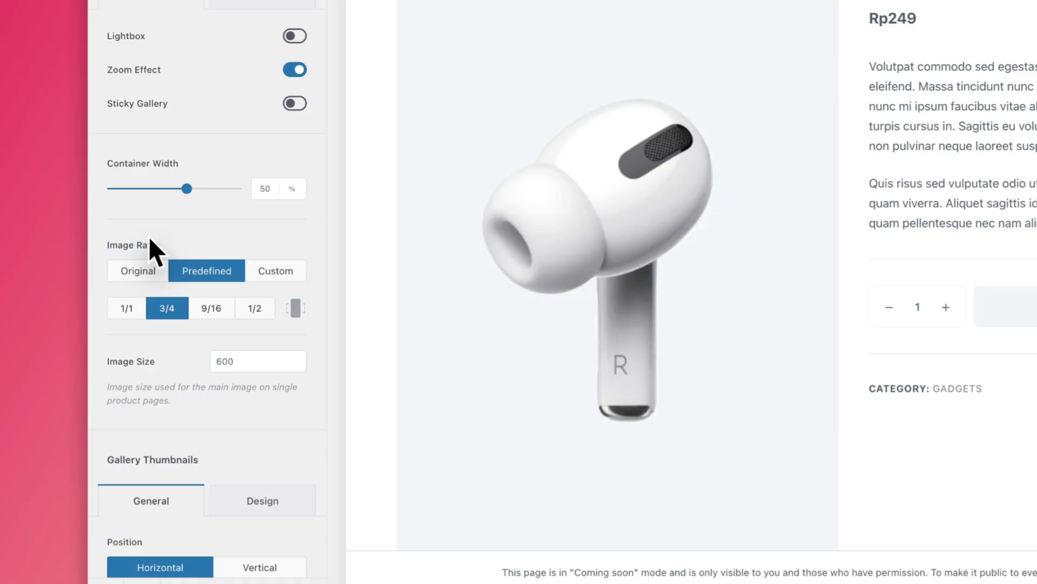
{"action": "left_click_drag", "start_coordinate": [130, 325], "coordinate": [119, 324]}
{"action": "left_click", "coordinate": [127, 309]}
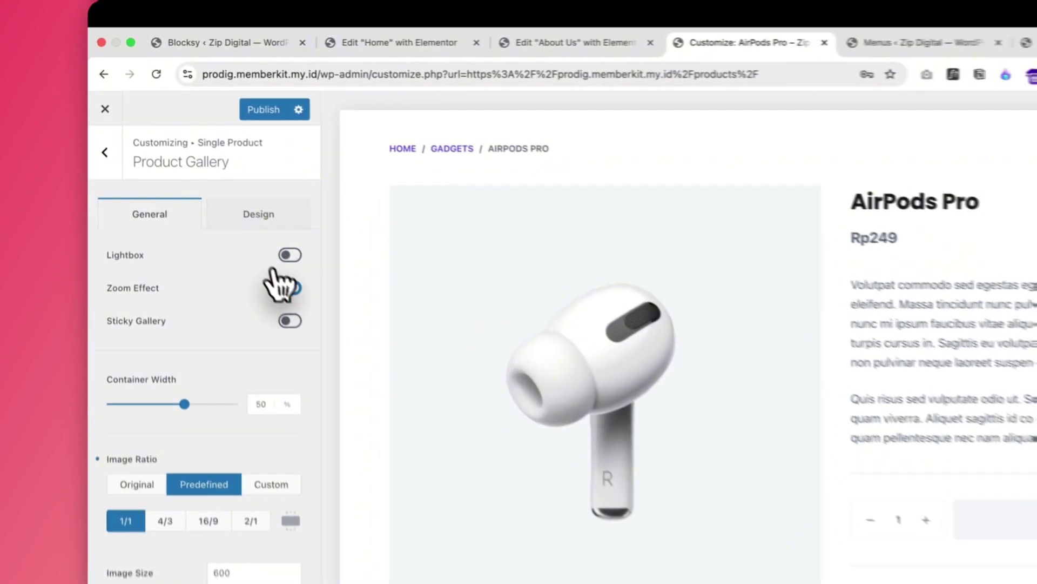
- Switch the product gallery's Zoom Effect off and back on
{"action": "left_click", "coordinate": [225, 209]}
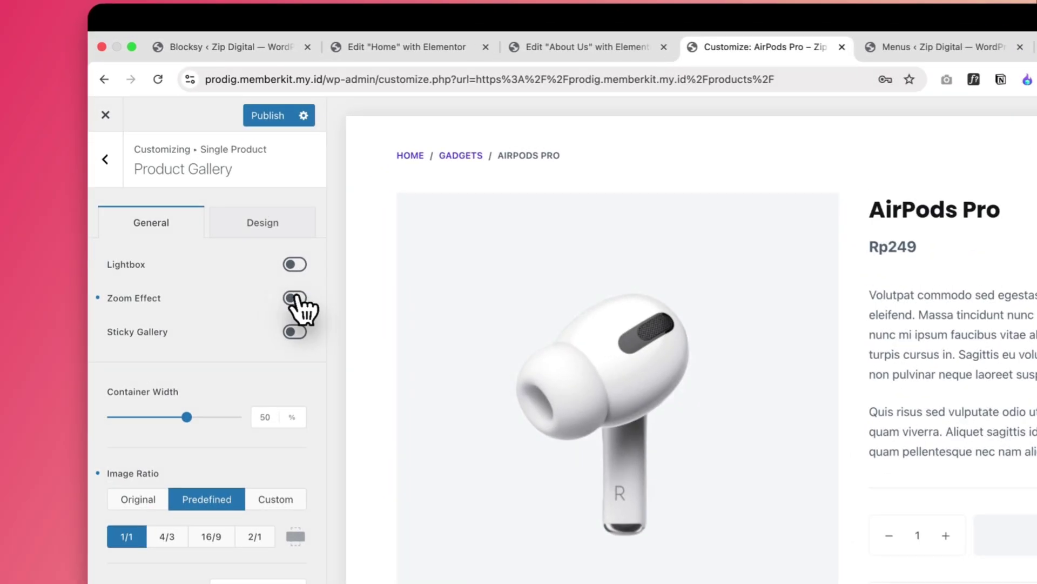
{"action": "left_click", "coordinate": [296, 298]}
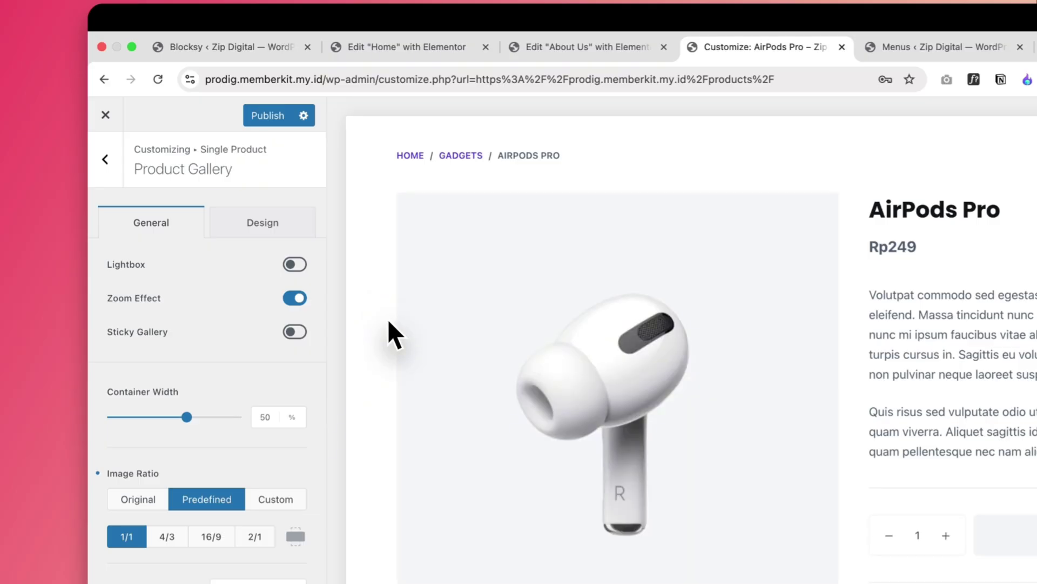
- Publish the Product Gallery changes and exit the customizer to the live Products page
{"action": "left_click", "coordinate": [263, 114]}
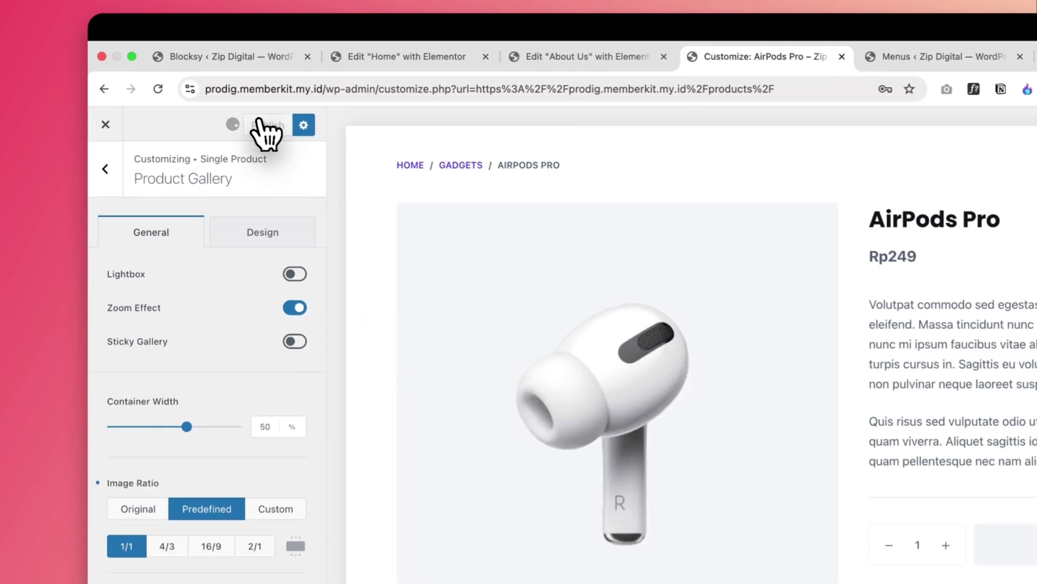
{"action": "left_click", "coordinate": [104, 124]}
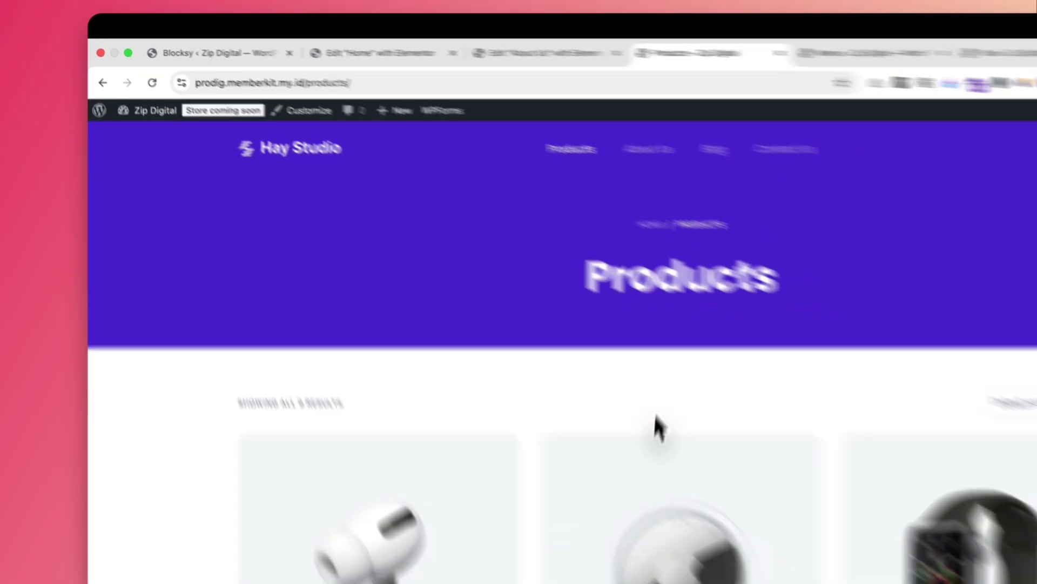
- Check the product grid on the live Products page and the title banner and post cards on the Blog page
{"action": "scroll", "coordinate": [485, 355], "scroll_direction": "down", "scroll_amount": 7}
{"action": "scroll", "coordinate": [484, 355], "scroll_direction": "up", "scroll_amount": 7}
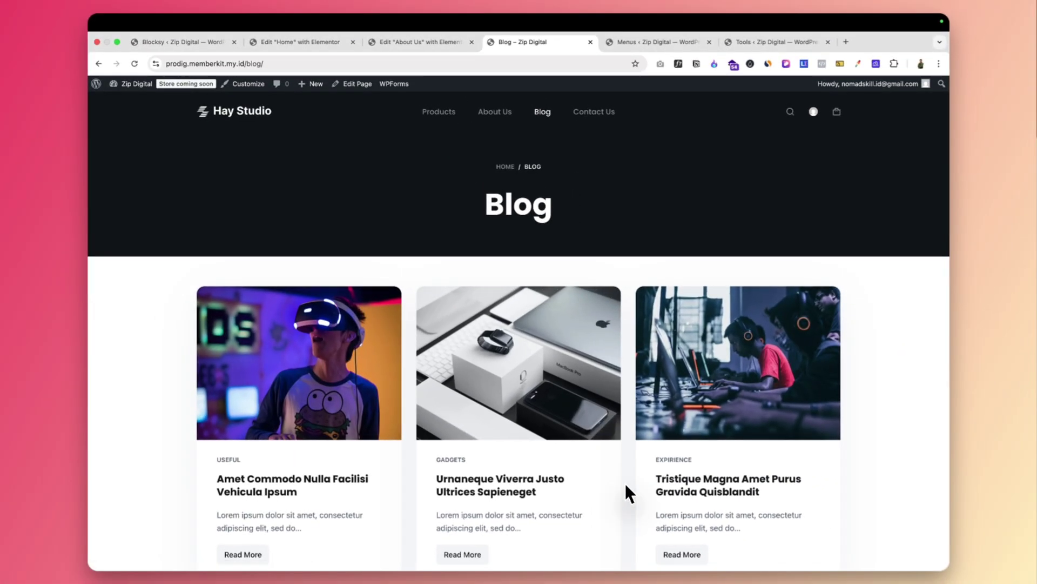
{"action": "scroll", "coordinate": [625, 483], "scroll_direction": "down", "scroll_amount": 5}
{"action": "scroll", "coordinate": [624, 483], "scroll_direction": "up", "scroll_amount": 3}
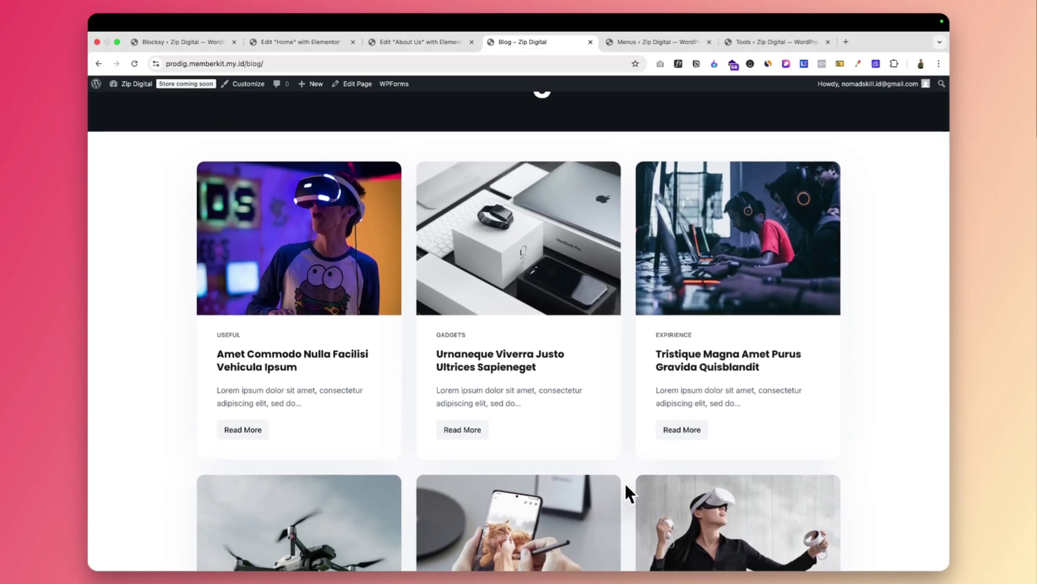
{"action": "scroll", "coordinate": [621, 413], "scroll_direction": "up", "scroll_amount": 3}
- Return to the Products page to recheck its banner and product cards, and reopen the Blog page for comparison
{"action": "left_click", "coordinate": [438, 117]}
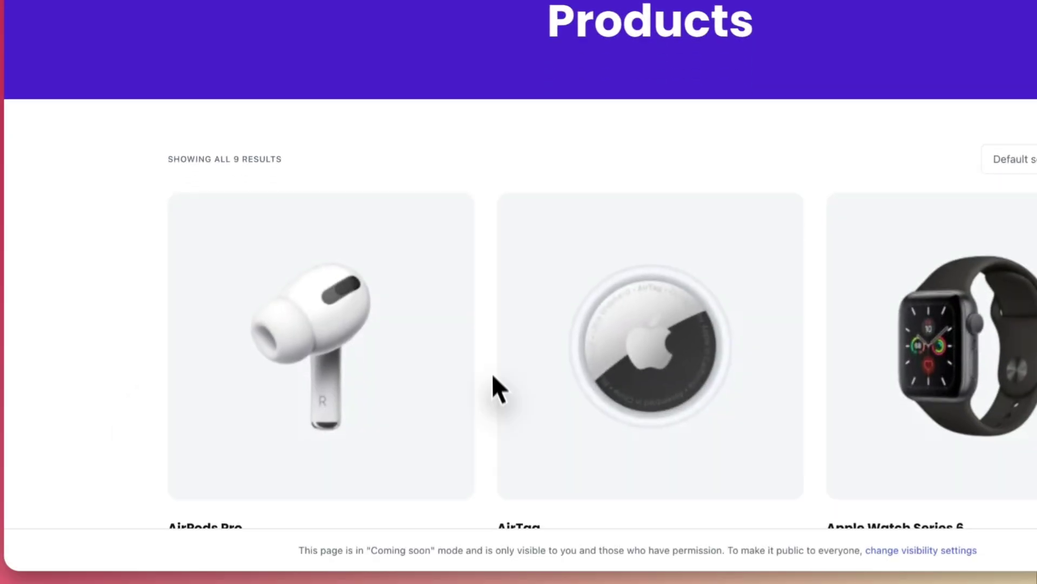
{"action": "scroll", "coordinate": [493, 389], "scroll_direction": "down", "scroll_amount": 5}
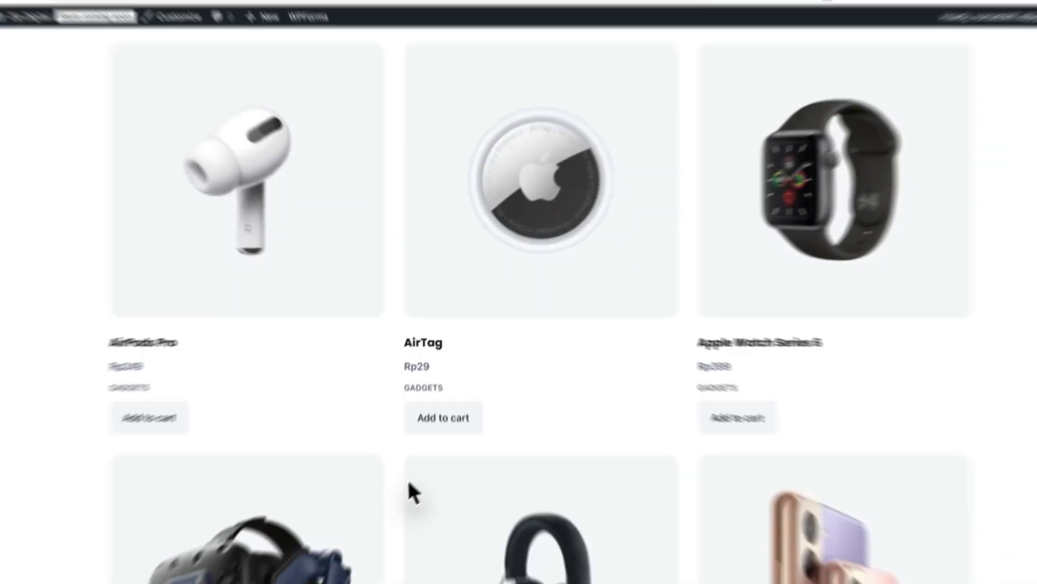
{"action": "scroll", "coordinate": [581, 293], "scroll_direction": "up", "scroll_amount": 5}
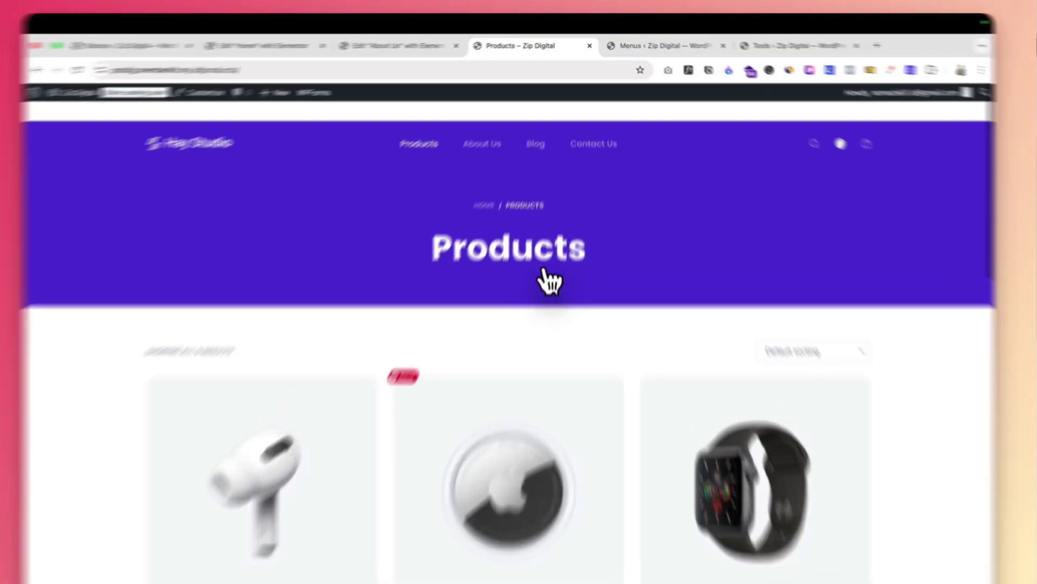
{"action": "left_click", "coordinate": [536, 145]}
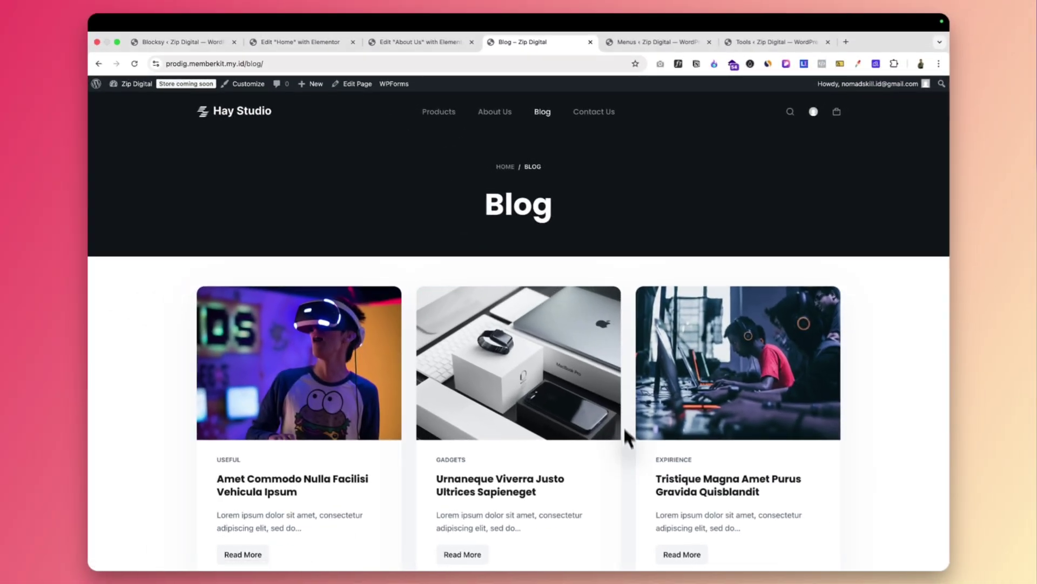
{"action": "scroll", "coordinate": [629, 482], "scroll_direction": "down", "scroll_amount": 2}
{"action": "scroll", "coordinate": [629, 482], "scroll_direction": "up", "scroll_amount": 2}
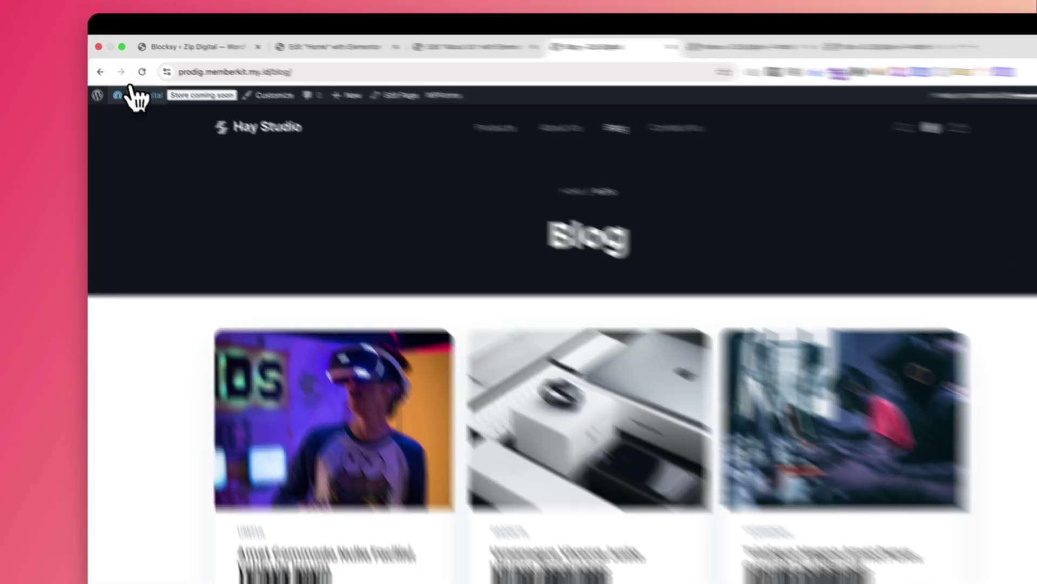
- Open the site's posts list in the admin and look at the blank editor for a new post before returning
{"action": "mouse_move", "coordinate": [132, 84]}
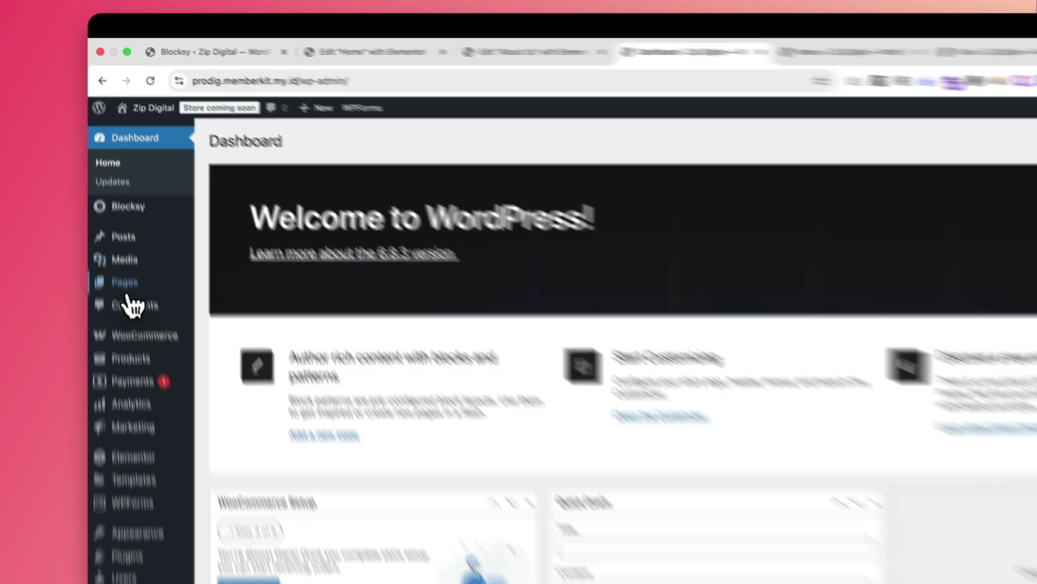
{"action": "mouse_move", "coordinate": [125, 238]}
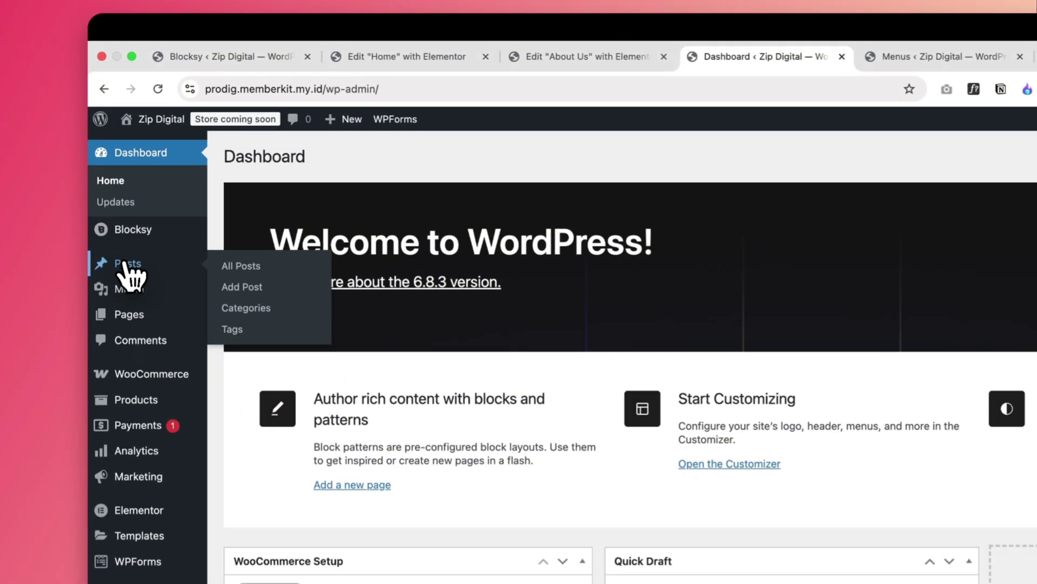
{"action": "left_click", "coordinate": [125, 265]}
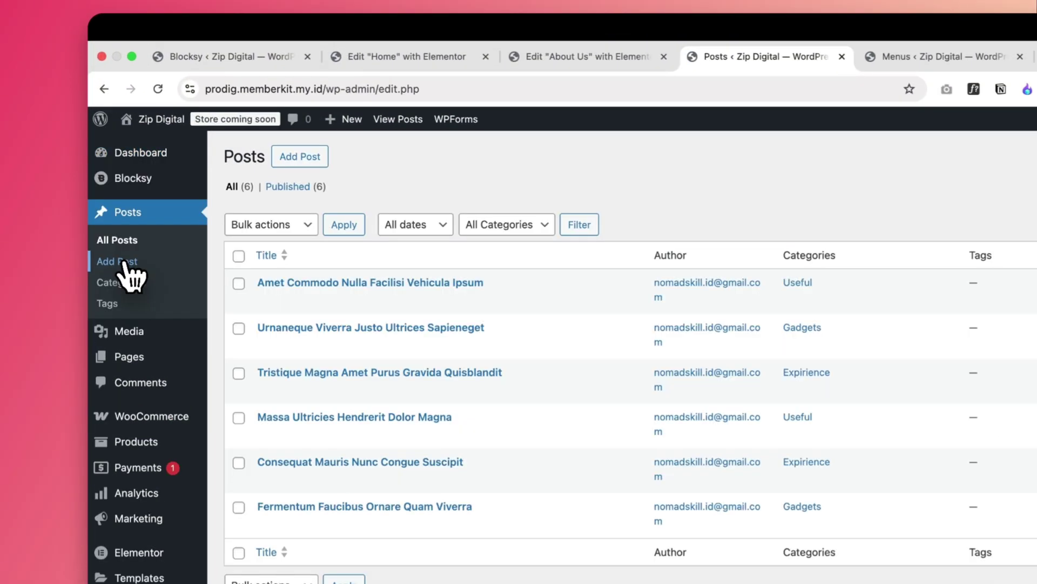
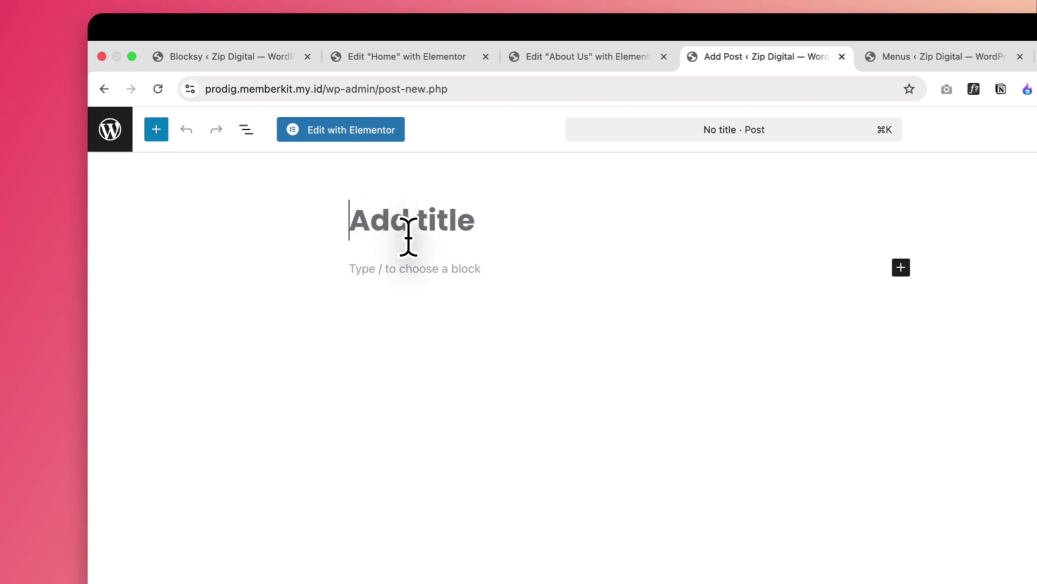
{"action": "left_click", "coordinate": [110, 129]}
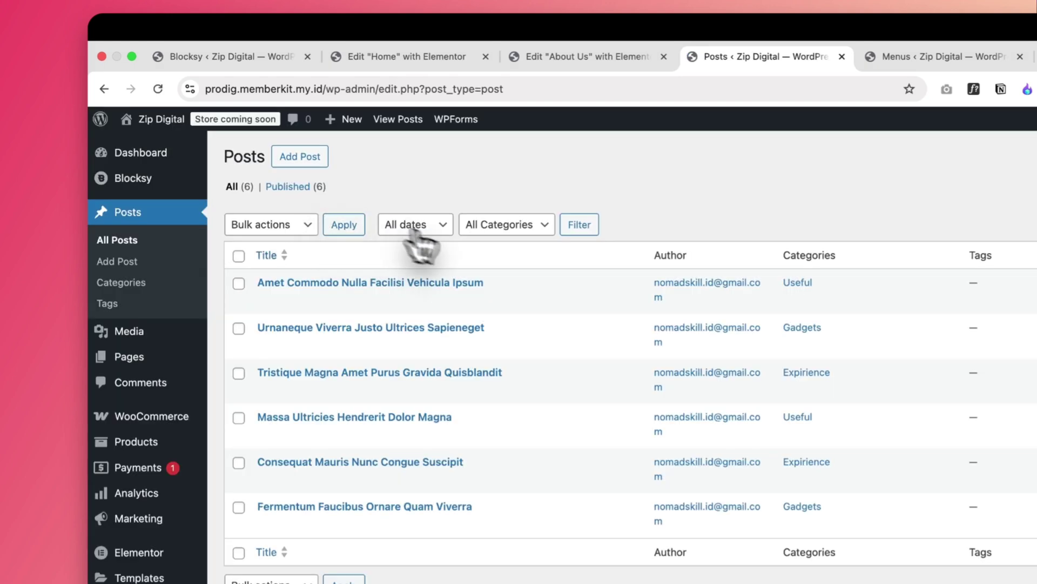
- Open the post "Amet Commodo Nulla Facilisi Vehicula Ipsum" for editing and review its title and body text
{"action": "mouse_move", "coordinate": [331, 287]}
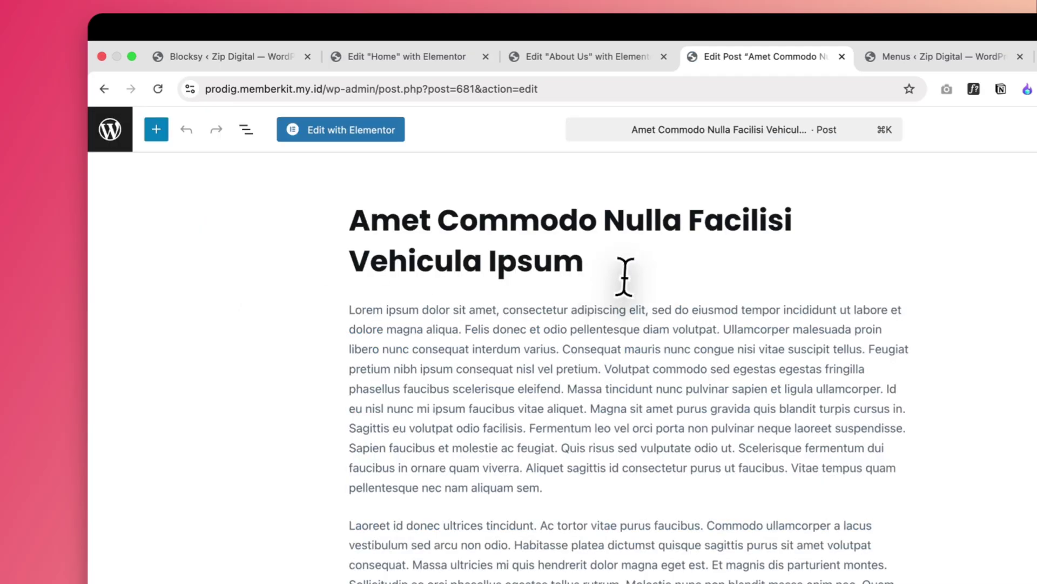
{"action": "left_click_drag", "start_coordinate": [596, 258], "coordinate": [363, 215]}
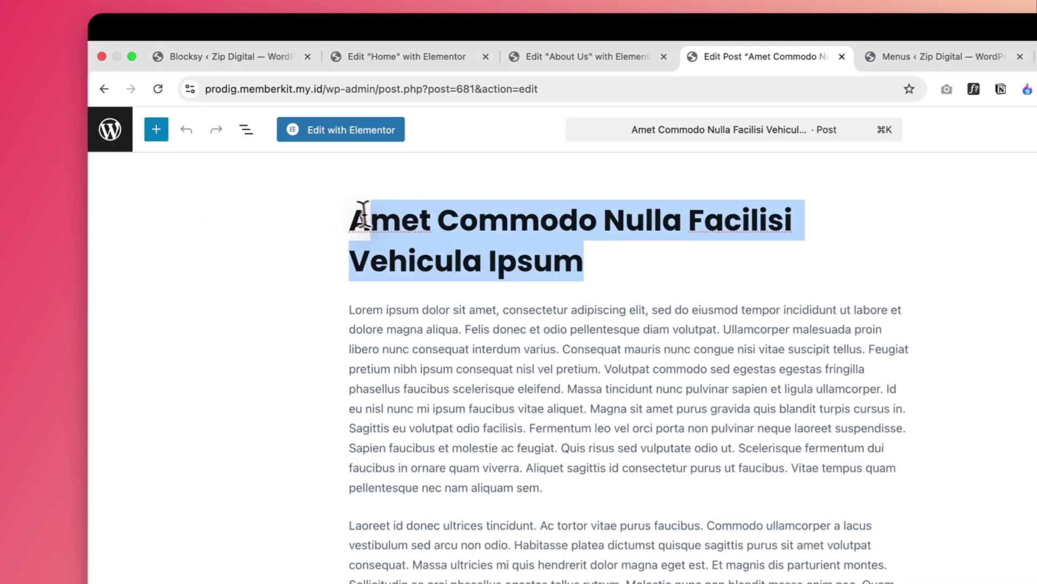
{"action": "left_click", "coordinate": [385, 329]}
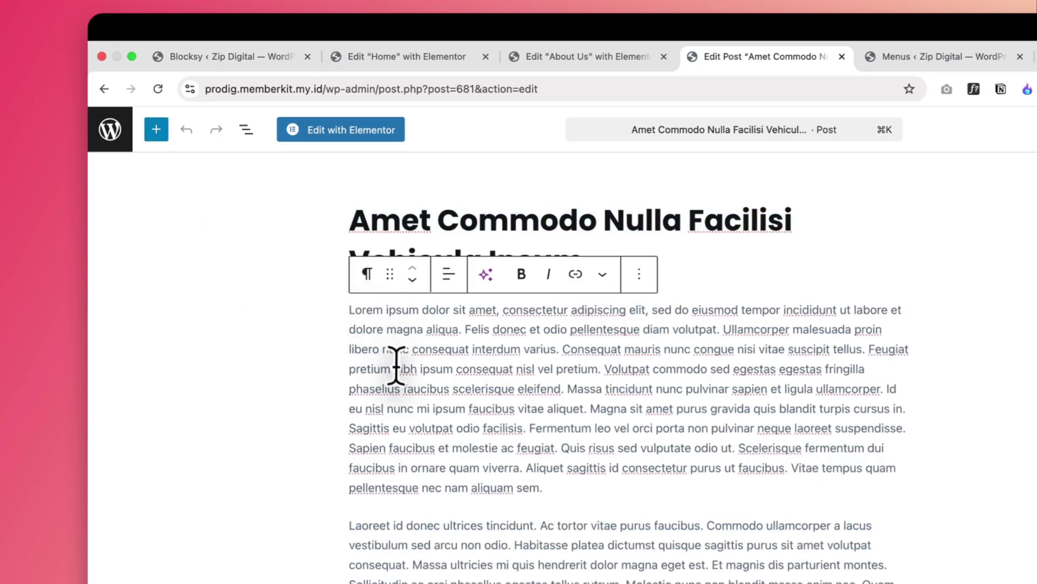
{"action": "scroll", "coordinate": [434, 482], "scroll_direction": "down", "scroll_amount": 1}
{"action": "scroll", "coordinate": [434, 483], "scroll_direction": "down", "scroll_amount": 8}
{"action": "scroll", "coordinate": [434, 483], "scroll_direction": "up", "scroll_amount": 10}
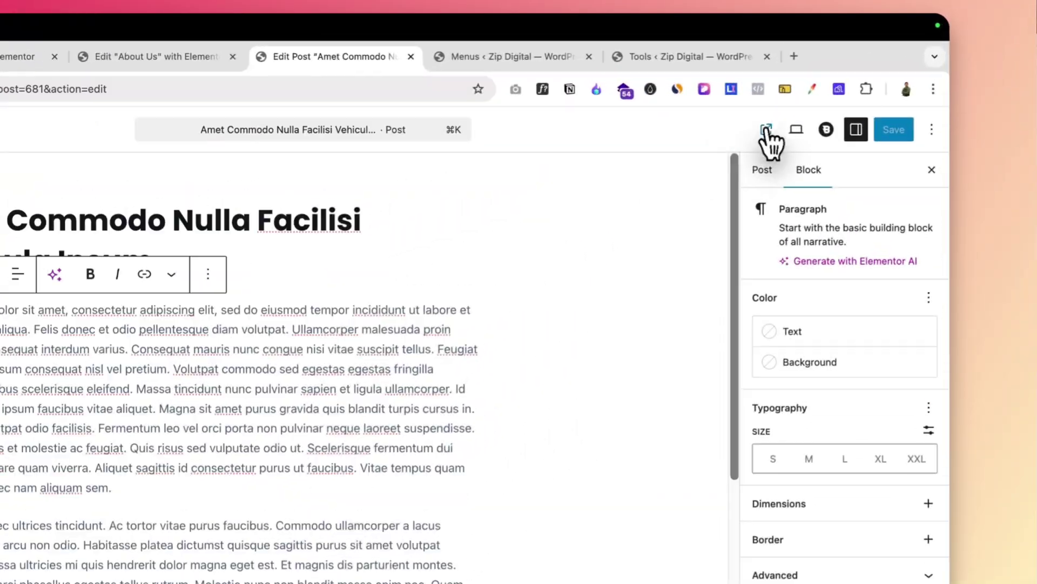
- View the live page of this post and review its title banner and body content
{"action": "left_click", "coordinate": [803, 106]}
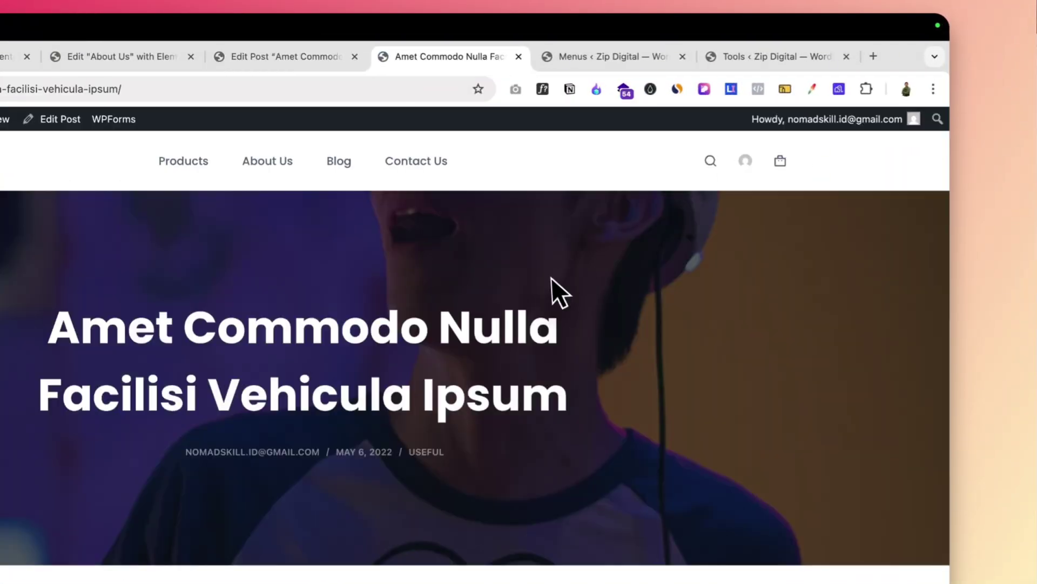
{"action": "scroll", "coordinate": [479, 470], "scroll_direction": "down", "scroll_amount": 5}
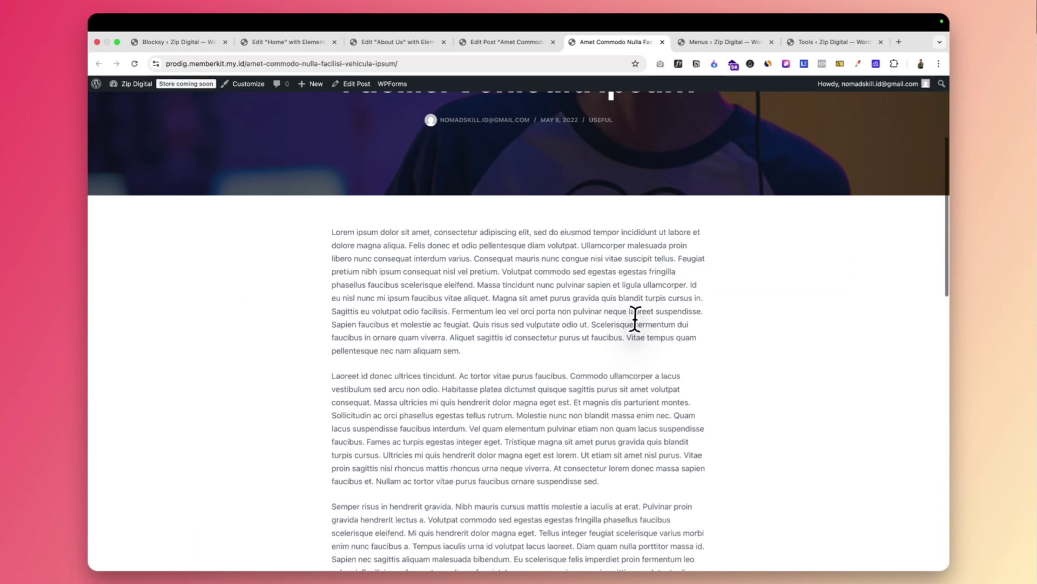
{"action": "scroll", "coordinate": [635, 319], "scroll_direction": "down", "scroll_amount": 10}
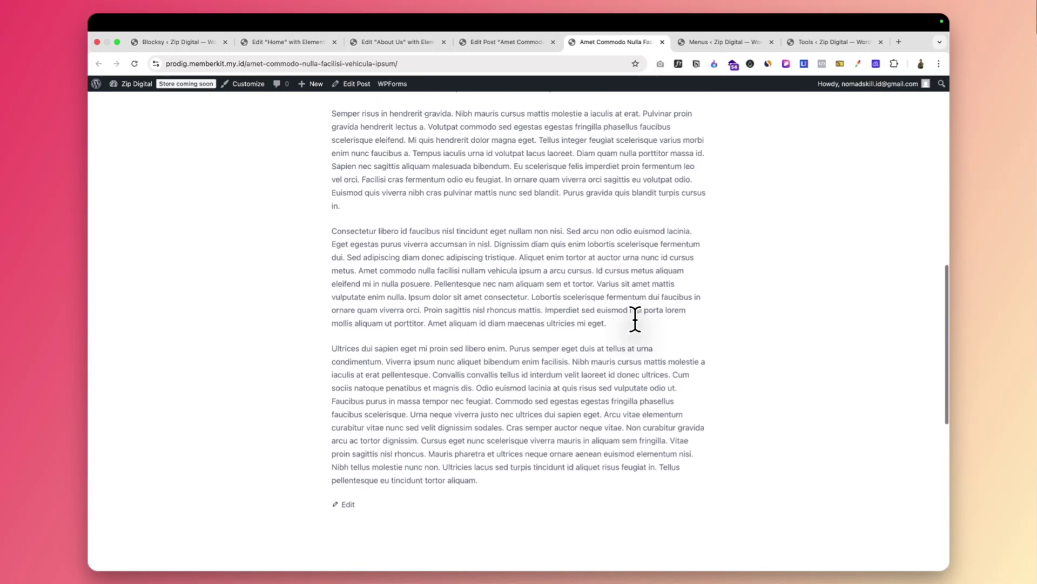
{"action": "scroll", "coordinate": [635, 319], "scroll_direction": "up", "scroll_amount": 9}
{"action": "scroll", "coordinate": [635, 319], "scroll_direction": "up", "scroll_amount": 5}
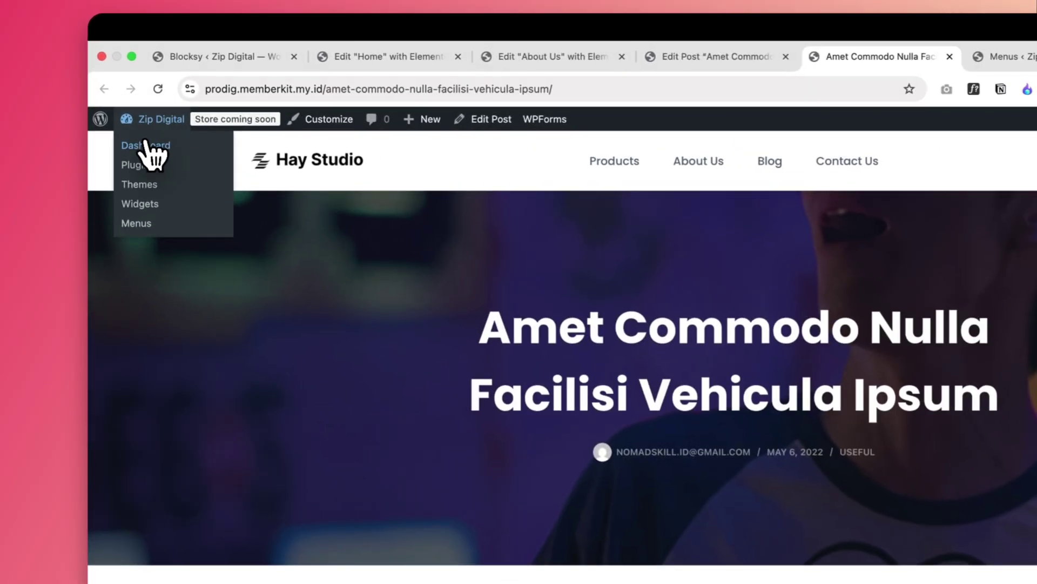
- Open the WooCommerce products list from the admin dashboard, dismiss the Elementor AI notice and review the demo products
{"action": "left_click", "coordinate": [125, 98]}
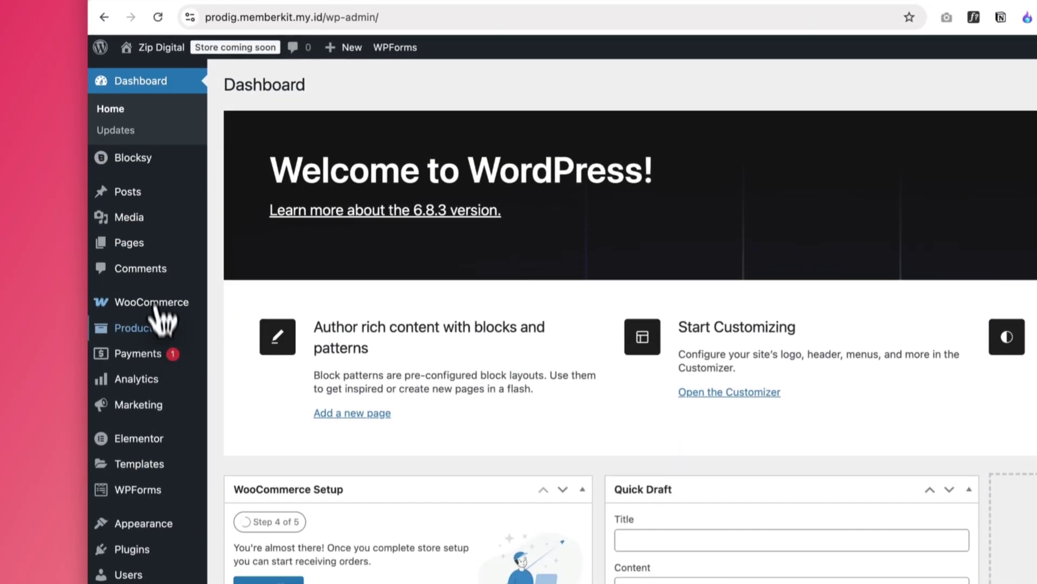
{"action": "mouse_move", "coordinate": [151, 400]}
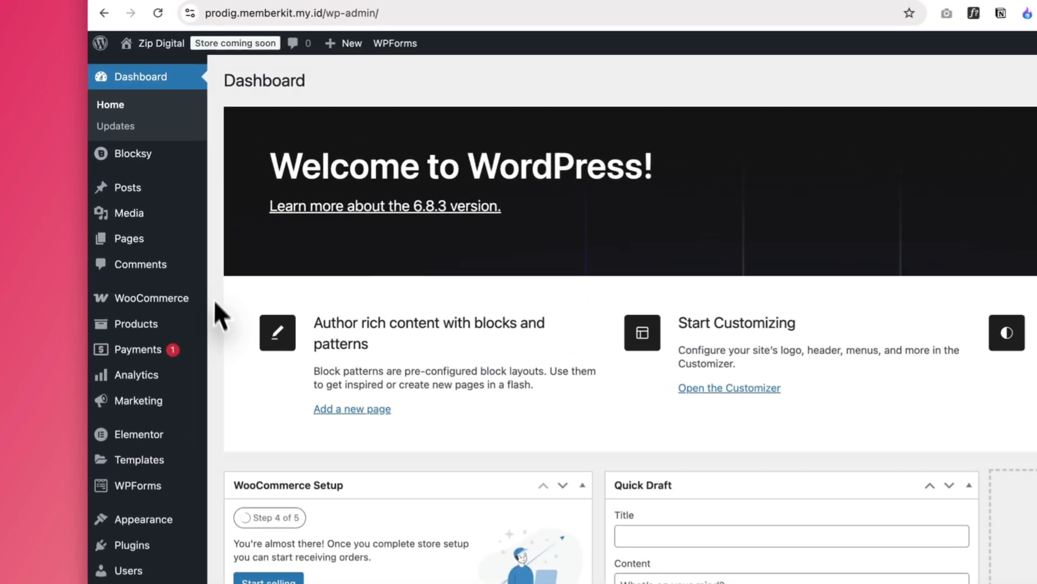
{"action": "mouse_move", "coordinate": [137, 323]}
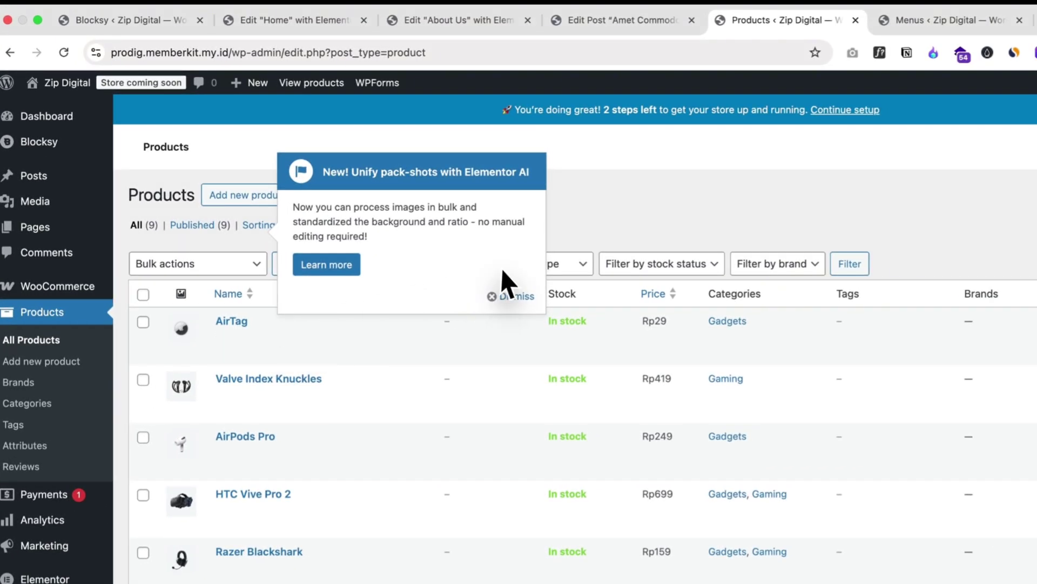
{"action": "left_click", "coordinate": [516, 293]}
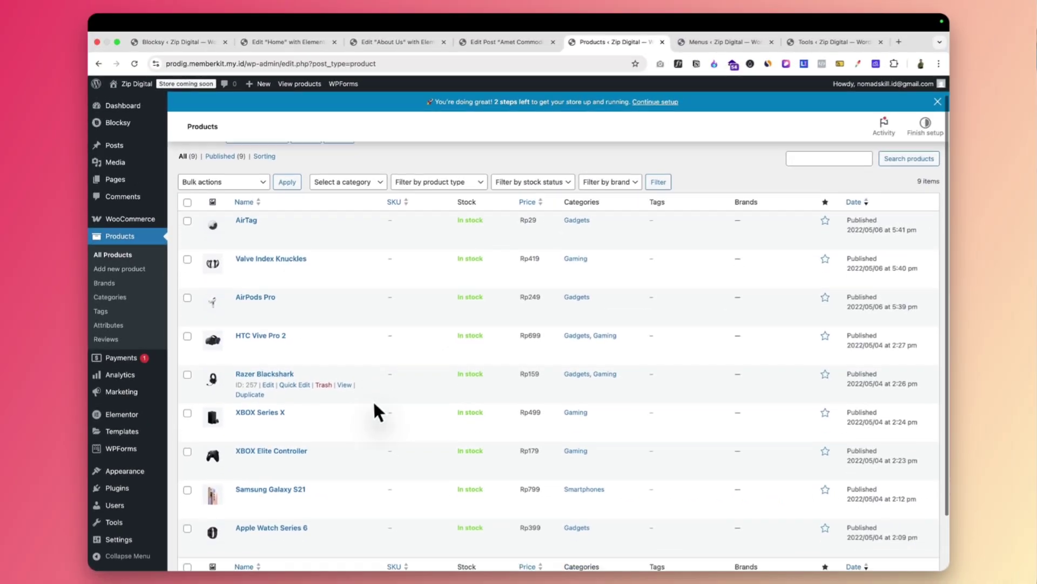
{"action": "scroll", "coordinate": [372, 400], "scroll_direction": "down", "scroll_amount": 2}
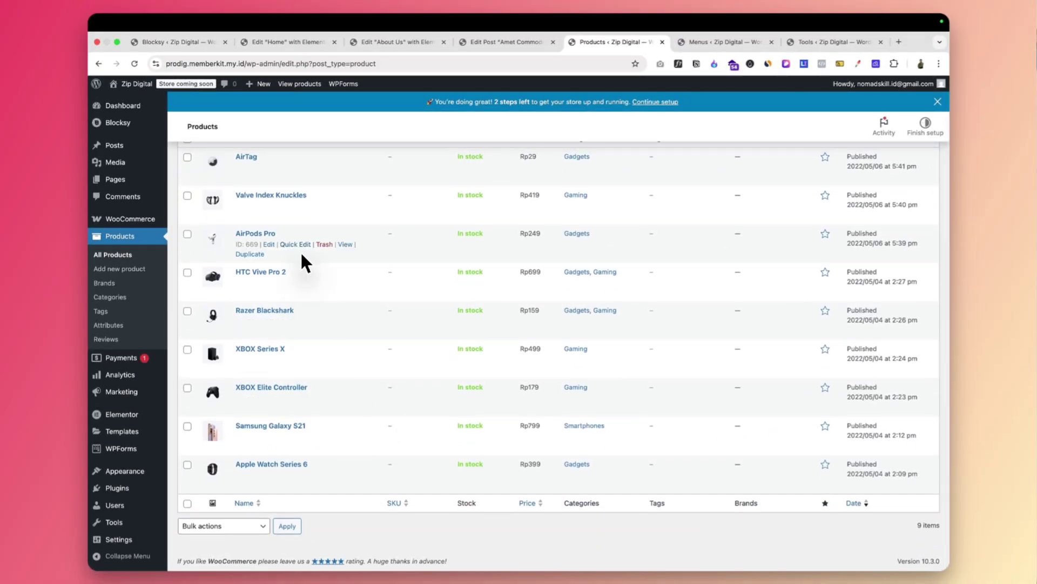
{"action": "scroll", "coordinate": [301, 252], "scroll_direction": "up", "scroll_amount": 3}
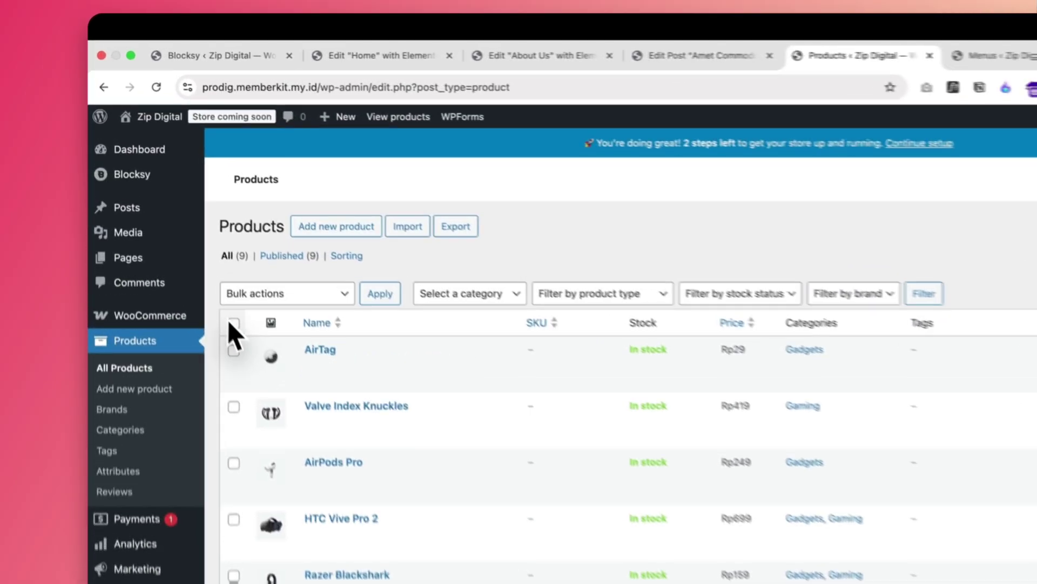
- Select all products in the list and choose the Move to Trash bulk action
{"action": "left_click", "coordinate": [187, 224]}
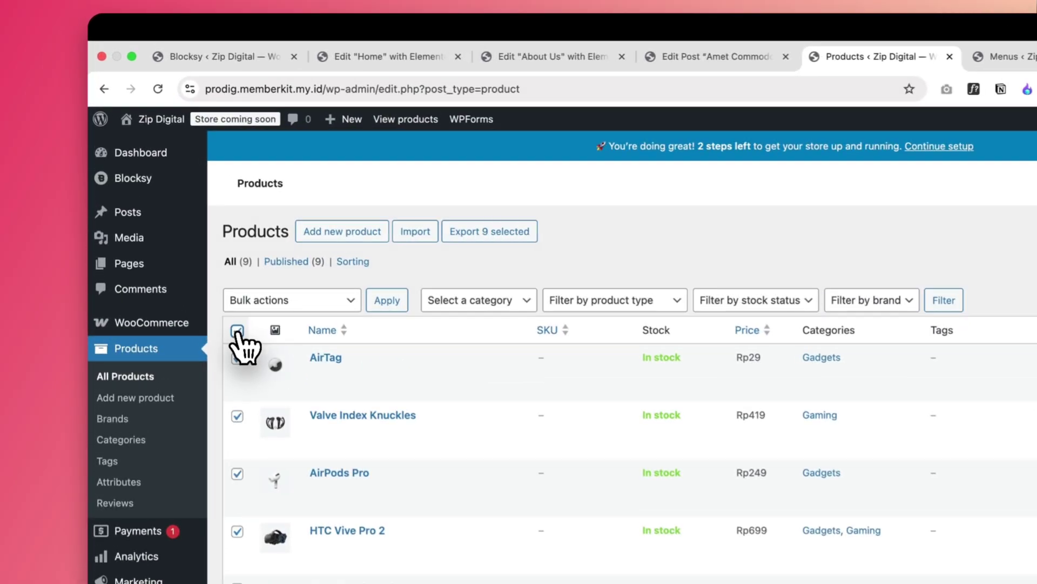
{"action": "left_click", "coordinate": [298, 300]}
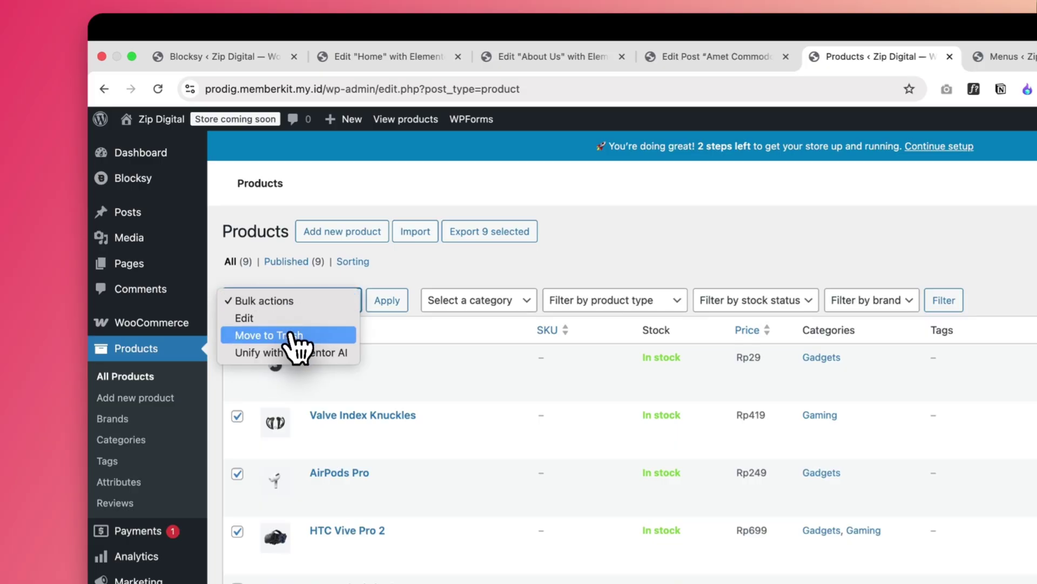
{"action": "left_click", "coordinate": [292, 336]}
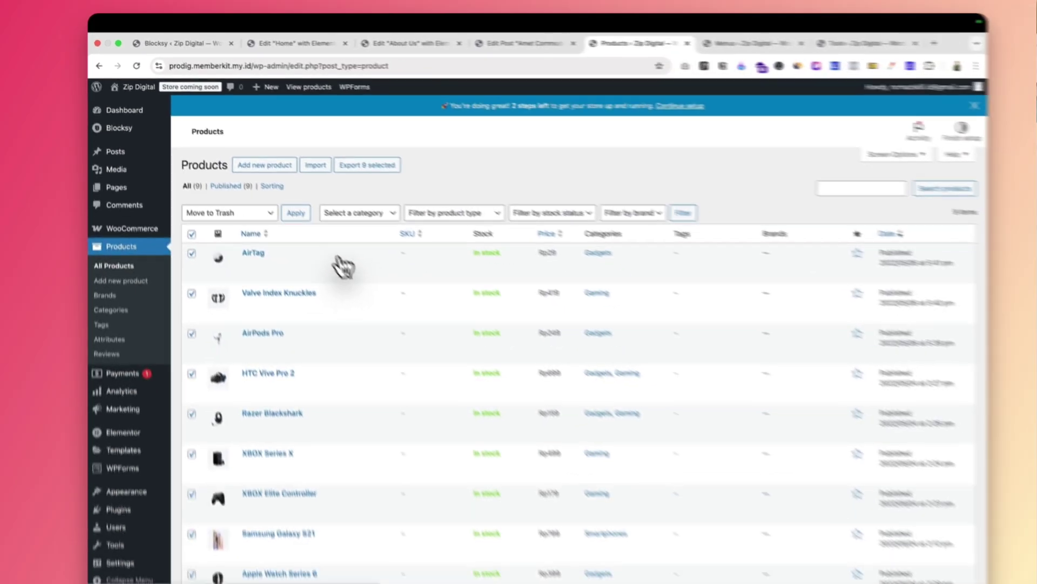
- Create a new product named "Cat with sunglass" and paste the copied placeholder text as its product description
{"action": "mouse_move", "coordinate": [298, 270]}
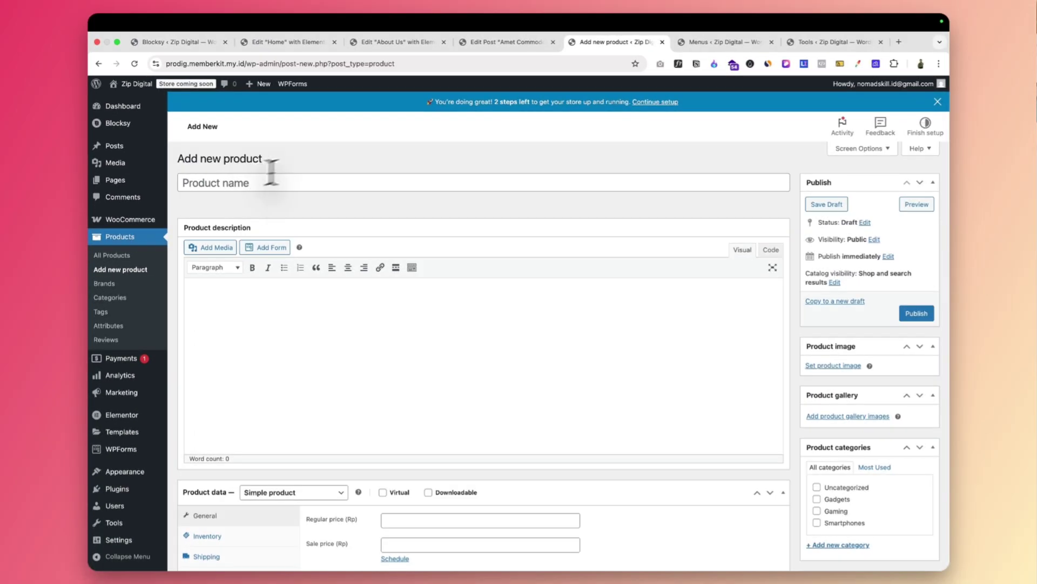
{"action": "left_click", "coordinate": [246, 183]}
{"action": "type", "text": "Cat with sunglass"}
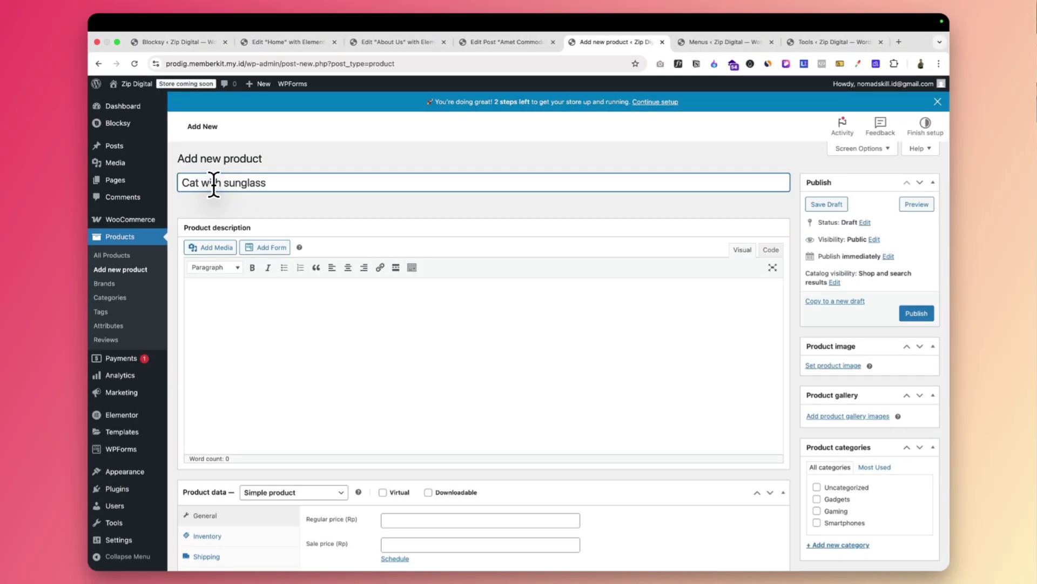
{"action": "scroll", "coordinate": [426, 293], "scroll_direction": "down", "scroll_amount": 2}
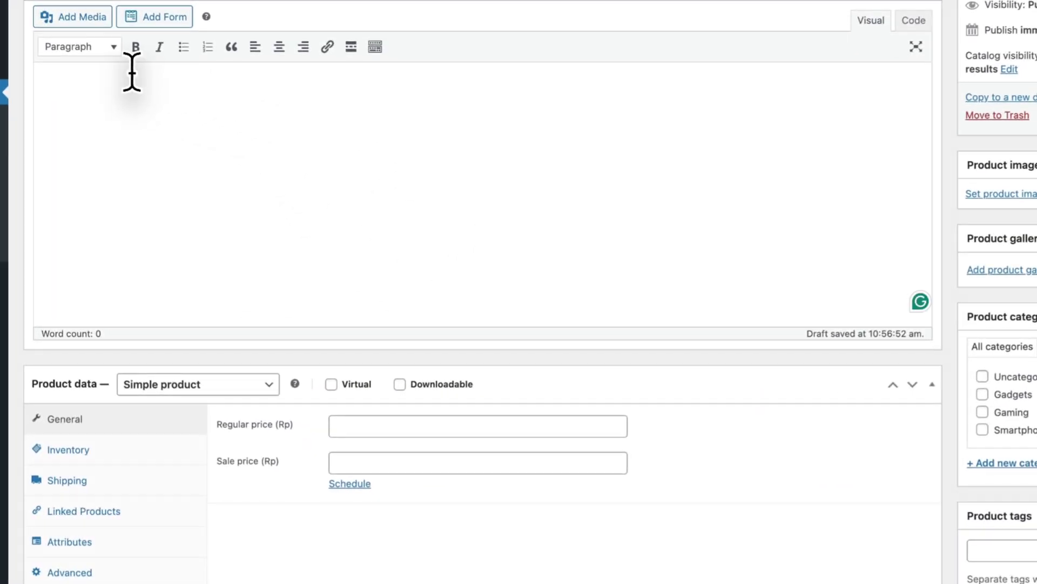
{"action": "left_click", "coordinate": [132, 72]}
{"action": "key", "text": "ctrl+v"}
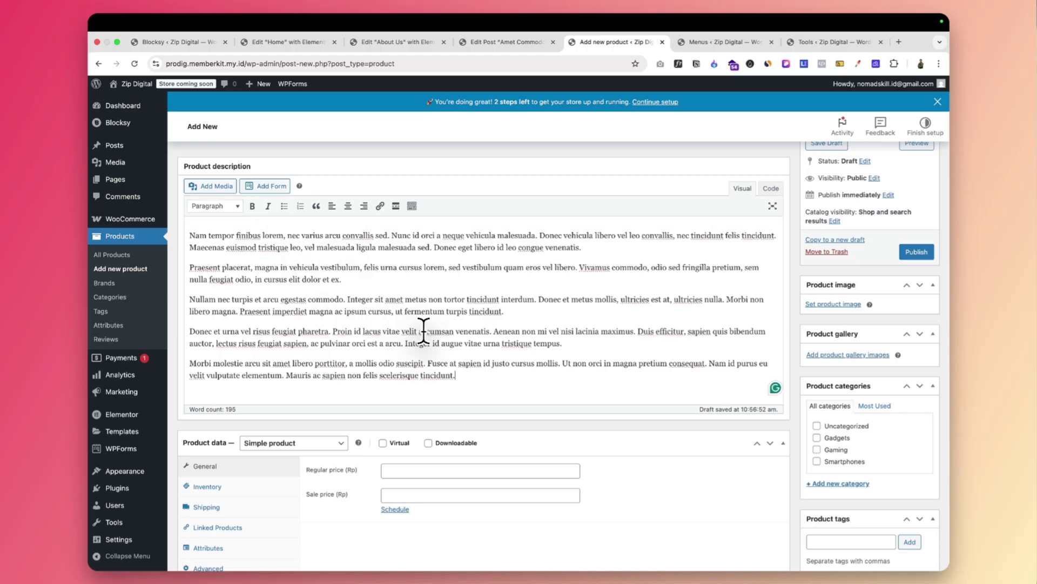
- Mark the simple product as Virtual and Downloadable, and set its regular price to 99000
{"action": "scroll", "coordinate": [424, 330], "scroll_direction": "down", "scroll_amount": 2}
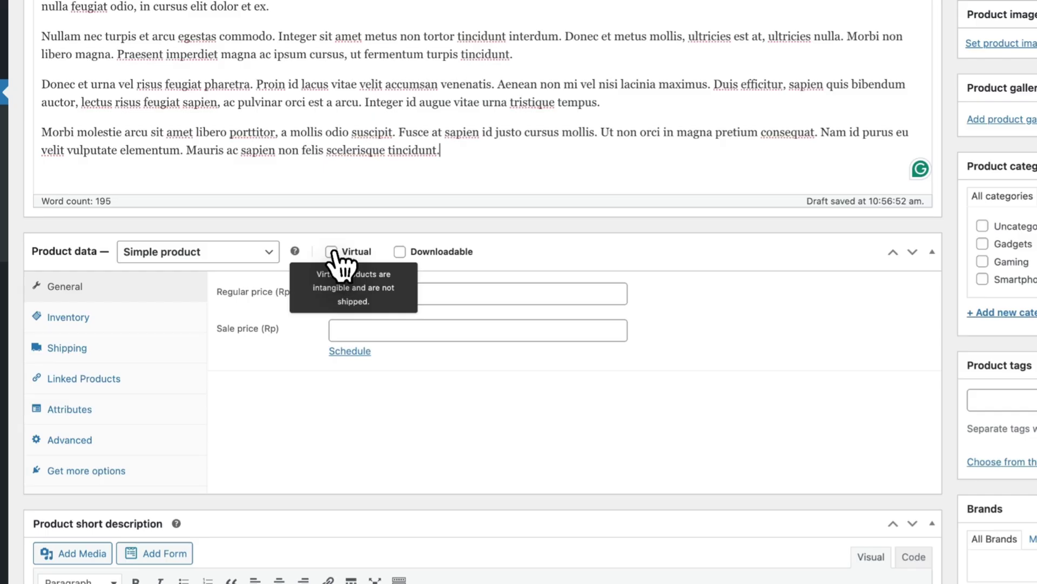
{"action": "left_click", "coordinate": [385, 343]}
{"action": "left_click", "coordinate": [399, 252]}
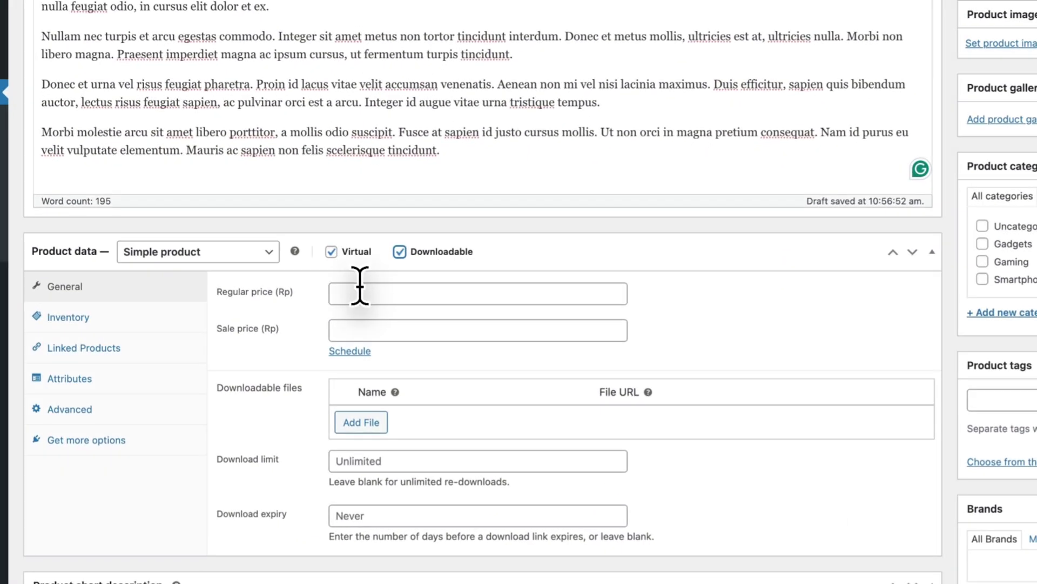
{"action": "left_click", "coordinate": [402, 365]}
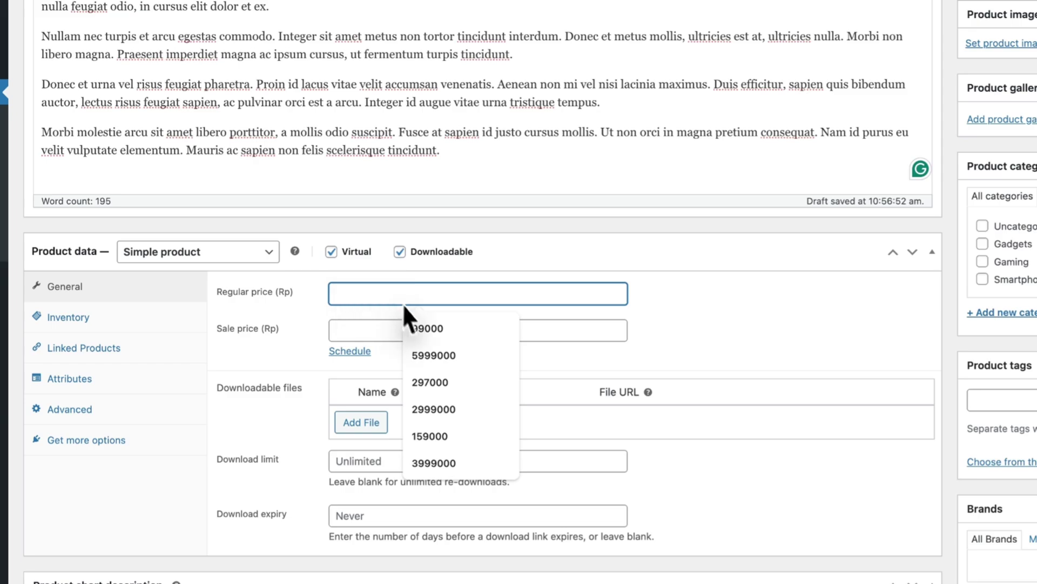
{"action": "left_click", "coordinate": [421, 327]}
- Add a downloadable file to the product, using the red sunset farmland image (New-Project) from the media library as its file URL
{"action": "scroll", "coordinate": [672, 330], "scroll_direction": "down", "scroll_amount": 3}
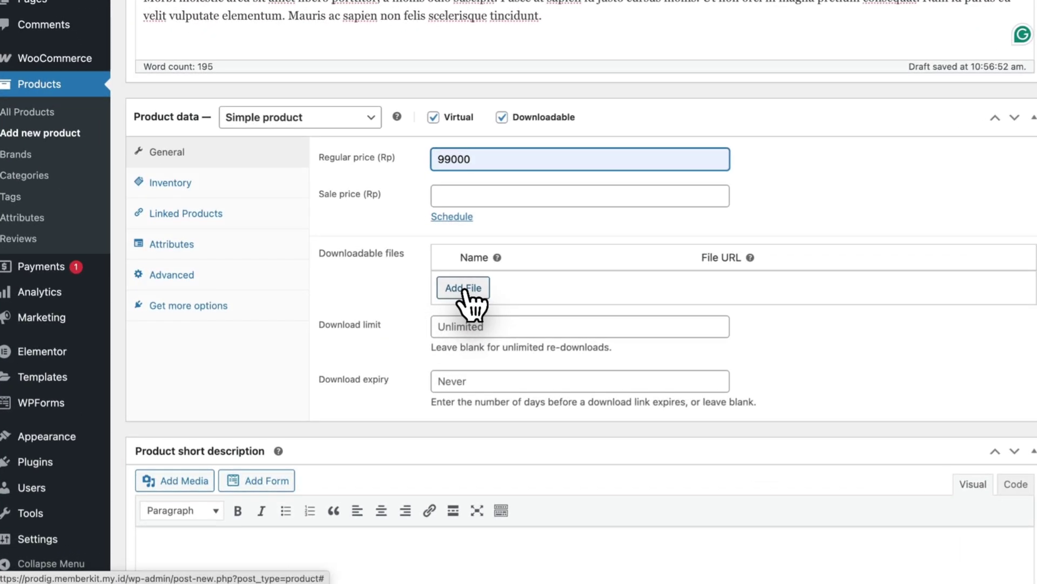
{"action": "left_click", "coordinate": [404, 373]}
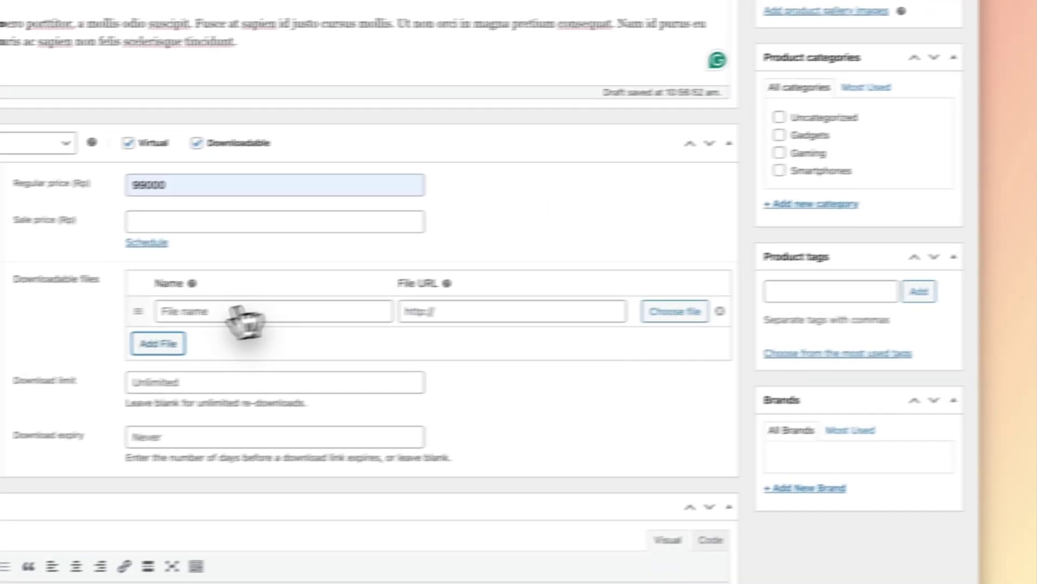
{"action": "left_click", "coordinate": [983, 285]}
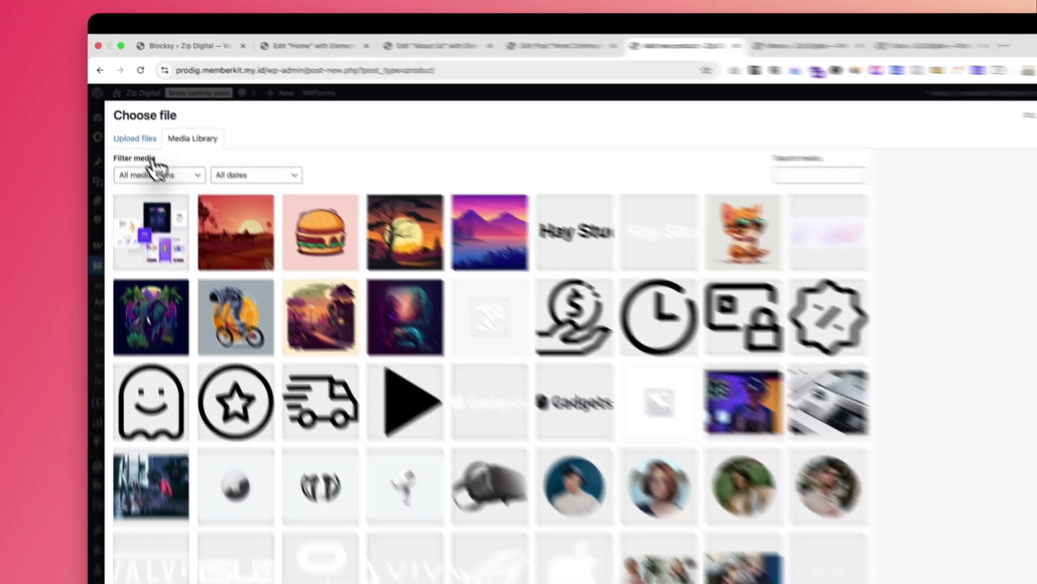
{"action": "left_click", "coordinate": [134, 139]}
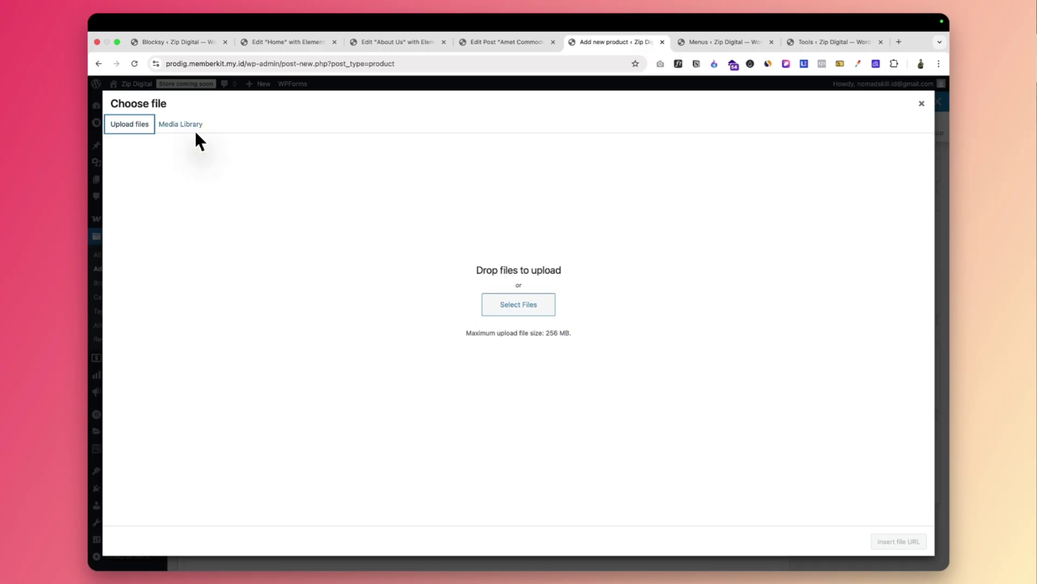
{"action": "left_click", "coordinate": [189, 128]}
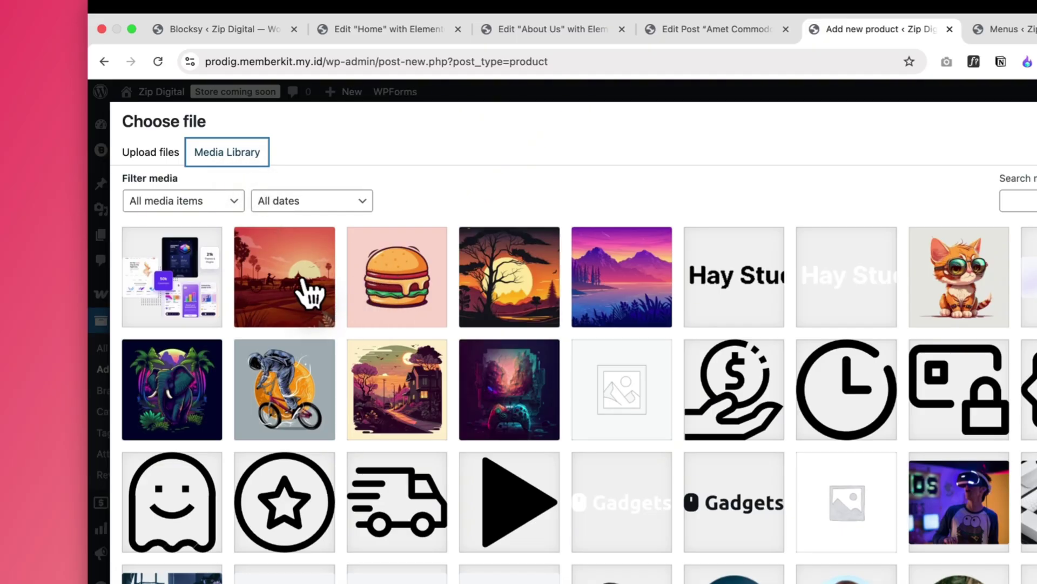
{"action": "left_click", "coordinate": [306, 292]}
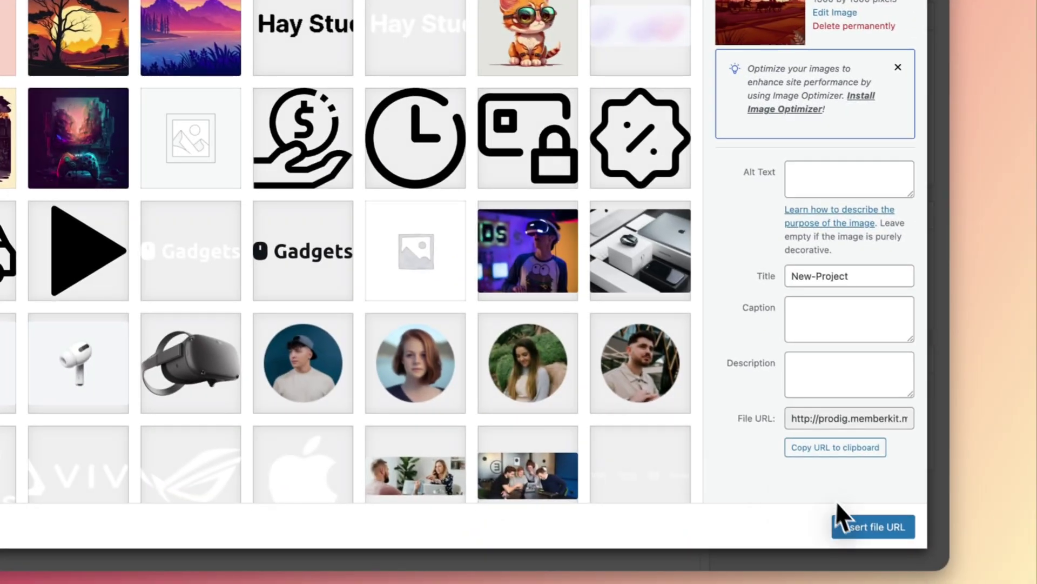
{"action": "left_click", "coordinate": [841, 523]}
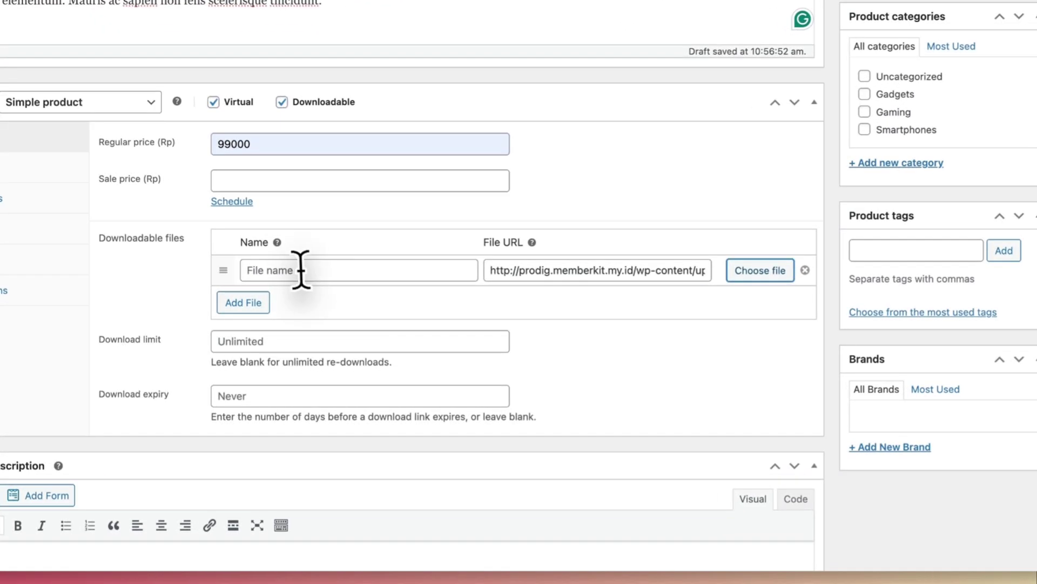
- Name the product's downloadable file "Download"
{"action": "left_click", "coordinate": [440, 369]}
{"action": "type", "text": "D"}
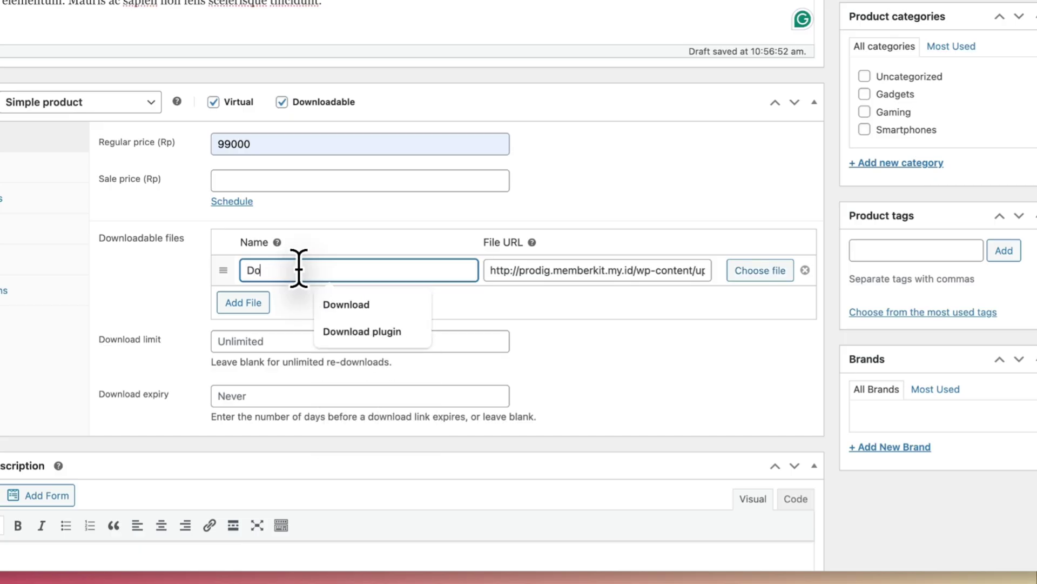
{"action": "type", "text": "oad"}
{"action": "left_click", "coordinate": [348, 303]}
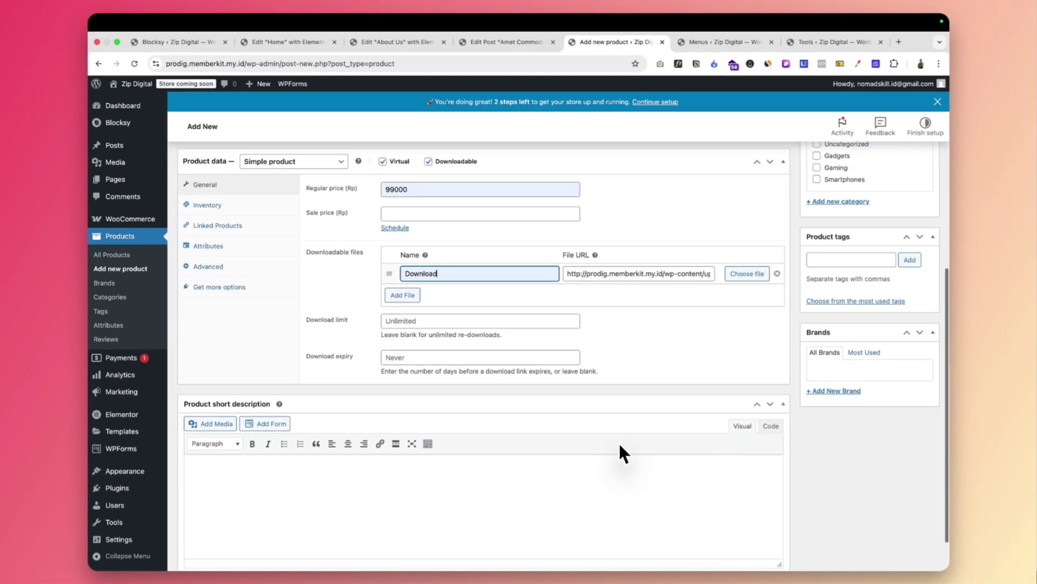
- Copy the first two paragraphs of the product description into the product short description
{"action": "scroll", "coordinate": [619, 443], "scroll_direction": "down", "scroll_amount": 2}
{"action": "left_click", "coordinate": [331, 428]}
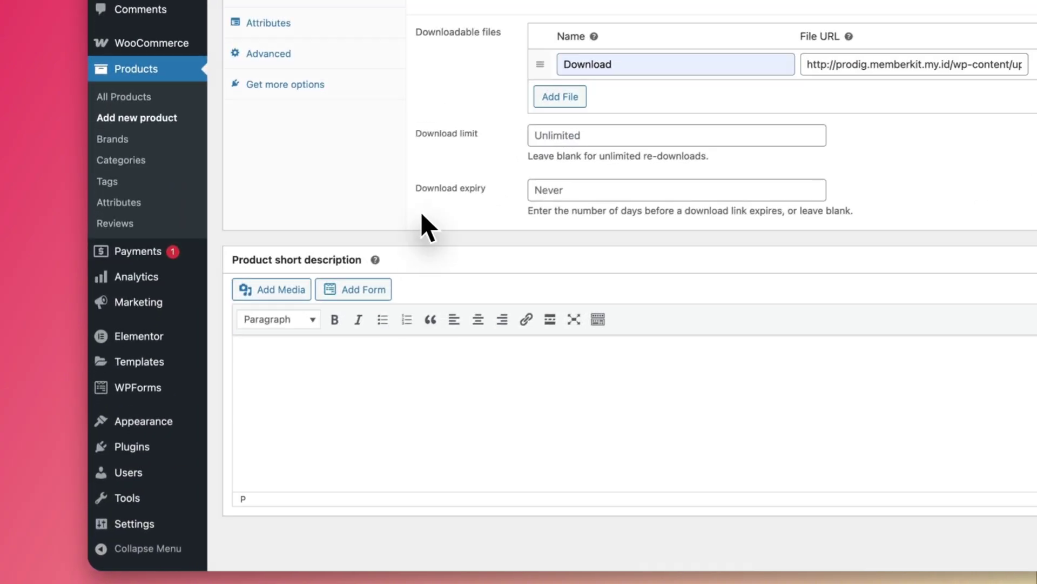
{"action": "scroll", "coordinate": [424, 227], "scroll_direction": "up", "scroll_amount": 12}
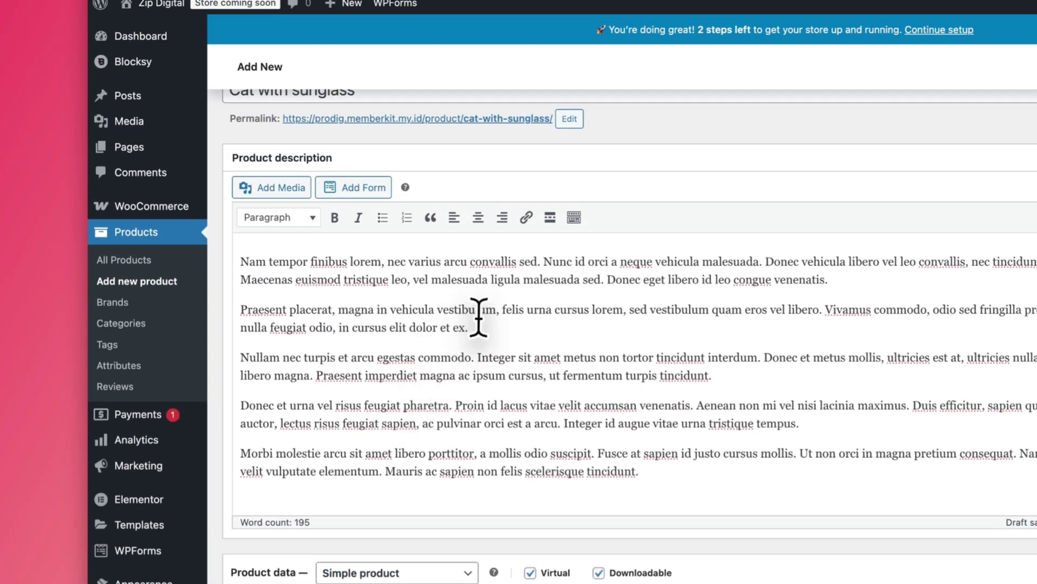
{"action": "left_click_drag", "start_coordinate": [479, 322], "coordinate": [199, 254]}
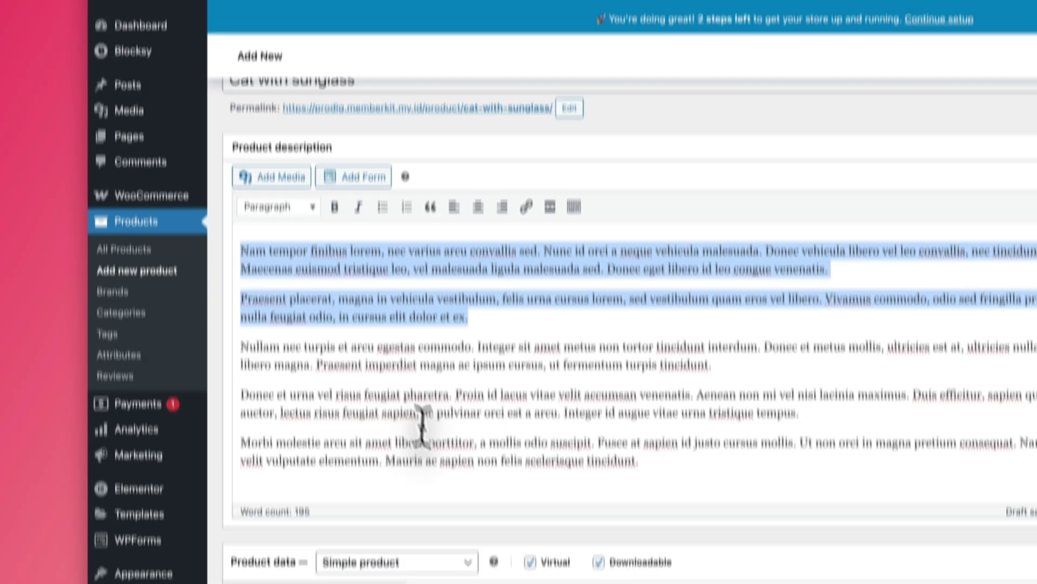
{"action": "scroll", "coordinate": [440, 323], "scroll_direction": "down", "scroll_amount": 9}
{"action": "left_click", "coordinate": [334, 344]}
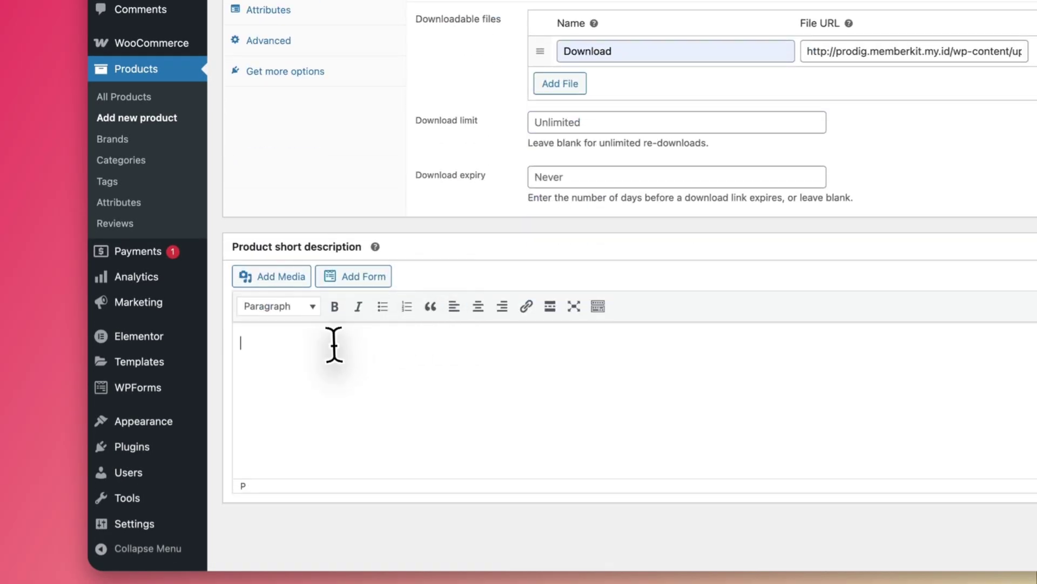
{"action": "key", "text": "ctrl+v"}
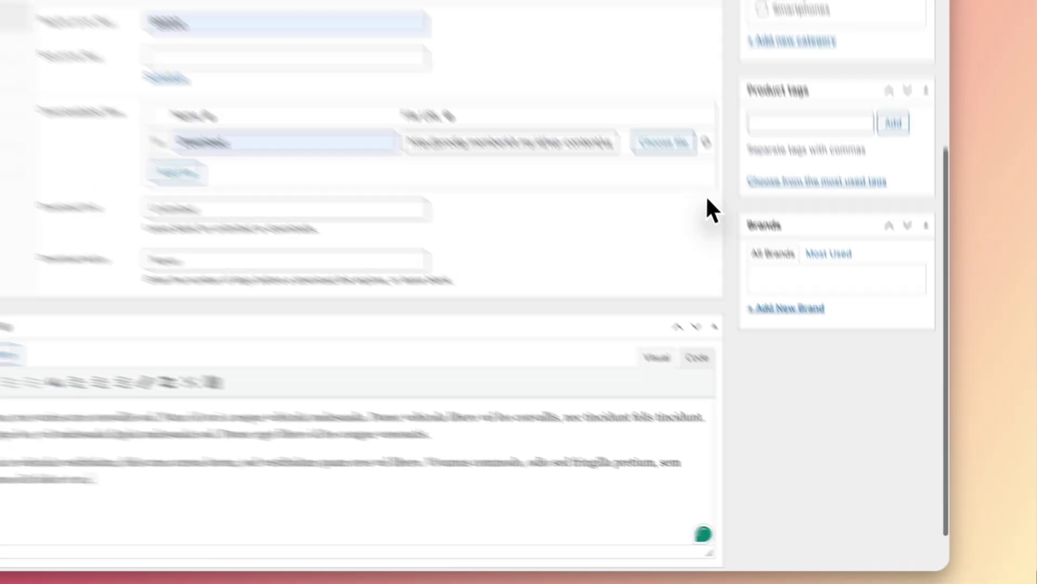
- Set the cat with sunglasses picture from the media library as the product image
{"action": "scroll", "coordinate": [719, 25], "scroll_direction": "up", "scroll_amount": 3}
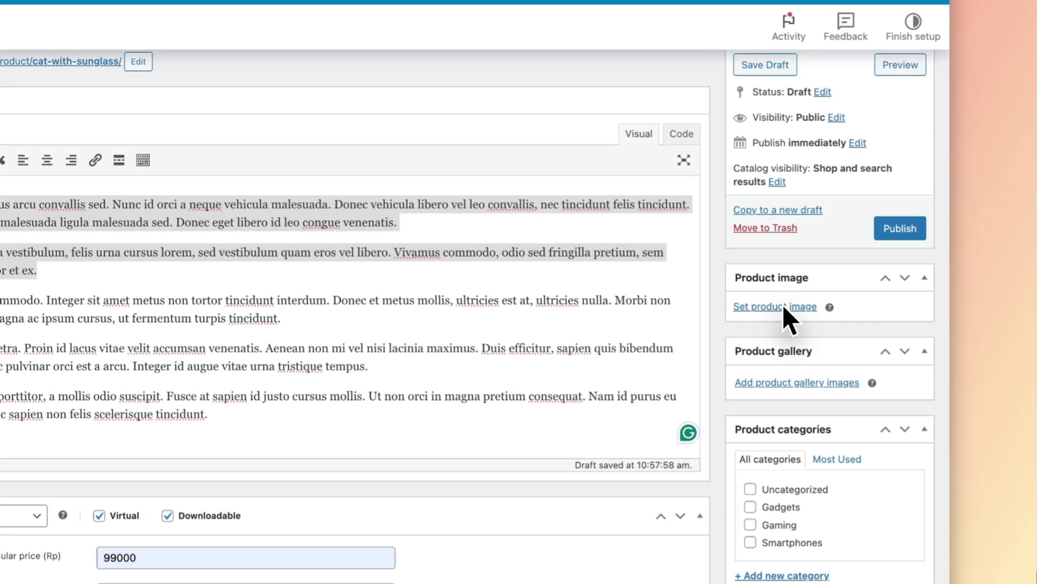
{"action": "left_click", "coordinate": [783, 306]}
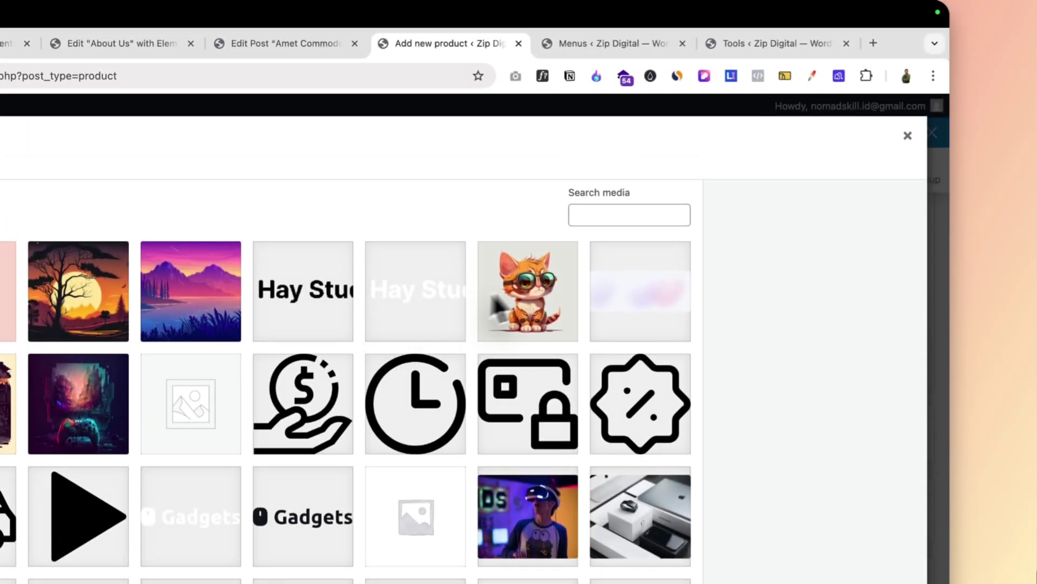
{"action": "left_click", "coordinate": [526, 287]}
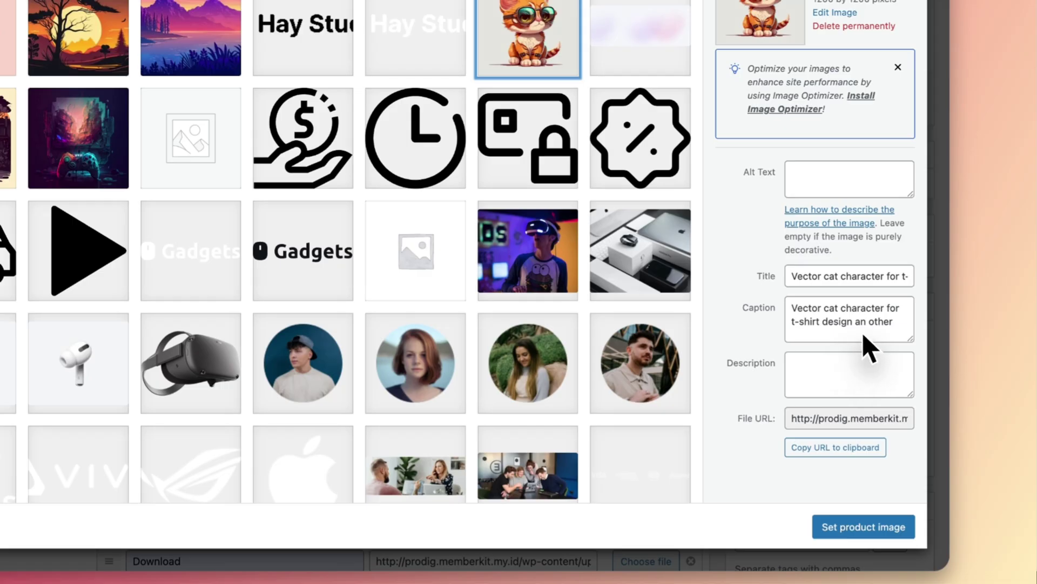
{"action": "left_click", "coordinate": [860, 534]}
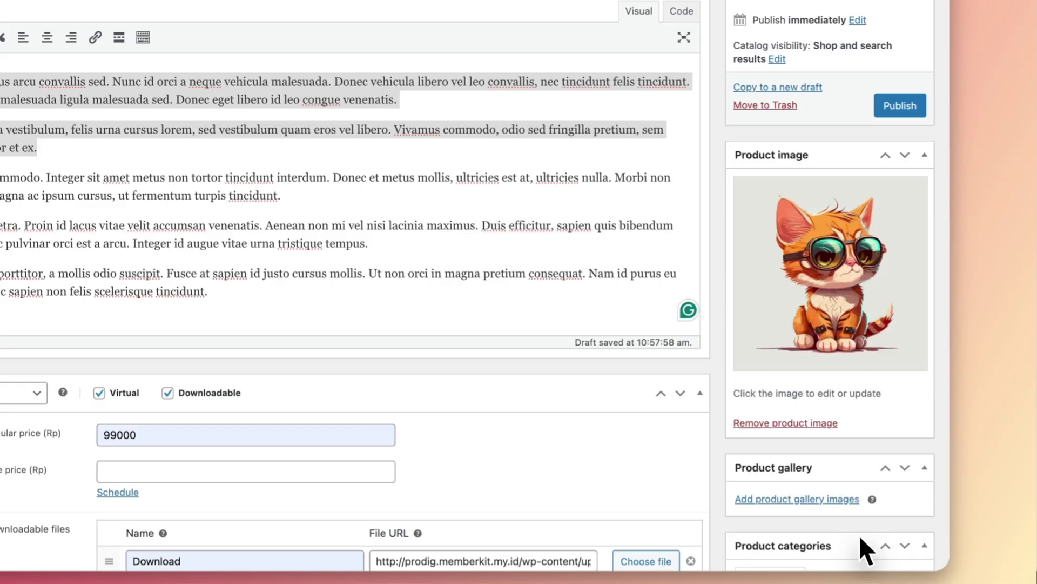
- Add the red sunset farmland, burger and orange tree-at-sunset images from the media library to the product gallery
{"action": "scroll", "coordinate": [860, 365], "scroll_direction": "down", "scroll_amount": 5}
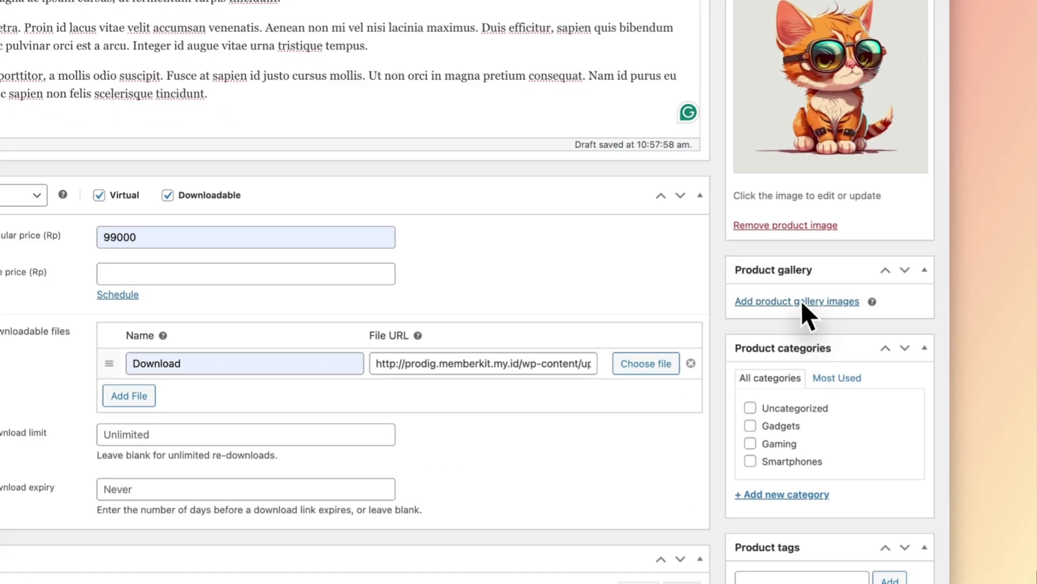
{"action": "left_click", "coordinate": [852, 355]}
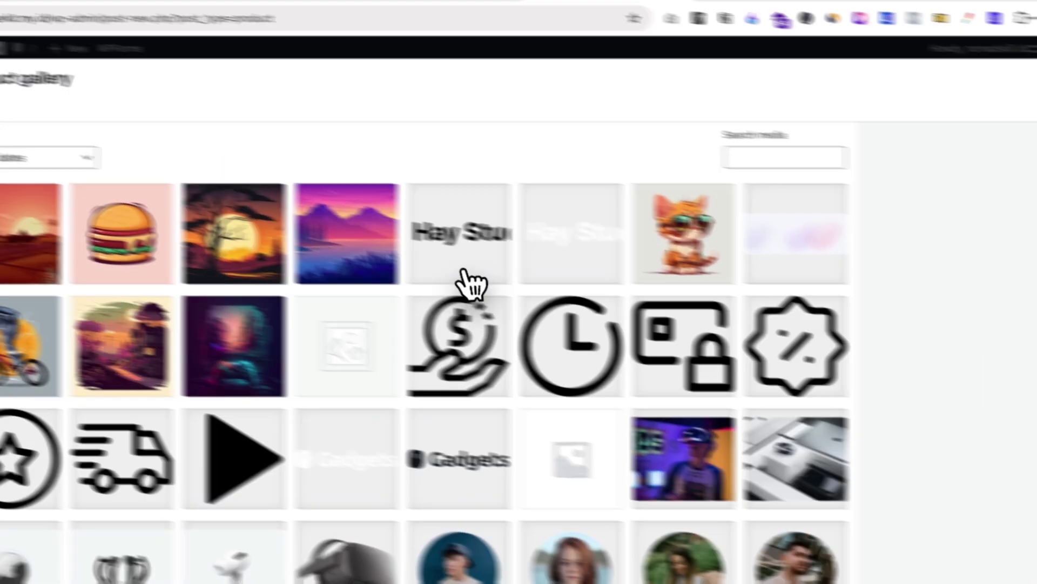
{"action": "left_click", "coordinate": [0, 96]}
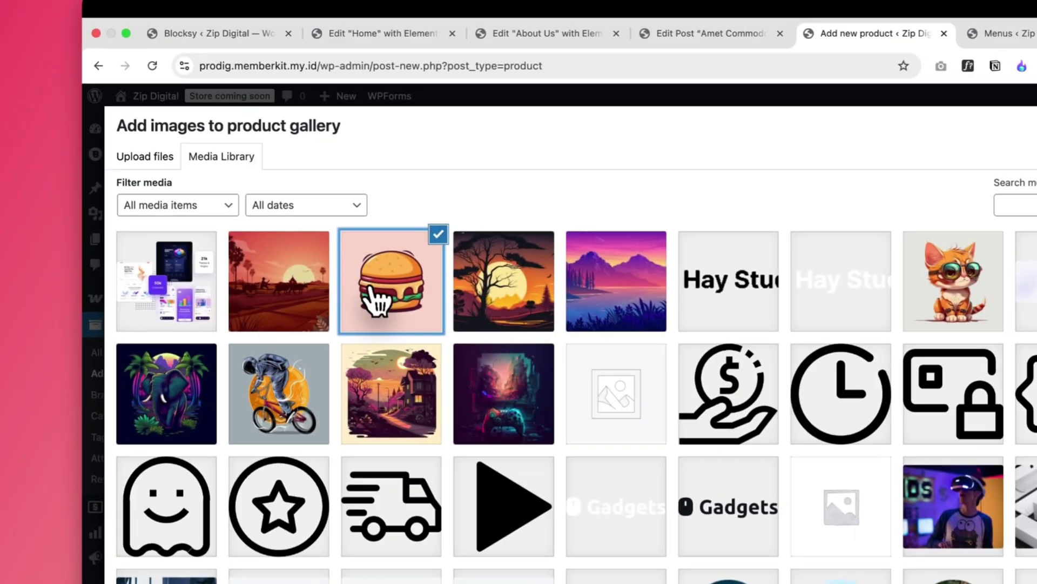
{"action": "left_click", "coordinate": [292, 305]}
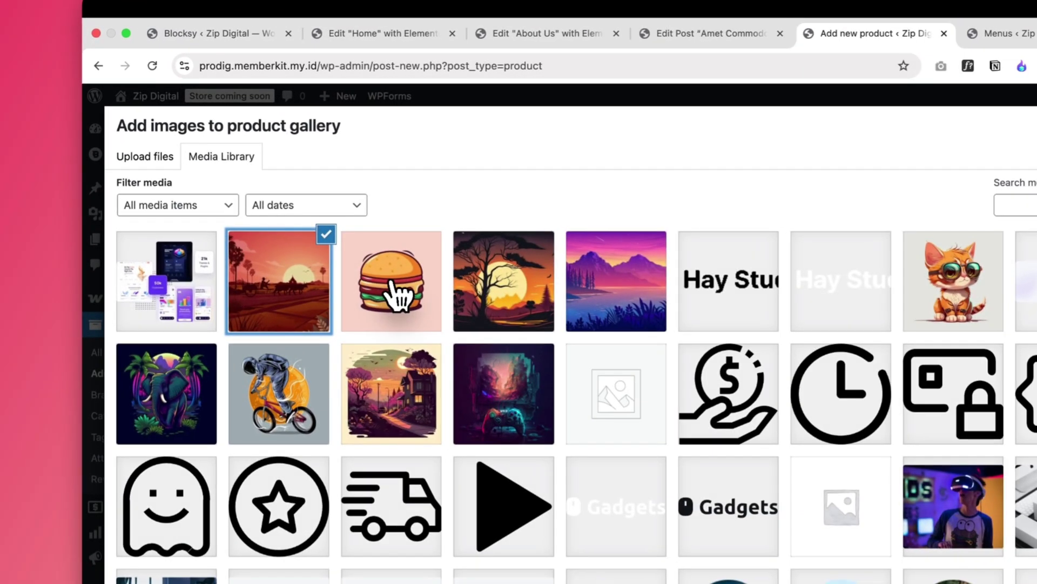
{"action": "left_click", "coordinate": [300, 216]}
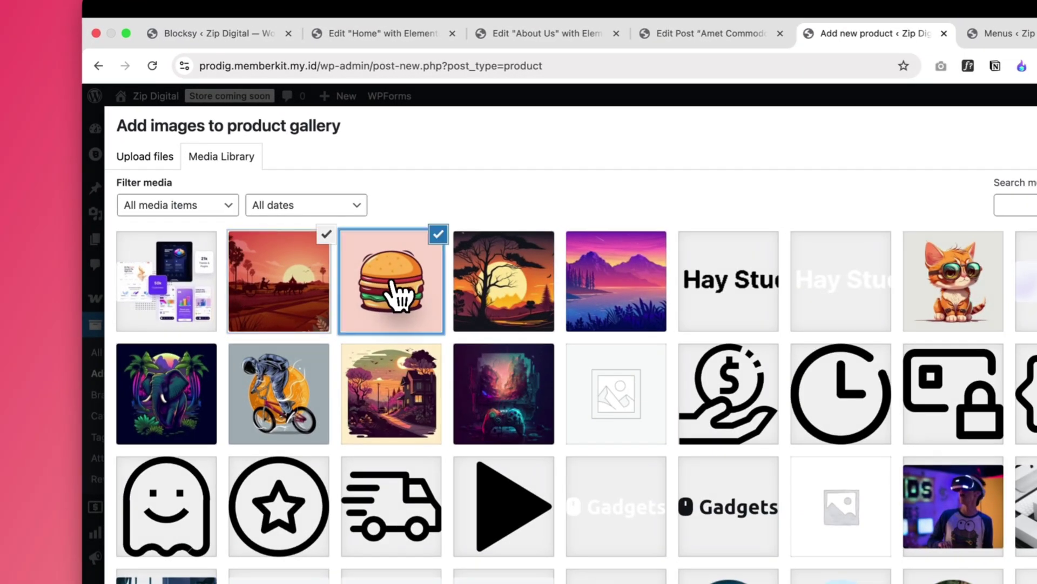
{"action": "left_click", "coordinate": [500, 289]}
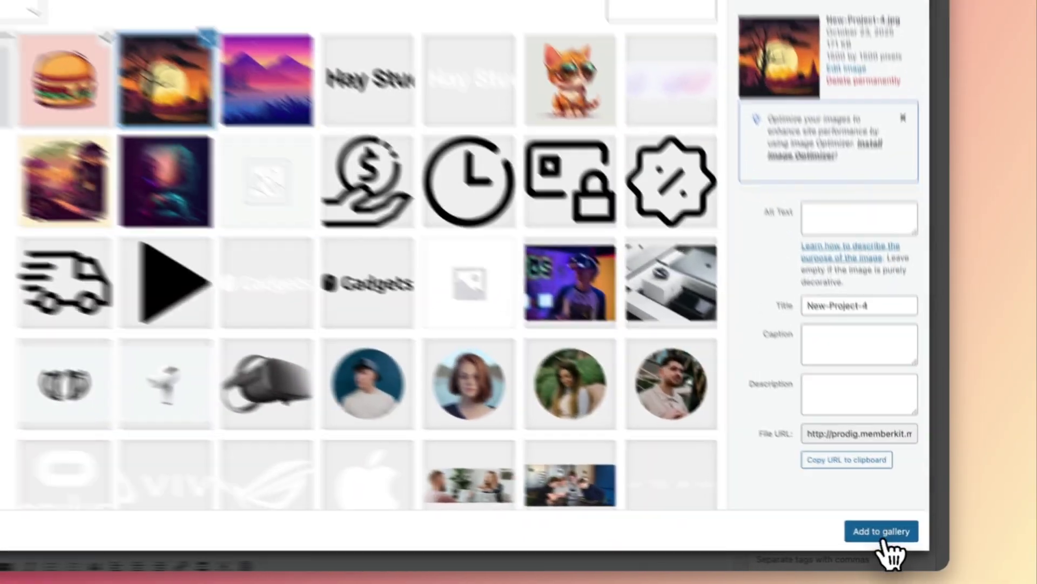
{"action": "left_click", "coordinate": [881, 532]}
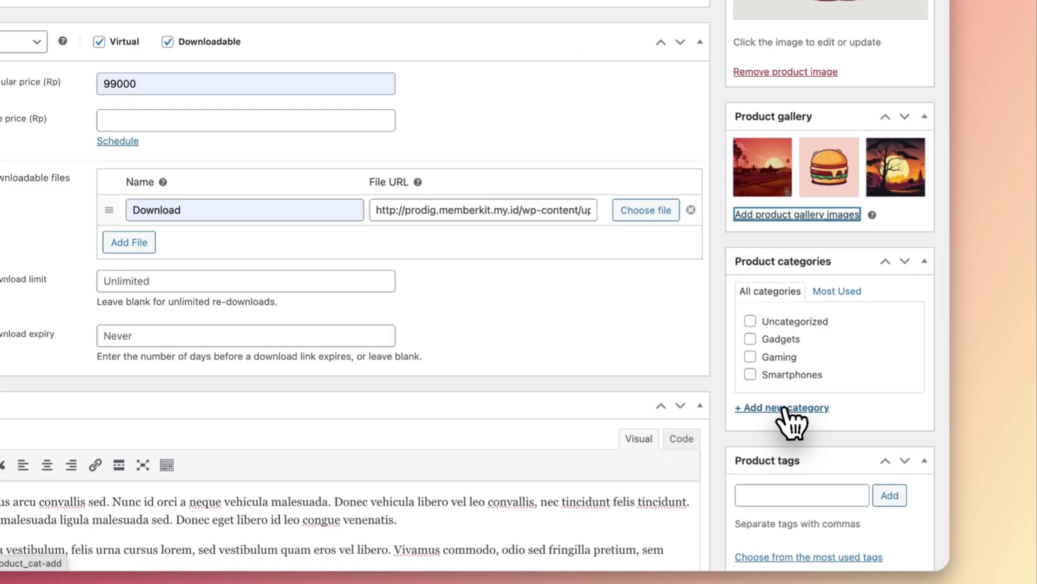
- Create a new product category named "Illustration" for this product, without a parent category
{"action": "left_click", "coordinate": [840, 464]}
{"action": "type", "text": "Illustration"}
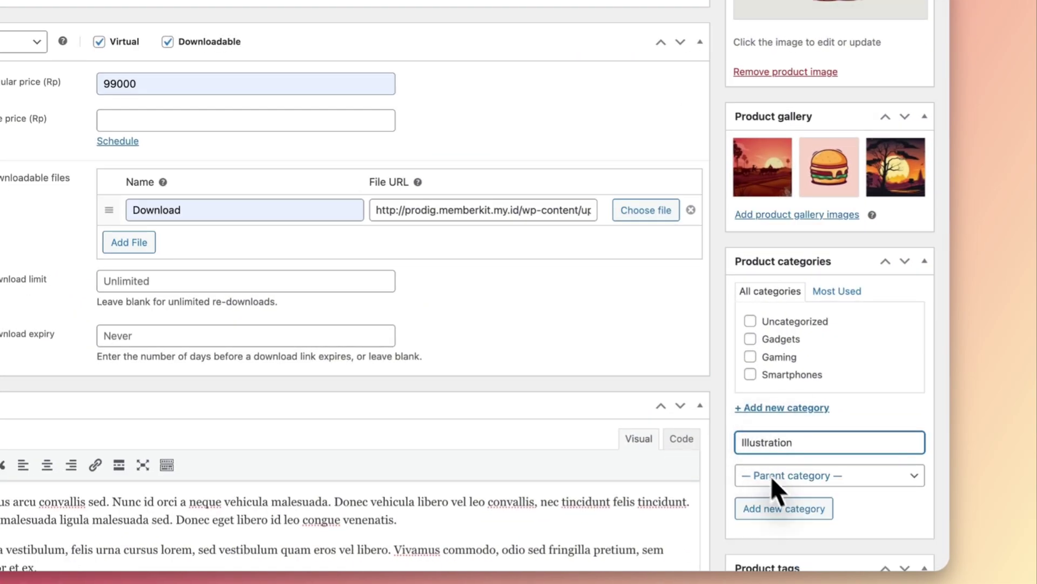
{"action": "left_click", "coordinate": [784, 508]}
- Publish the "Cat with sunglass" product
{"action": "scroll", "coordinate": [838, 360], "scroll_direction": "down", "scroll_amount": 5}
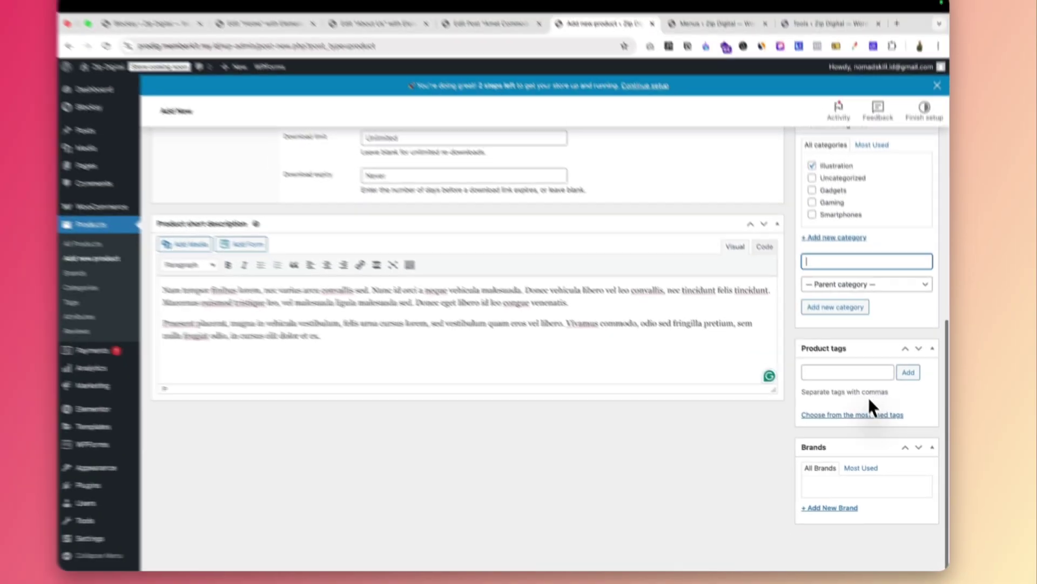
{"action": "scroll", "coordinate": [843, 342], "scroll_direction": "up", "scroll_amount": 5}
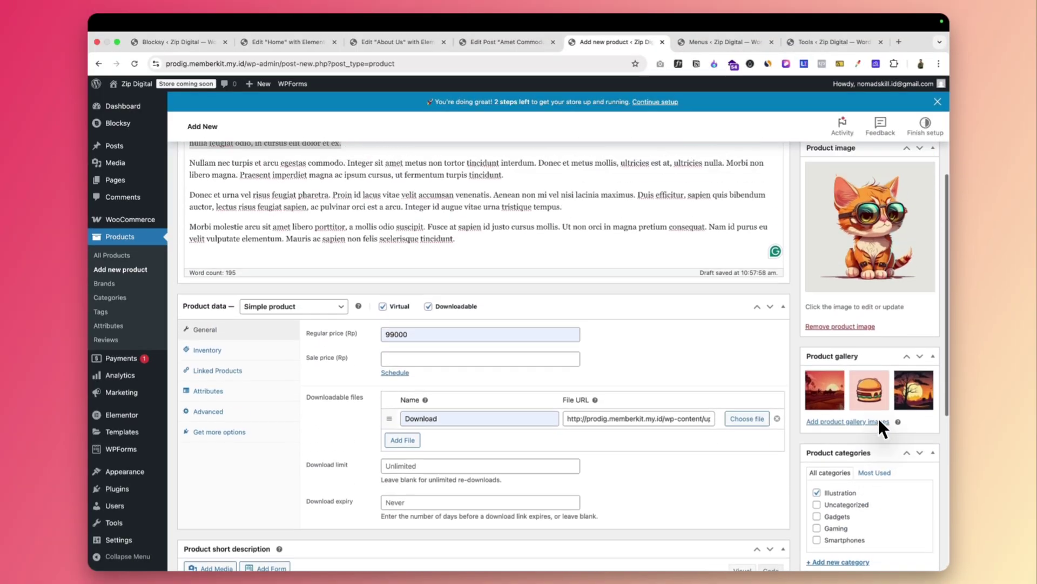
{"action": "scroll", "coordinate": [881, 390], "scroll_direction": "up", "scroll_amount": 5}
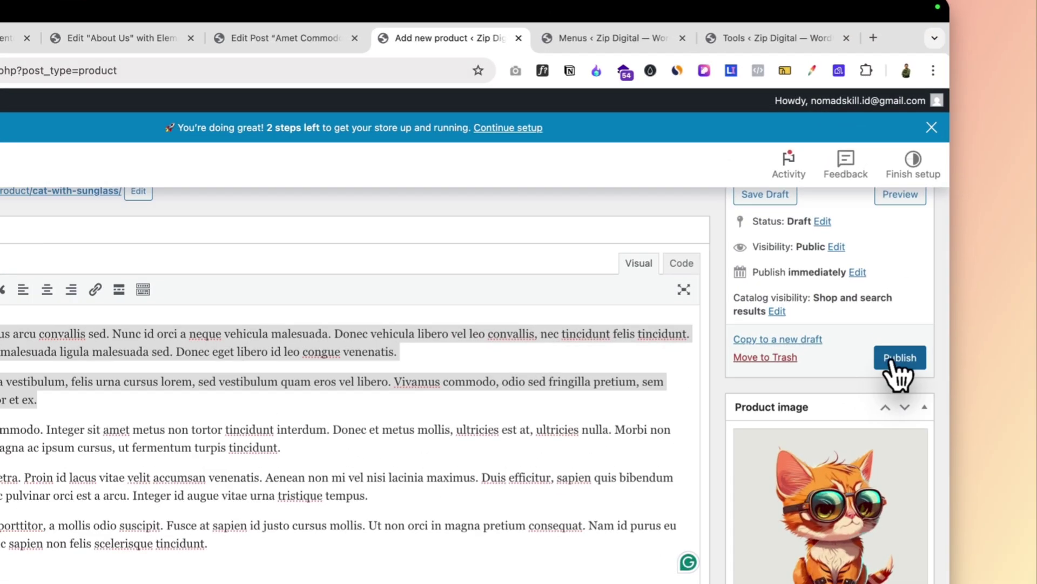
{"action": "left_click", "coordinate": [916, 256]}
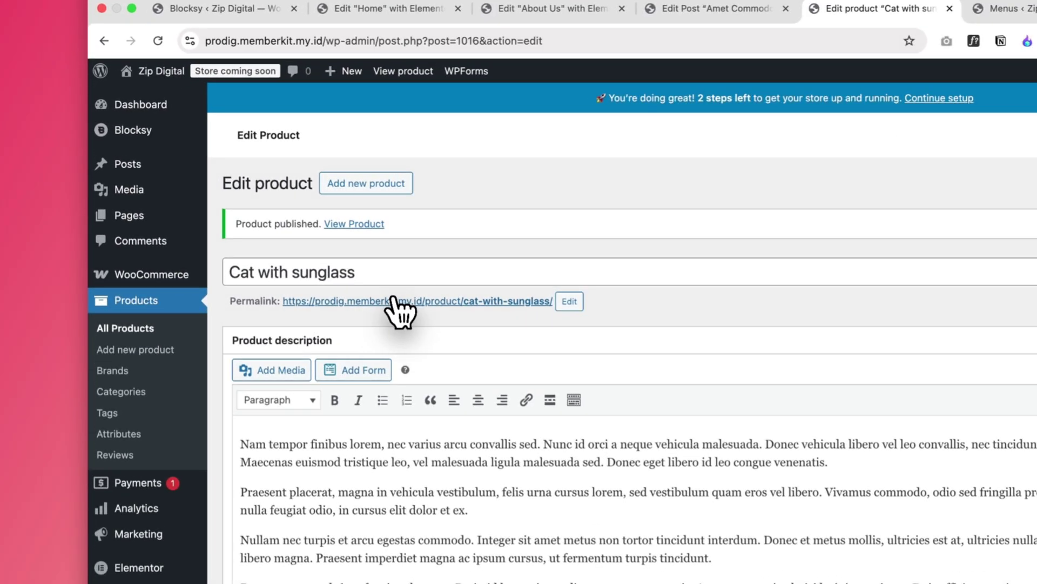
- Open the published product's permalink in a new tab and review its title, price, short description, images and category
{"action": "right_click", "coordinate": [394, 298]}
{"action": "left_click", "coordinate": [425, 304]}
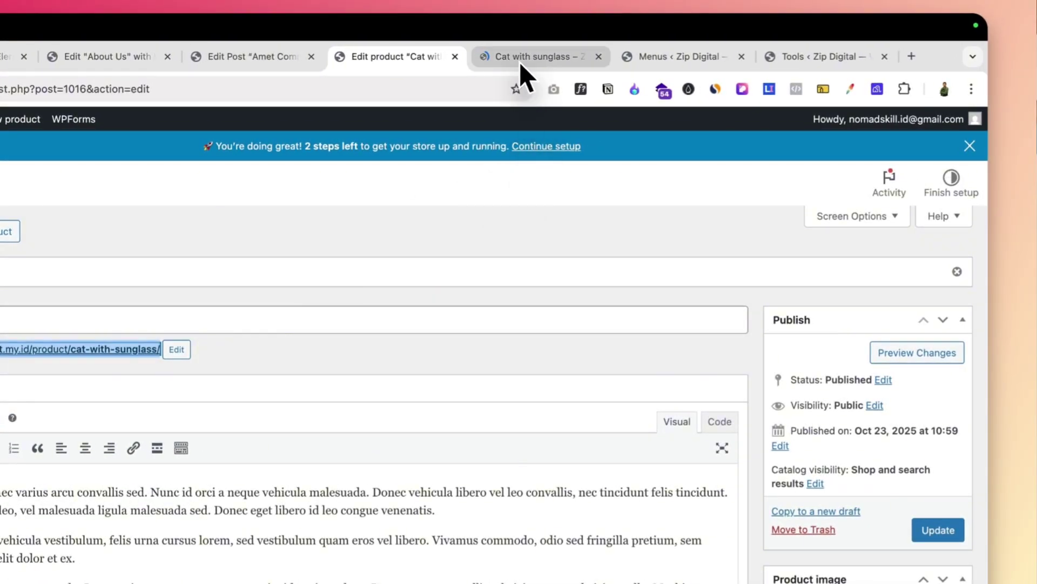
{"action": "left_click", "coordinate": [519, 59]}
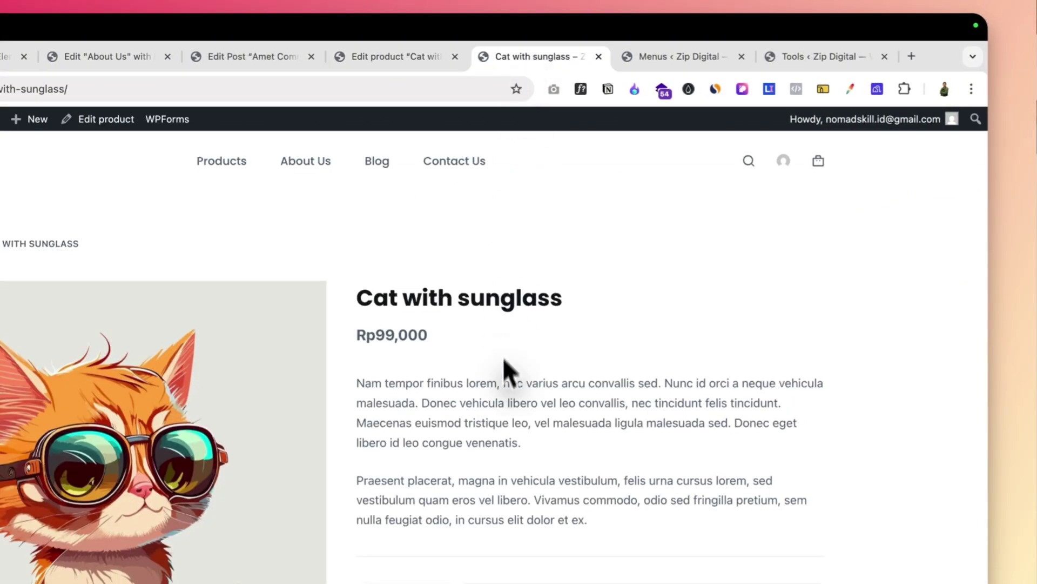
{"action": "scroll", "coordinate": [502, 371], "scroll_direction": "down", "scroll_amount": 3}
{"action": "scroll", "coordinate": [501, 373], "scroll_direction": "up", "scroll_amount": 2}
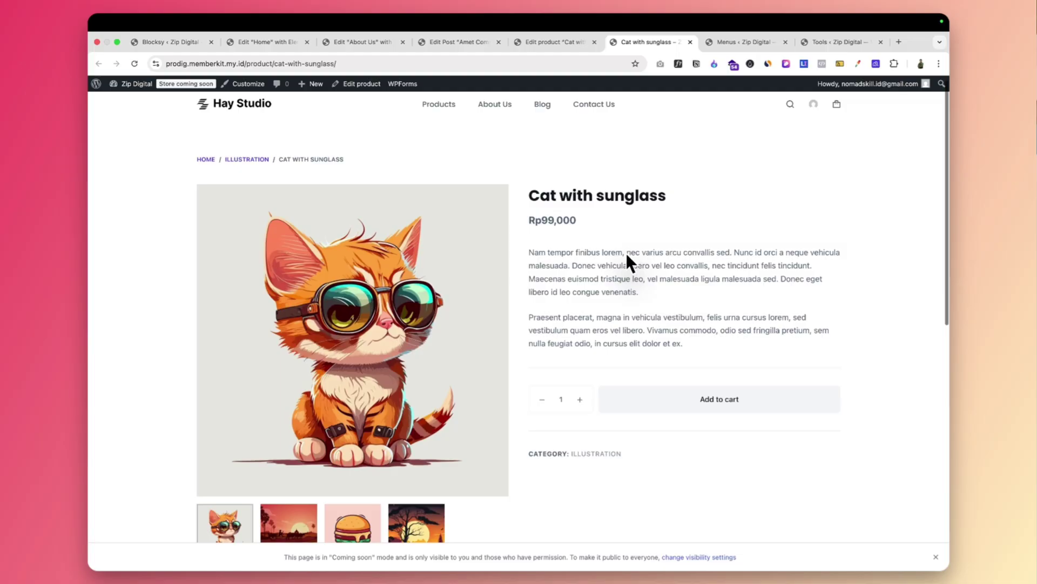
{"action": "scroll", "coordinate": [627, 256], "scroll_direction": "down", "scroll_amount": 1}
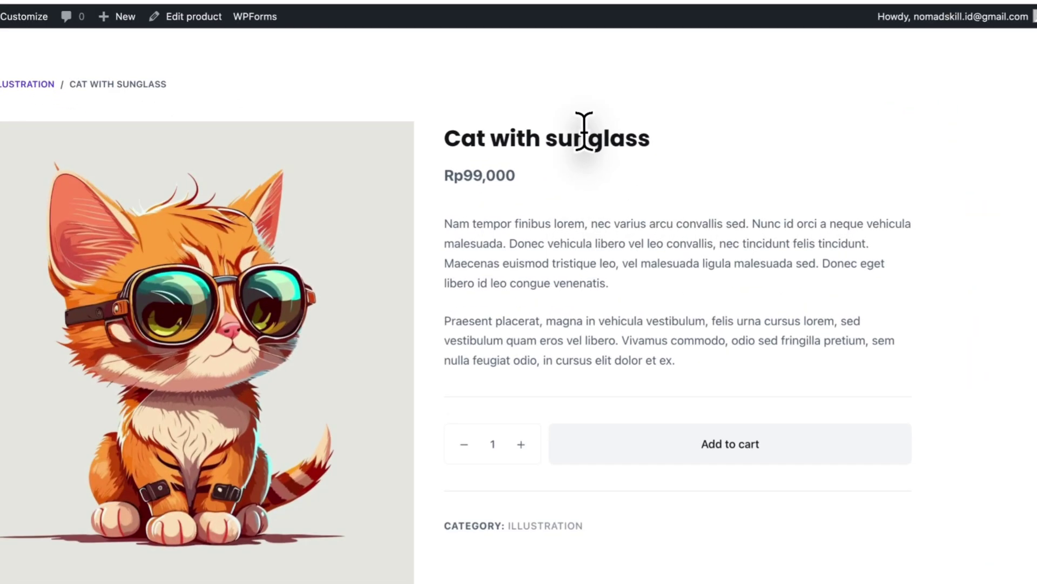
{"action": "left_click_drag", "start_coordinate": [584, 131], "coordinate": [505, 138]}
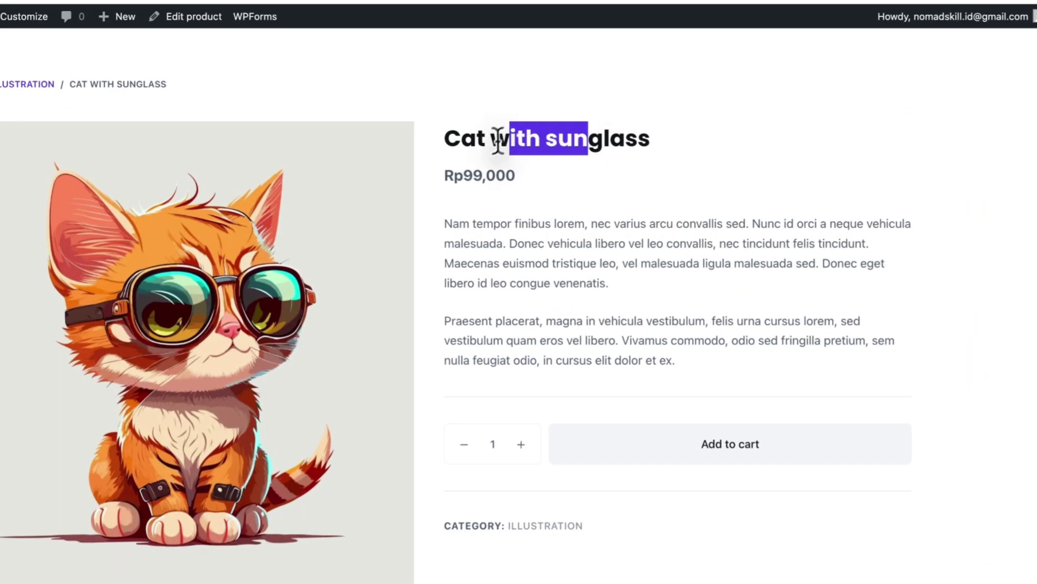
- Check the "Cat with sunglass" product's price and description, and view its farmland, burger and tree-at-sunset gallery images
{"action": "left_click_drag", "start_coordinate": [454, 175], "coordinate": [486, 176]}
{"action": "left_click_drag", "start_coordinate": [470, 223], "coordinate": [559, 269]}
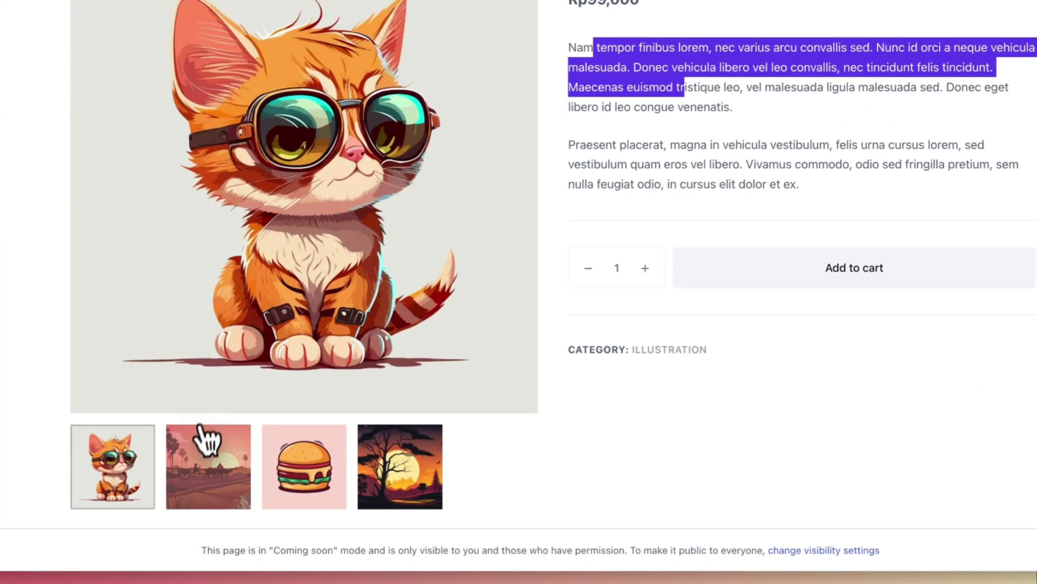
{"action": "left_click", "coordinate": [285, 508]}
{"action": "left_click", "coordinate": [297, 482]}
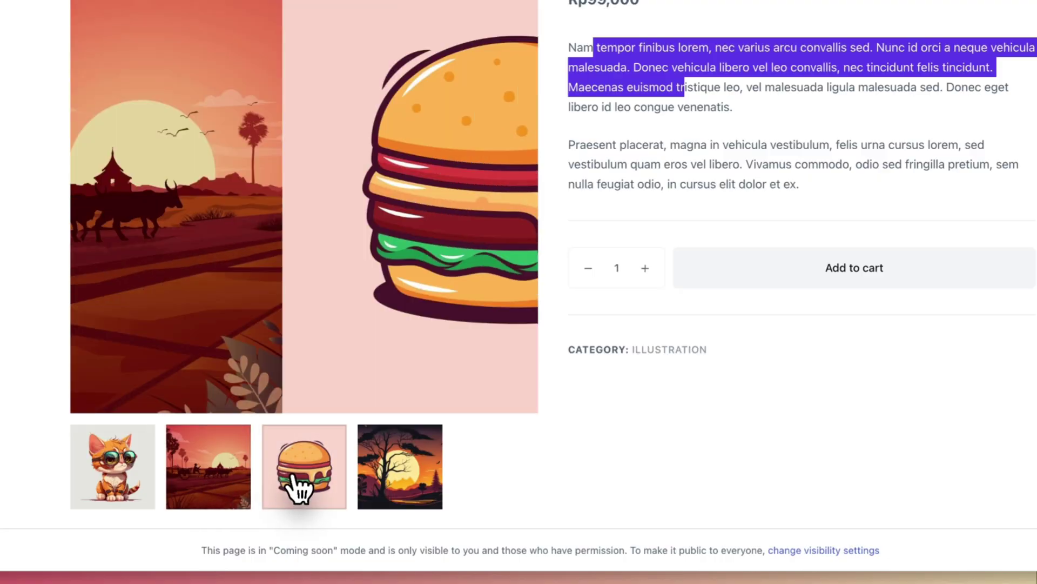
{"action": "left_click", "coordinate": [399, 485]}
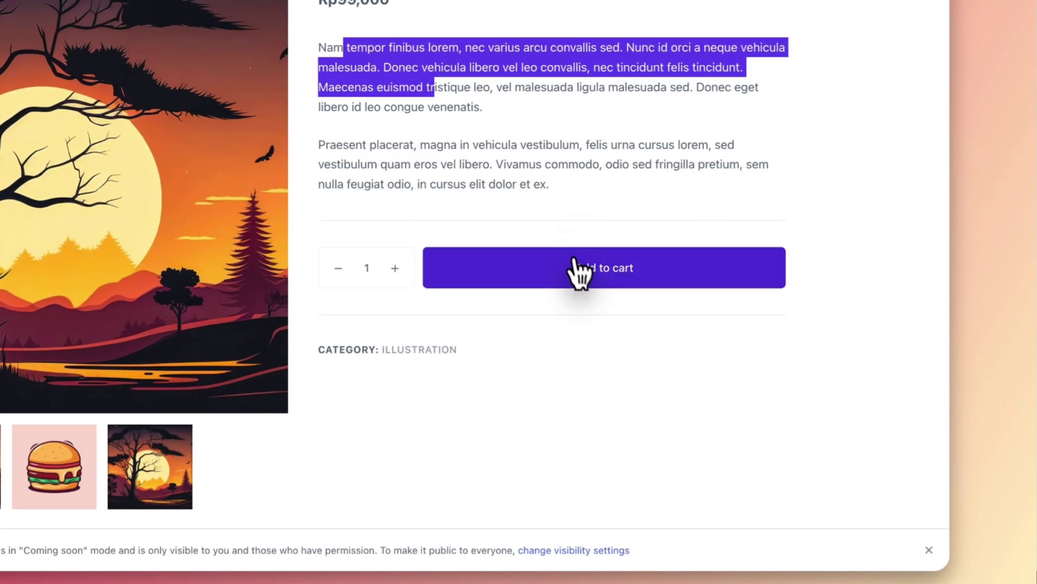
{"action": "scroll", "coordinate": [709, 402], "scroll_direction": "down", "scroll_amount": 12}
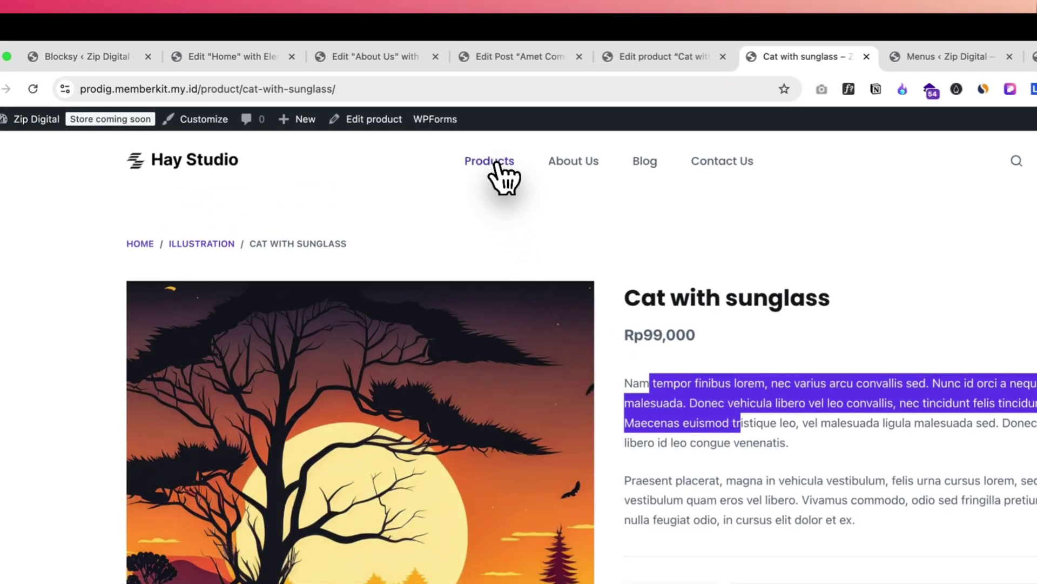
- Open the store's Products page and locate the "Cat with sunglass" listing among the demo products
{"action": "left_click", "coordinate": [443, 113]}
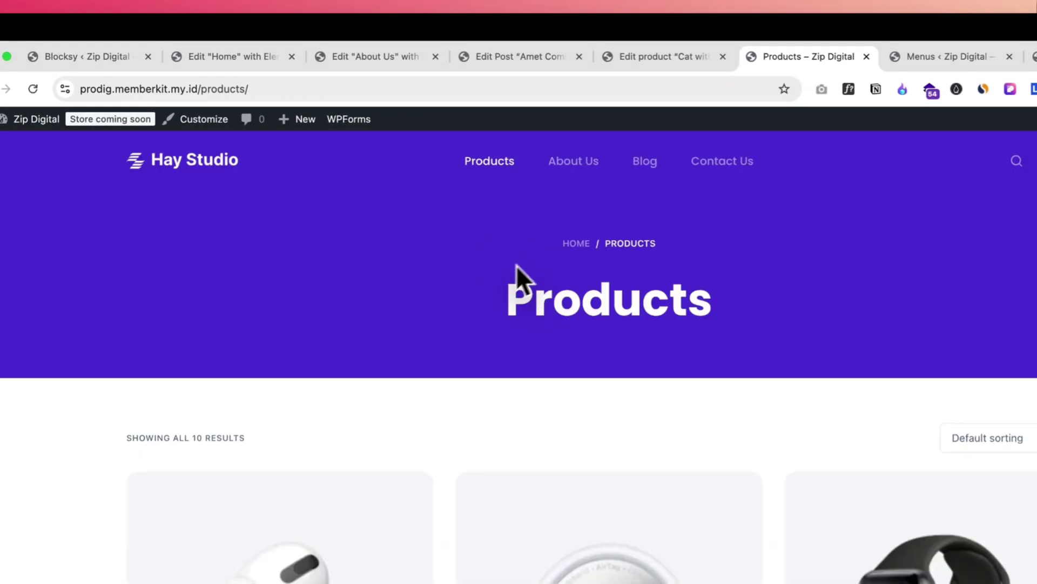
{"action": "scroll", "coordinate": [543, 462], "scroll_direction": "down", "scroll_amount": 10}
{"action": "scroll", "coordinate": [545, 463], "scroll_direction": "up", "scroll_amount": 5}
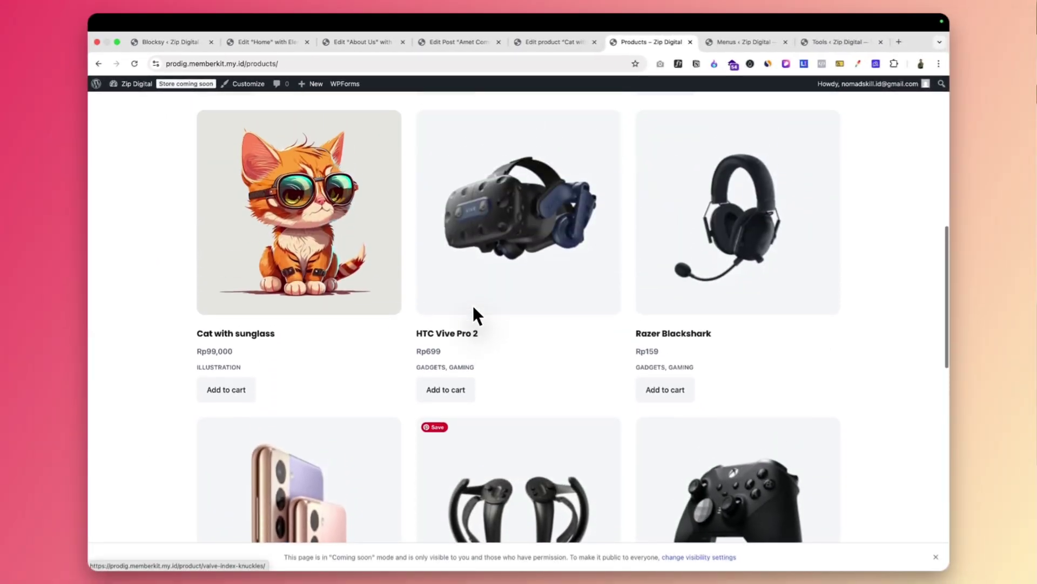
{"action": "scroll", "coordinate": [358, 261], "scroll_direction": "up", "scroll_amount": 1}
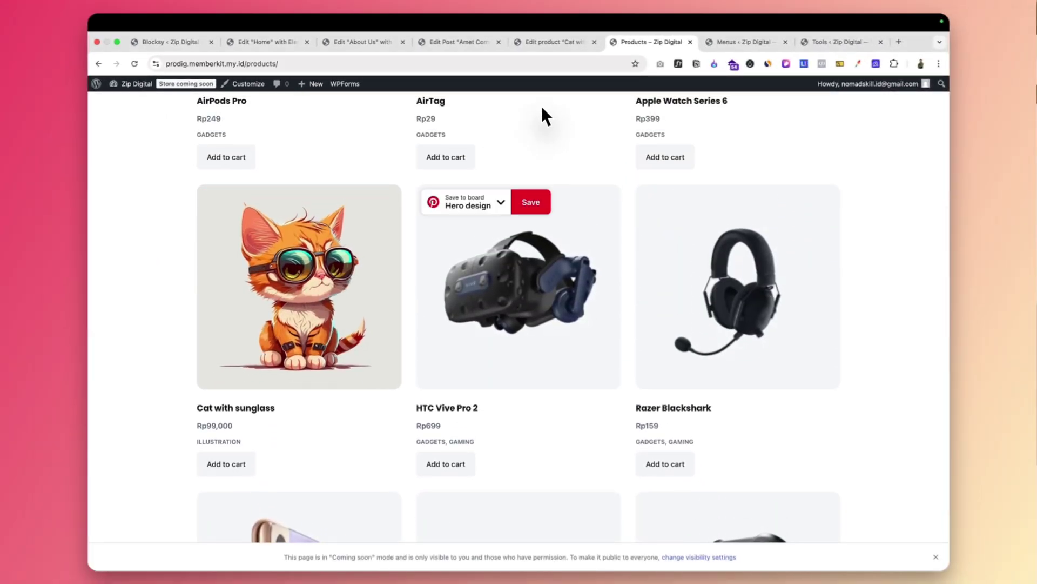
{"action": "scroll", "coordinate": [486, 227], "scroll_direction": "up", "scroll_amount": 5}
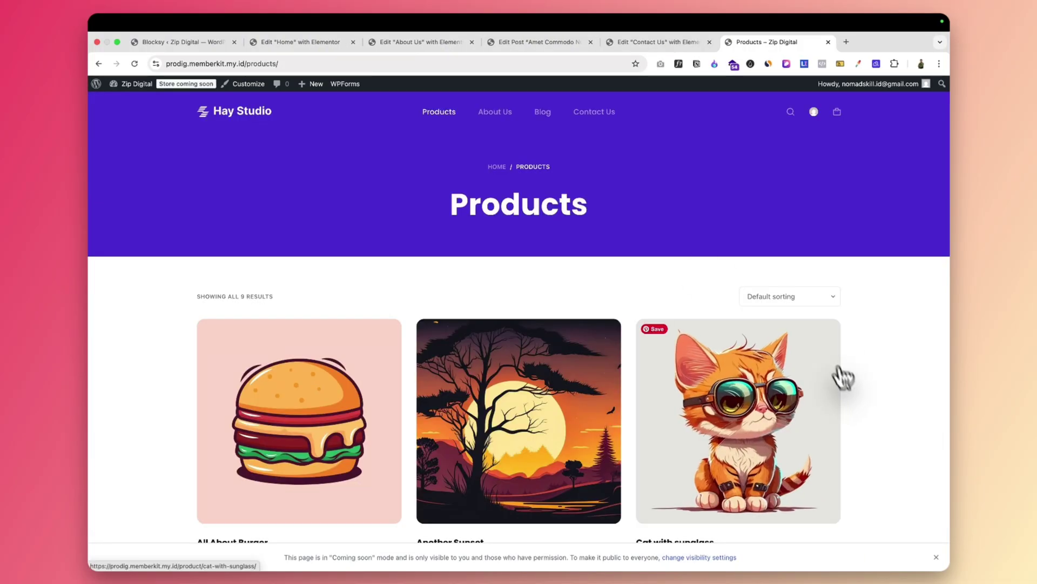
- Examine the images, titles, prices and categories of all digital products on the Products page
{"action": "scroll", "coordinate": [873, 473], "scroll_direction": "down", "scroll_amount": 4}
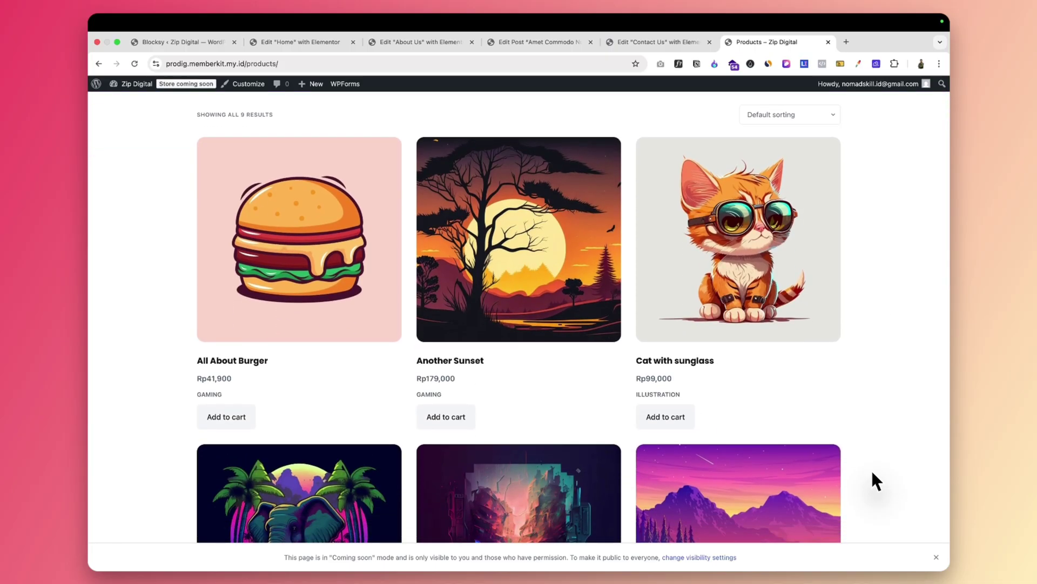
{"action": "scroll", "coordinate": [872, 472], "scroll_direction": "down", "scroll_amount": 4}
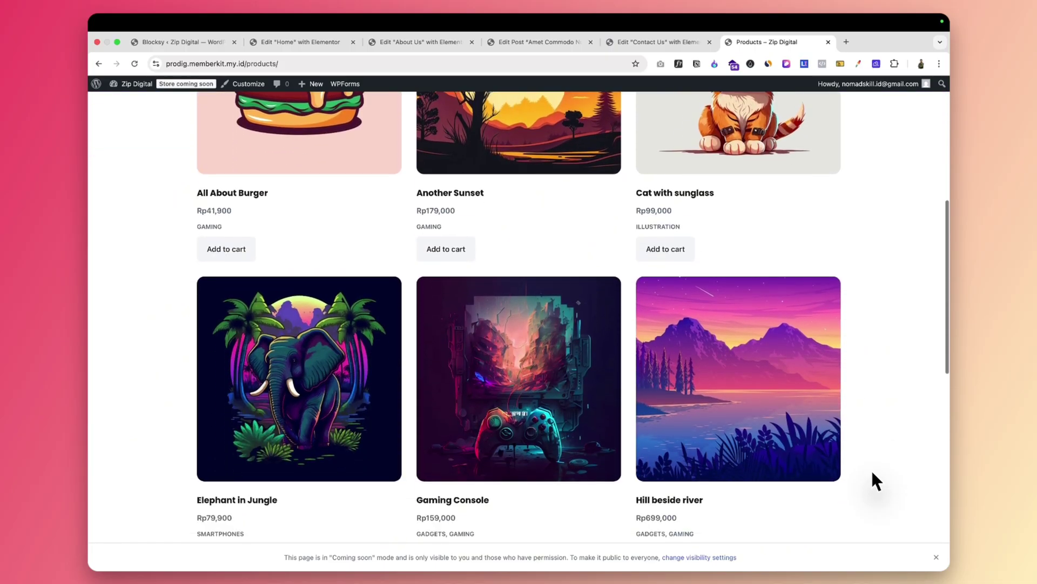
{"action": "scroll", "coordinate": [872, 471], "scroll_direction": "down", "scroll_amount": 2}
{"action": "scroll", "coordinate": [872, 472], "scroll_direction": "down", "scroll_amount": 2}
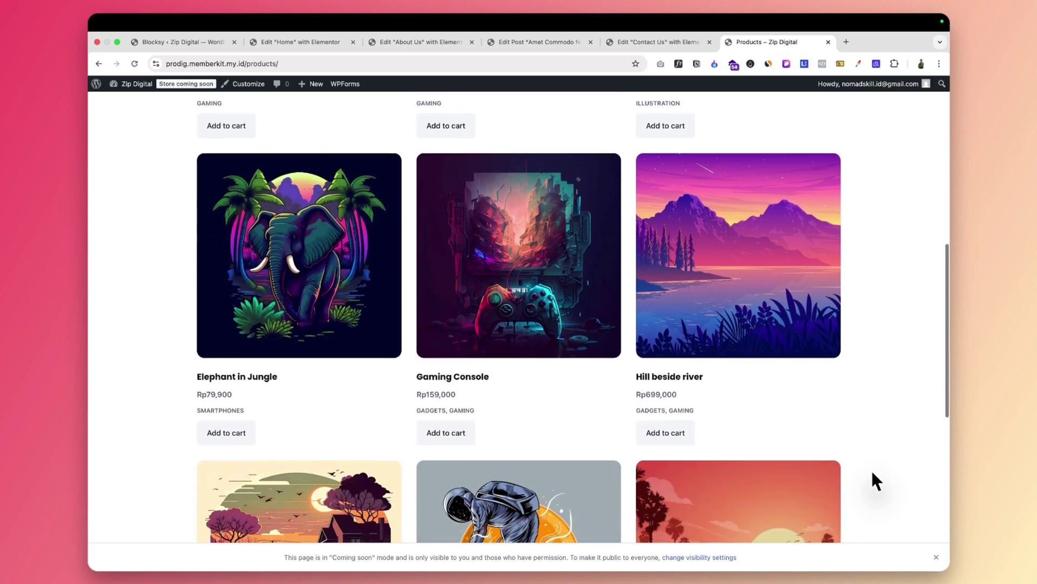
{"action": "scroll", "coordinate": [872, 472], "scroll_direction": "down", "scroll_amount": 2}
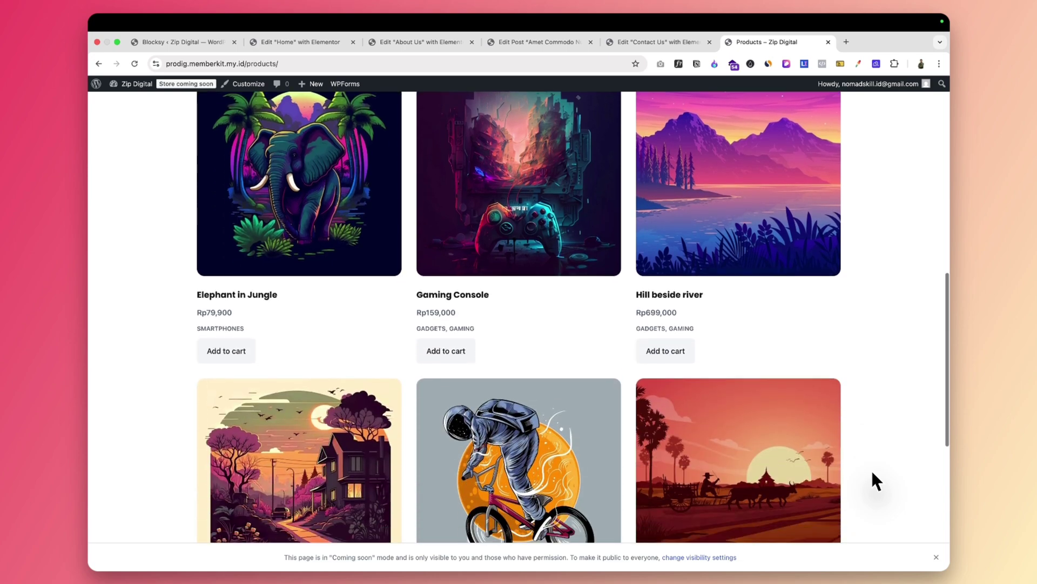
{"action": "scroll", "coordinate": [872, 472], "scroll_direction": "down", "scroll_amount": 2}
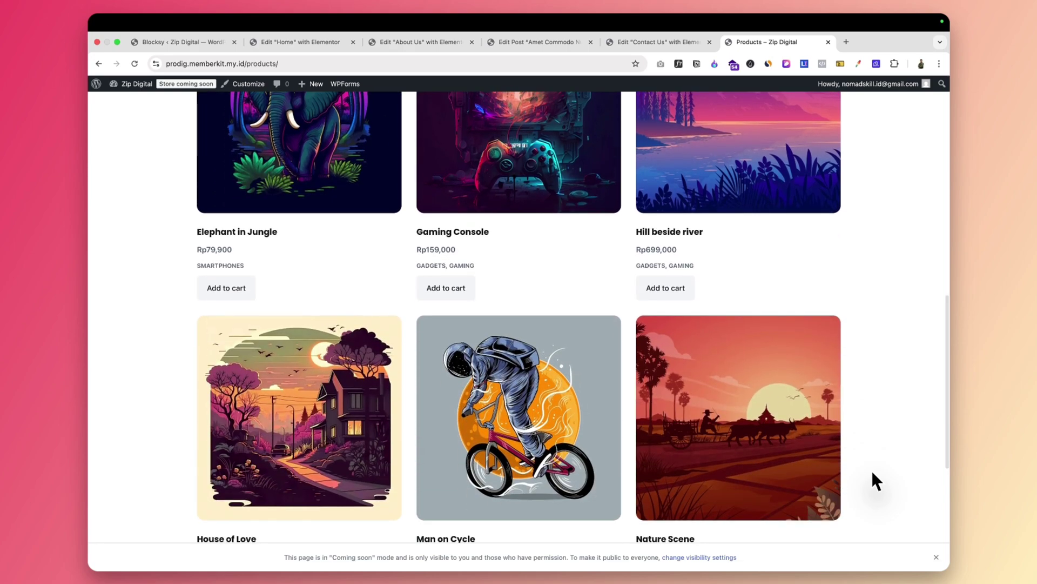
{"action": "scroll", "coordinate": [872, 472], "scroll_direction": "down", "scroll_amount": 2}
{"action": "scroll", "coordinate": [872, 472], "scroll_direction": "down", "scroll_amount": 2}
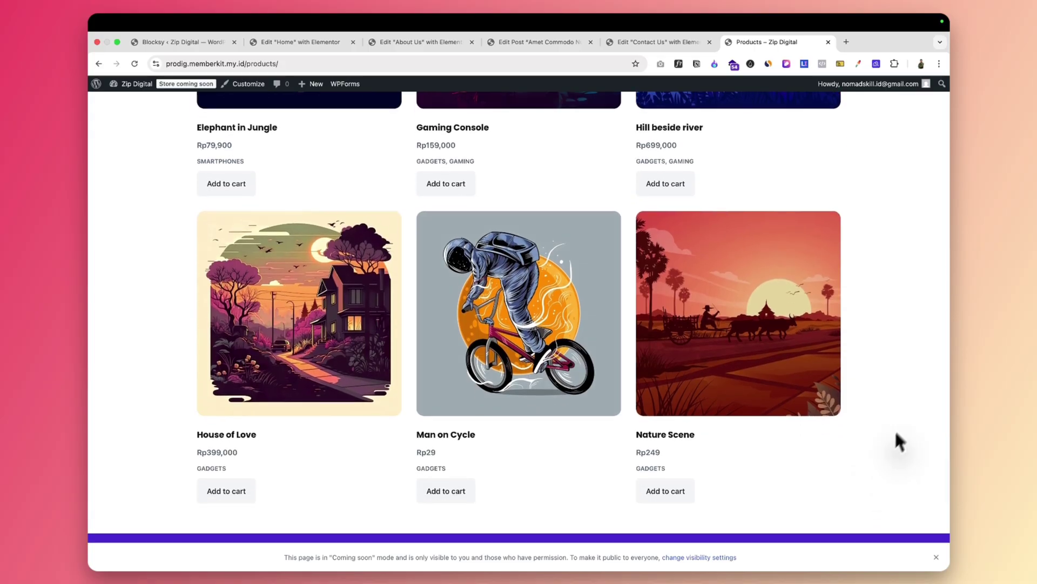
{"action": "scroll", "coordinate": [910, 420], "scroll_direction": "up", "scroll_amount": 10}
{"action": "scroll", "coordinate": [907, 412], "scroll_direction": "up", "scroll_amount": 6}
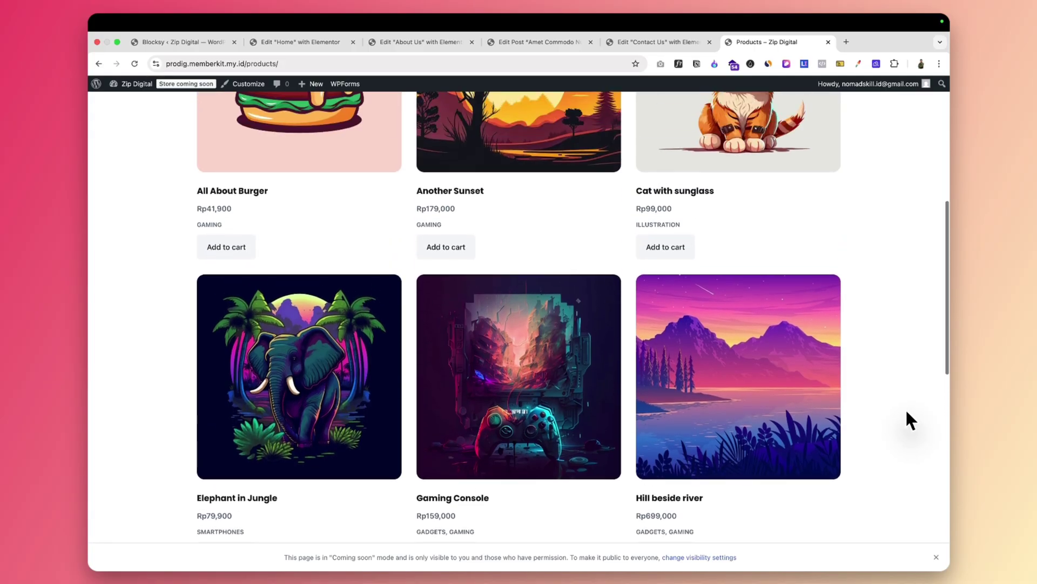
{"action": "scroll", "coordinate": [906, 418], "scroll_direction": "up", "scroll_amount": 8}
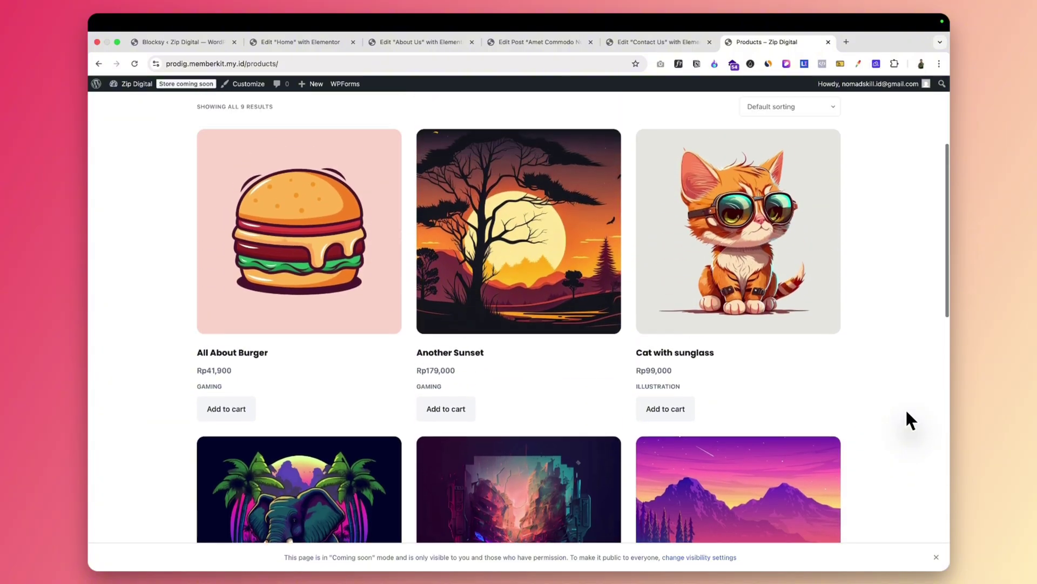
{"action": "scroll", "coordinate": [908, 415], "scroll_direction": "up", "scroll_amount": 1}
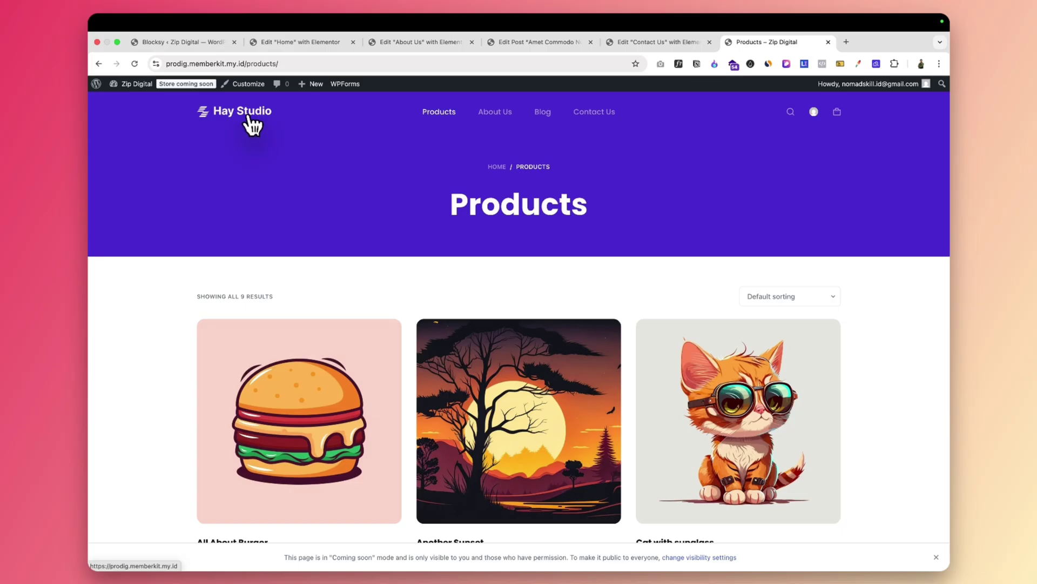
- Open the store's home page and review the "Produk Kami" product section and the footer
{"action": "scroll", "coordinate": [459, 355], "scroll_direction": "down", "scroll_amount": 5}
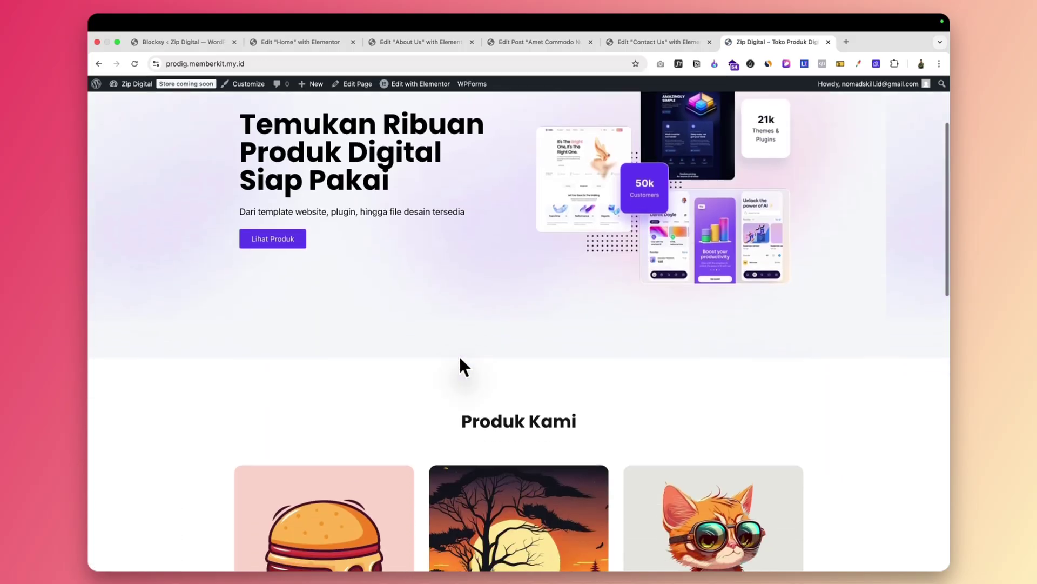
{"action": "scroll", "coordinate": [459, 357], "scroll_direction": "down", "scroll_amount": 10}
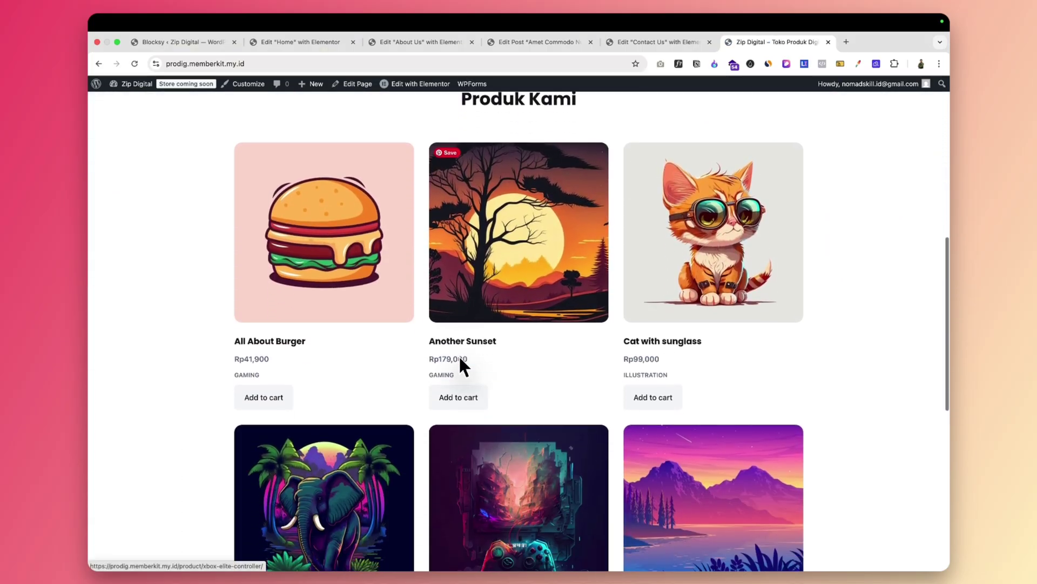
{"action": "scroll", "coordinate": [459, 356], "scroll_direction": "down", "scroll_amount": 5}
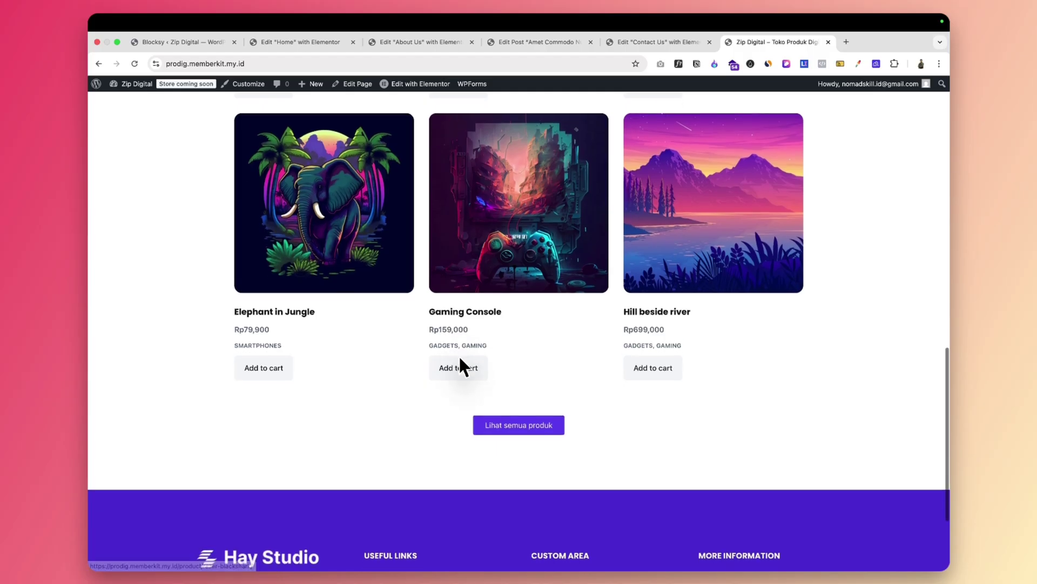
{"action": "scroll", "coordinate": [444, 480], "scroll_direction": "down", "scroll_amount": 3}
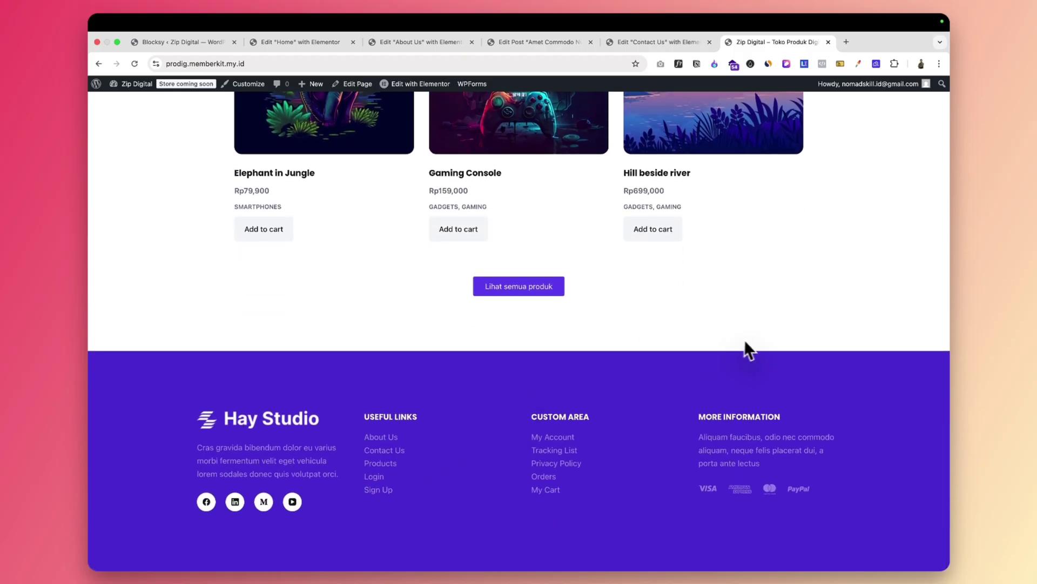
{"action": "scroll", "coordinate": [750, 339], "scroll_direction": "up", "scroll_amount": 12}
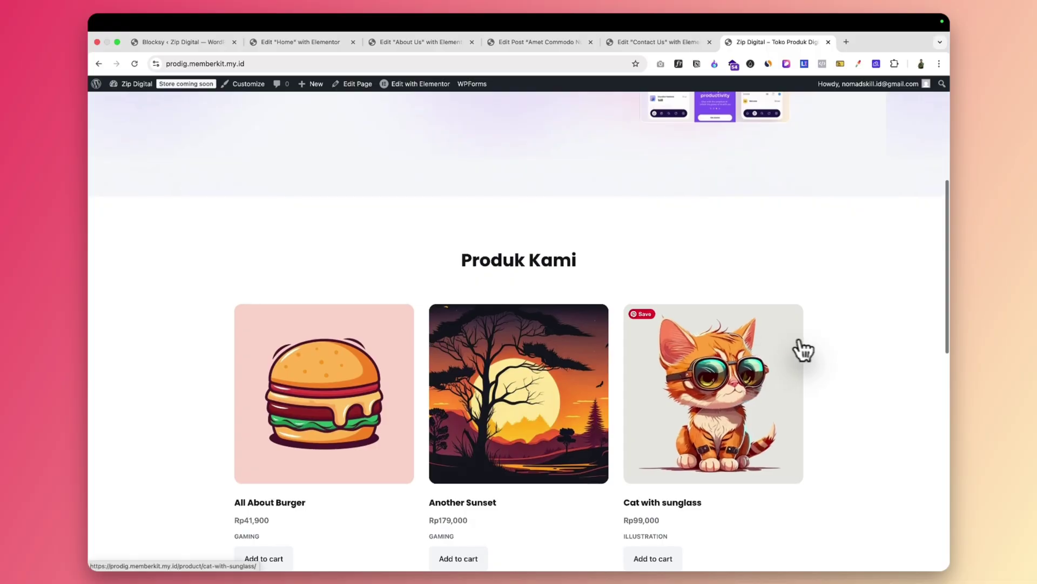
{"action": "scroll", "coordinate": [828, 354], "scroll_direction": "up", "scroll_amount": 2}
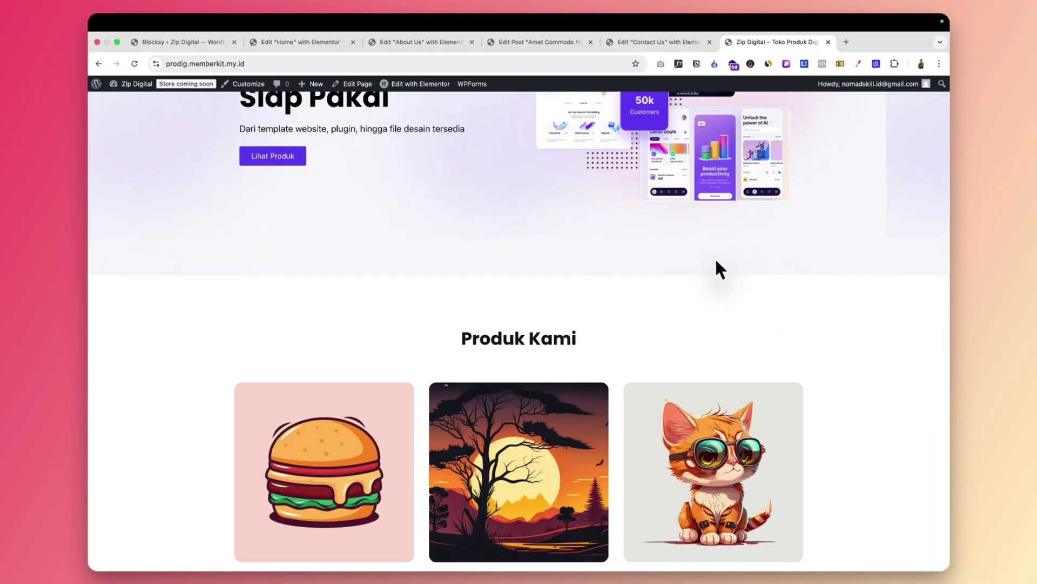
- Add "Cat with sunglass" to the cart from the "Produk Kami" section, view the cart and proceed to checkout
{"action": "scroll", "coordinate": [701, 313], "scroll_direction": "down", "scroll_amount": 4}
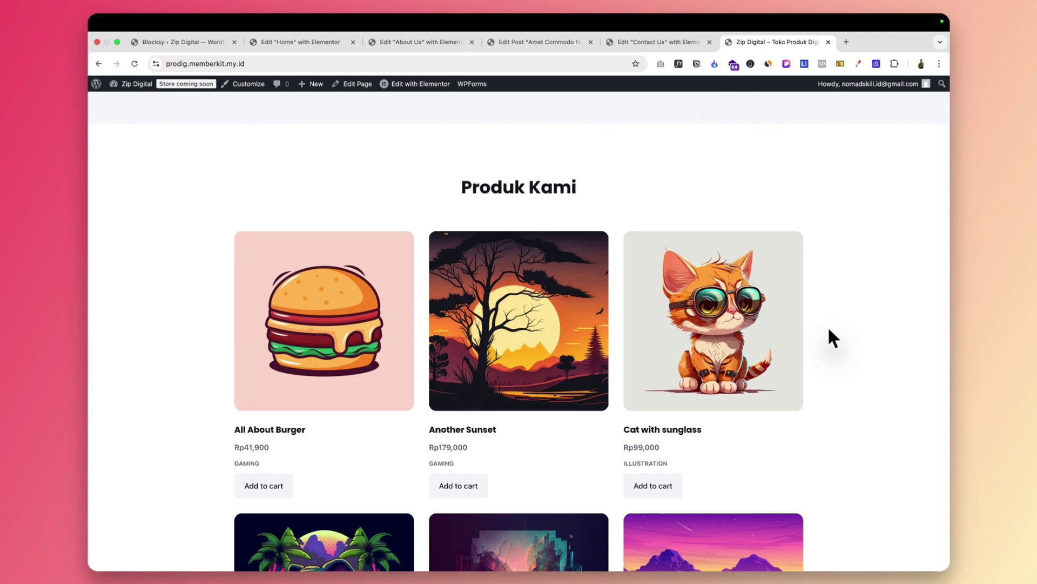
{"action": "scroll", "coordinate": [832, 338], "scroll_direction": "down", "scroll_amount": 1}
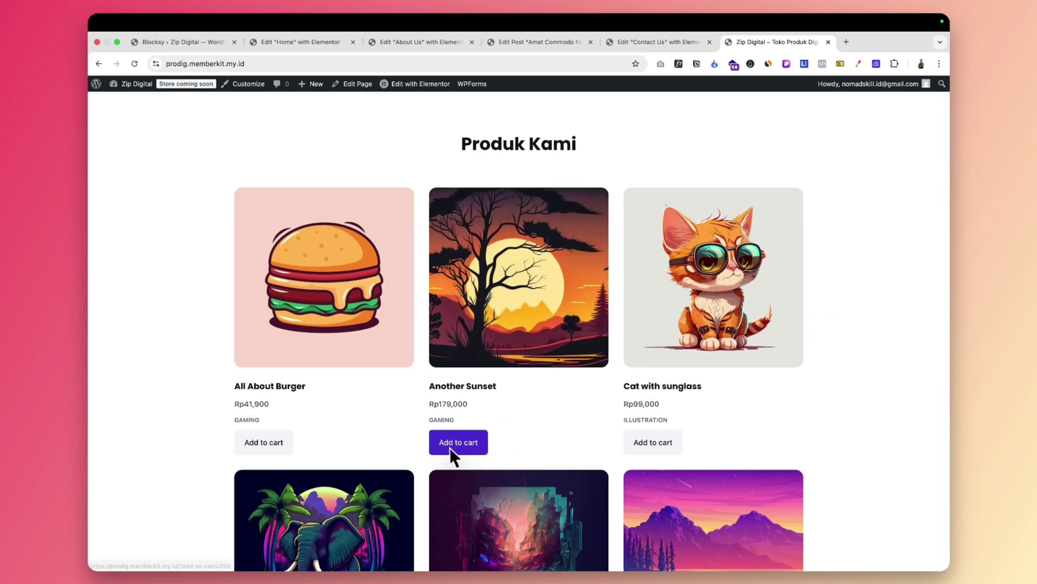
{"action": "left_click", "coordinate": [653, 439]}
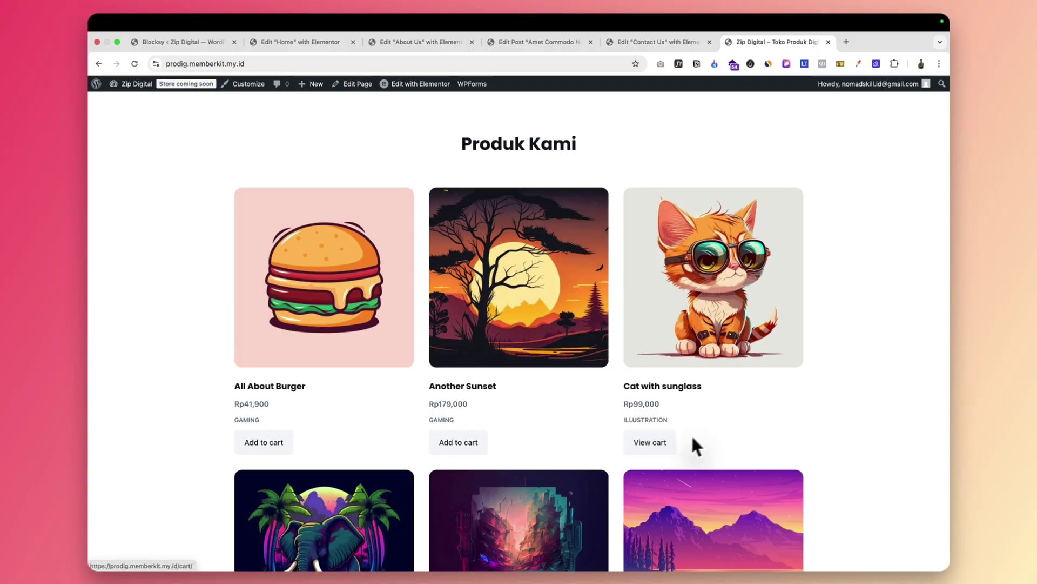
{"action": "left_click", "coordinate": [661, 449]}
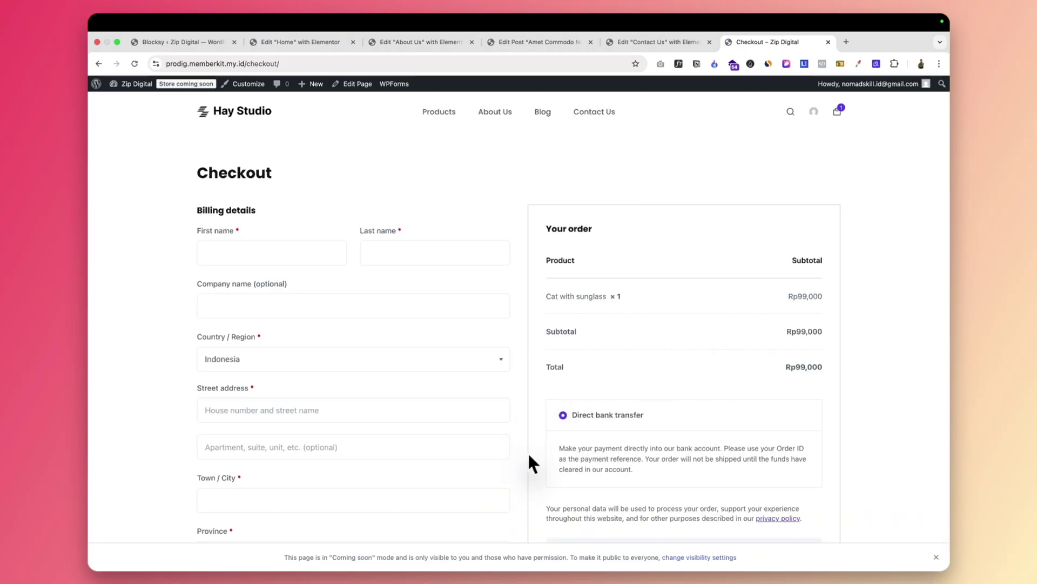
- Fill in the customer's billing name, company, address and contact details, and place the order with direct bank transfer
{"action": "scroll", "coordinate": [529, 453], "scroll_direction": "down", "scroll_amount": 3}
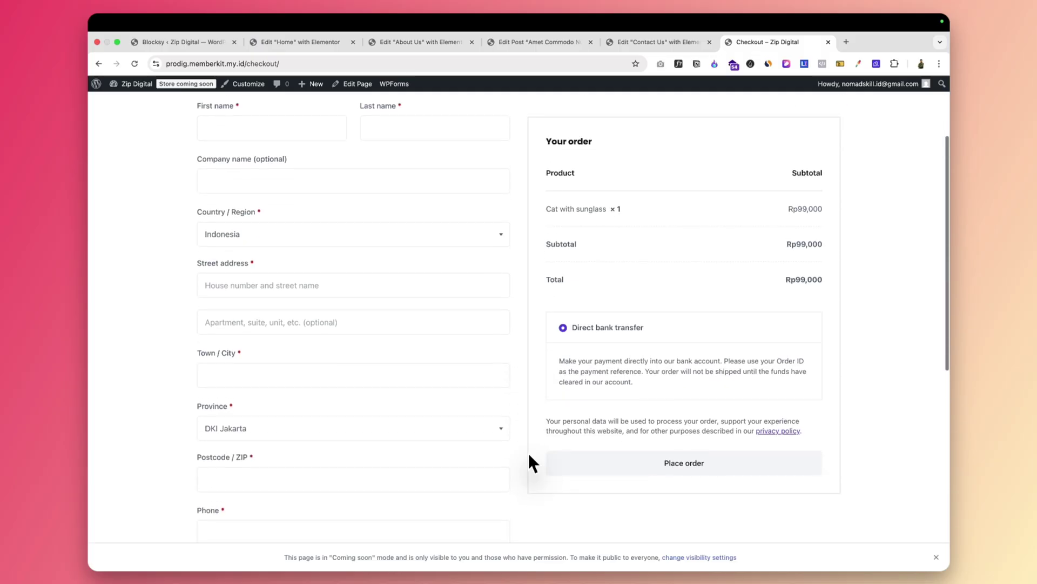
{"action": "scroll", "coordinate": [529, 453], "scroll_direction": "up", "scroll_amount": 2}
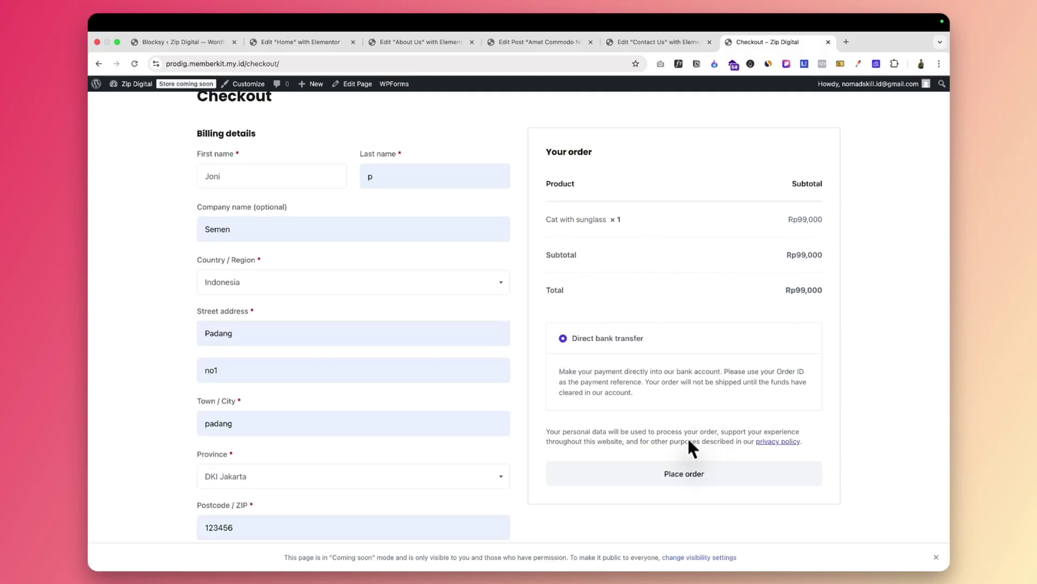
{"action": "left_click", "coordinate": [679, 484]}
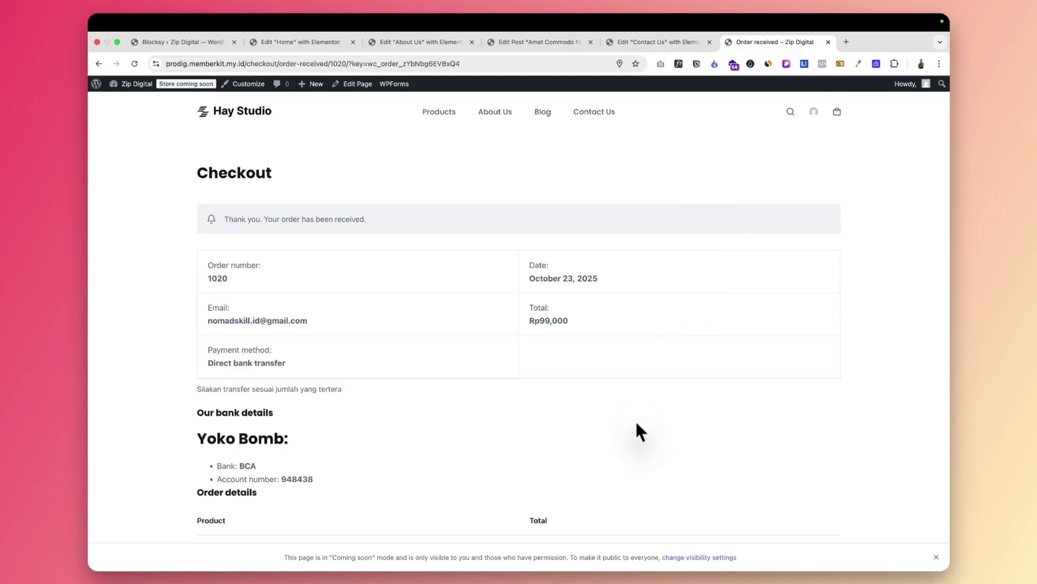
- Review the received order's payment instructions, bank account details, order details and billing address
{"action": "scroll", "coordinate": [637, 430], "scroll_direction": "down", "scroll_amount": 3}
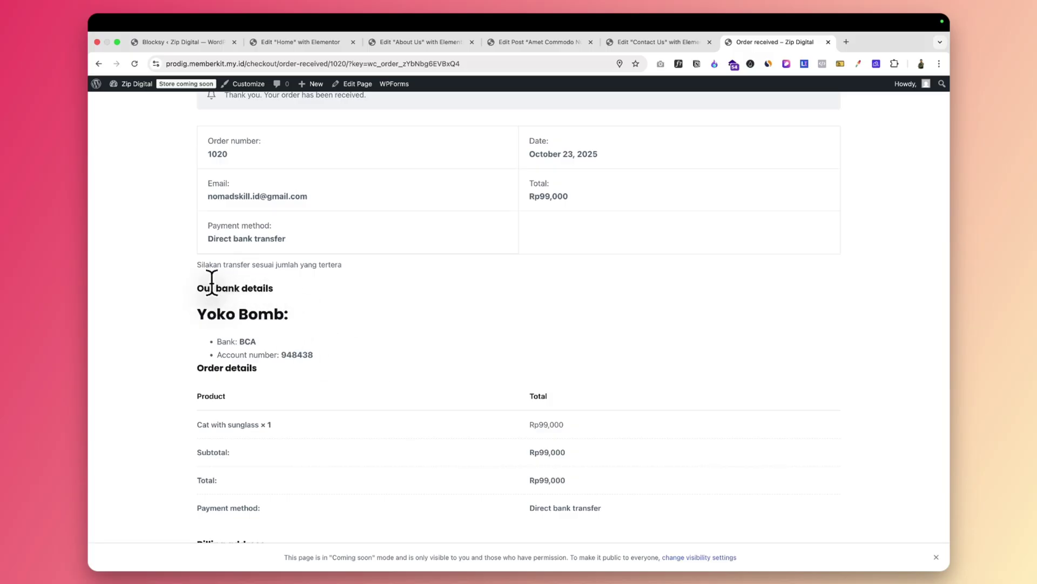
{"action": "left_click_drag", "start_coordinate": [207, 312], "coordinate": [282, 309]}
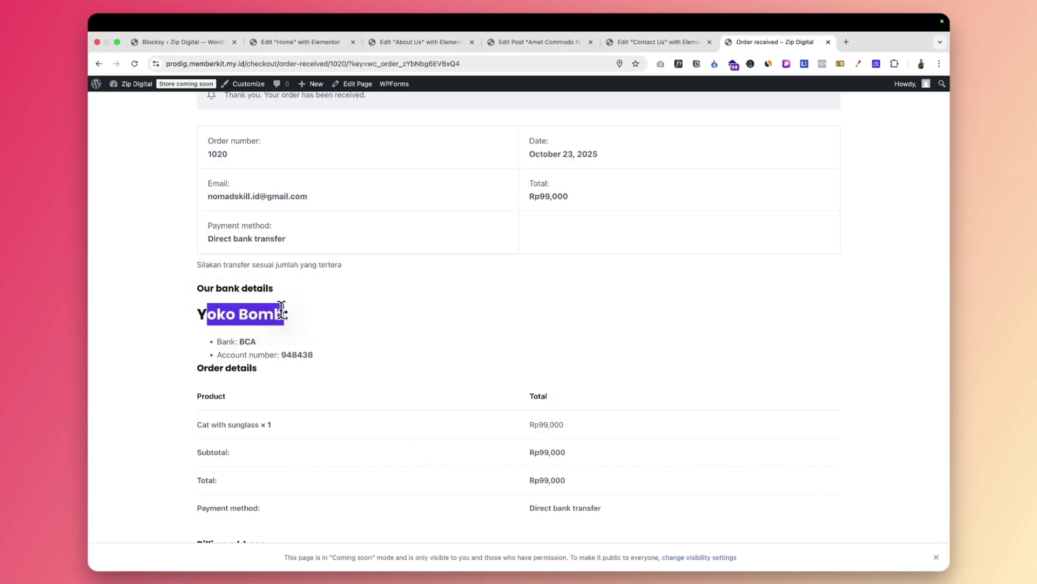
{"action": "left_click", "coordinate": [251, 340]}
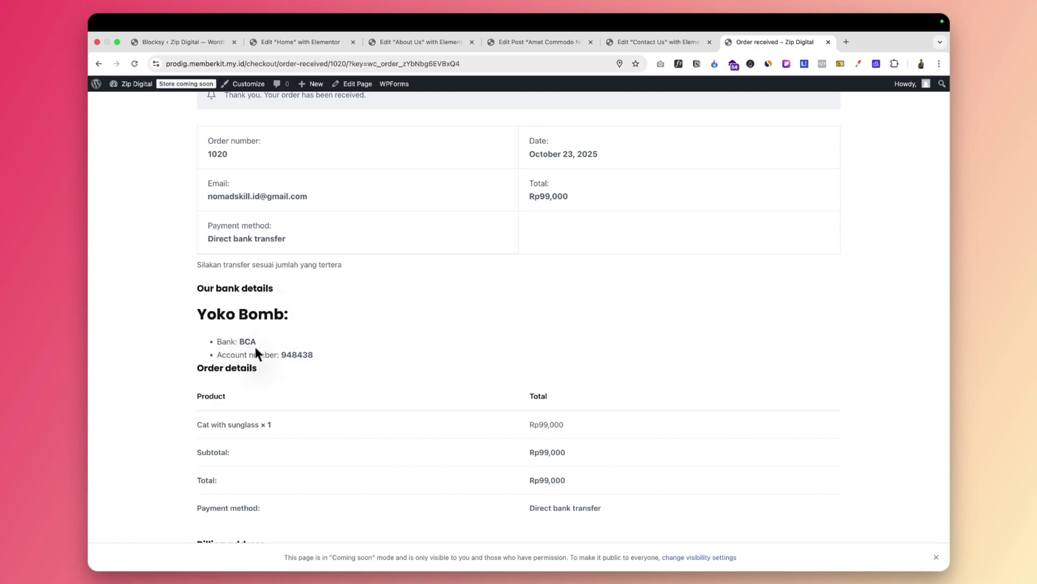
{"action": "left_click_drag", "start_coordinate": [314, 354], "coordinate": [266, 353]}
{"action": "scroll", "coordinate": [500, 331], "scroll_direction": "down", "scroll_amount": 1}
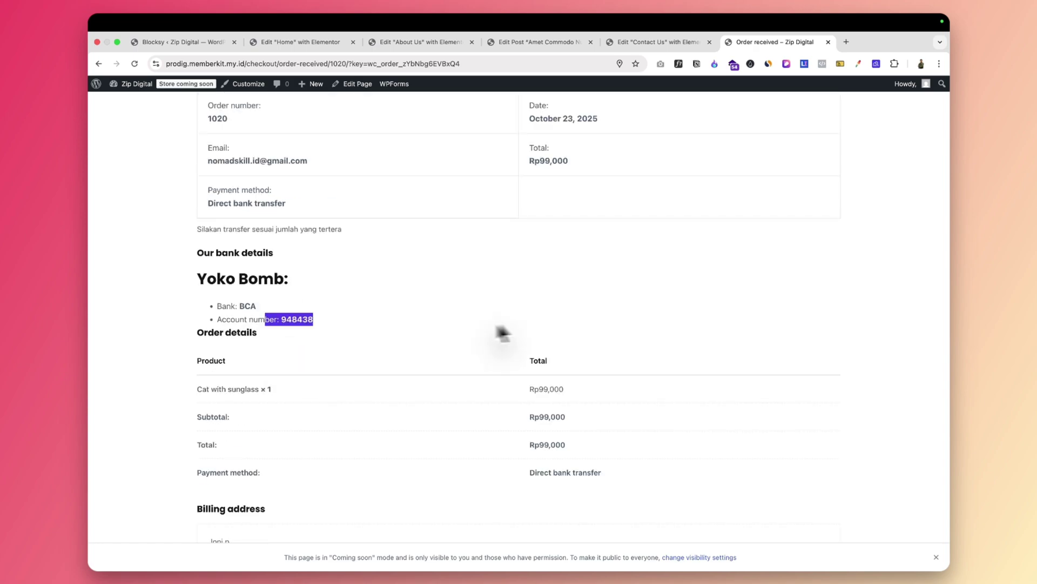
{"action": "scroll", "coordinate": [544, 327], "scroll_direction": "down", "scroll_amount": 3}
{"action": "scroll", "coordinate": [545, 327], "scroll_direction": "up", "scroll_amount": 6}
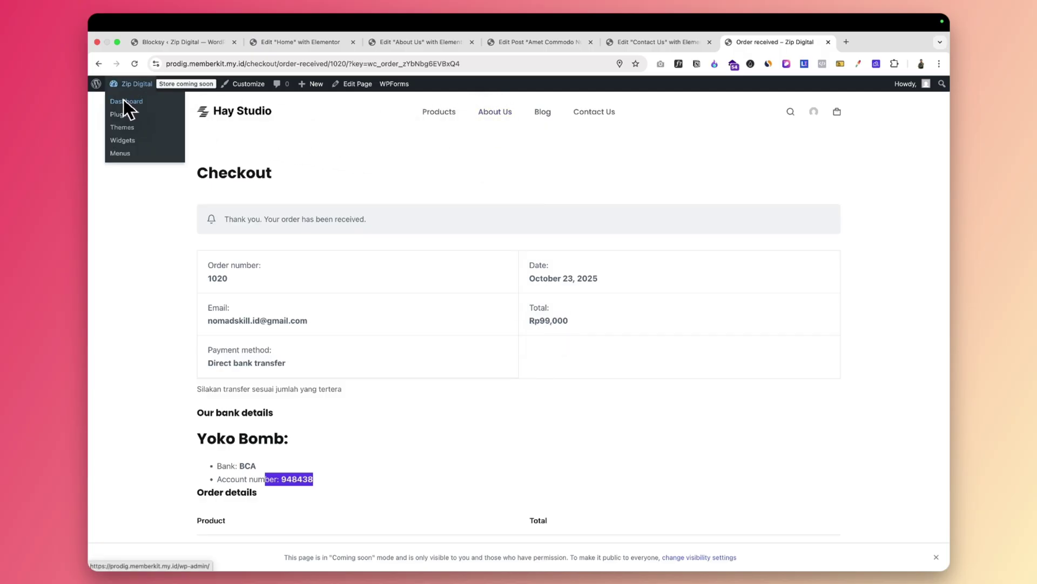
- Open the WooCommerce orders list in the site admin and check the new order's status
{"action": "left_click", "coordinate": [124, 99]}
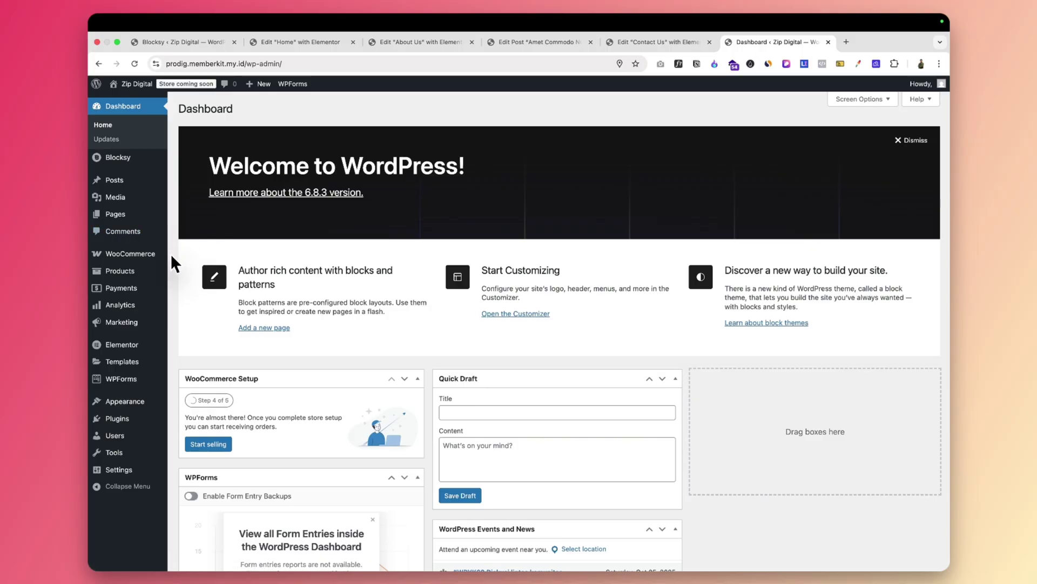
{"action": "mouse_move", "coordinate": [132, 258]}
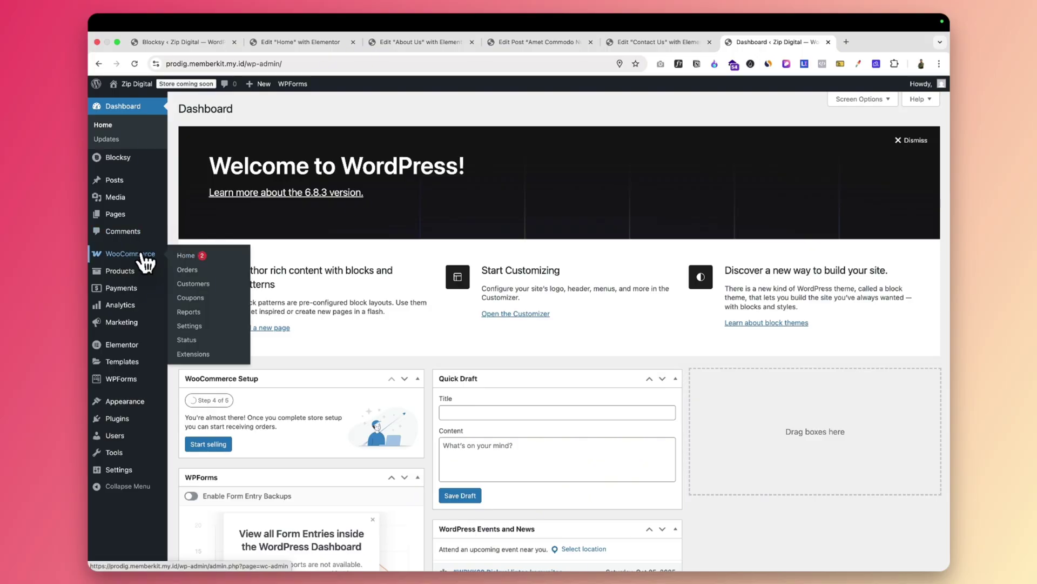
{"action": "left_click", "coordinate": [189, 272]}
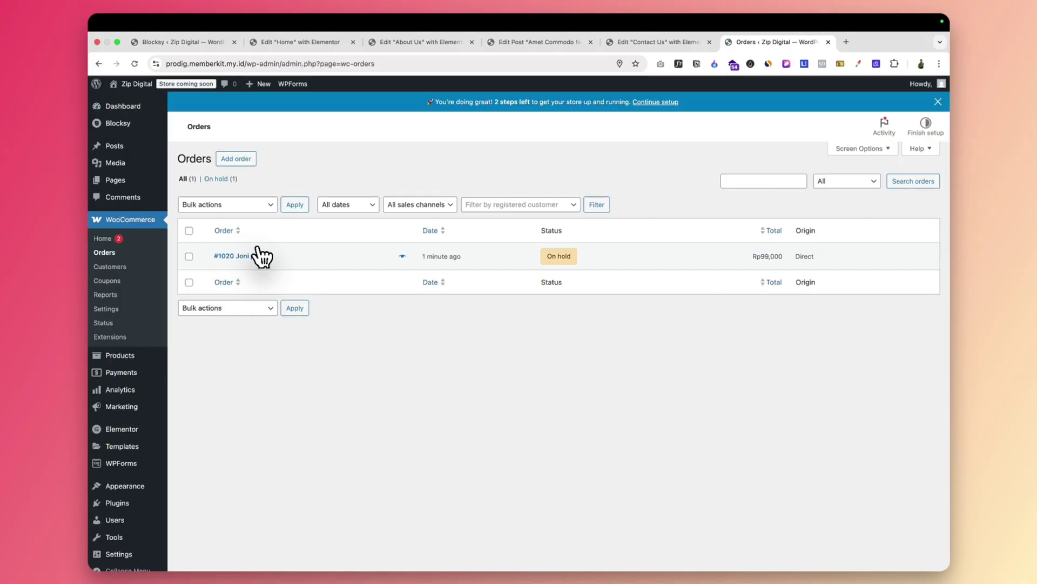
{"action": "triple_click", "coordinate": [551, 257]}
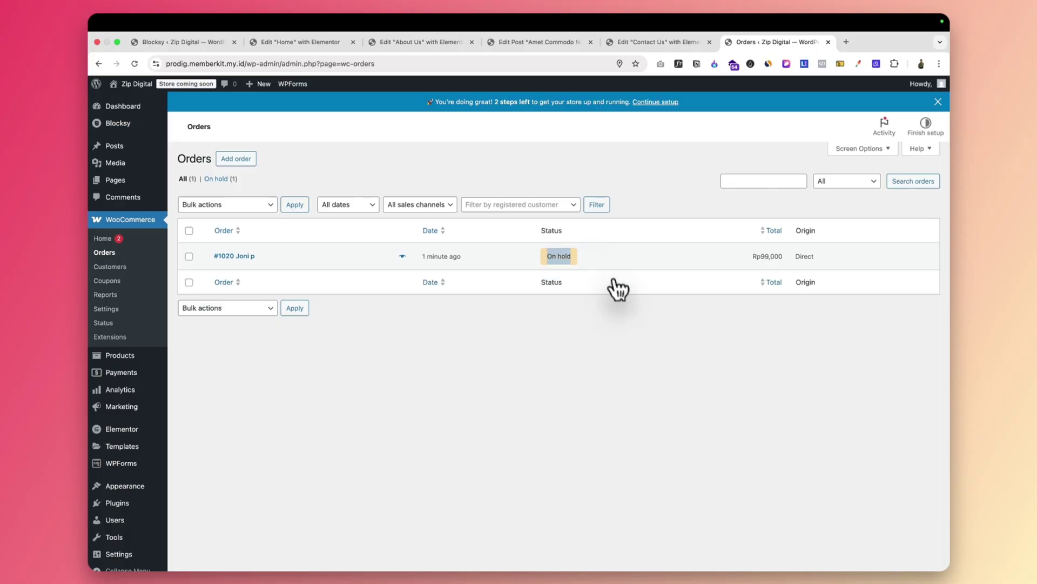
{"action": "left_click", "coordinate": [618, 320]}
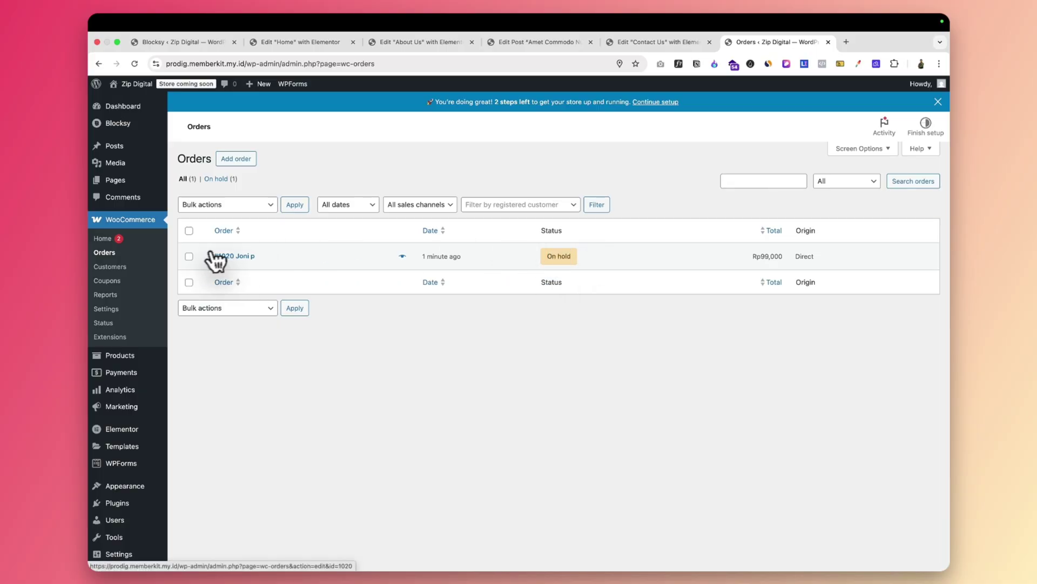
- Change the on-hold order's status to completed with a bulk action
{"action": "left_click", "coordinate": [189, 257]}
{"action": "left_click", "coordinate": [214, 206]}
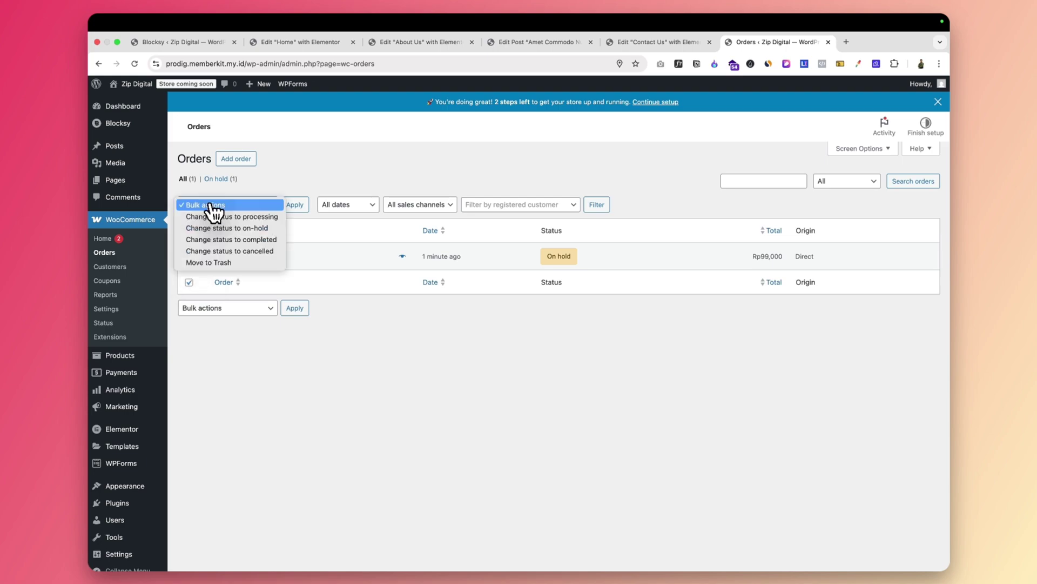
{"action": "left_click", "coordinate": [222, 239]}
{"action": "left_click", "coordinate": [295, 308]}
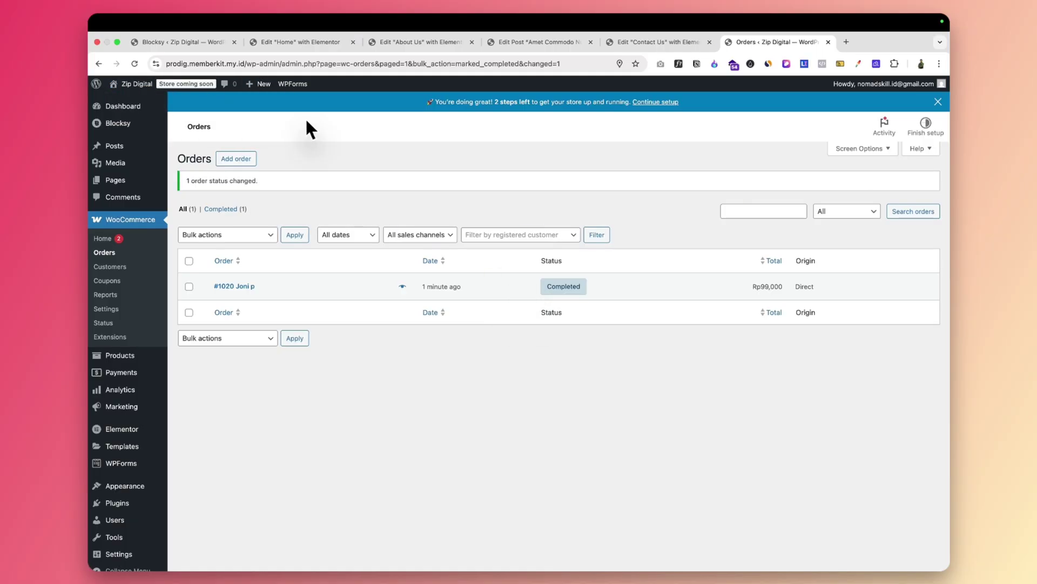
- Visit the store's home page and open the logged-in account's dashboard from there
{"action": "mouse_move", "coordinate": [137, 84]}
{"action": "left_click", "coordinate": [124, 102]}
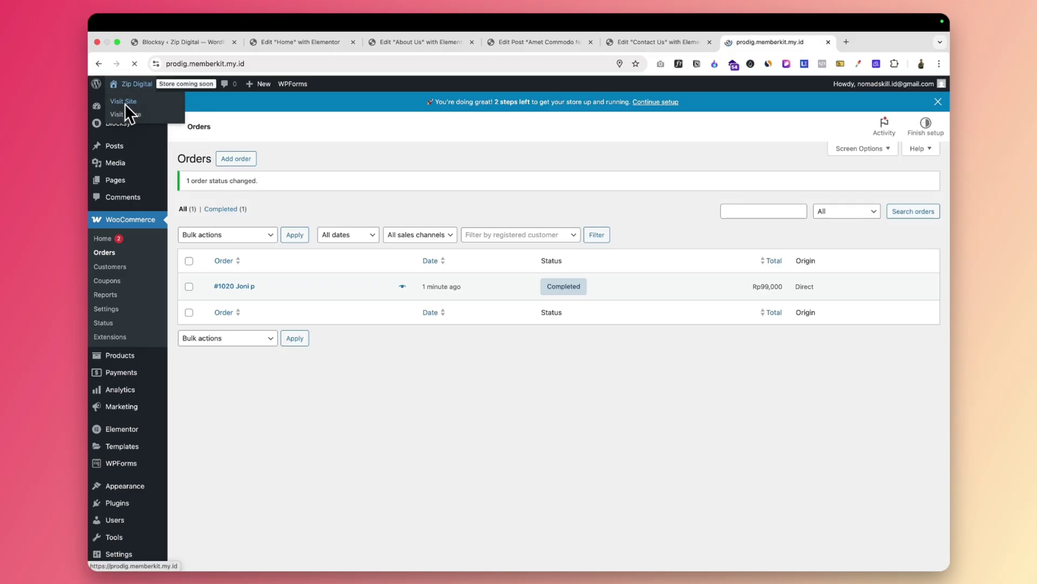
{"action": "mouse_move", "coordinate": [816, 117]}
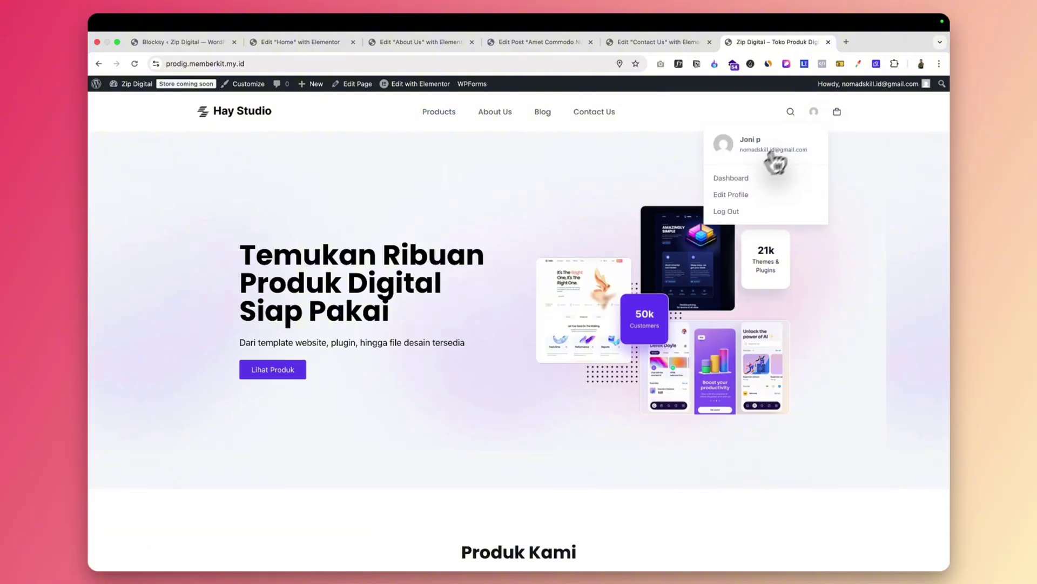
{"action": "left_click", "coordinate": [738, 177]}
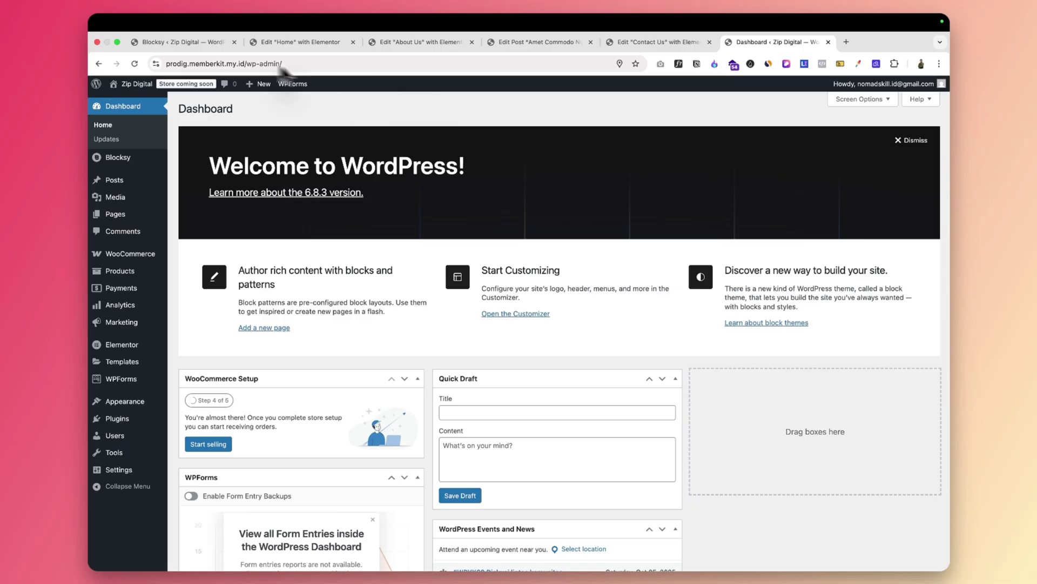
- Go to the store's /my-account/ page and download the purchased "Cat with sunglass" file from the account's downloads
{"action": "left_click_drag", "start_coordinate": [246, 64], "coordinate": [370, 68]}
{"action": "type", "text": "my"}
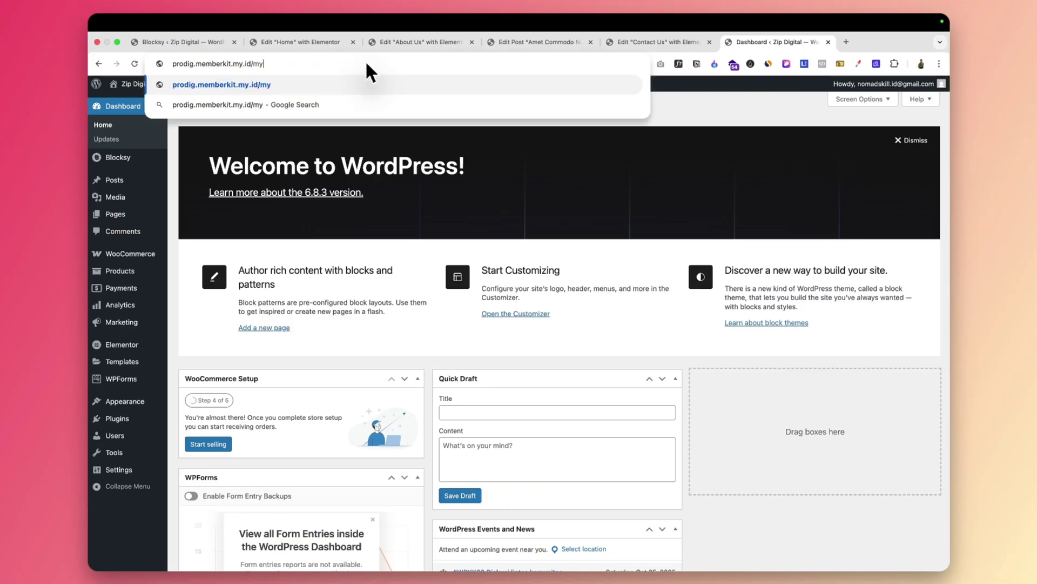
{"action": "type", "text": "-account/"}
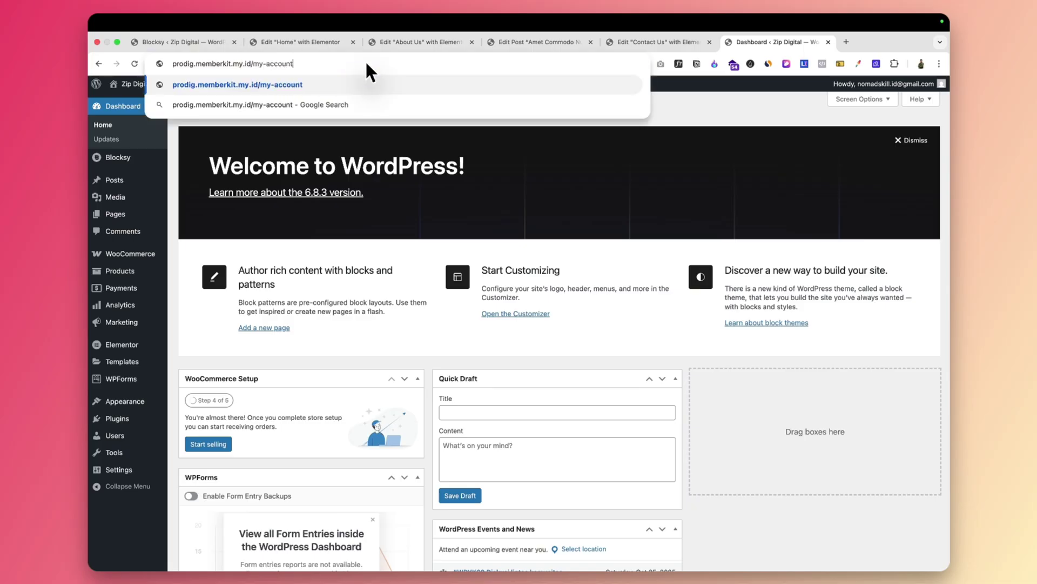
{"action": "key", "text": "Return"}
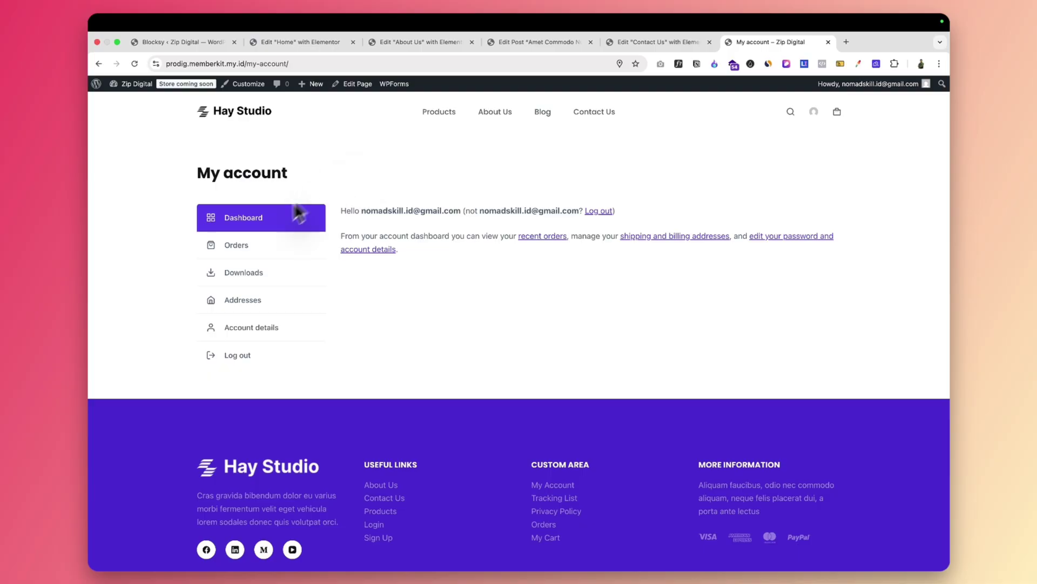
{"action": "left_click", "coordinate": [254, 270]}
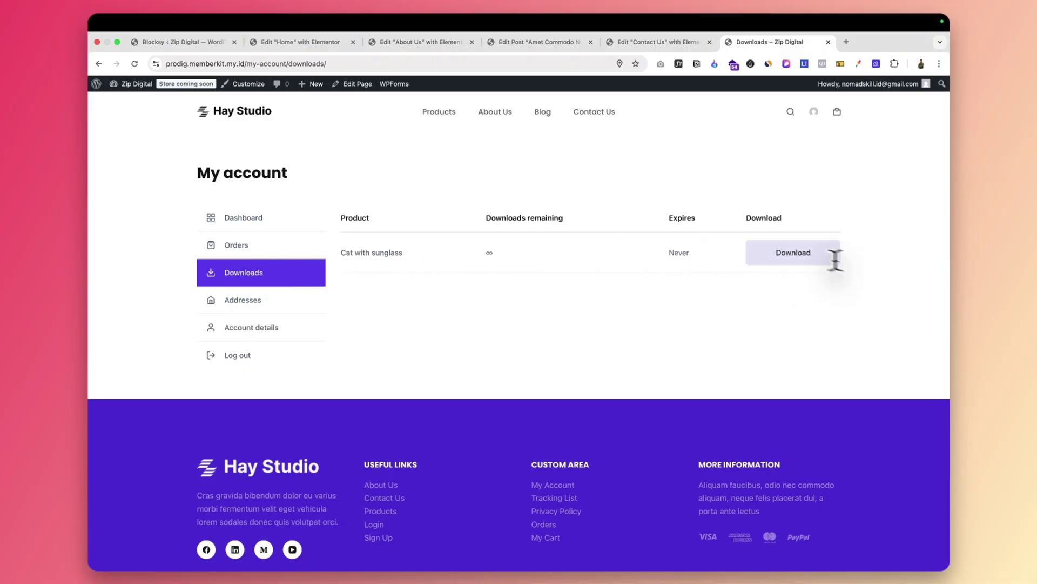
{"action": "left_click", "coordinate": [804, 258]}
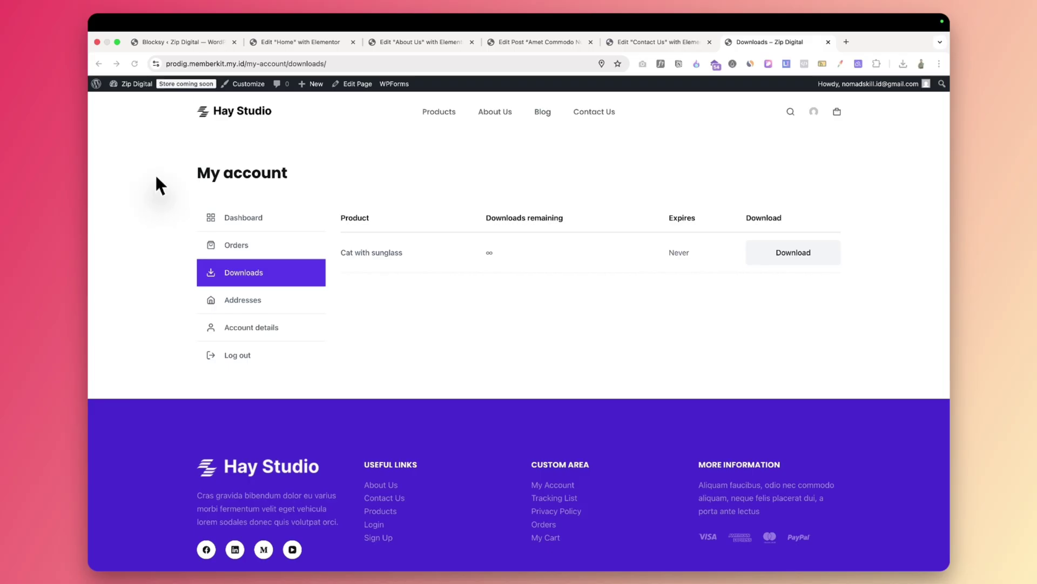
- Set the WooCommerce site visibility to Live and save the changes
{"action": "left_click", "coordinate": [176, 85]}
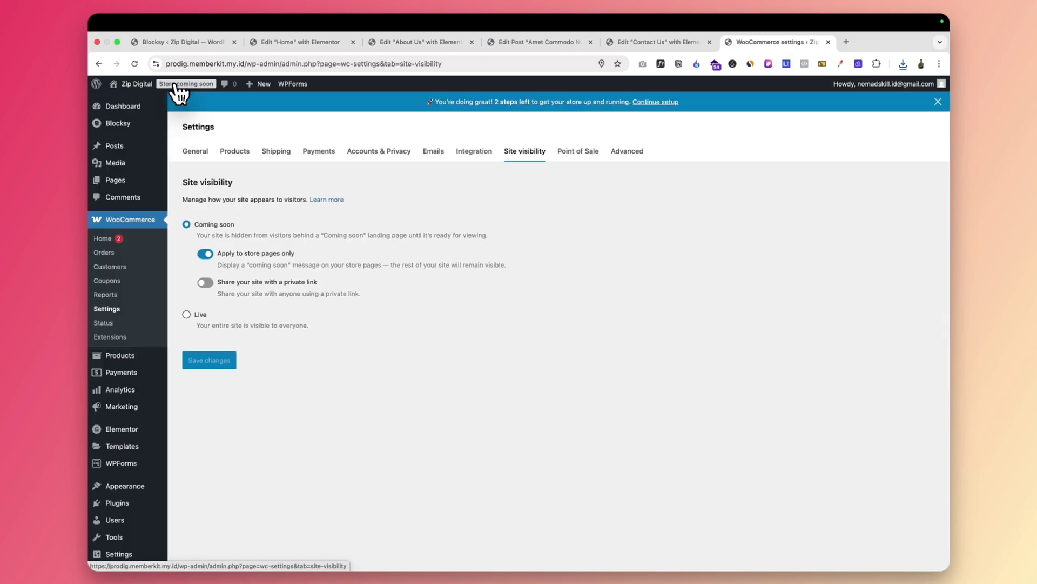
{"action": "left_click", "coordinate": [186, 314]}
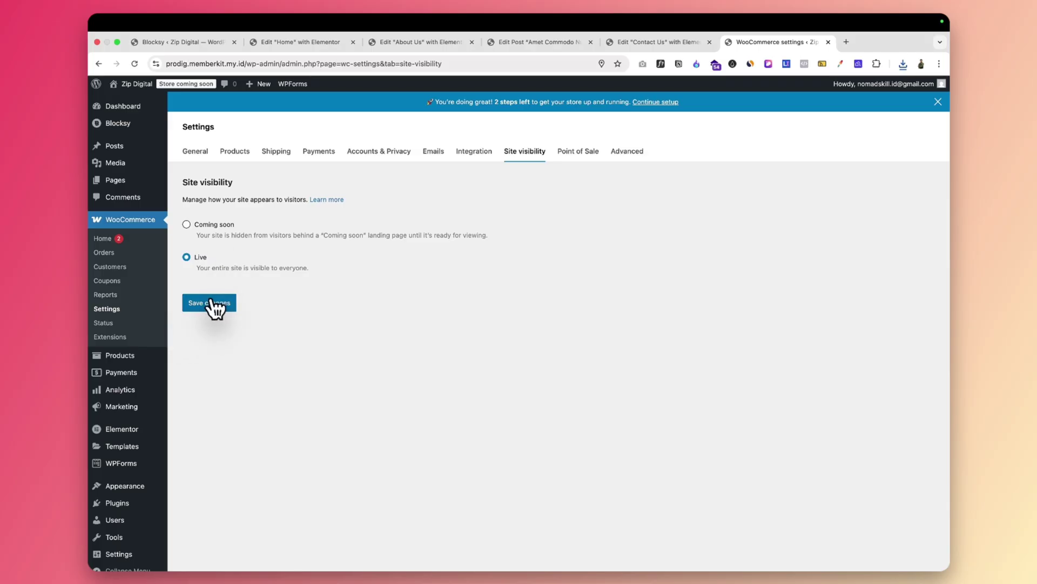
{"action": "left_click", "coordinate": [212, 301]}
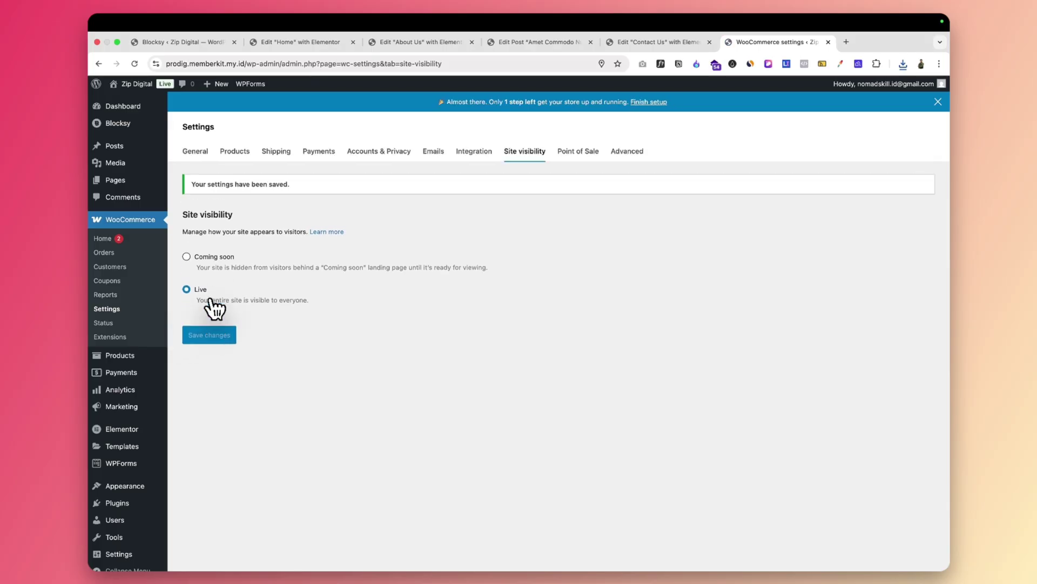
- Visit the live site's home page and review the hero and "Produk Kami" product sections
{"action": "mouse_move", "coordinate": [131, 83]}
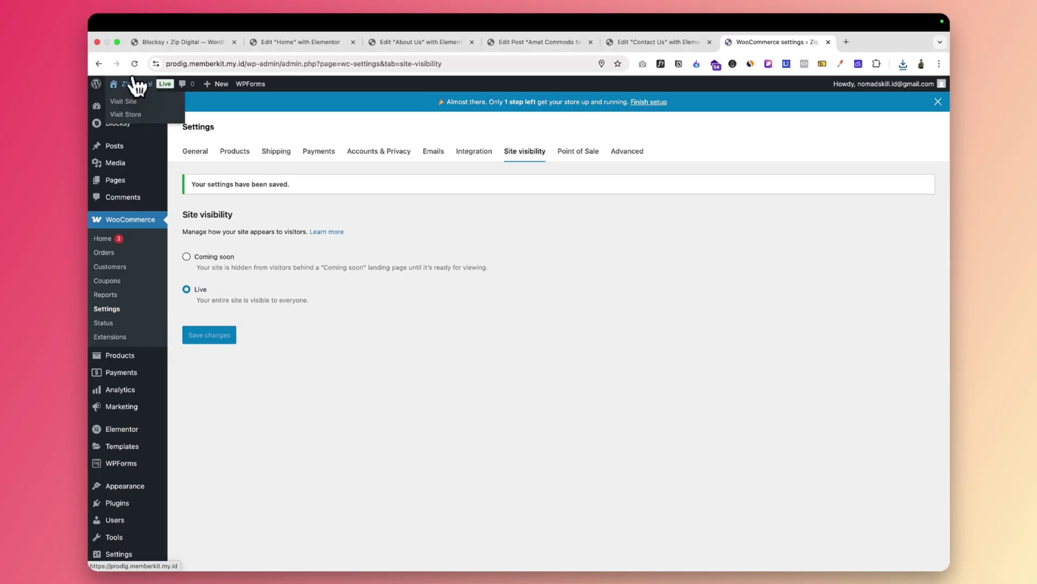
{"action": "left_click", "coordinate": [128, 101]}
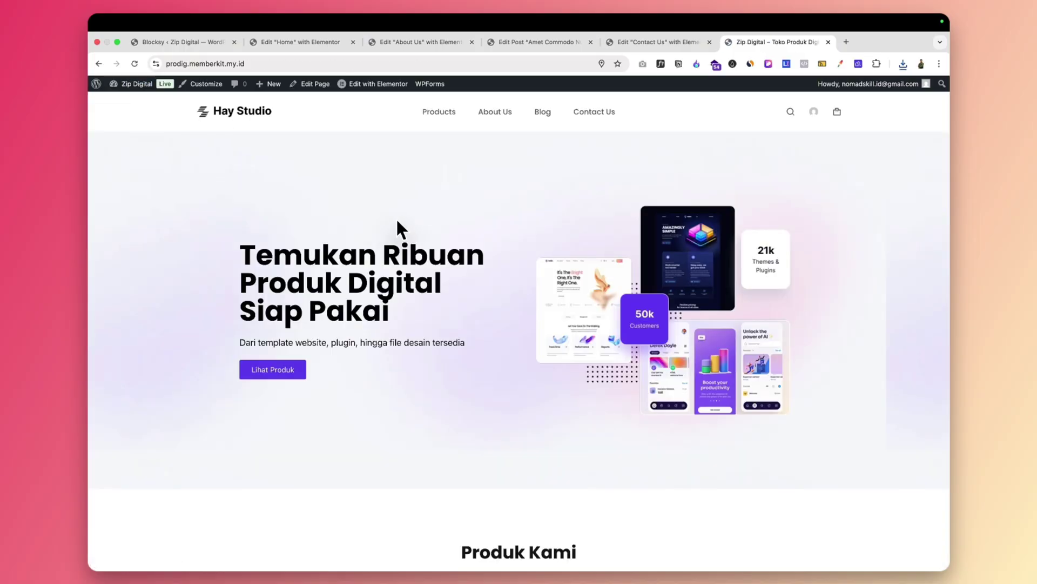
{"action": "scroll", "coordinate": [399, 223], "scroll_direction": "down", "scroll_amount": 5}
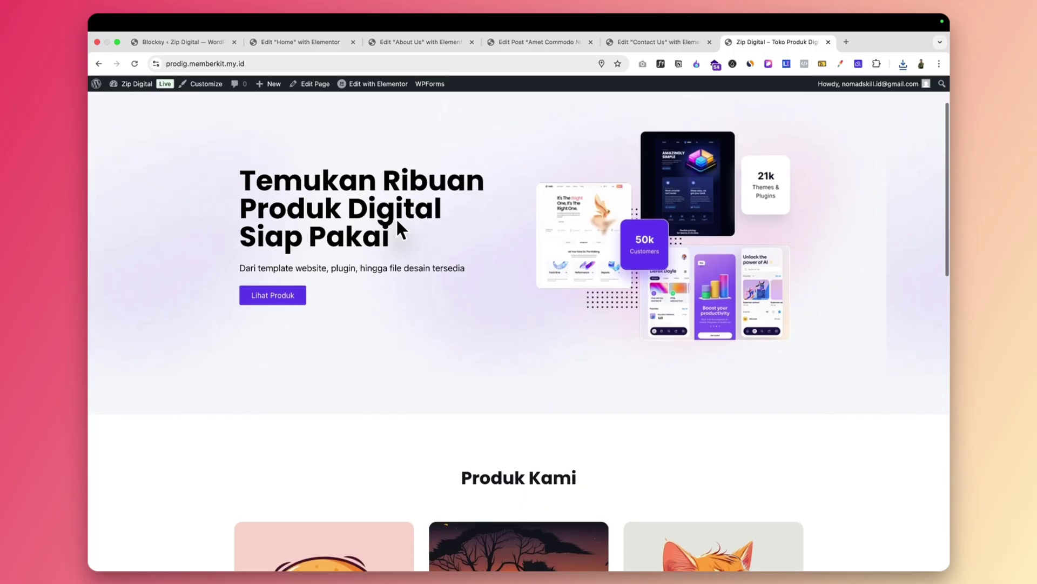
{"action": "scroll", "coordinate": [397, 221], "scroll_direction": "down", "scroll_amount": 5}
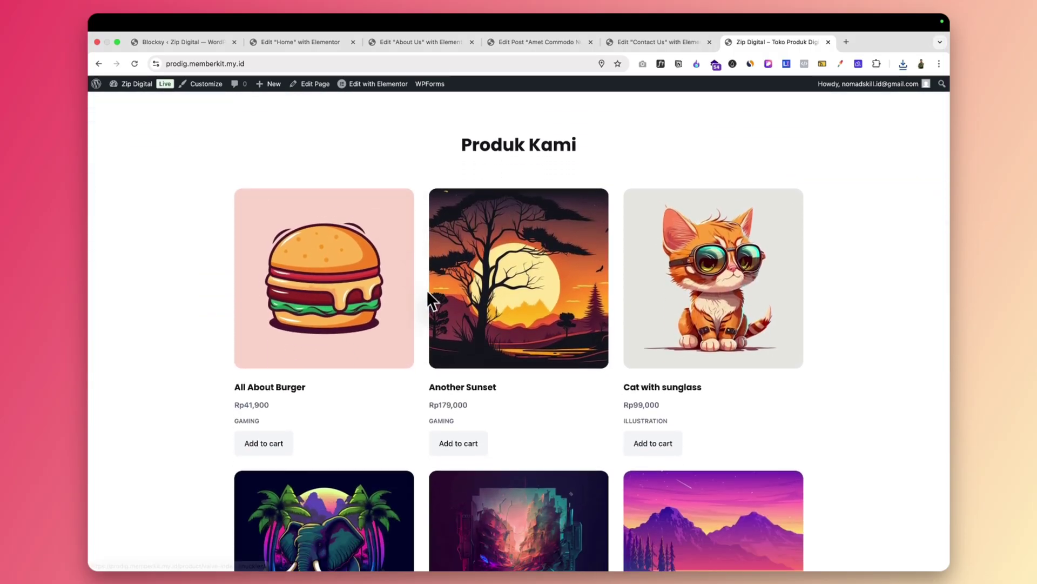
{"action": "scroll", "coordinate": [427, 295], "scroll_direction": "down", "scroll_amount": 6}
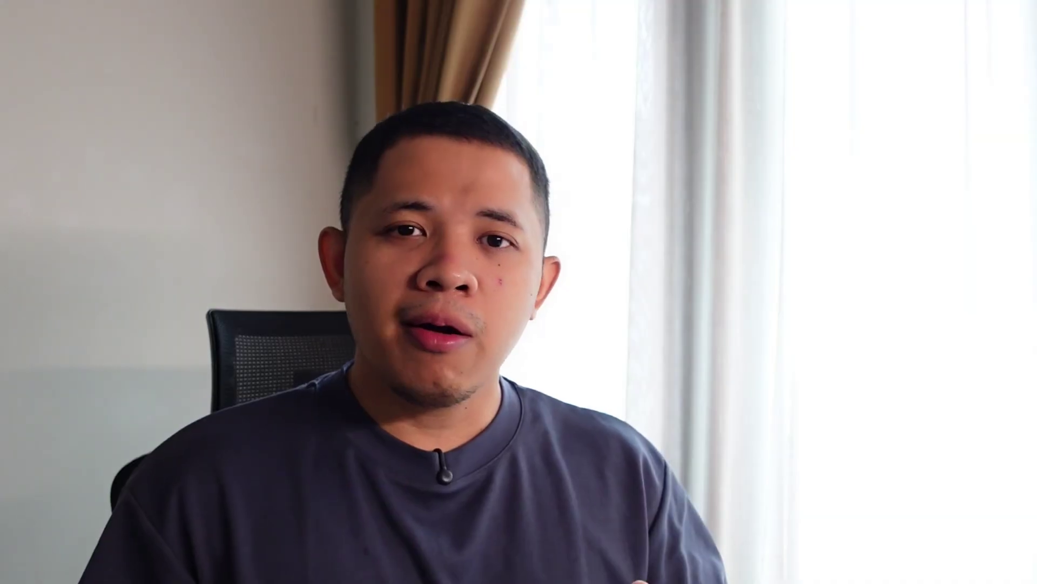